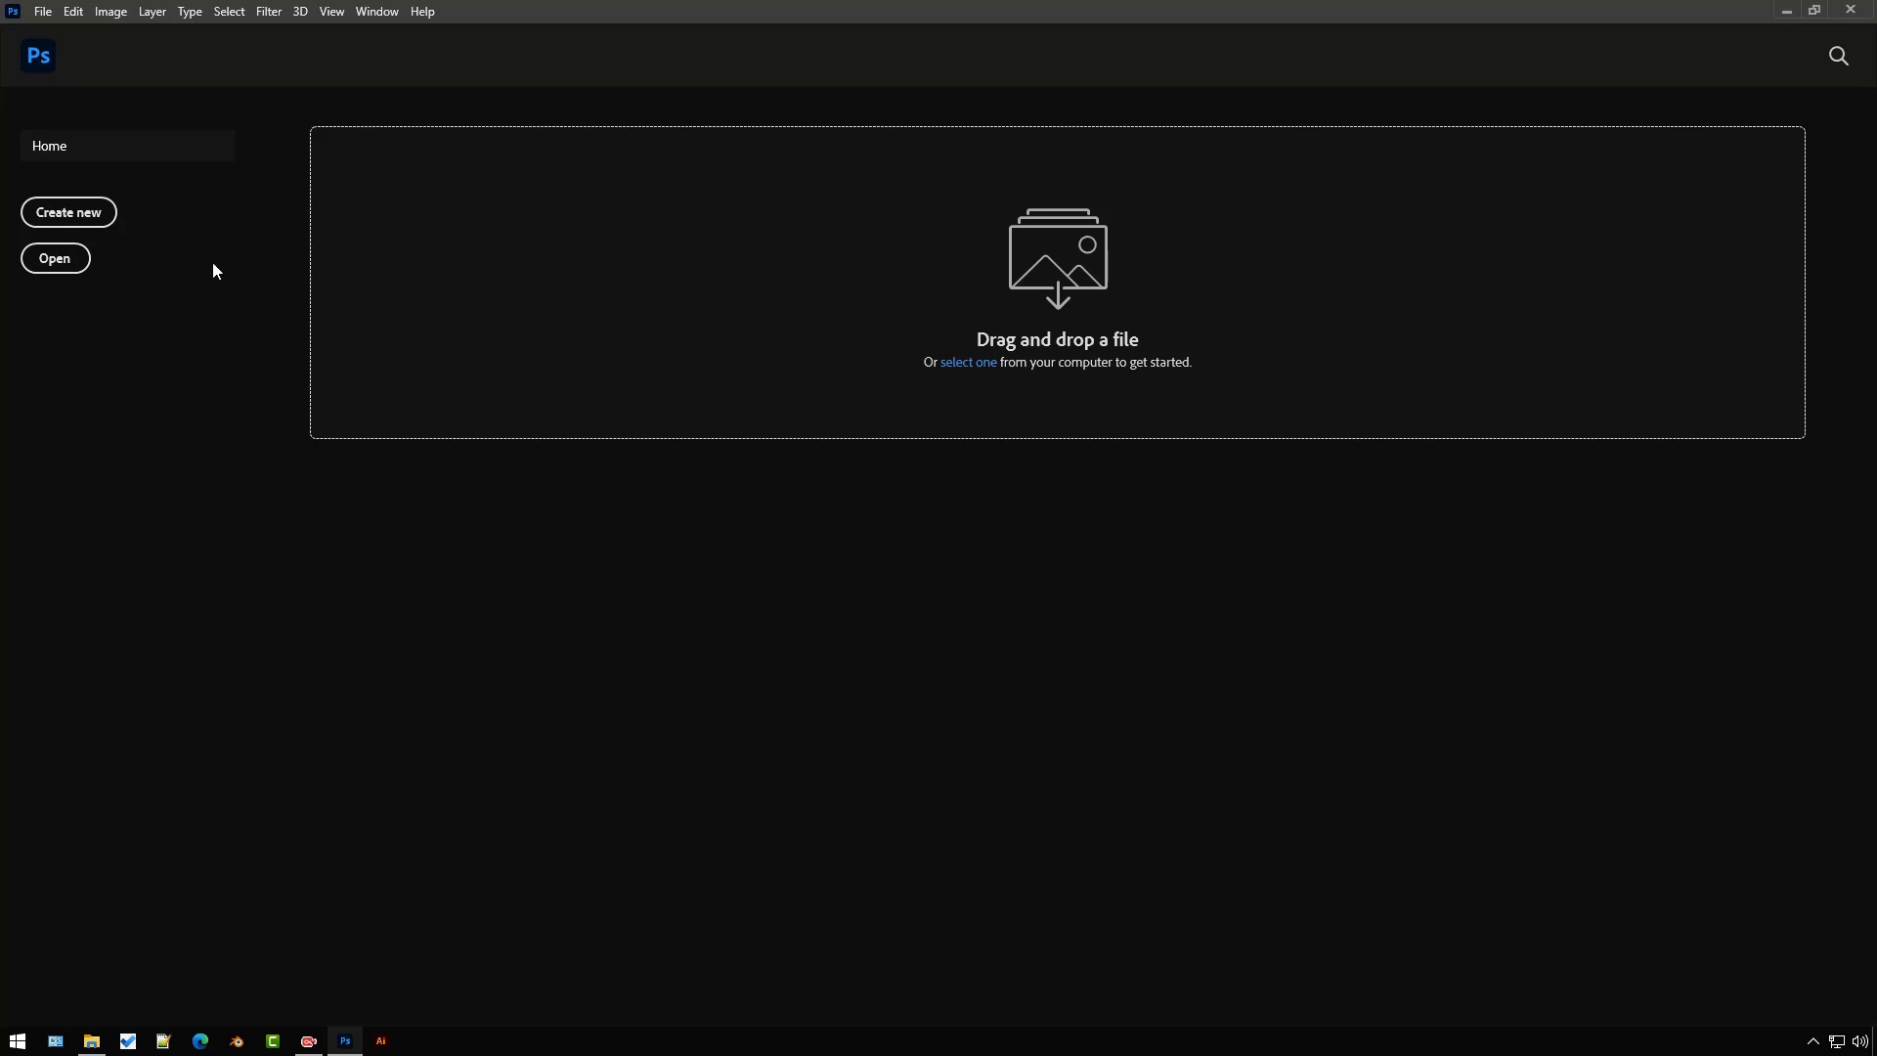
- Create a new 1080 x 1080 px document from the Instagram Post 1080 preset with a white background and an artboard
click(68, 212)
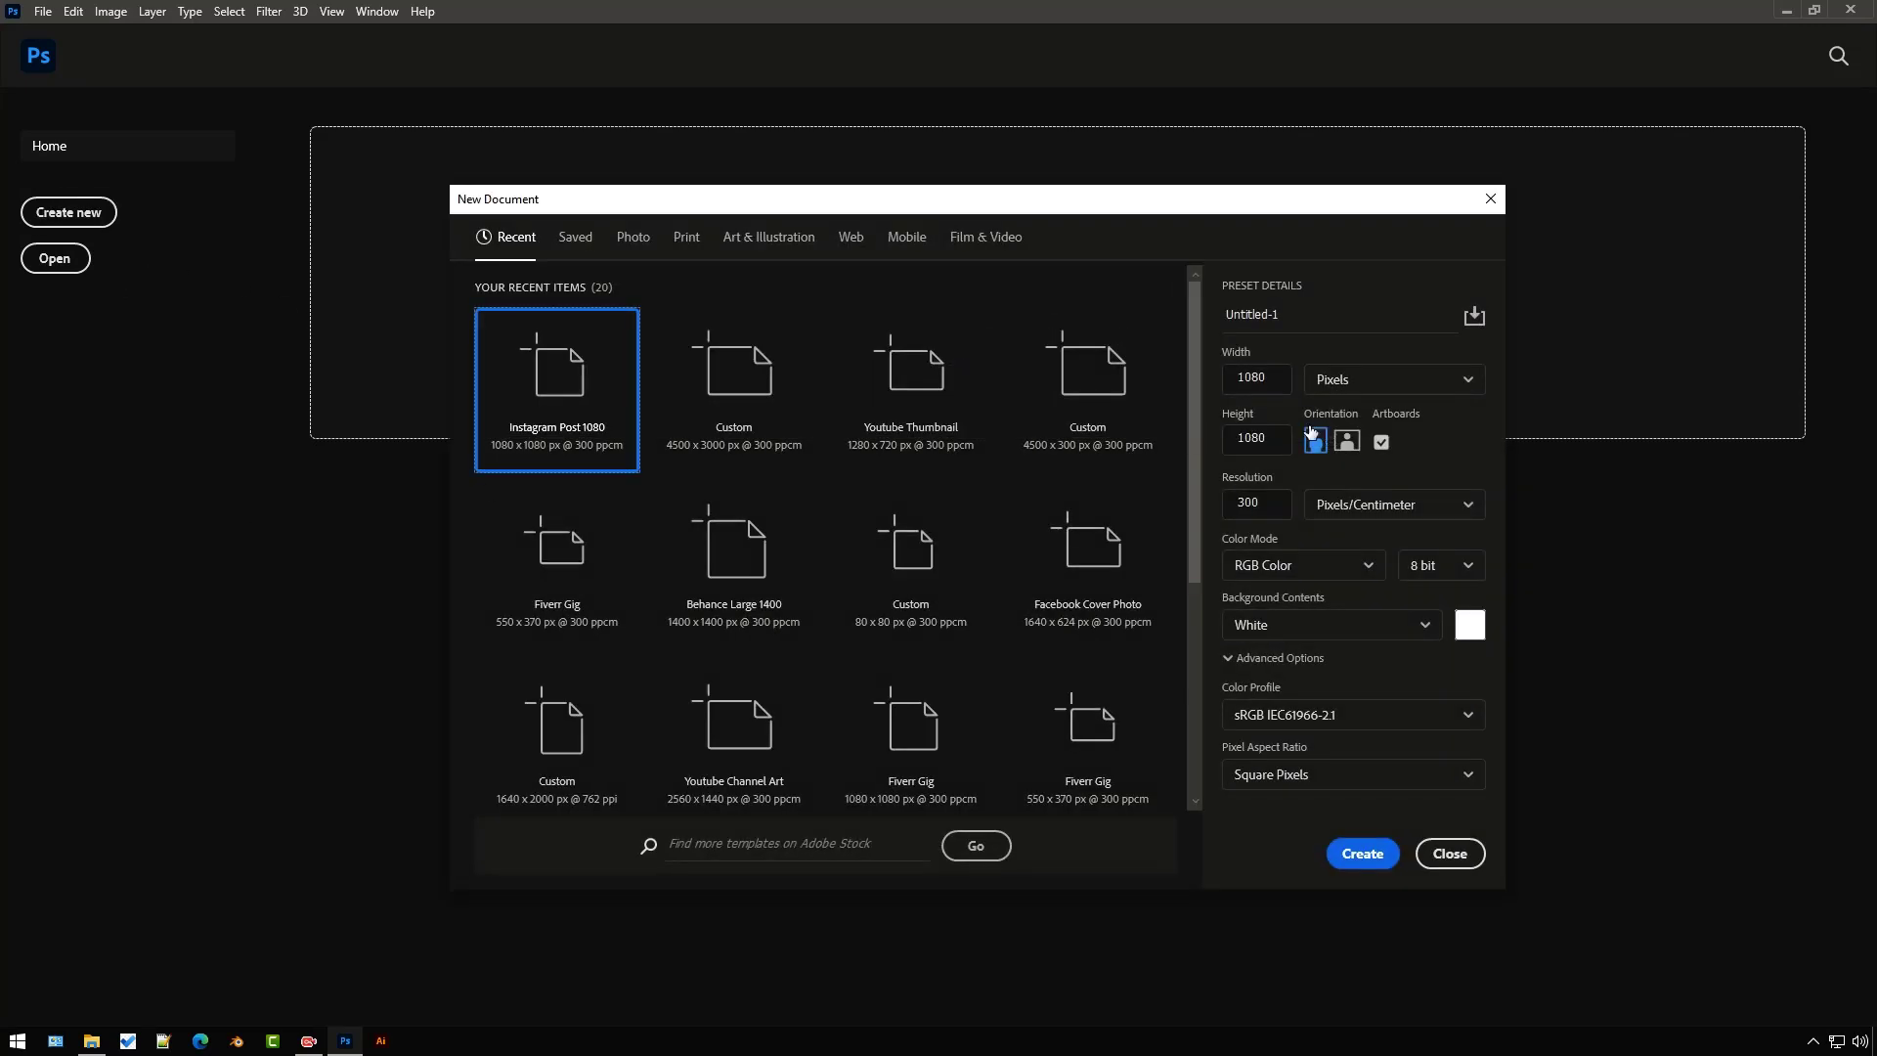
click(1362, 854)
click(1361, 855)
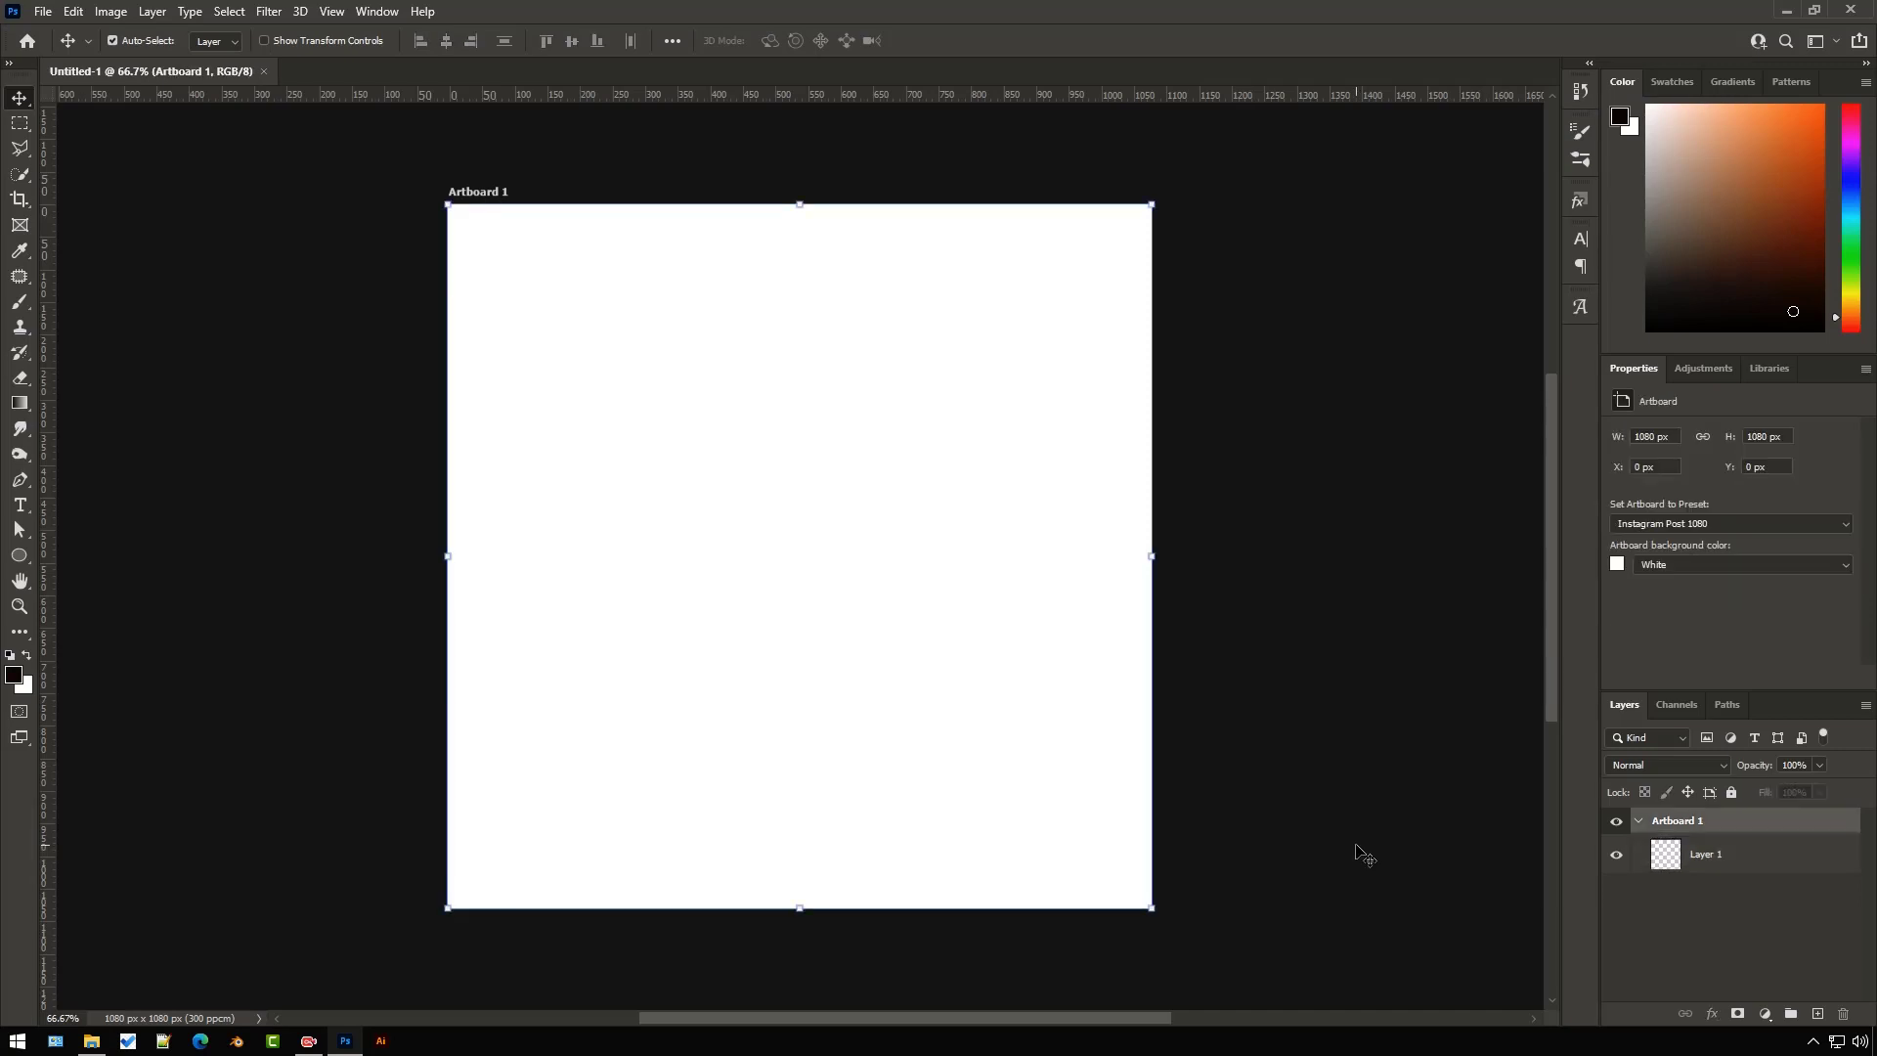
- Add a guide layout to the selected artboard with the 3_x_3_Grid preset of 3 columns and 3 rows
click(331, 12)
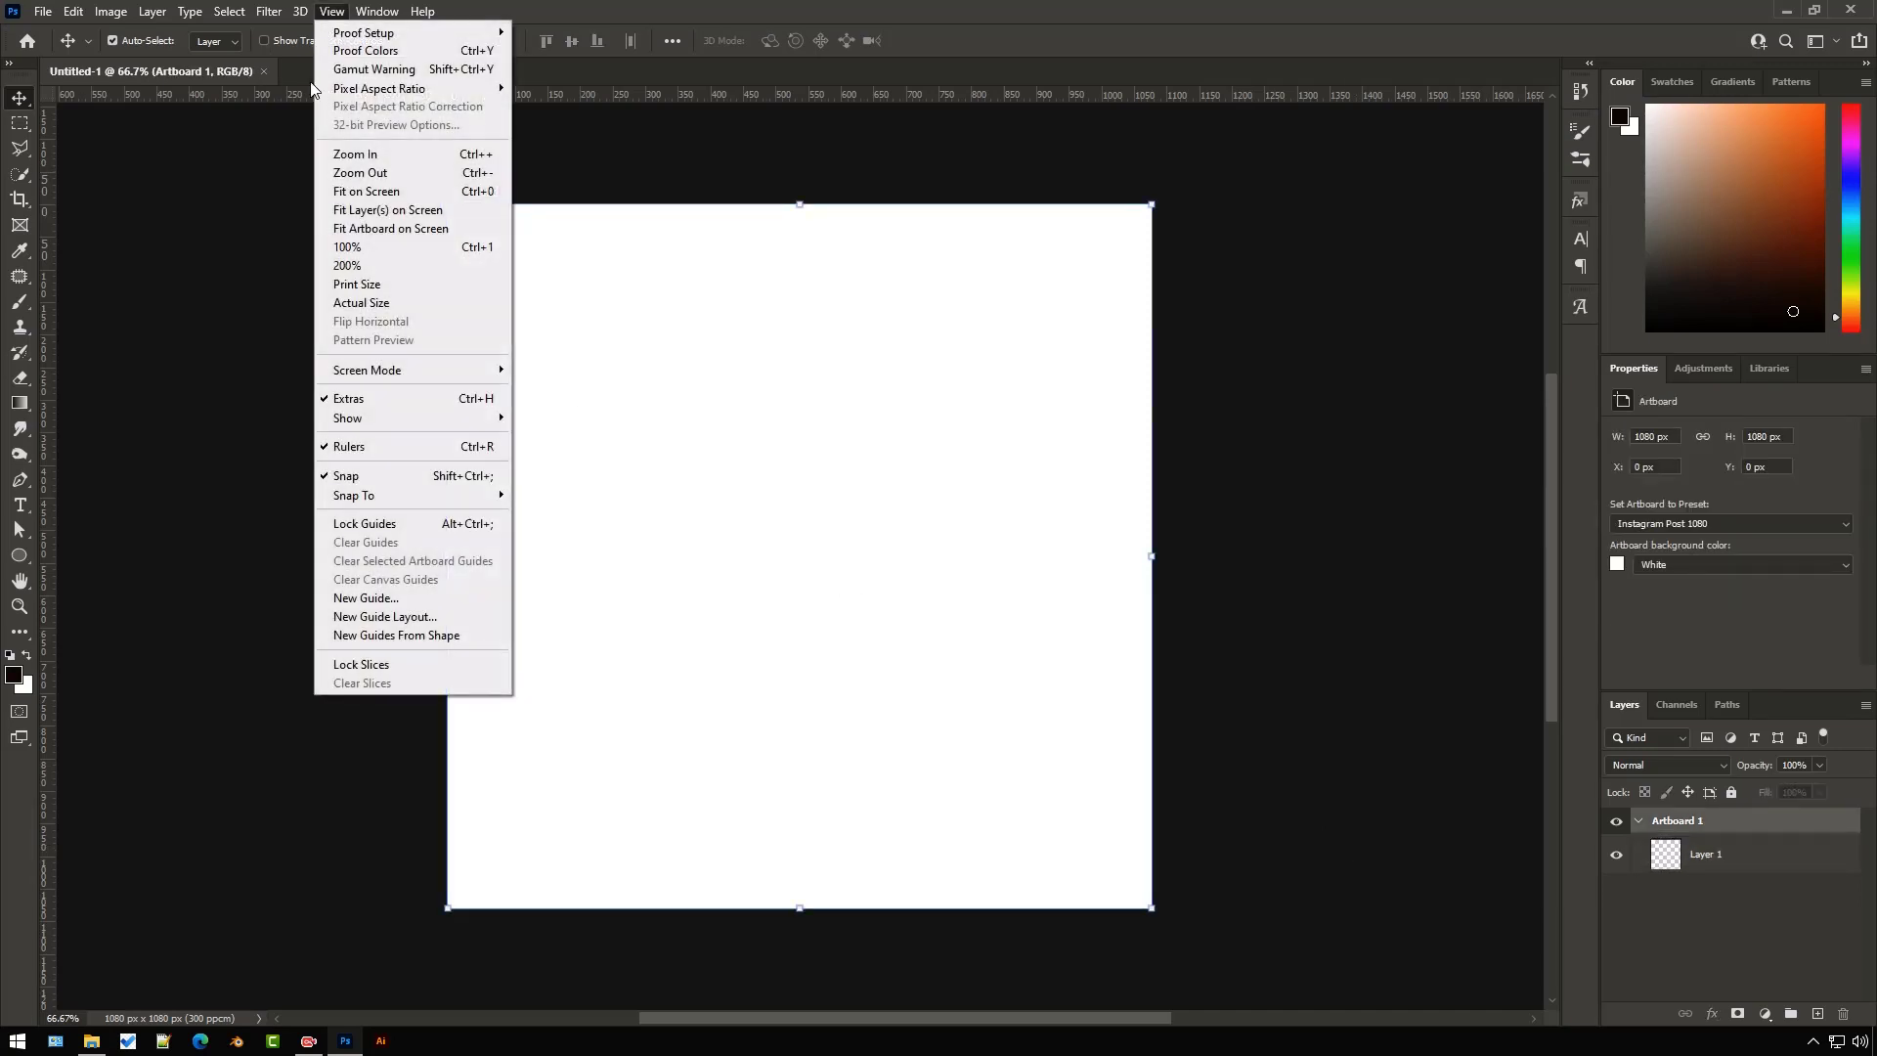
click(440, 624)
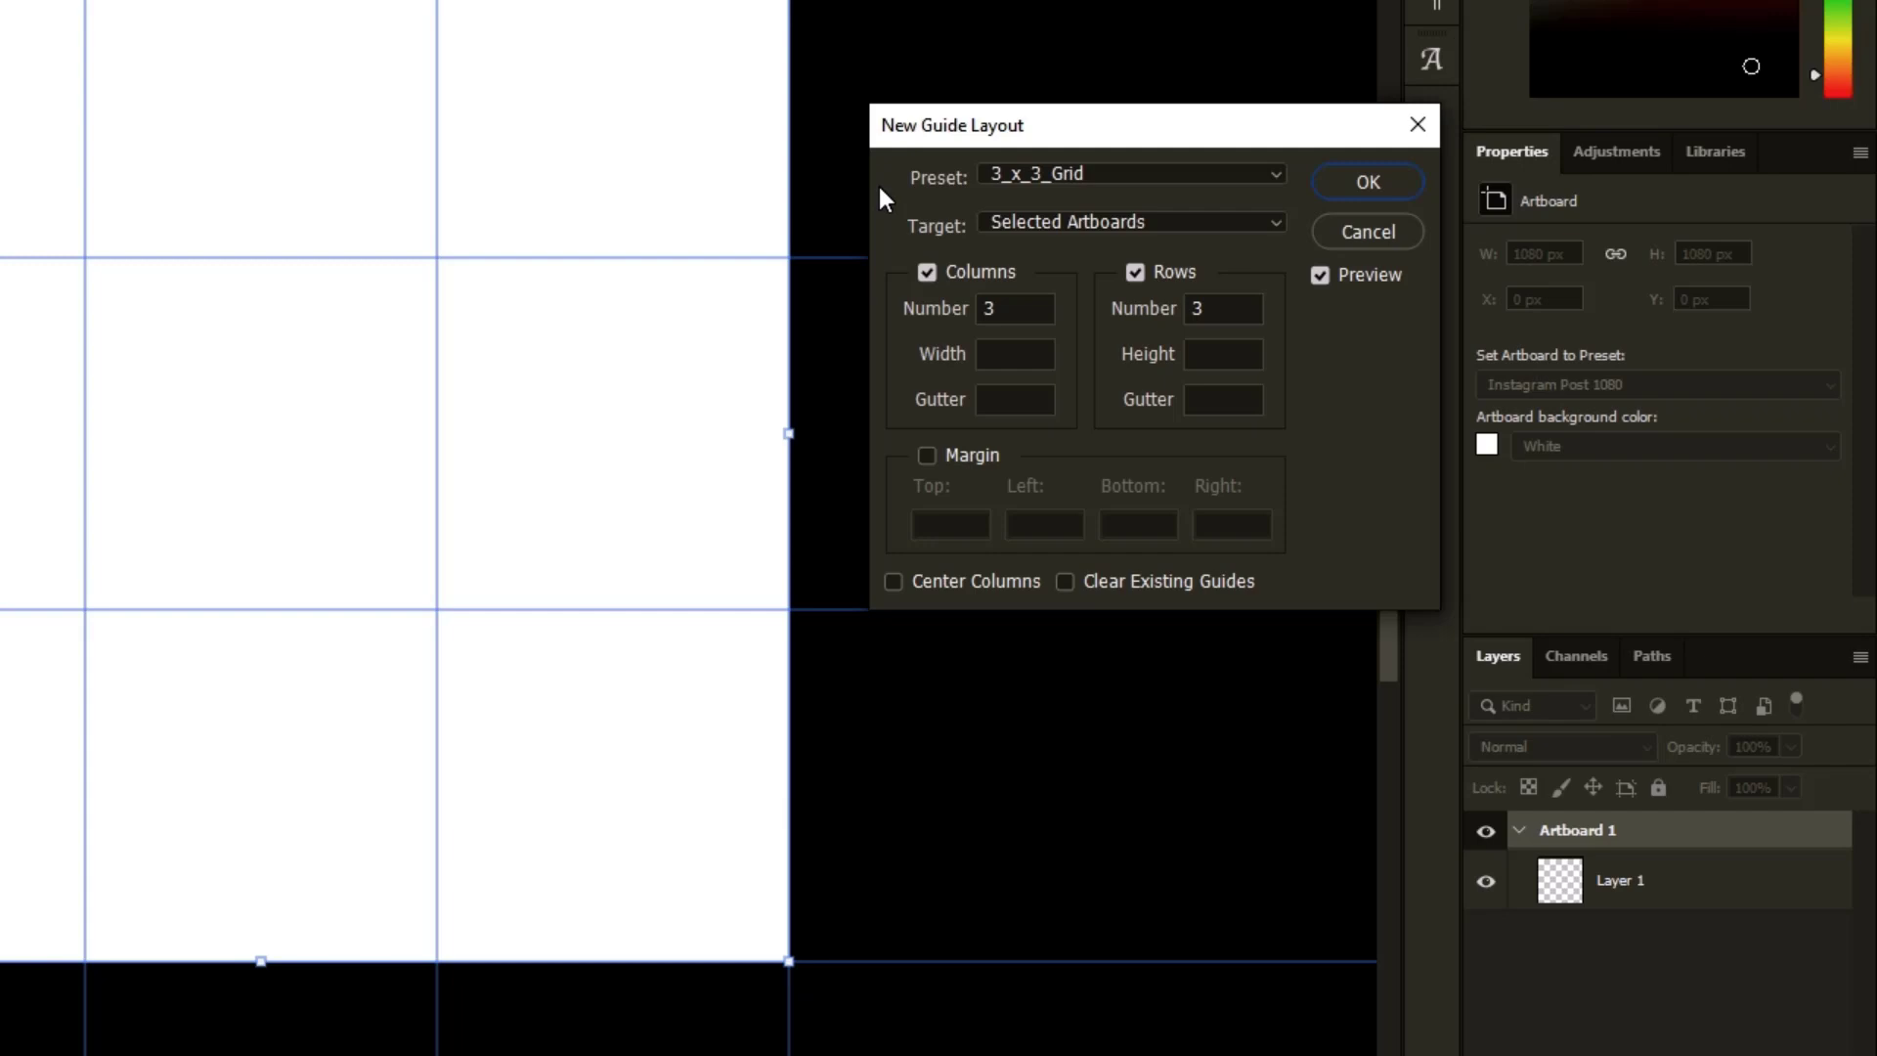
click(1072, 174)
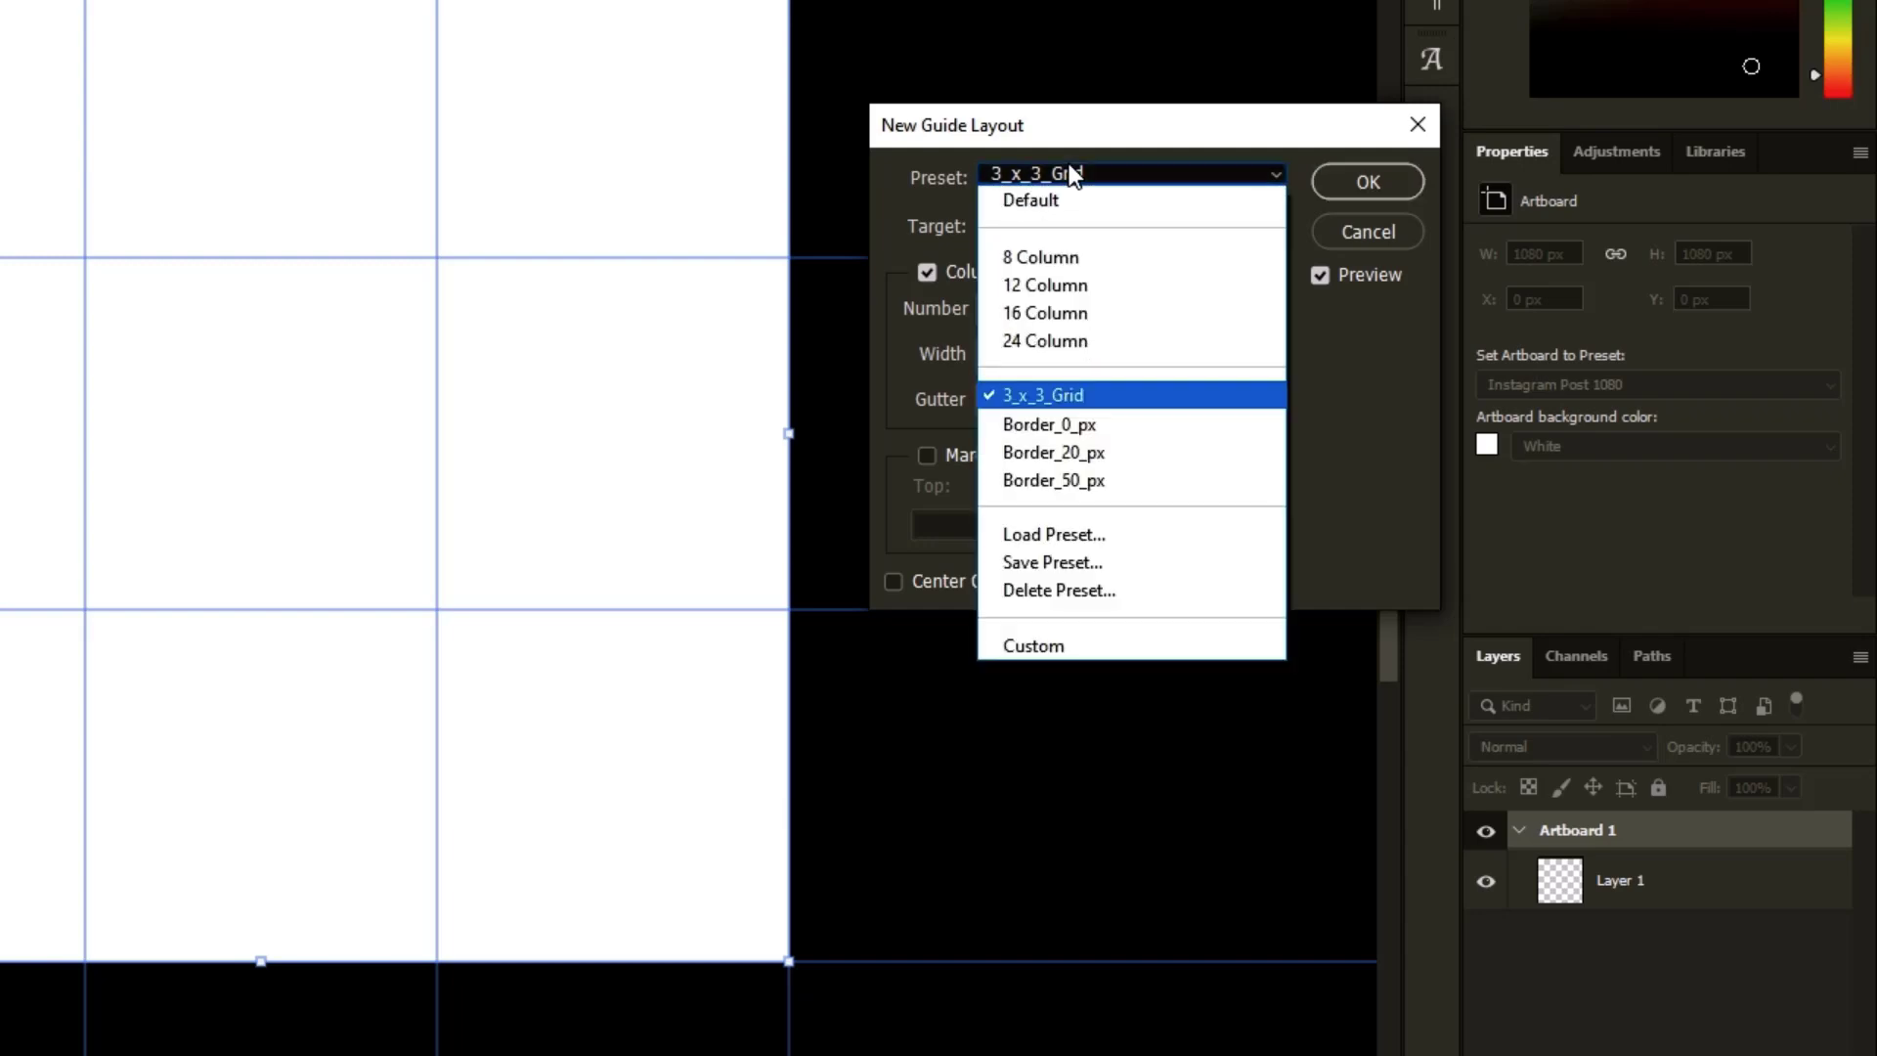
click(1098, 562)
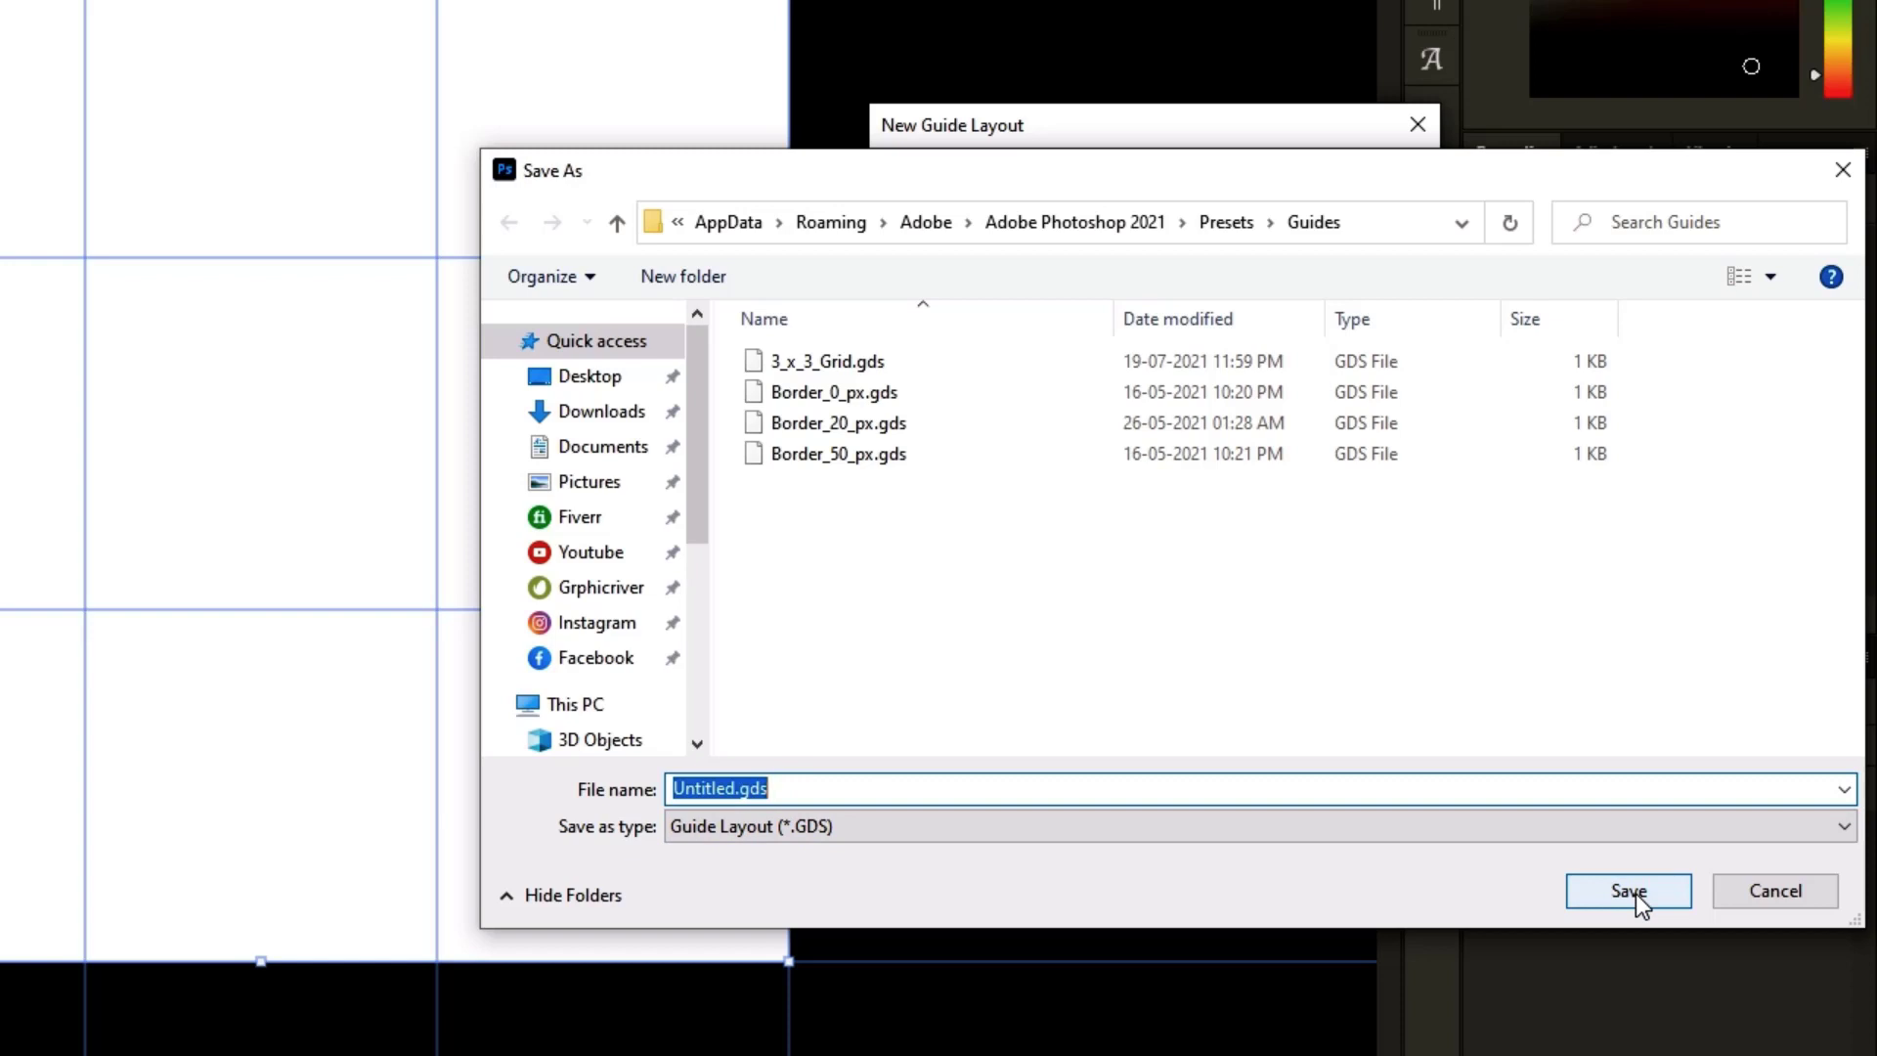
click(1779, 904)
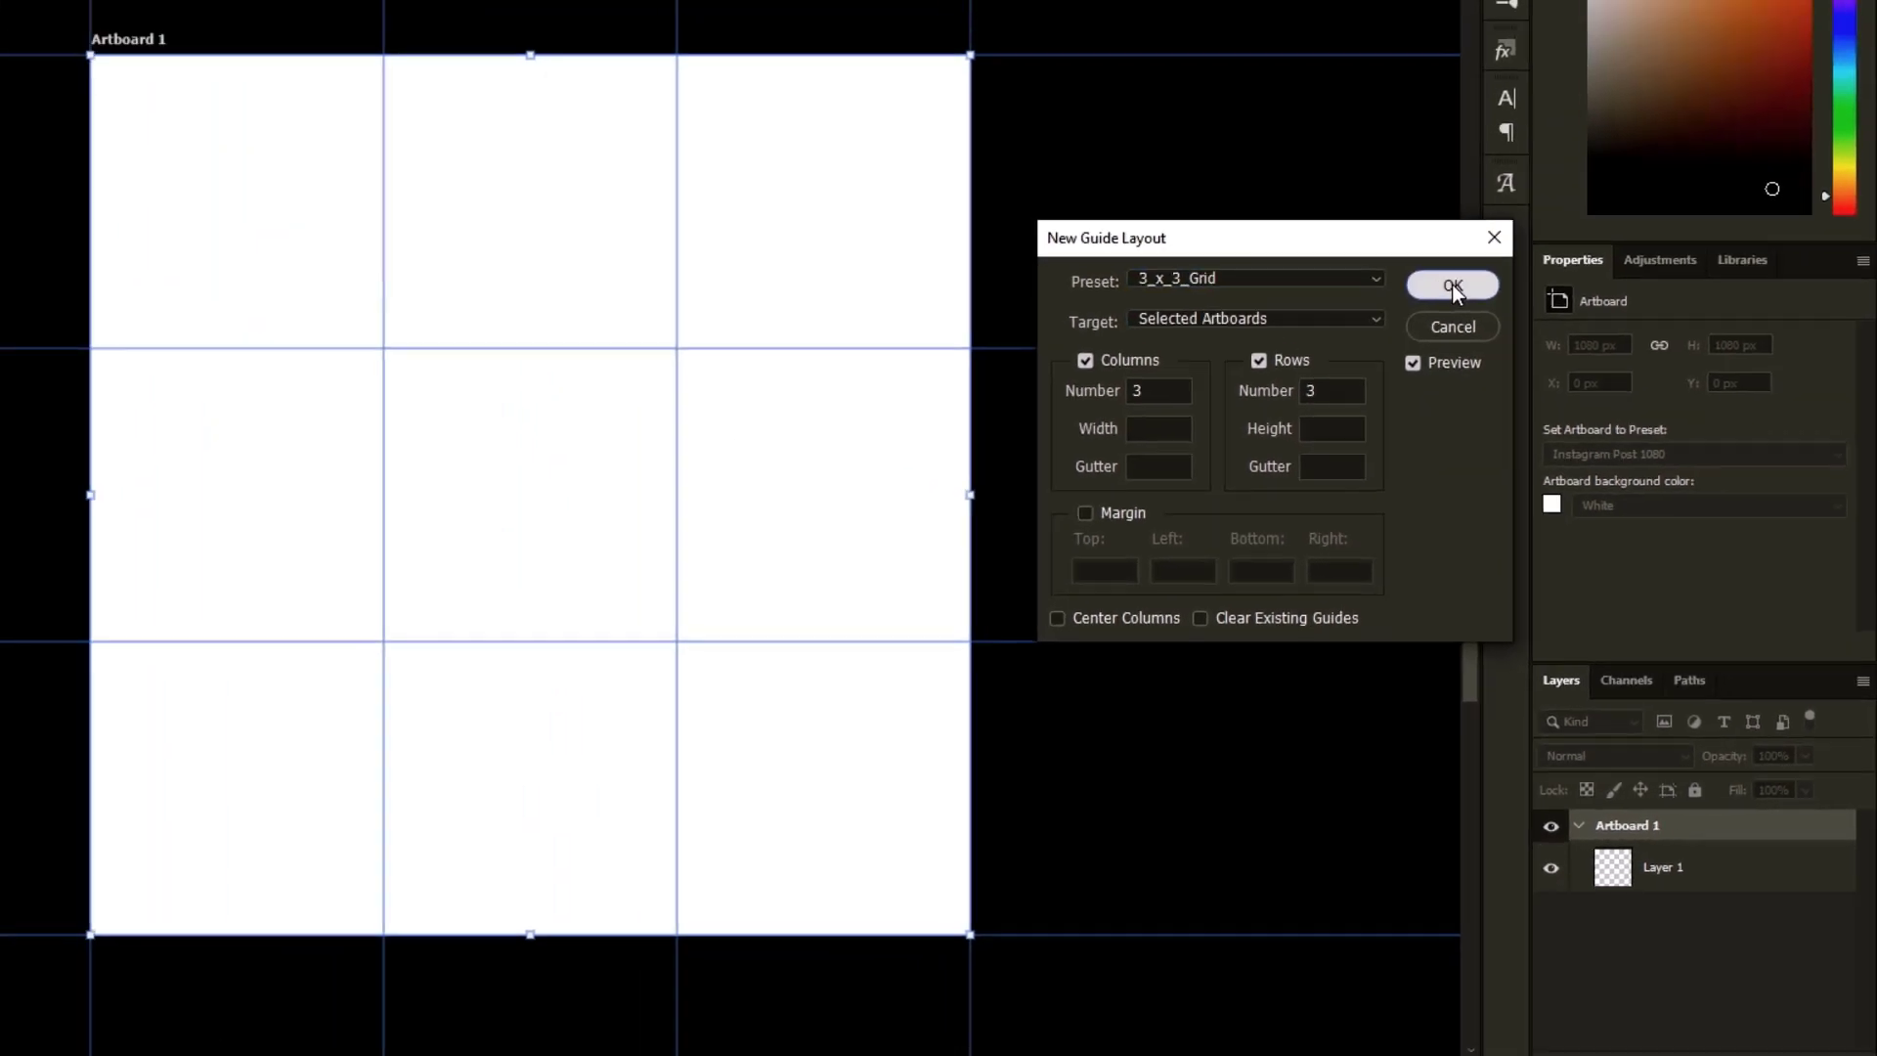
click(1368, 182)
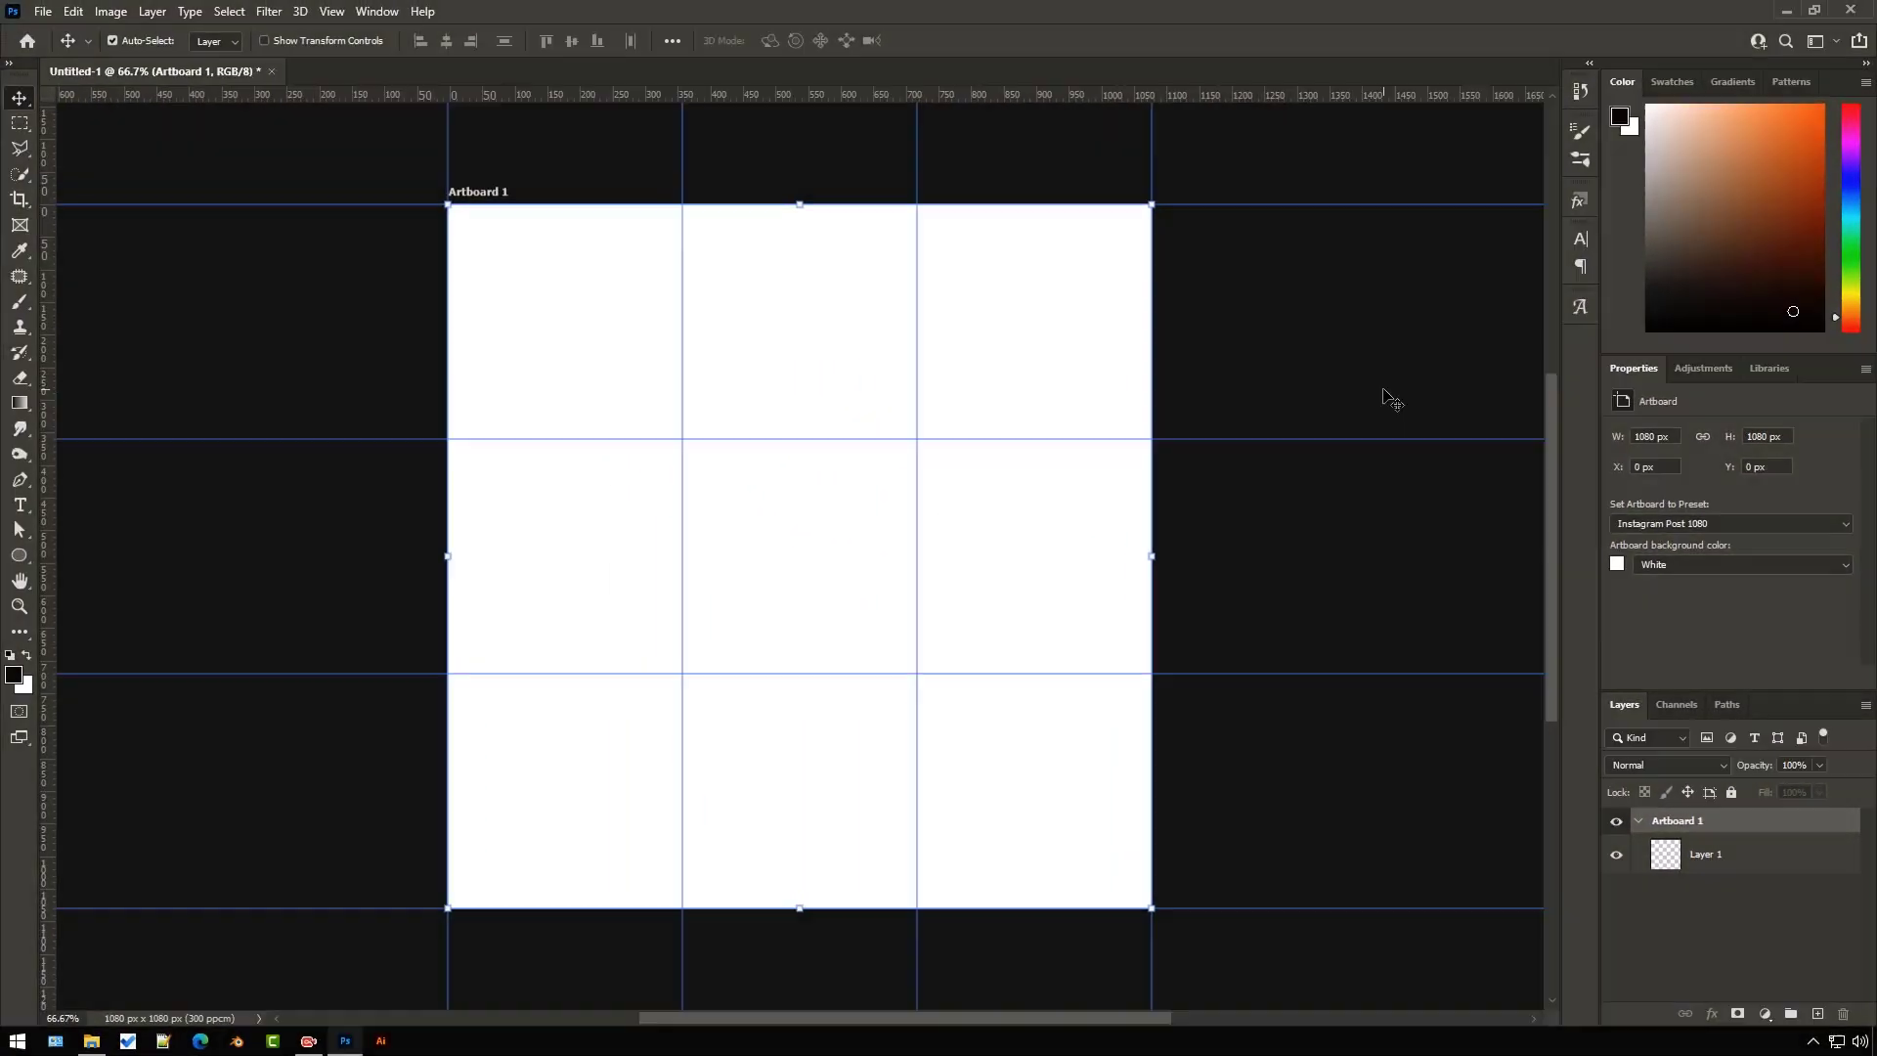
- Add a 50 px margin guide layout with the Border_50_px preset and lock the guides
click(331, 12)
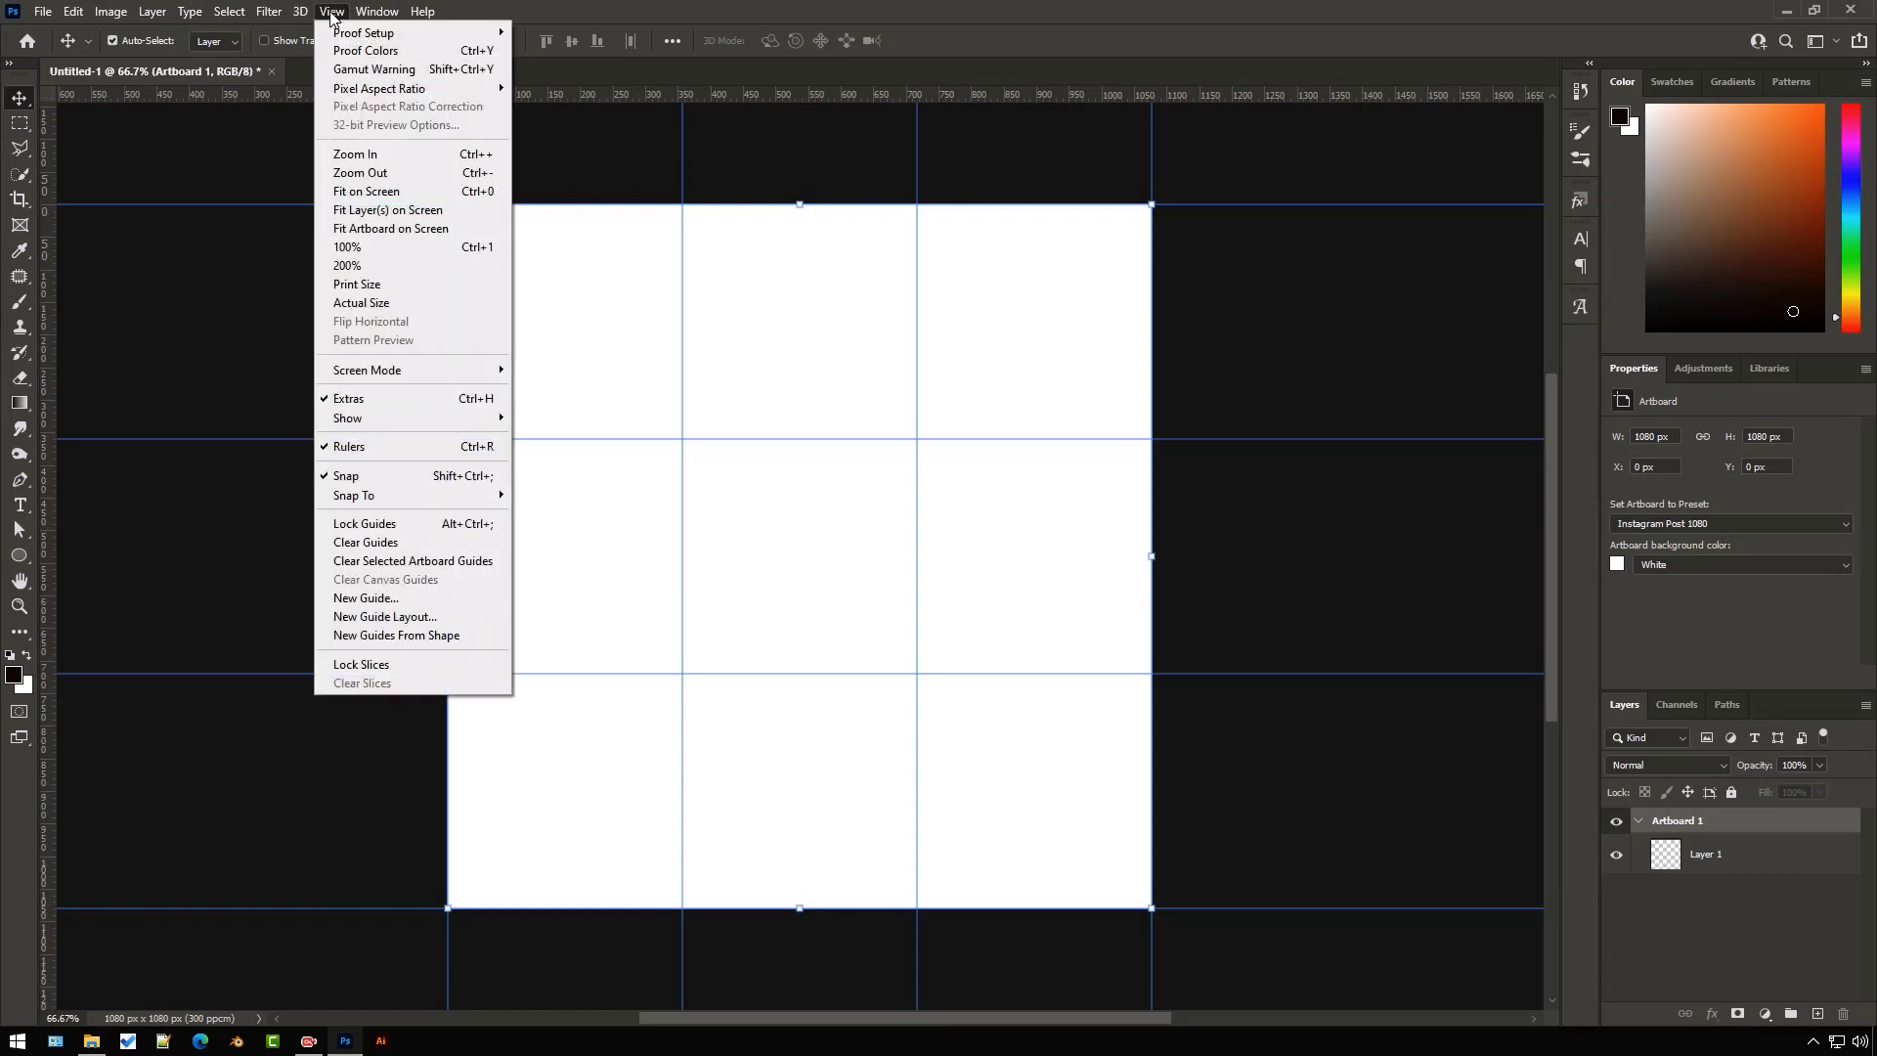
click(415, 617)
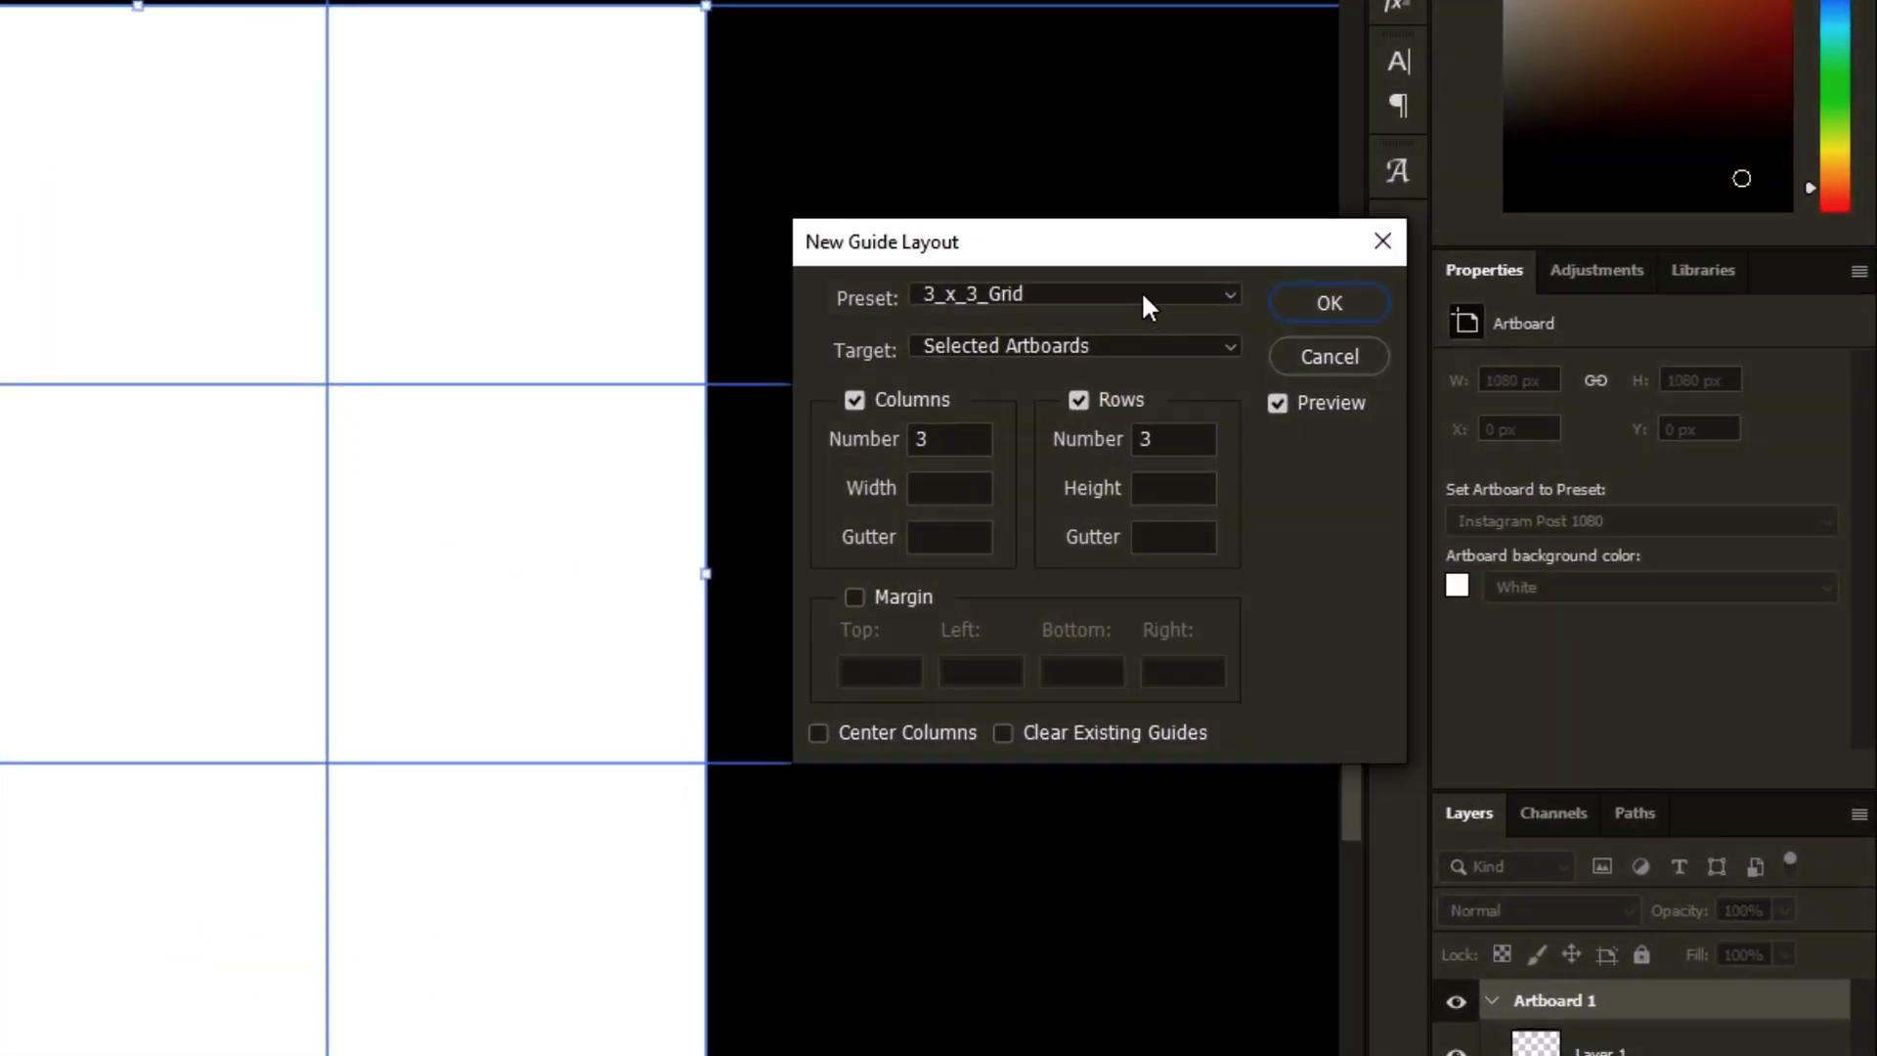
click(1408, 379)
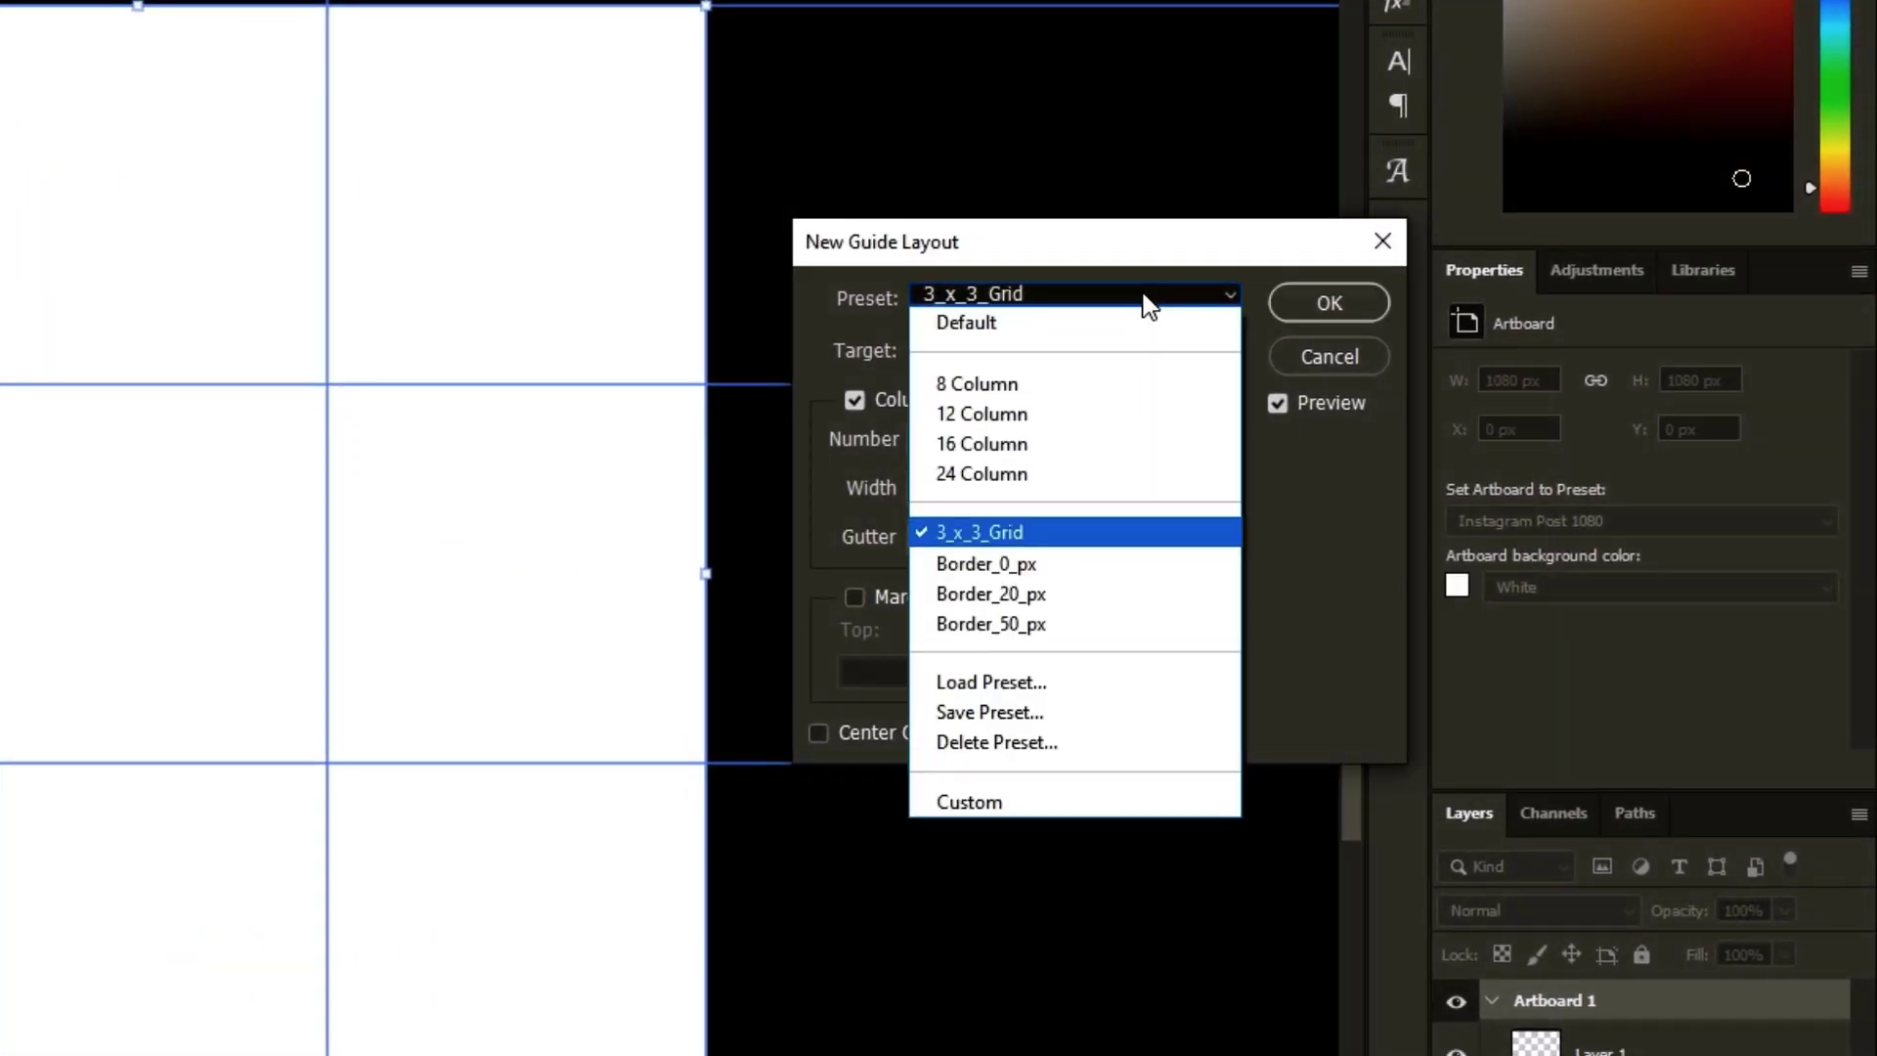
click(1026, 624)
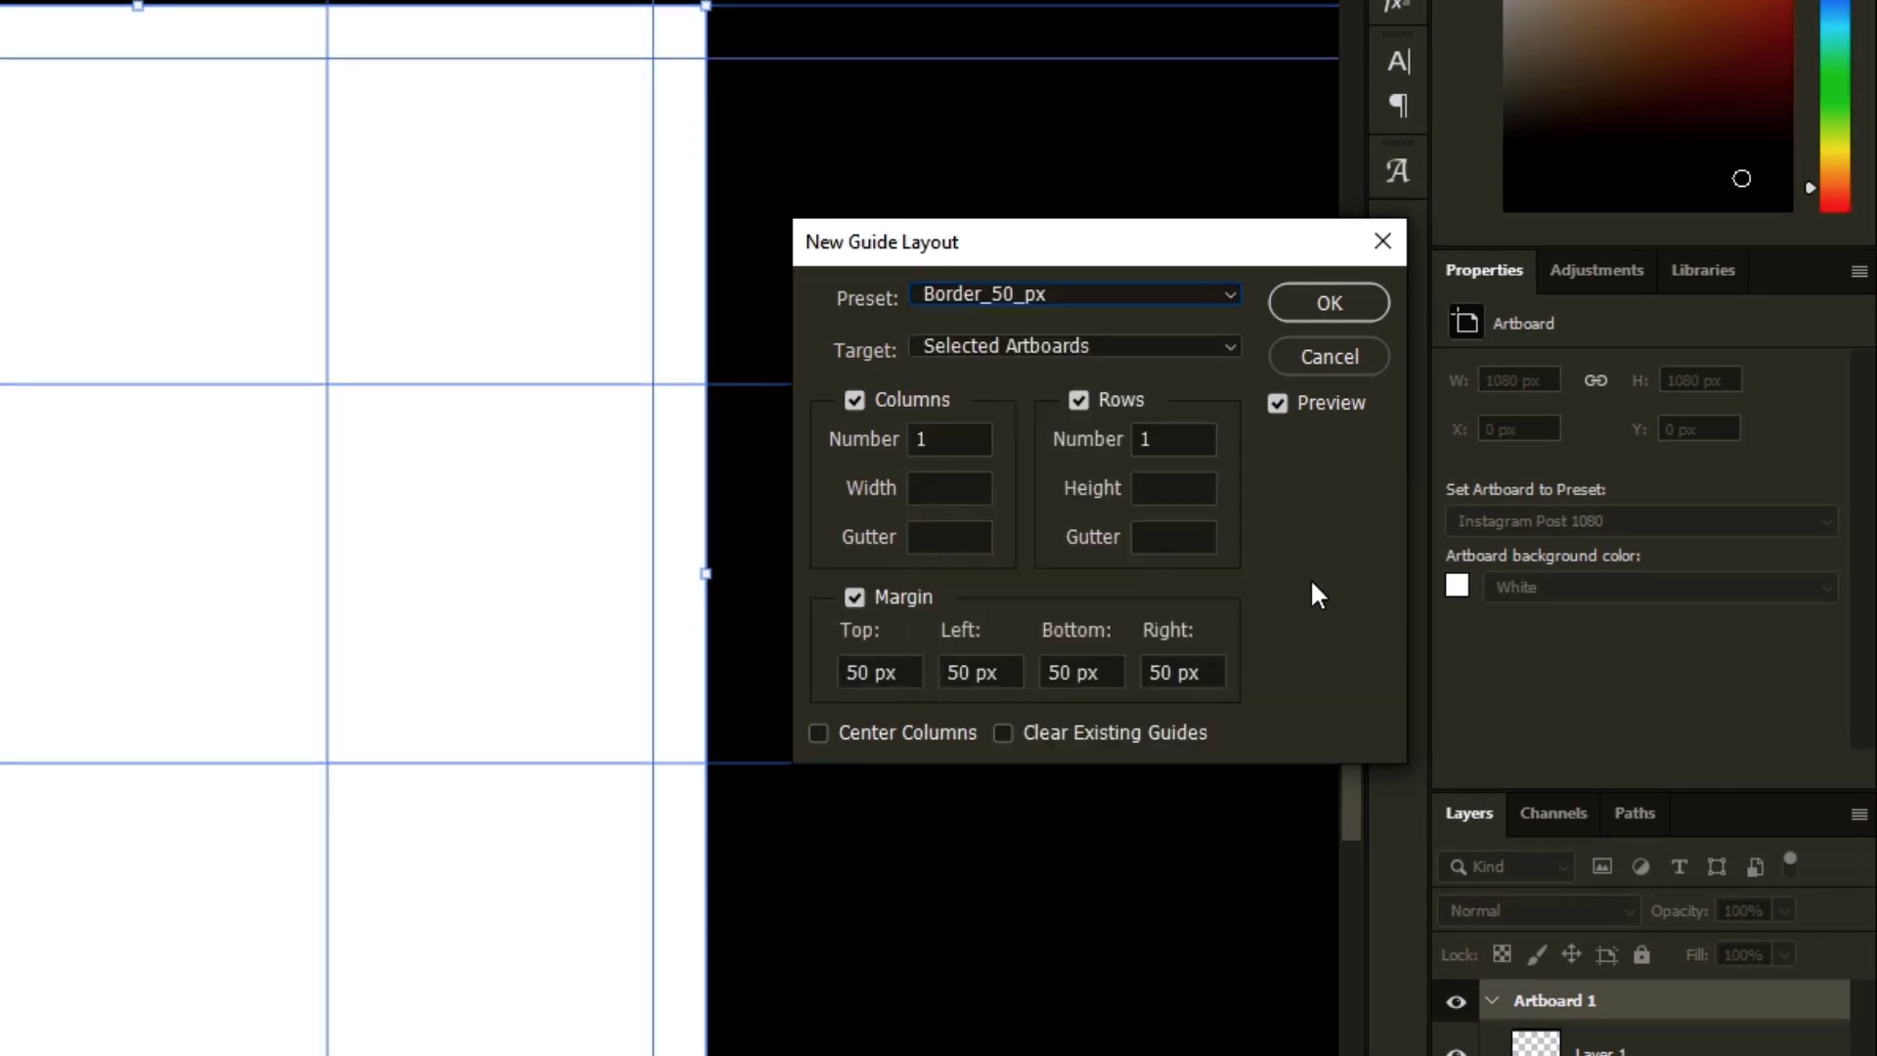
click(1333, 305)
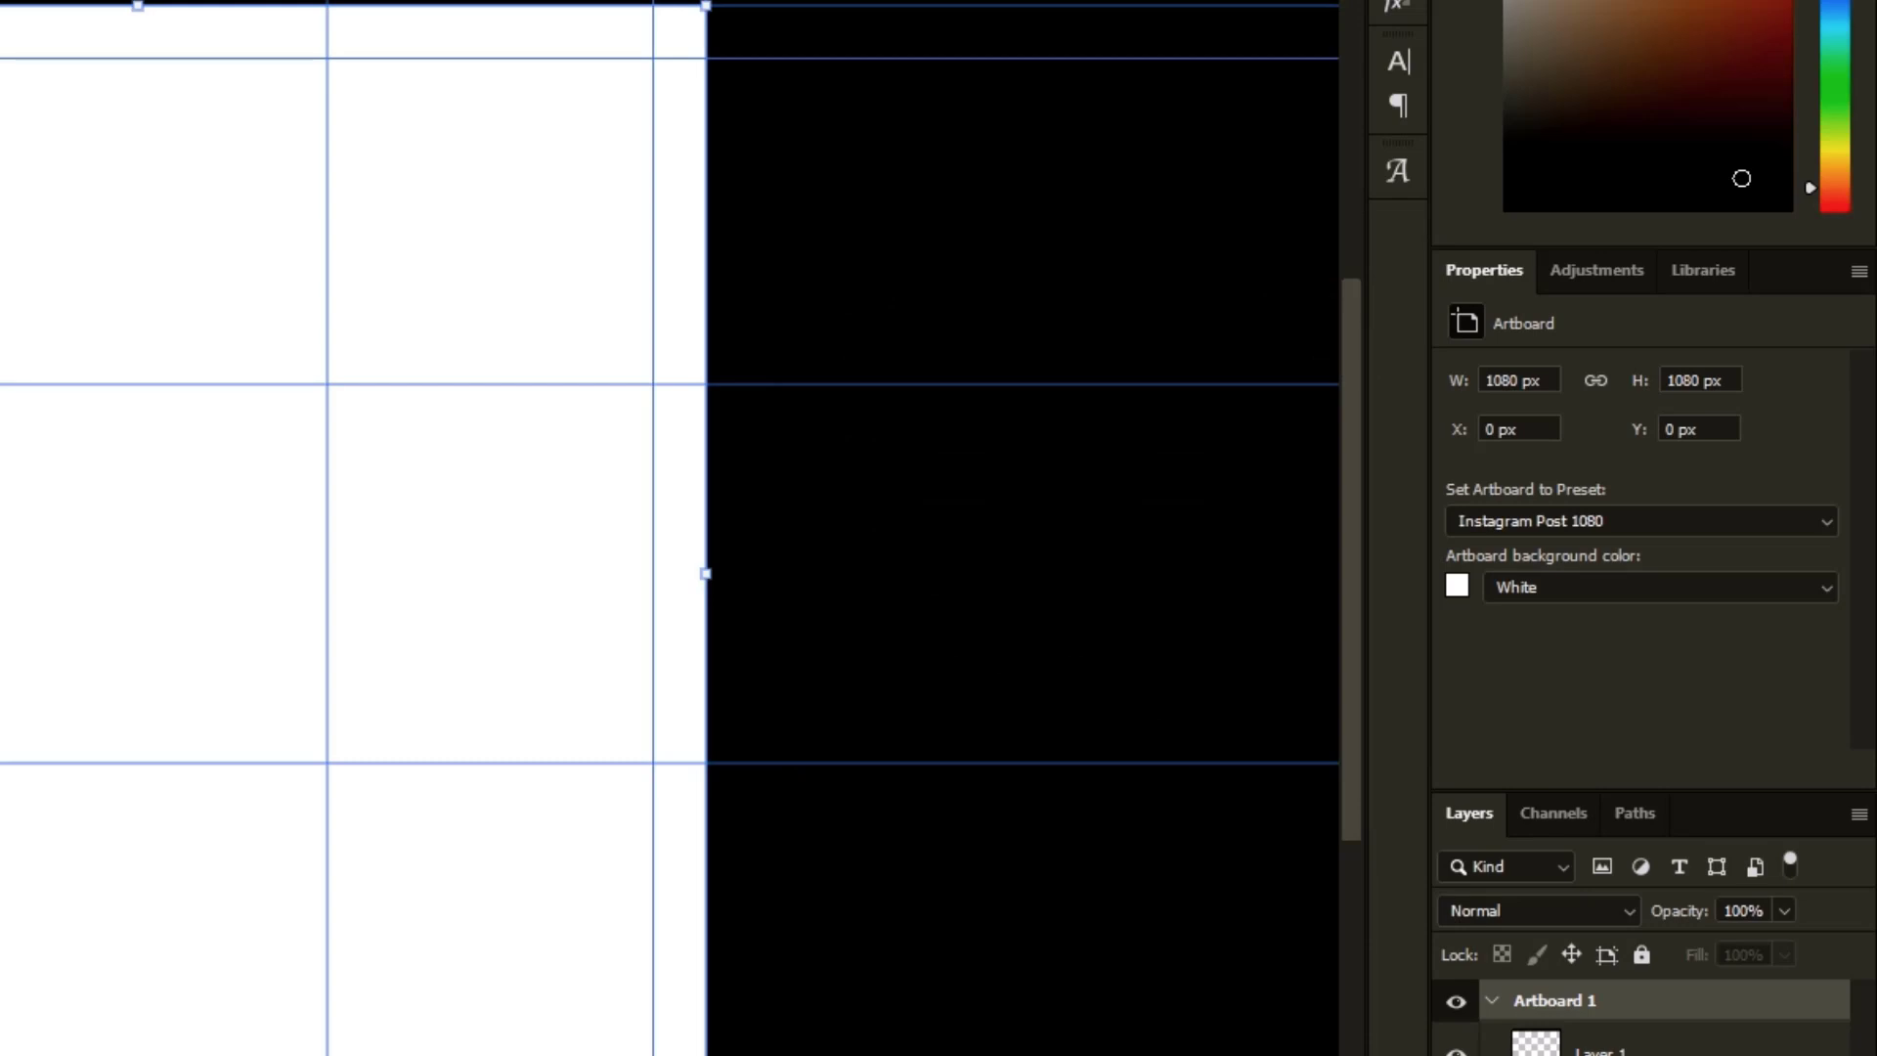
click(331, 11)
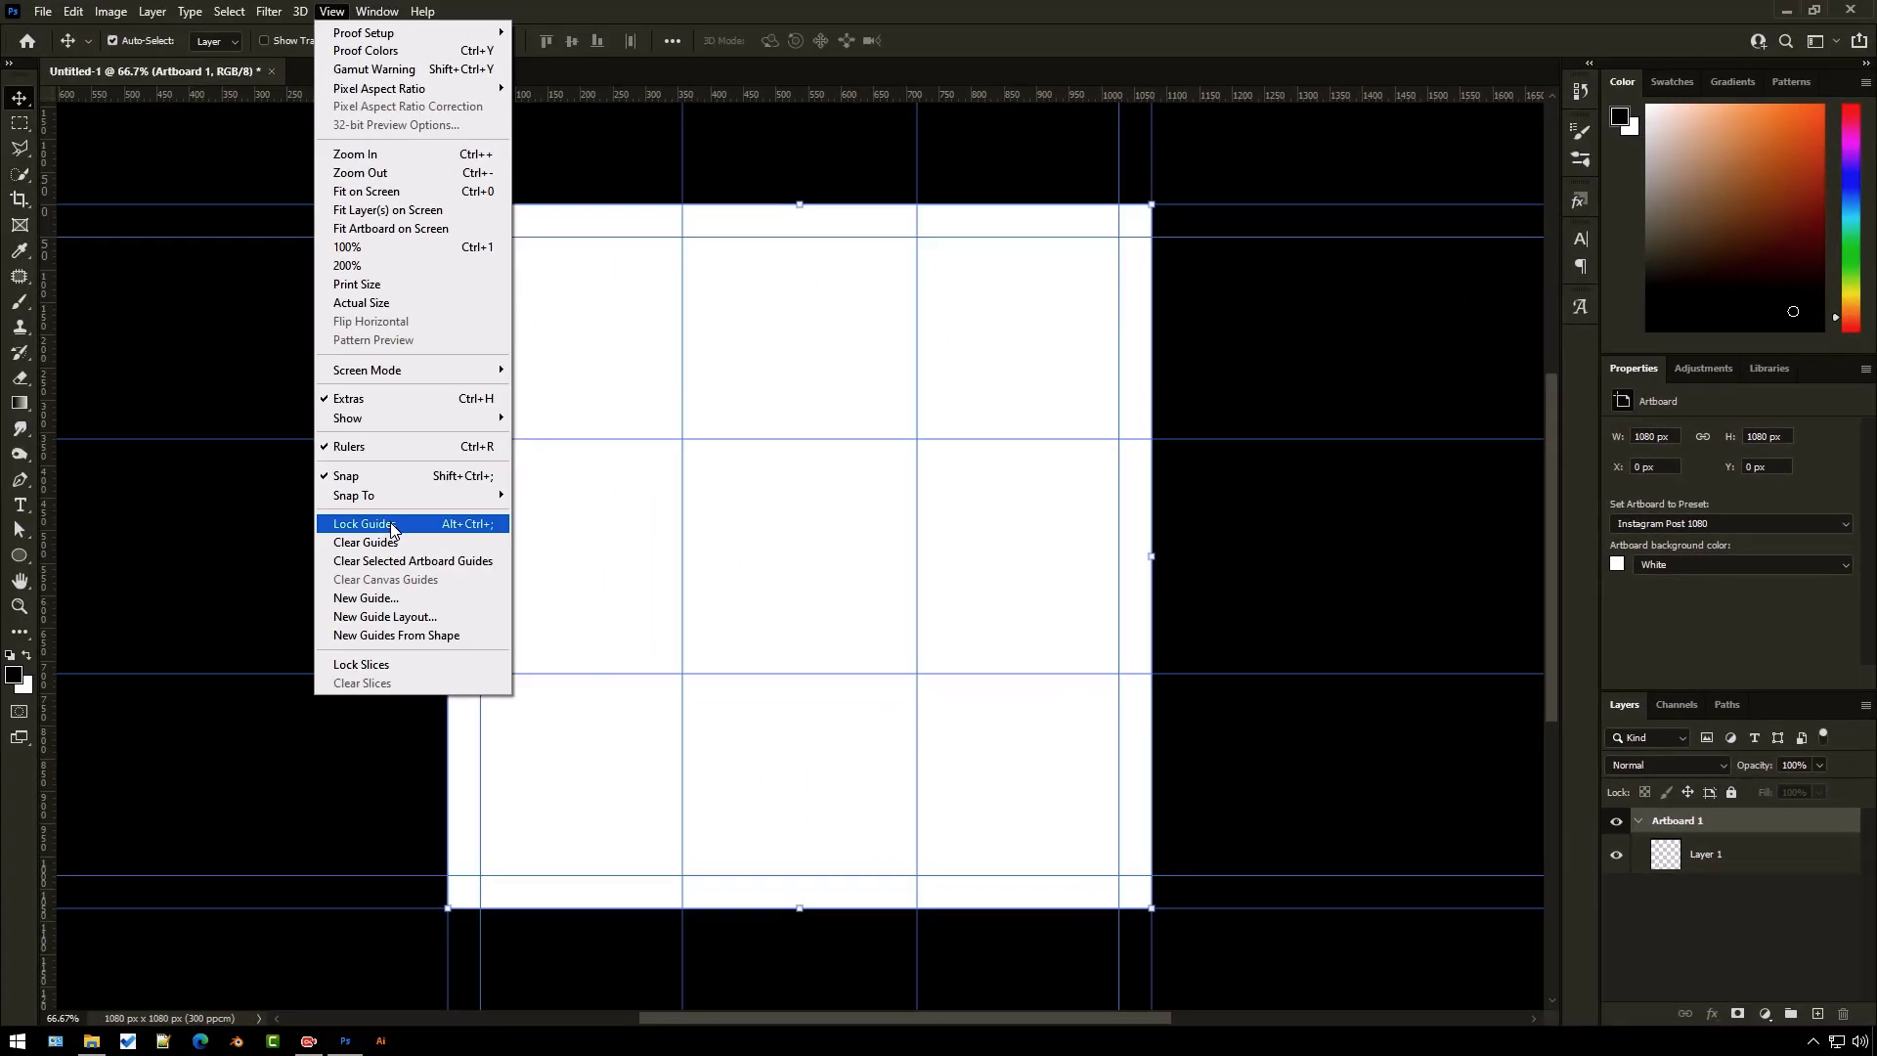
click(390, 524)
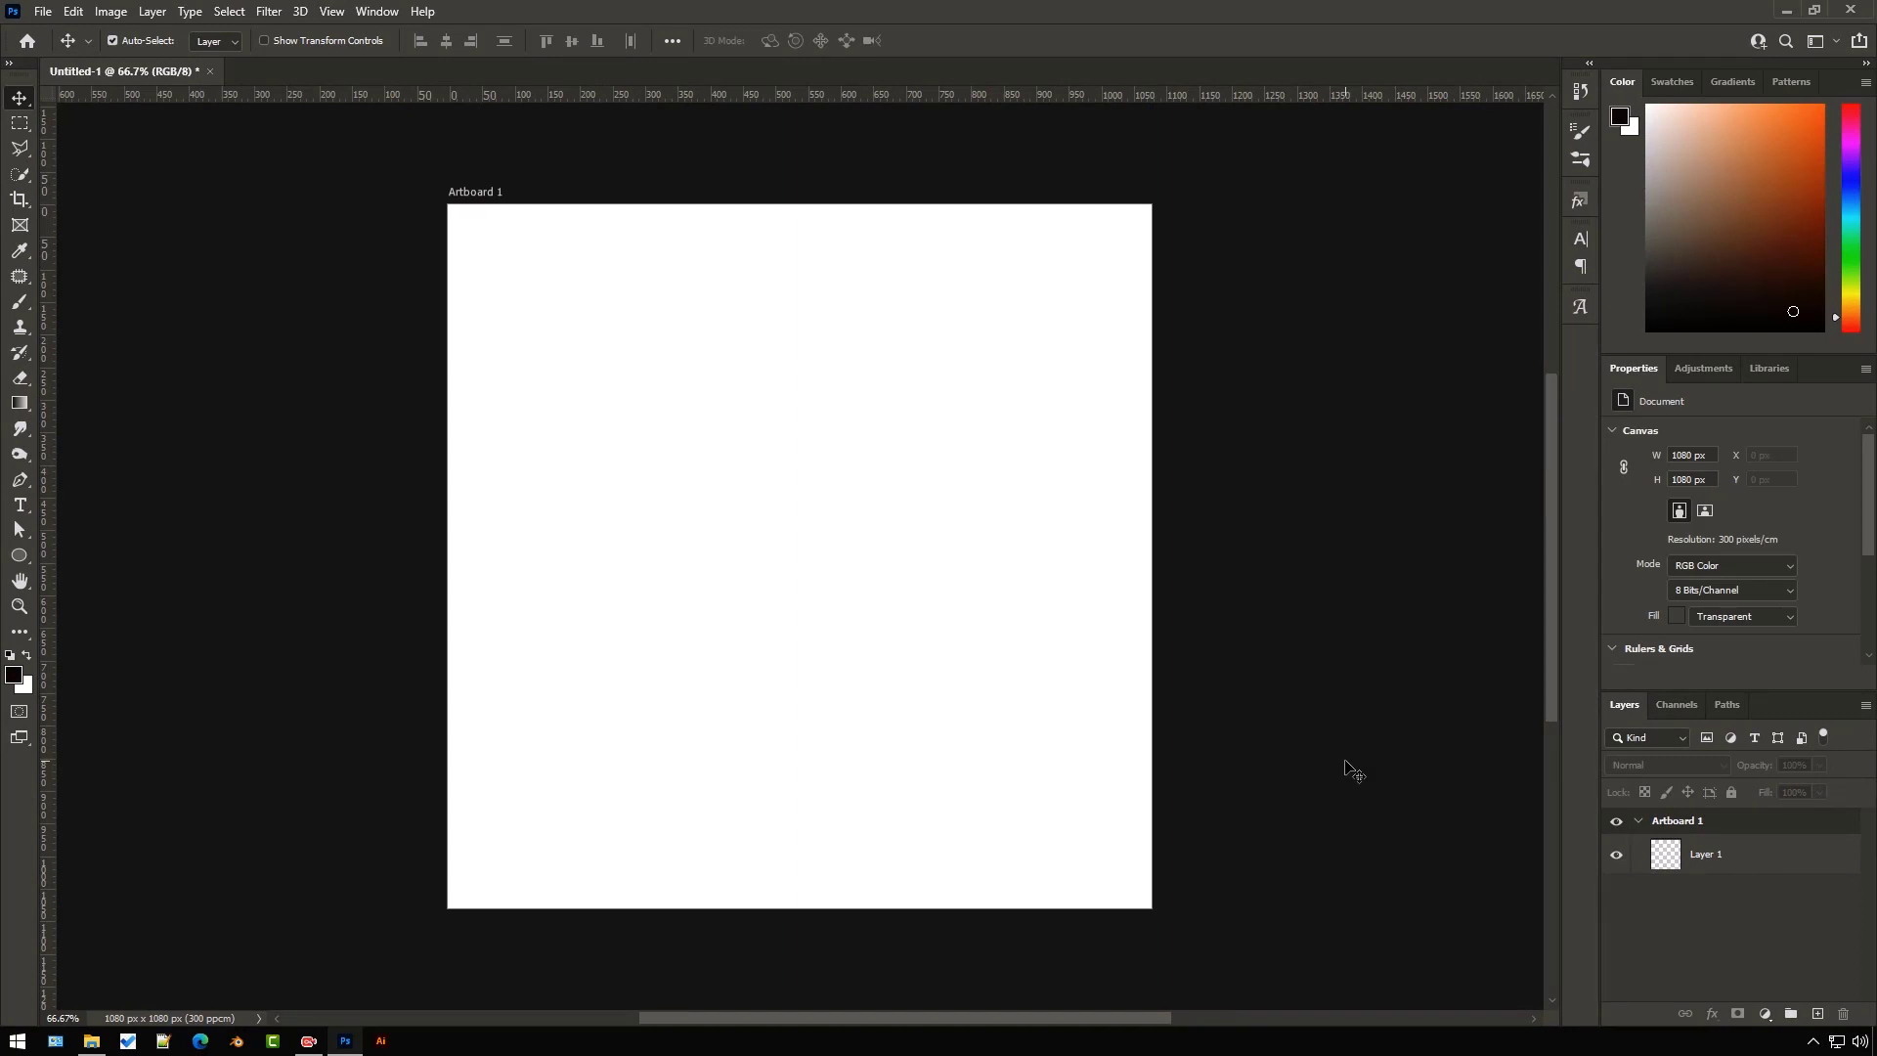
- Place Runner_Without_Shadow.png on the artboard and scale it proportionally from its centre to about 8.64%
click(91, 1040)
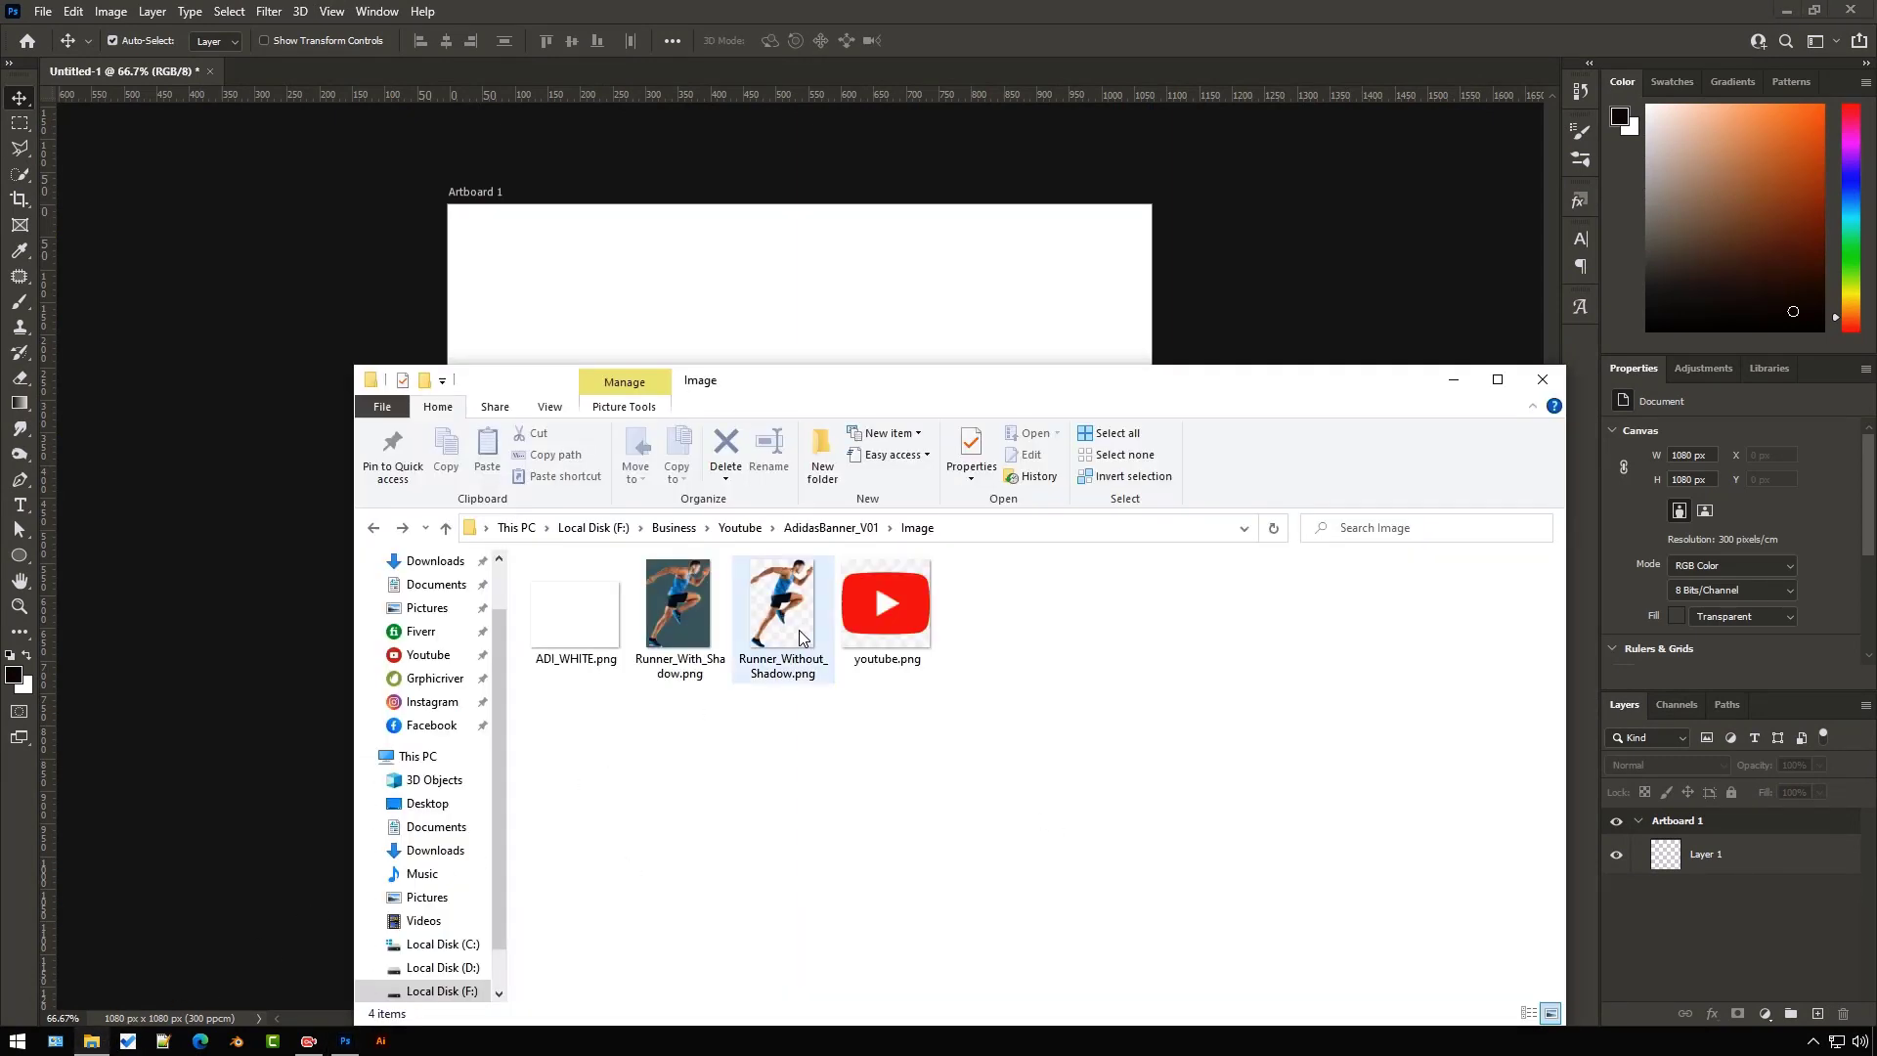
drag(799, 629, 807, 309)
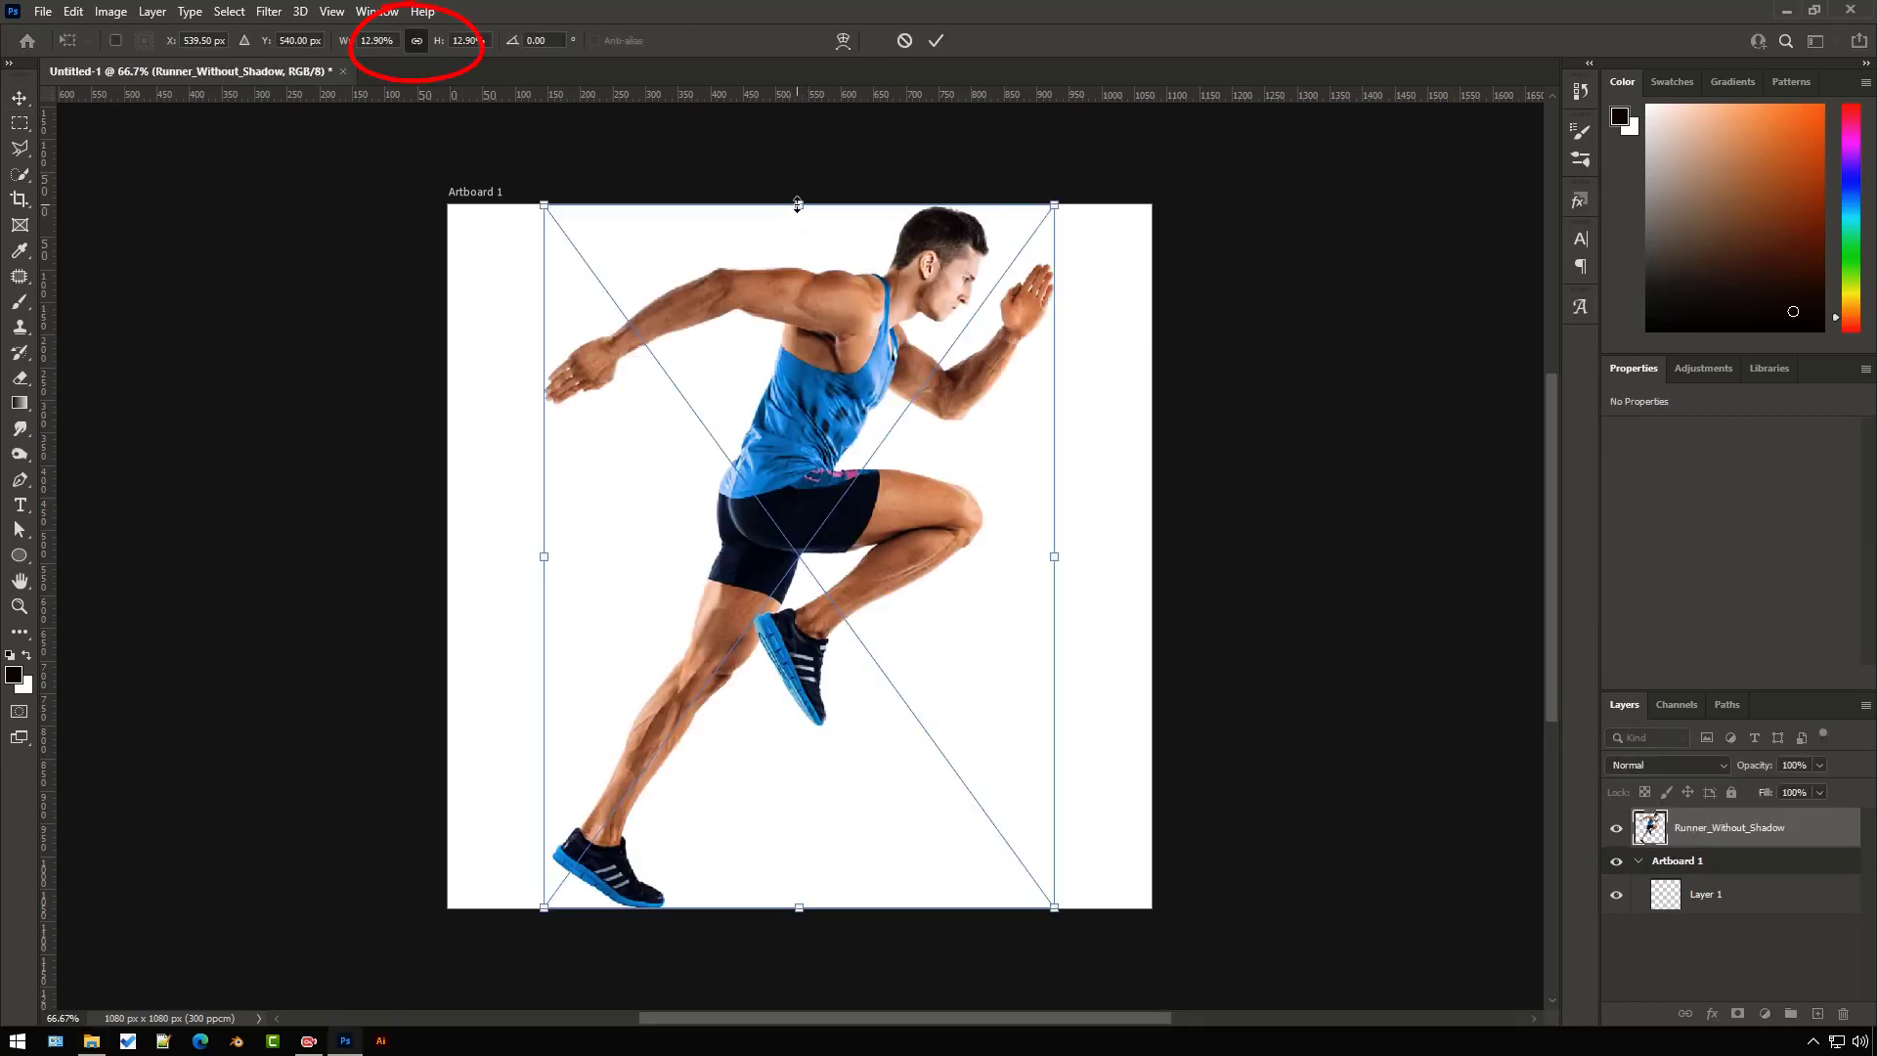
drag(798, 217, 797, 321)
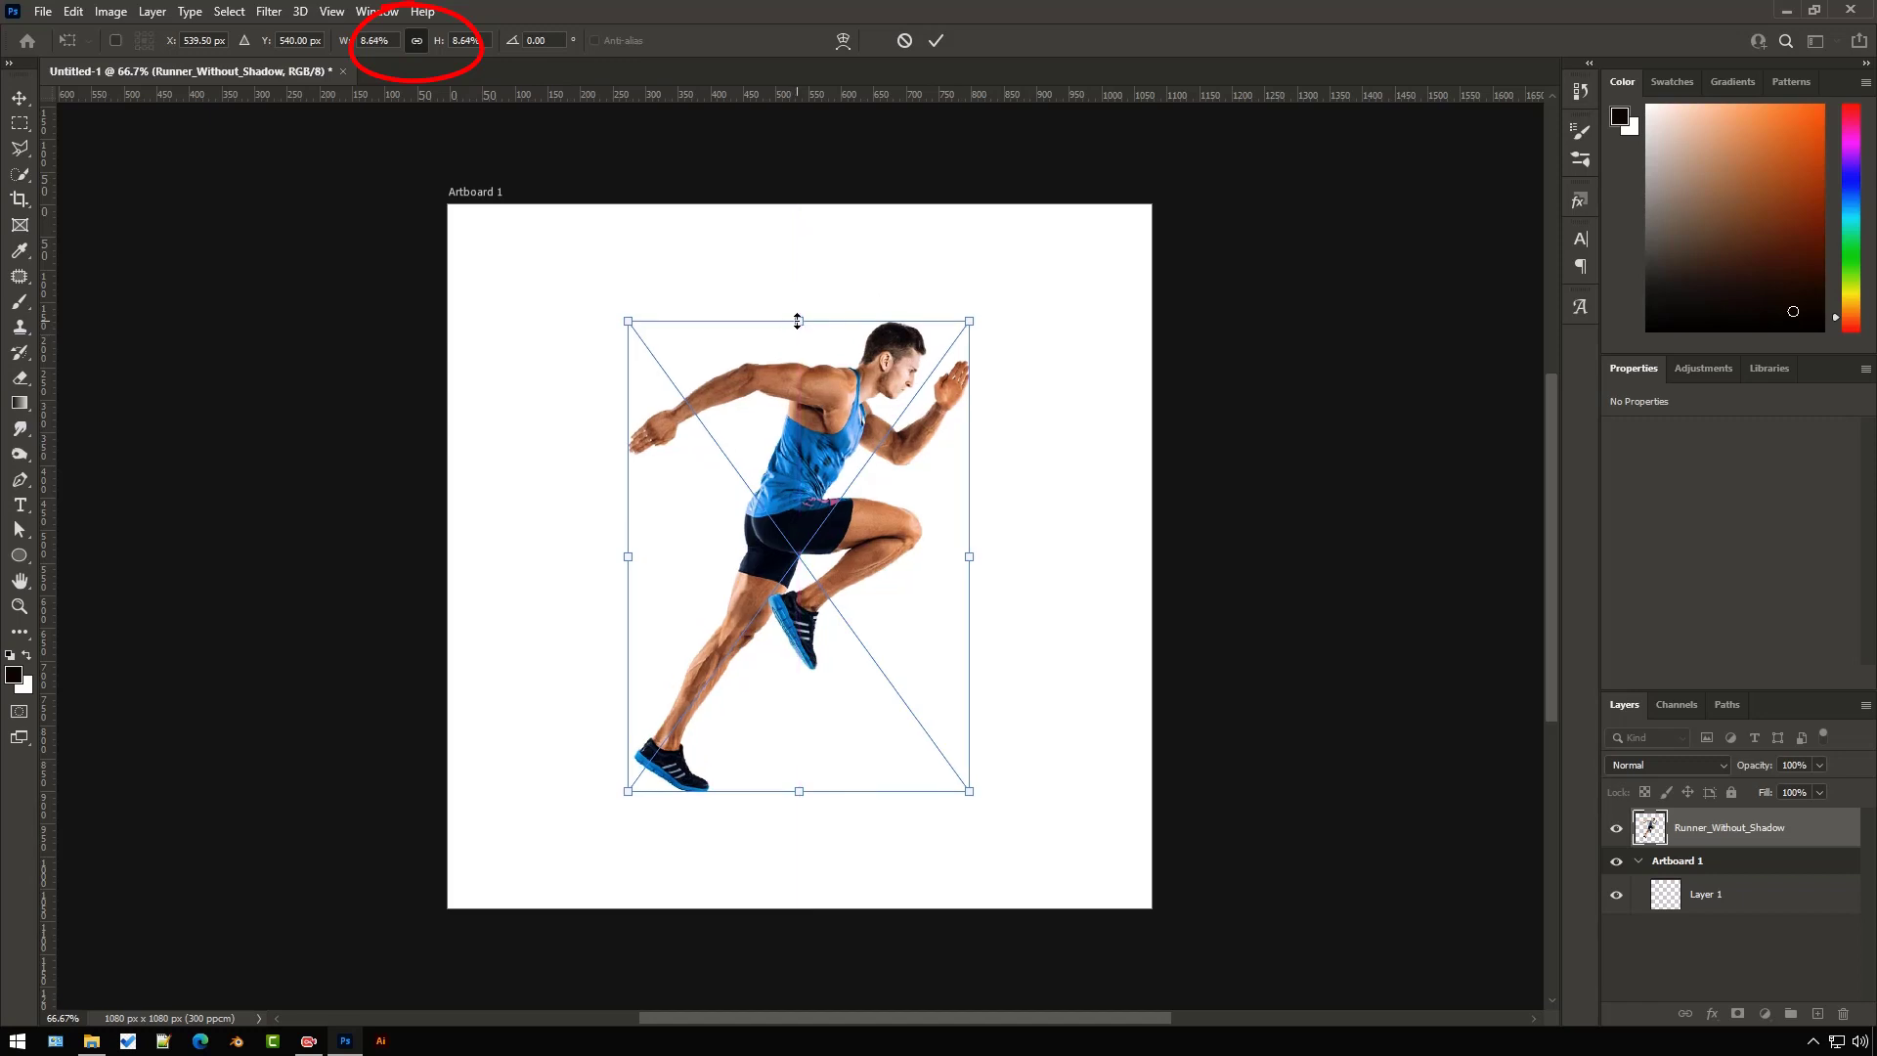
click(936, 40)
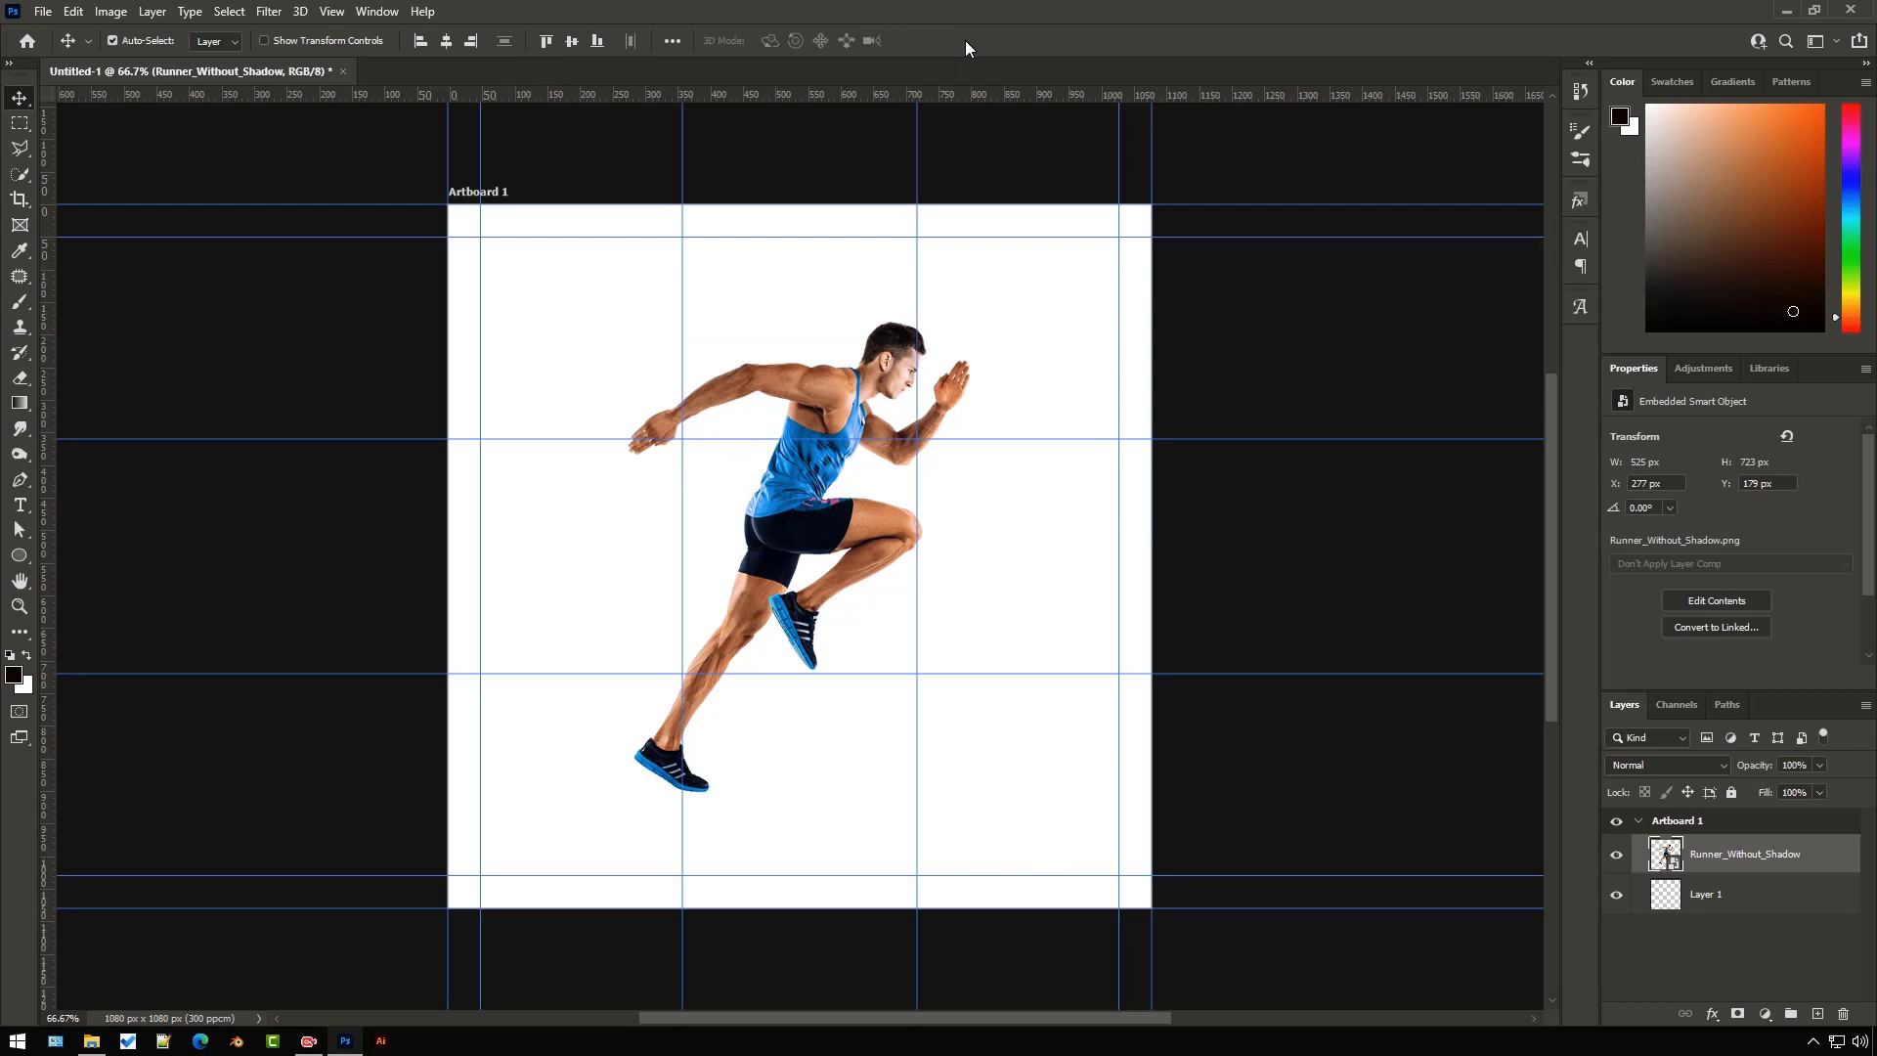
- Select Layer 1 below the runner and ready the Brush tool with the Soft Round tip at 0% hardness
click(1748, 907)
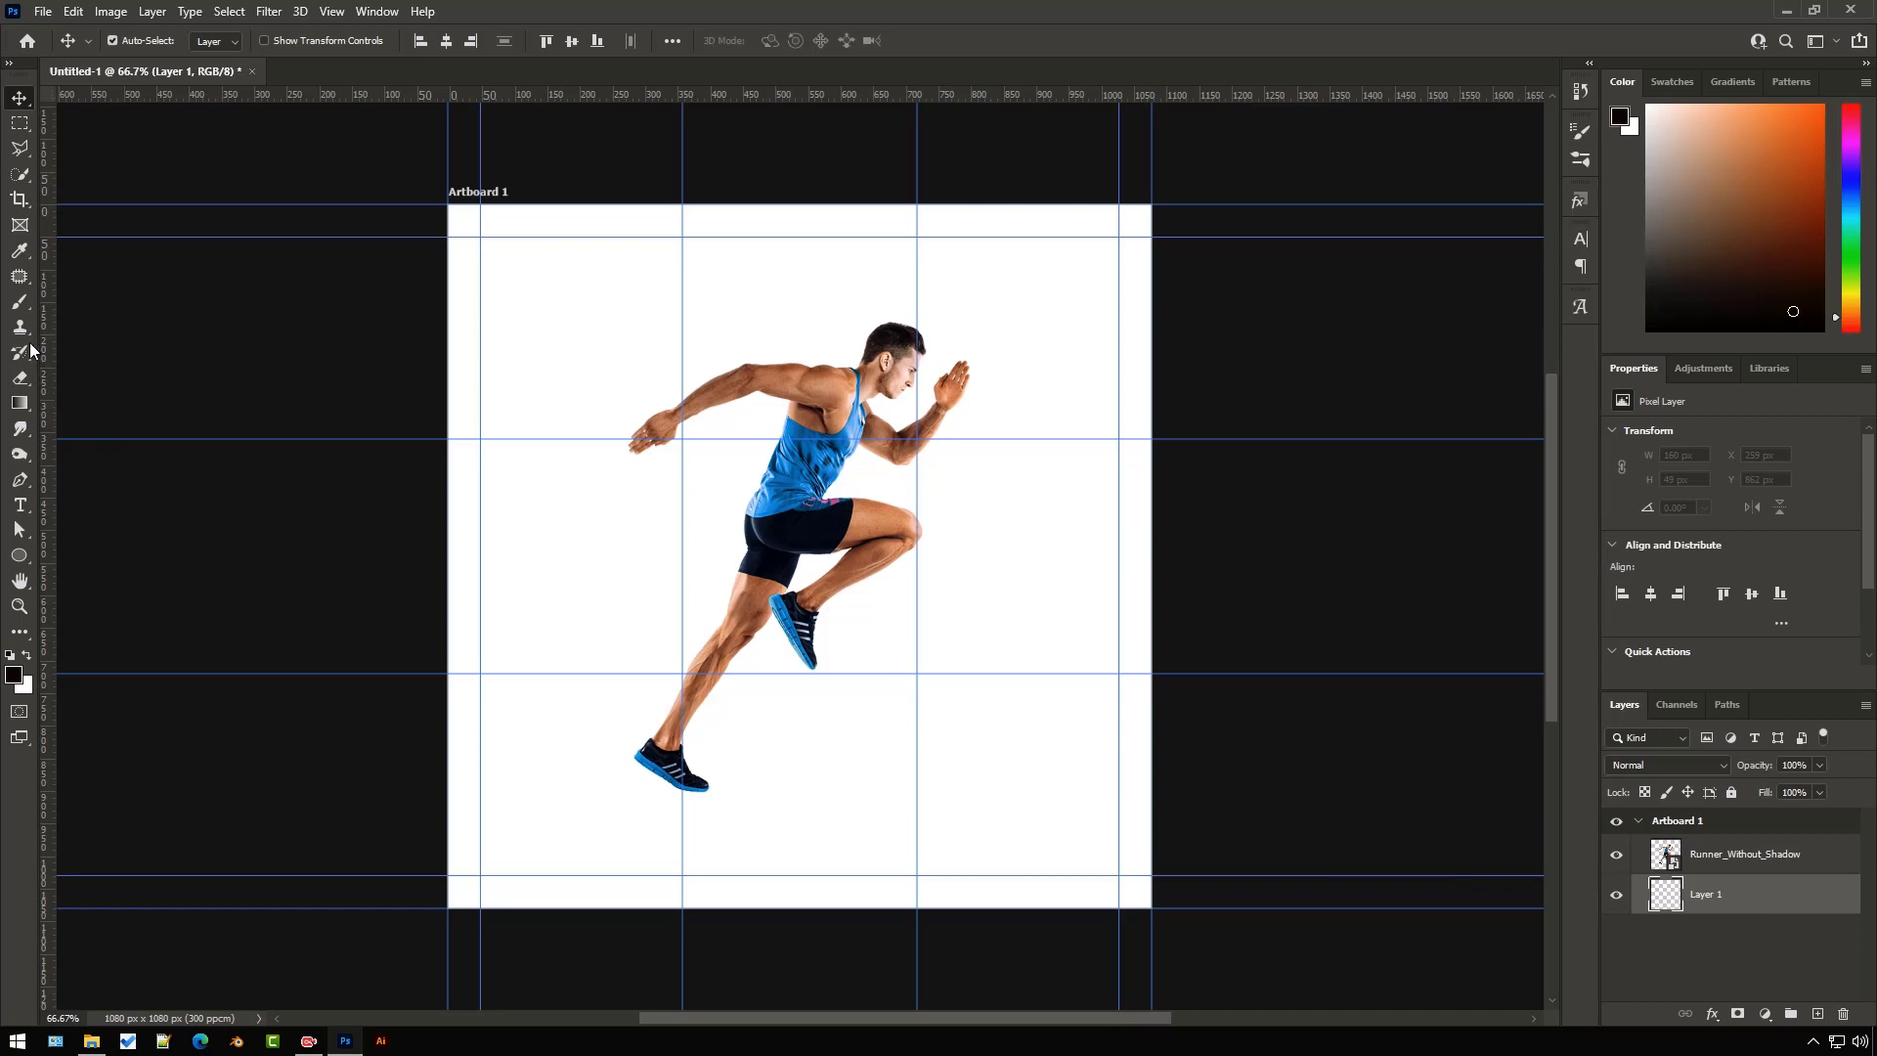
click(20, 304)
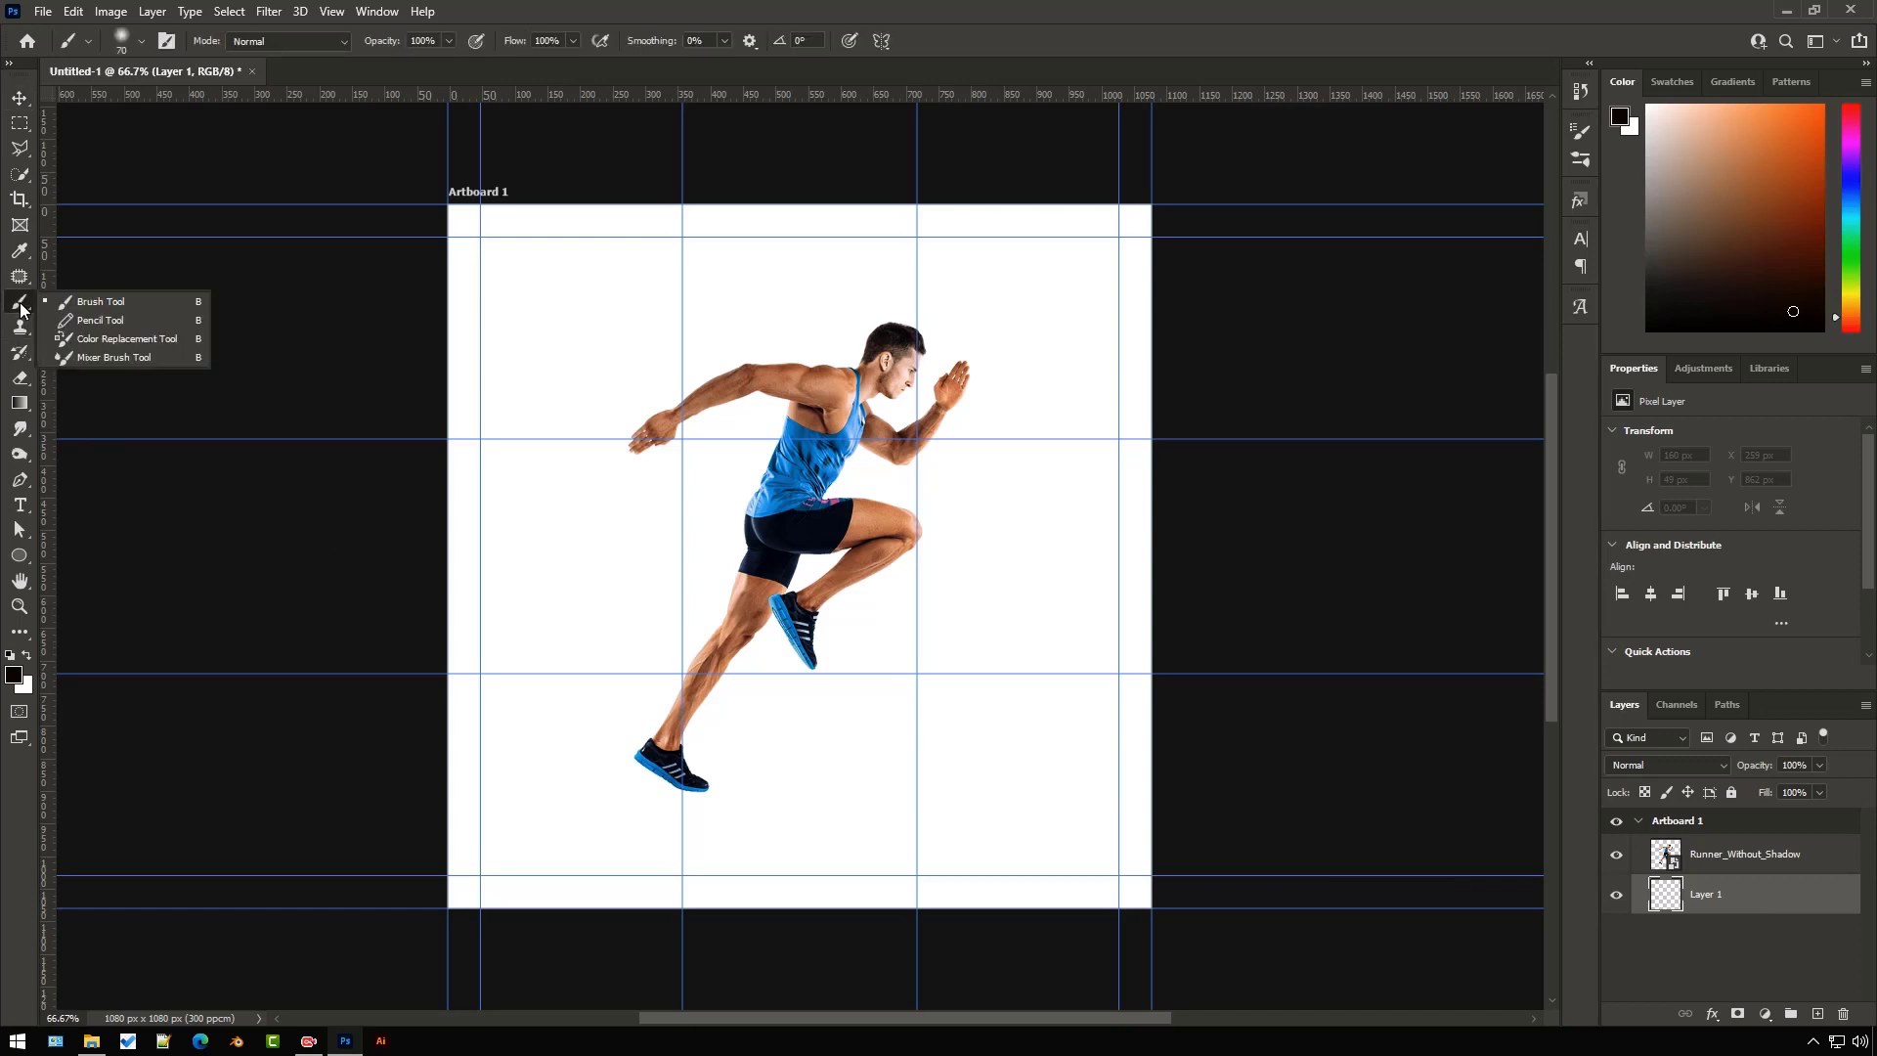
click(86, 301)
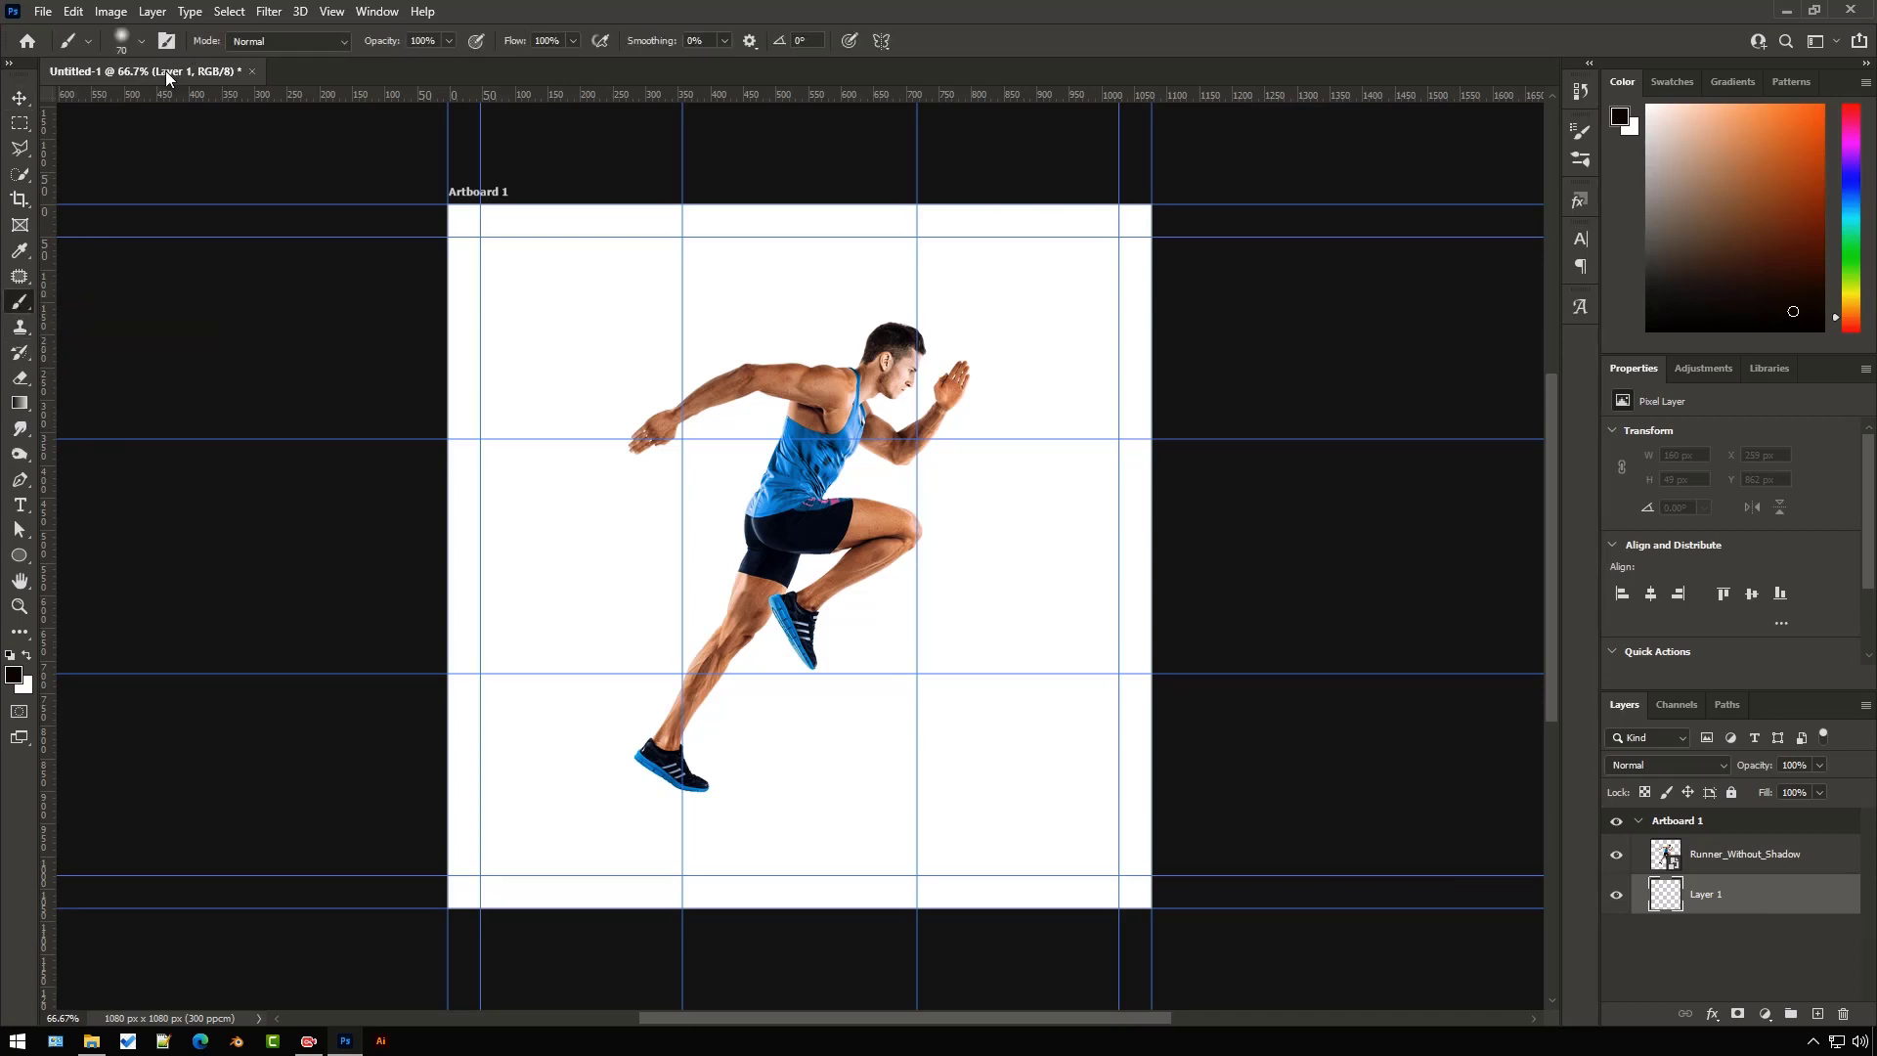
click(142, 42)
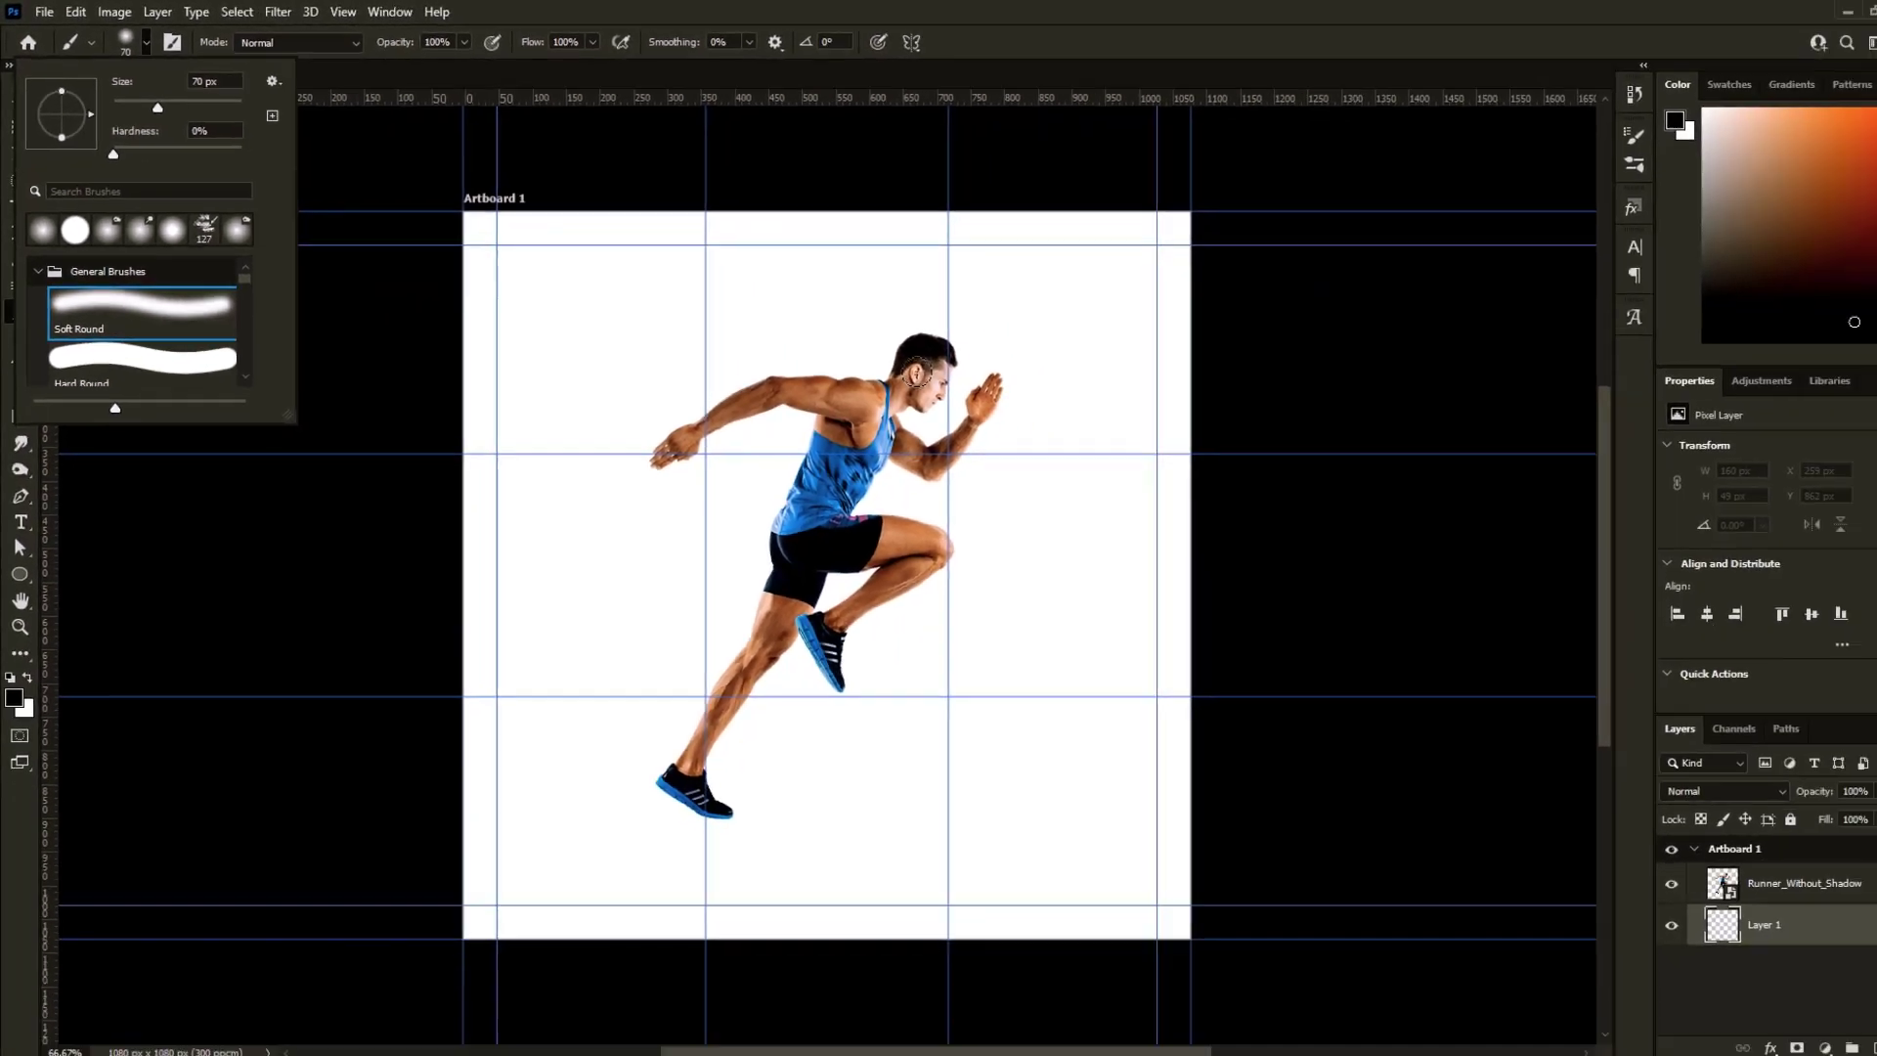
click(1436, 586)
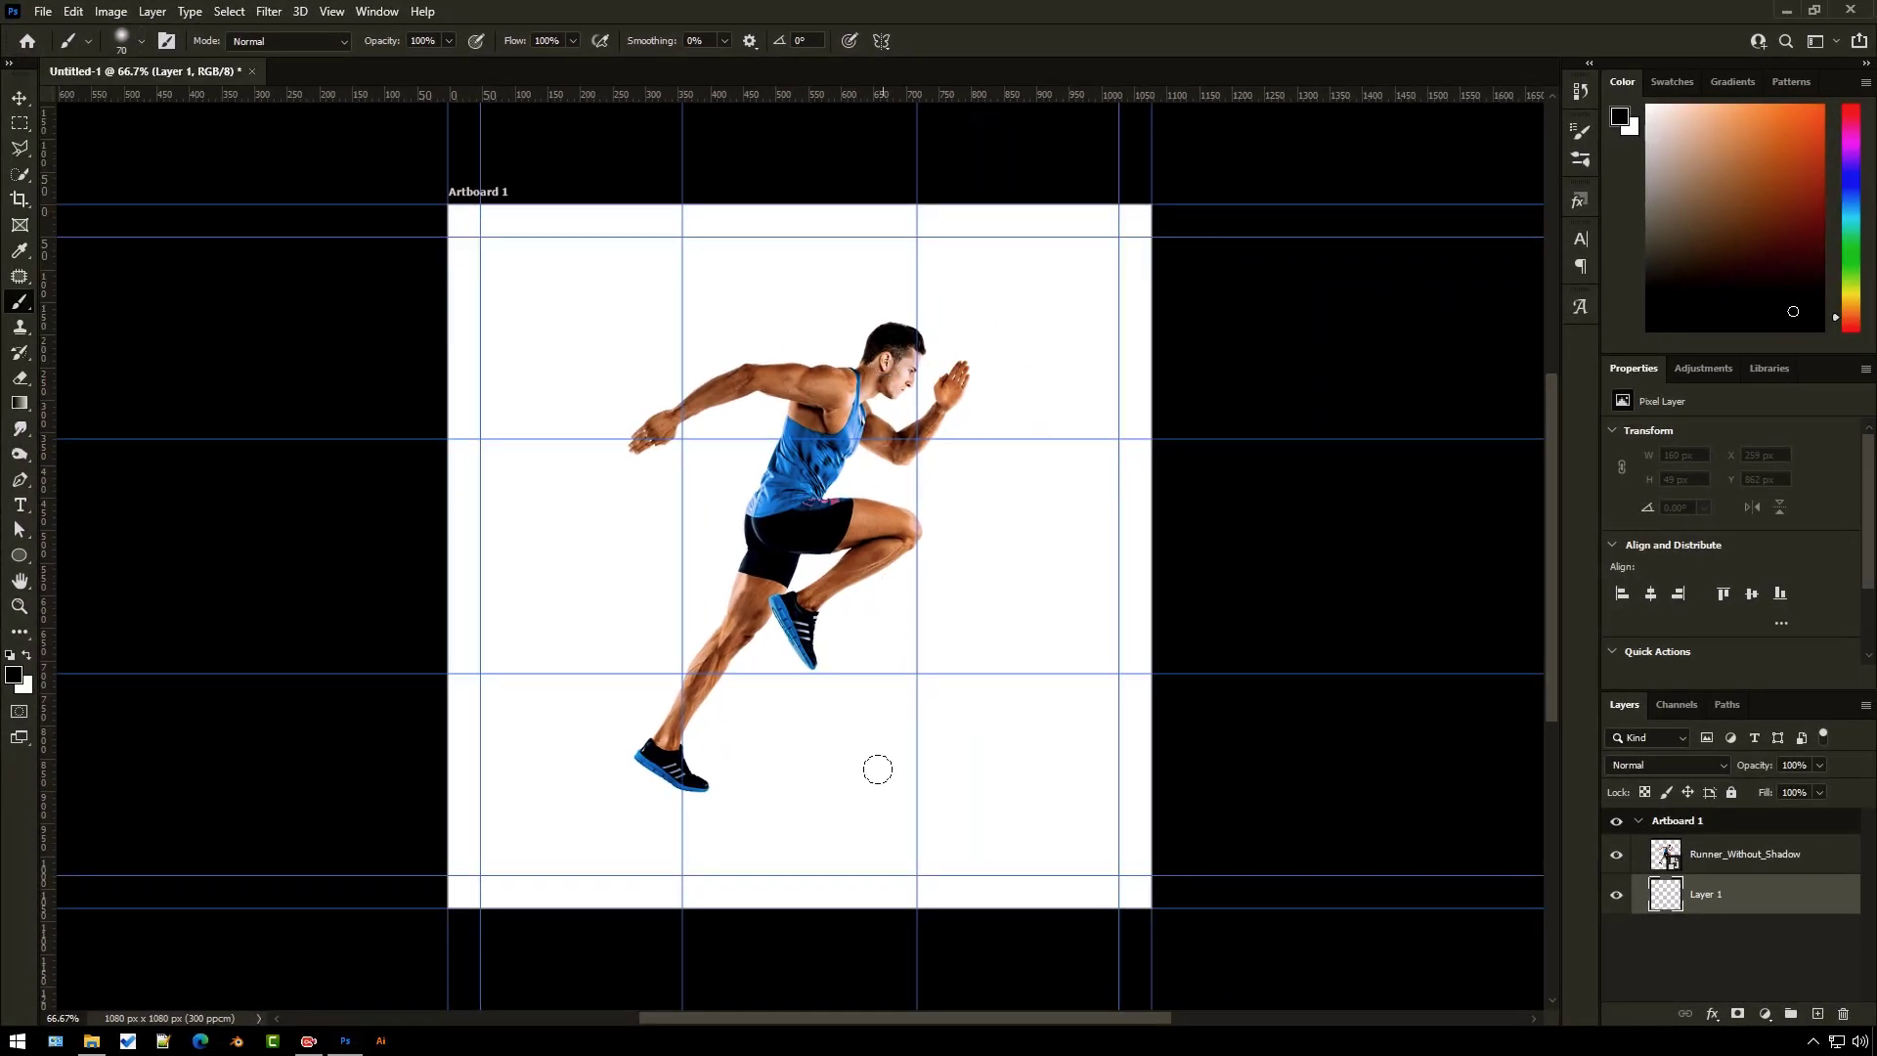
- Paint a soft black spot below the runner with a 125 px dab and a darker 80 px dab over its core
key(bracketright)
key(bracketright)
key(bracketright)
key(bracketright)
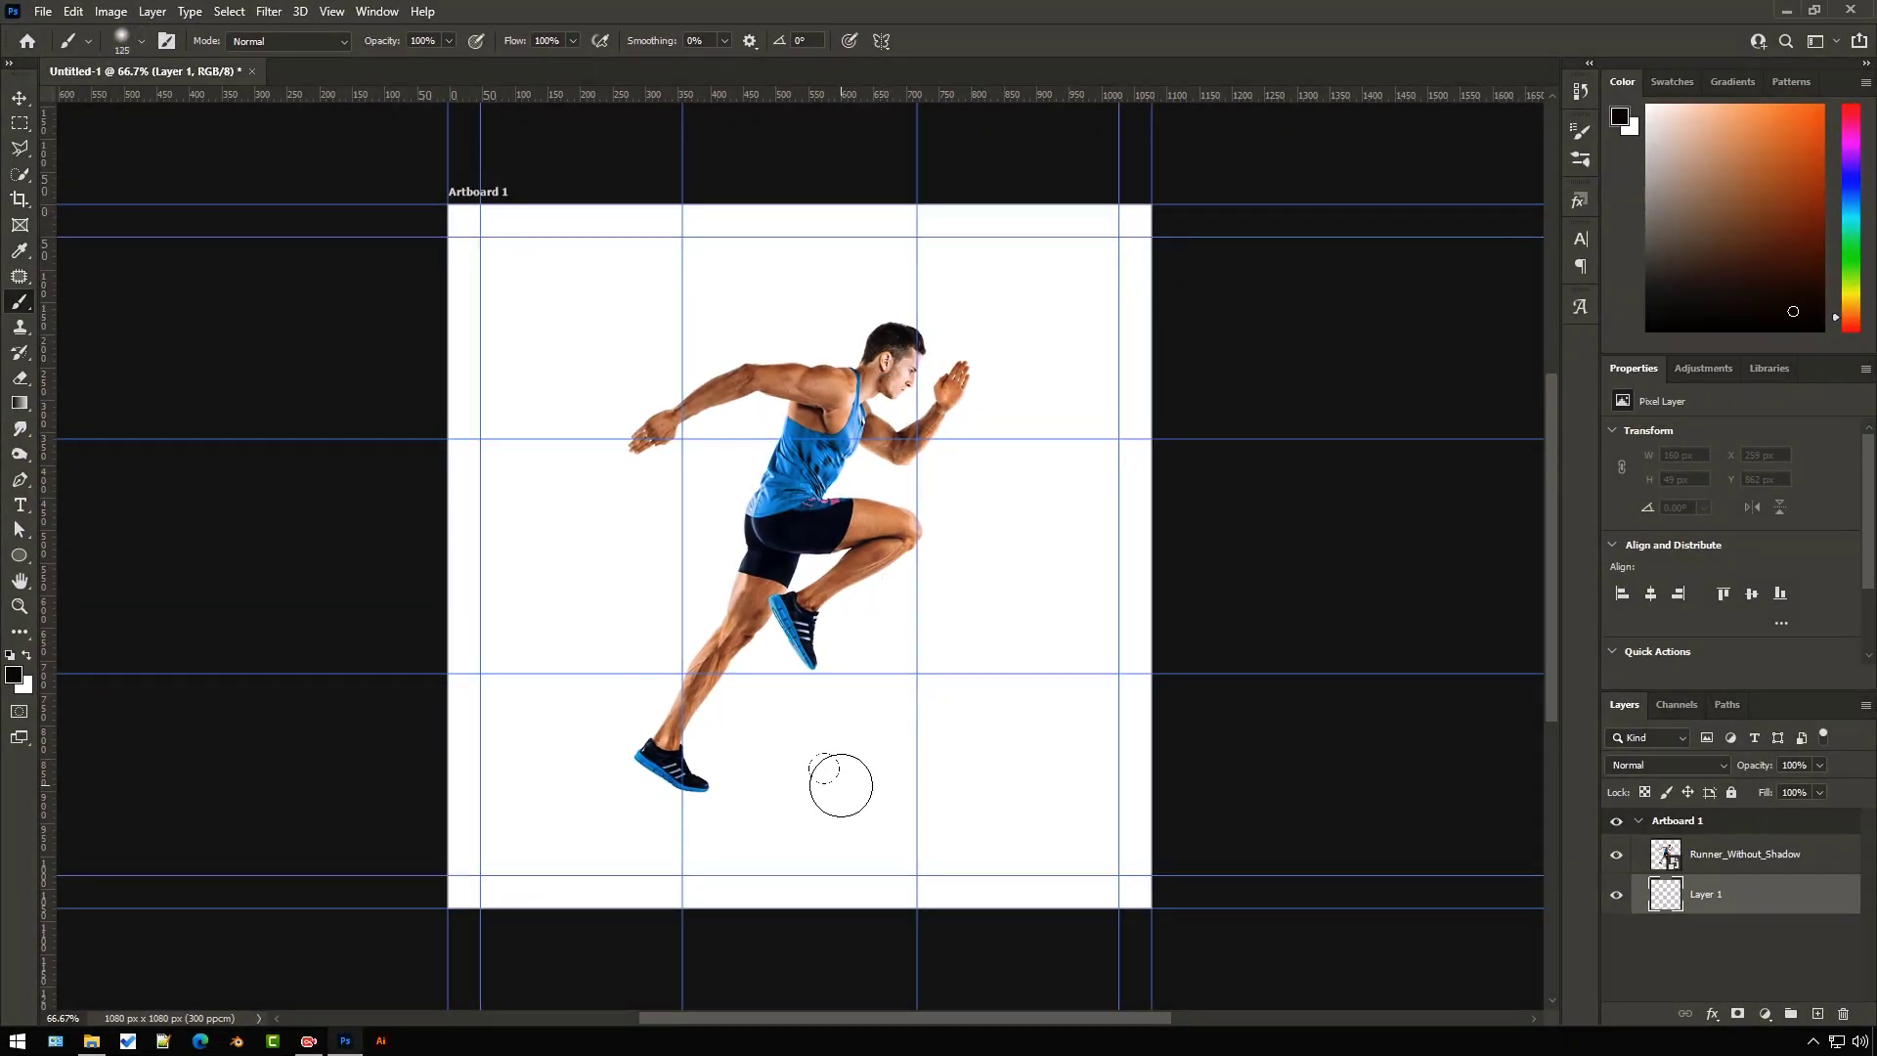
click(840, 785)
key(bracketleft)
key(bracketleft)
key(bracketleft)
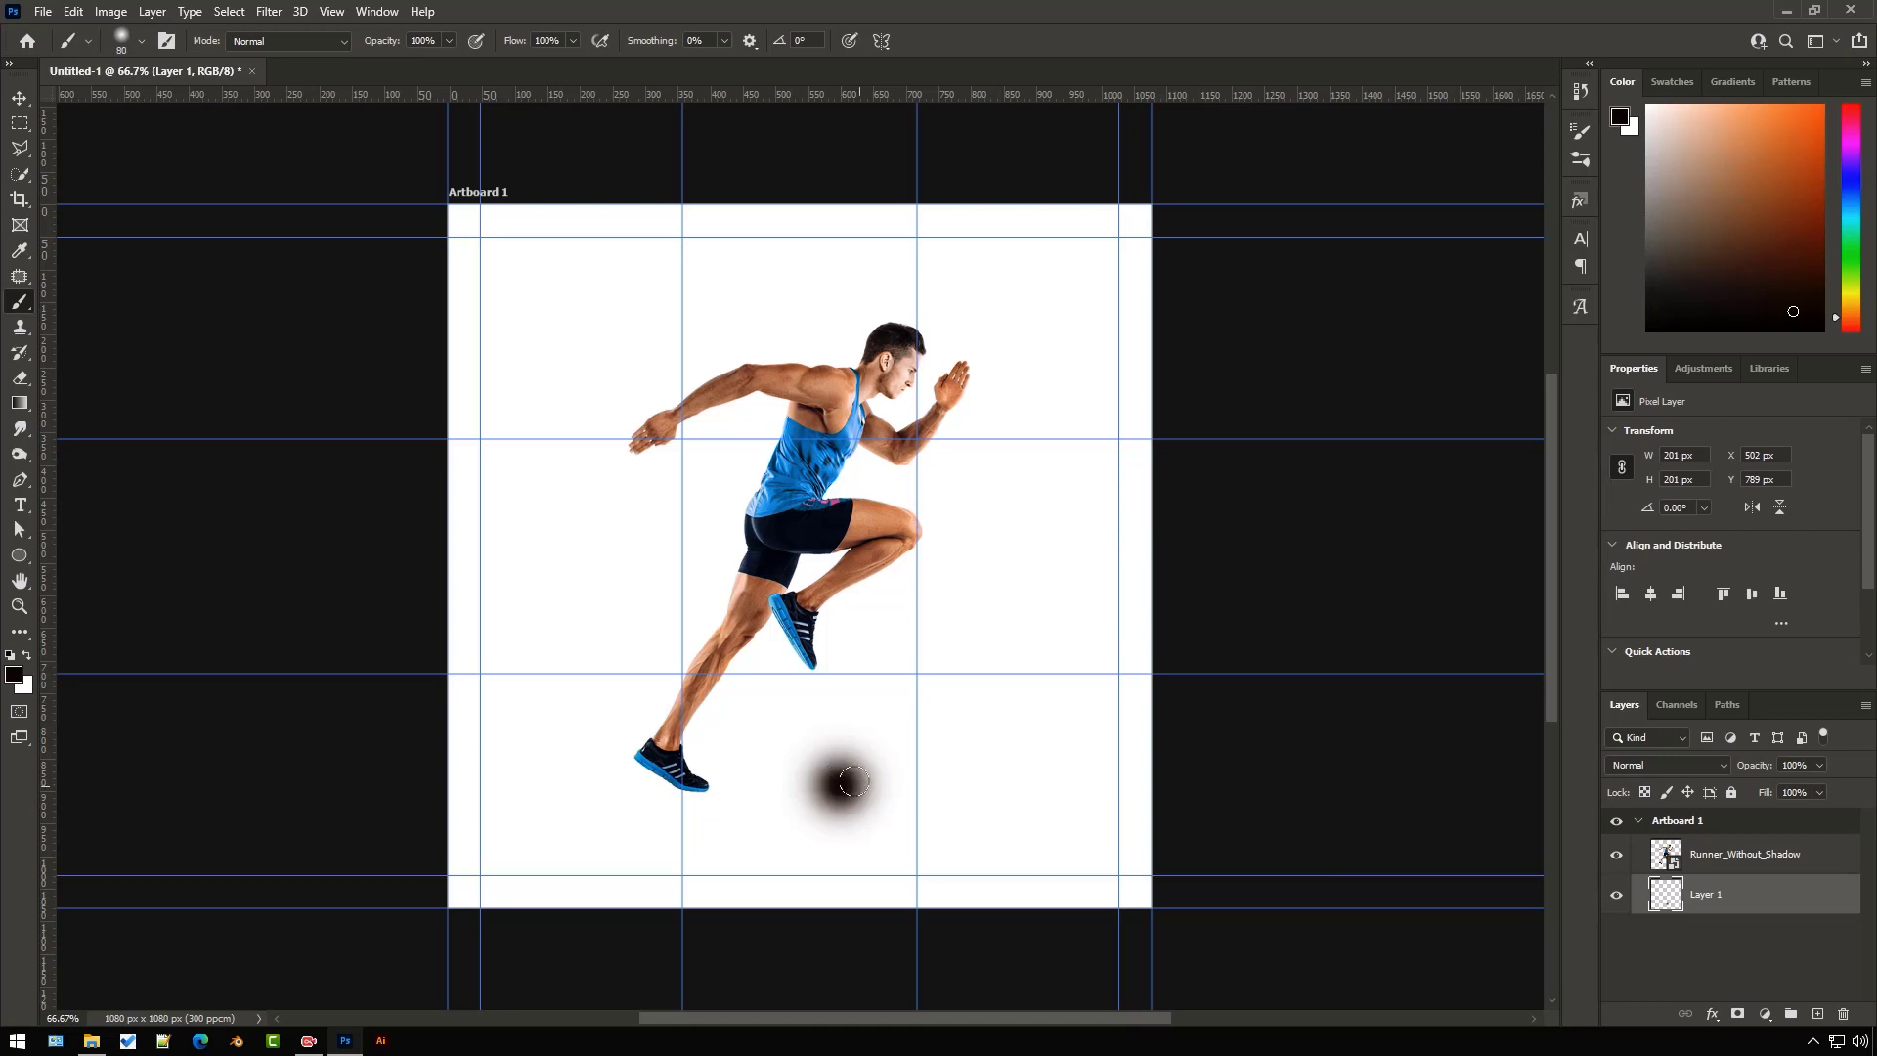
click(853, 781)
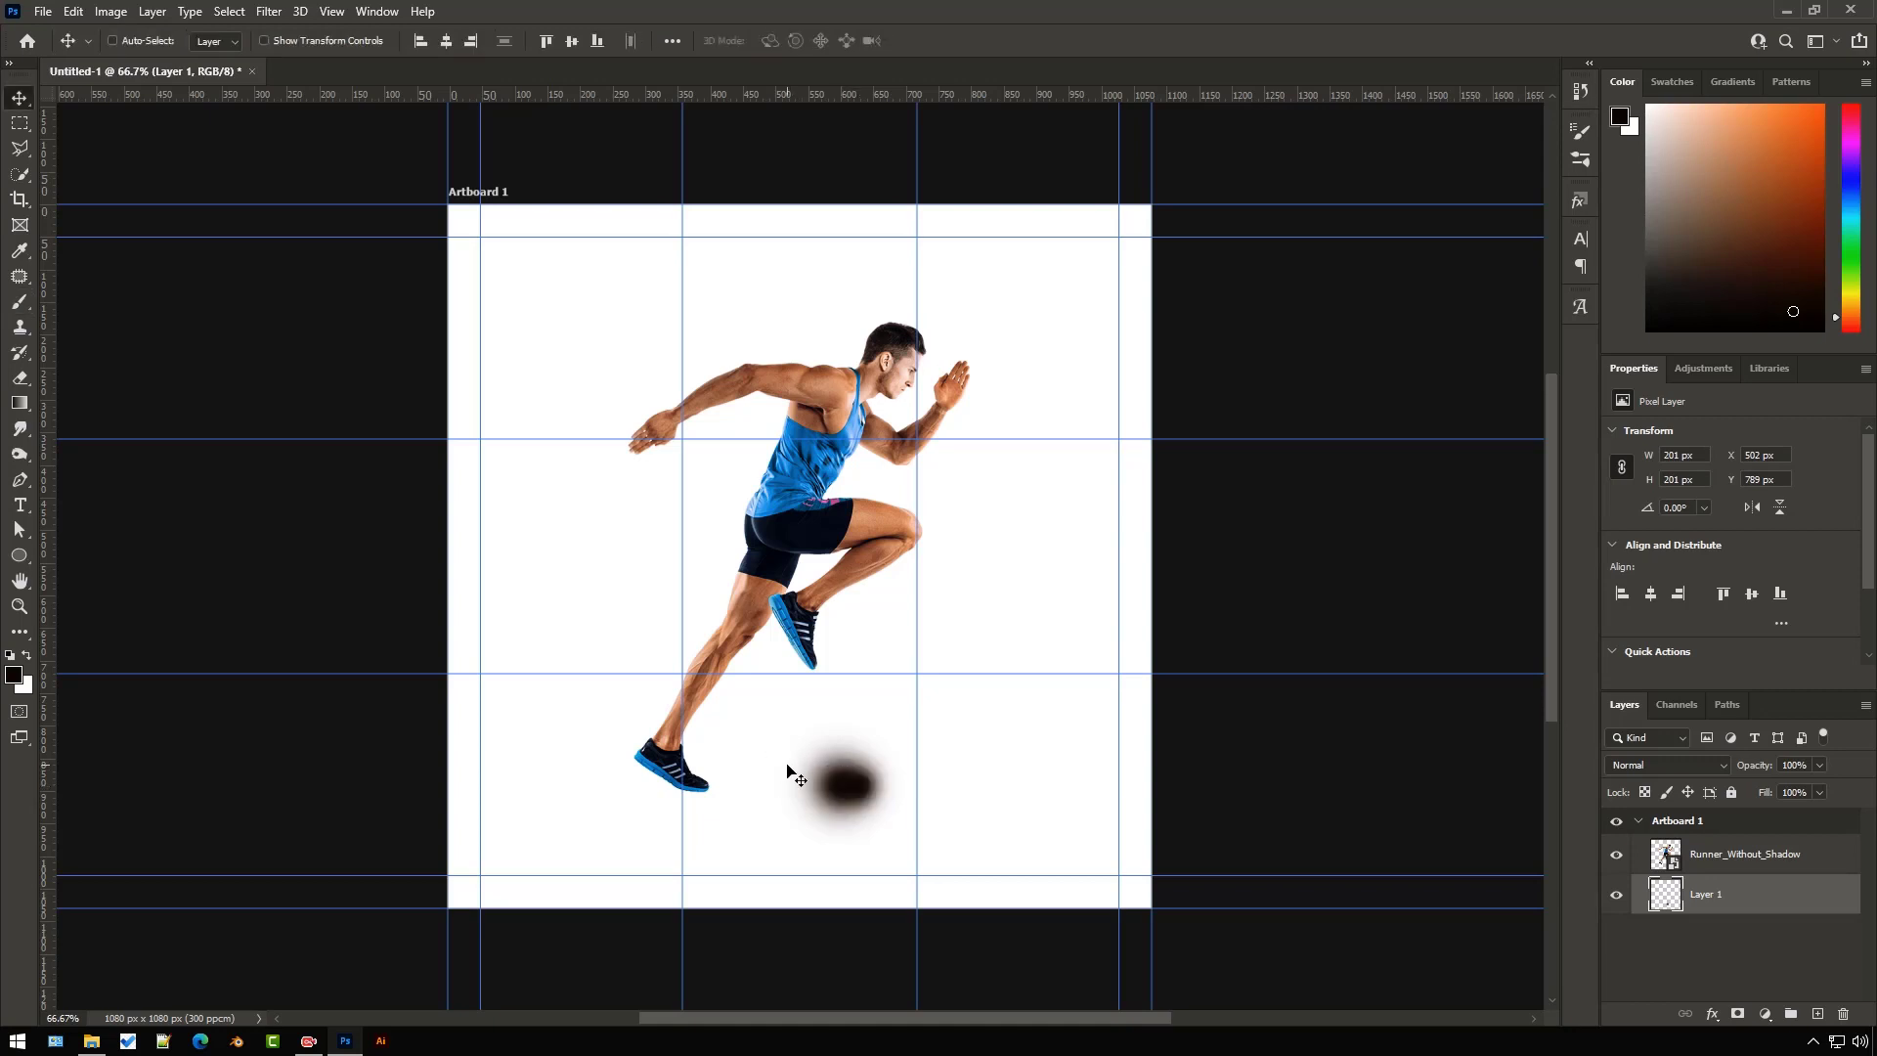
- Transform the black spot with unlinked proportions, squashing its height to about 17% and distorting its upper-left corner upward into a tapered shadow
key(ctrl+t)
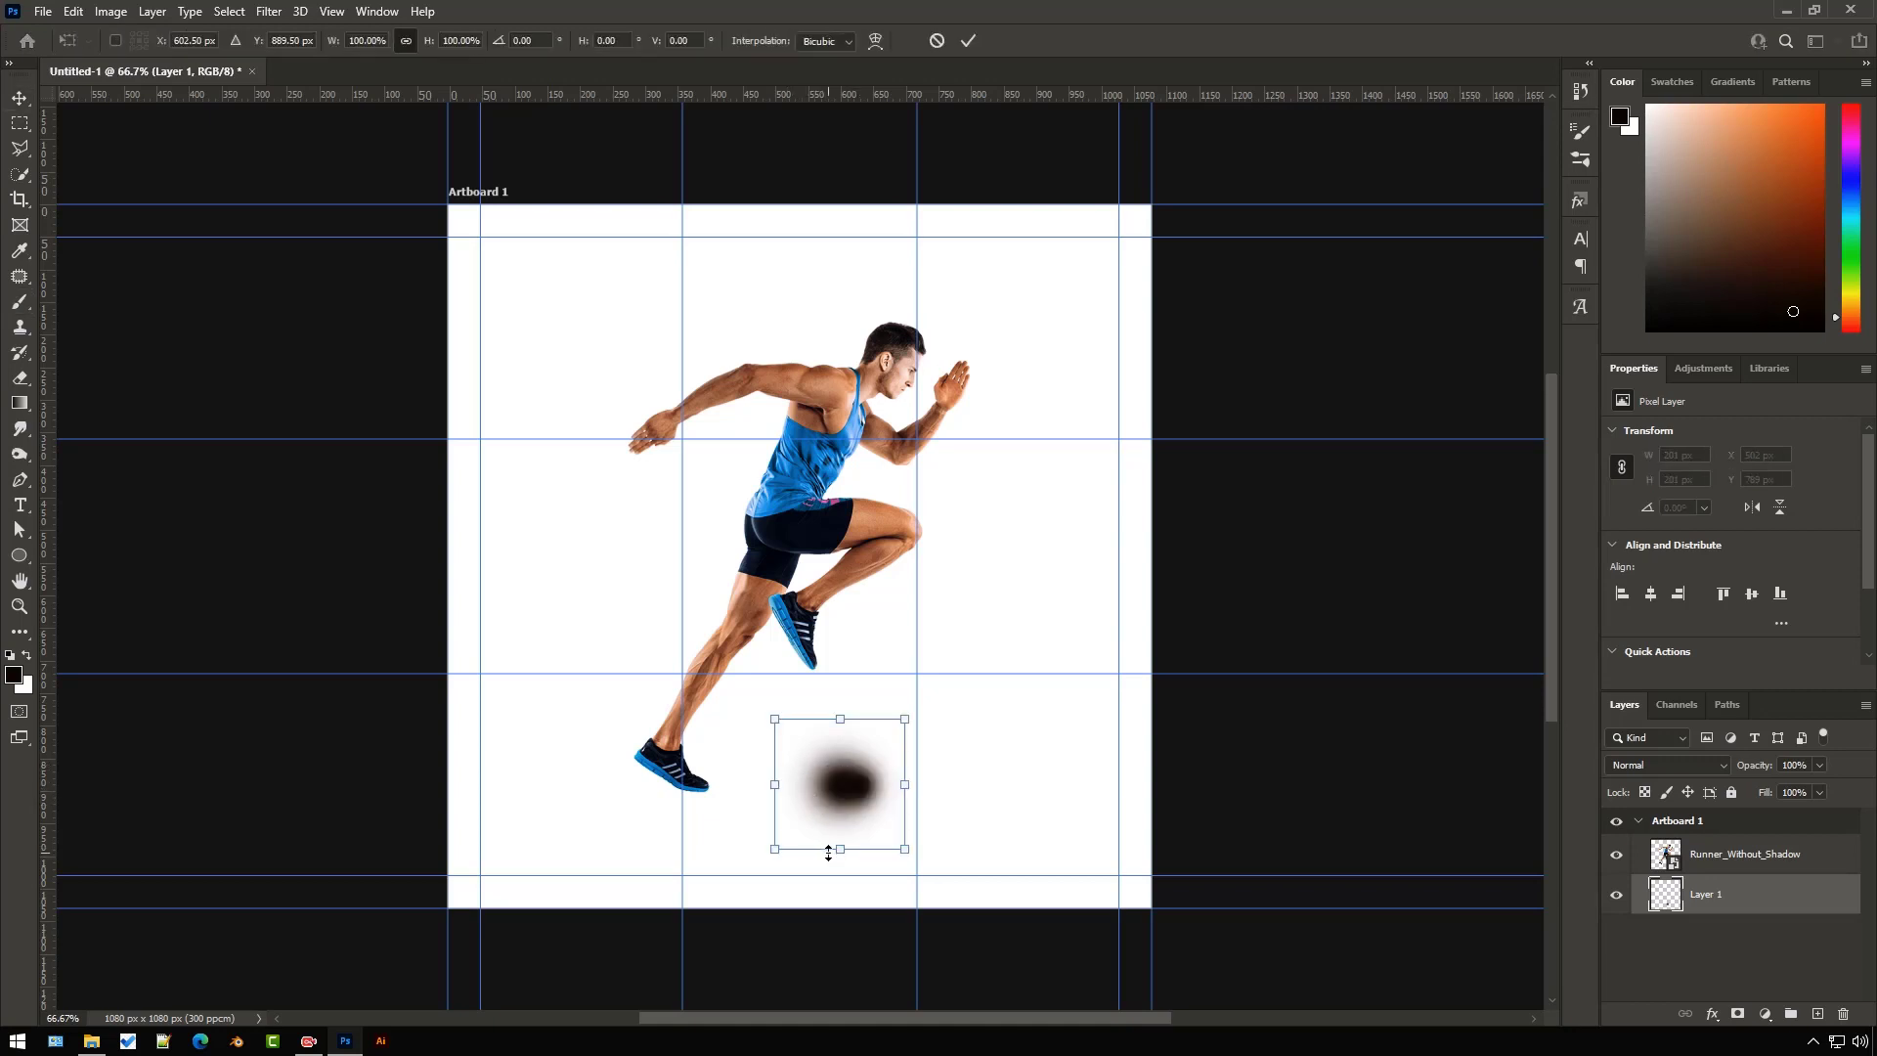
scroll(827, 846, up, 3)
scroll(827, 842, up, 2)
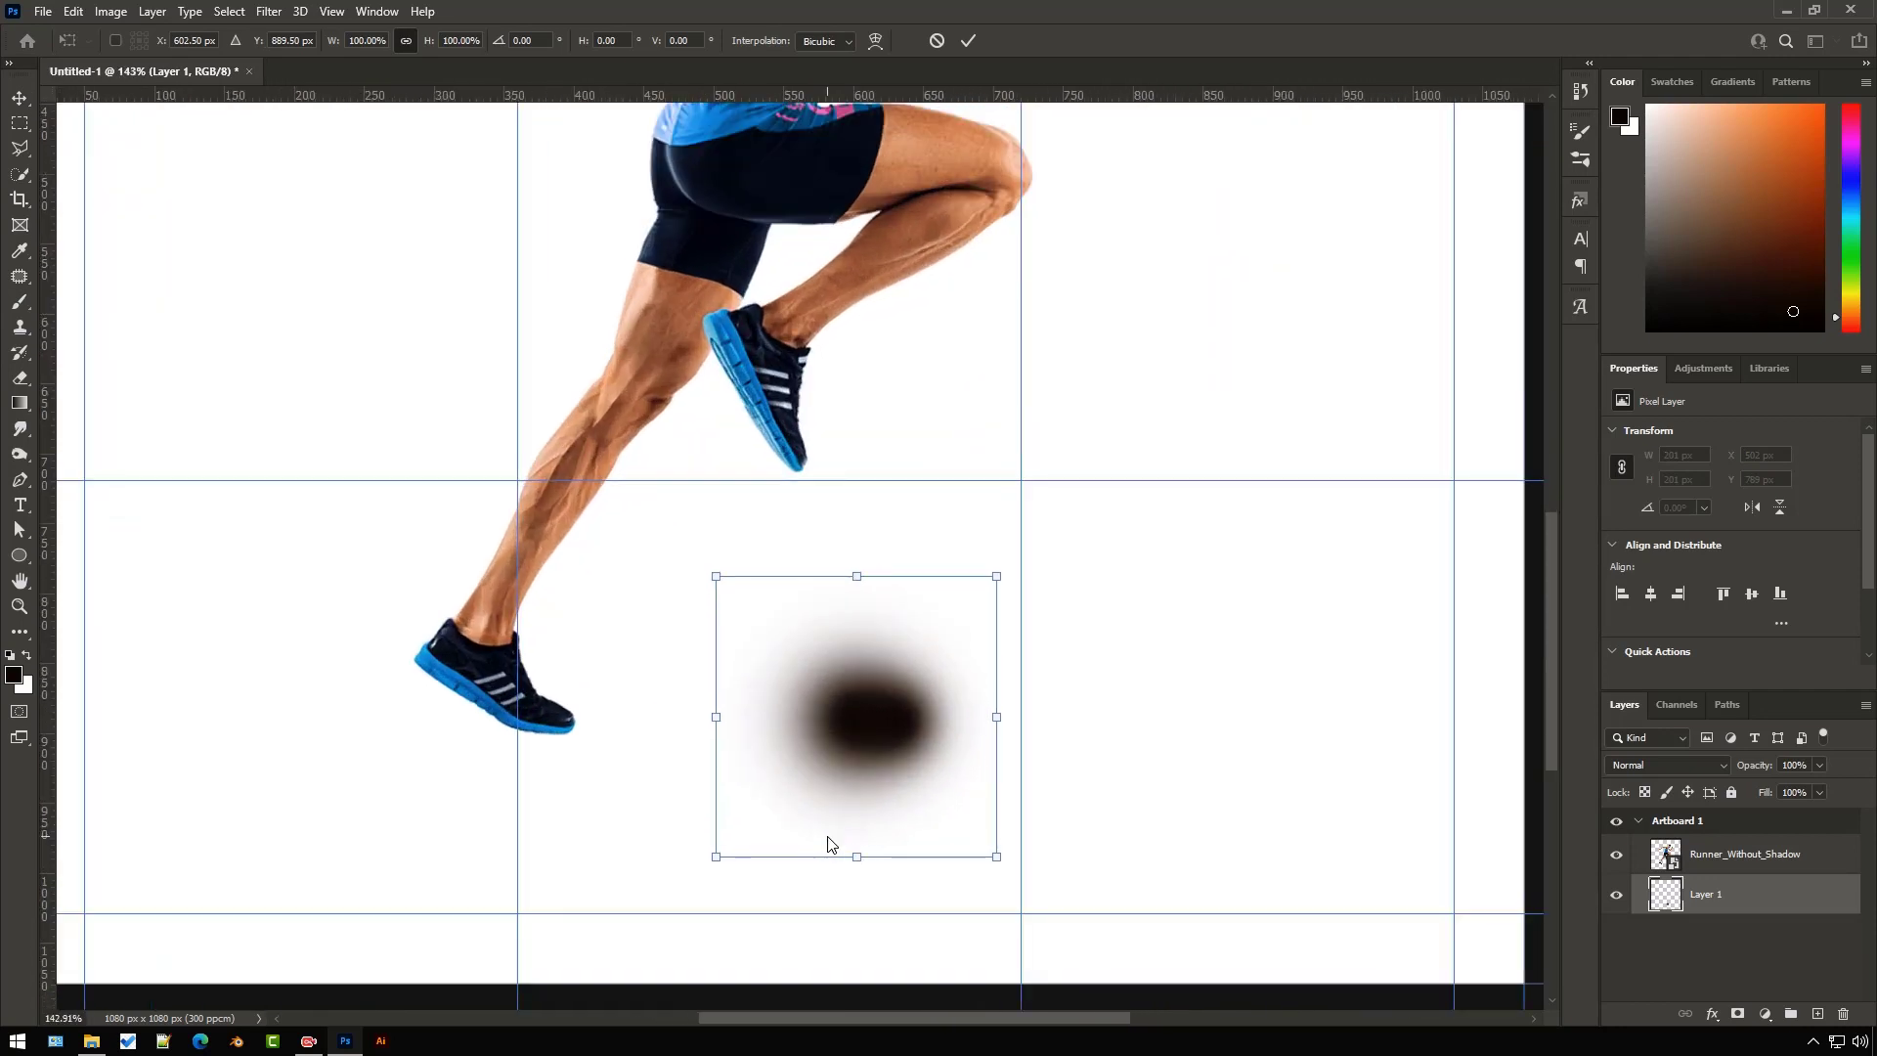
click(405, 42)
drag(856, 576, 864, 808)
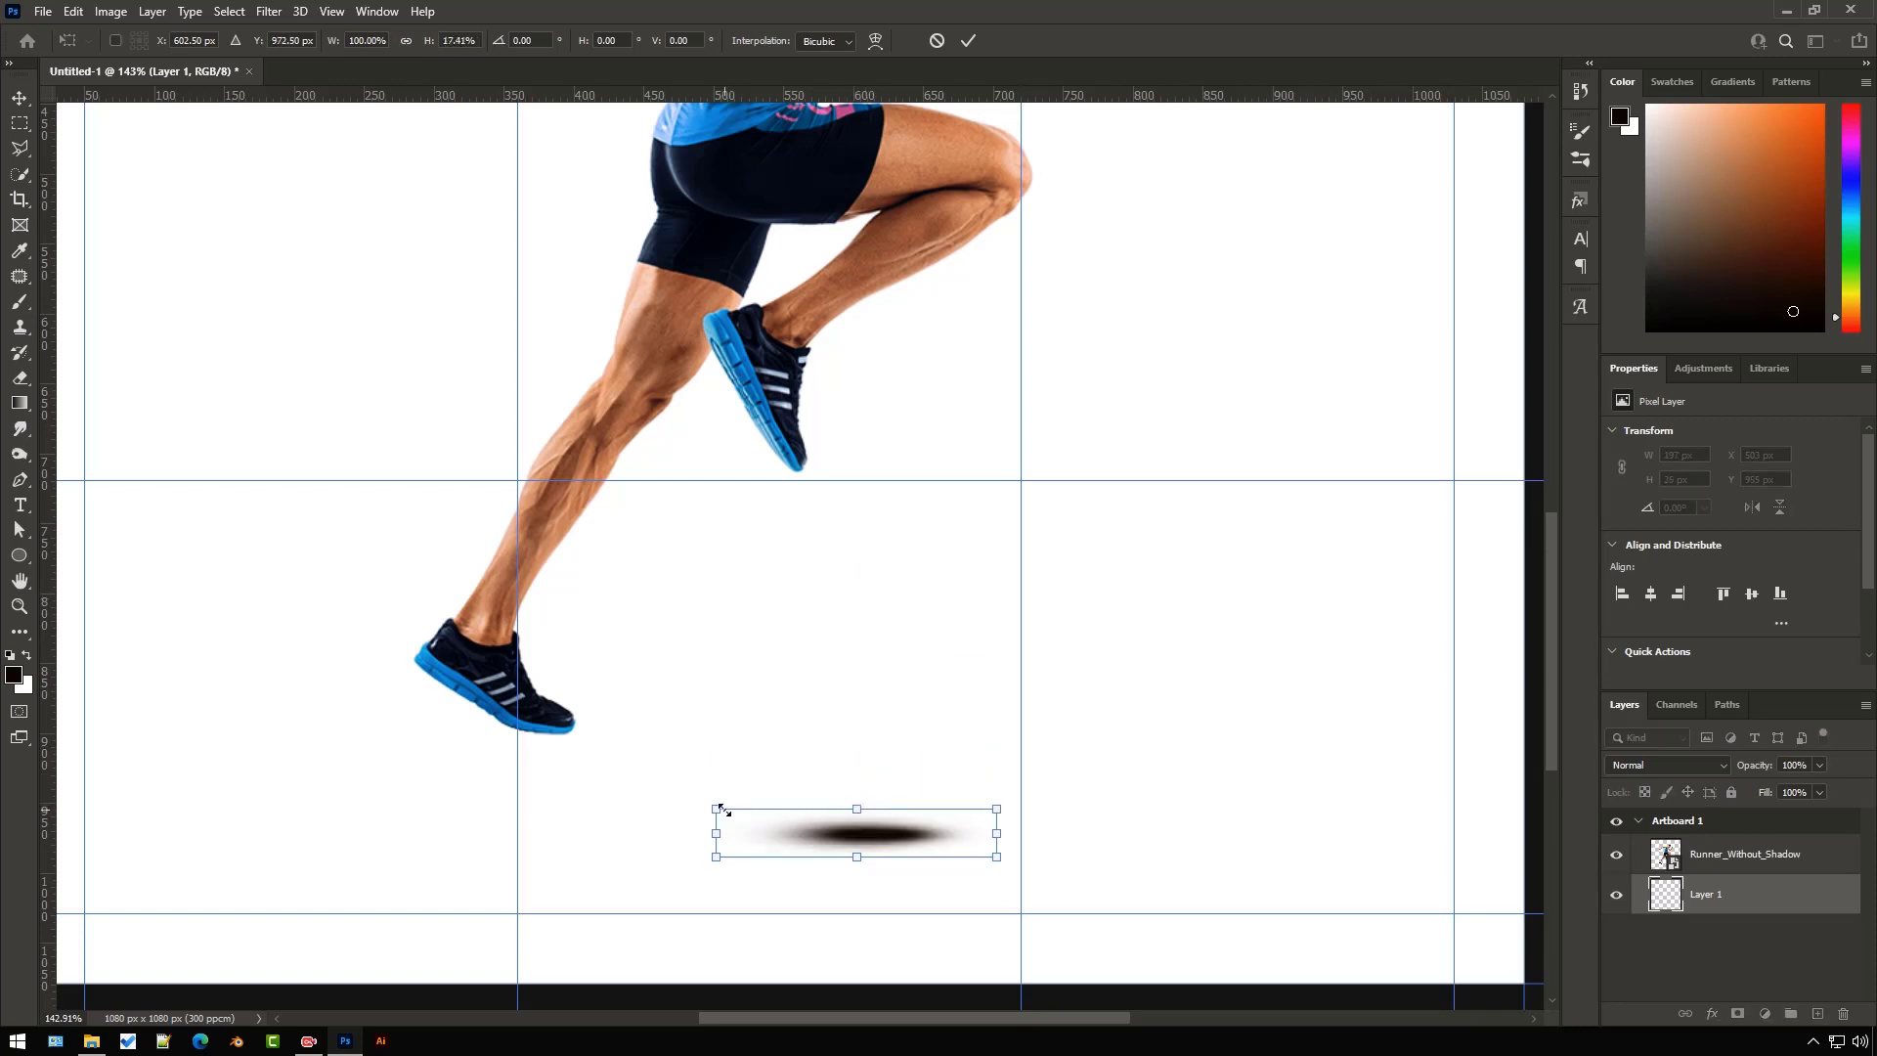
drag(718, 809, 716, 759)
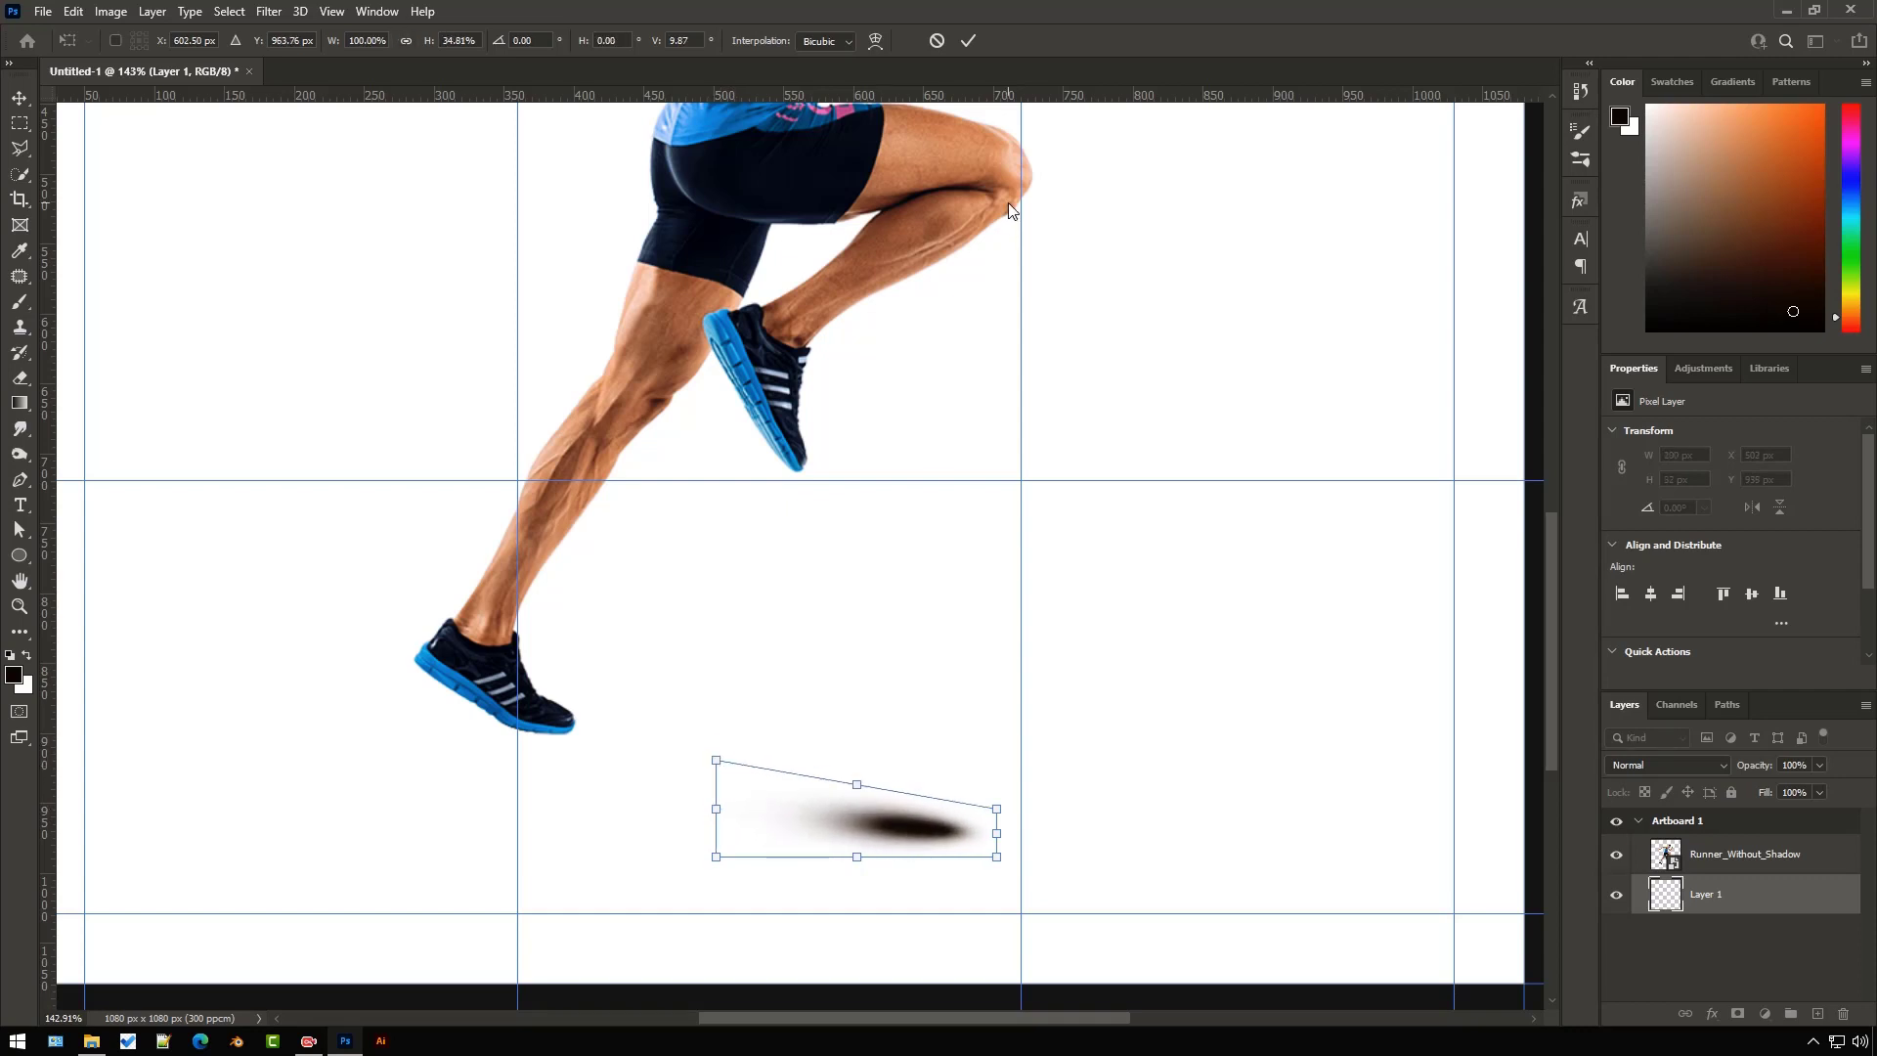
click(967, 41)
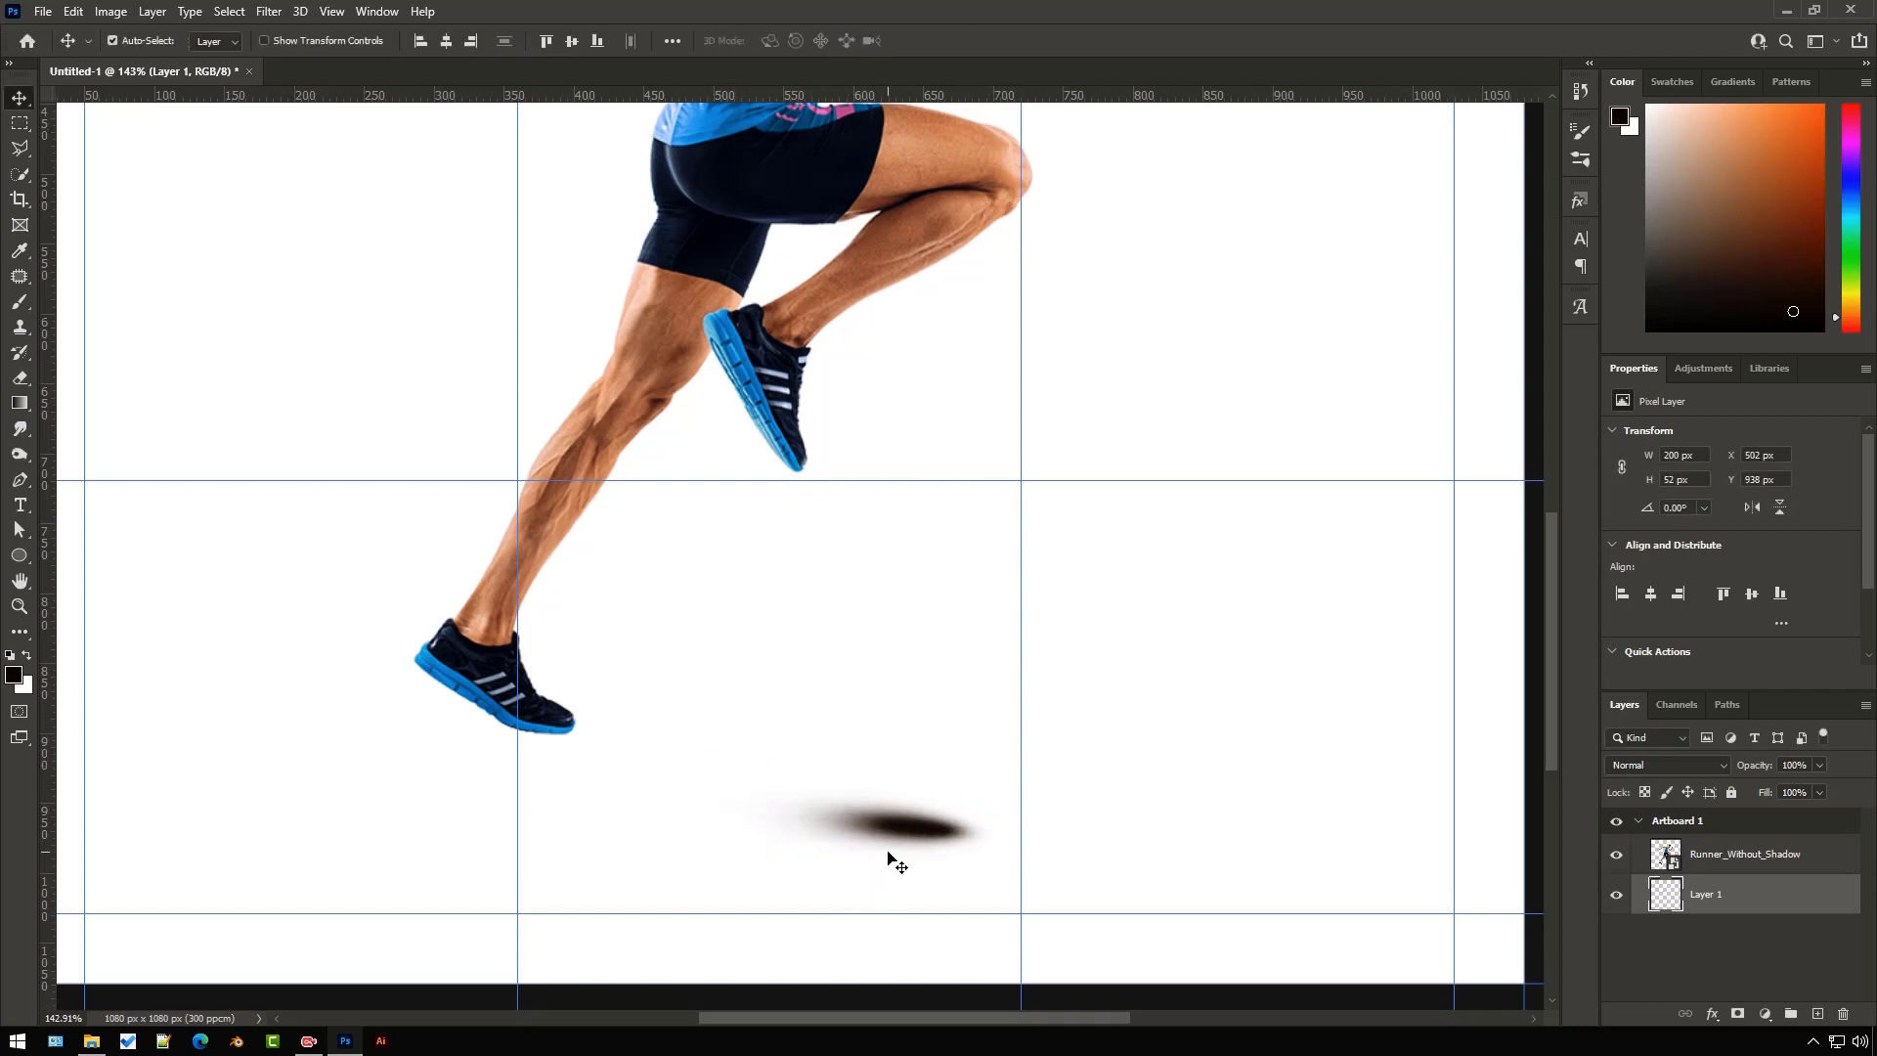
- Move the shadow under the sole of the runner's rear shoe, at about X 218 px, Y 863 px, and check its fit
drag(897, 833, 498, 738)
scroll(443, 684, up, 3)
scroll(421, 692, down, 2)
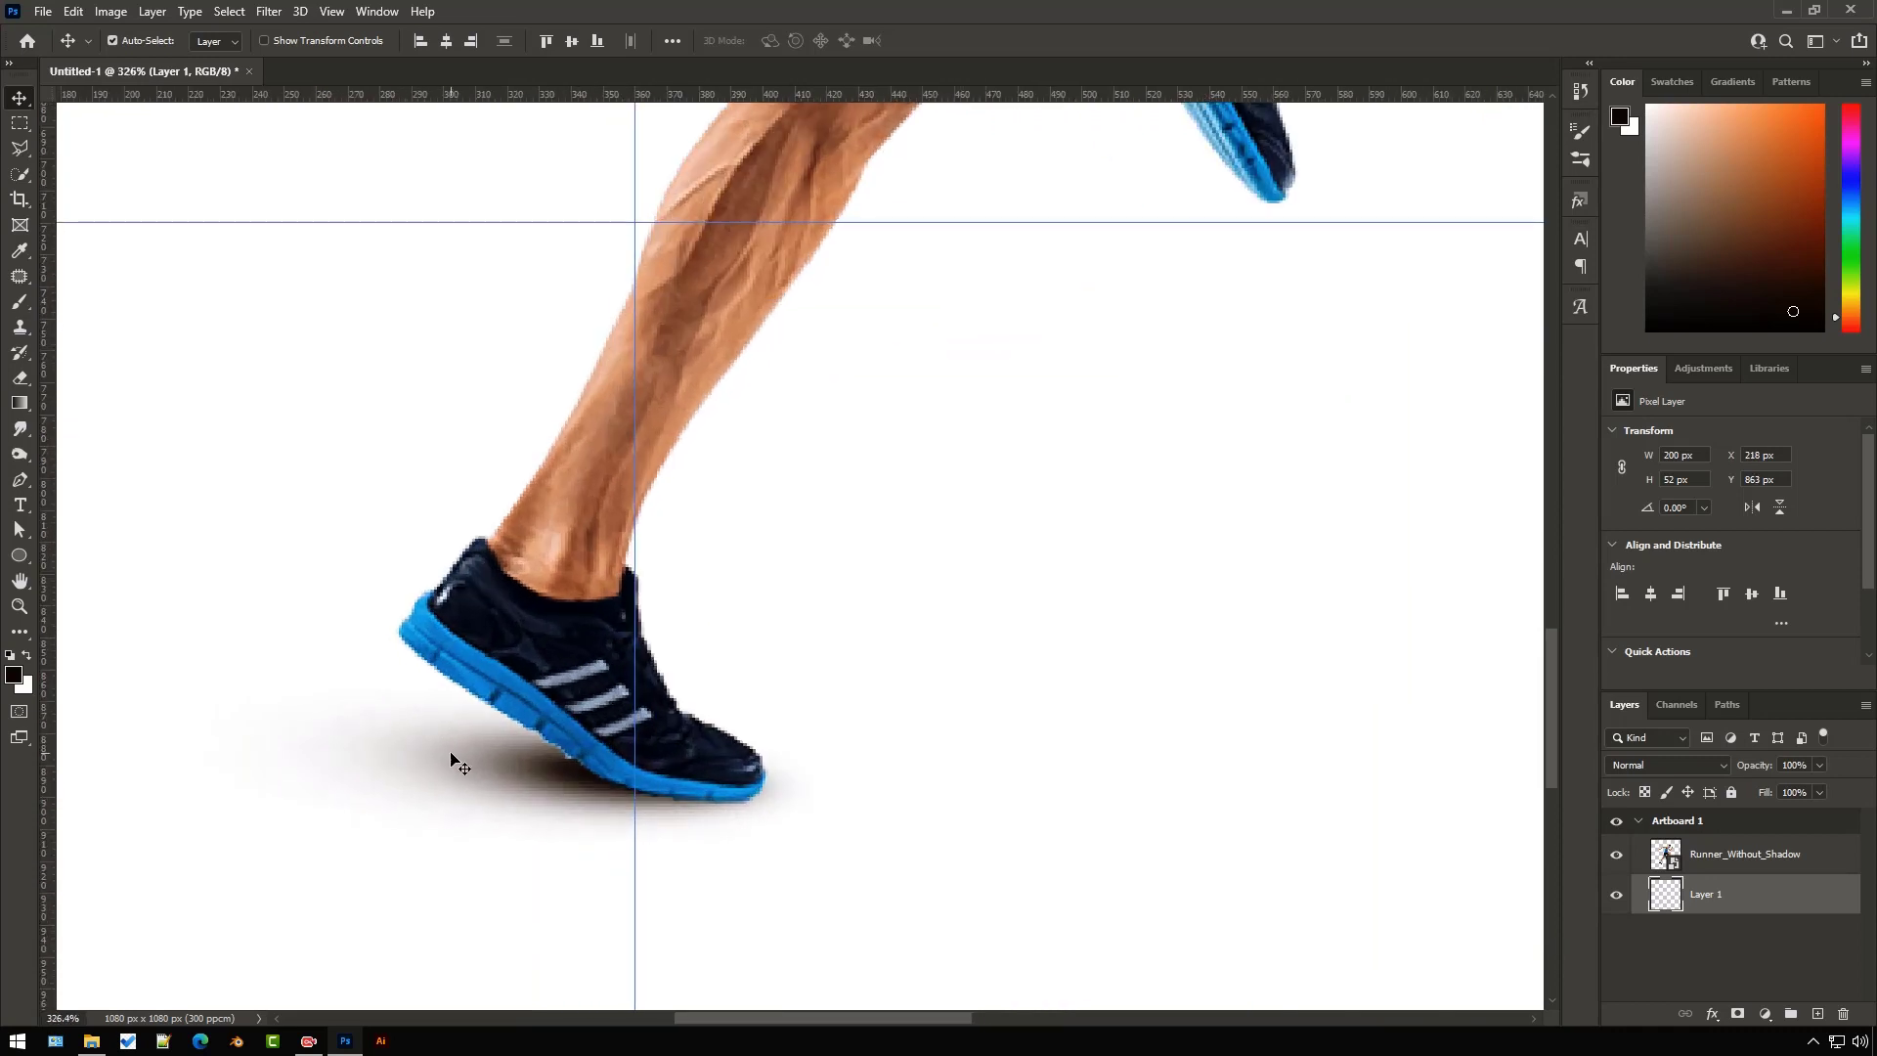
scroll(888, 806, down, 3)
scroll(831, 827, down, 2)
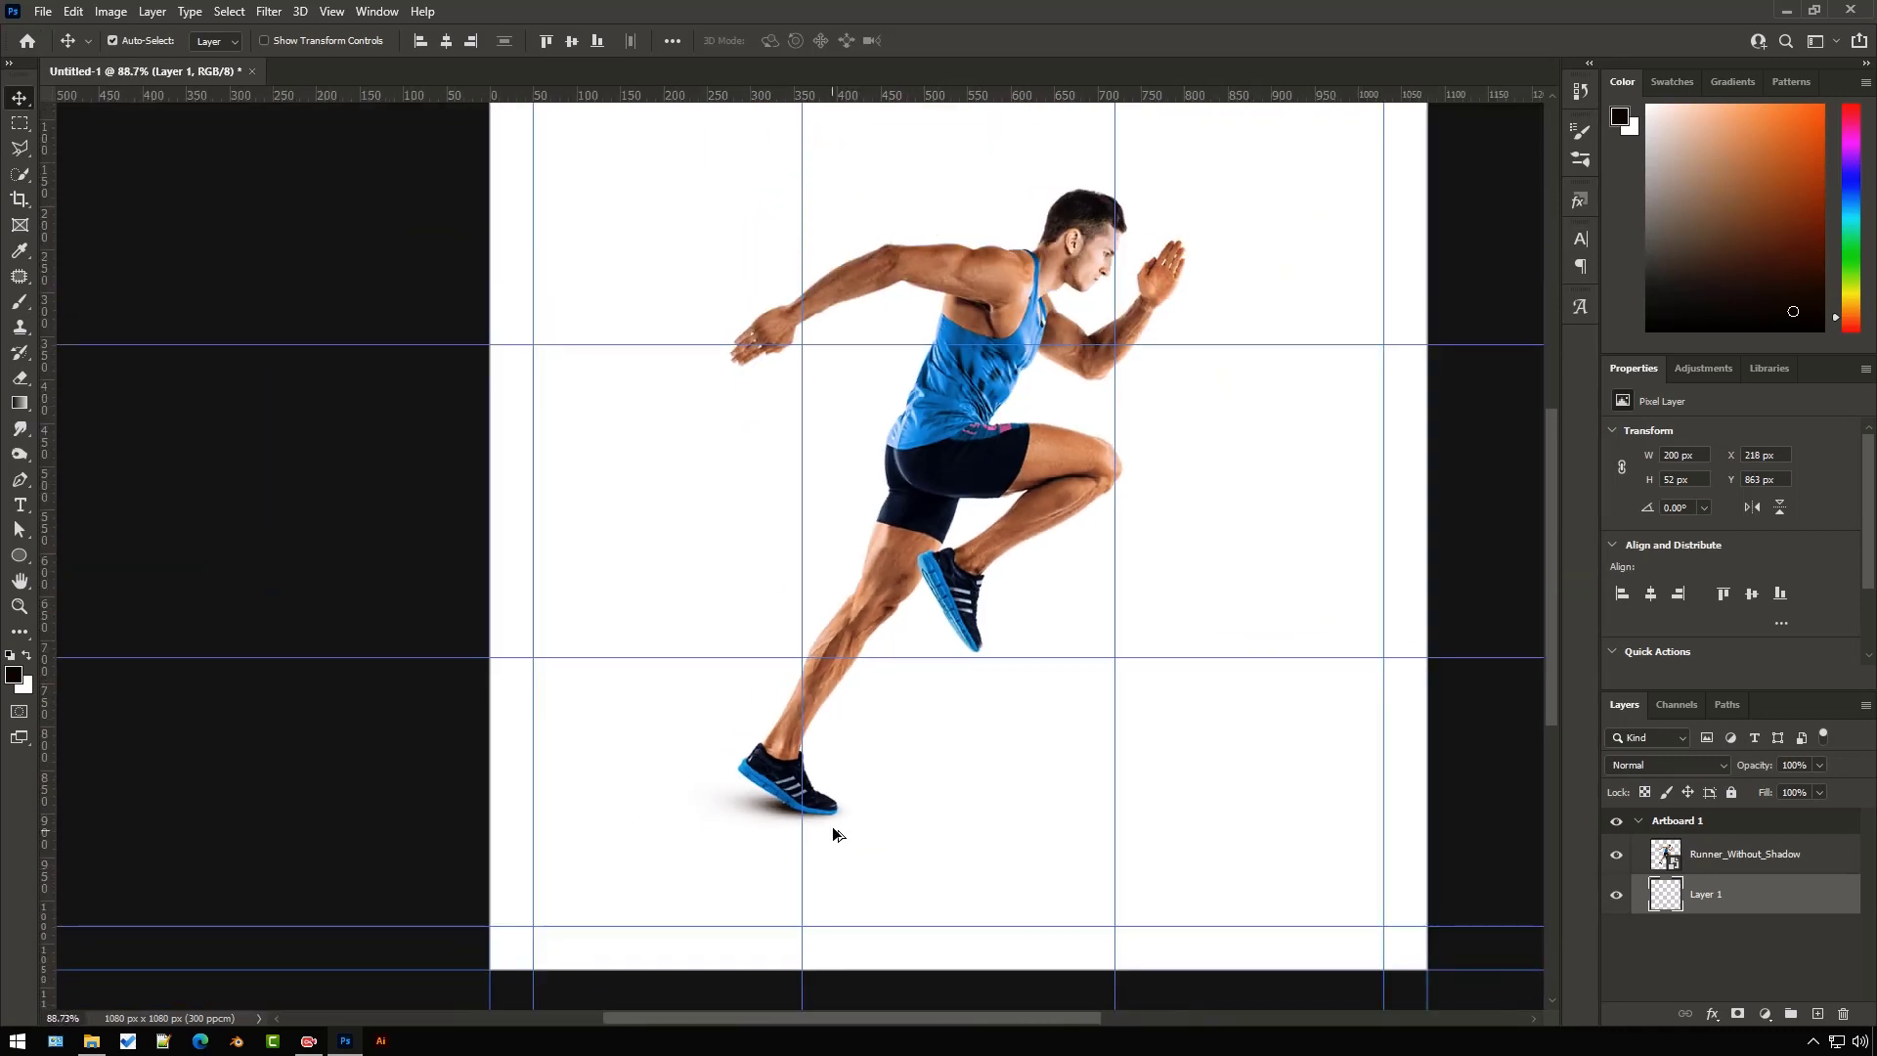
scroll(836, 825, up, 3)
scroll(820, 824, up, 2)
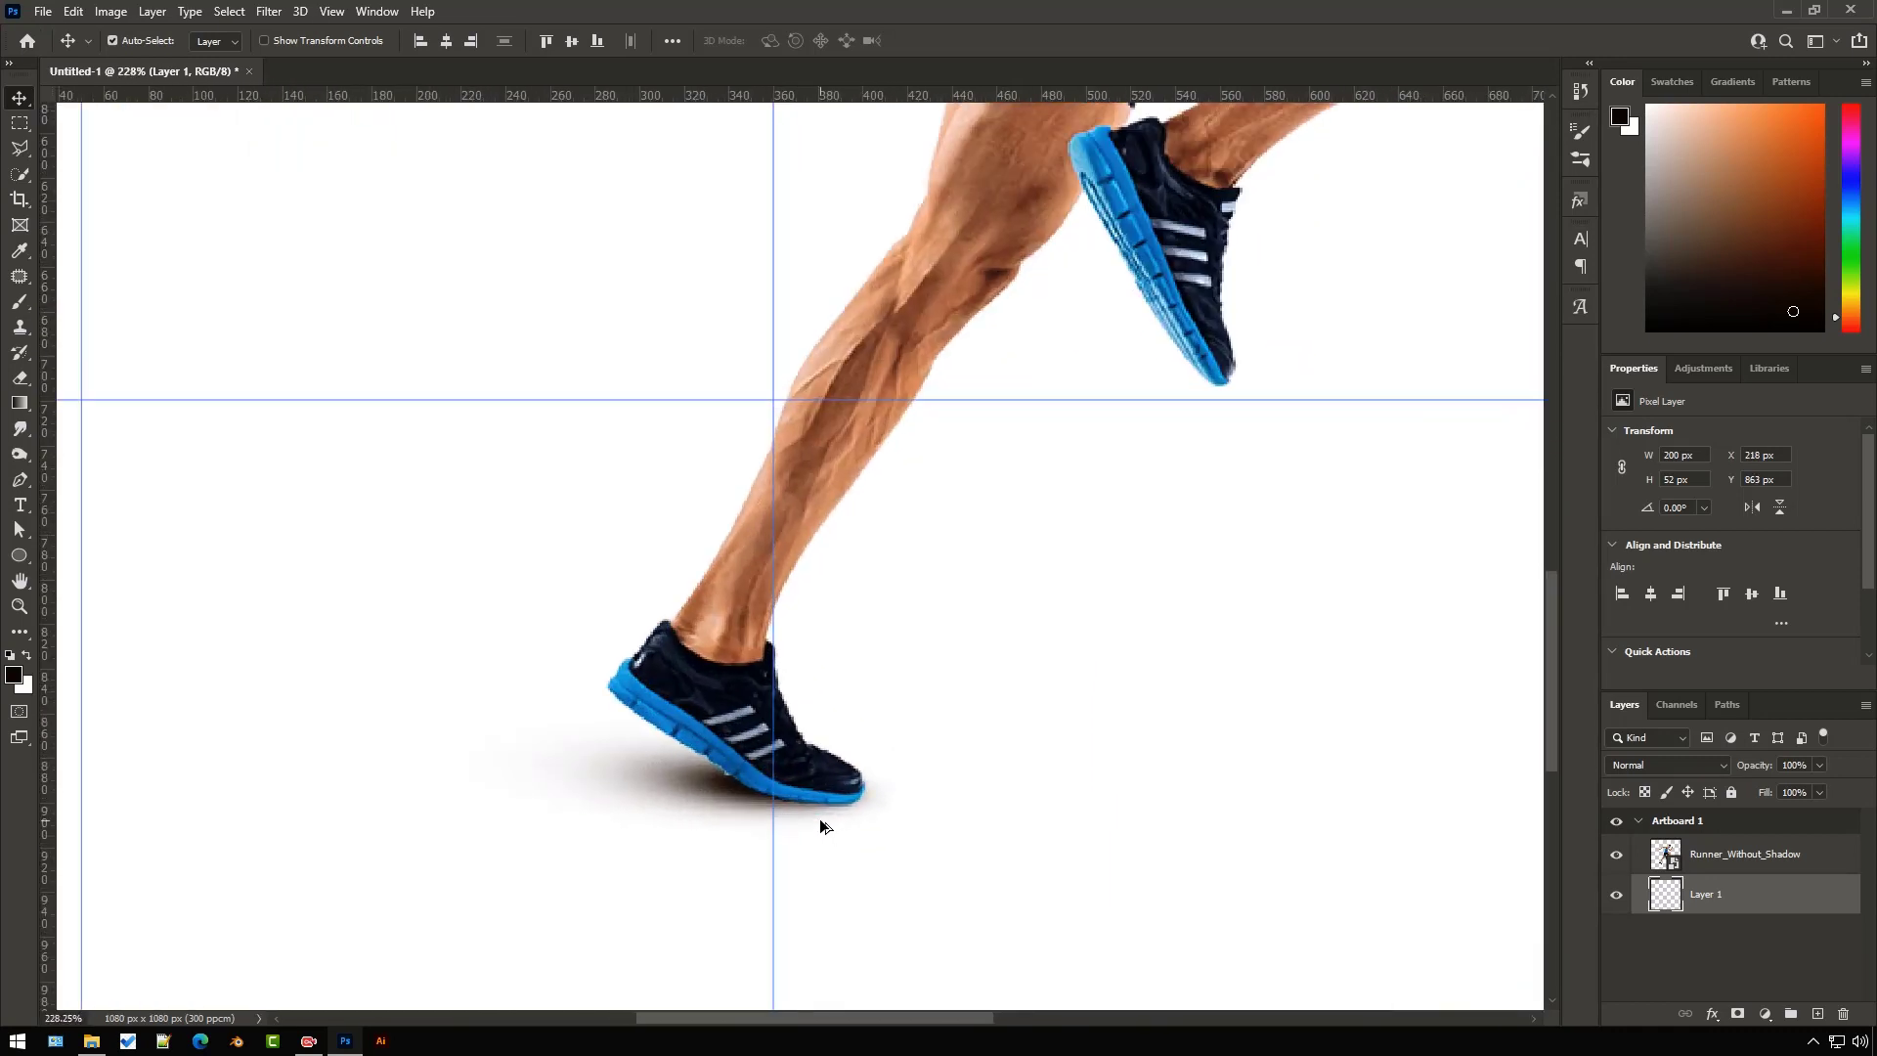
- Set the shoe shadow layer's opacity to 80% and rename the layer Shadow
click(1806, 767)
text(80)
key(Return)
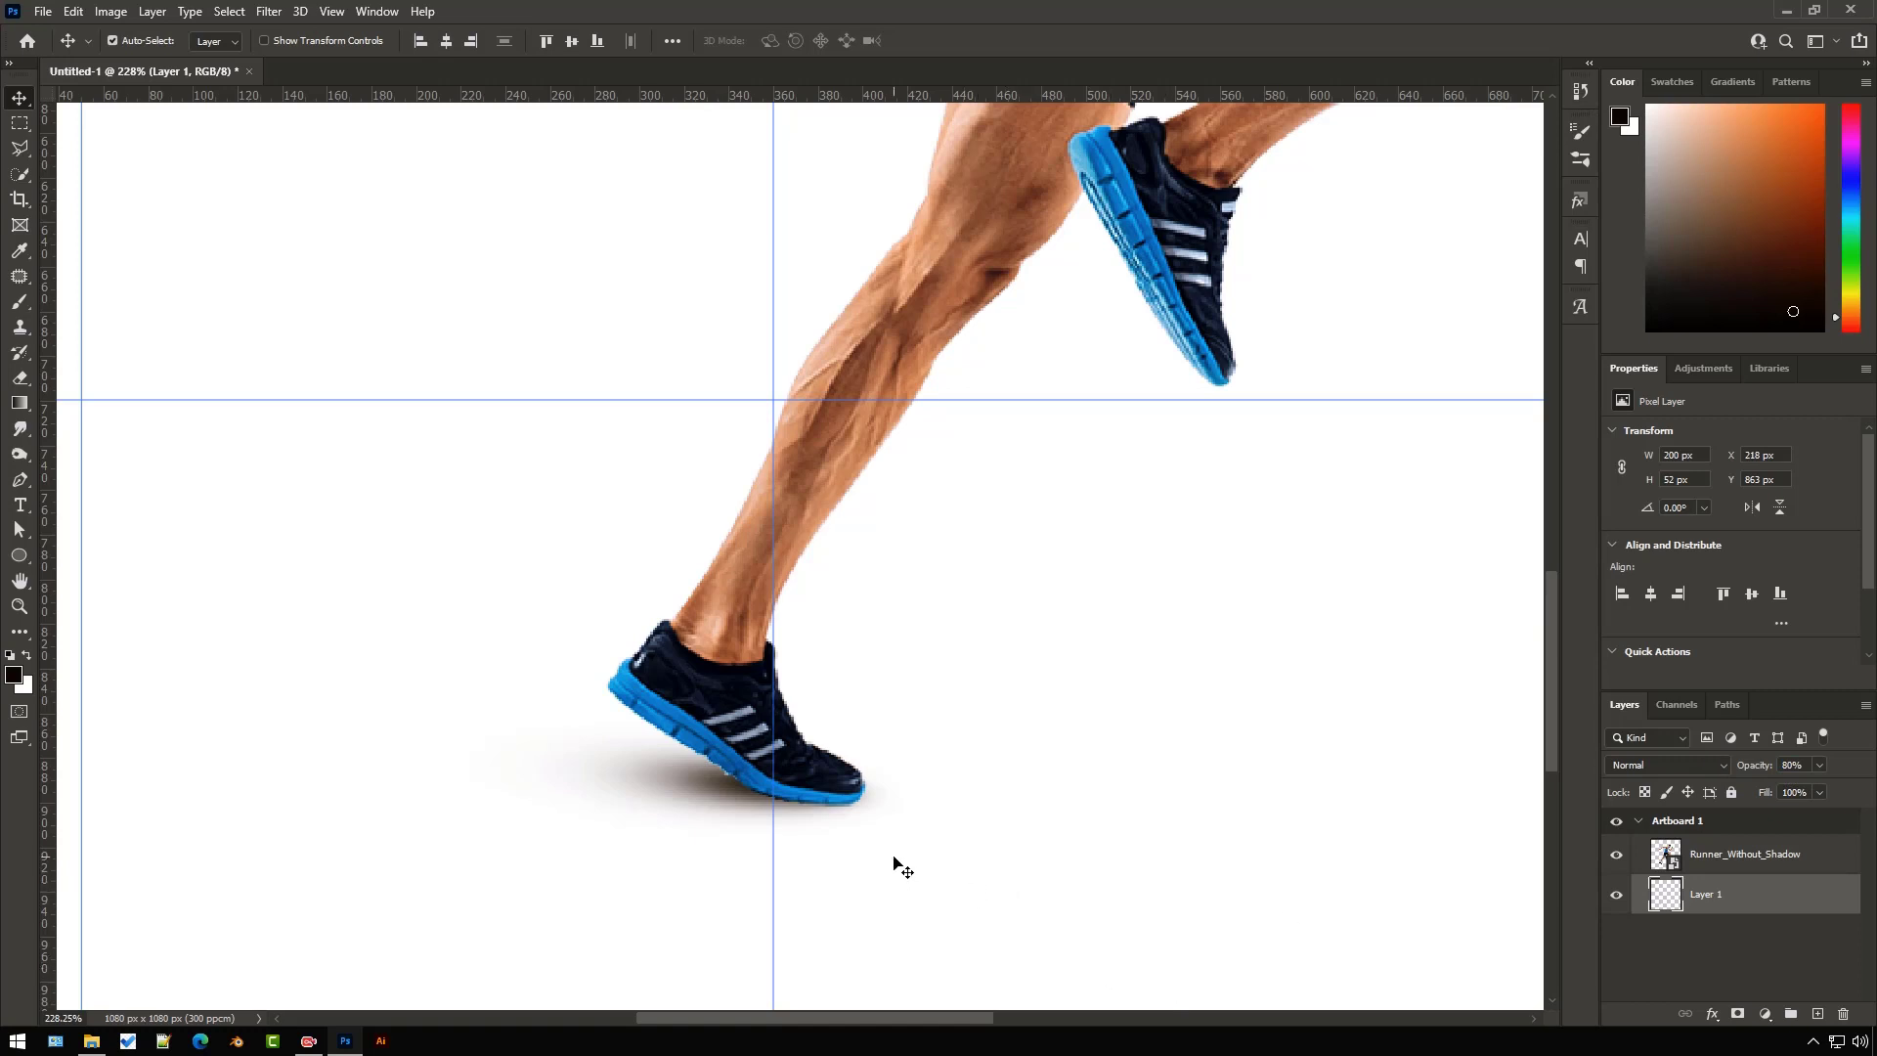
key(ctrl+0)
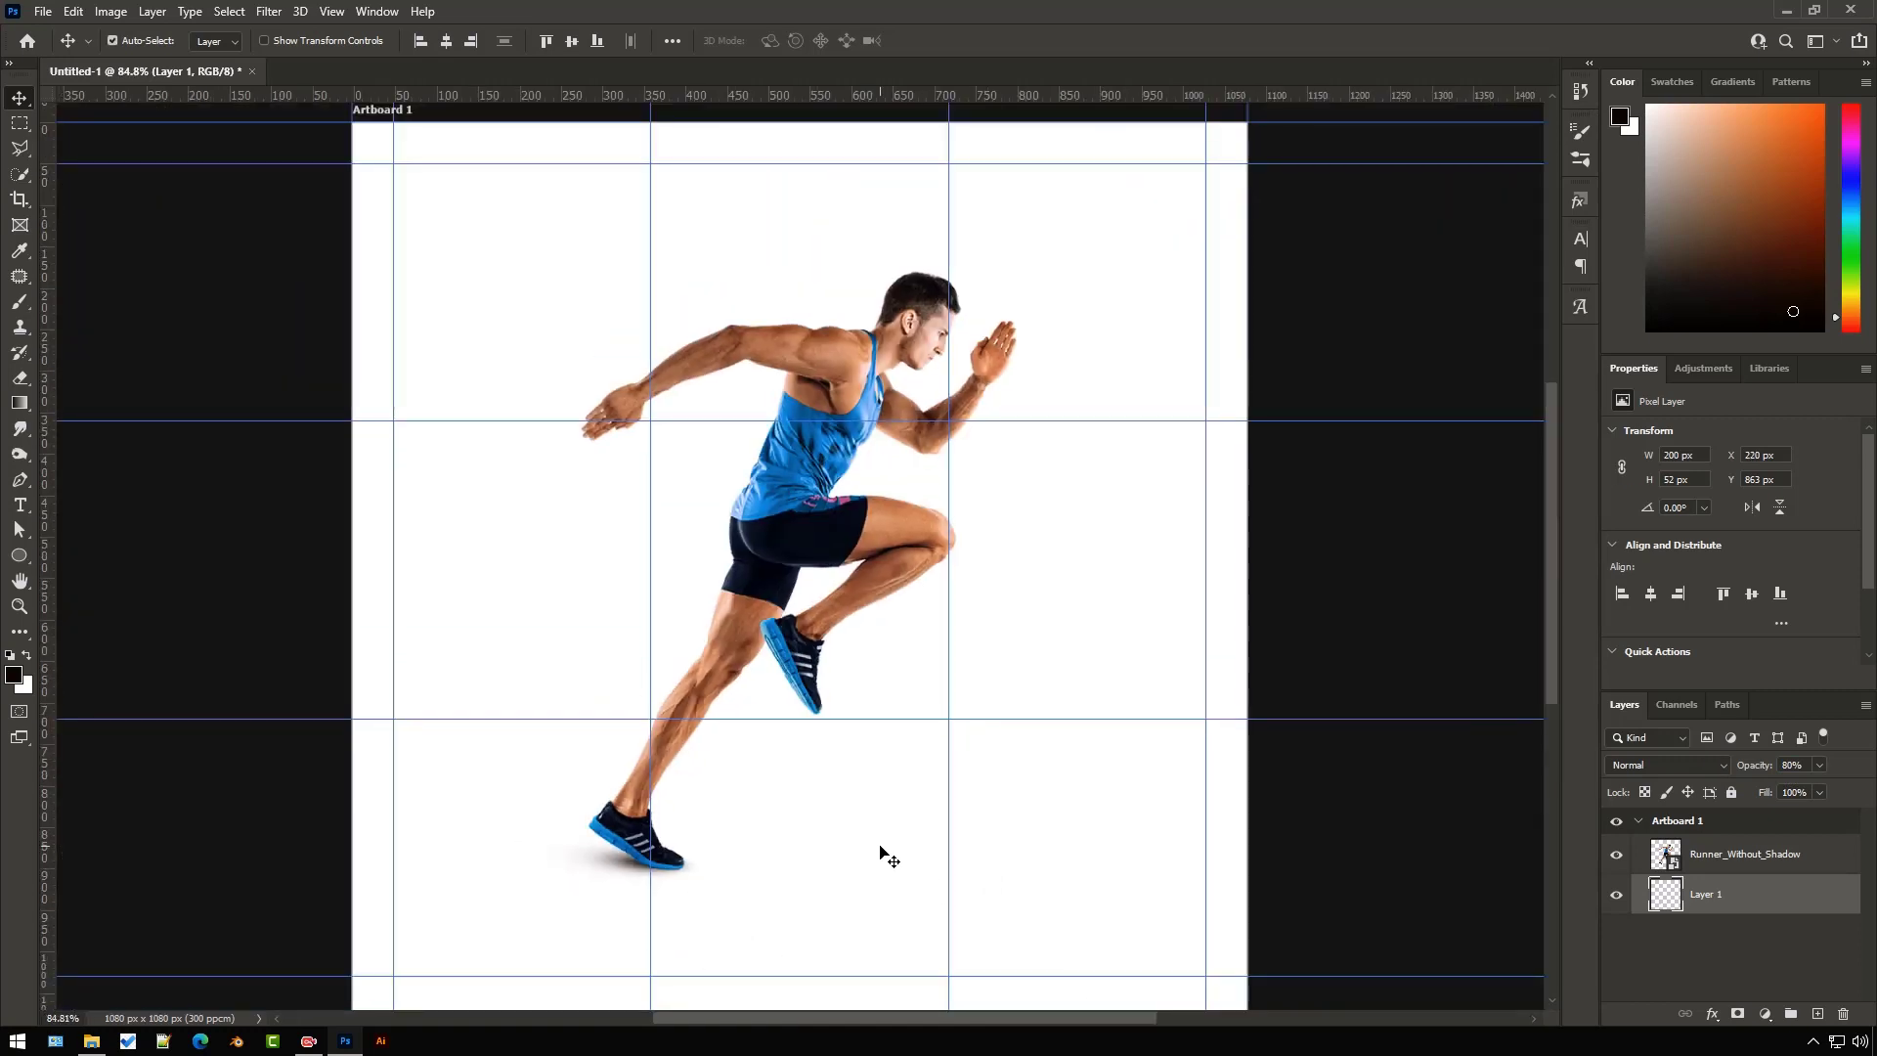
double_click(1712, 894)
text(Shadow)
key(Return)
- Place the ADI_WHITE.png logo file on the artboard and give it a black Color Overlay at 100% opacity
click(91, 1040)
drag(575, 618, 653, 299)
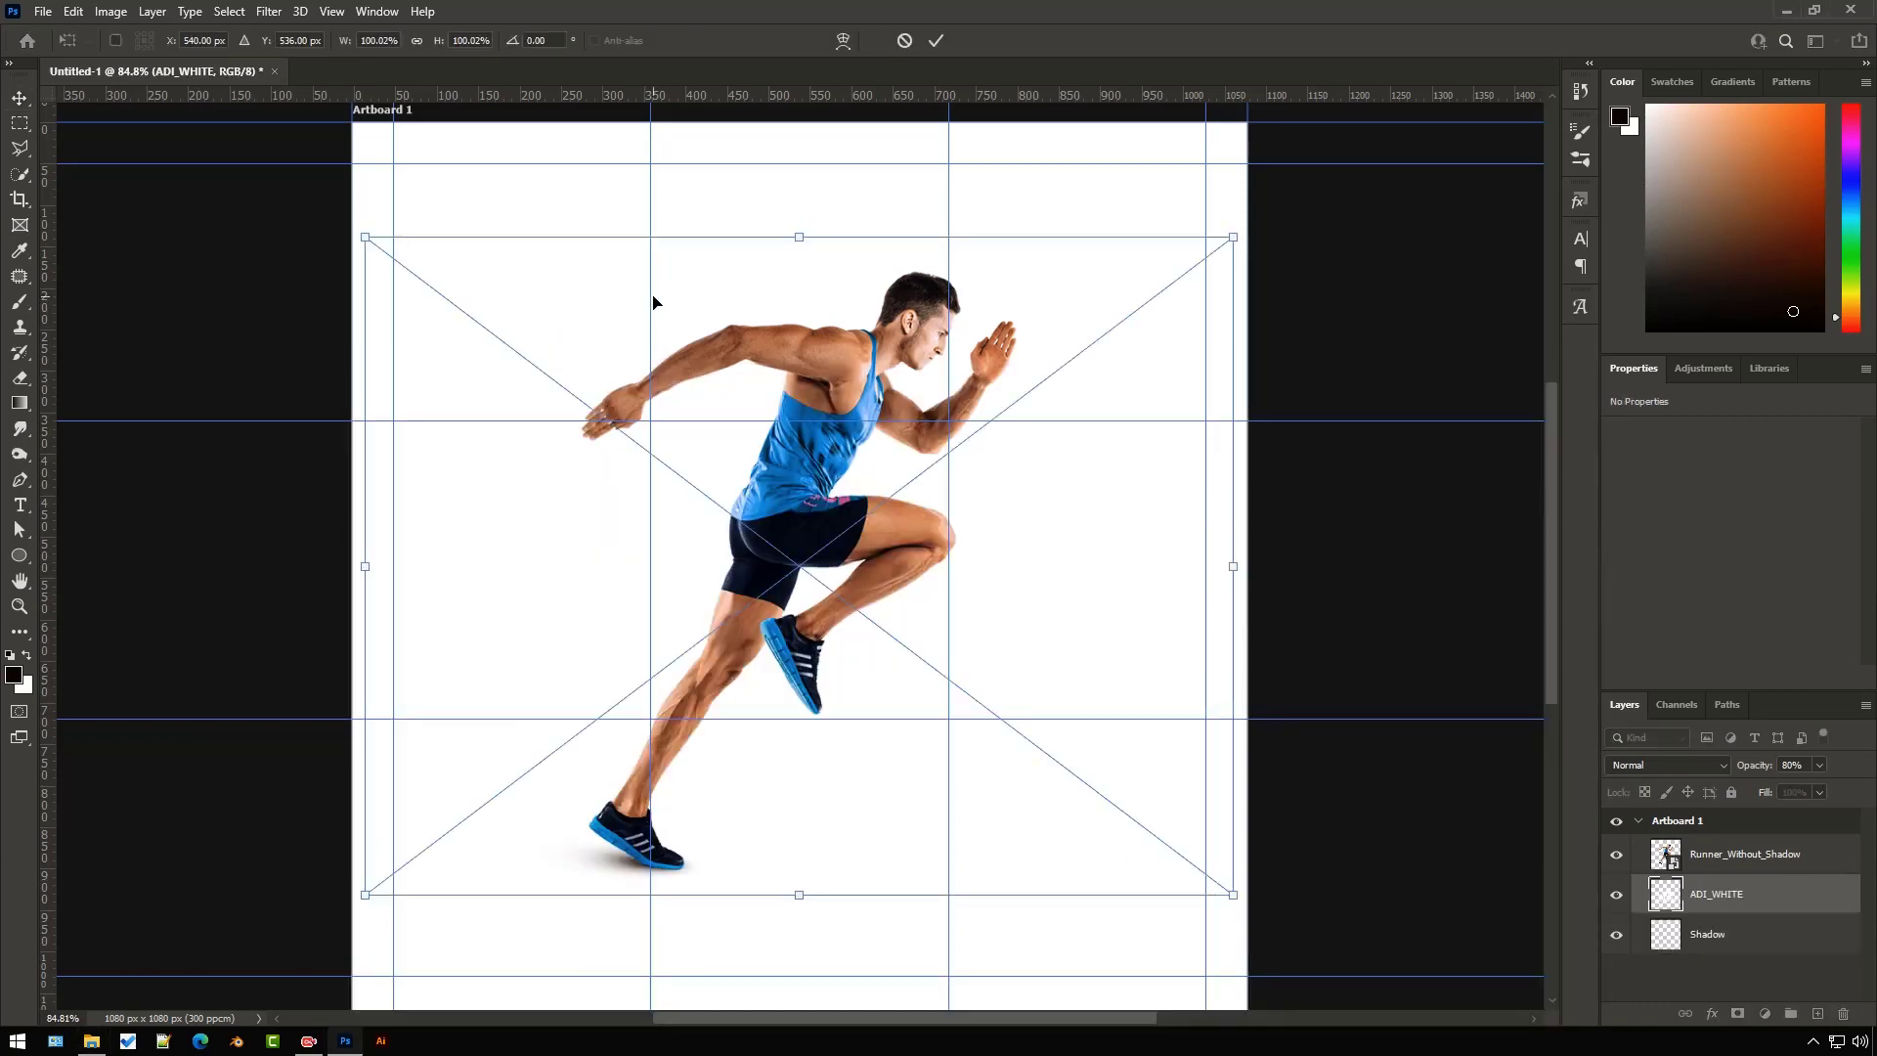
click(929, 42)
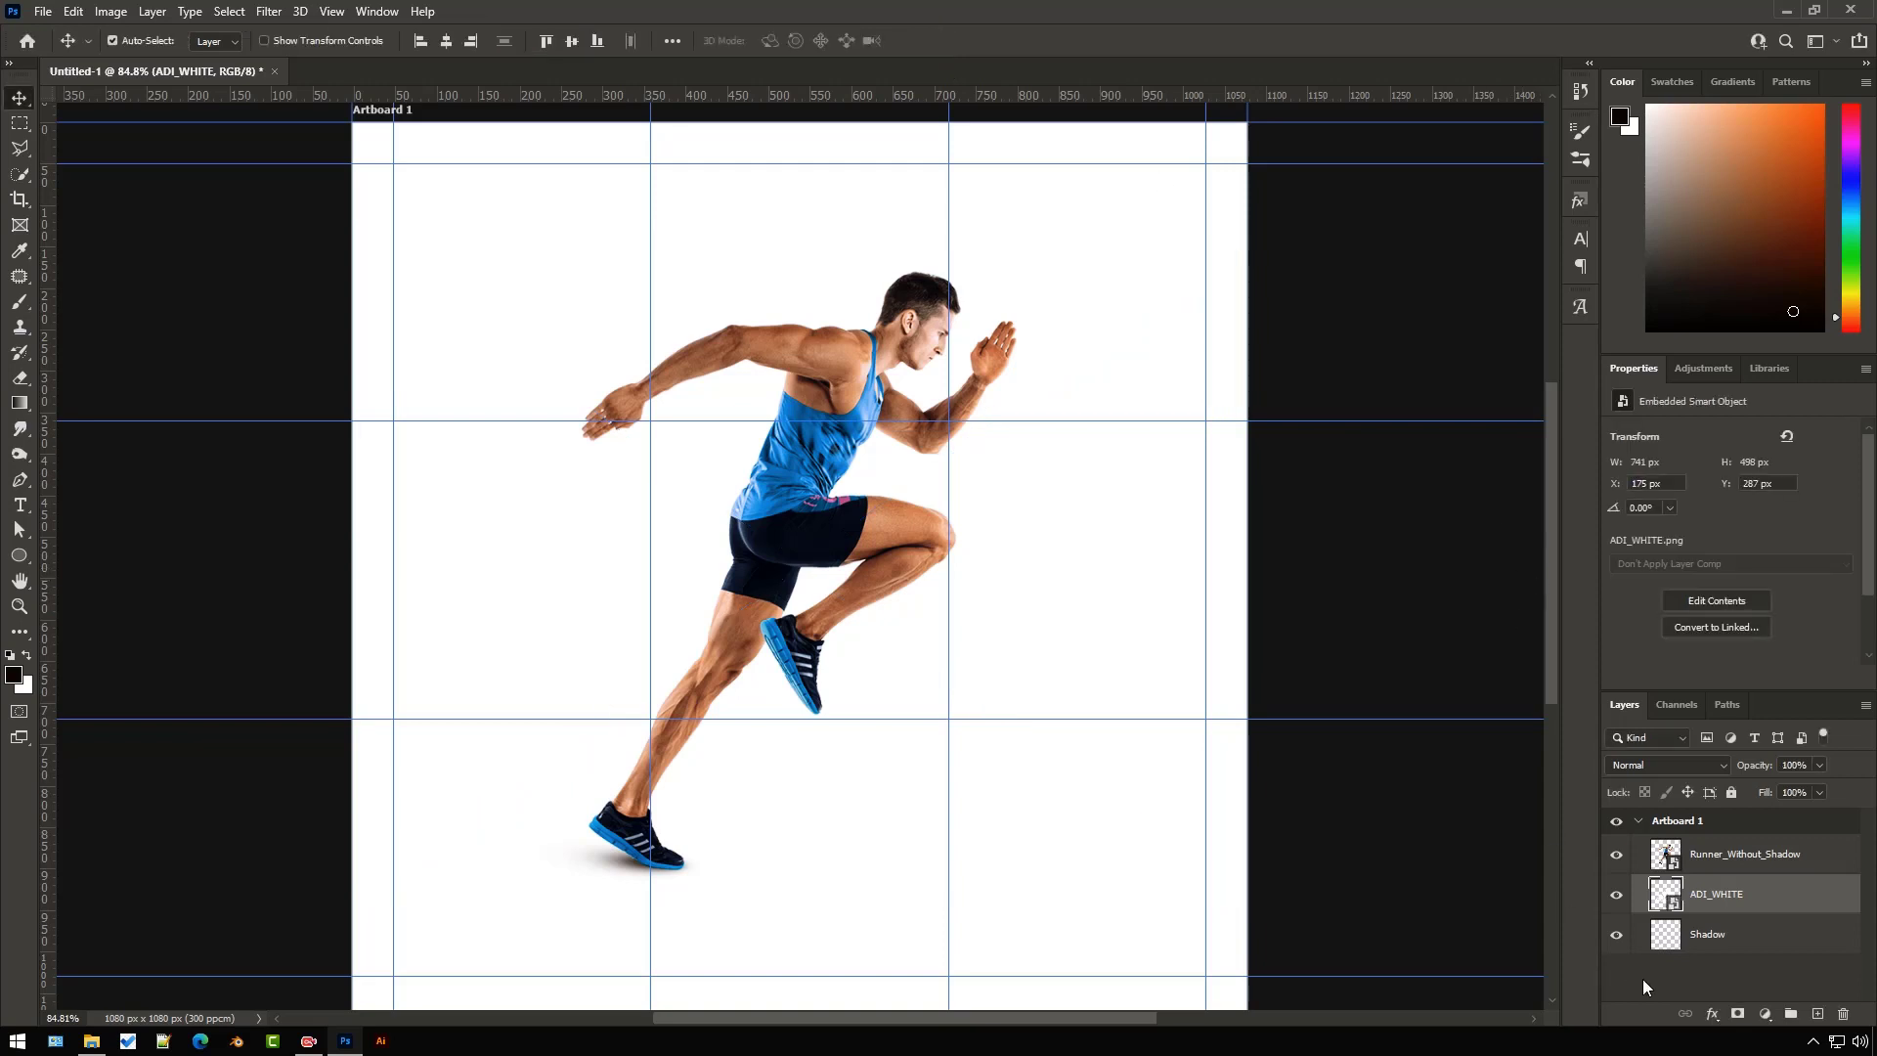
click(1711, 1013)
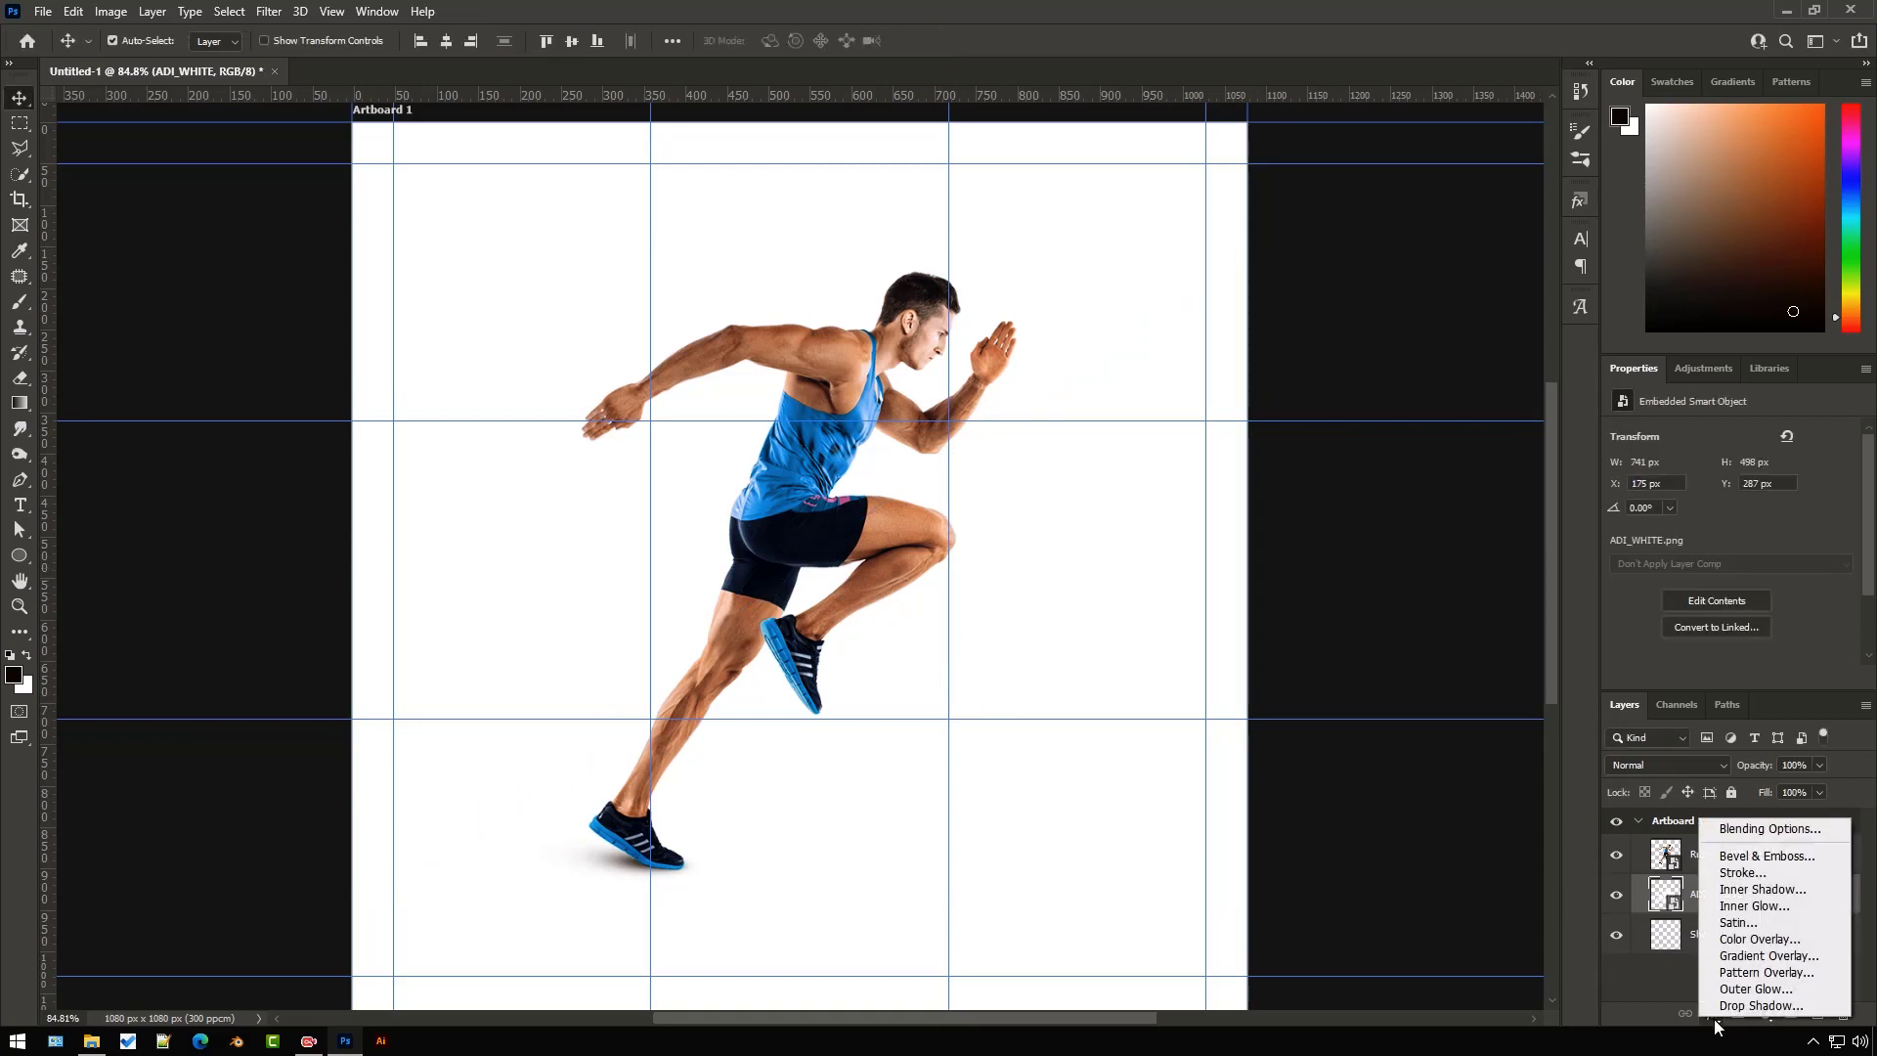
click(1729, 940)
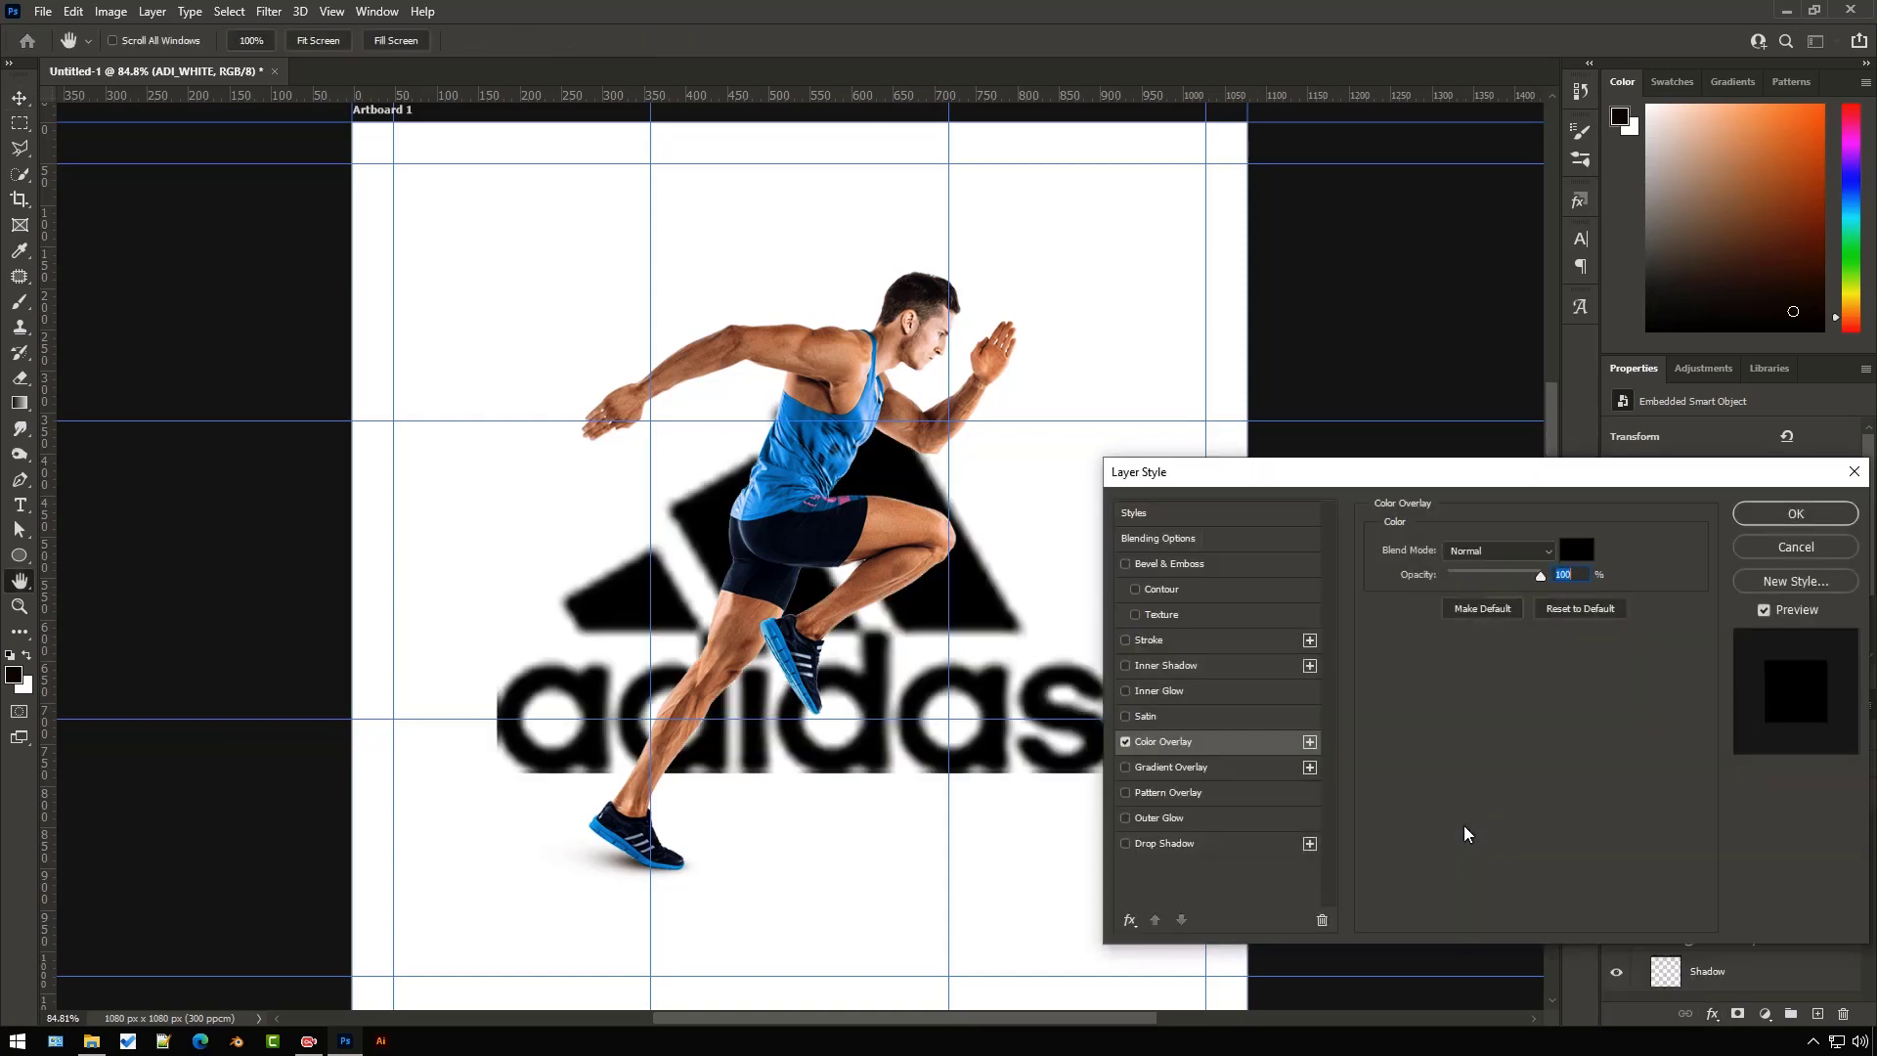
click(1795, 513)
- Scale the logo to 10% with linked proportions and fit it into the upper-left margin guide corner at X 50 px, Y 50 px
key(ctrl+t)
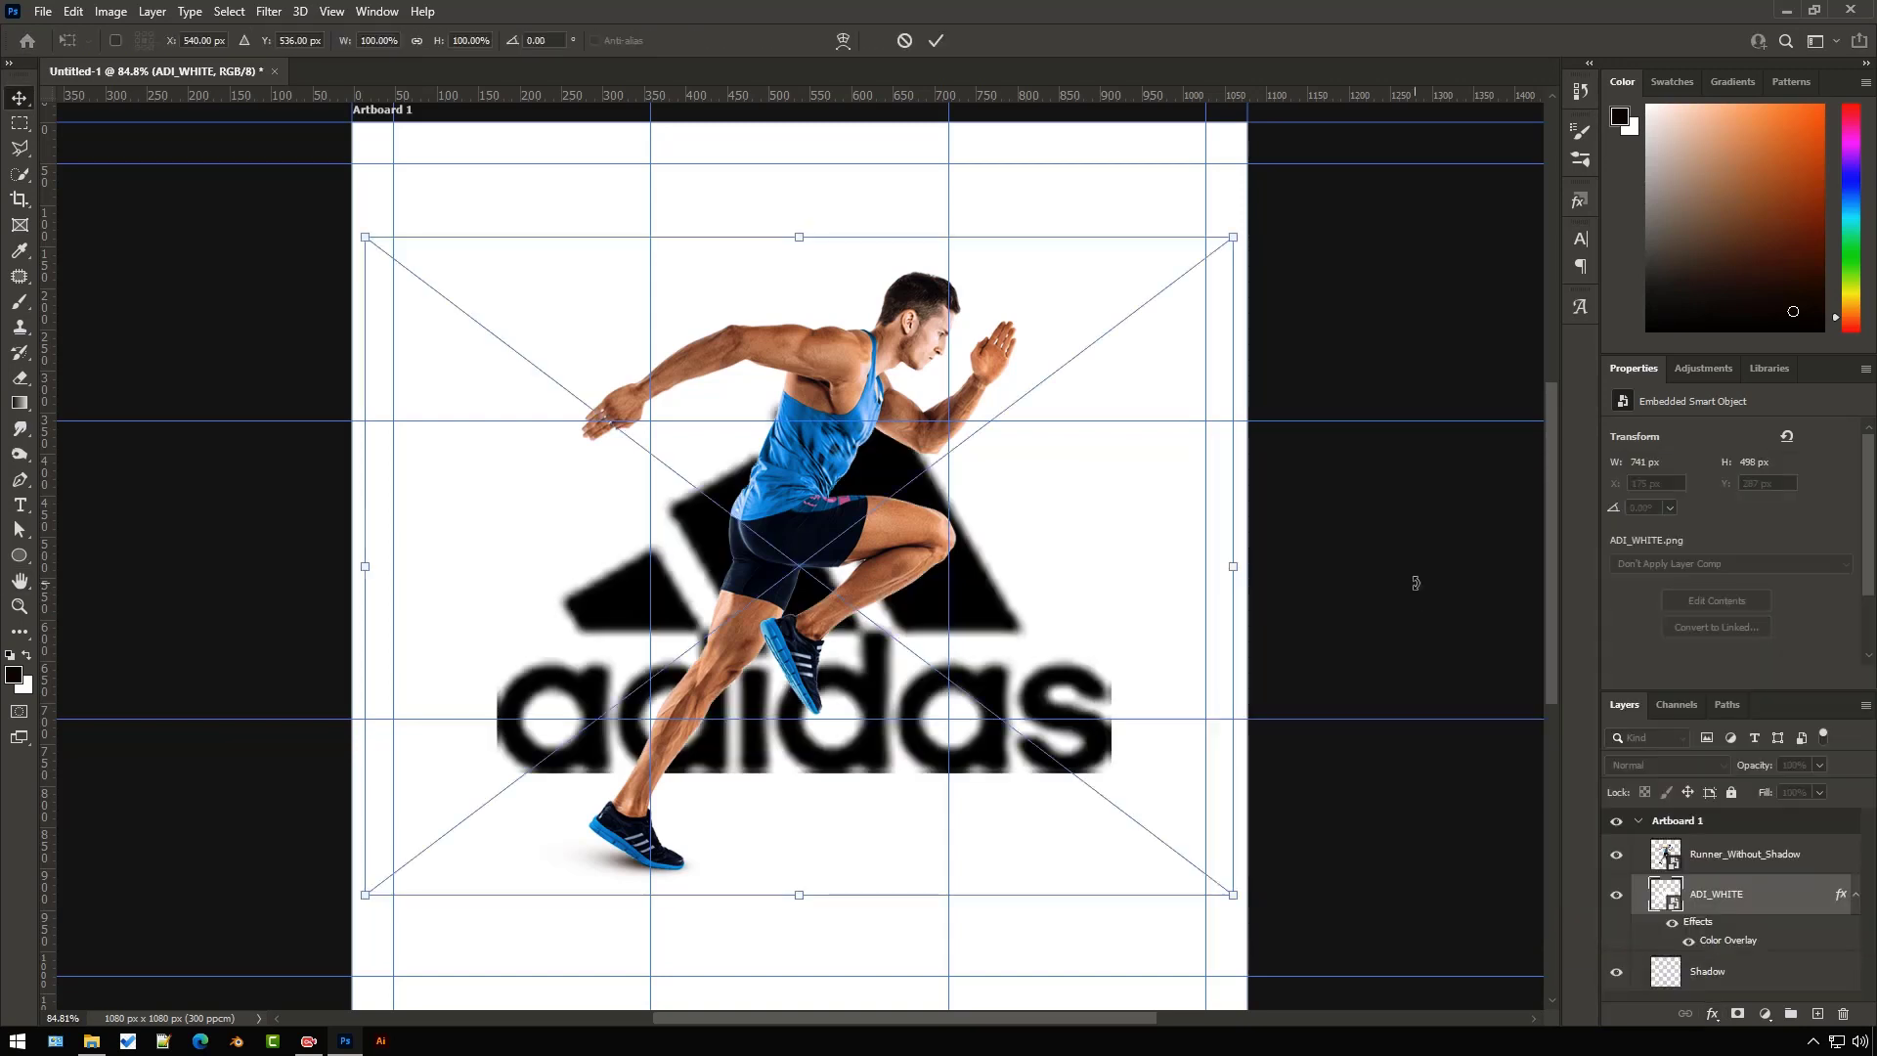
click(416, 41)
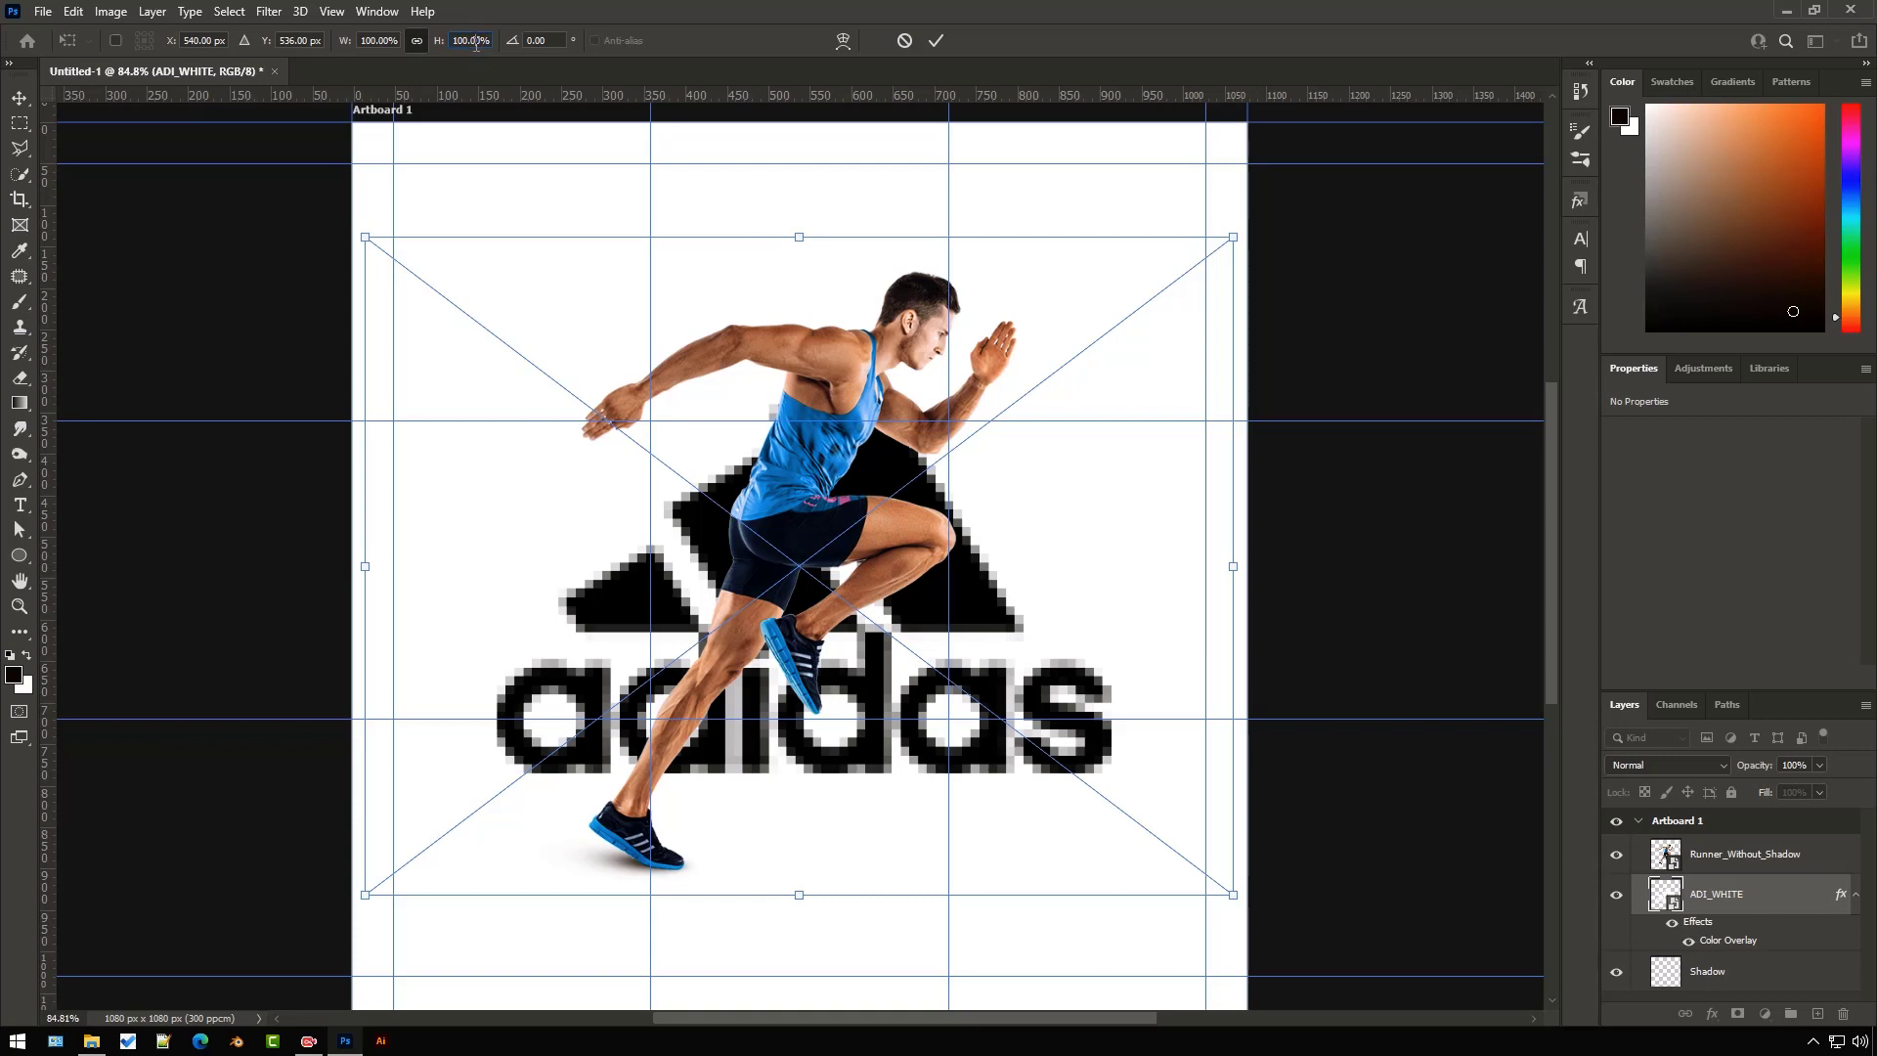
text(1)
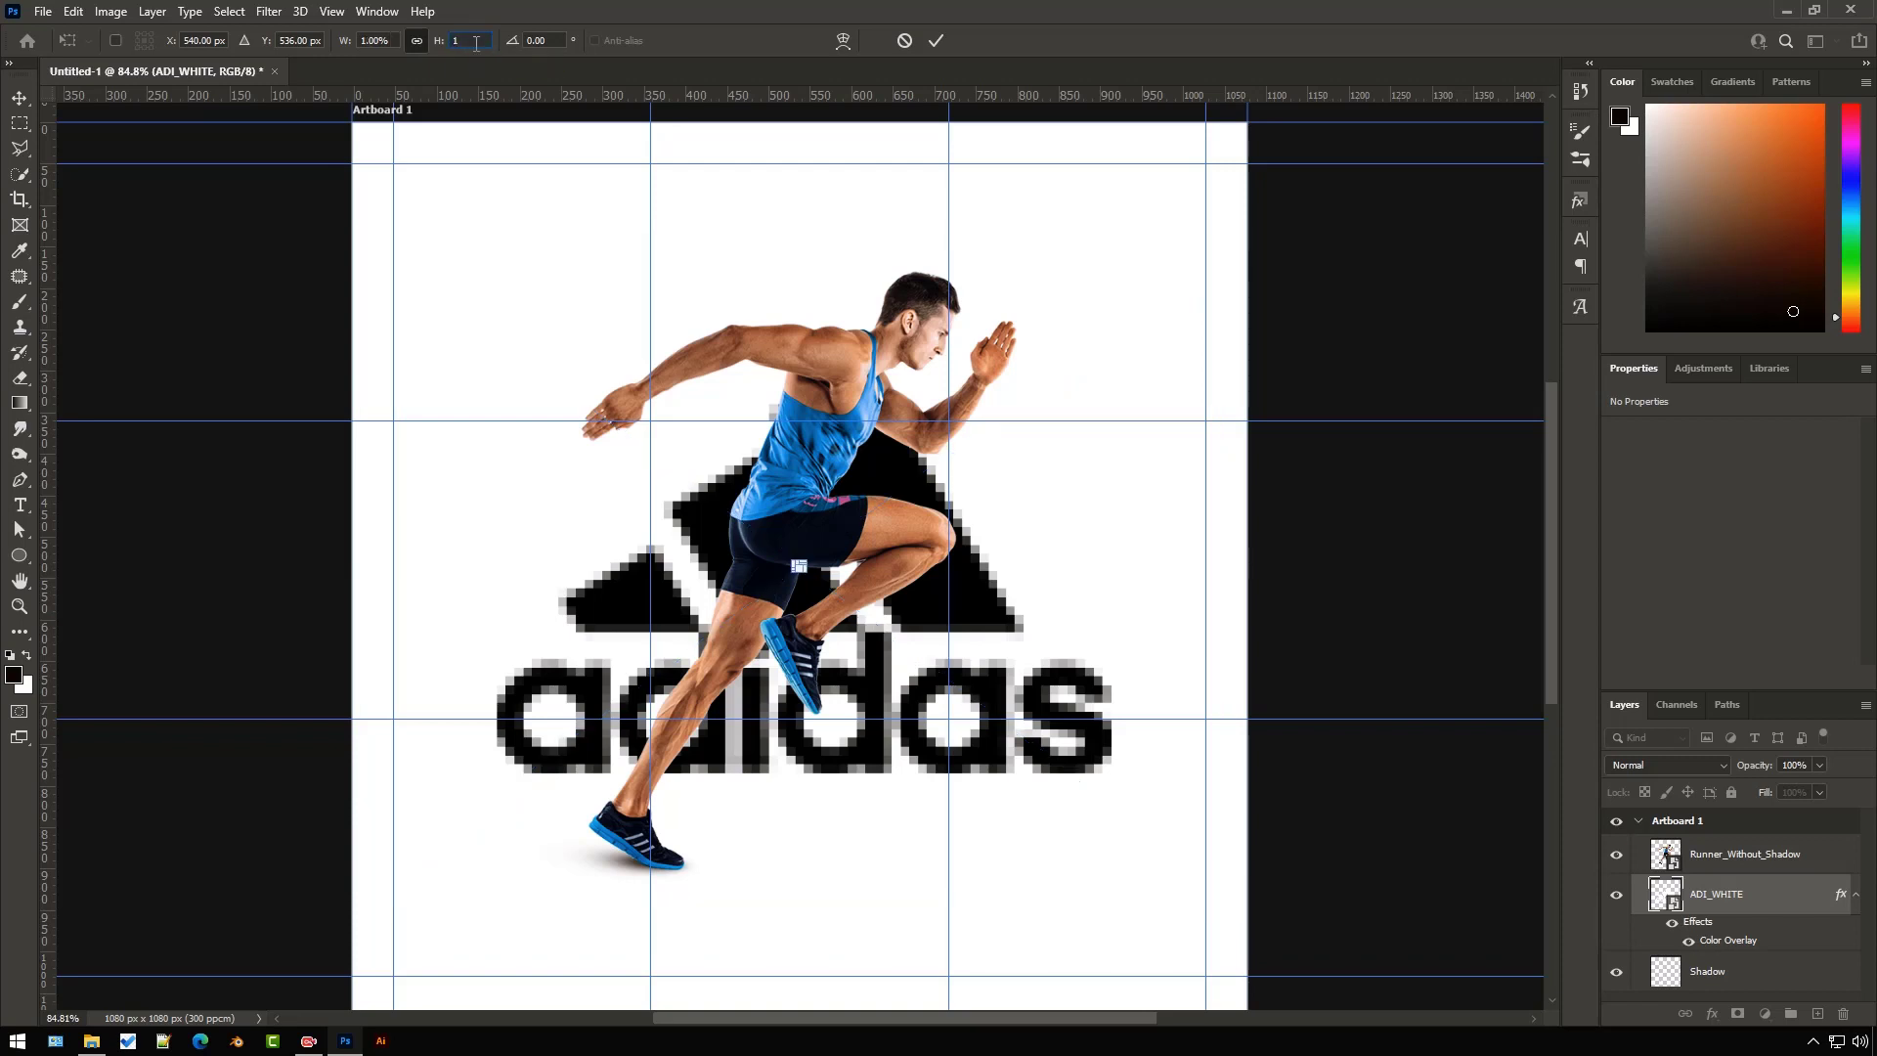
text(0)
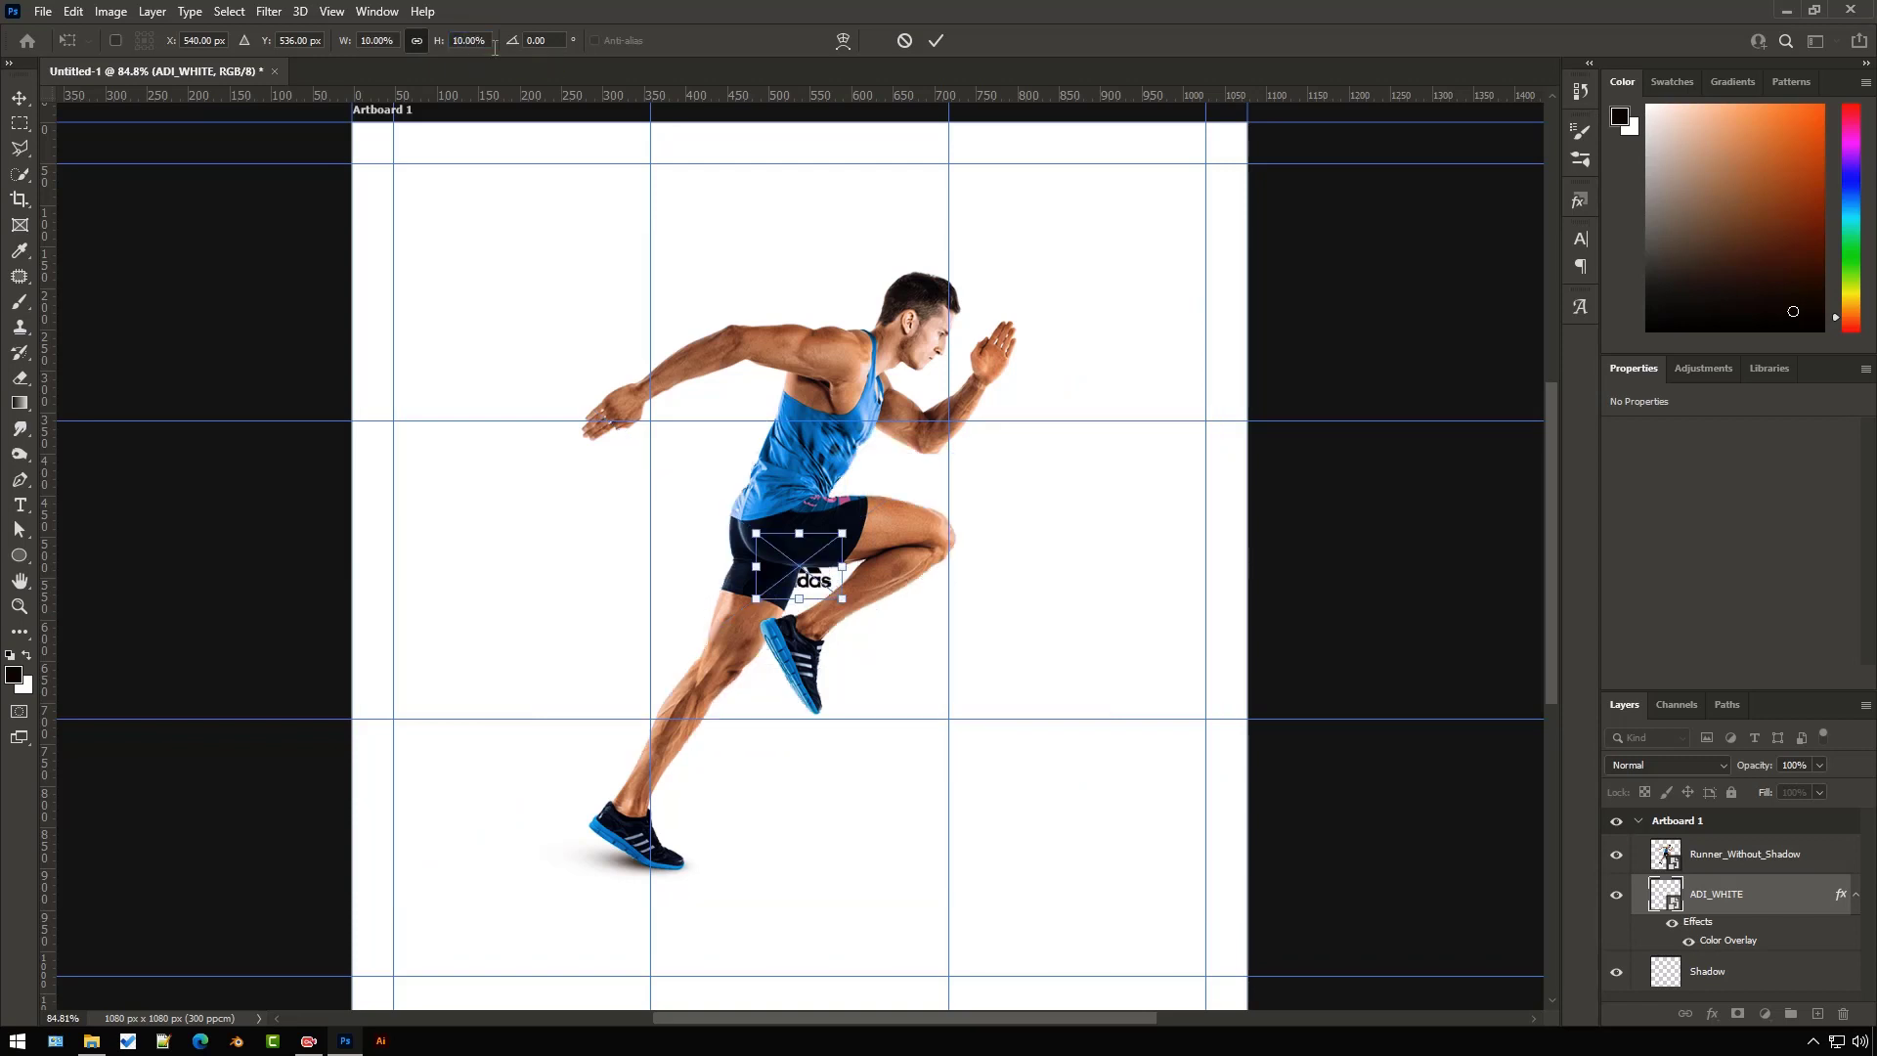
drag(793, 560, 437, 192)
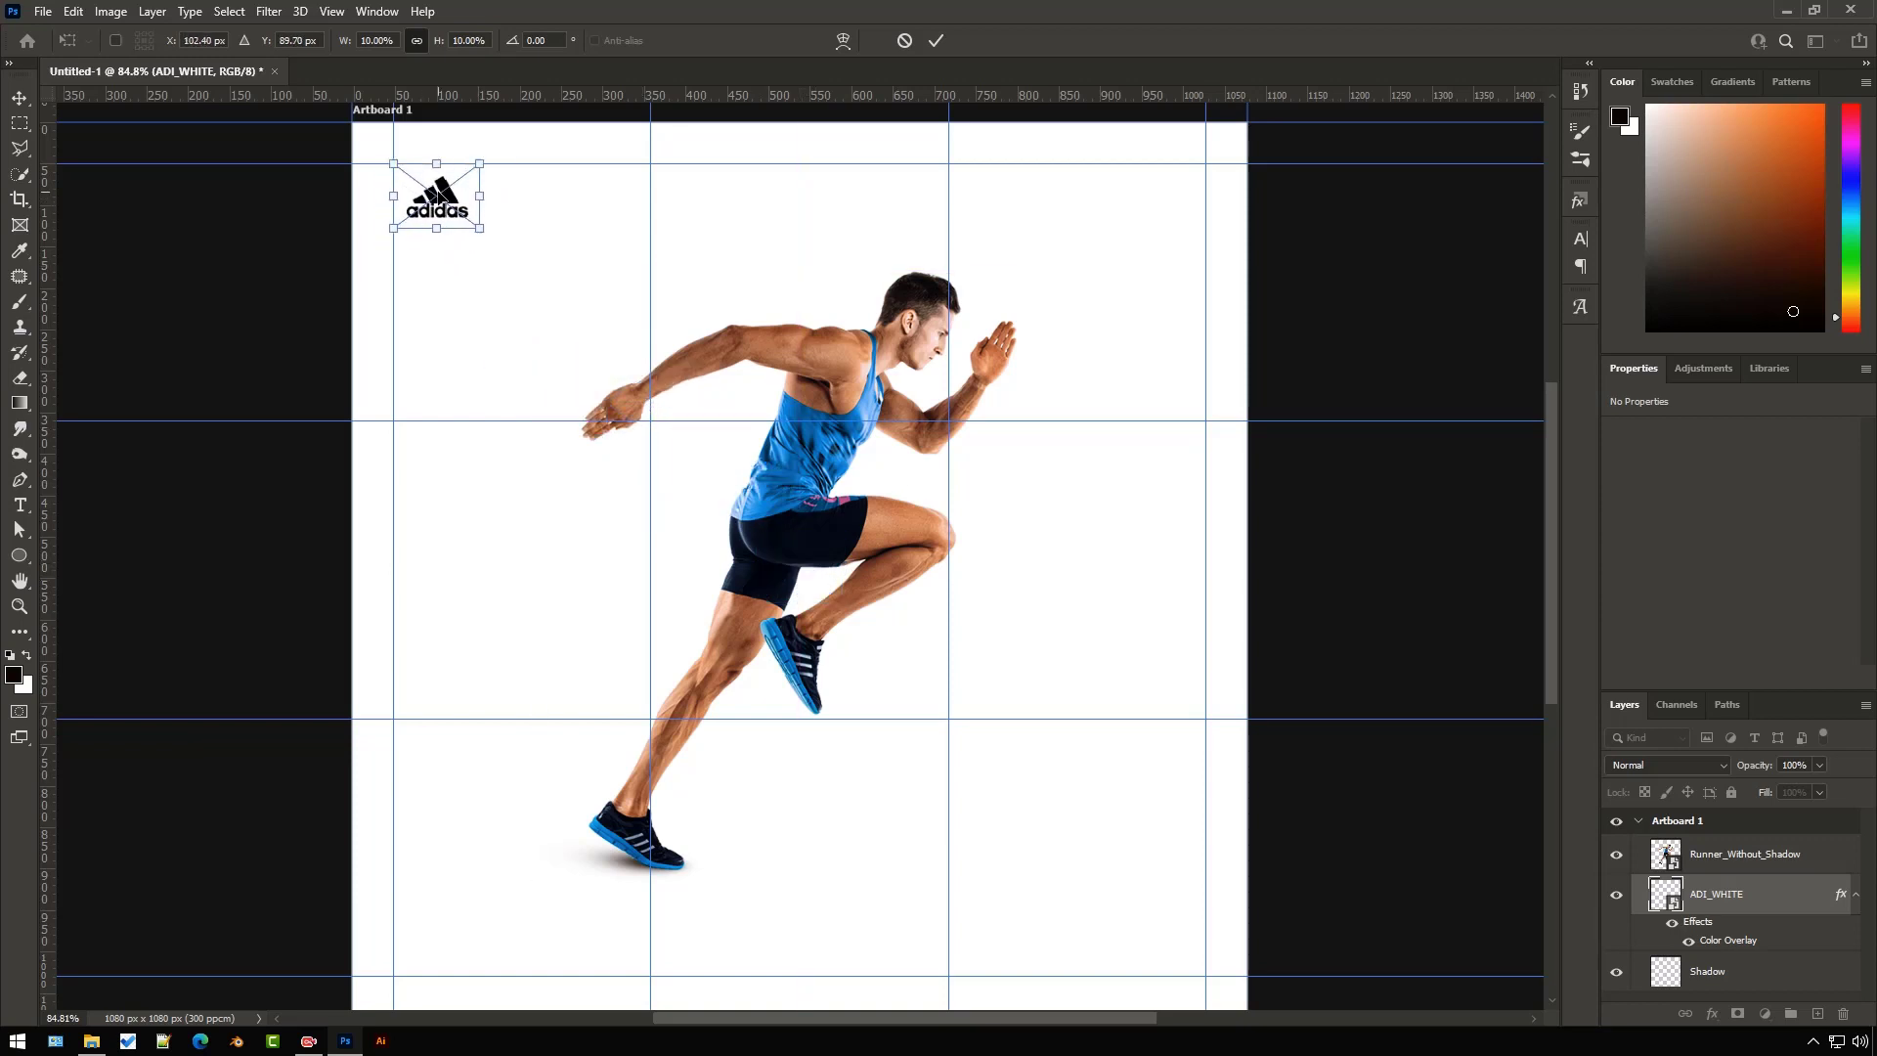
scroll(437, 192, up, 5)
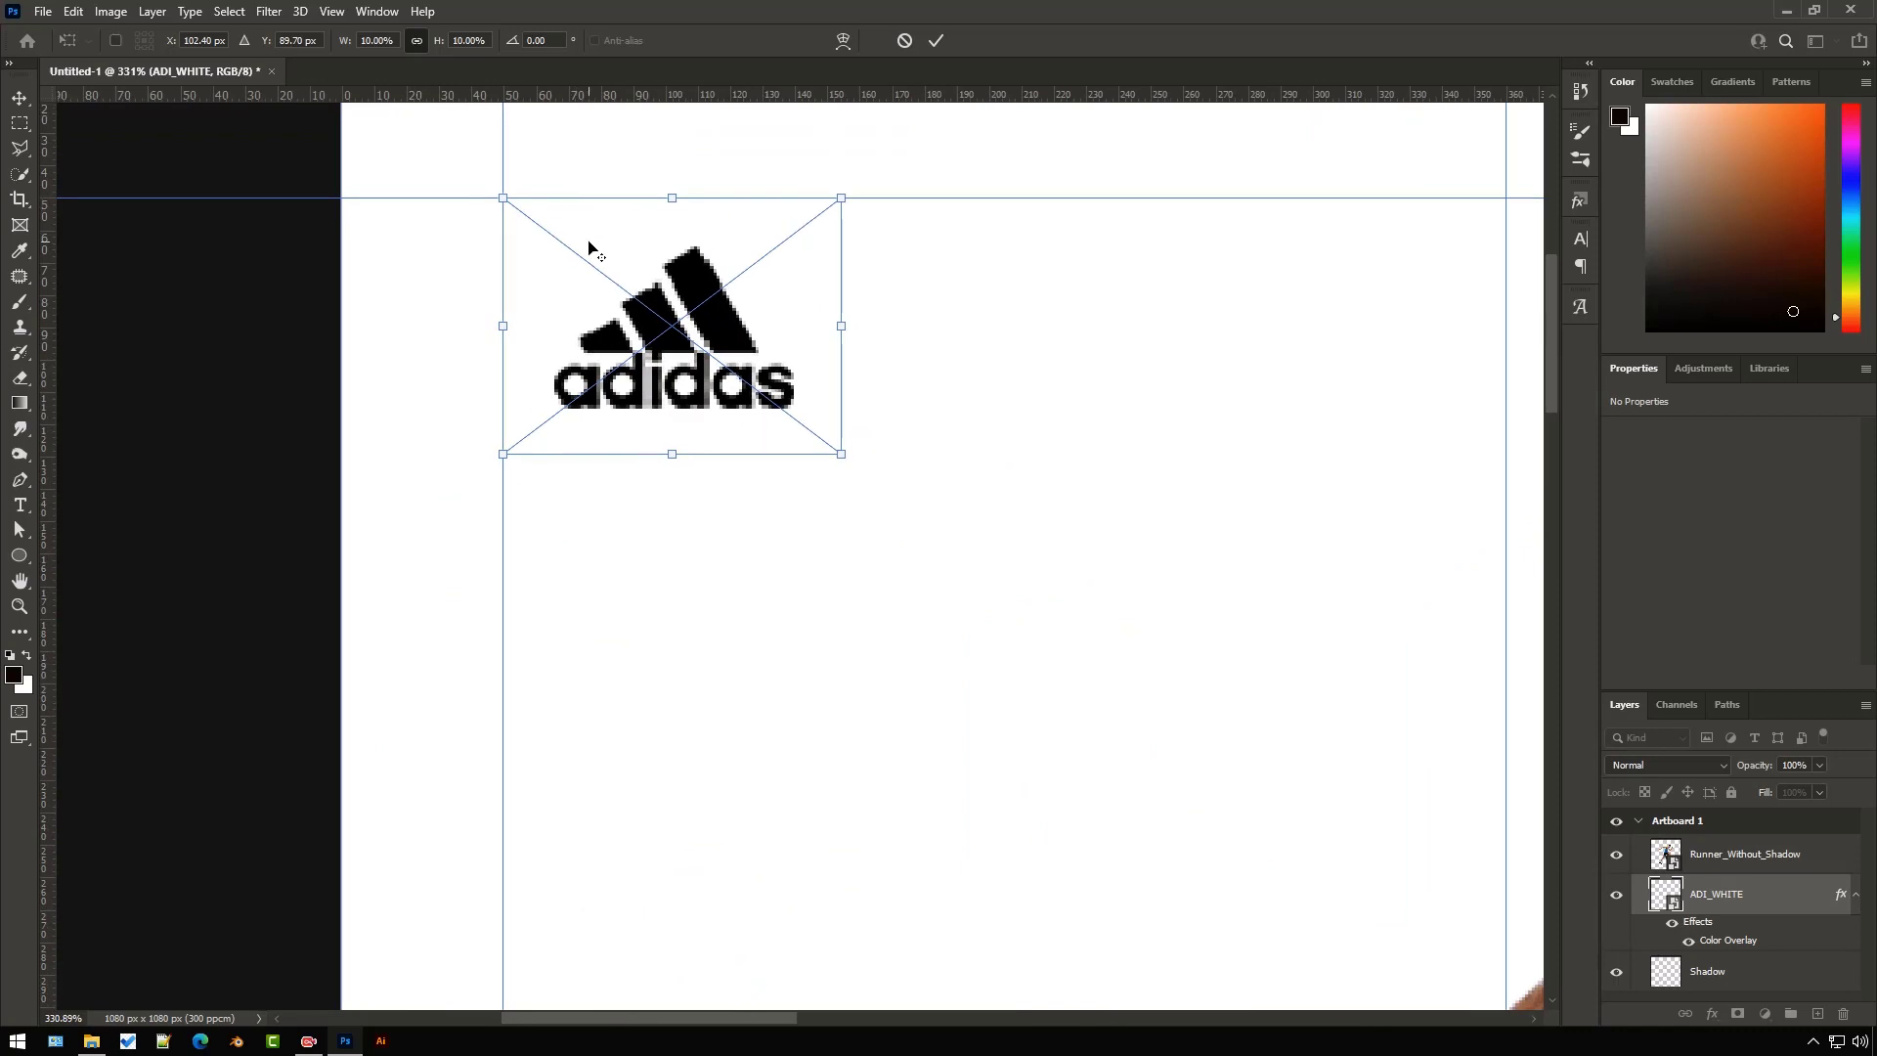
drag(660, 319, 606, 274)
click(936, 41)
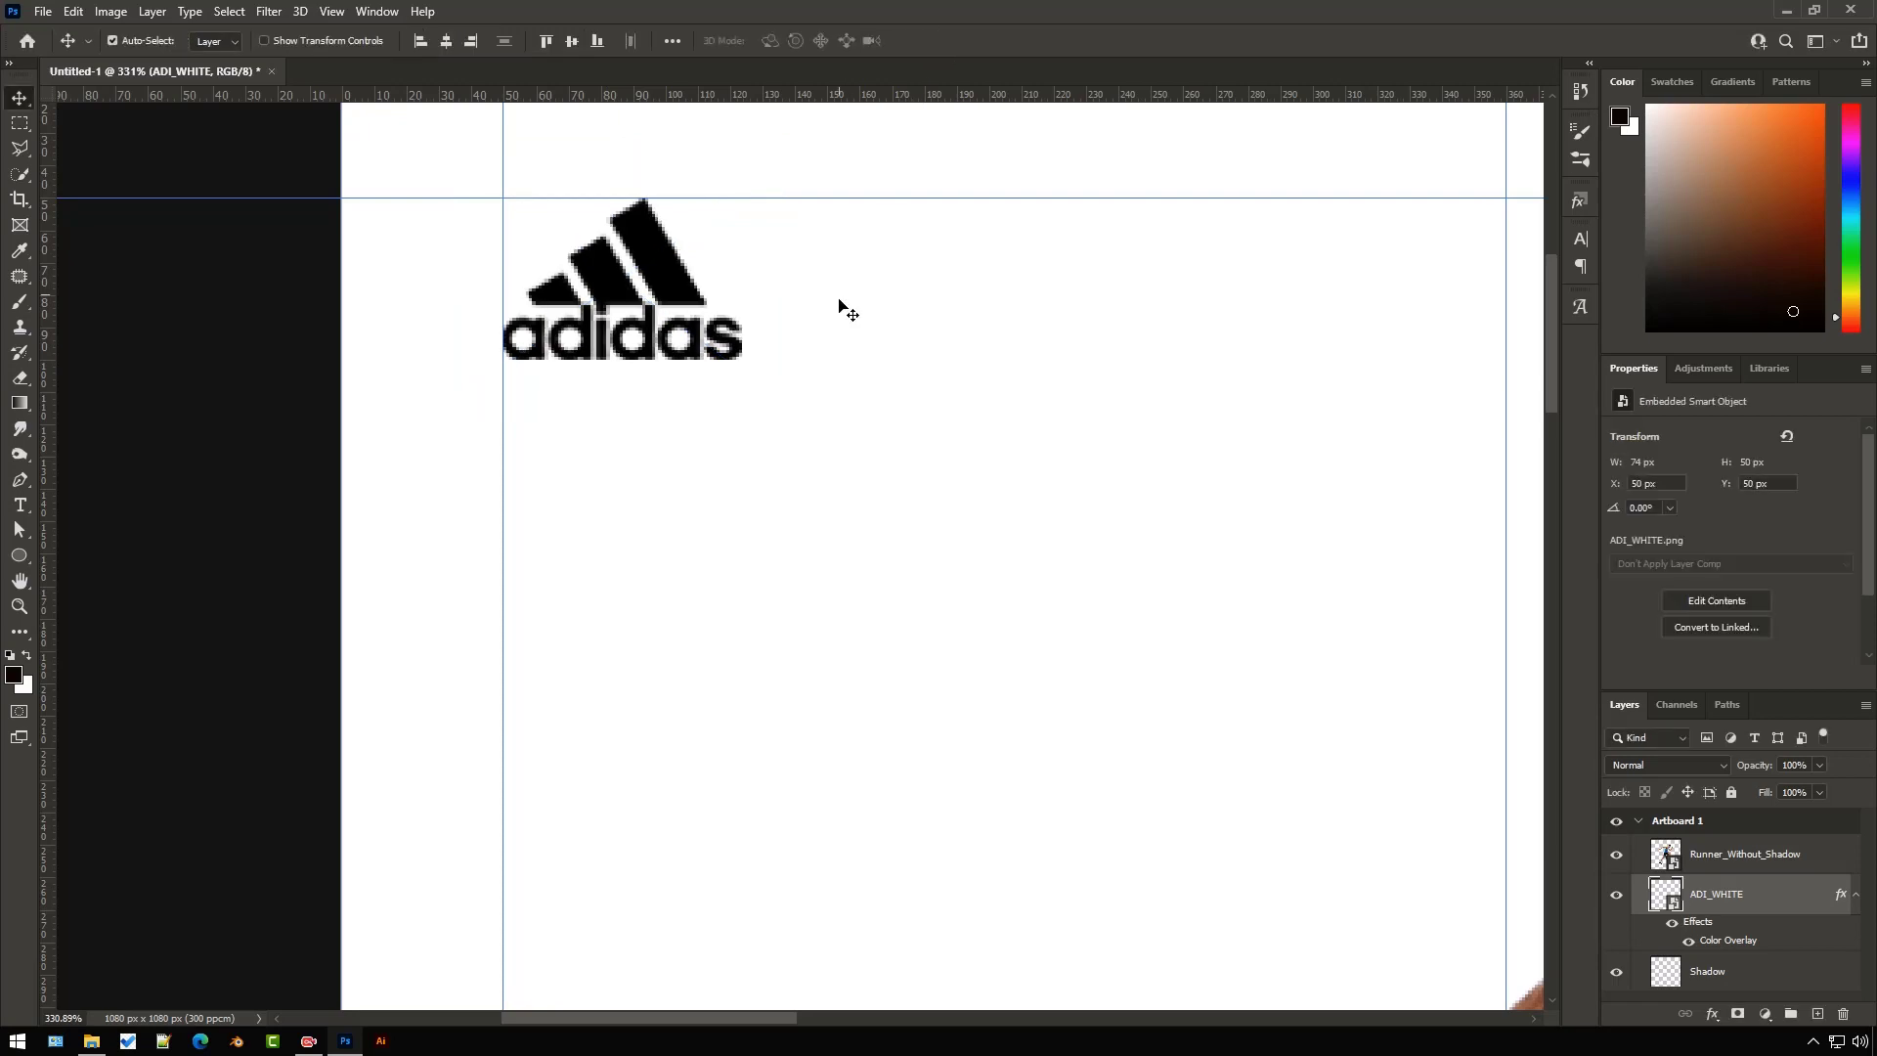
key(ctrl+0)
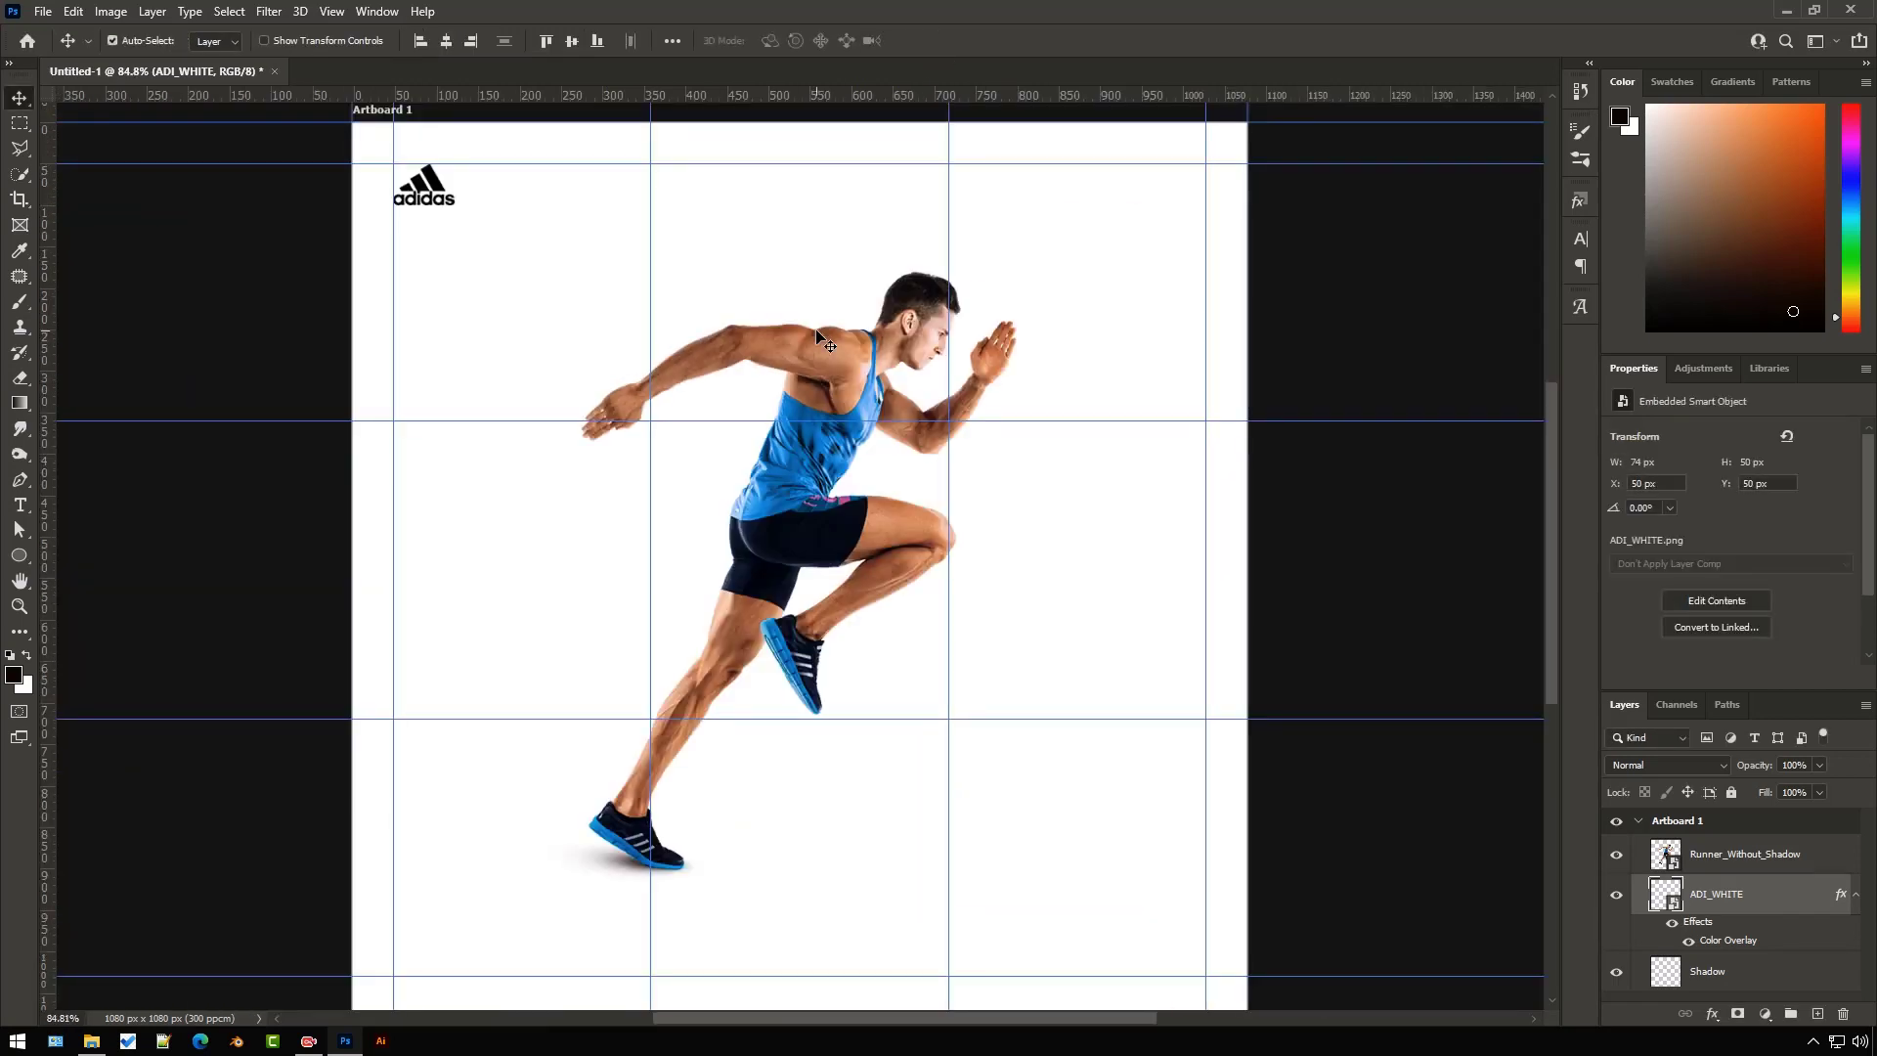
- Move the ADI_WHITE layer above the runner, and group the Runner_Without_Shadow and Shadow layers as "Image"
scroll(850, 352, down, 2)
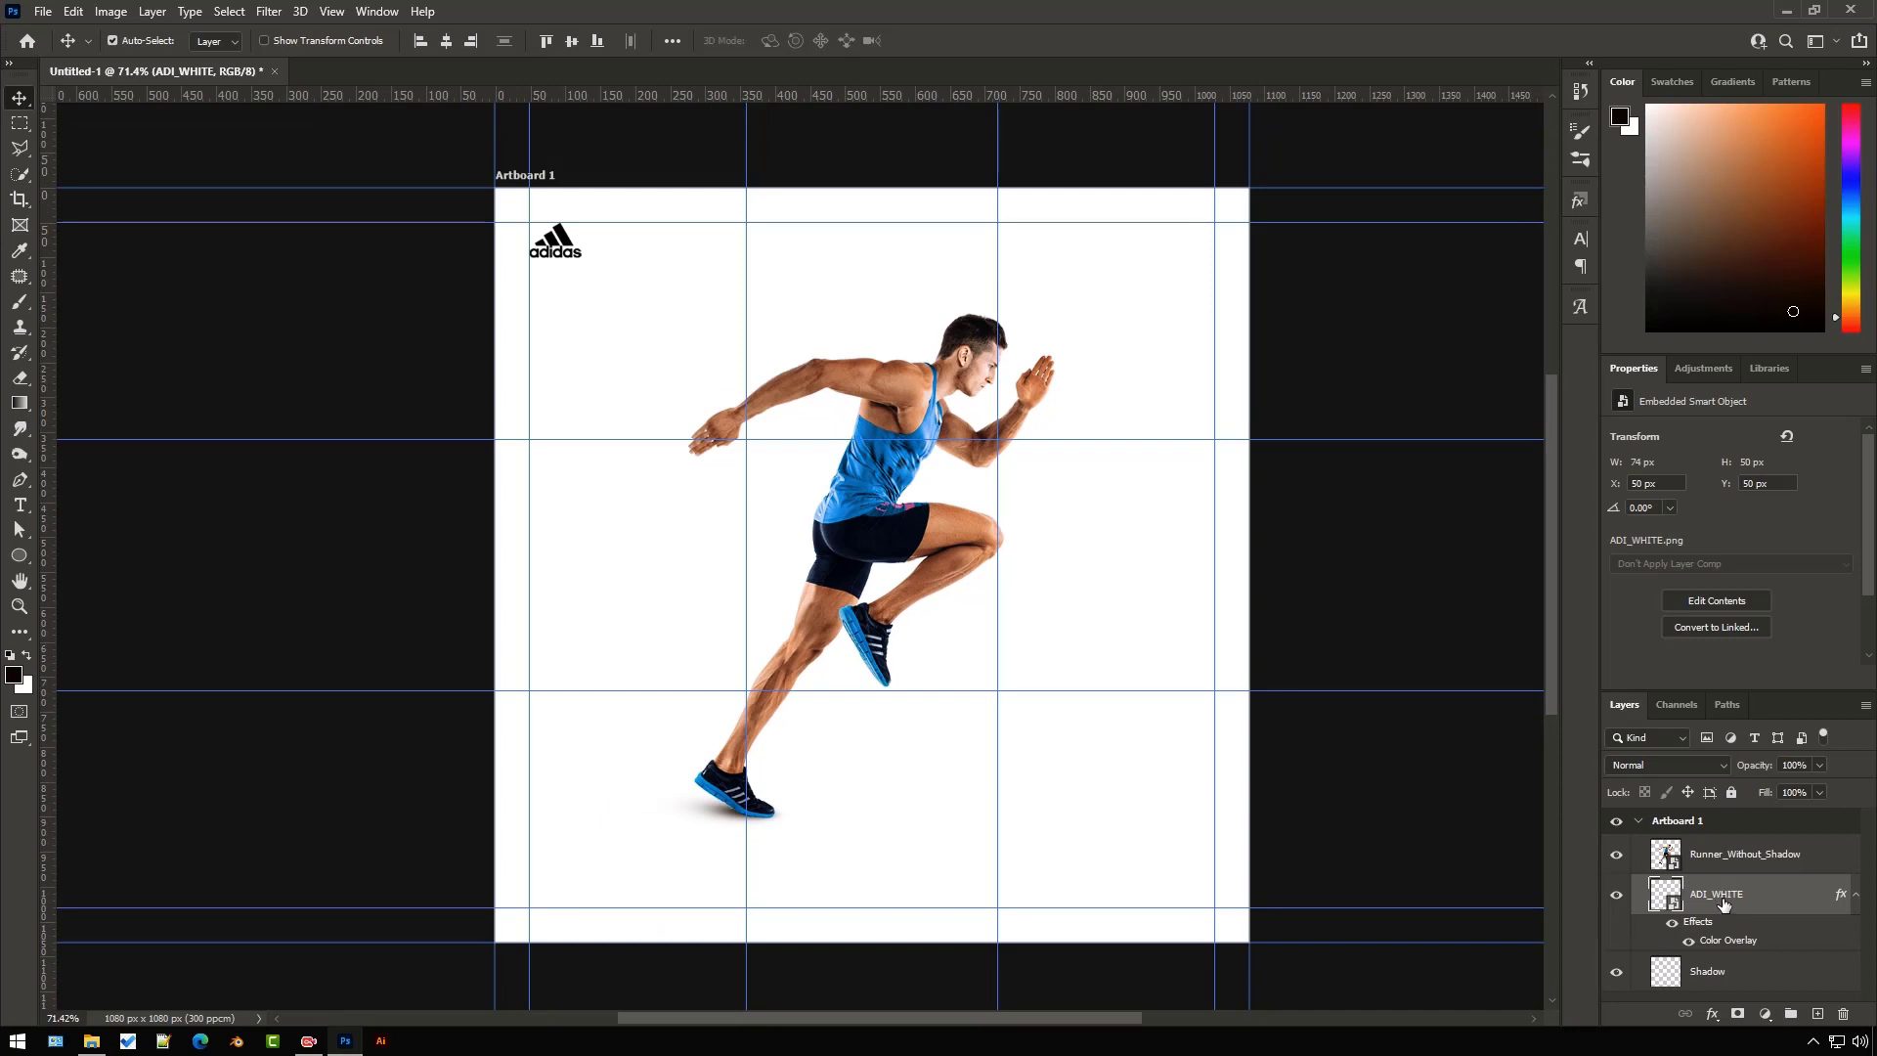
drag(1720, 899, 1726, 848)
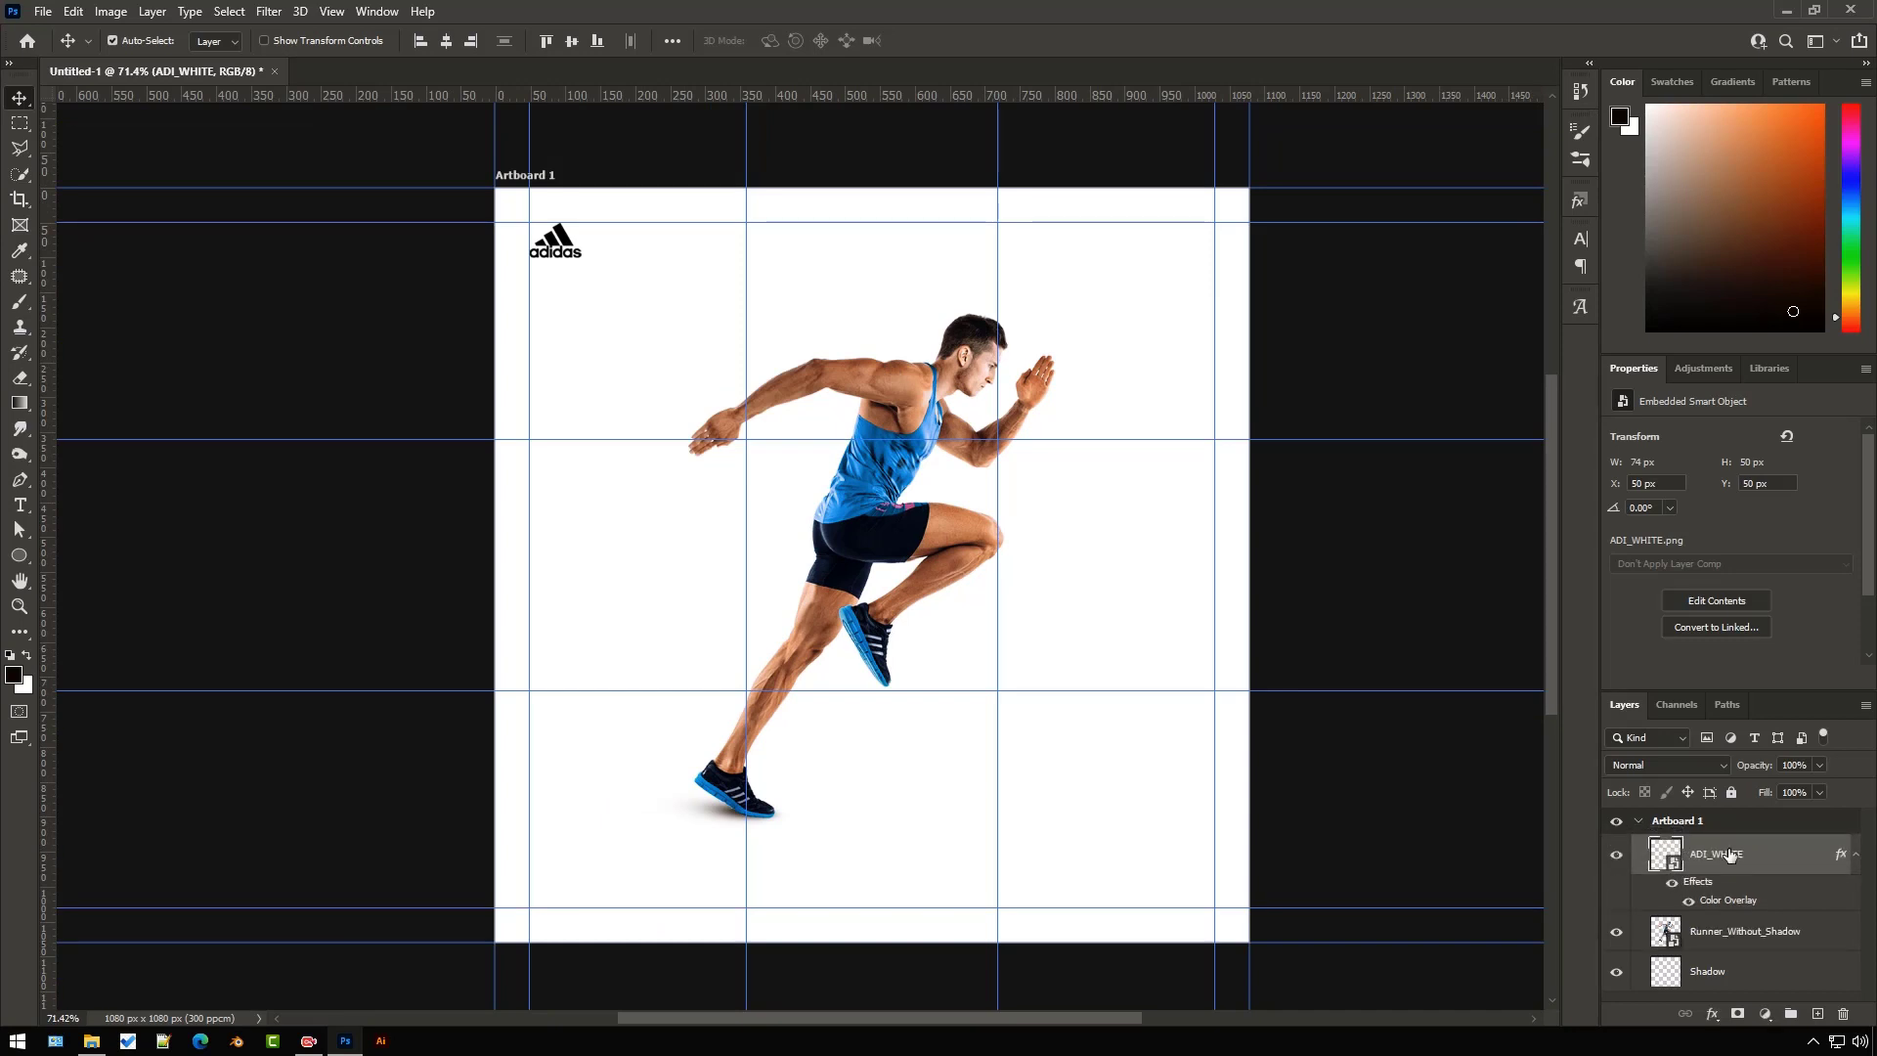
click(1728, 940)
shift+click(1736, 973)
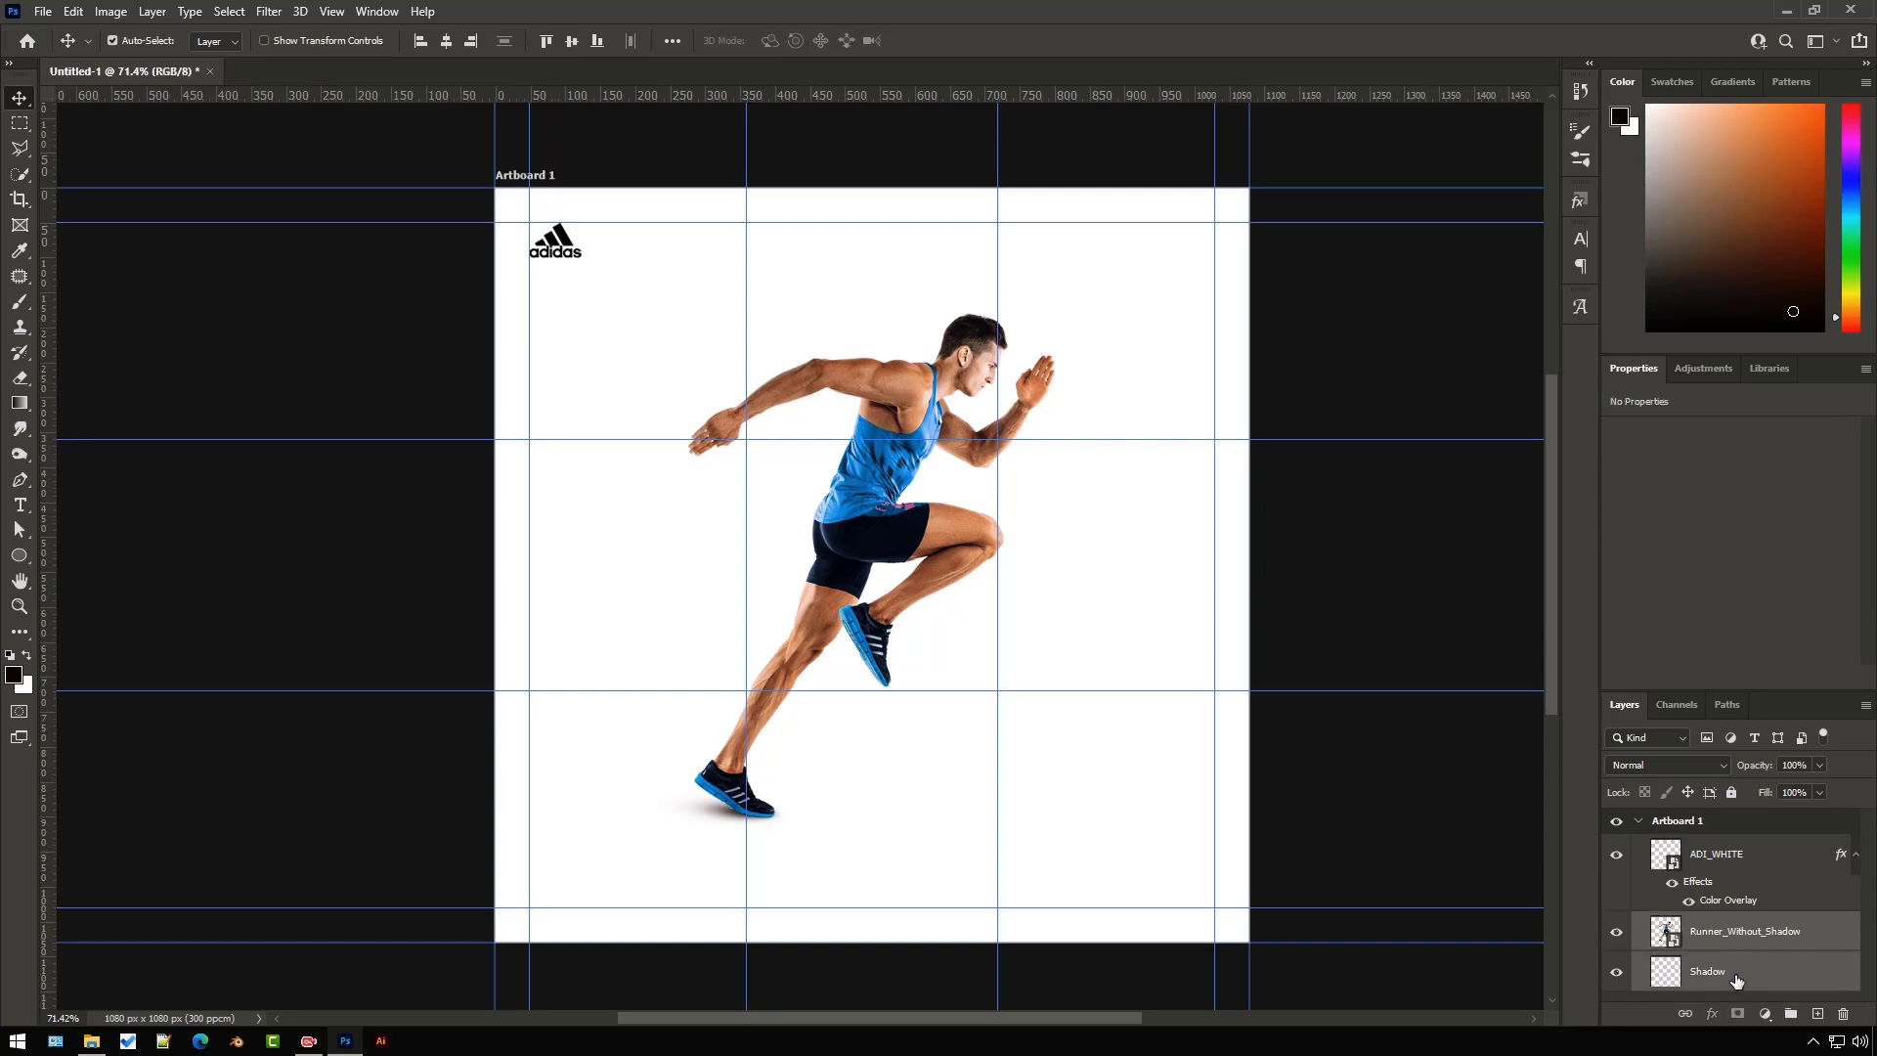
key(ctrl+g)
double_click(1706, 924)
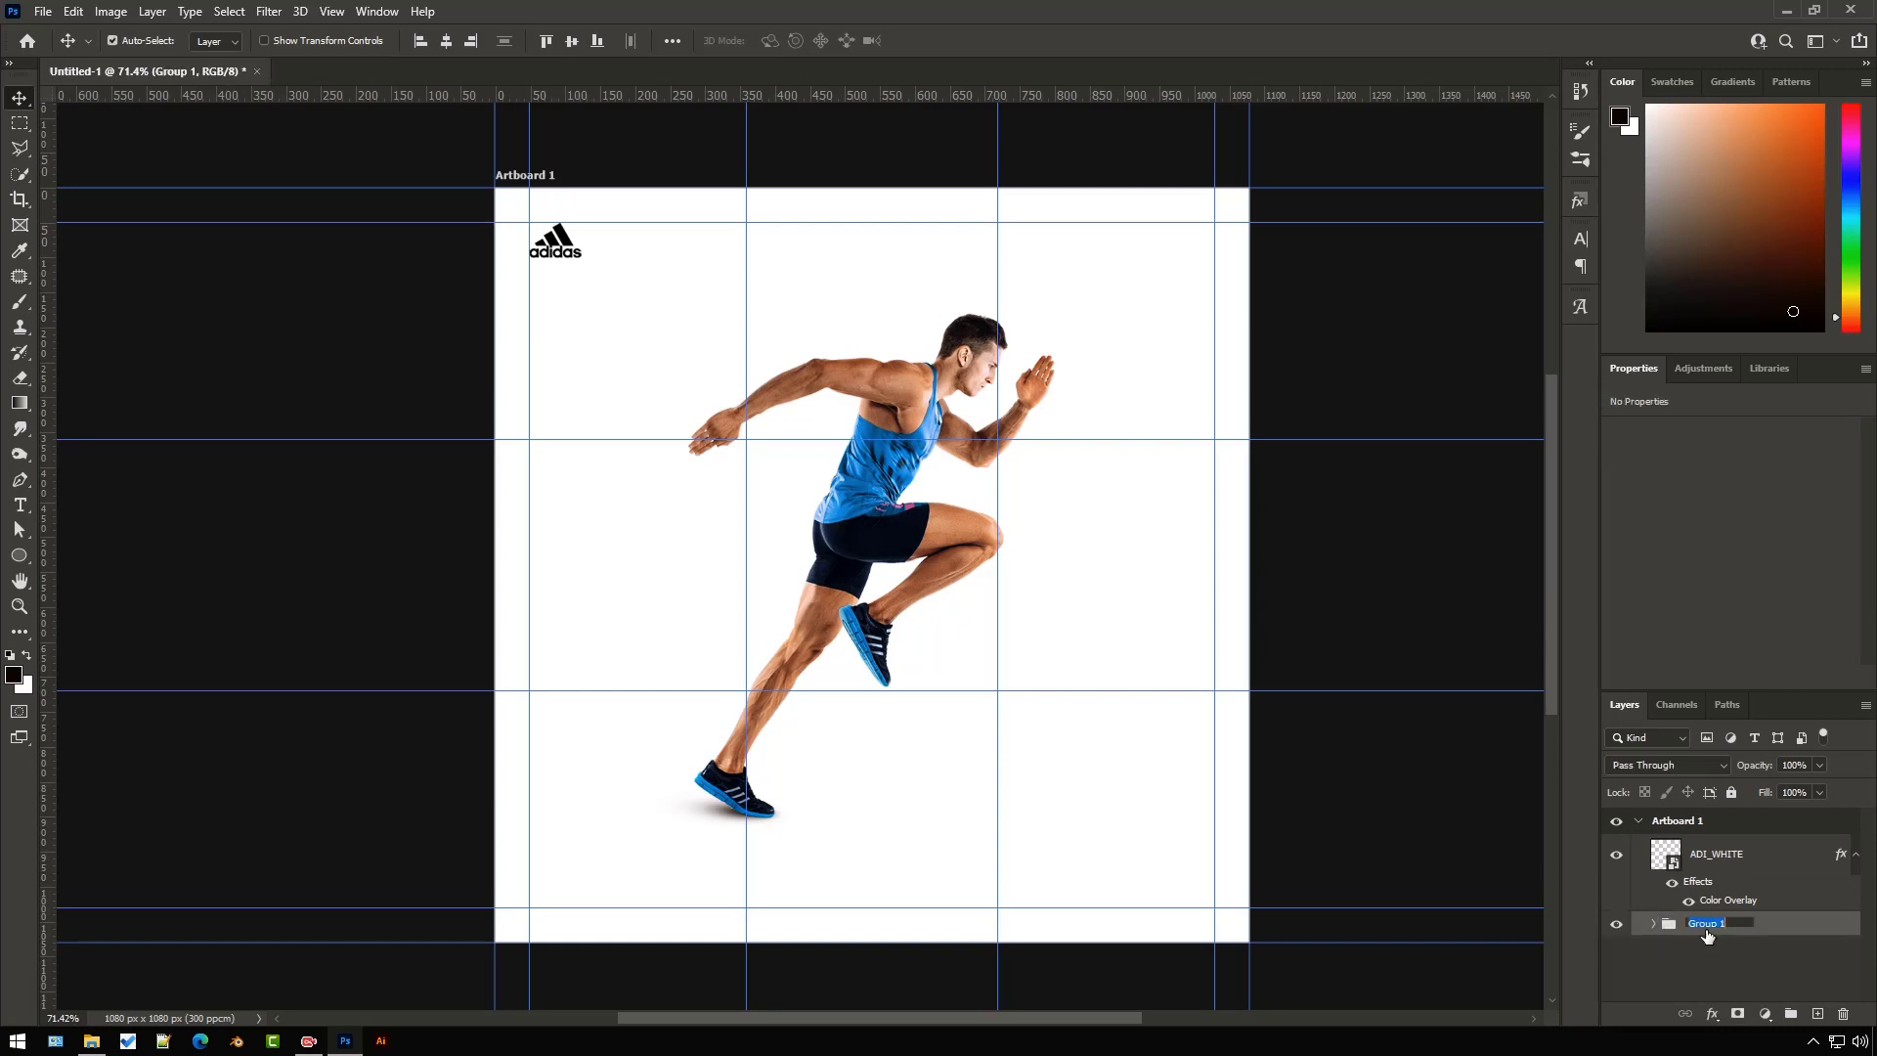
text(Image)
key(Return)
- Add the text "Run" in VoxWide-BoldItalic at 6 pt between the logo and the runner's rear arm
click(21, 504)
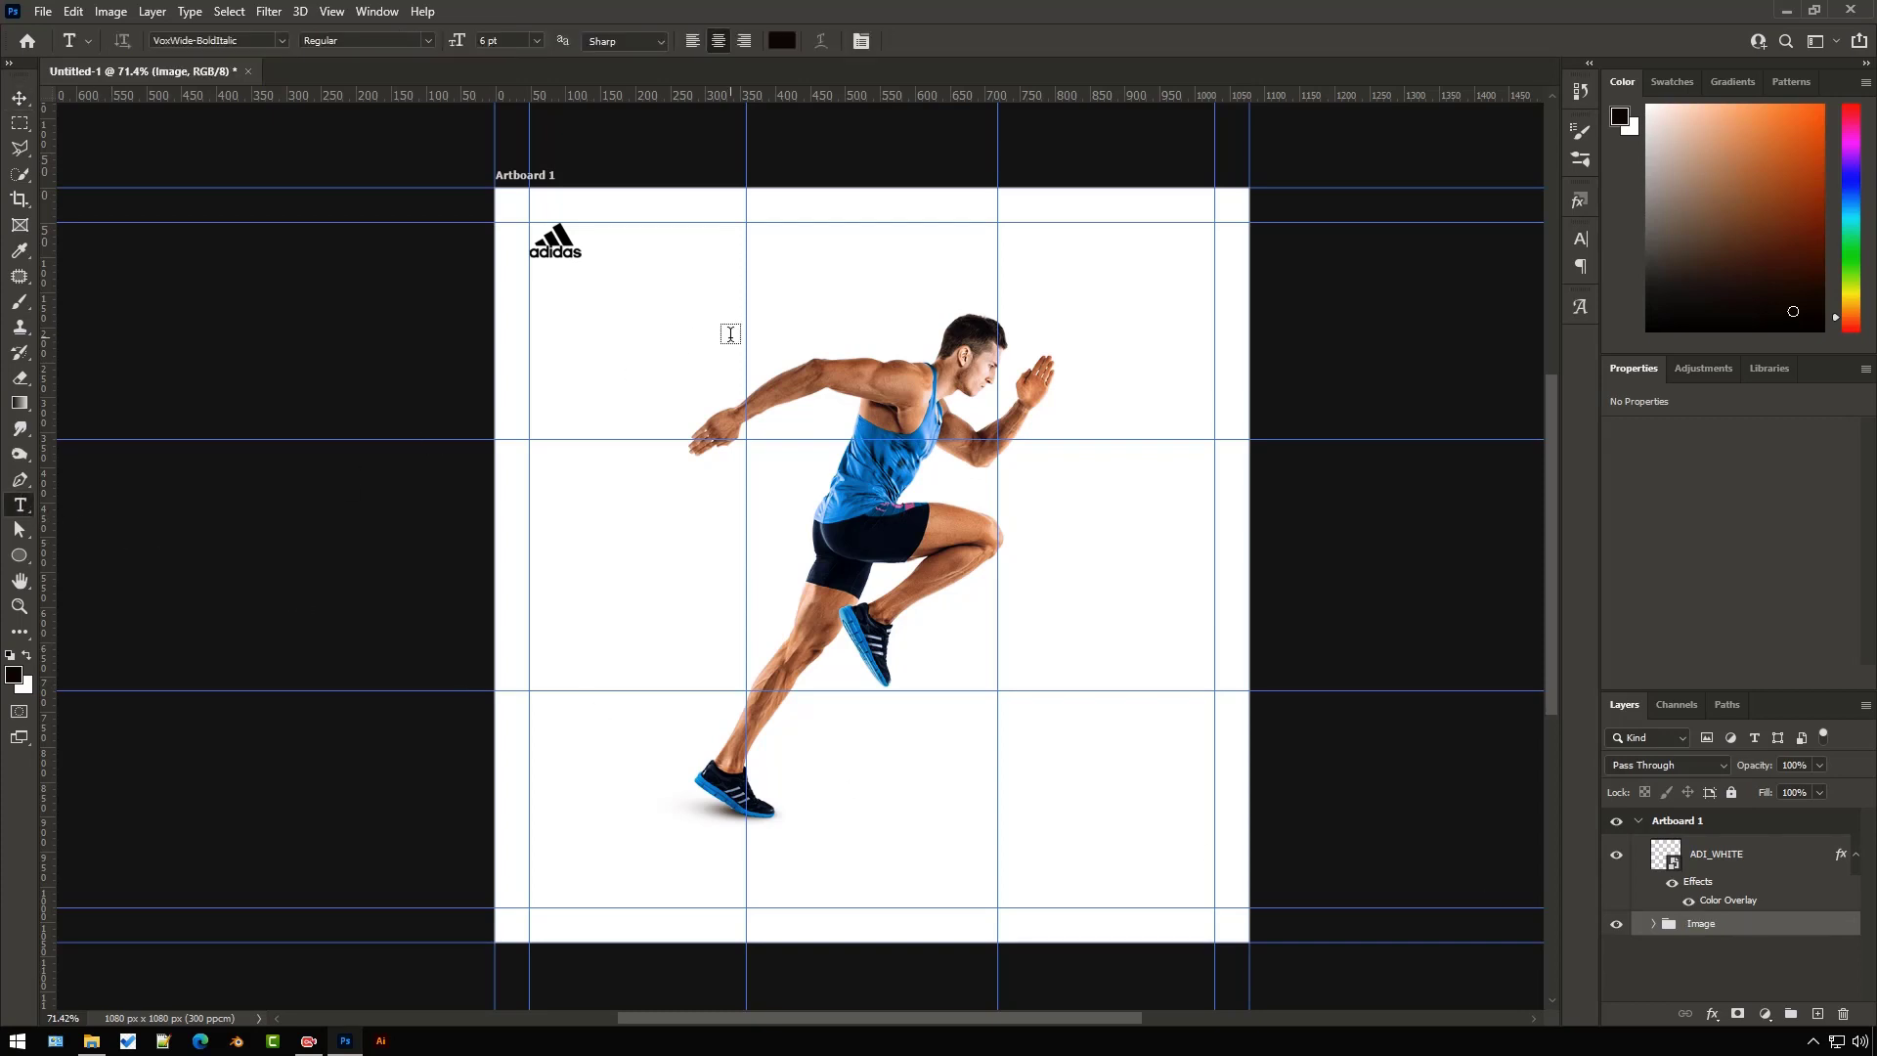
click(729, 327)
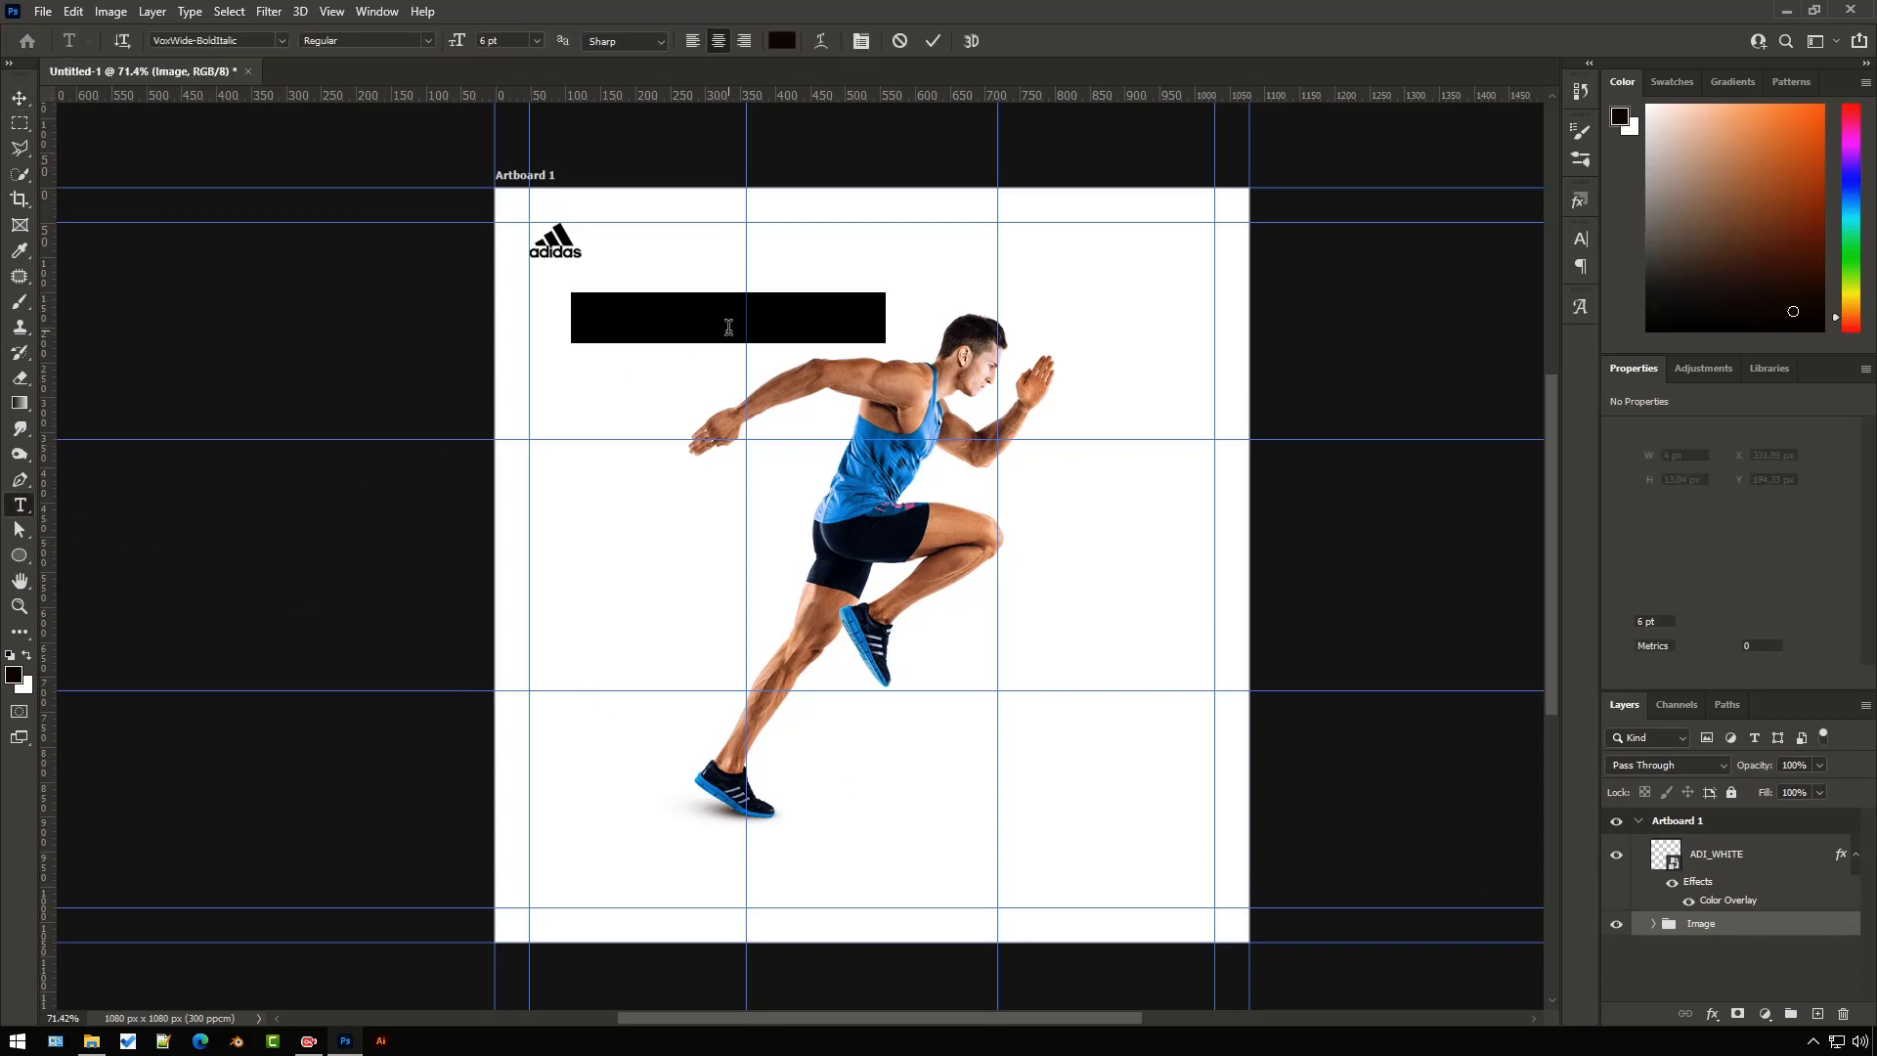
text(Run)
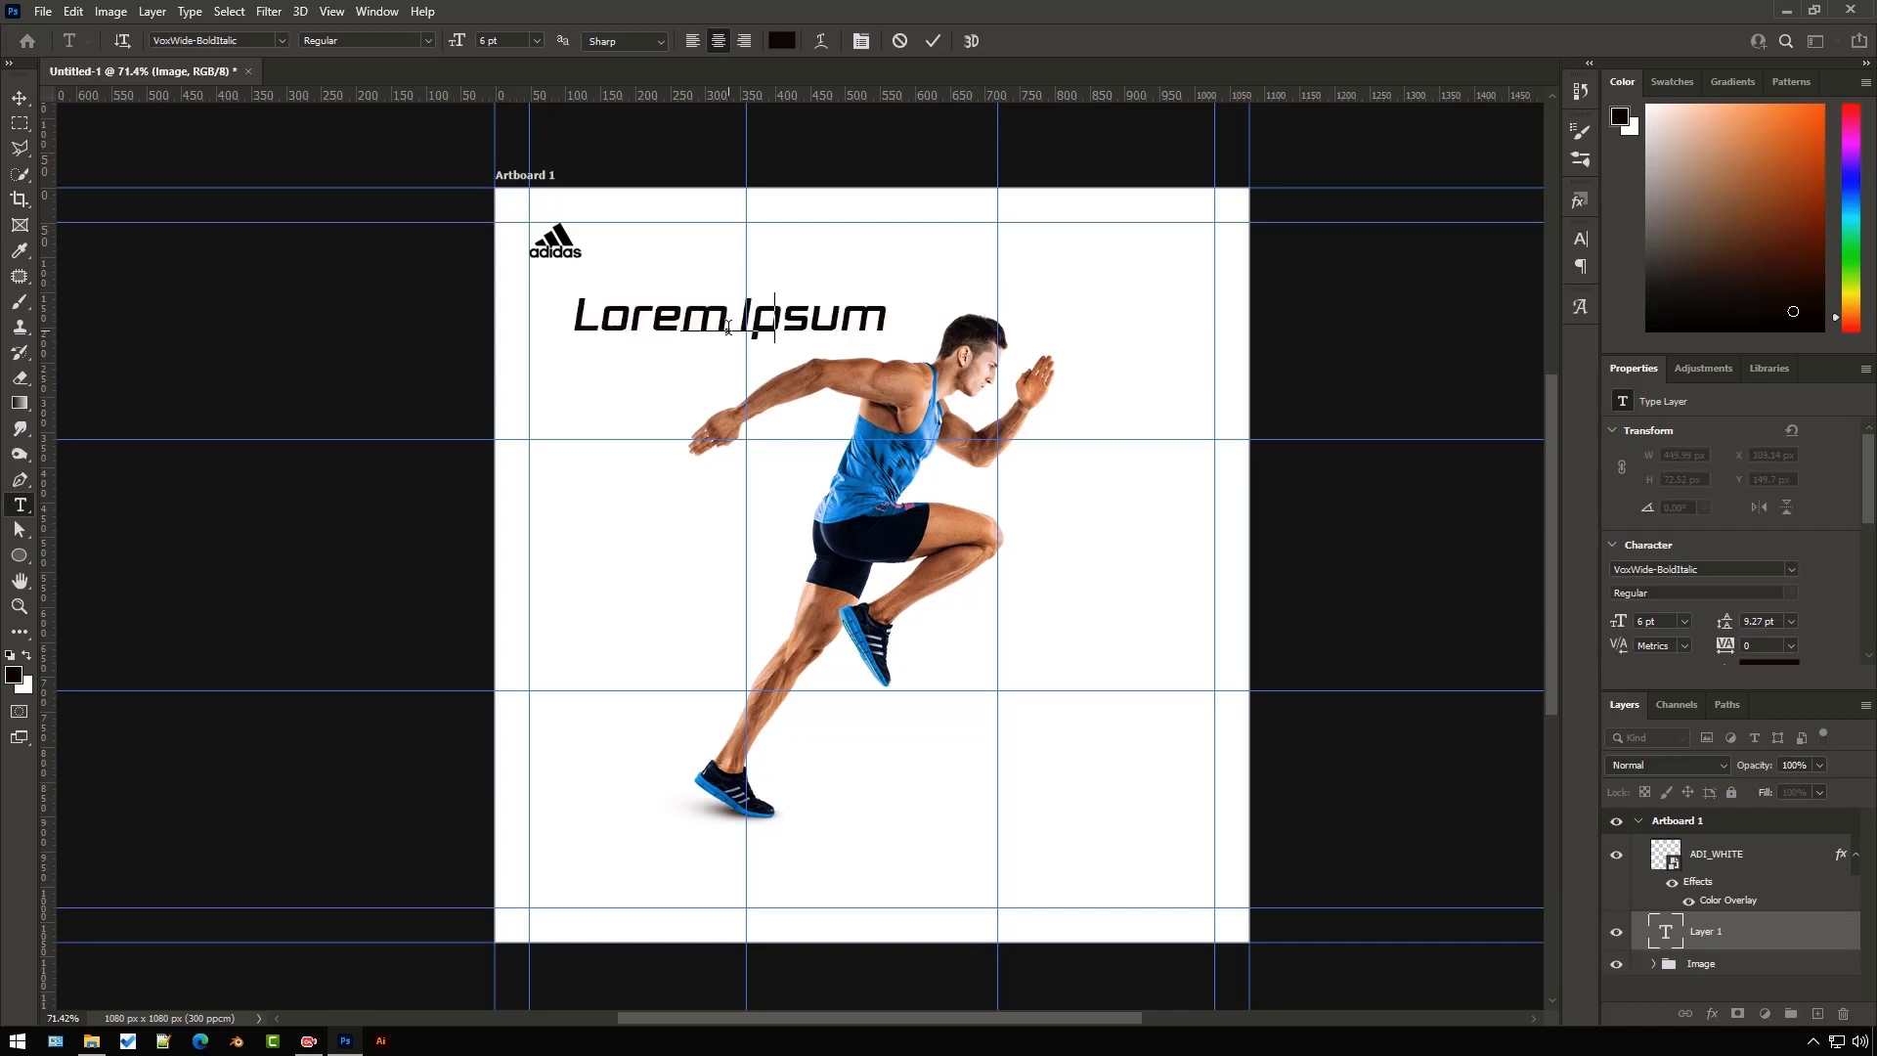
click(933, 42)
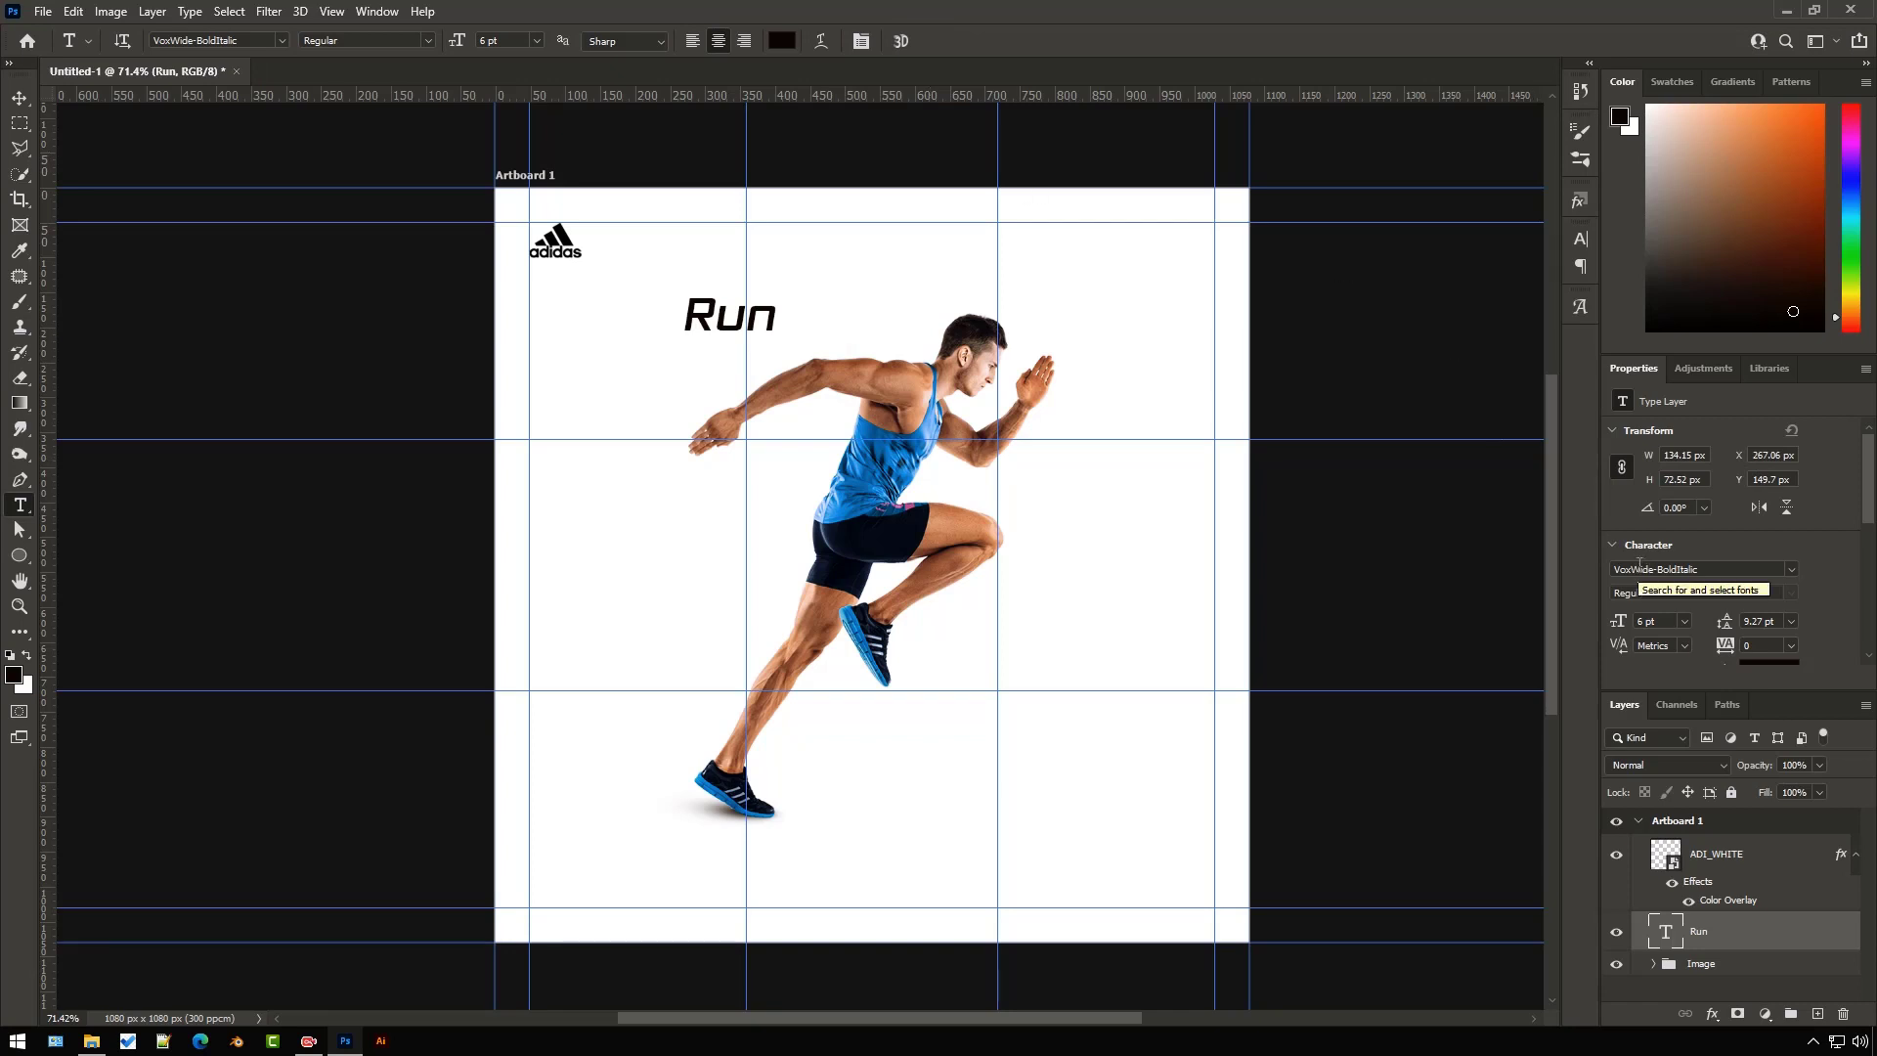
key(v)
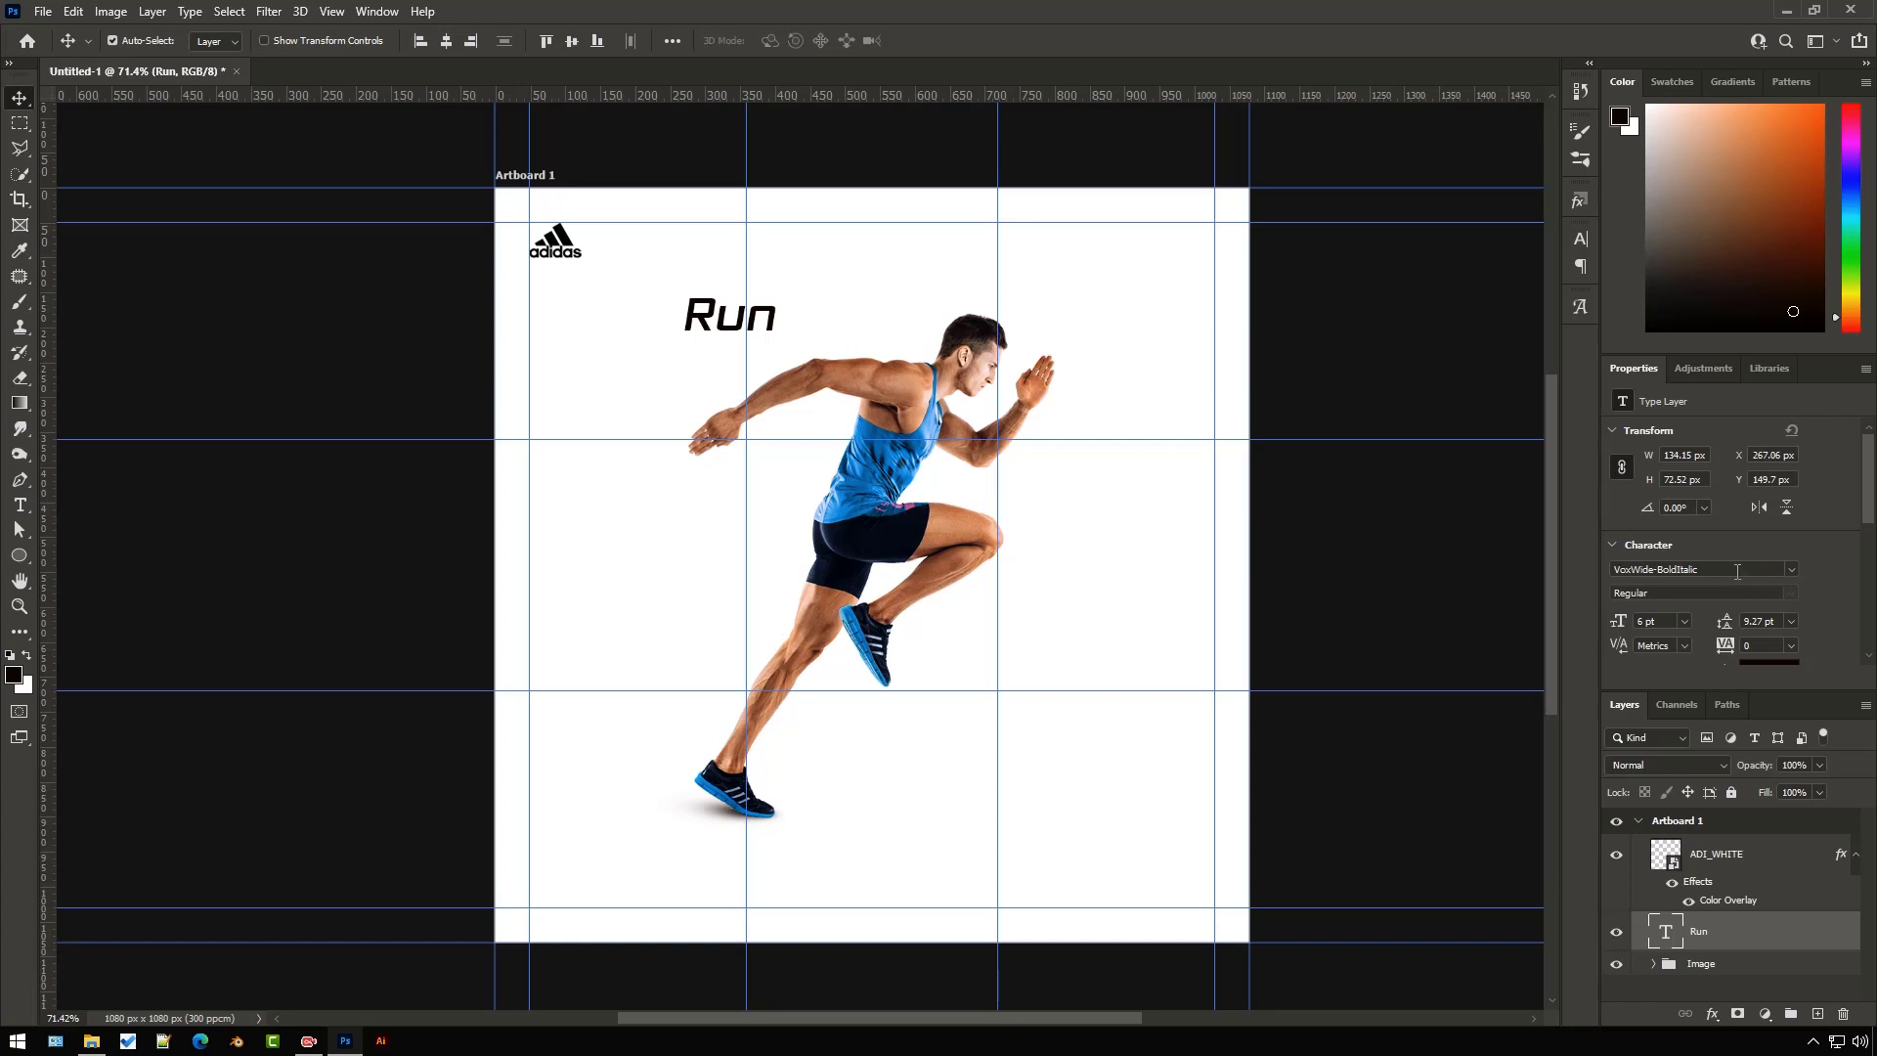
- Set the "Run" text's font size to 16 pt and its tracking to -50
click(1683, 624)
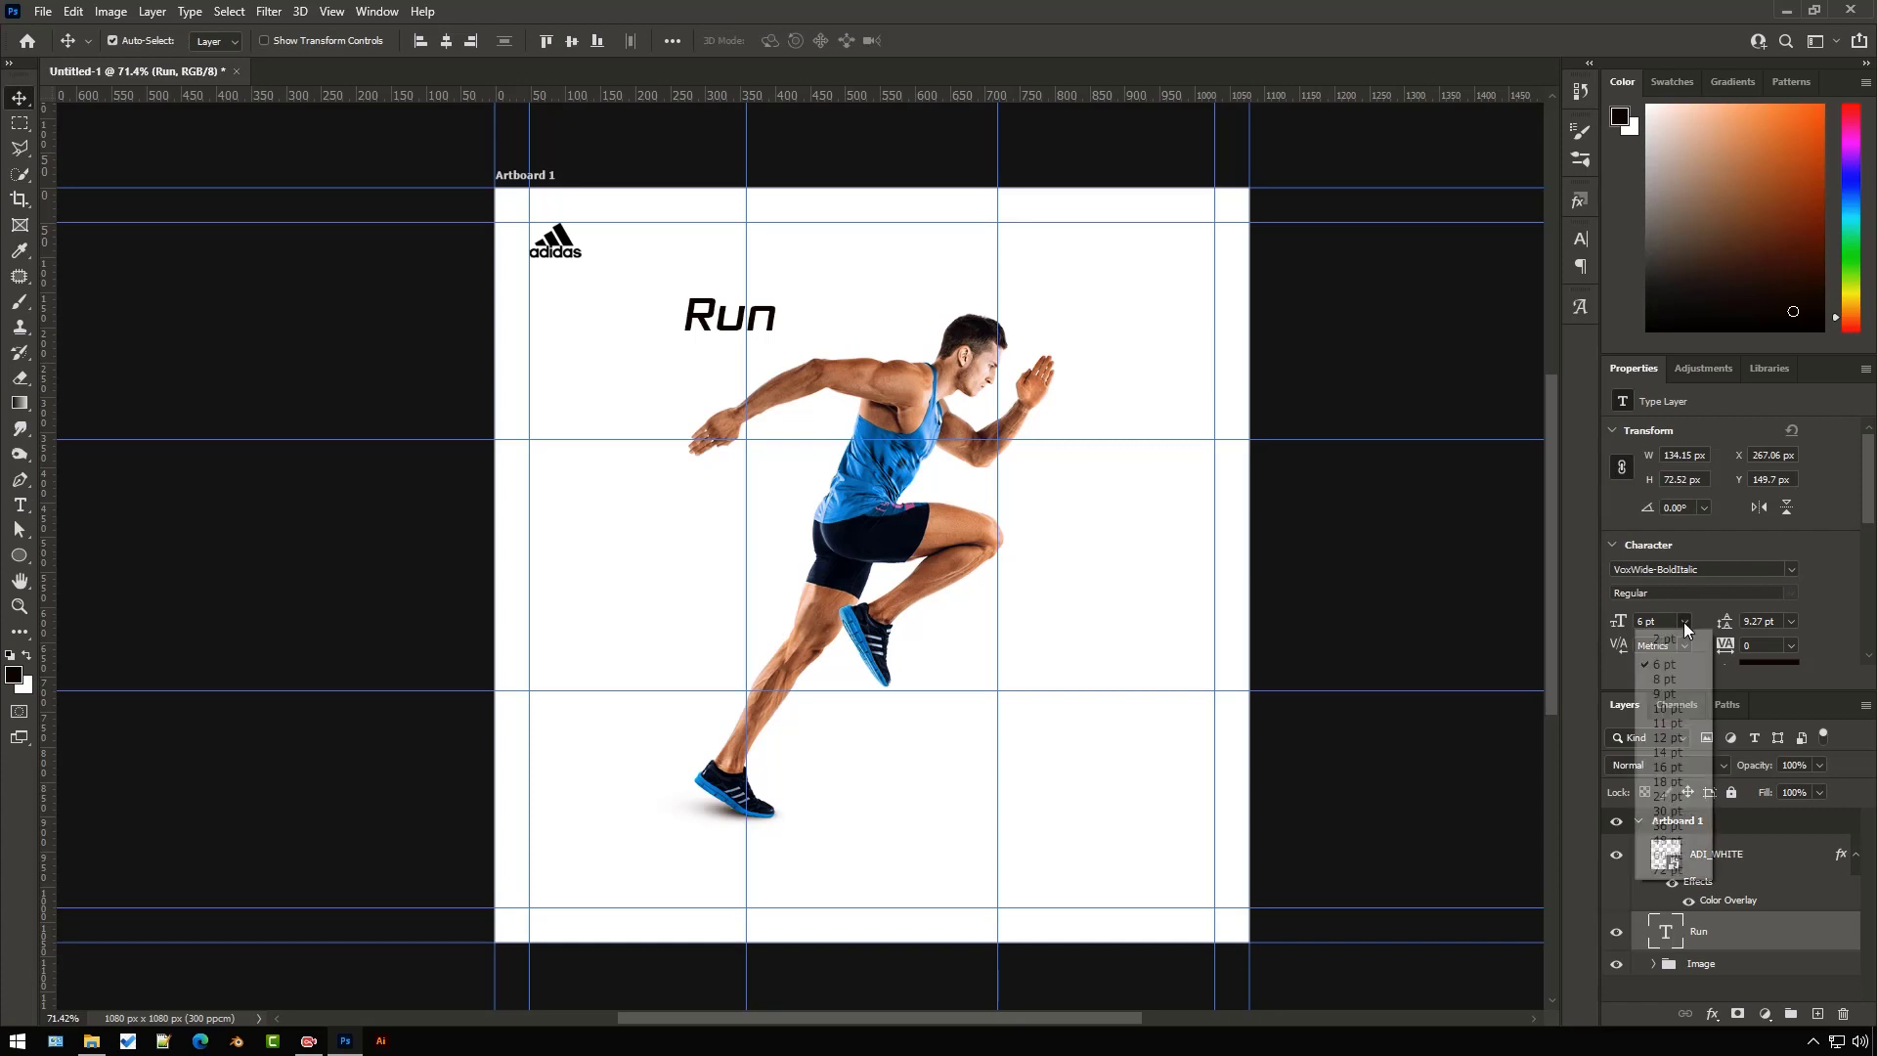
click(1667, 766)
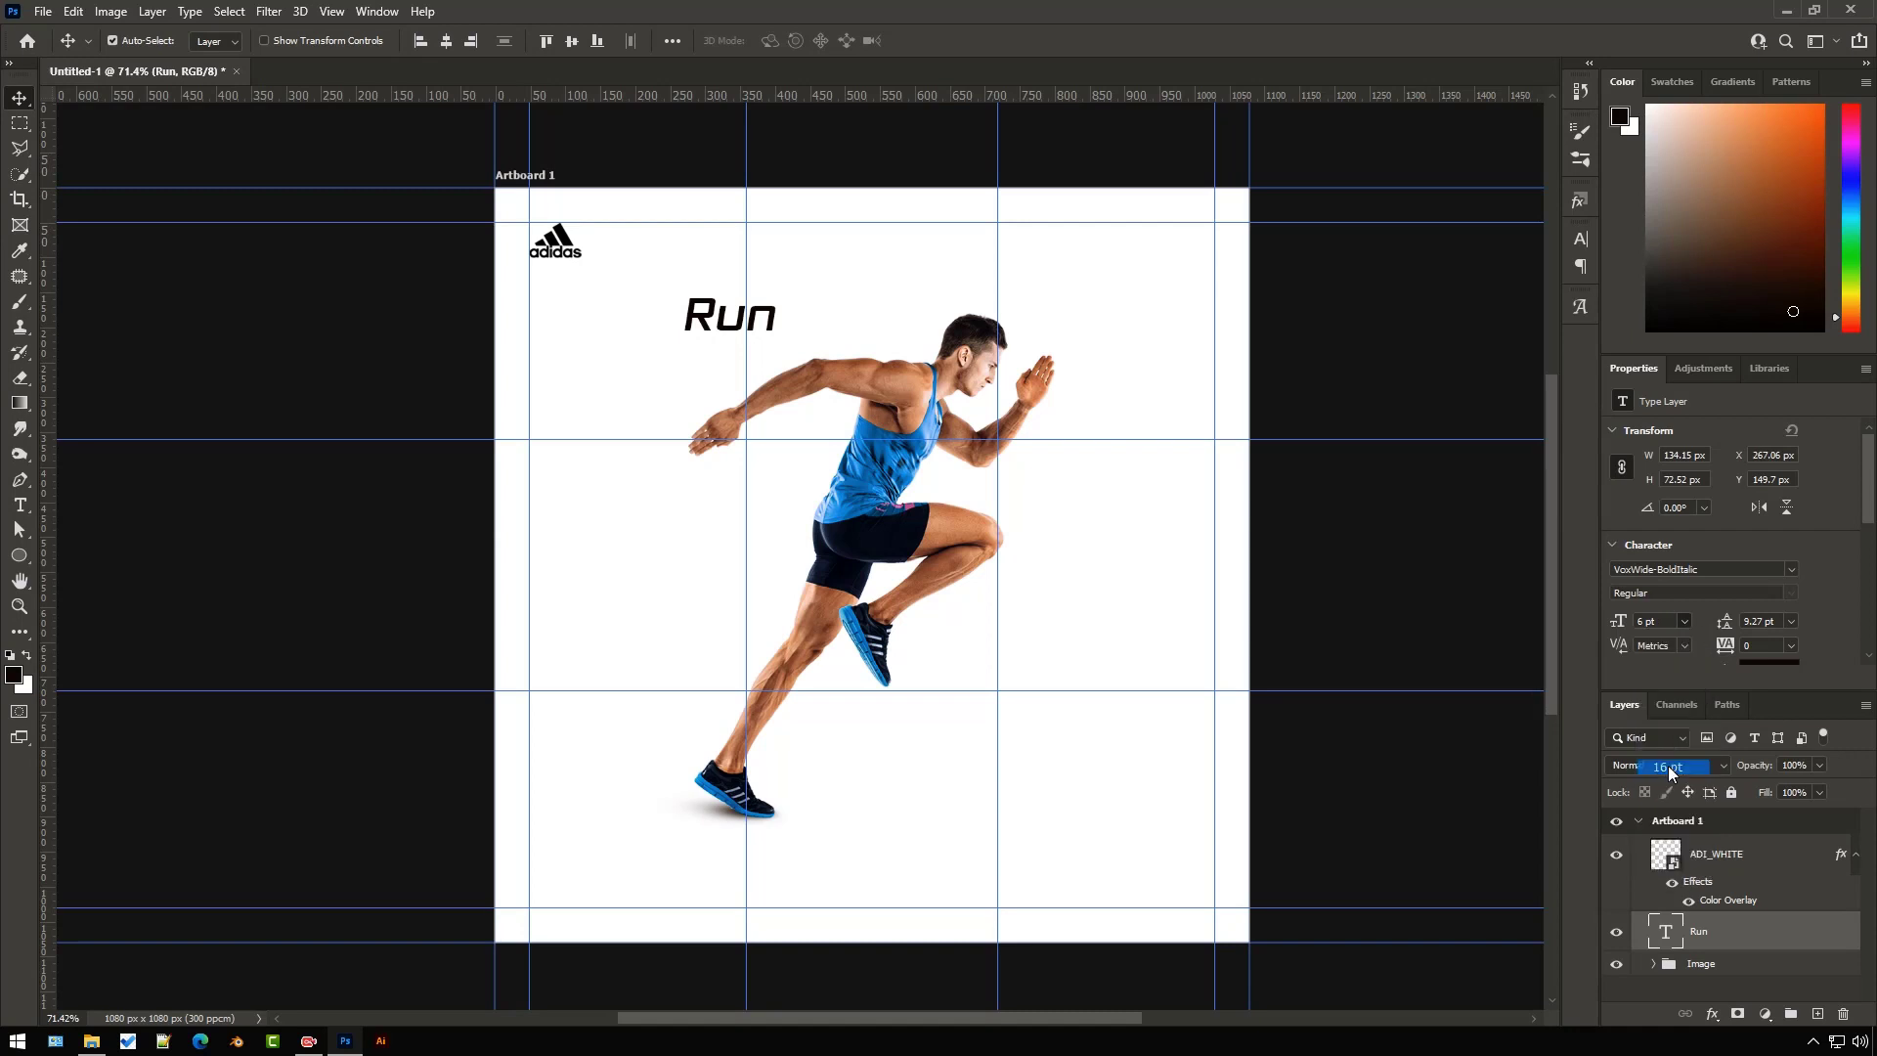
click(1789, 646)
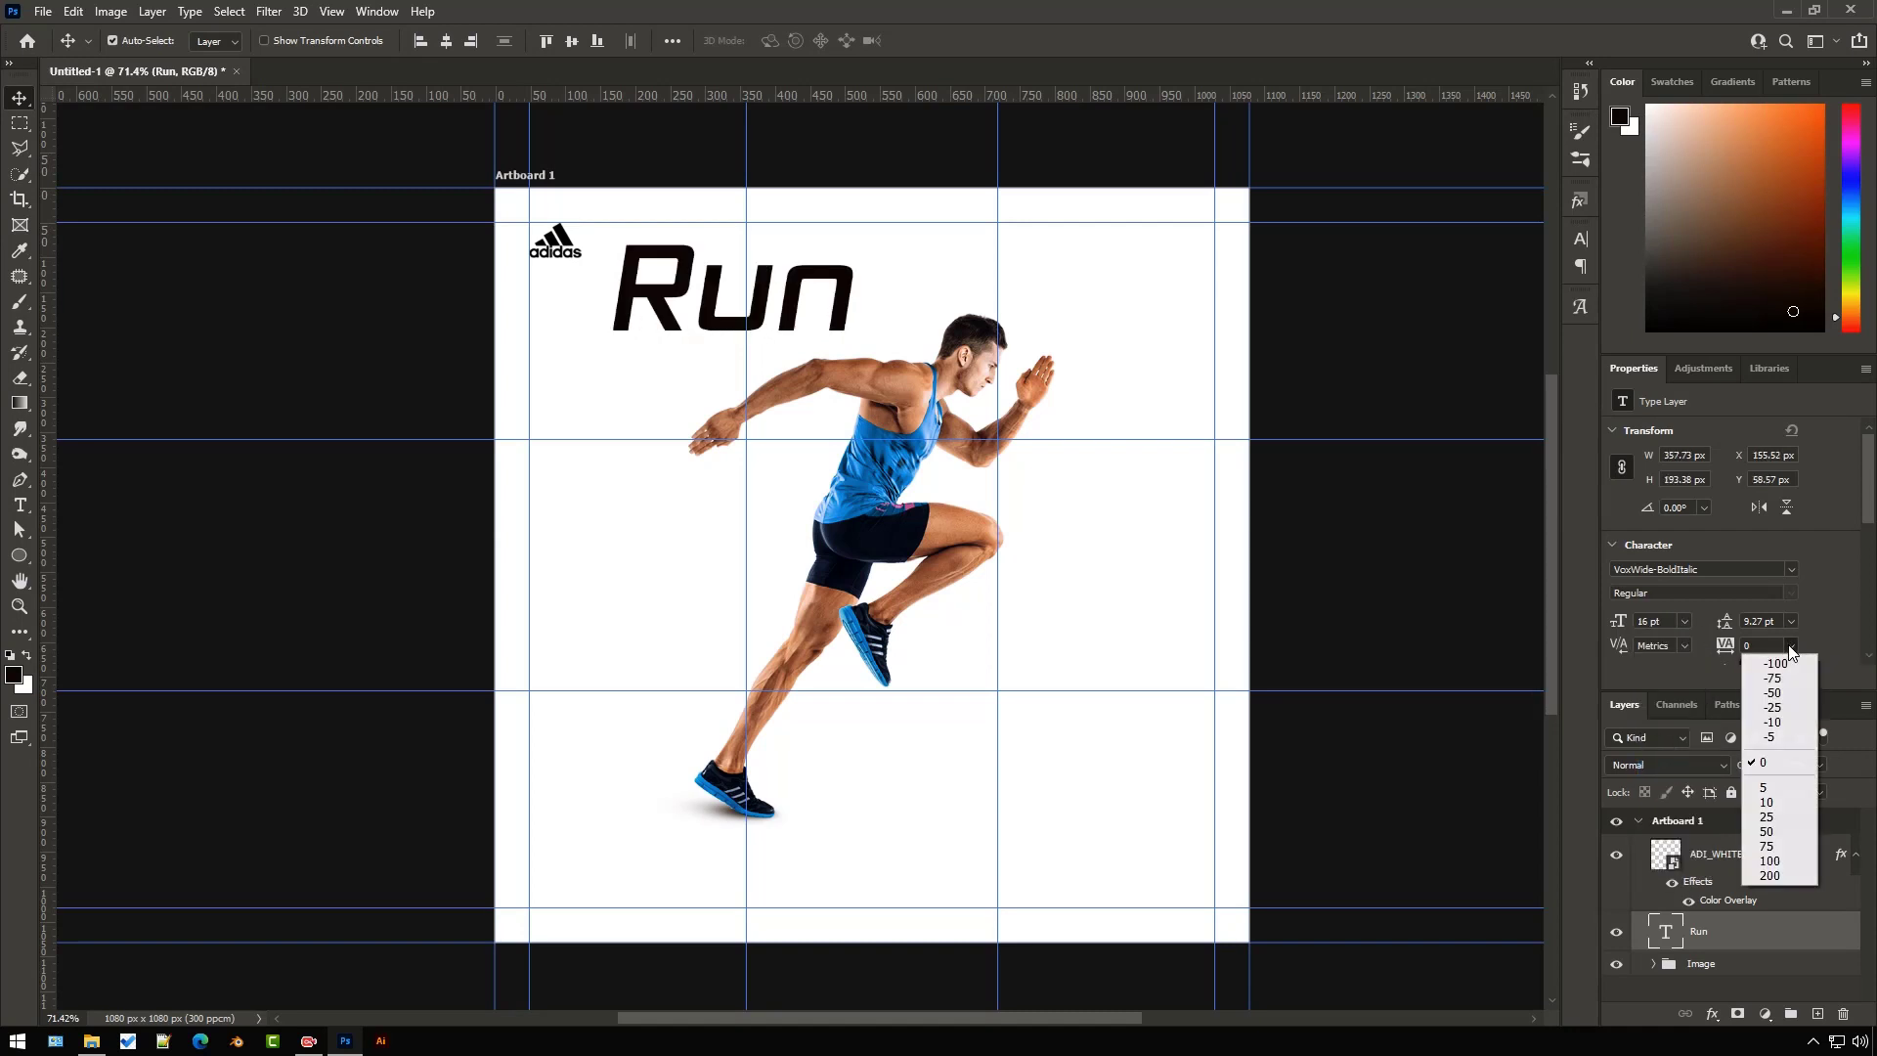
click(1797, 696)
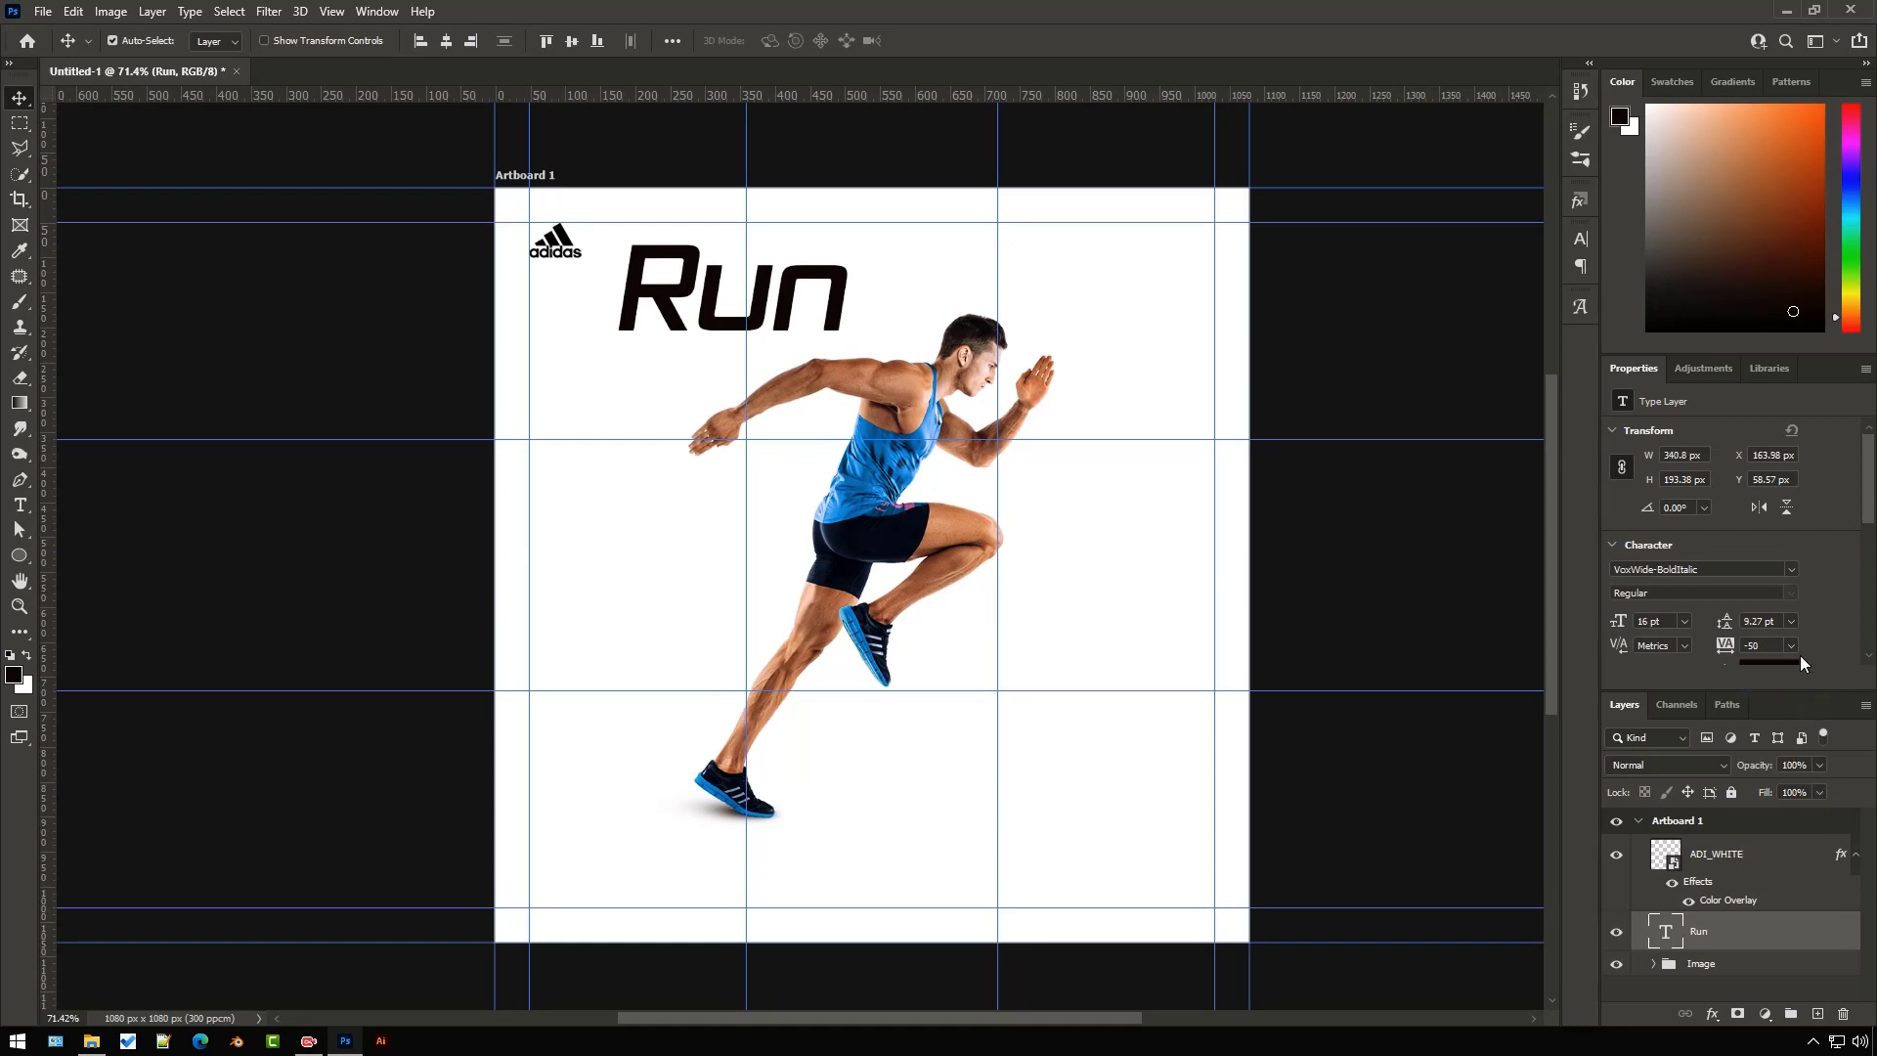
- Color the "Run" text #2ea8e5 and move it against the left margin guide at about X 37 px, Y 215 px
scroll(1798, 655, down, 1)
click(1792, 653)
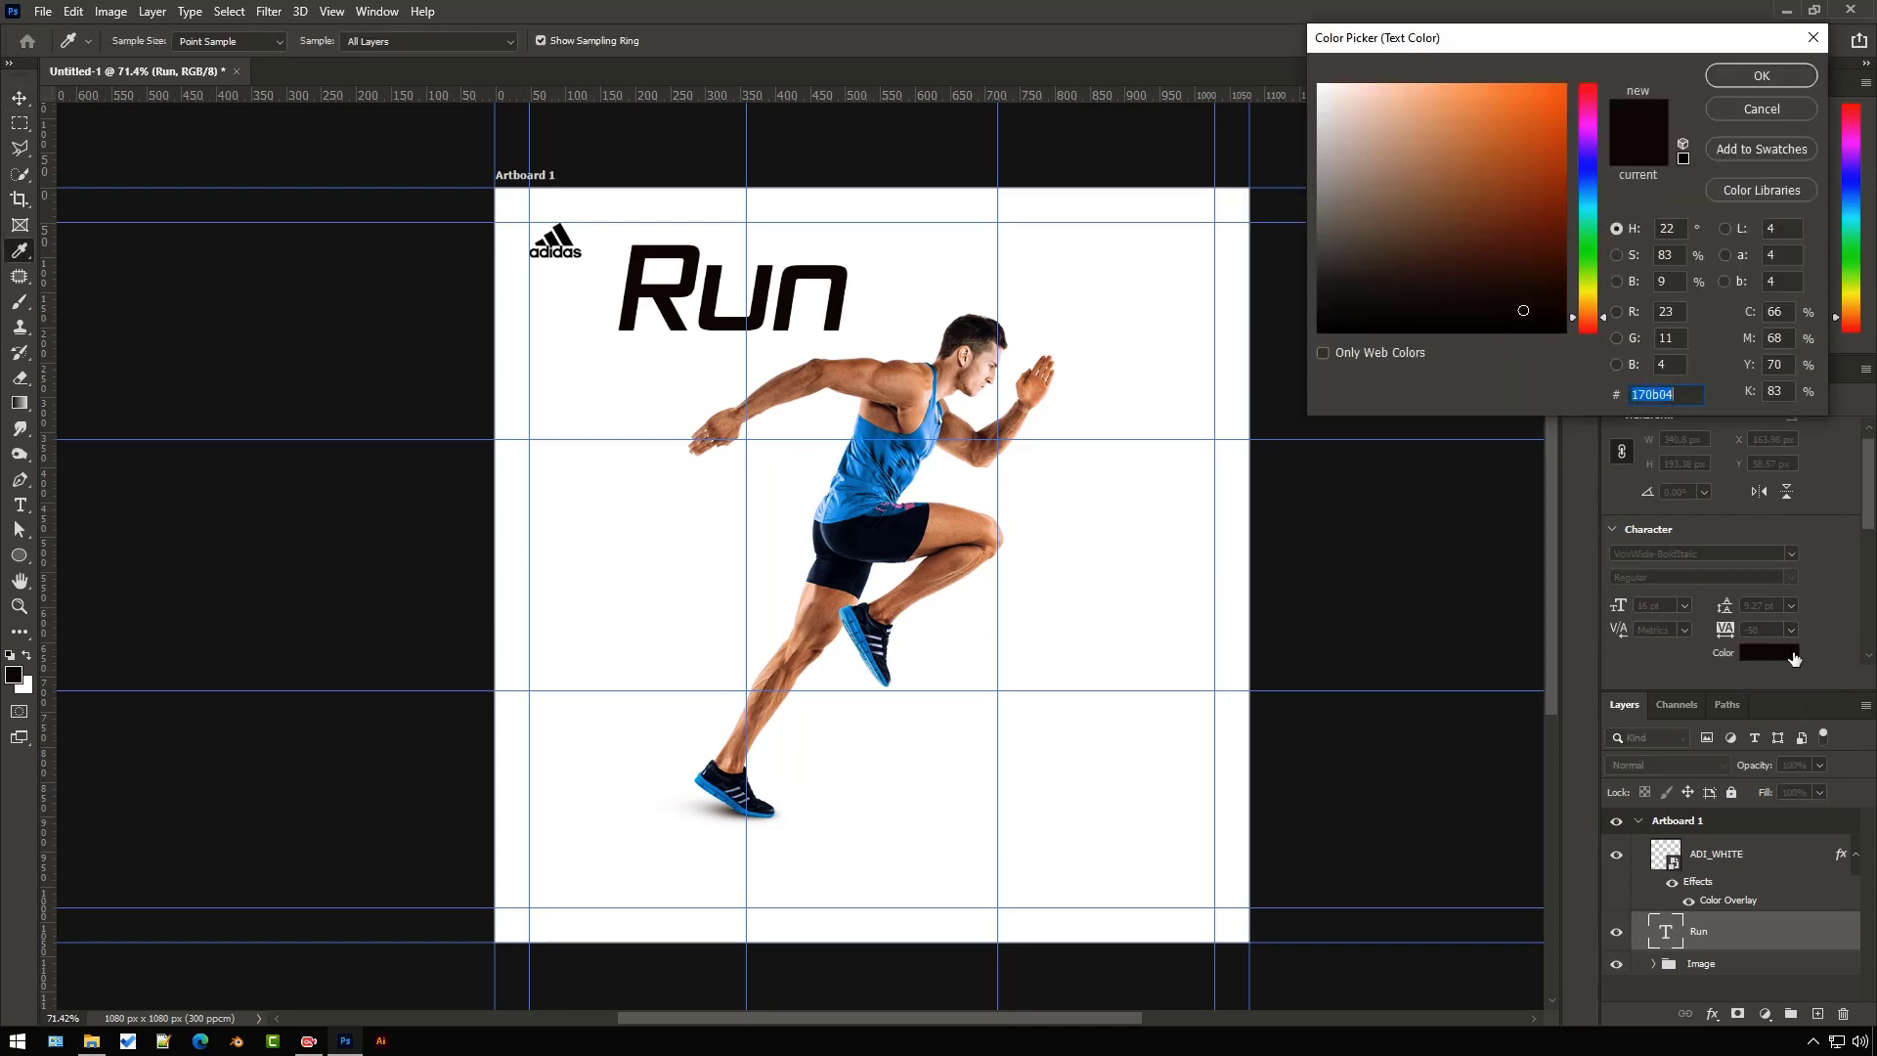
text(2)
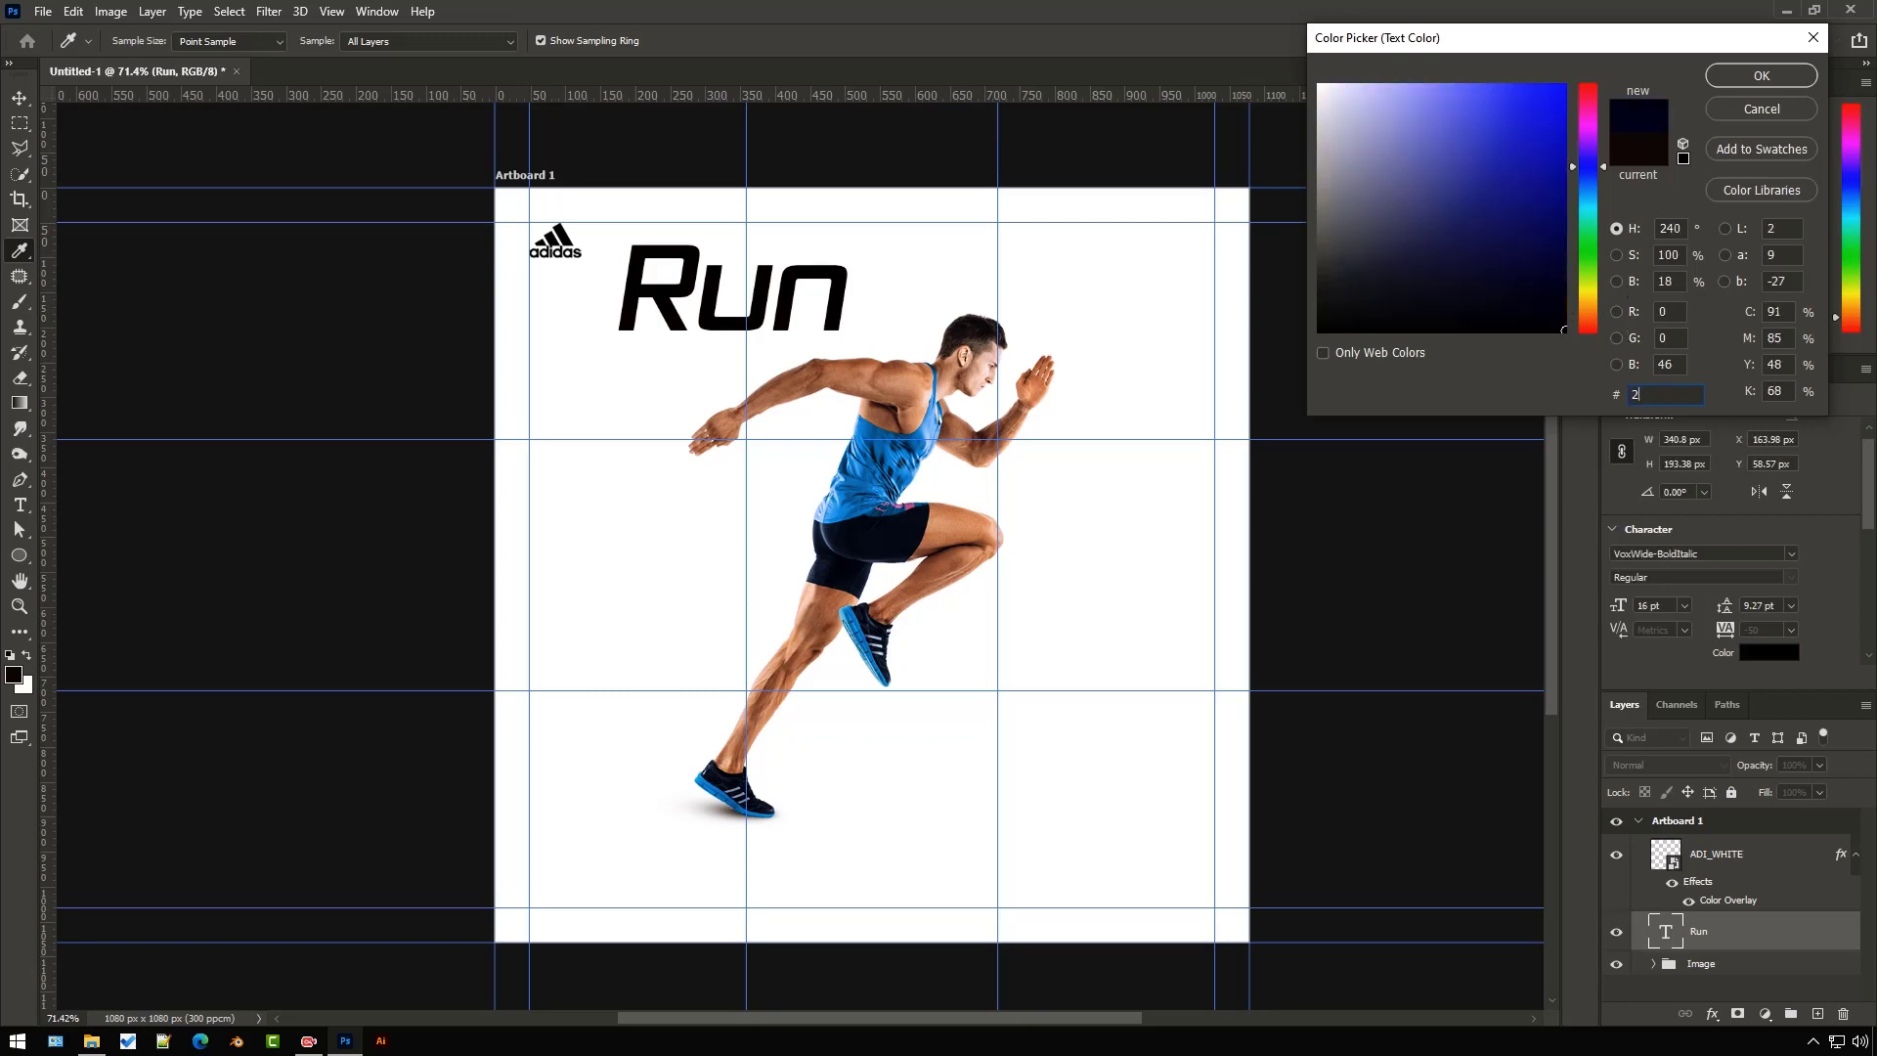
text(ea8e5)
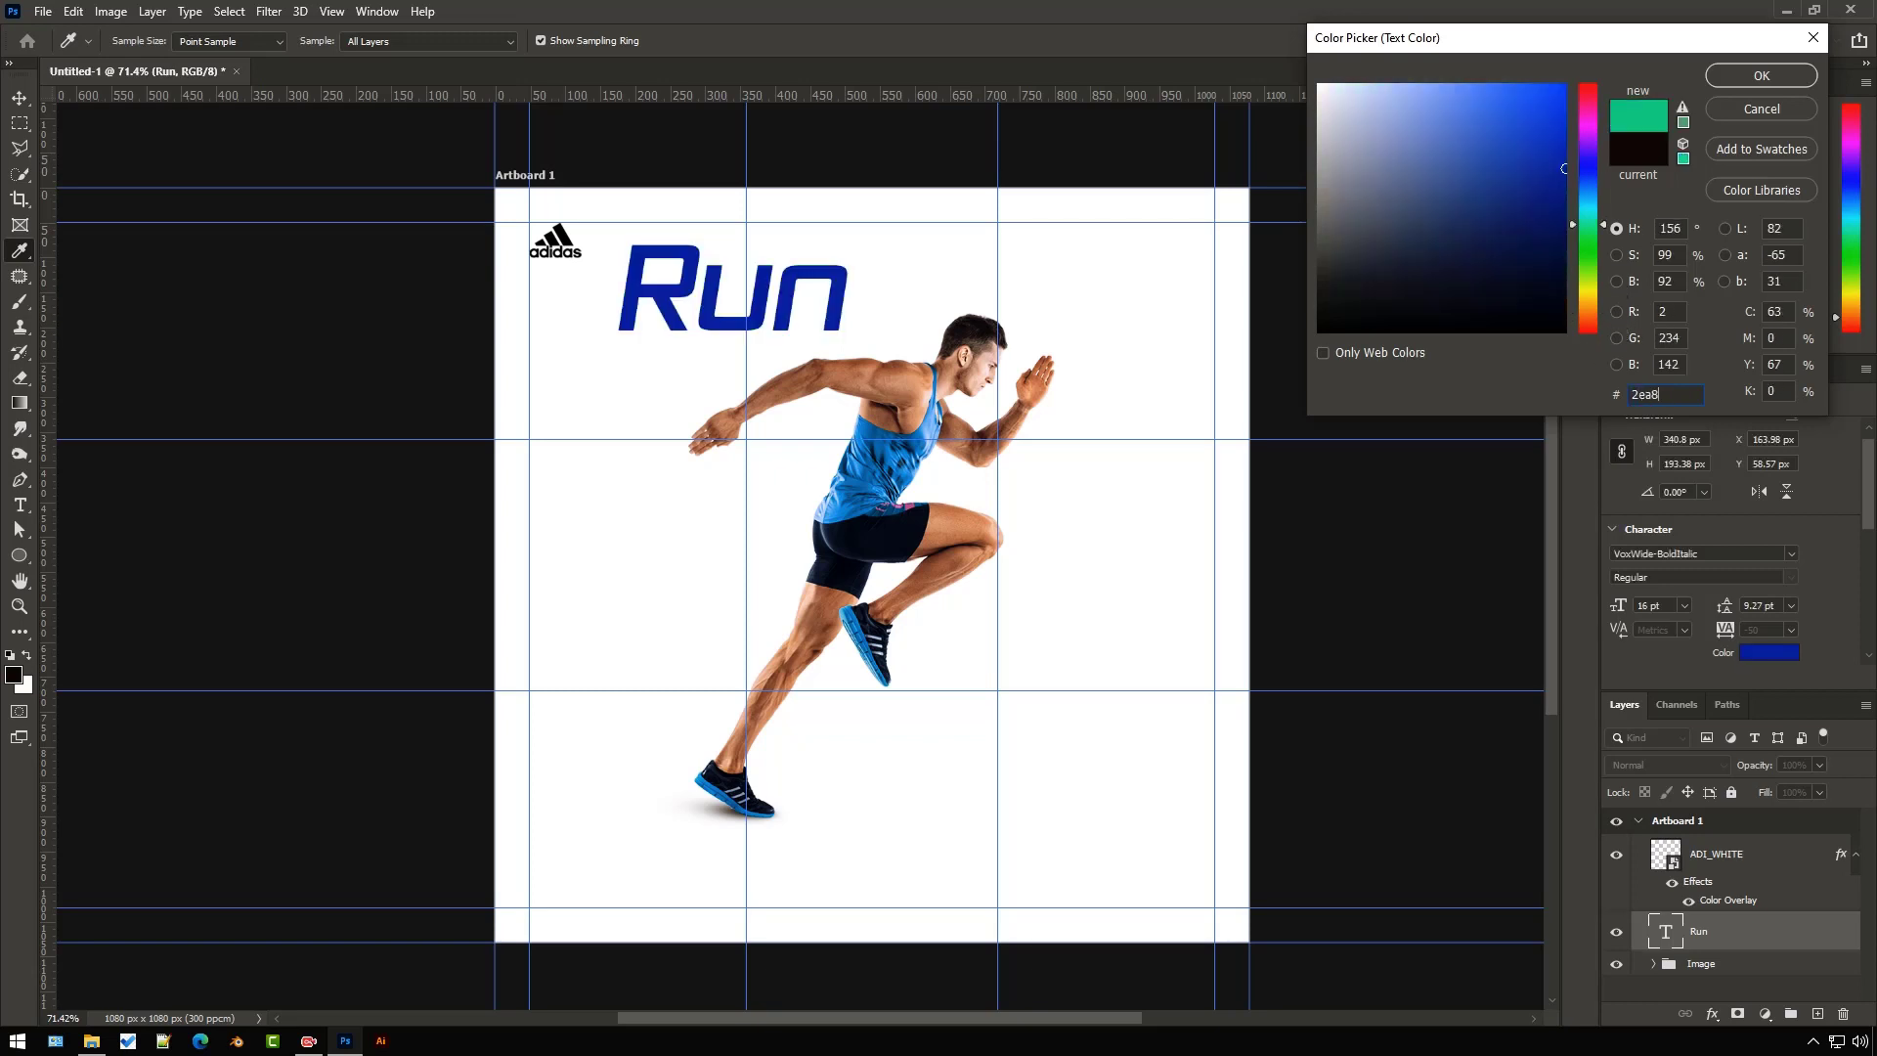
key(Return)
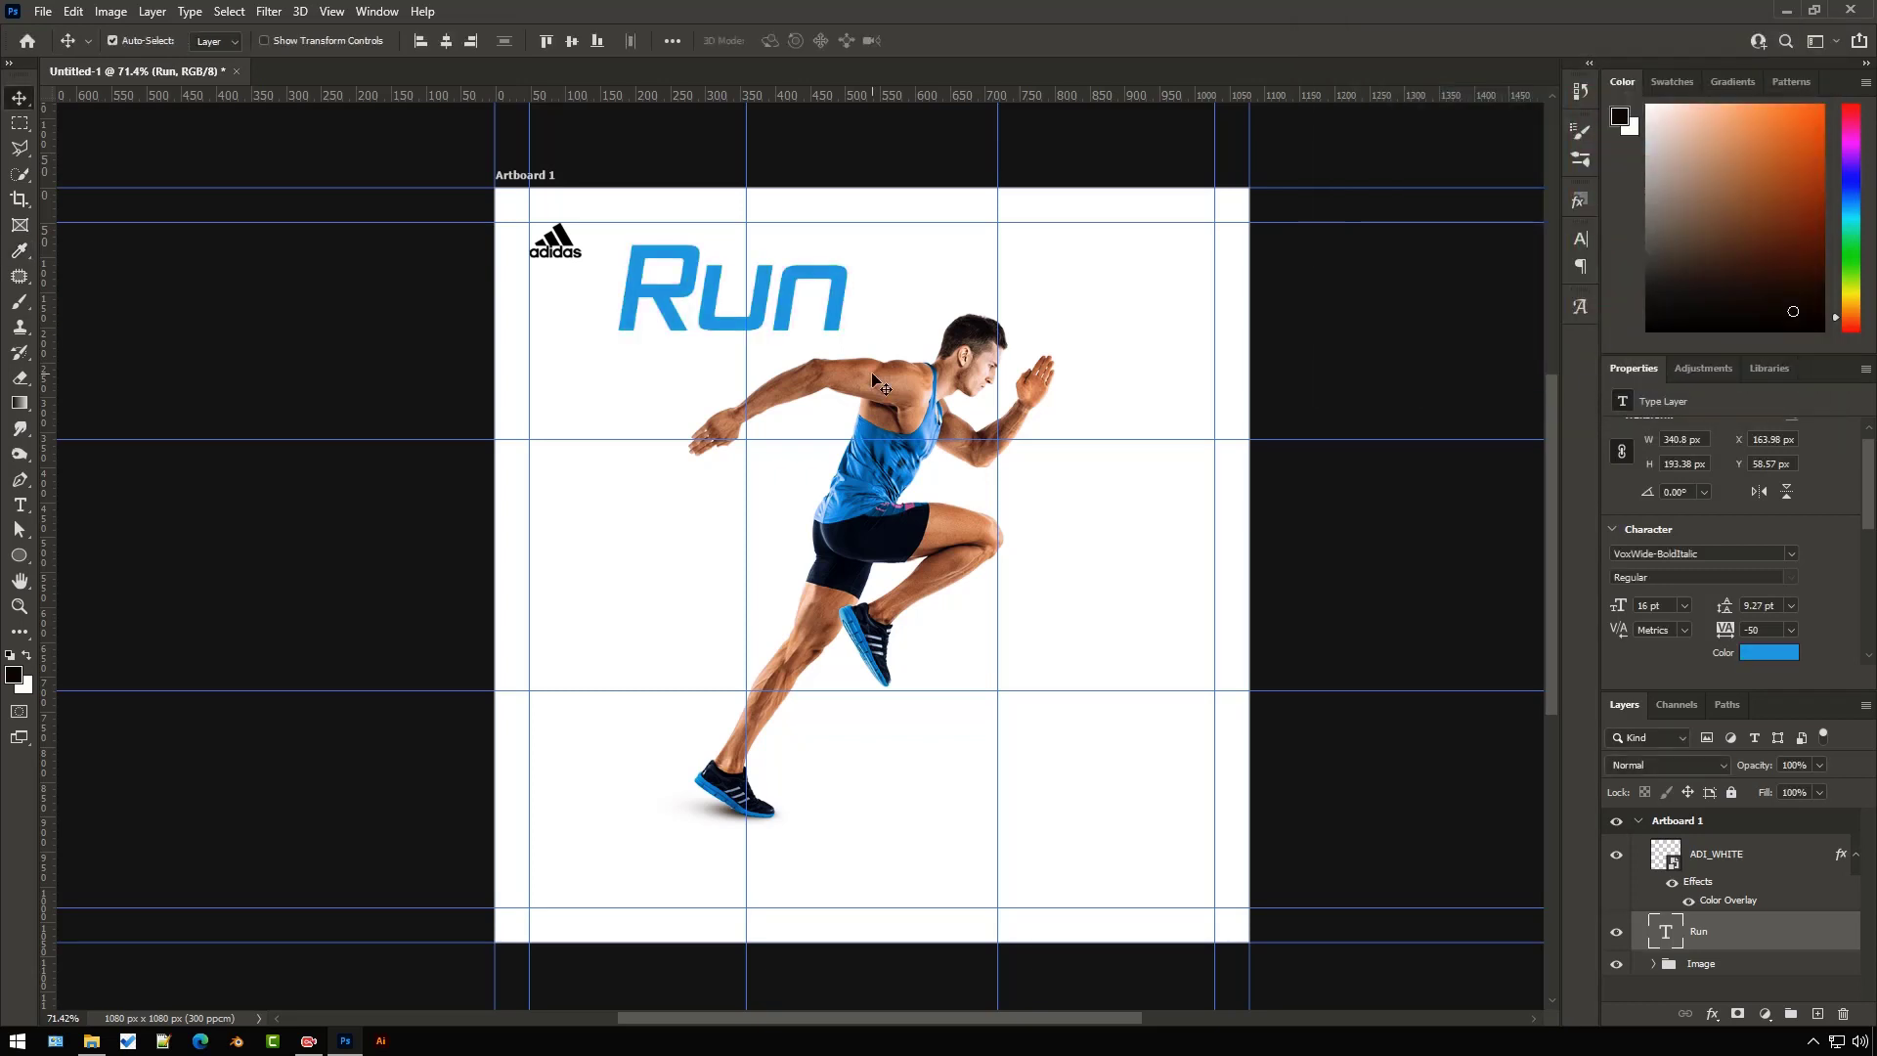
drag(656, 294, 575, 406)
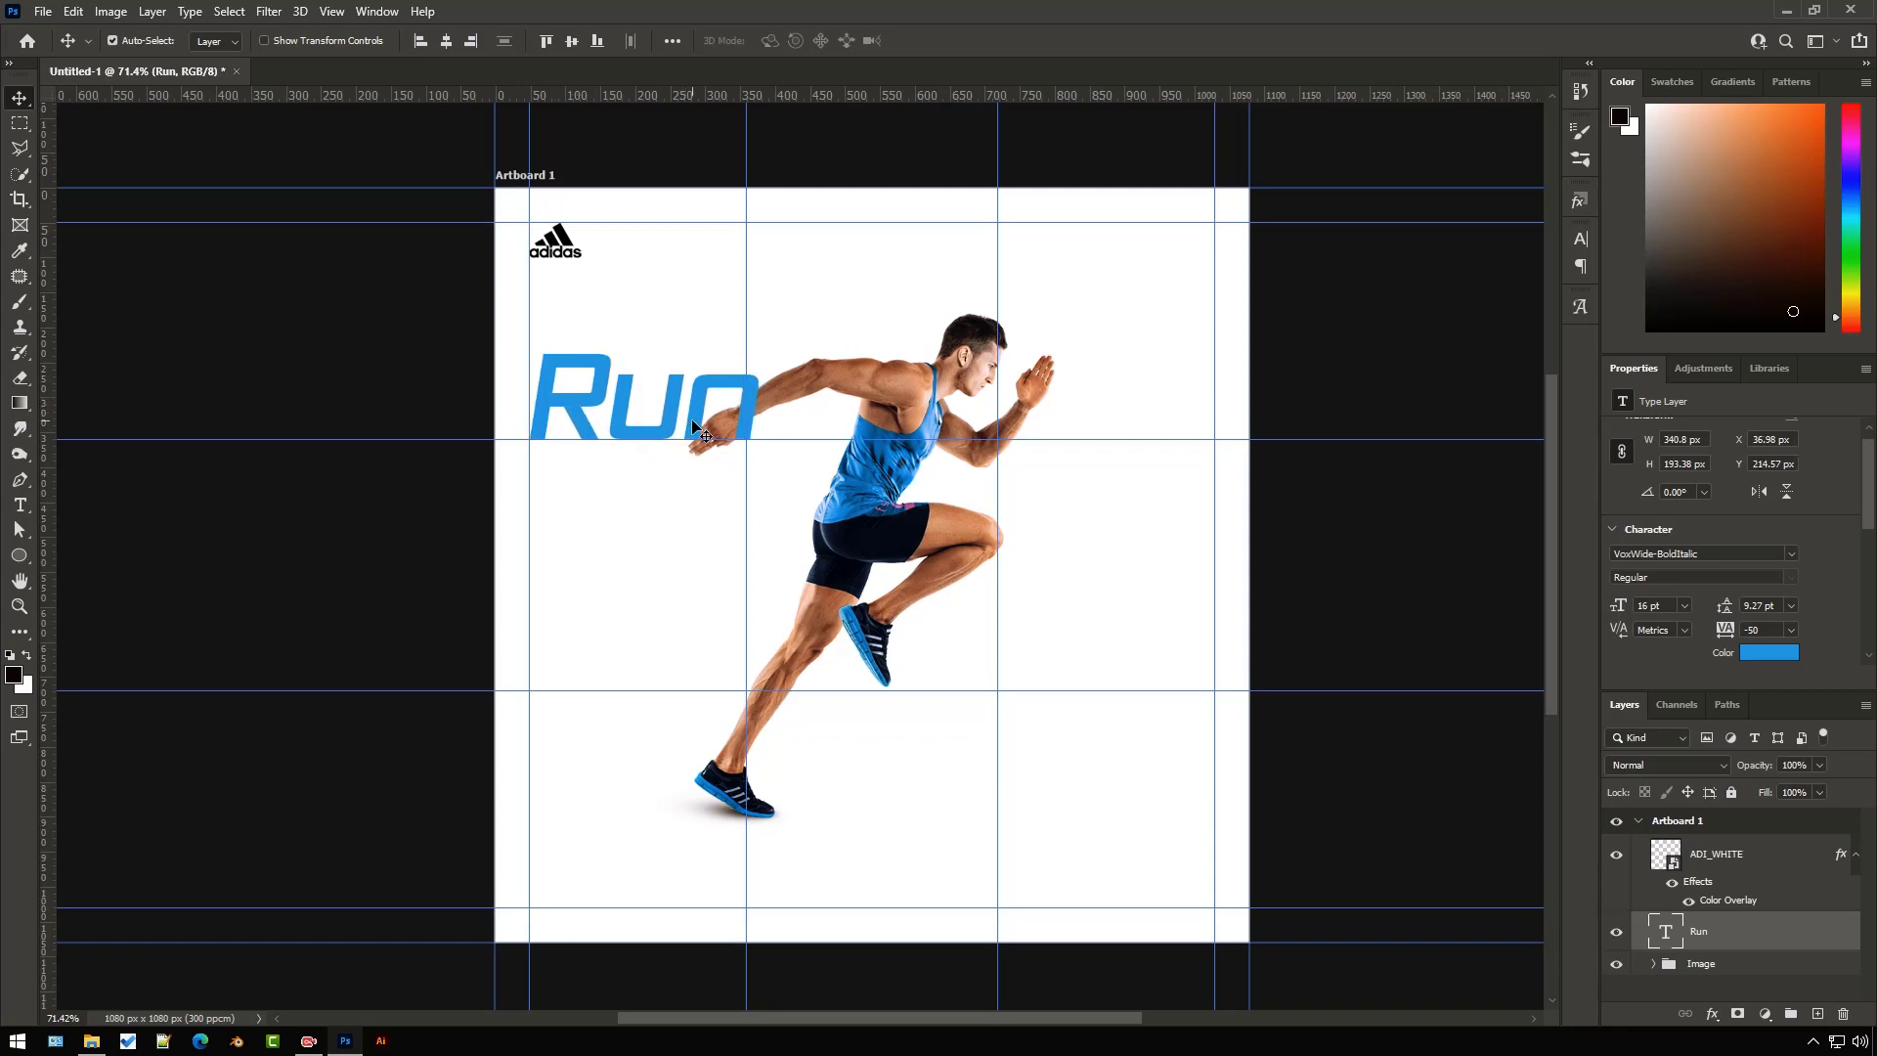
- Duplicate the "Run" text directly beneath itself and change the copy to "for" at a 6 pt font size
drag(693, 423, 681, 531)
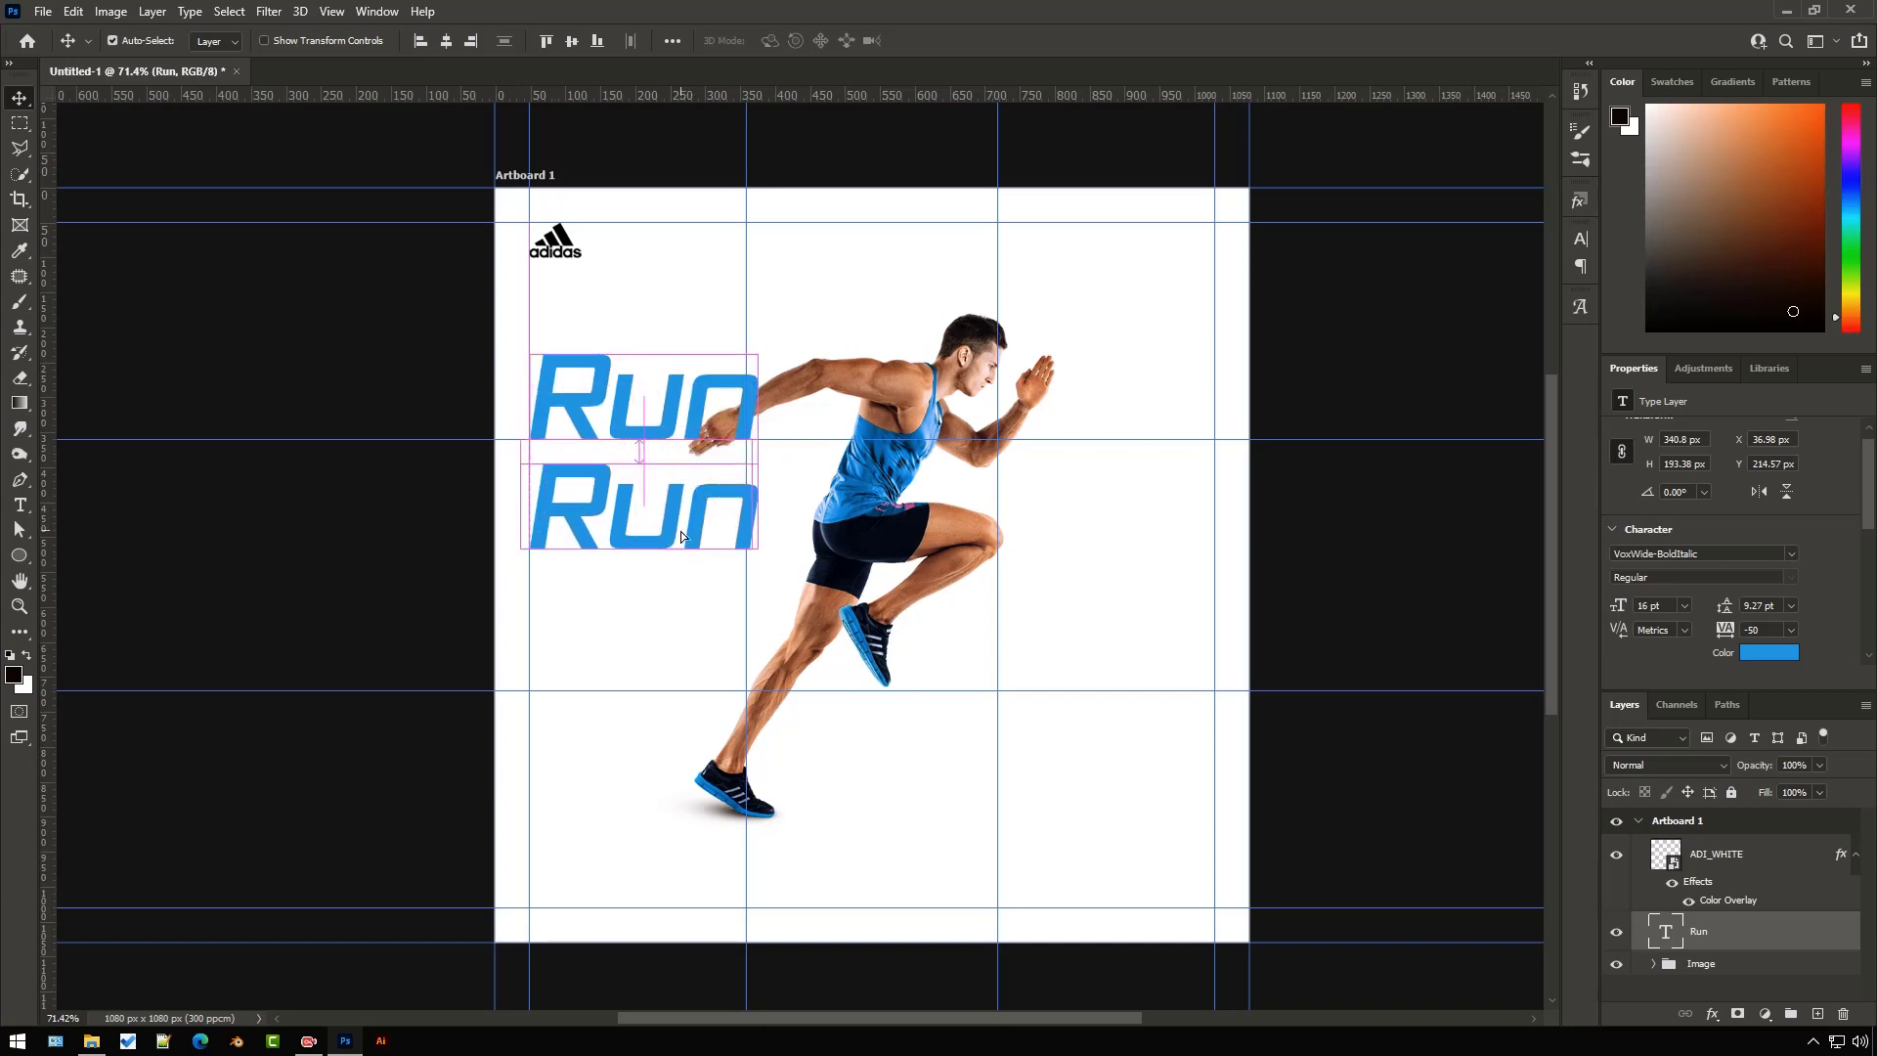
double_click(692, 533)
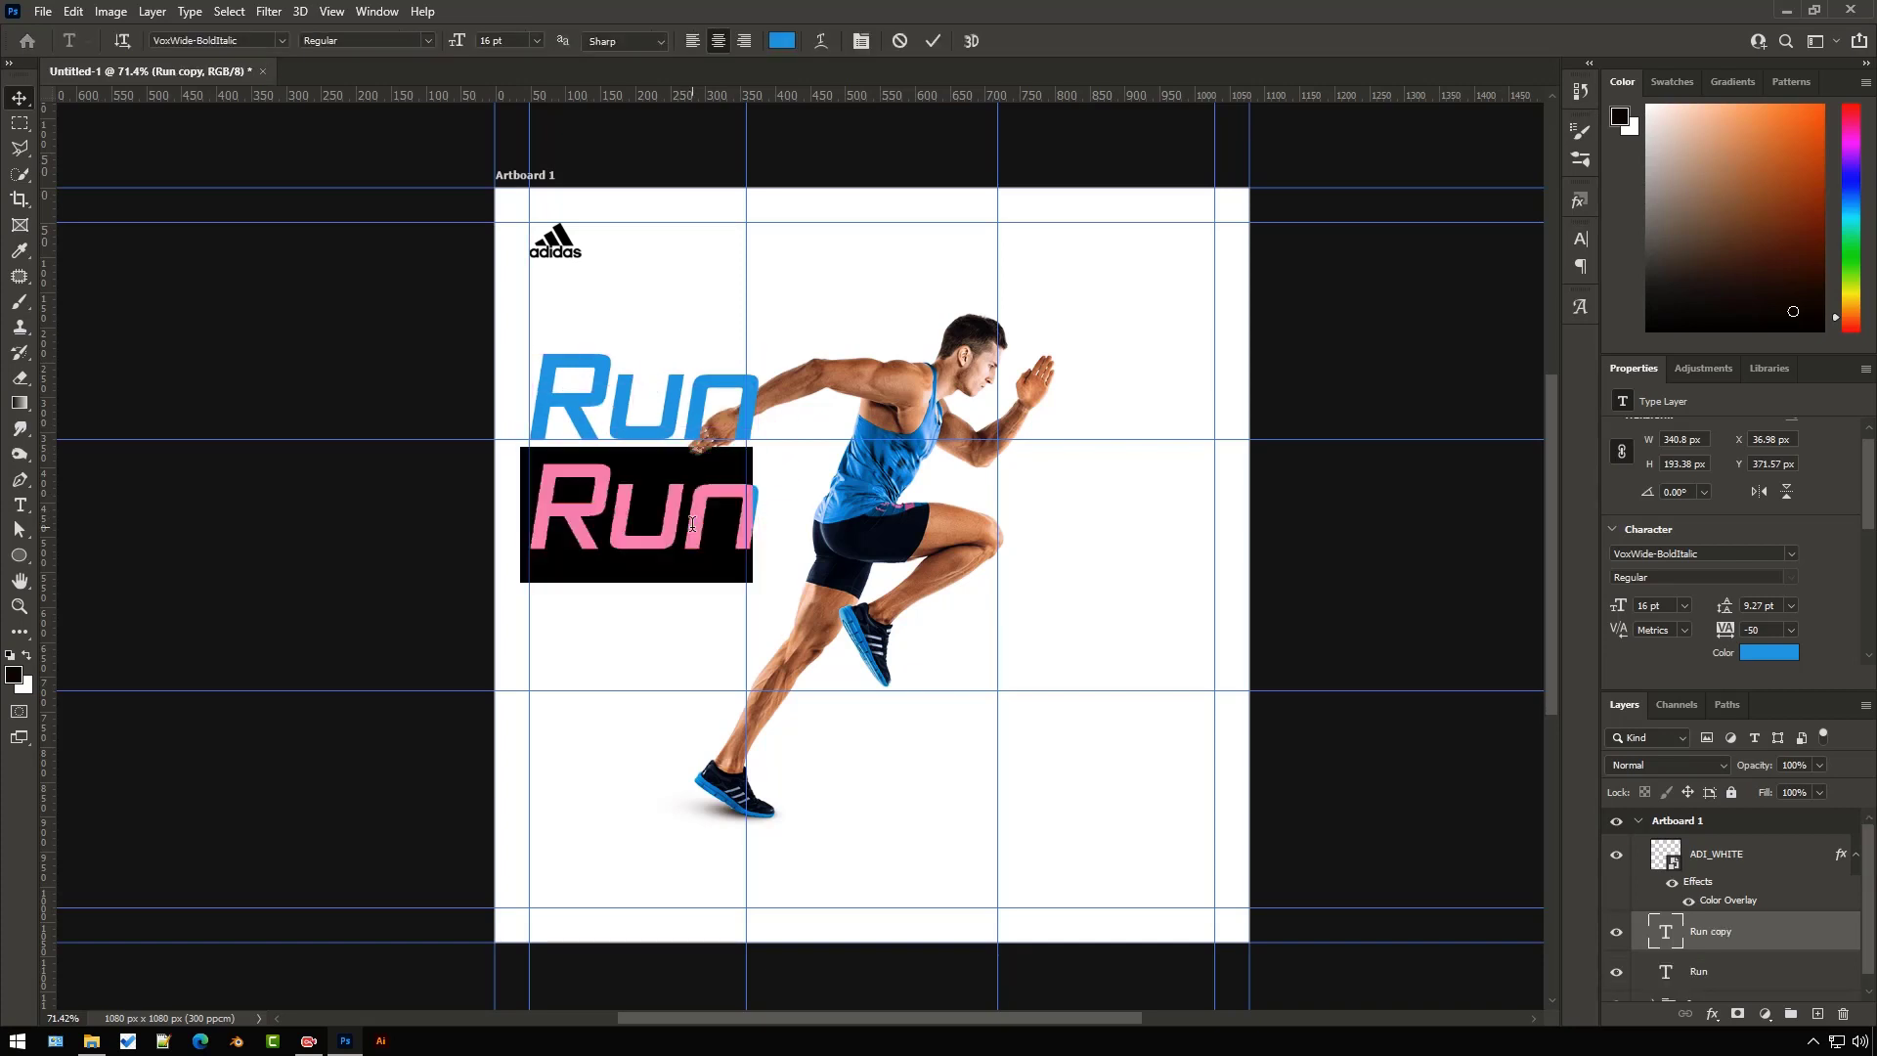
text(for)
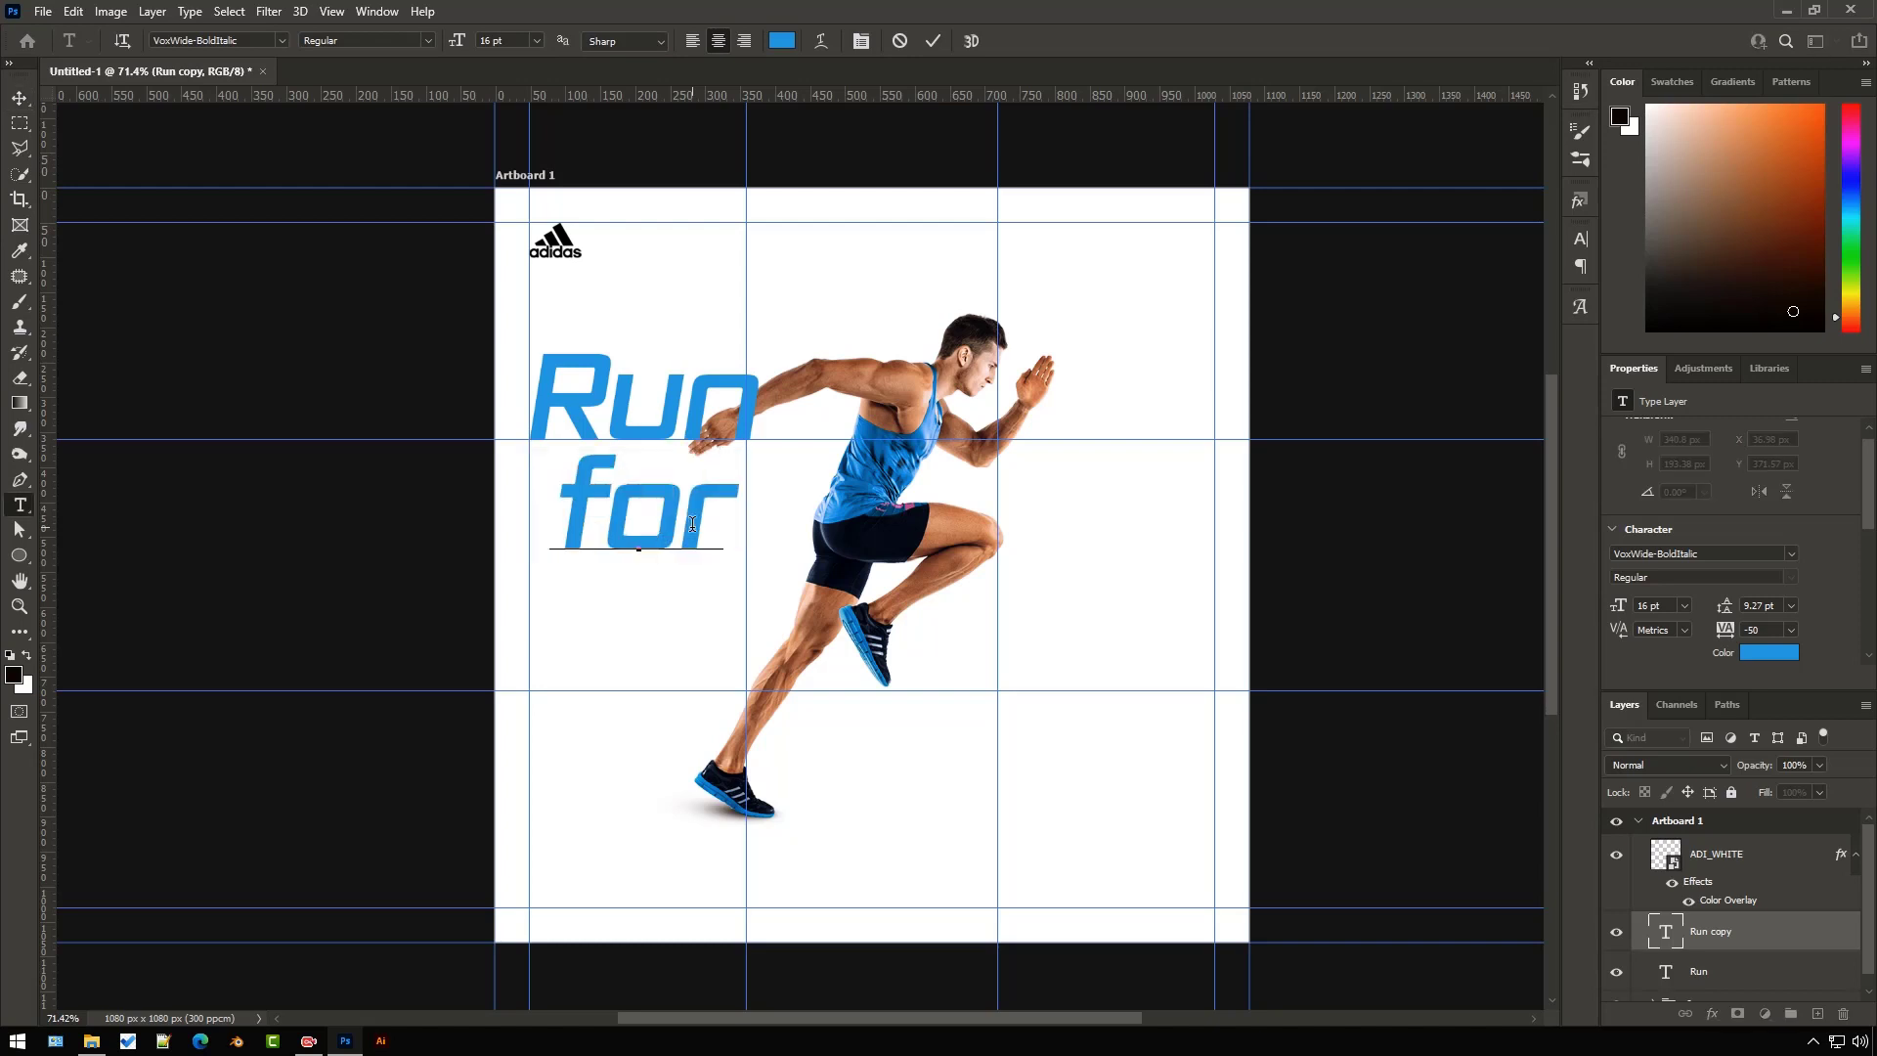
click(933, 44)
key(v)
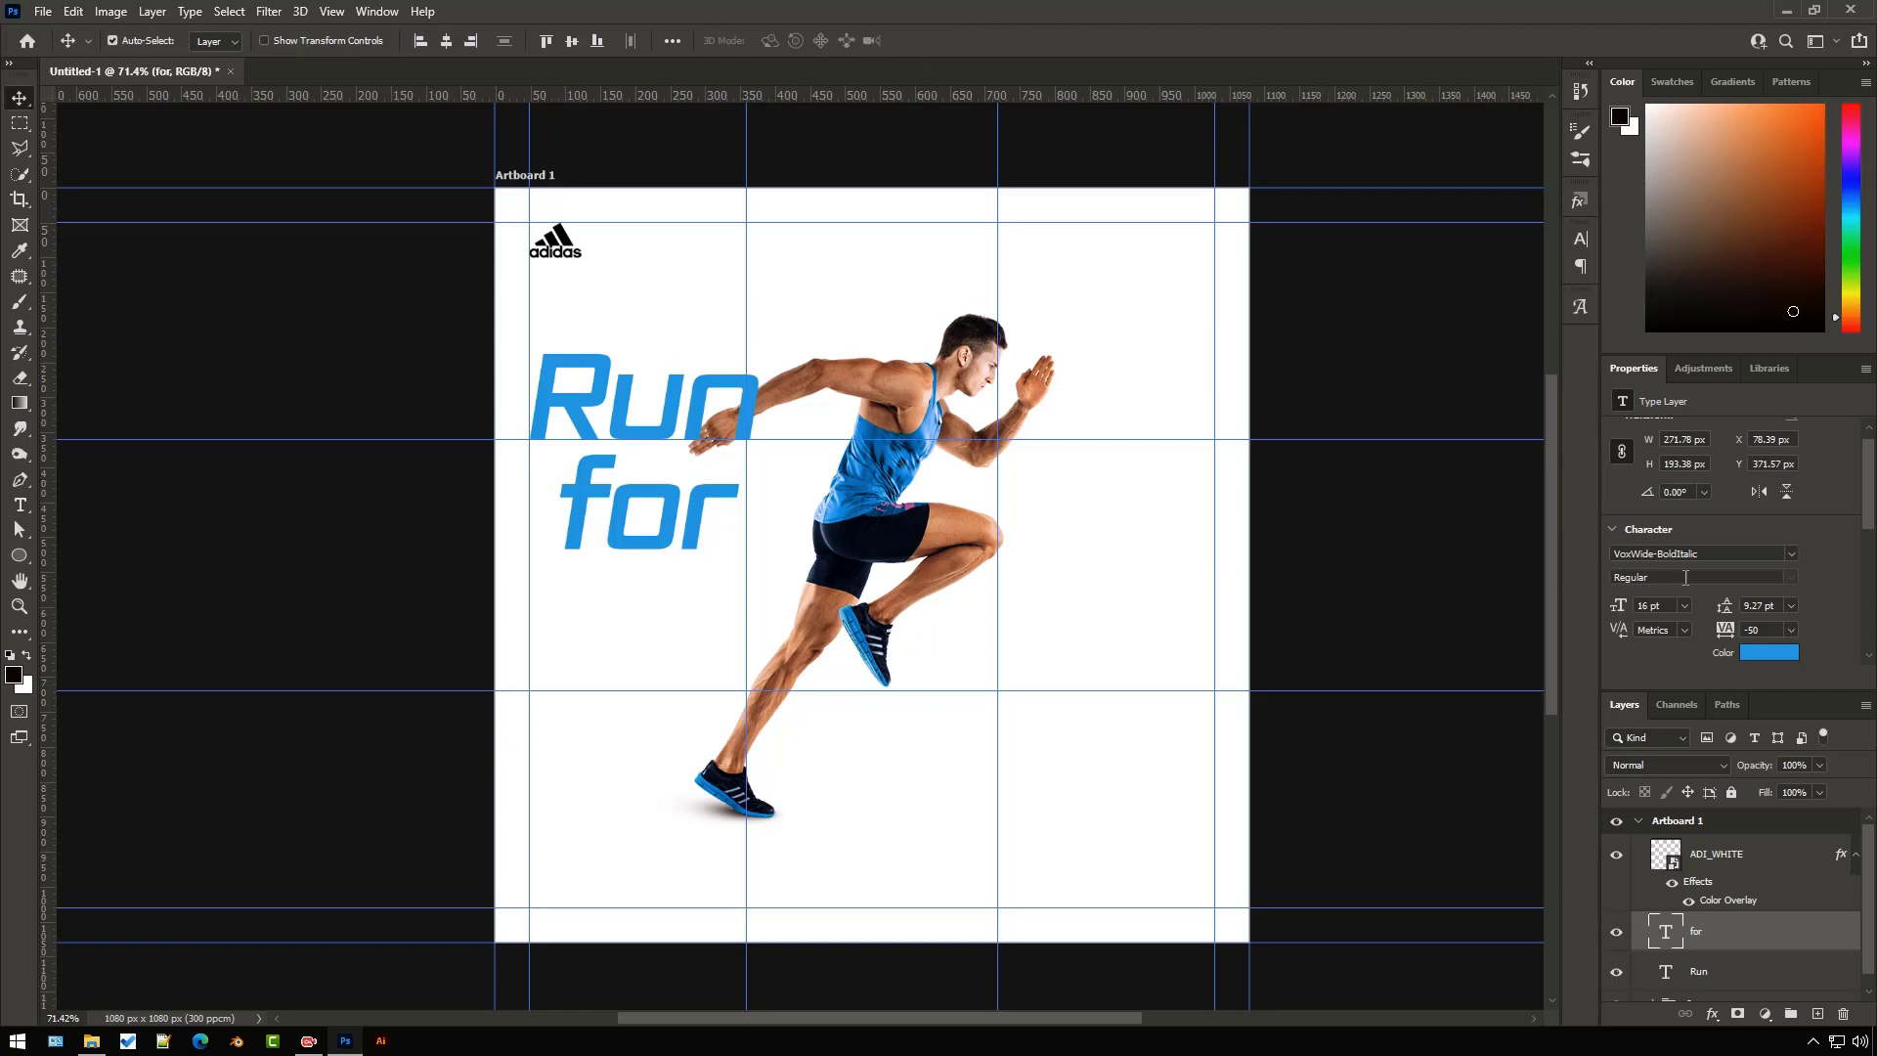
click(1684, 605)
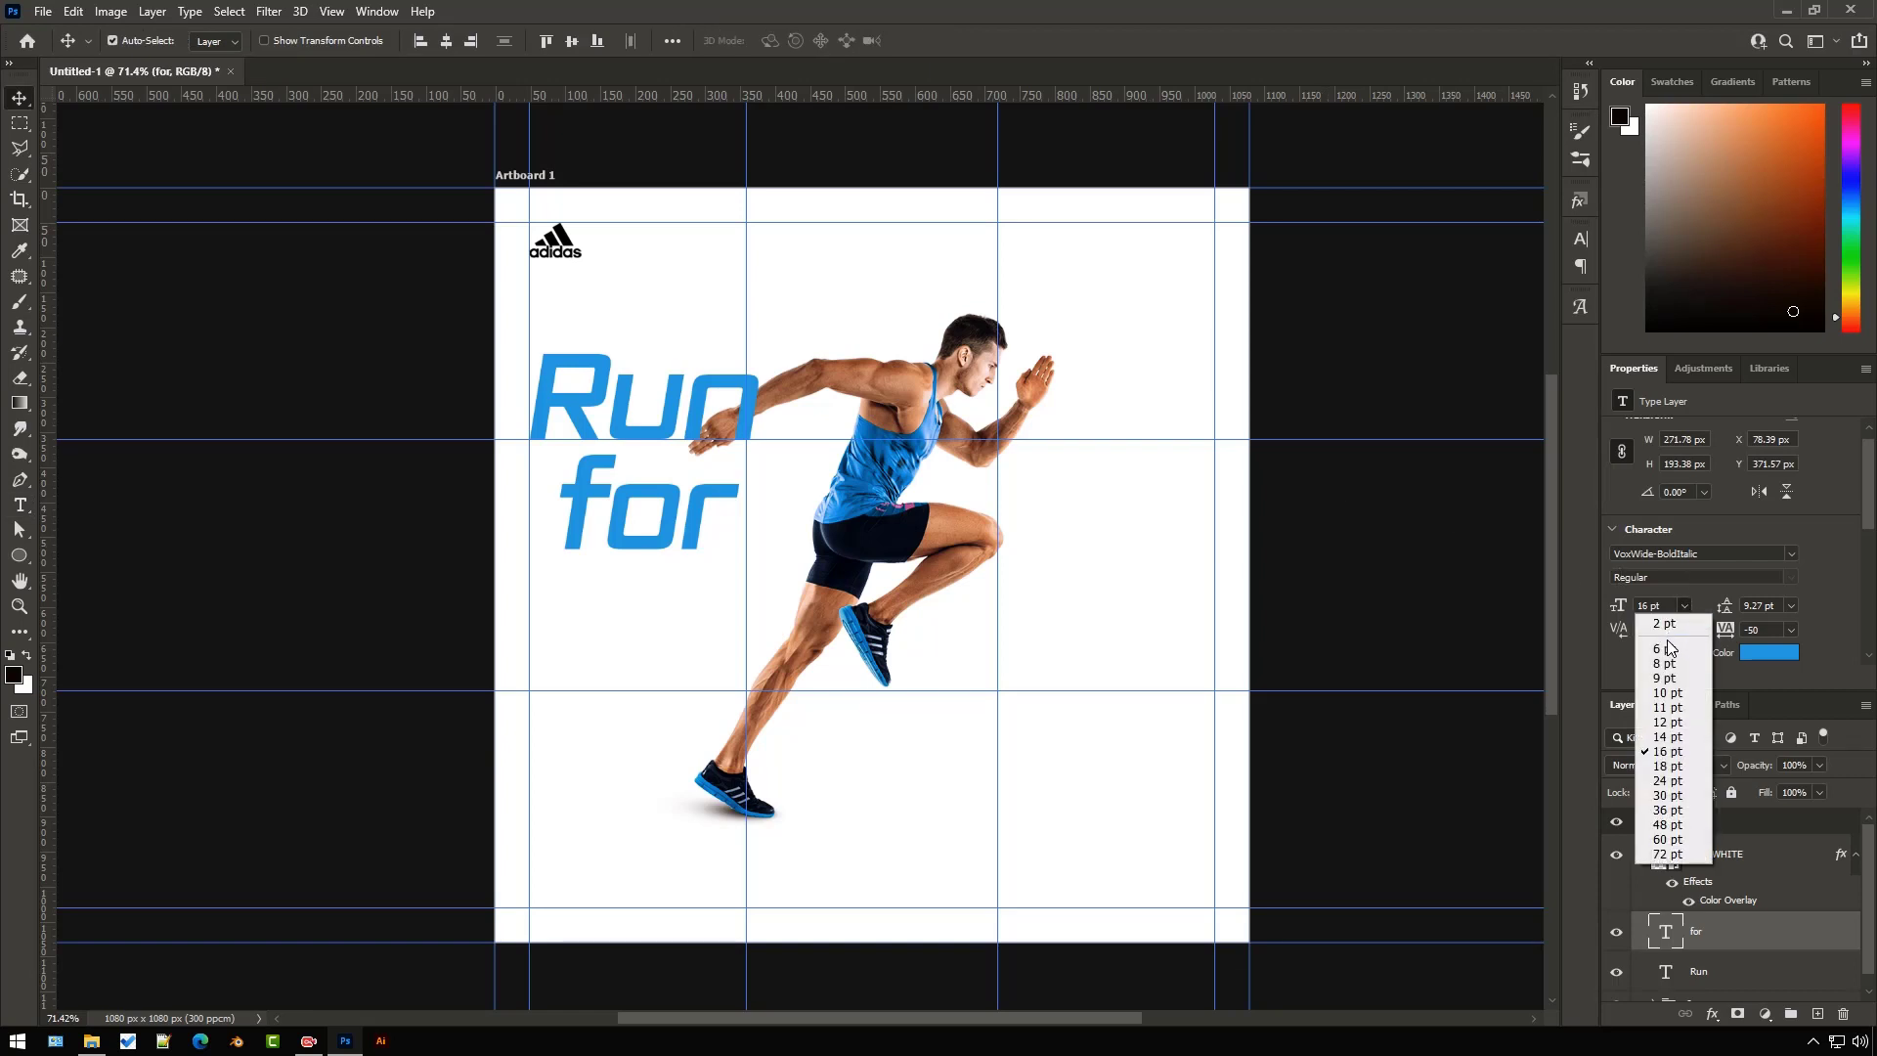
click(1669, 649)
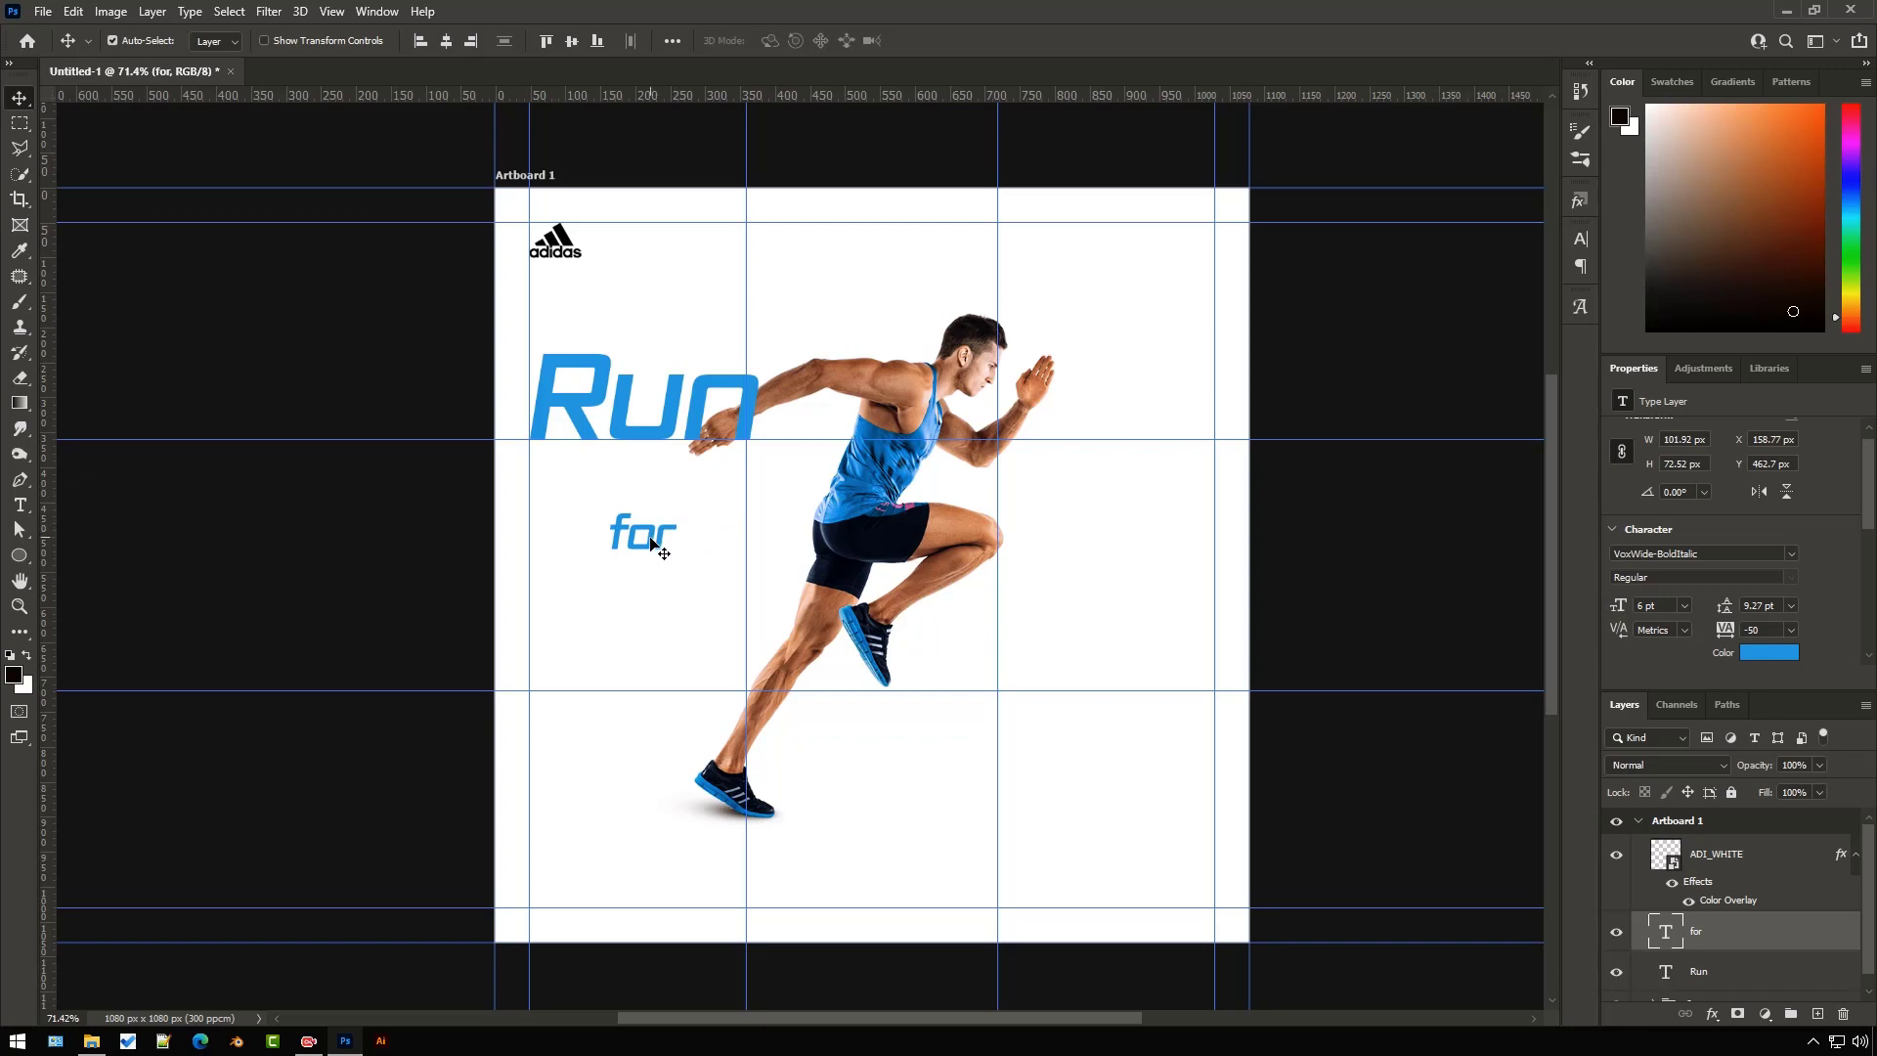
- Move "for" beneath the end of "Run" and duplicate it near the left margin, above the lower guide, as "your" at 8 pt
drag(659, 539, 577, 650)
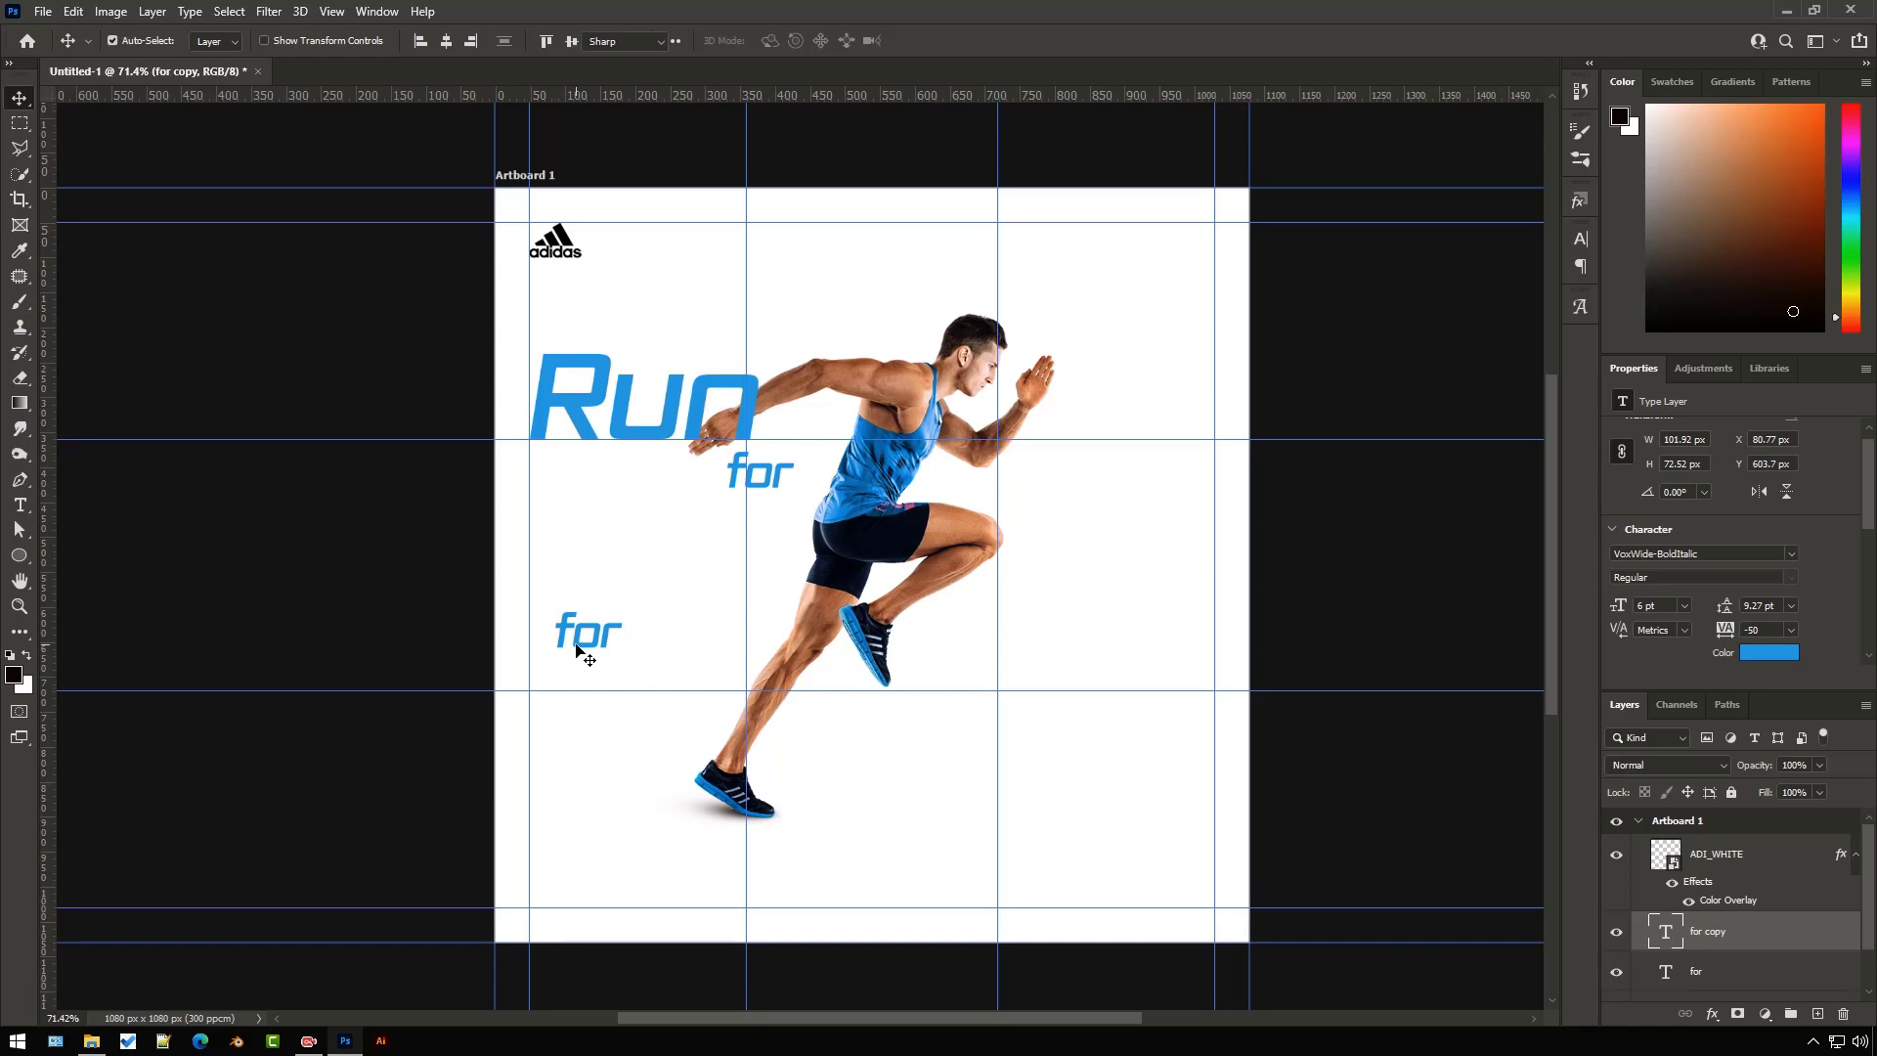
double_click(577, 638)
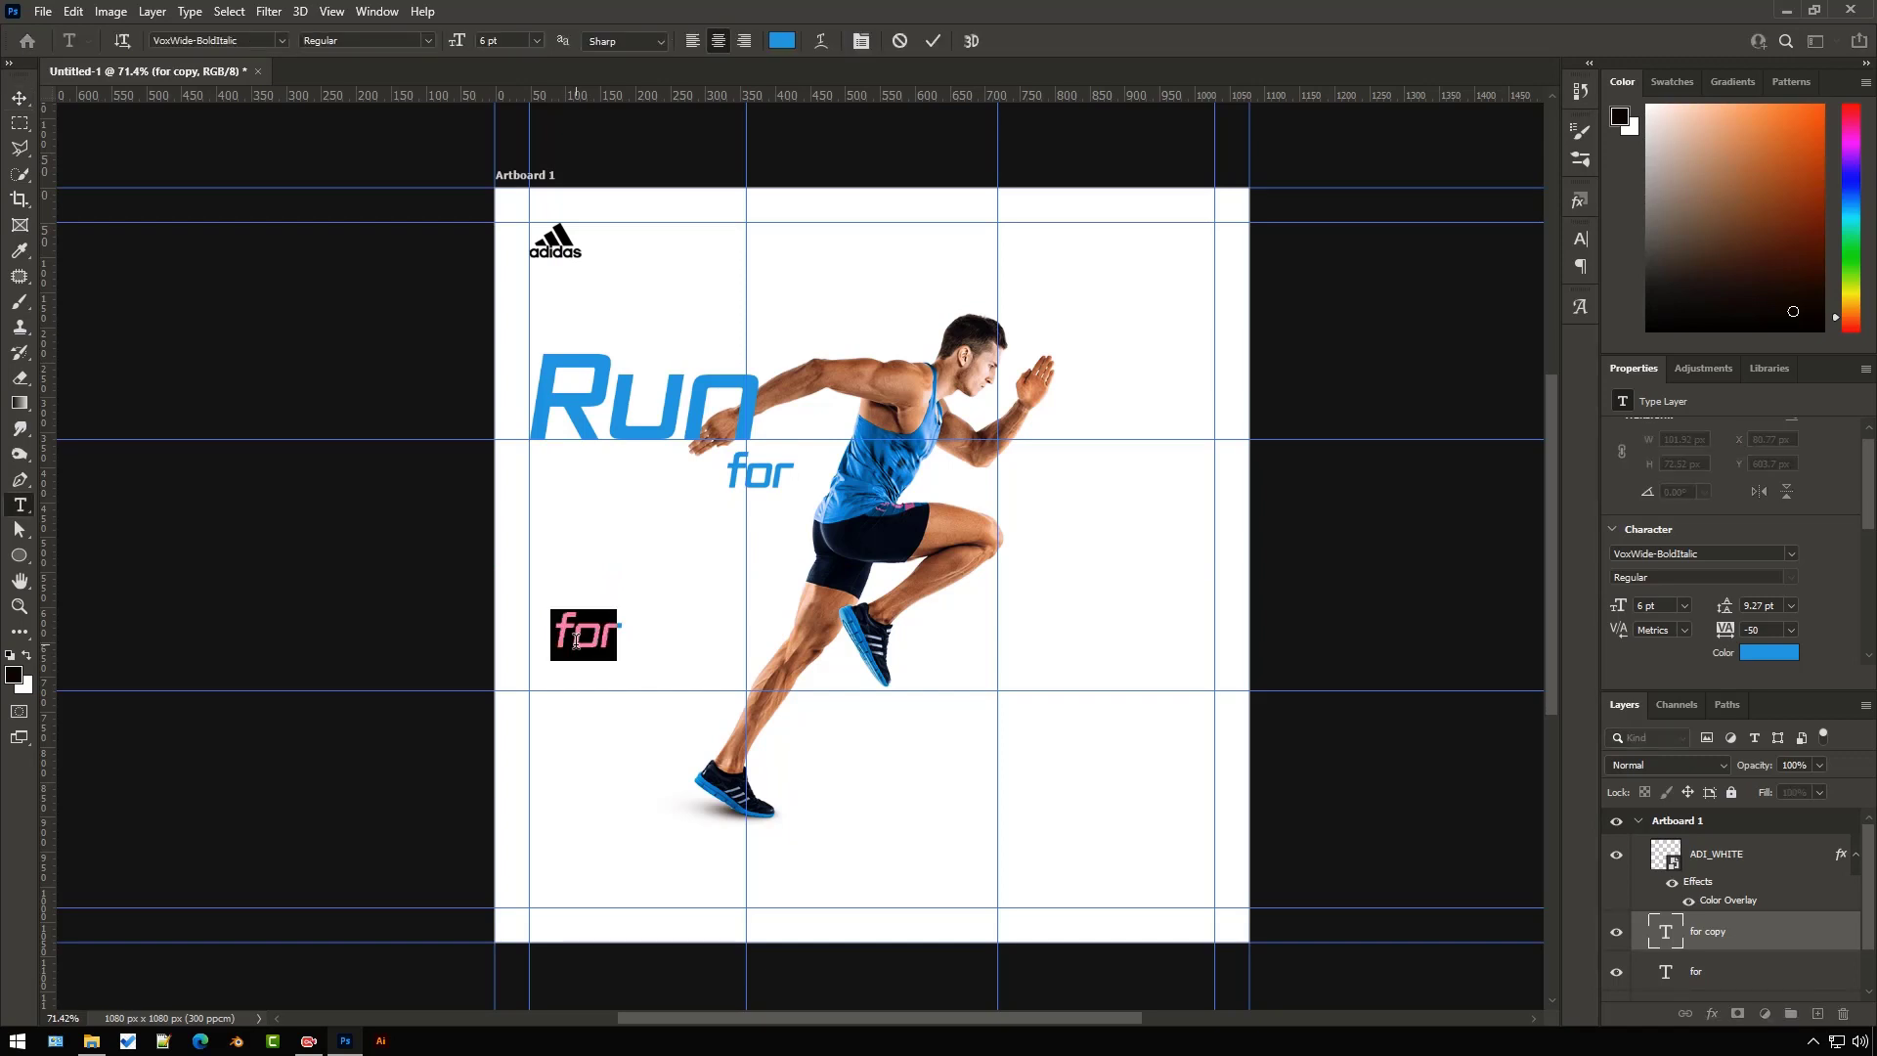
click(577, 640)
key(ctrl+a)
text(your)
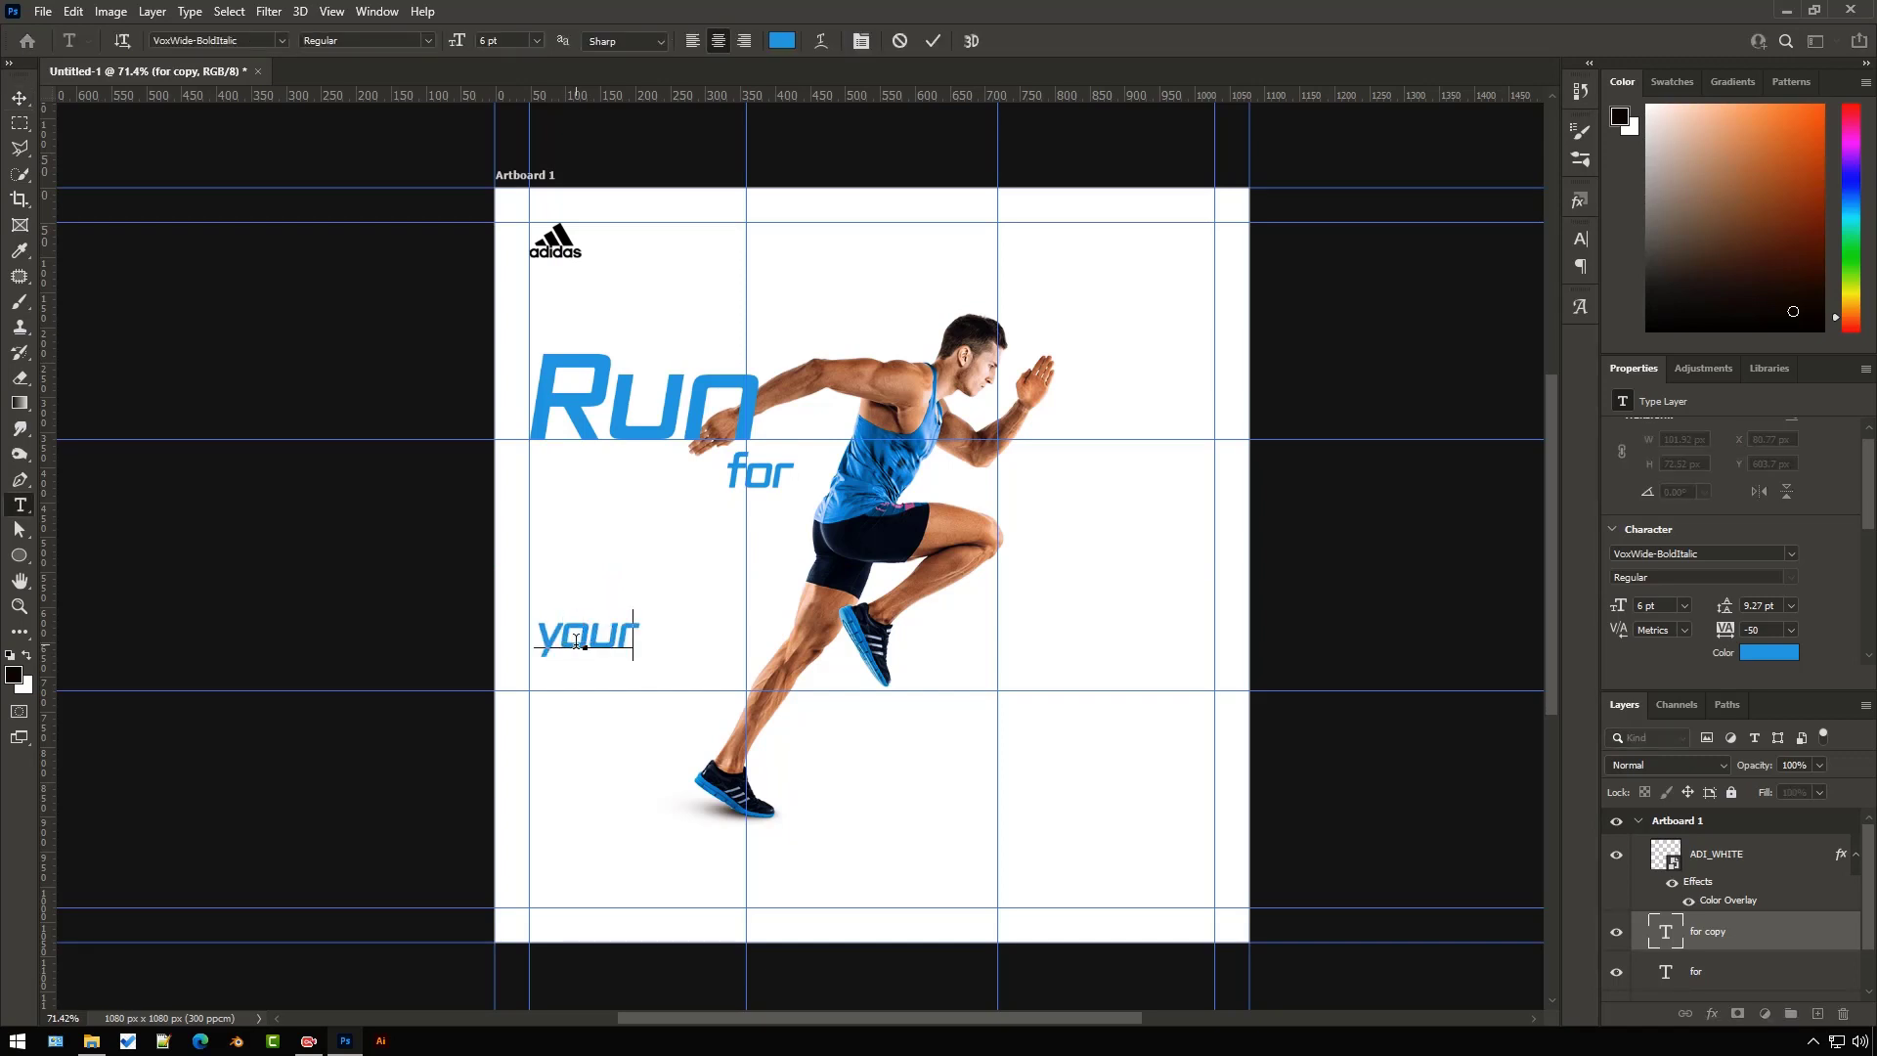
click(932, 41)
key(v)
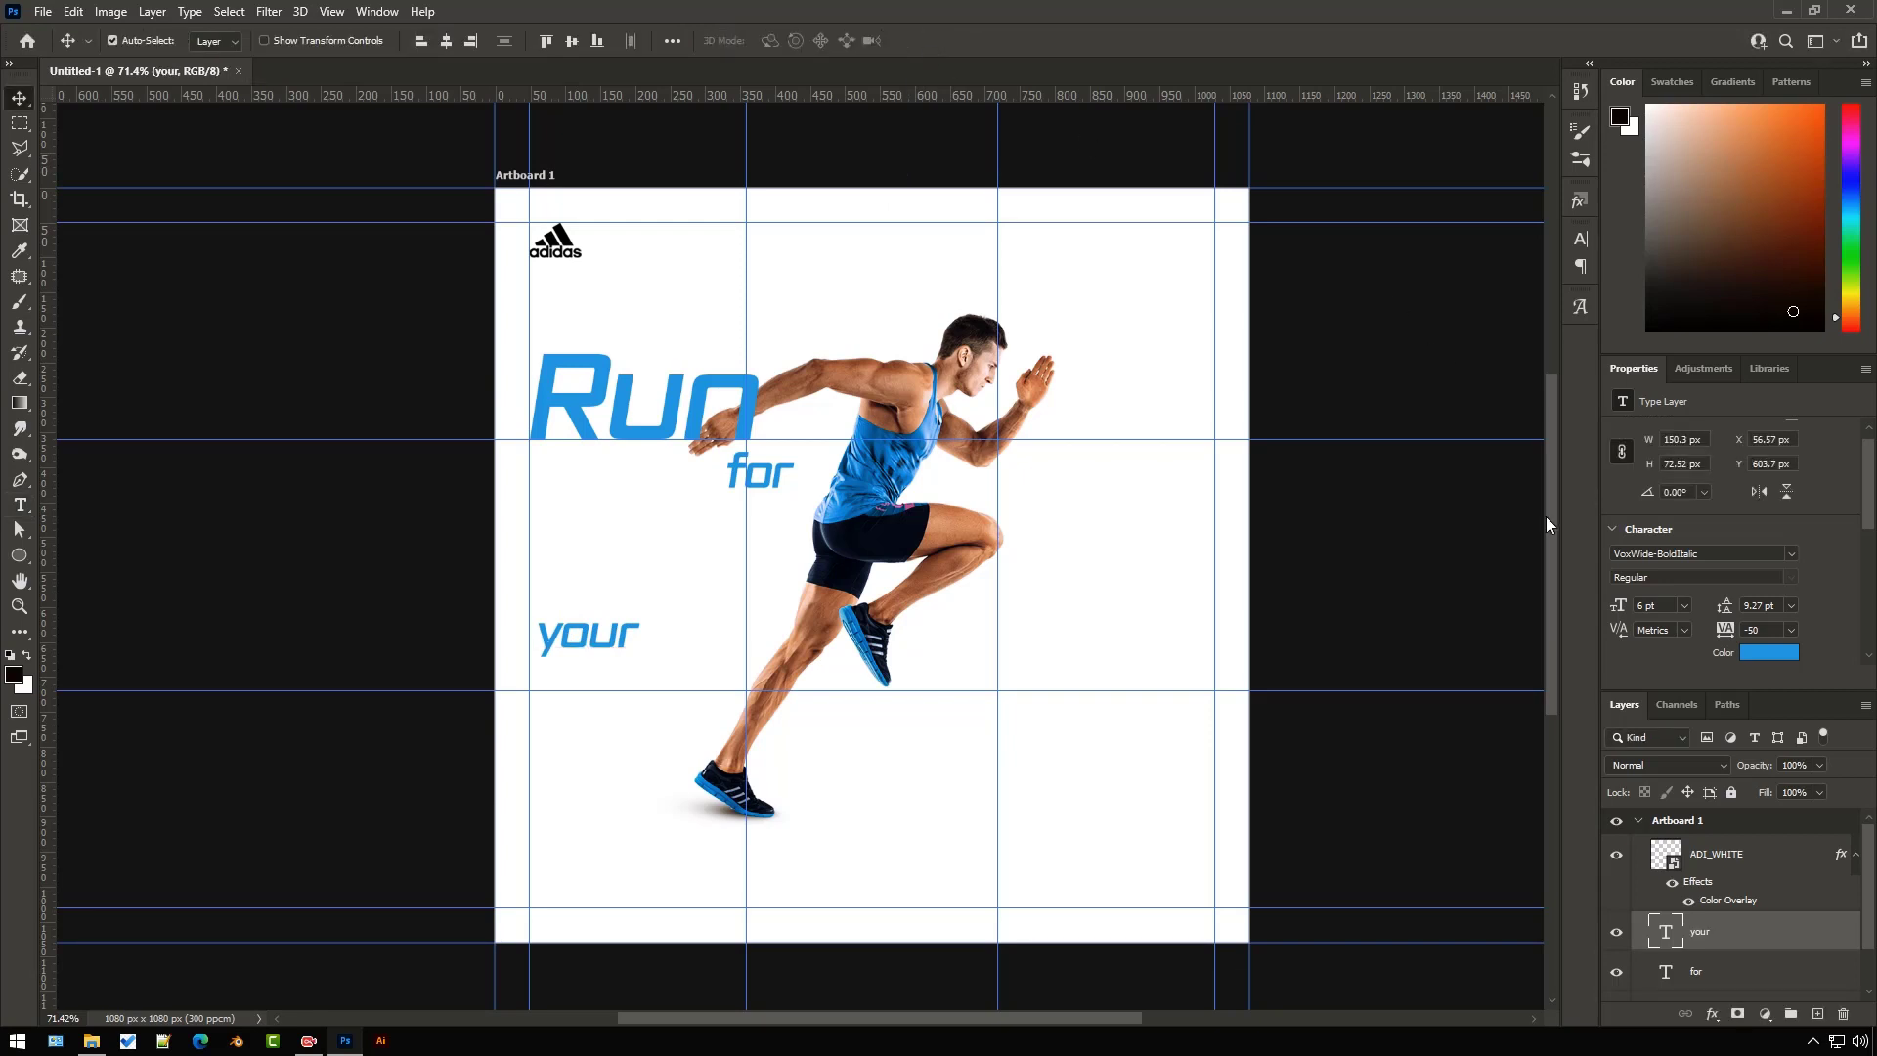
click(1682, 605)
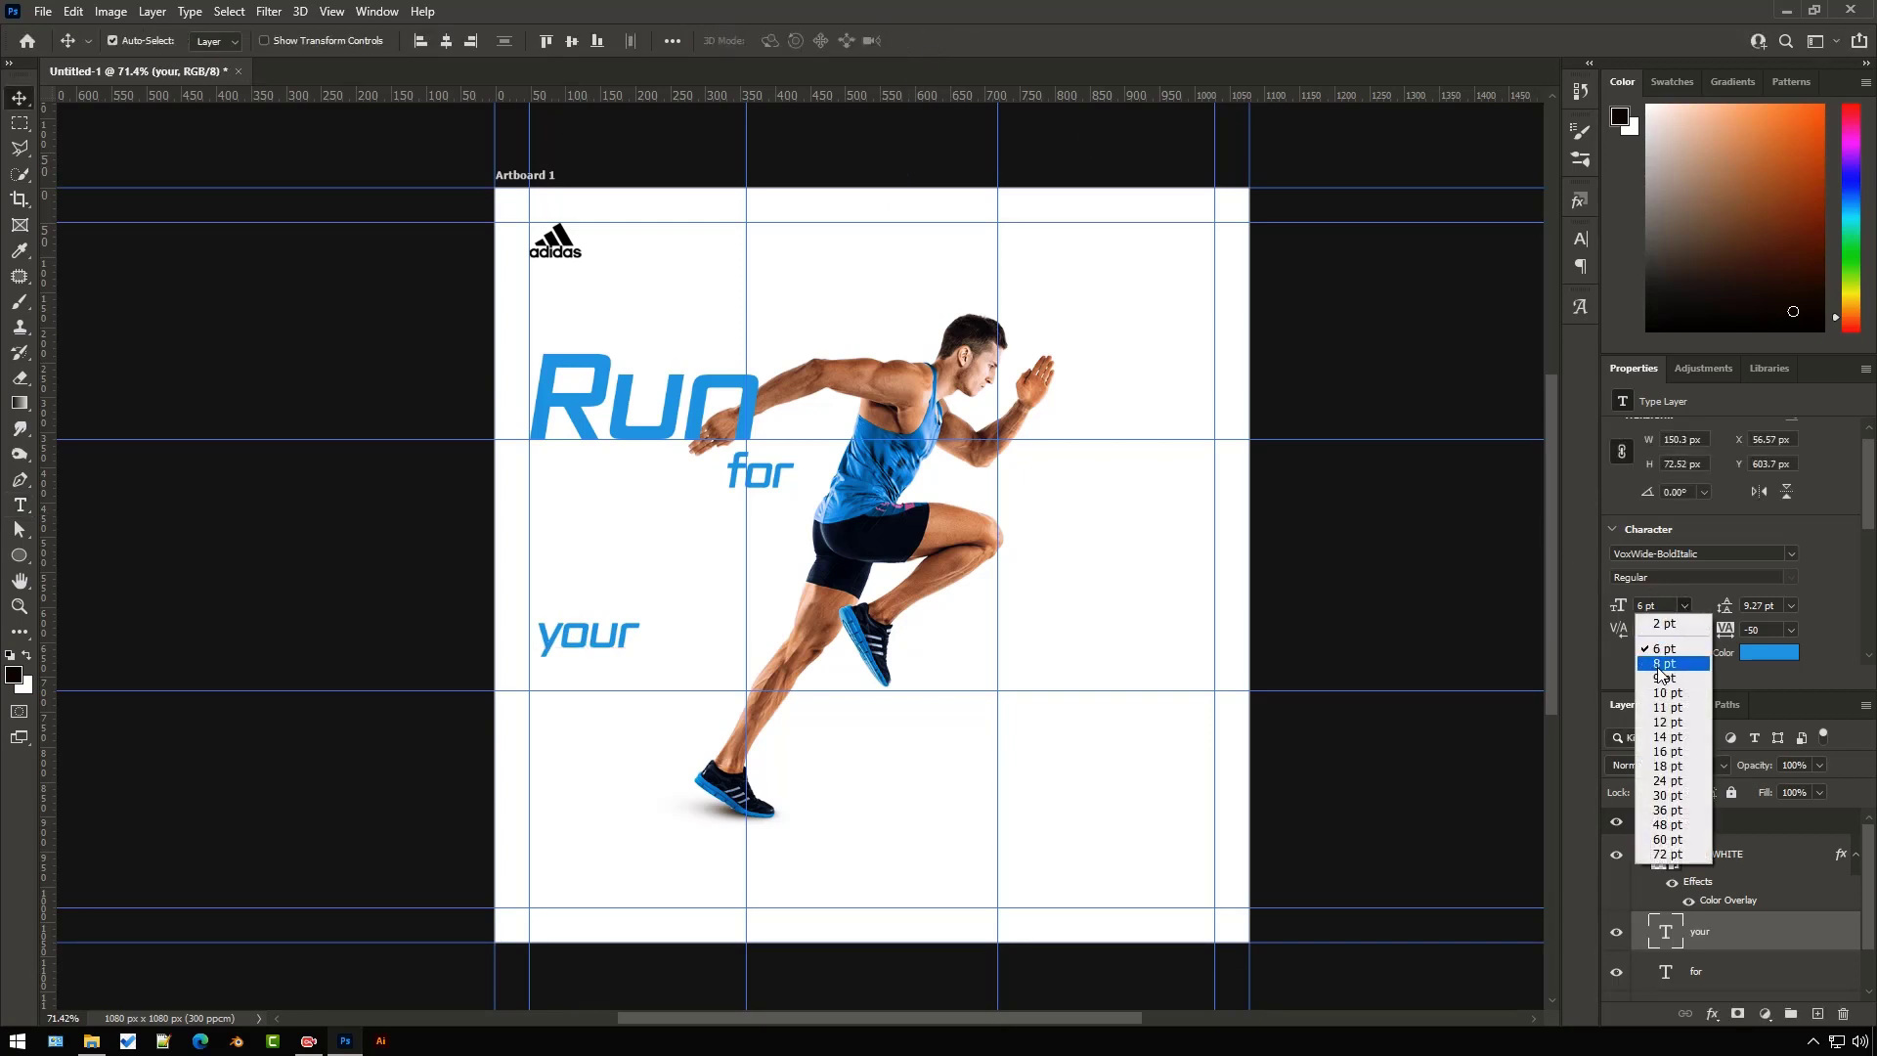
click(1666, 662)
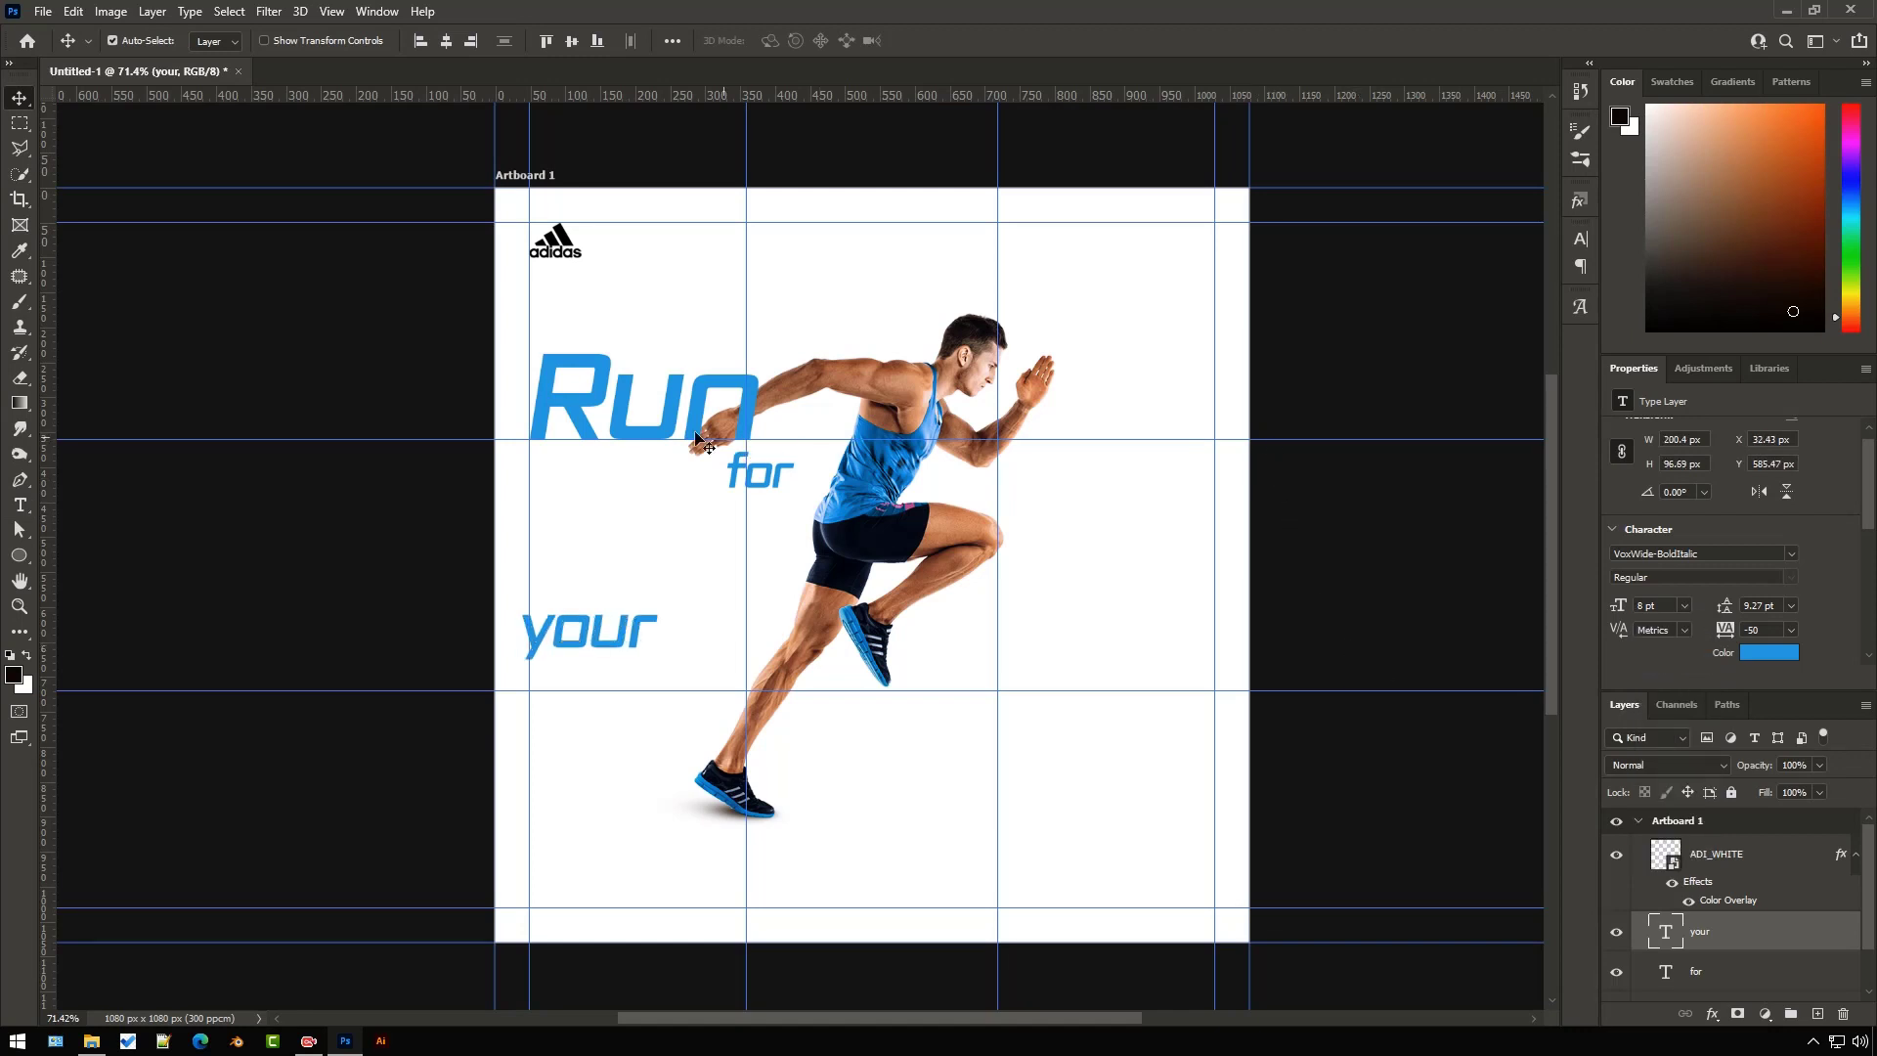
- Duplicate the "Run" text beneath "your" at about Y 732 px and change the copy to "Ambition"
click(661, 431)
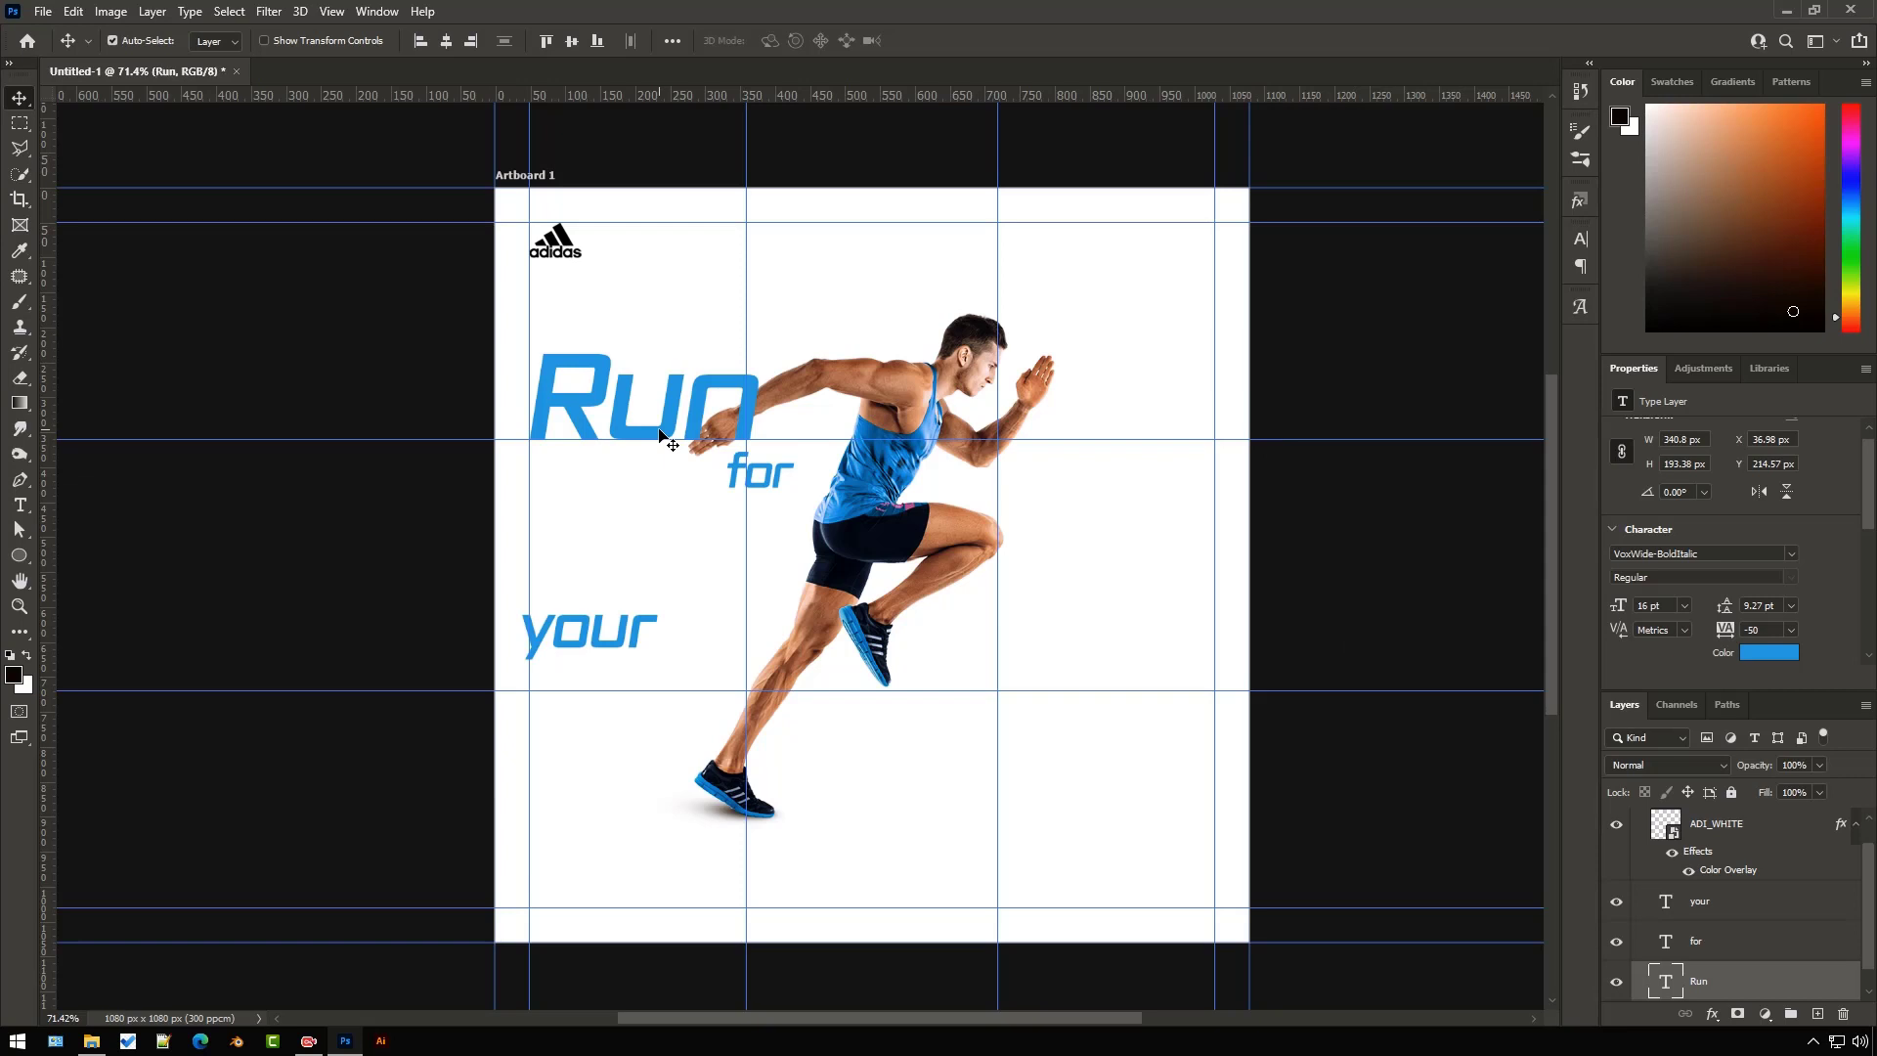
drag(657, 599, 663, 790)
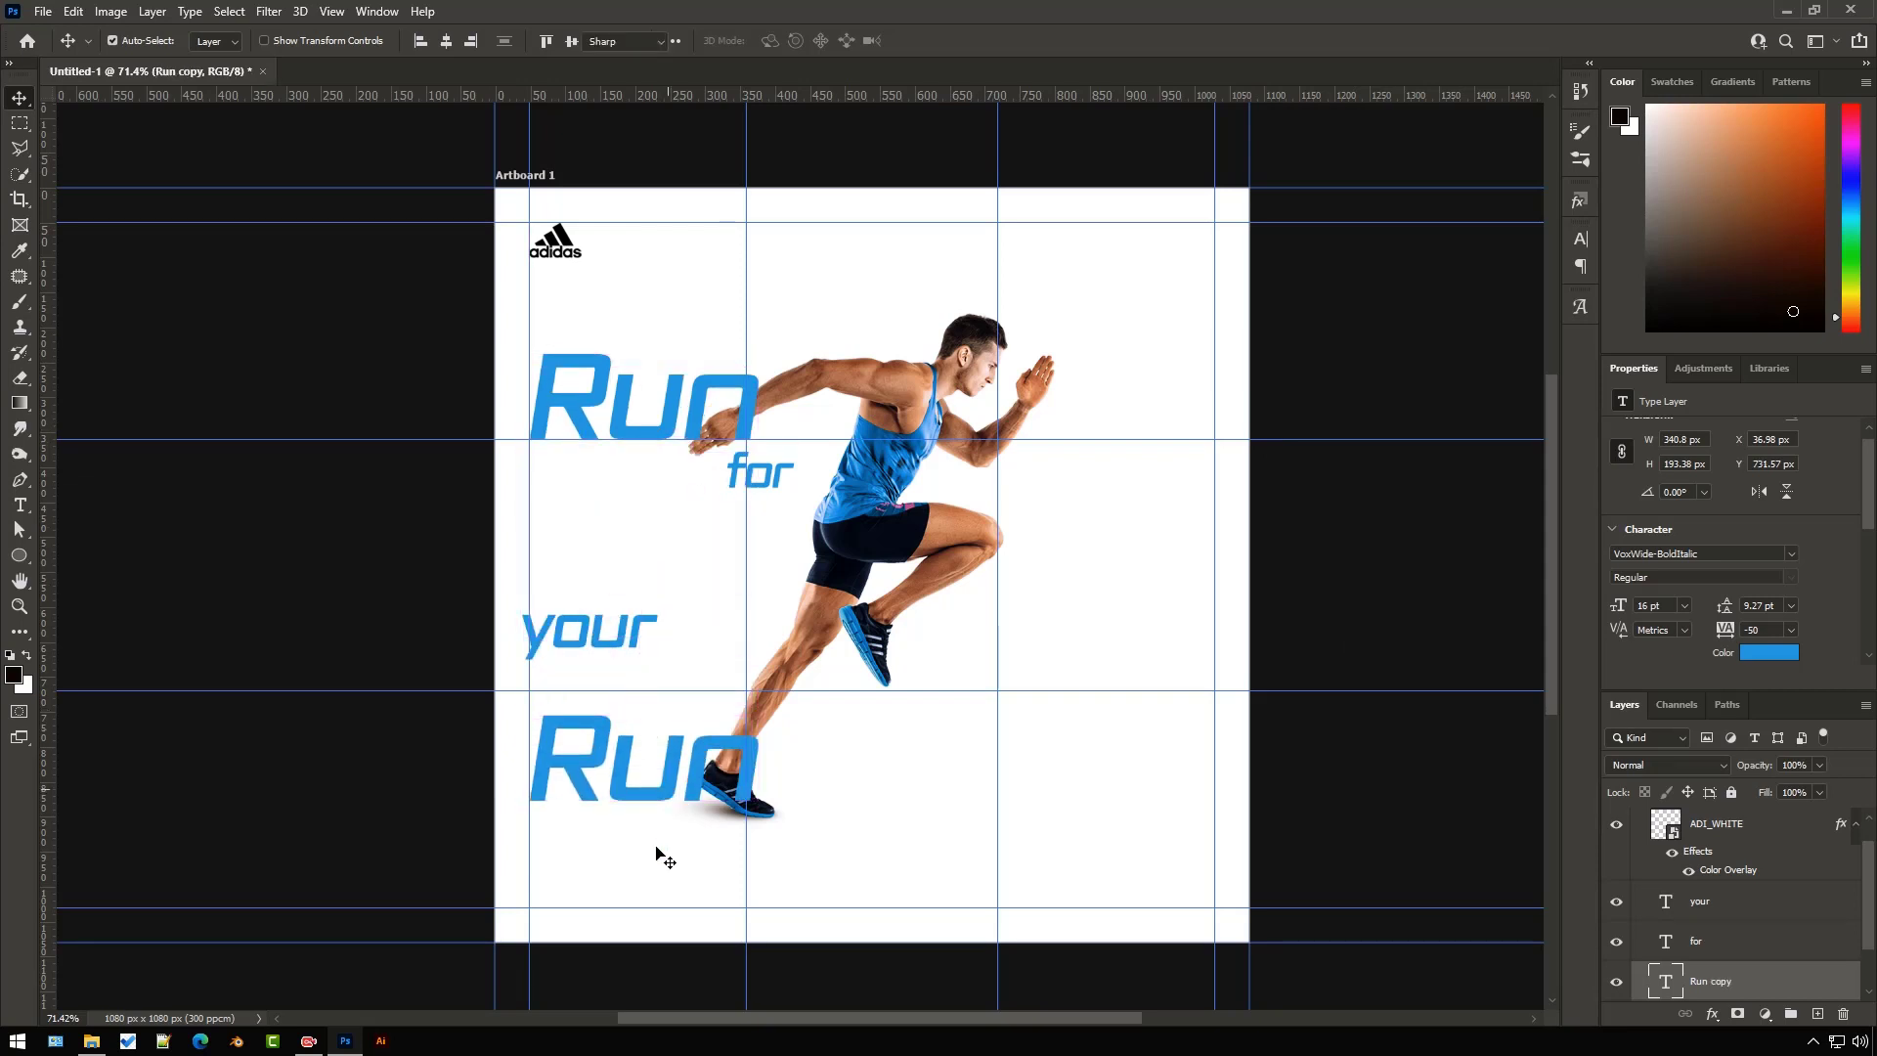
key(Return)
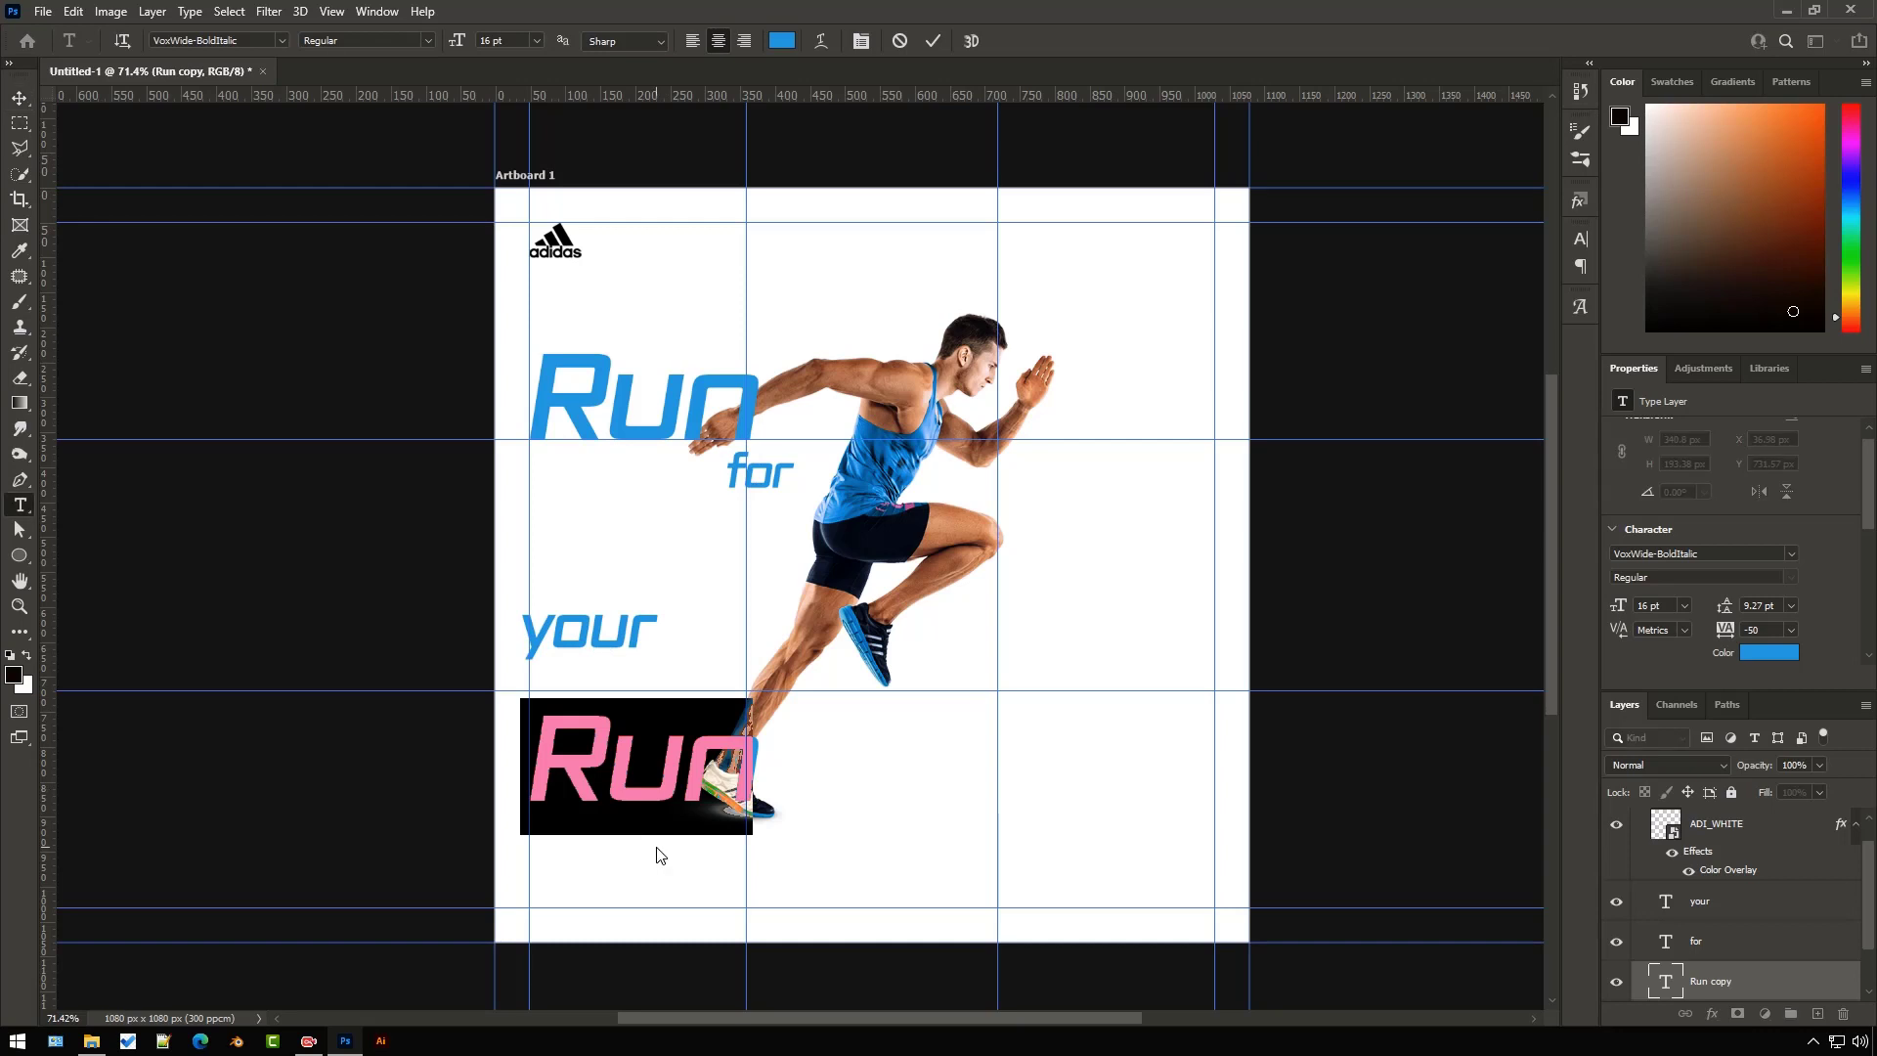
text(Ambi)
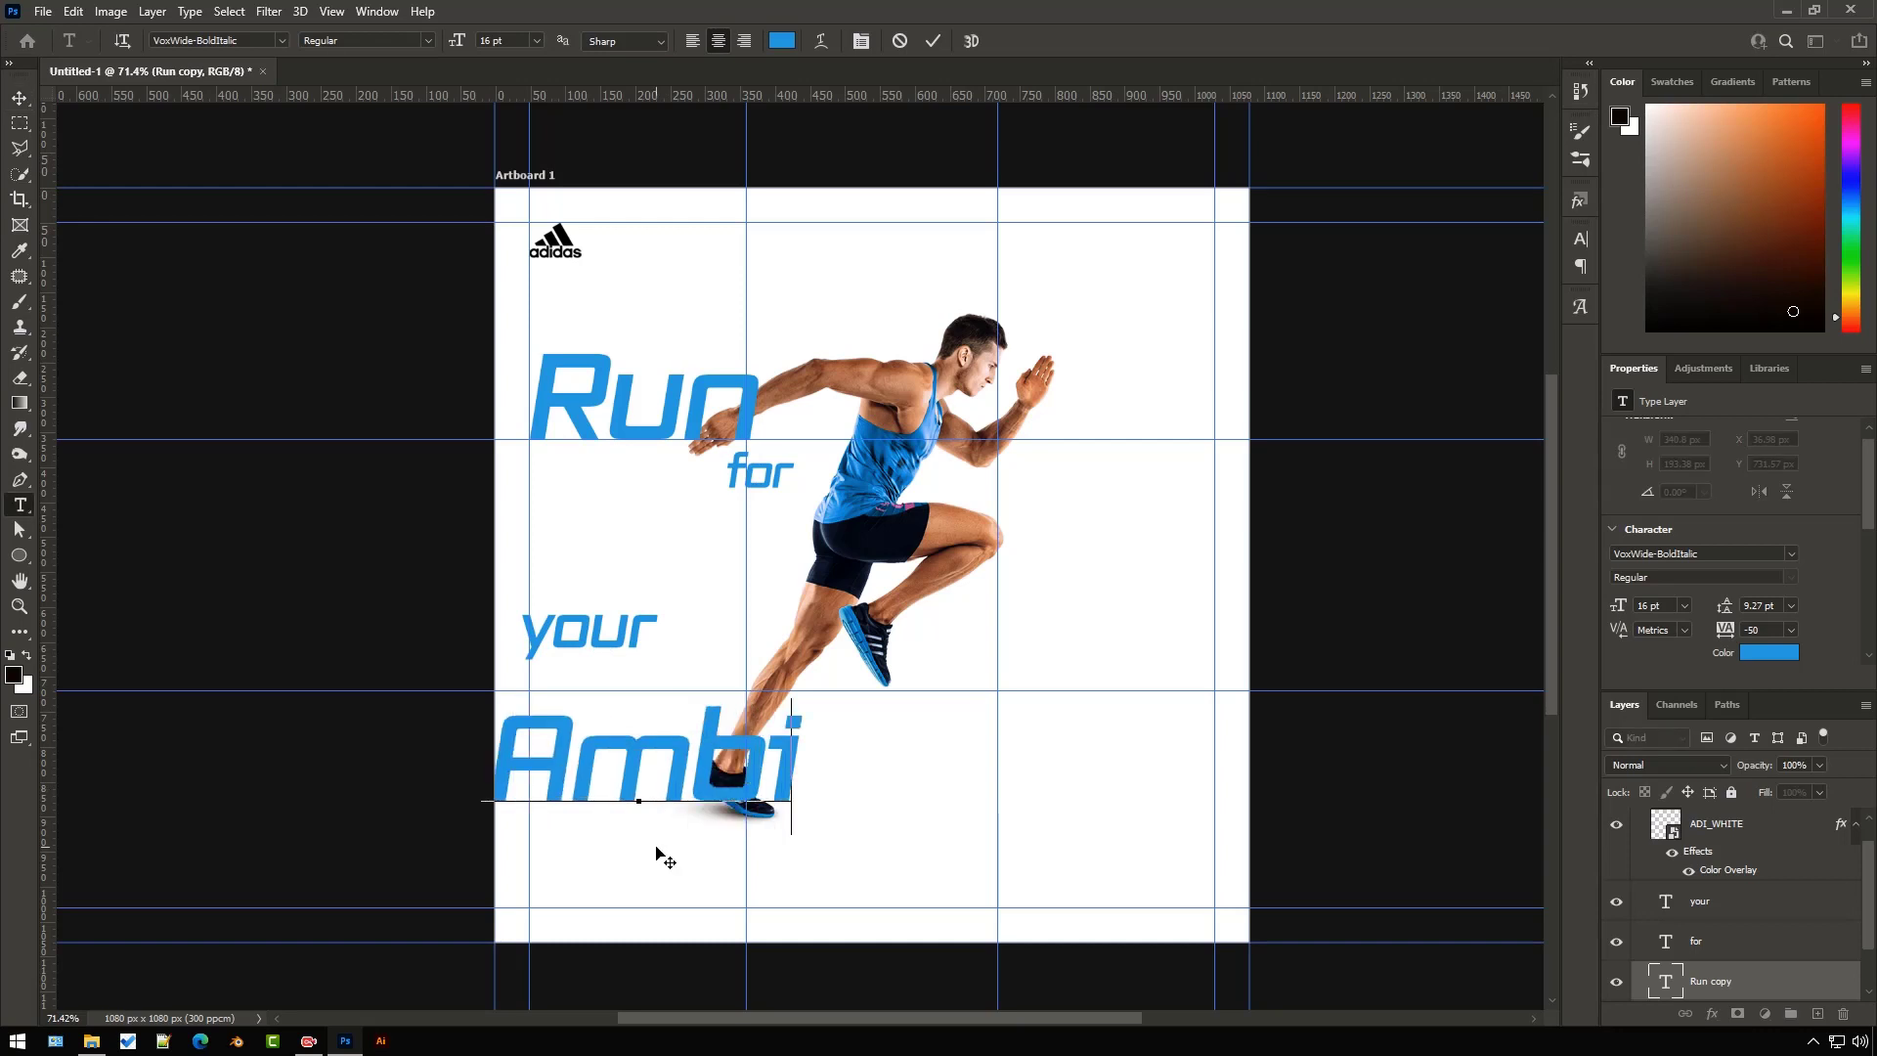
text(tion)
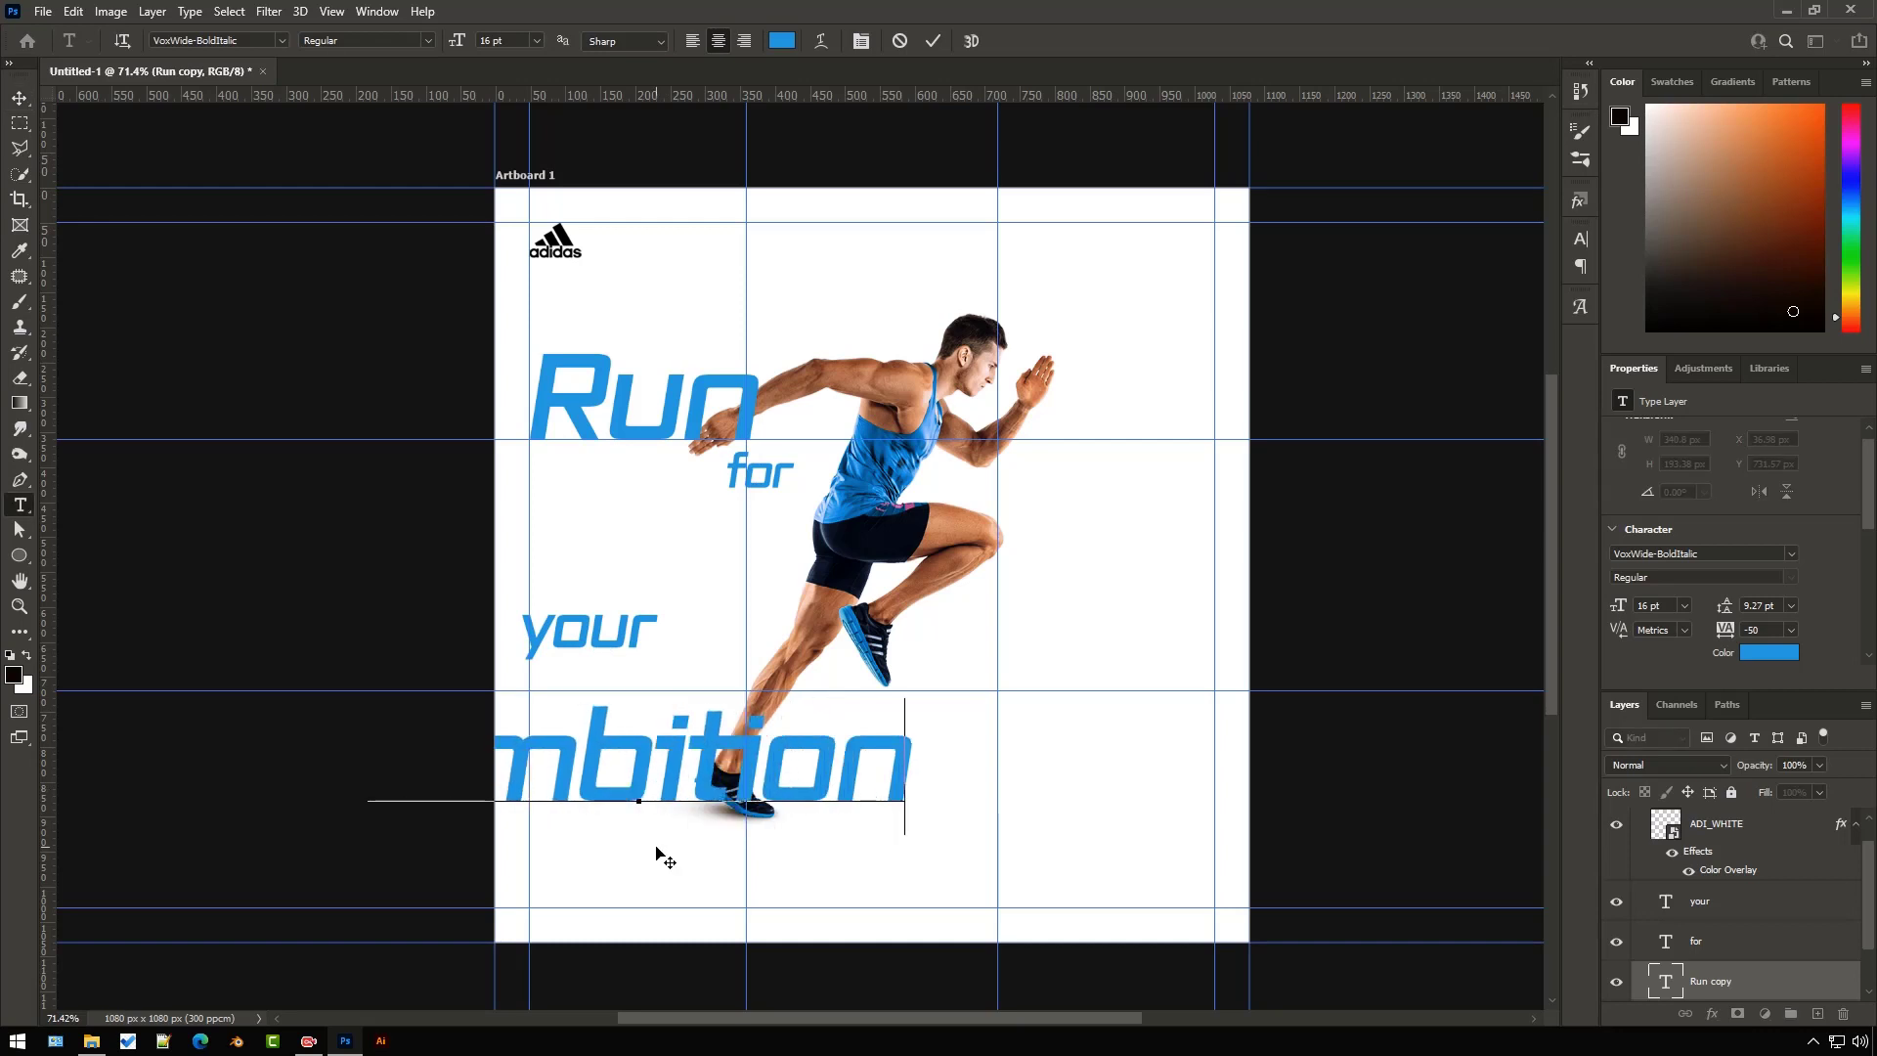
click(939, 42)
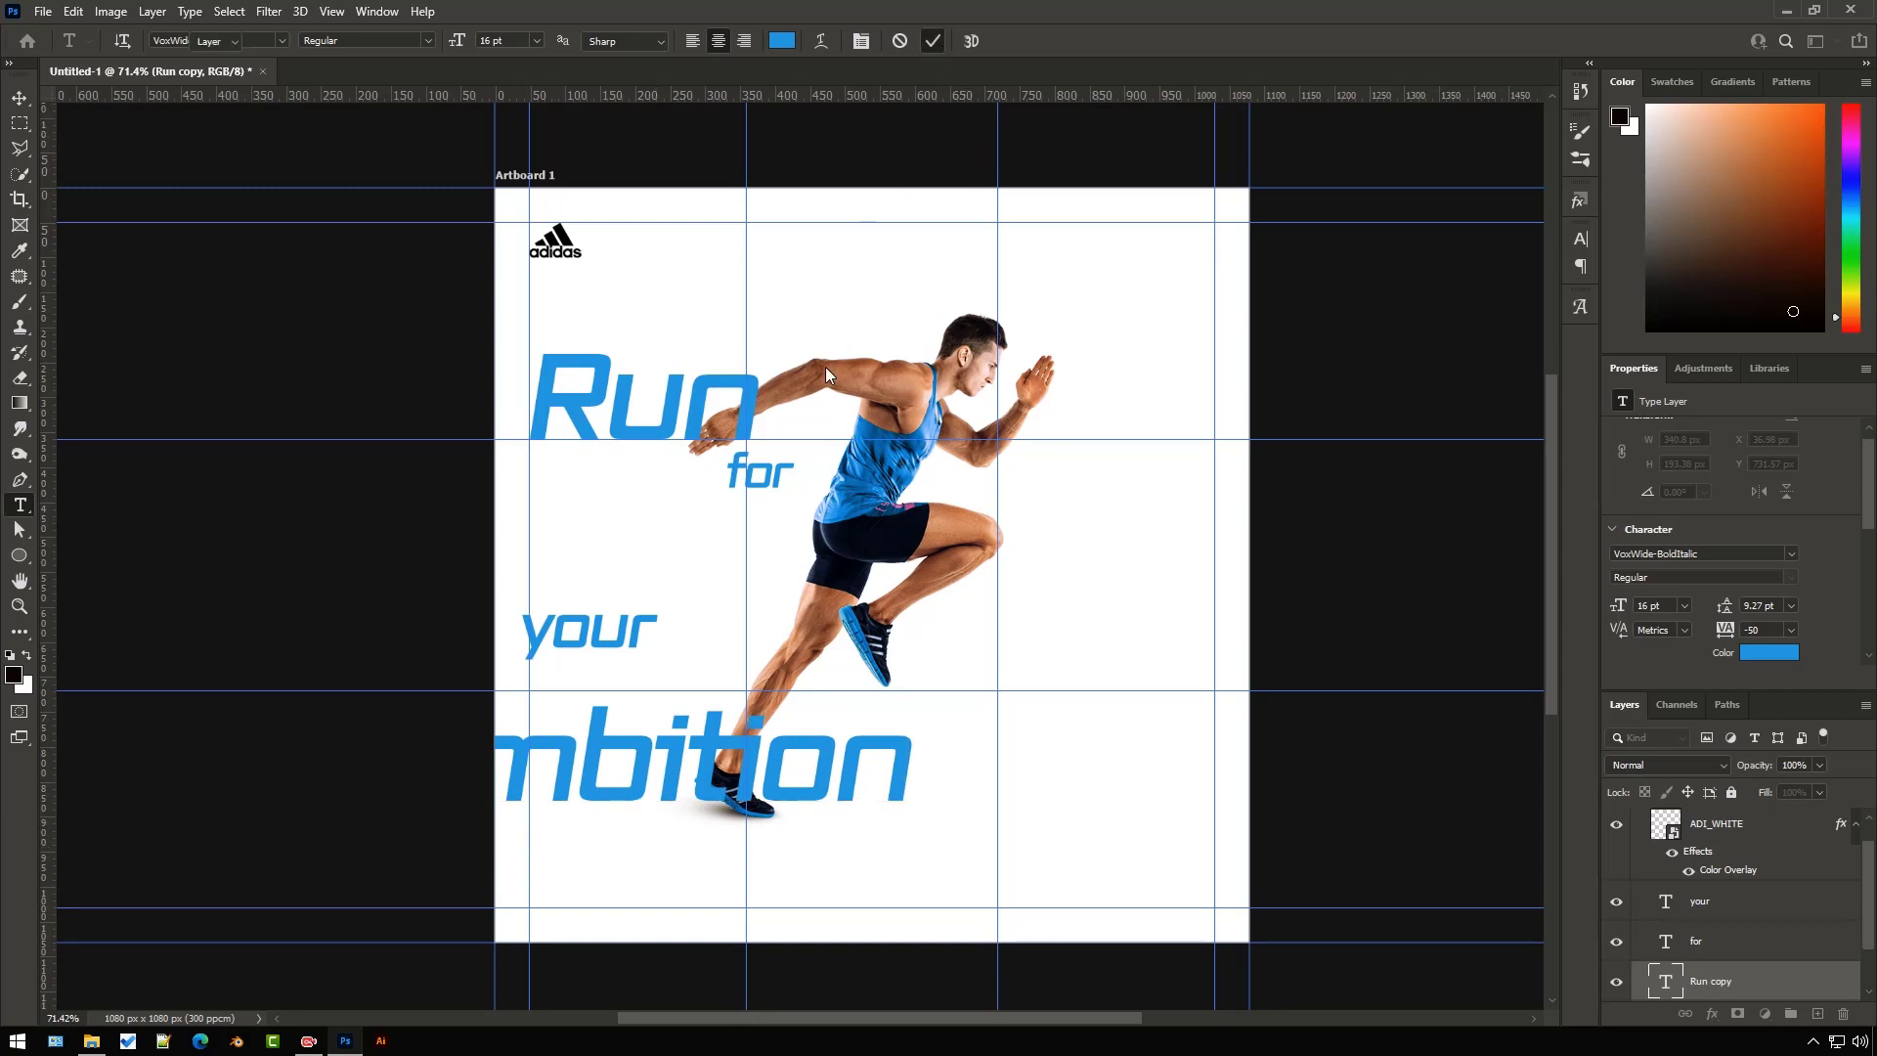
key(v)
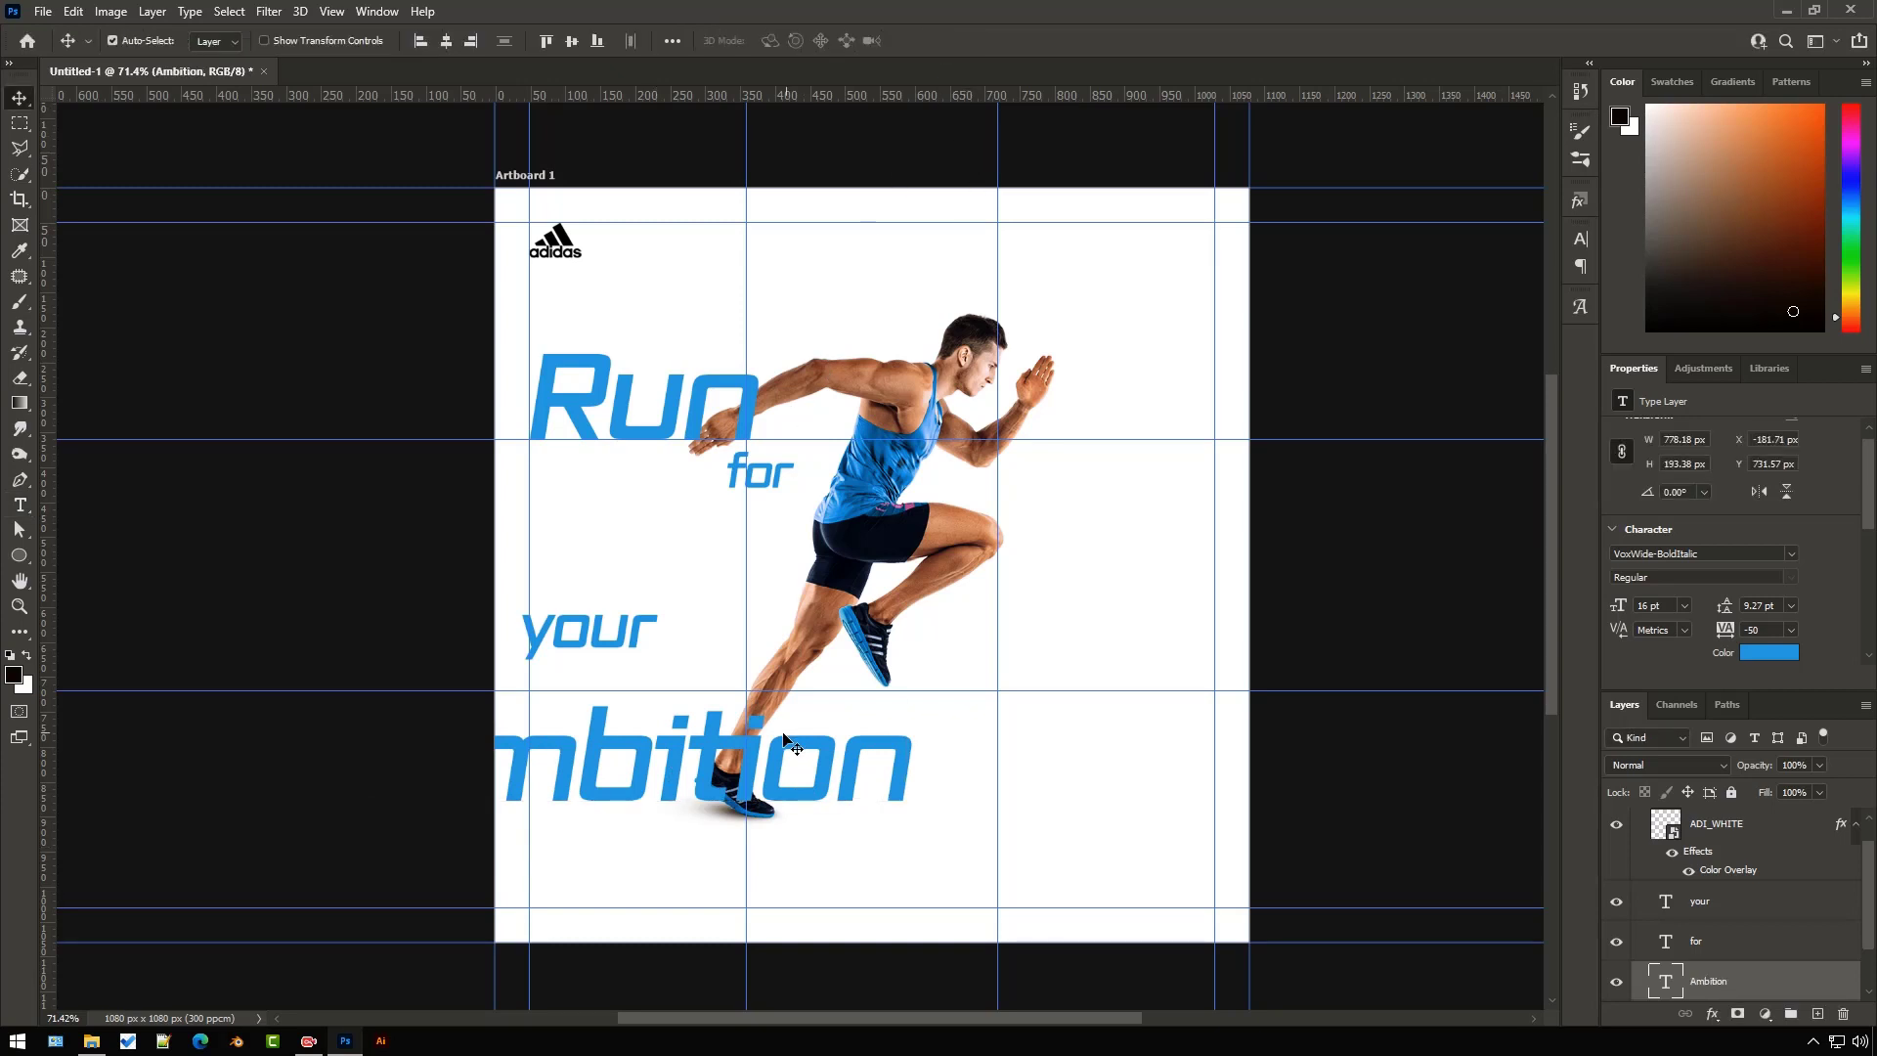
- Center the "Ambition" text horizontally on the artboard and lower it to about Y 757 px, level with the runner's rear shoe
click(445, 41)
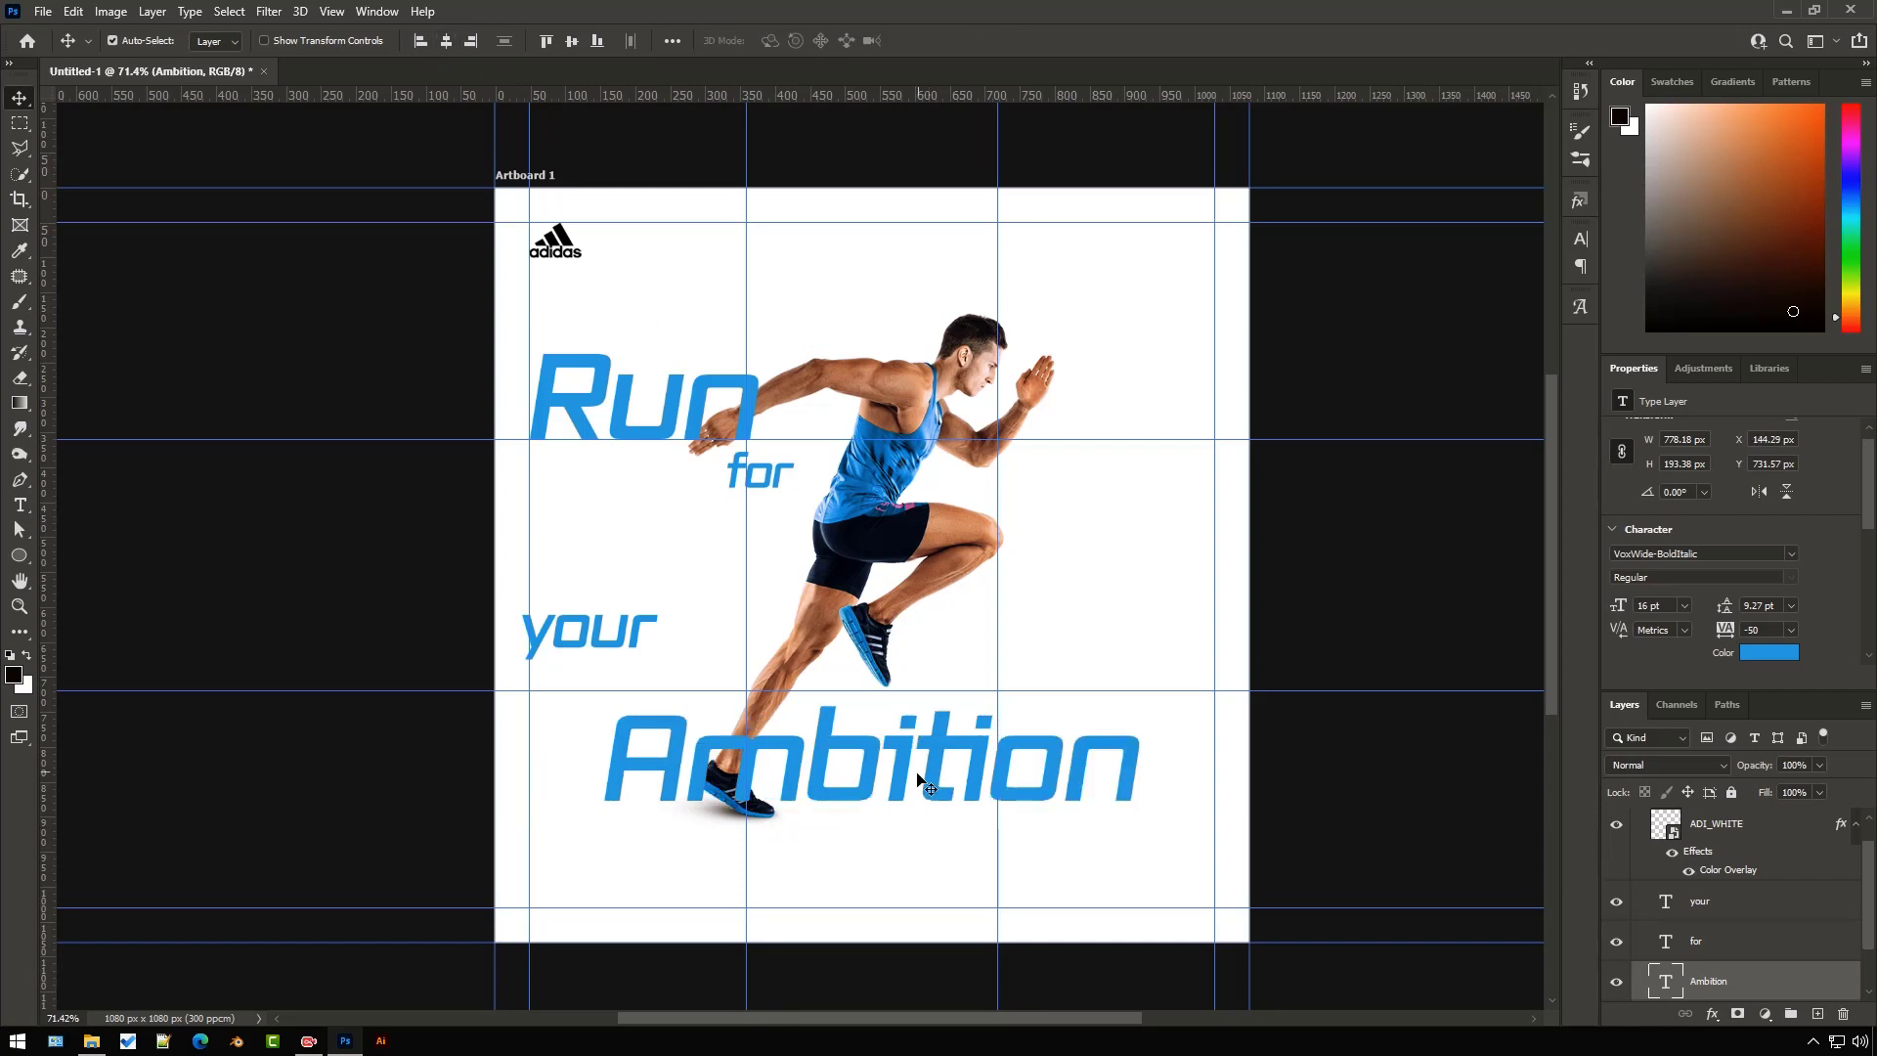
scroll(748, 858, up, 4)
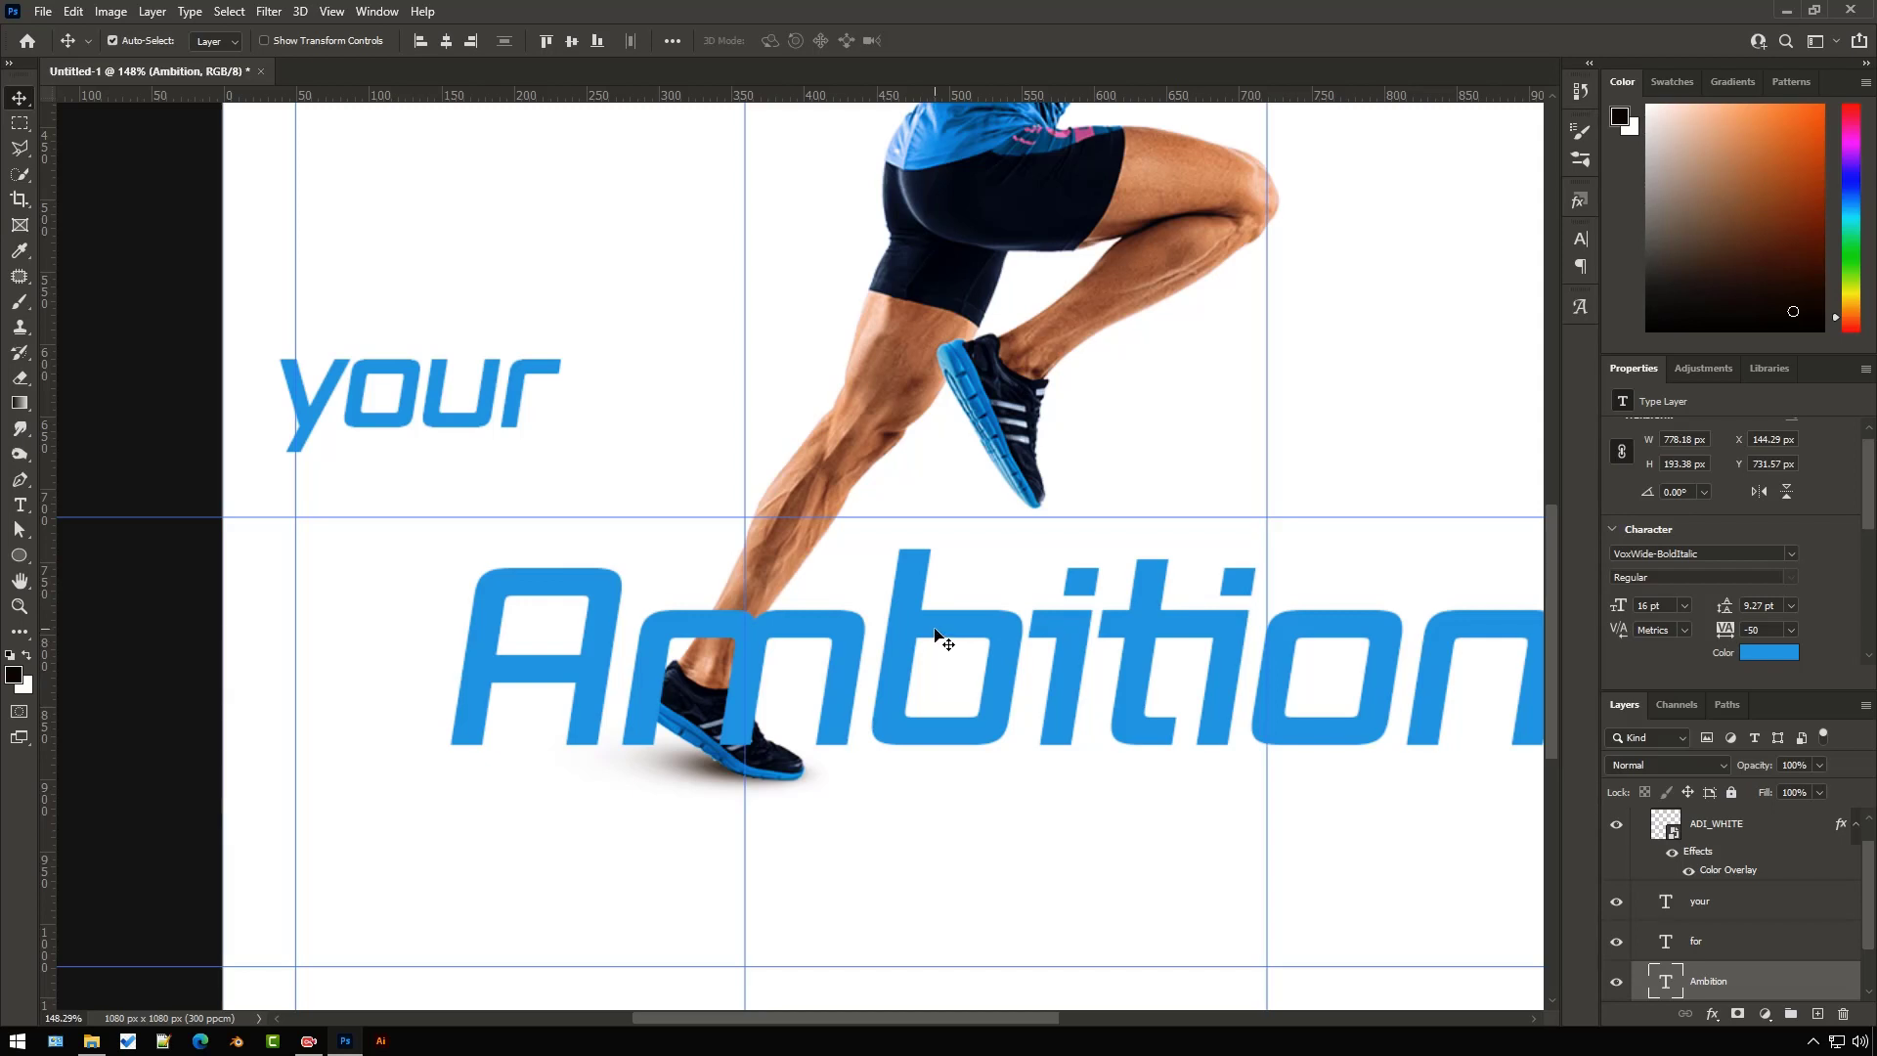
drag(937, 642, 925, 664)
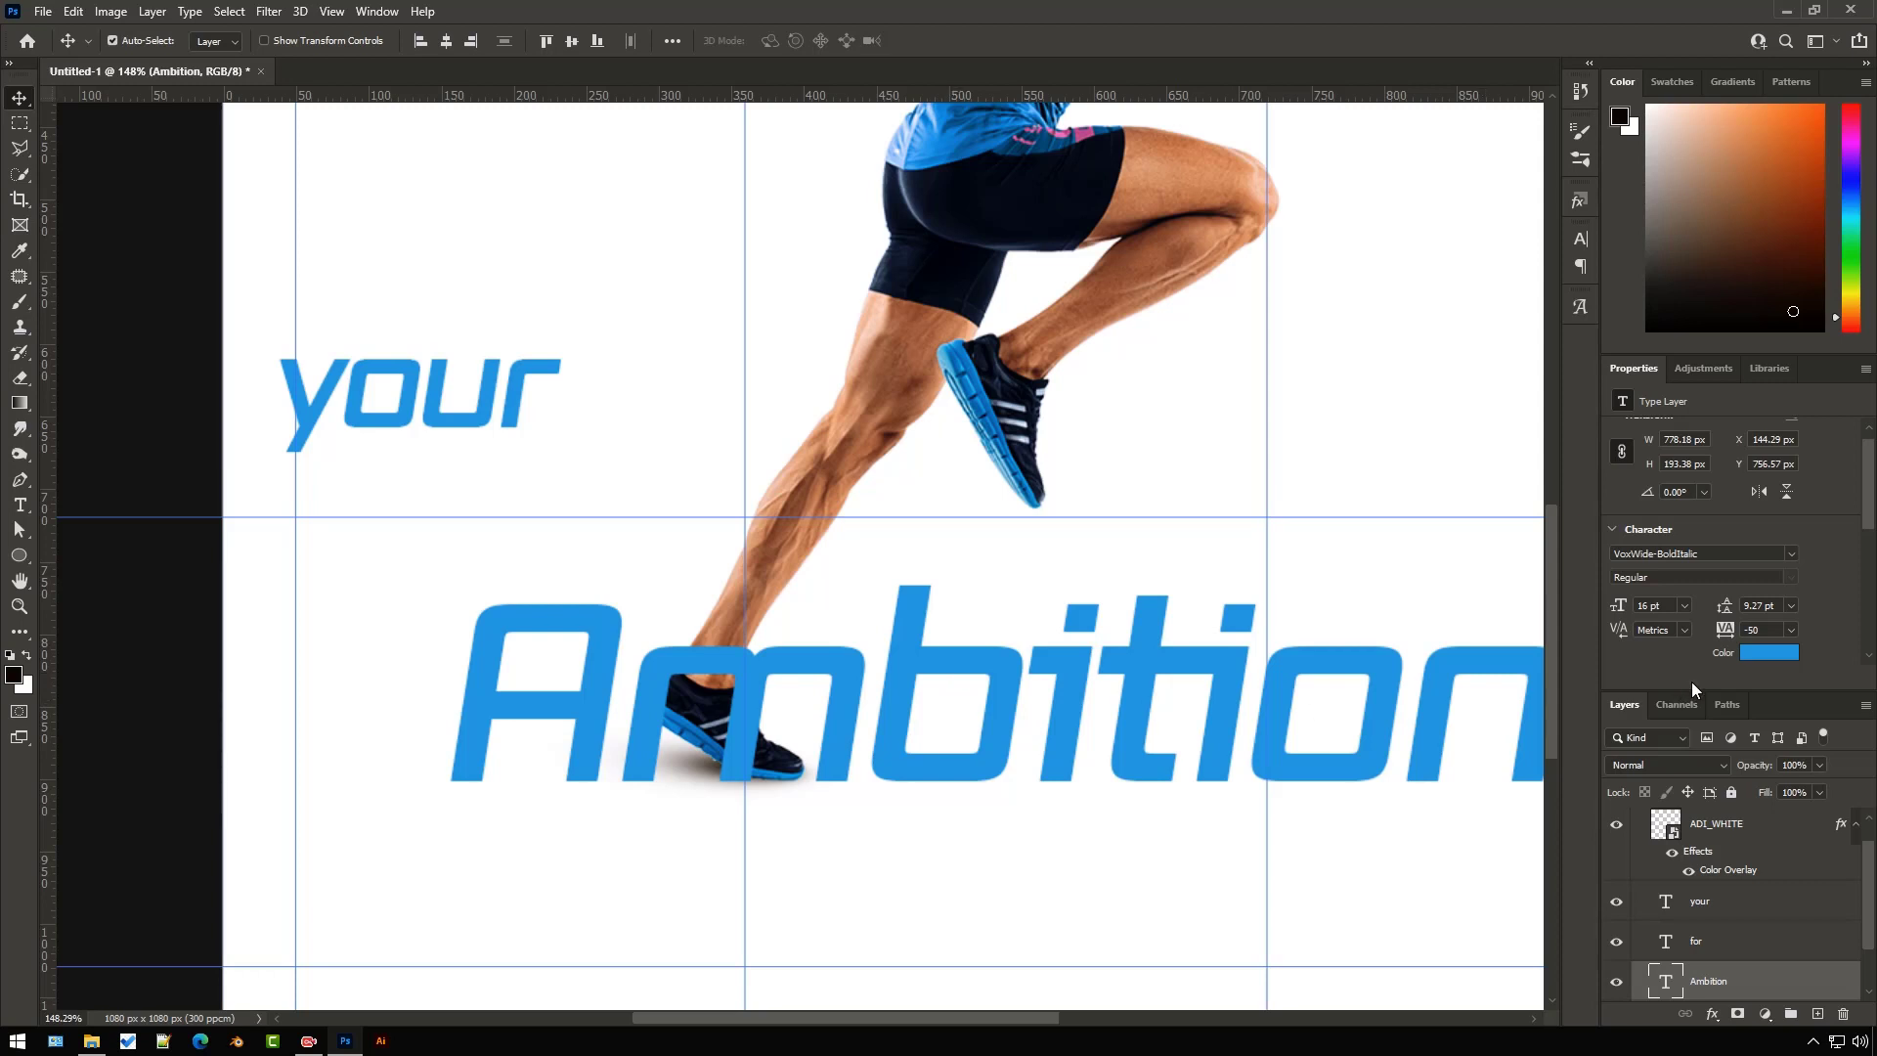
- Set the "Ambition" text color to #030c1a
click(1775, 653)
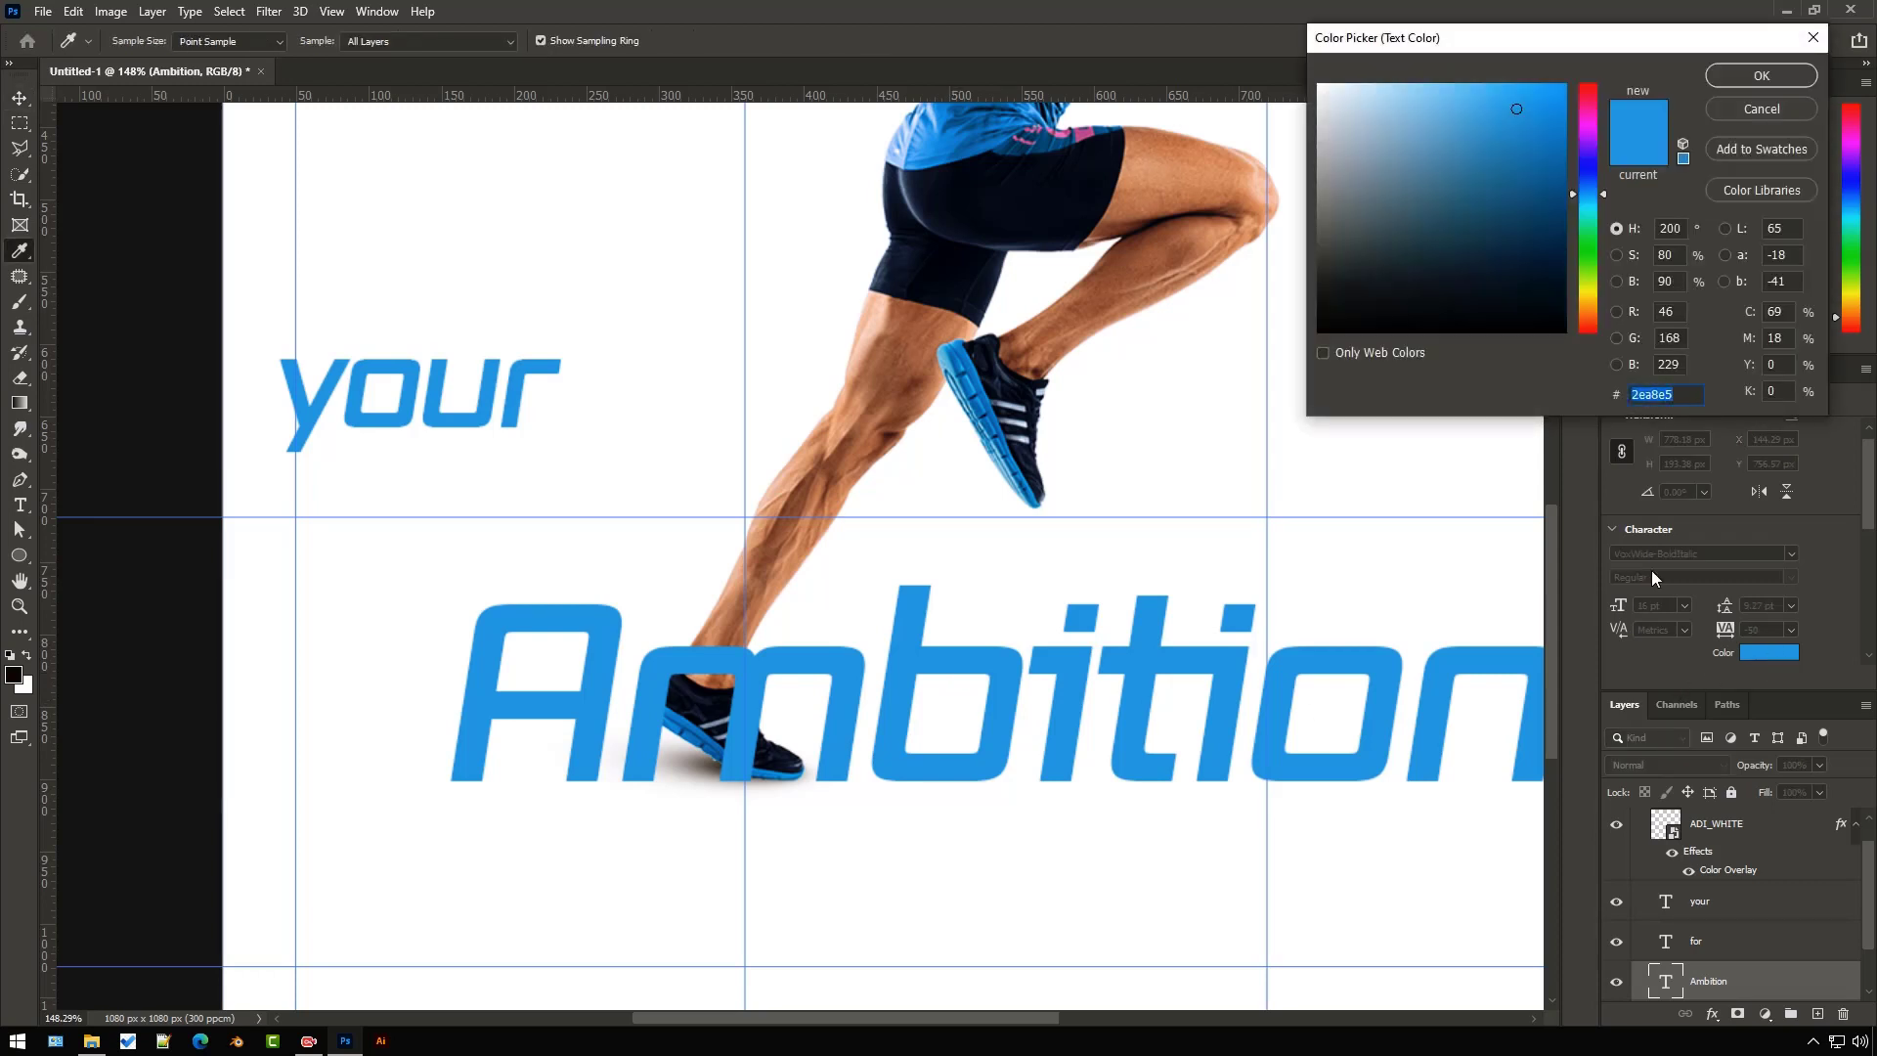
text(030)
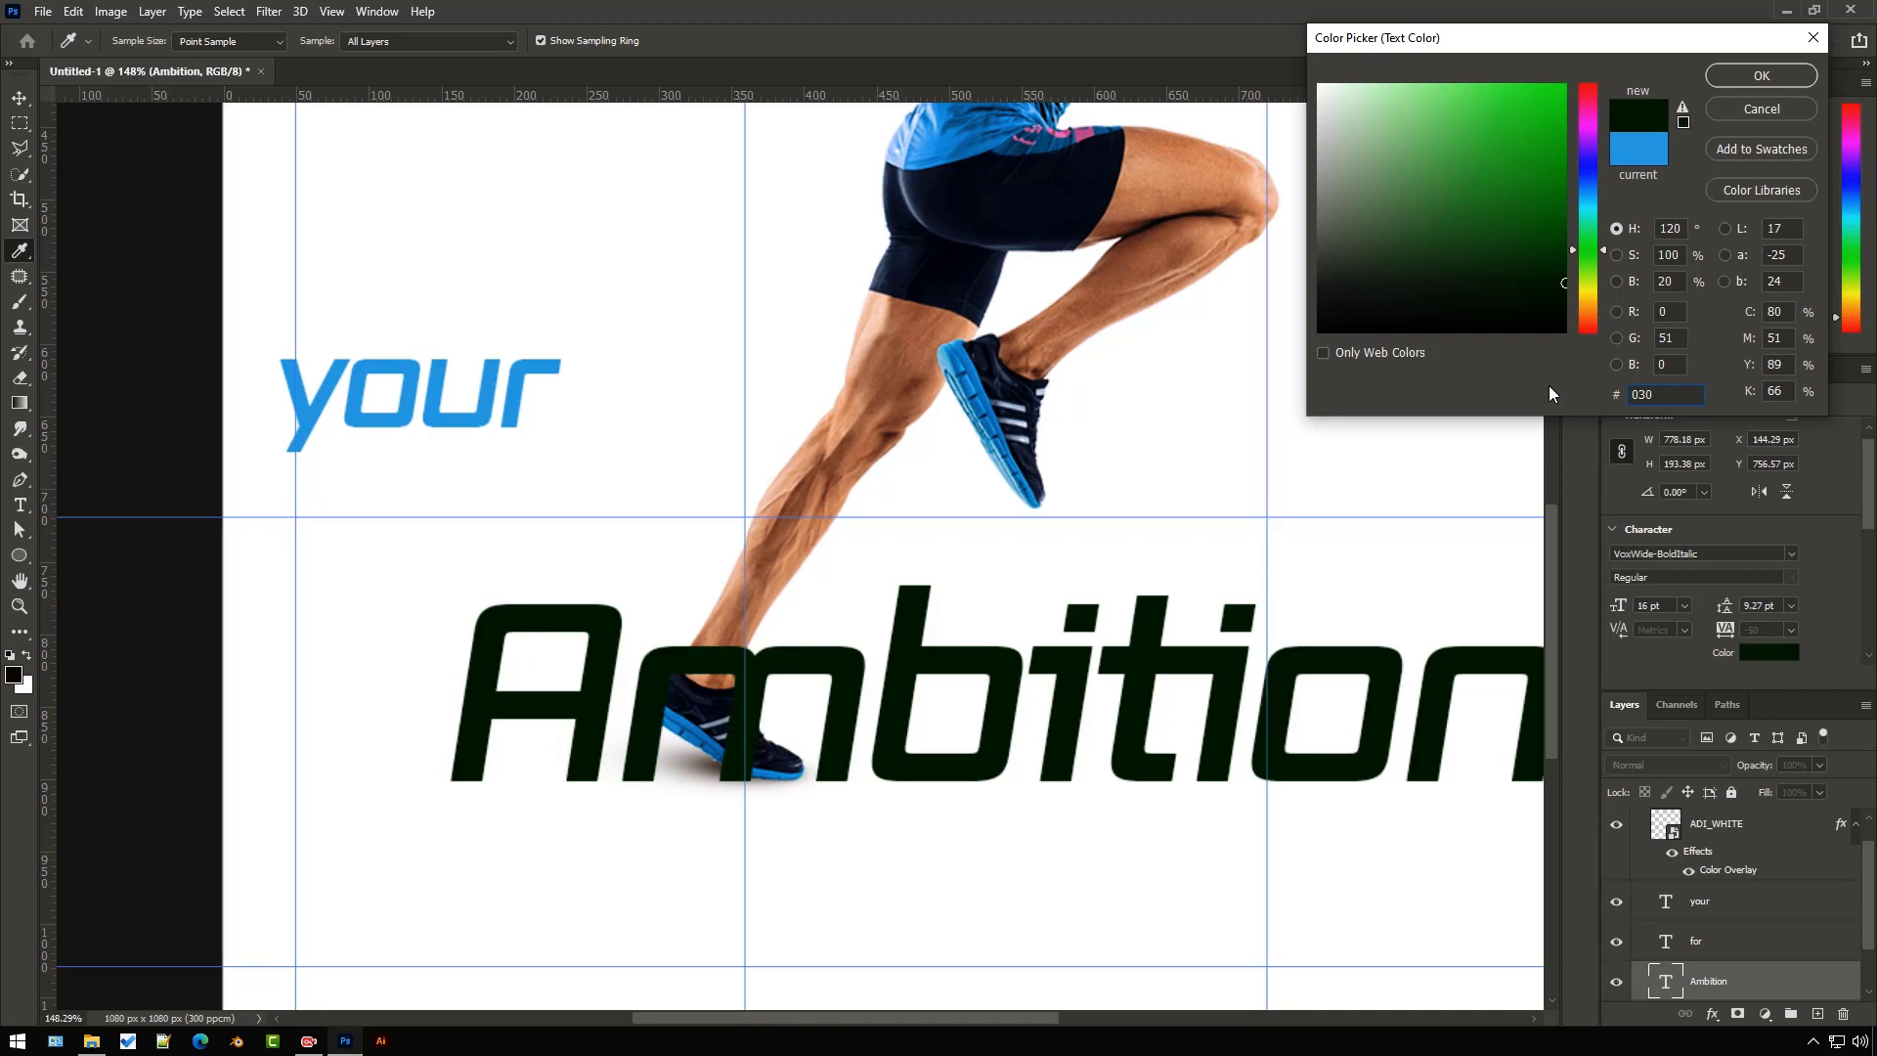
text(c1a)
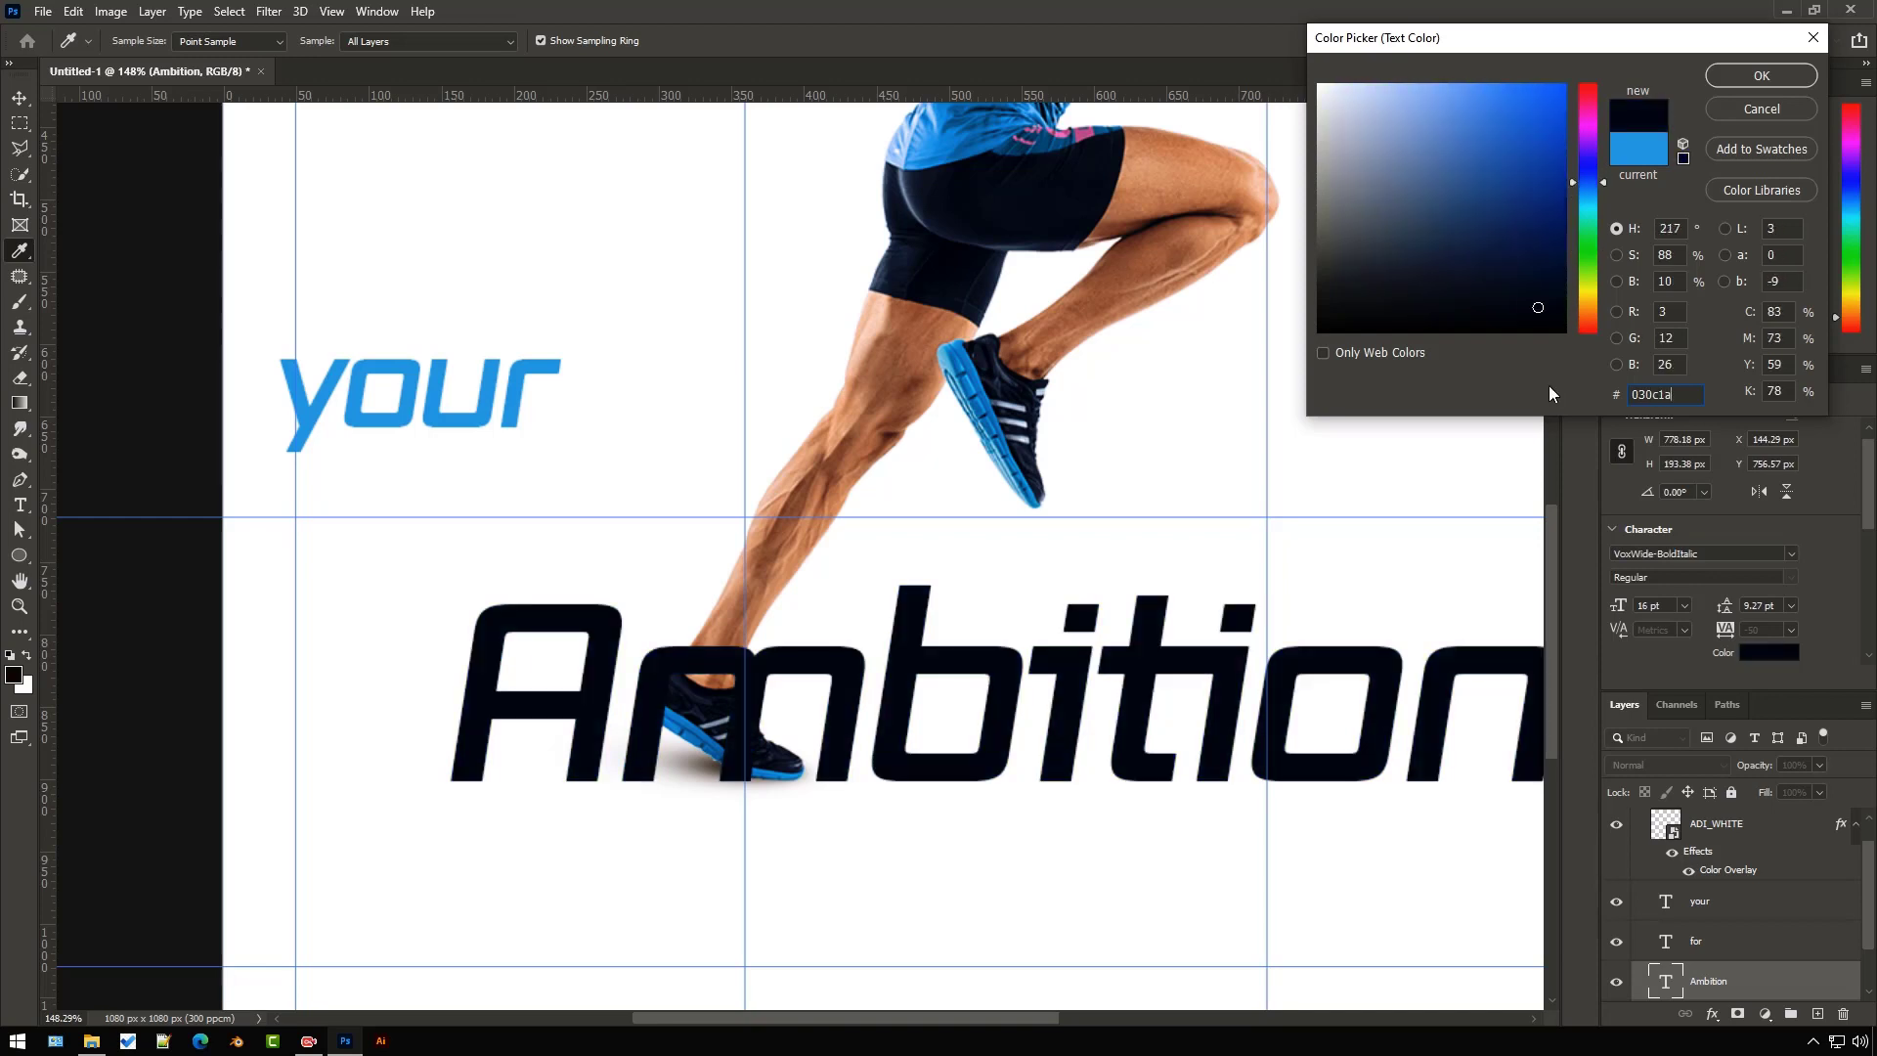
key(Return)
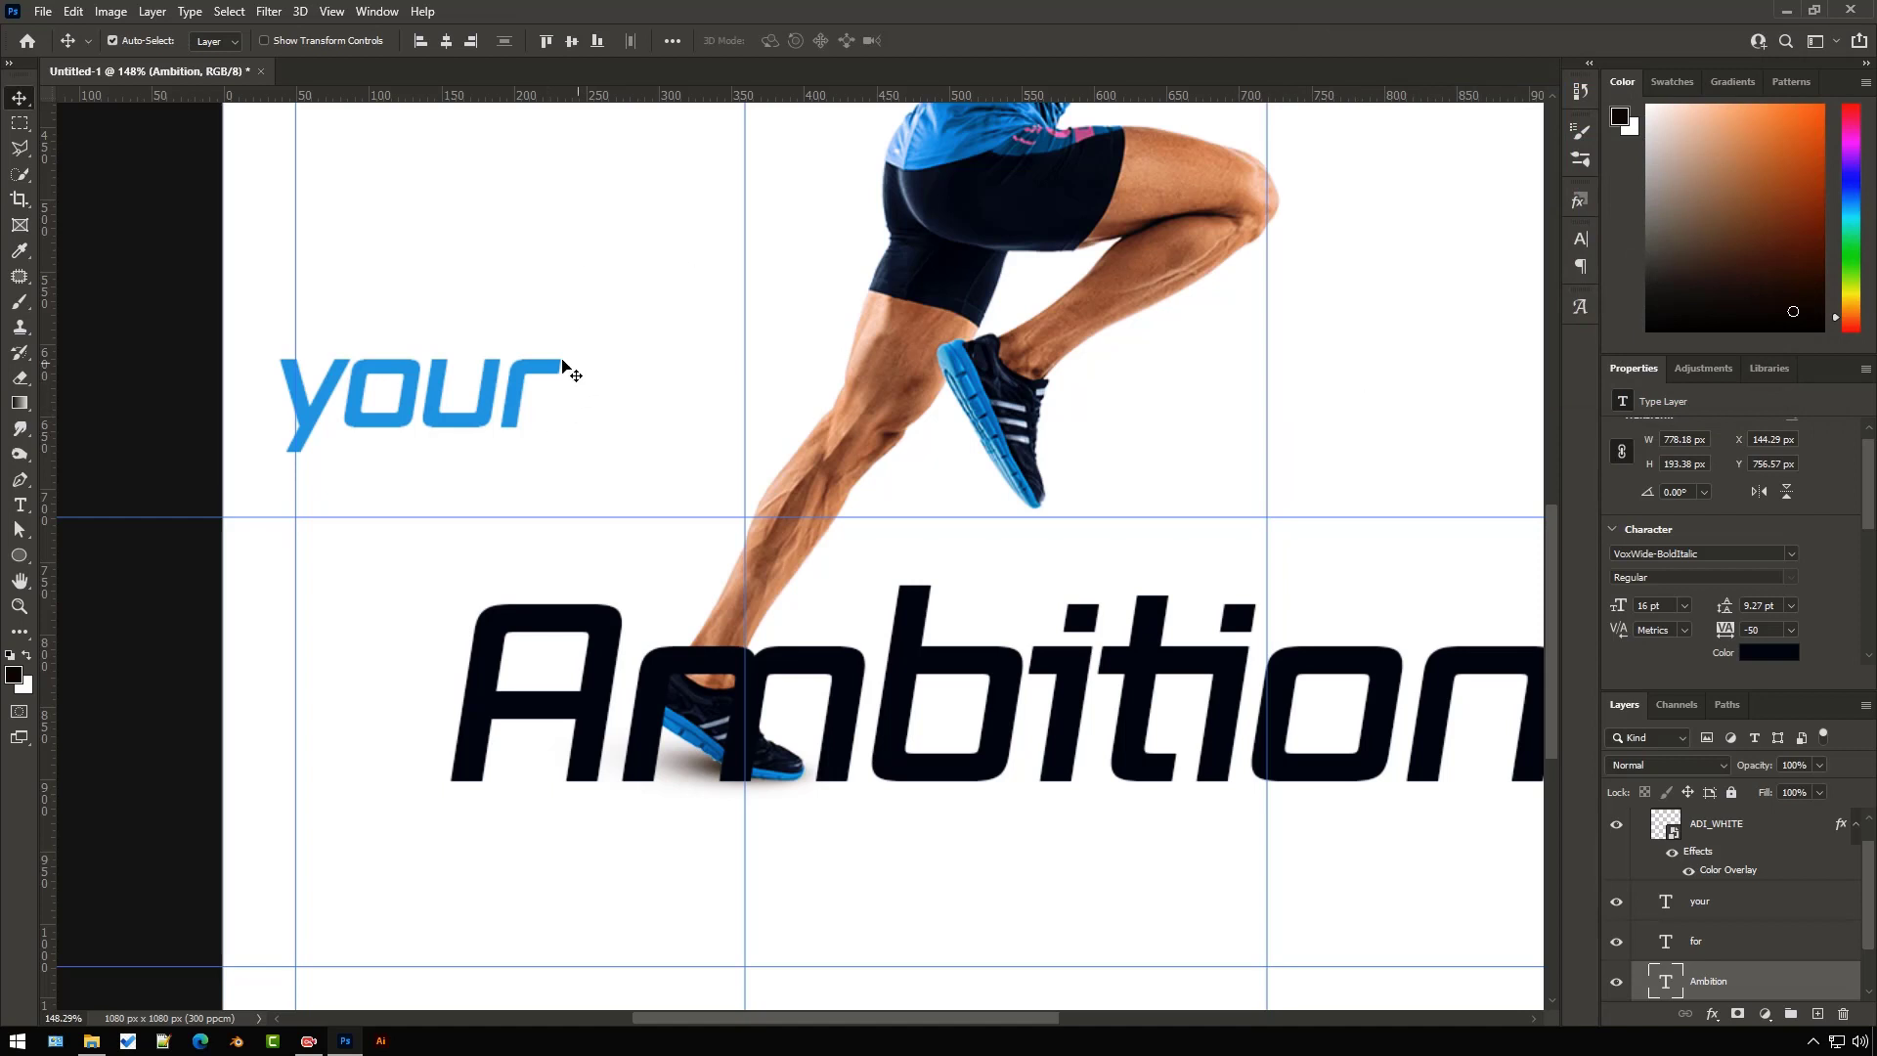
- Move the "your" text just above the start of "Ambition", at about X 140 px, Y 694 px
click(492, 403)
drag(494, 432, 663, 557)
scroll(663, 557, down, 2)
scroll(441, 571, down, 3)
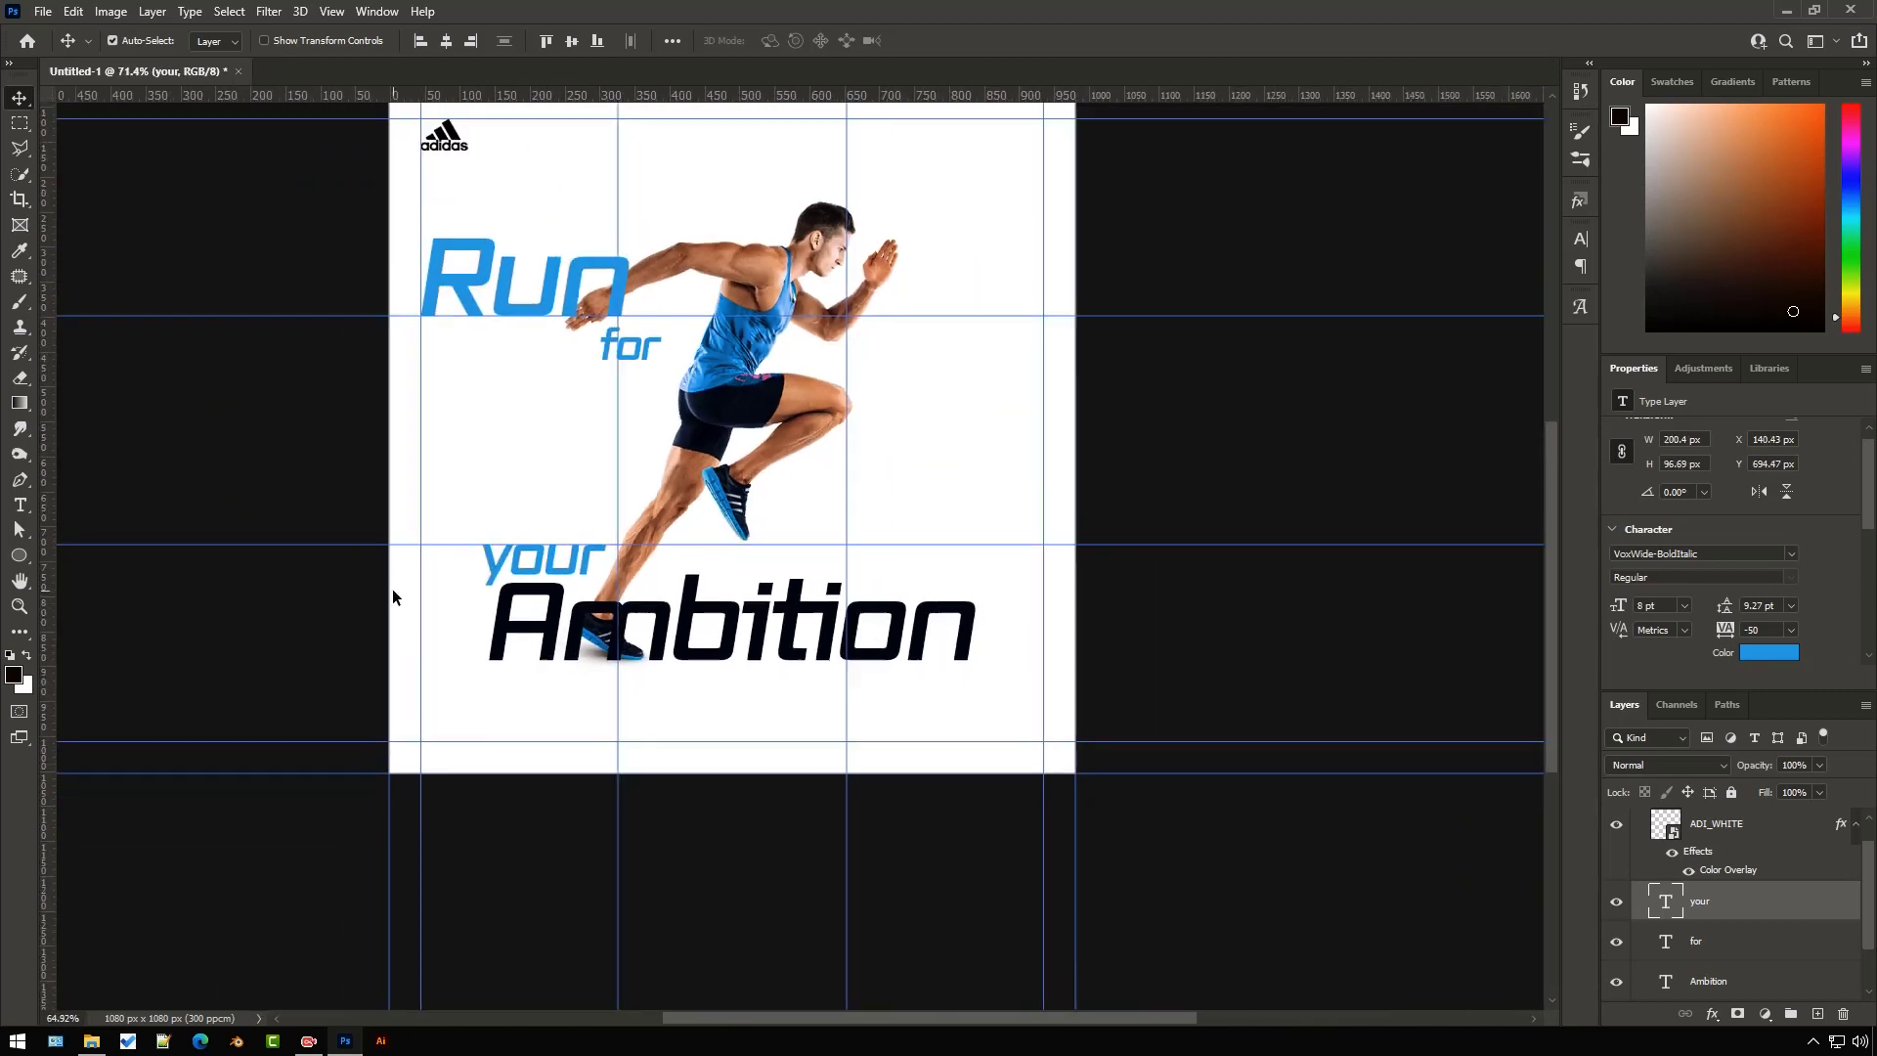
scroll(415, 571, down, 1)
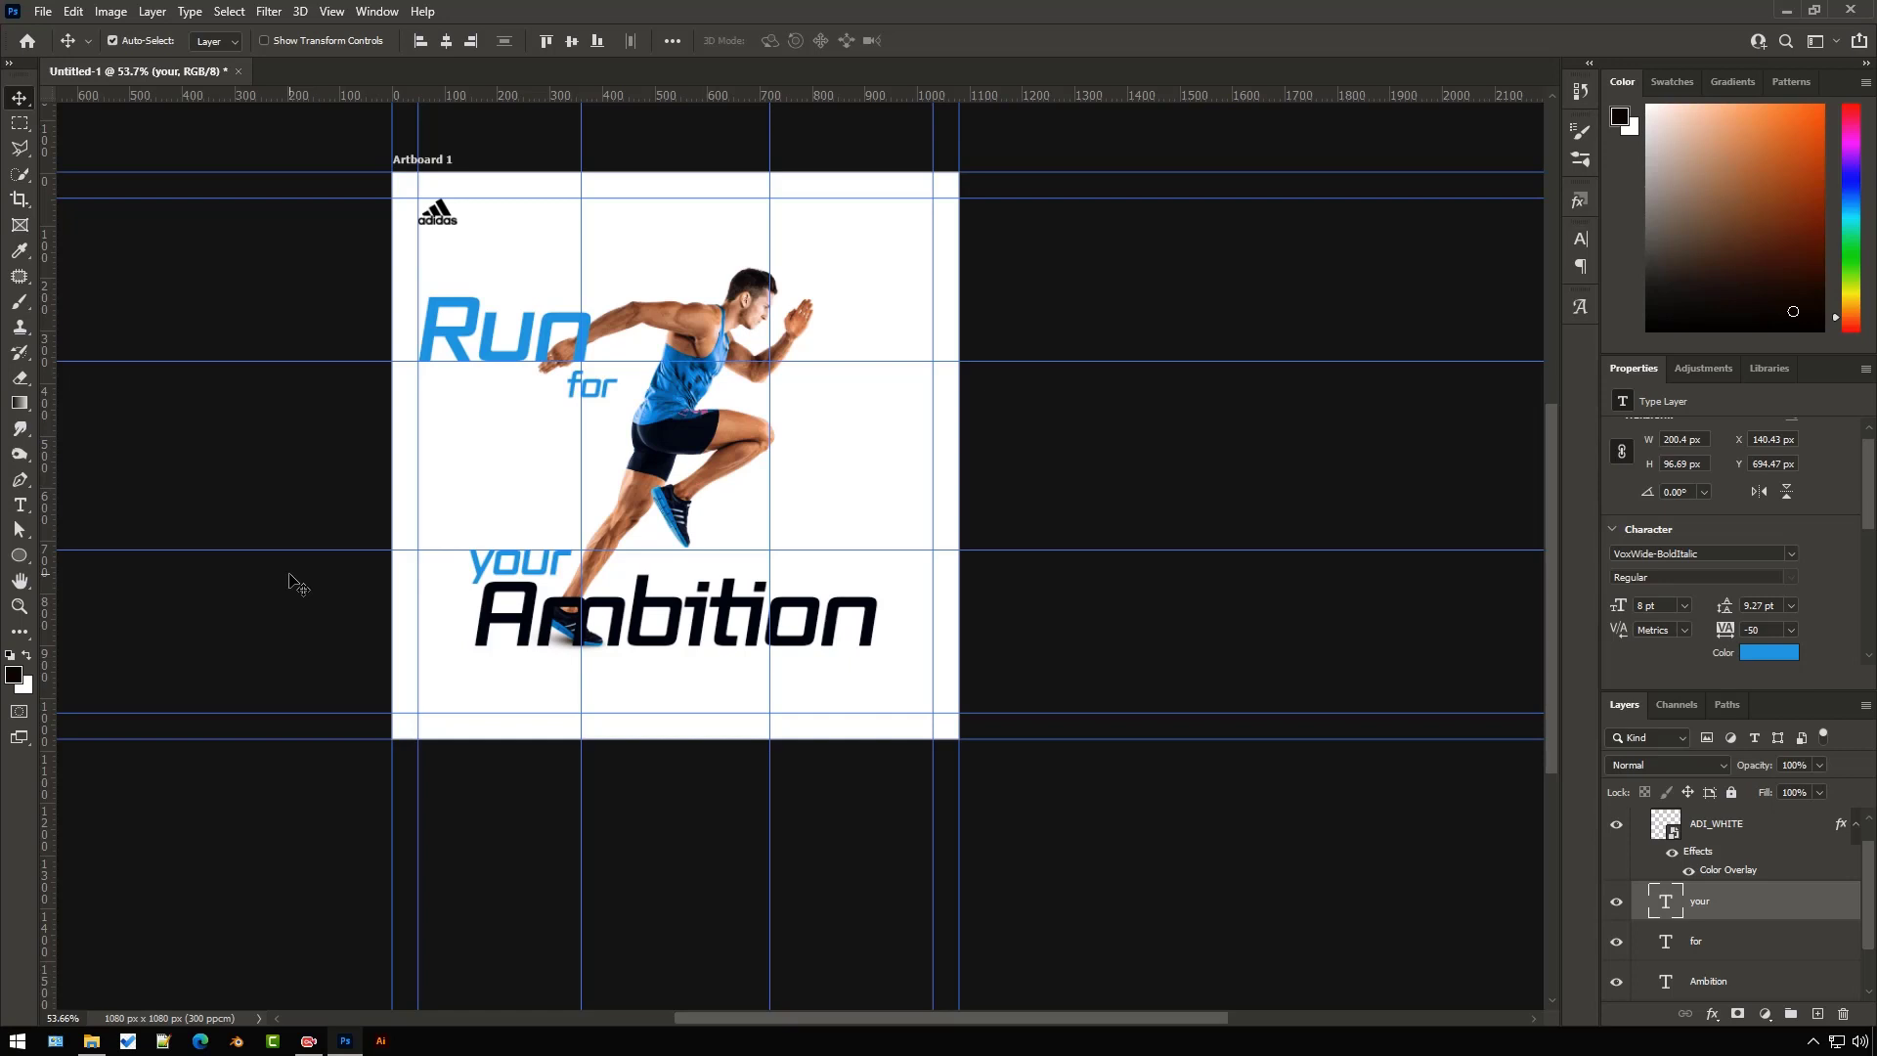
- Group the your, for, Ambition and Run text layers as "Tagline", and place the Image group above it
scroll(1838, 924, down, 2)
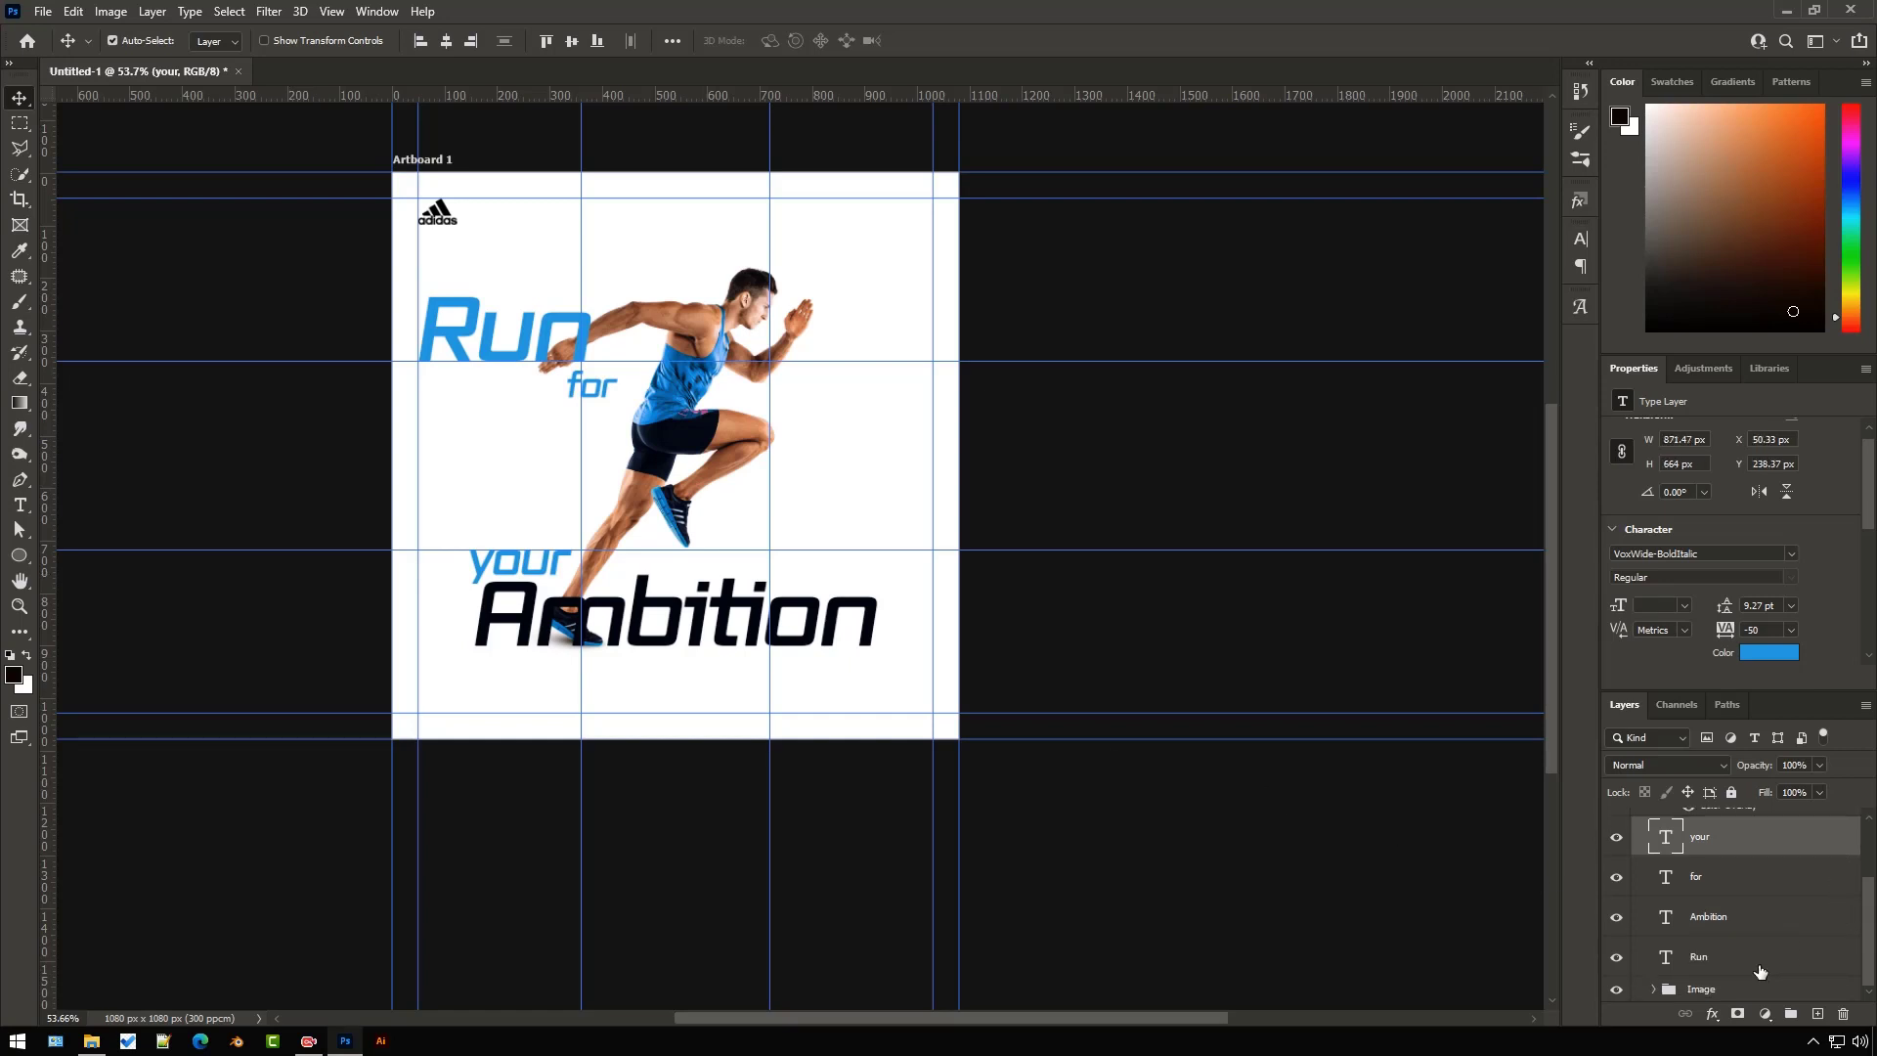
shift+click(1758, 971)
key(ctrl+g)
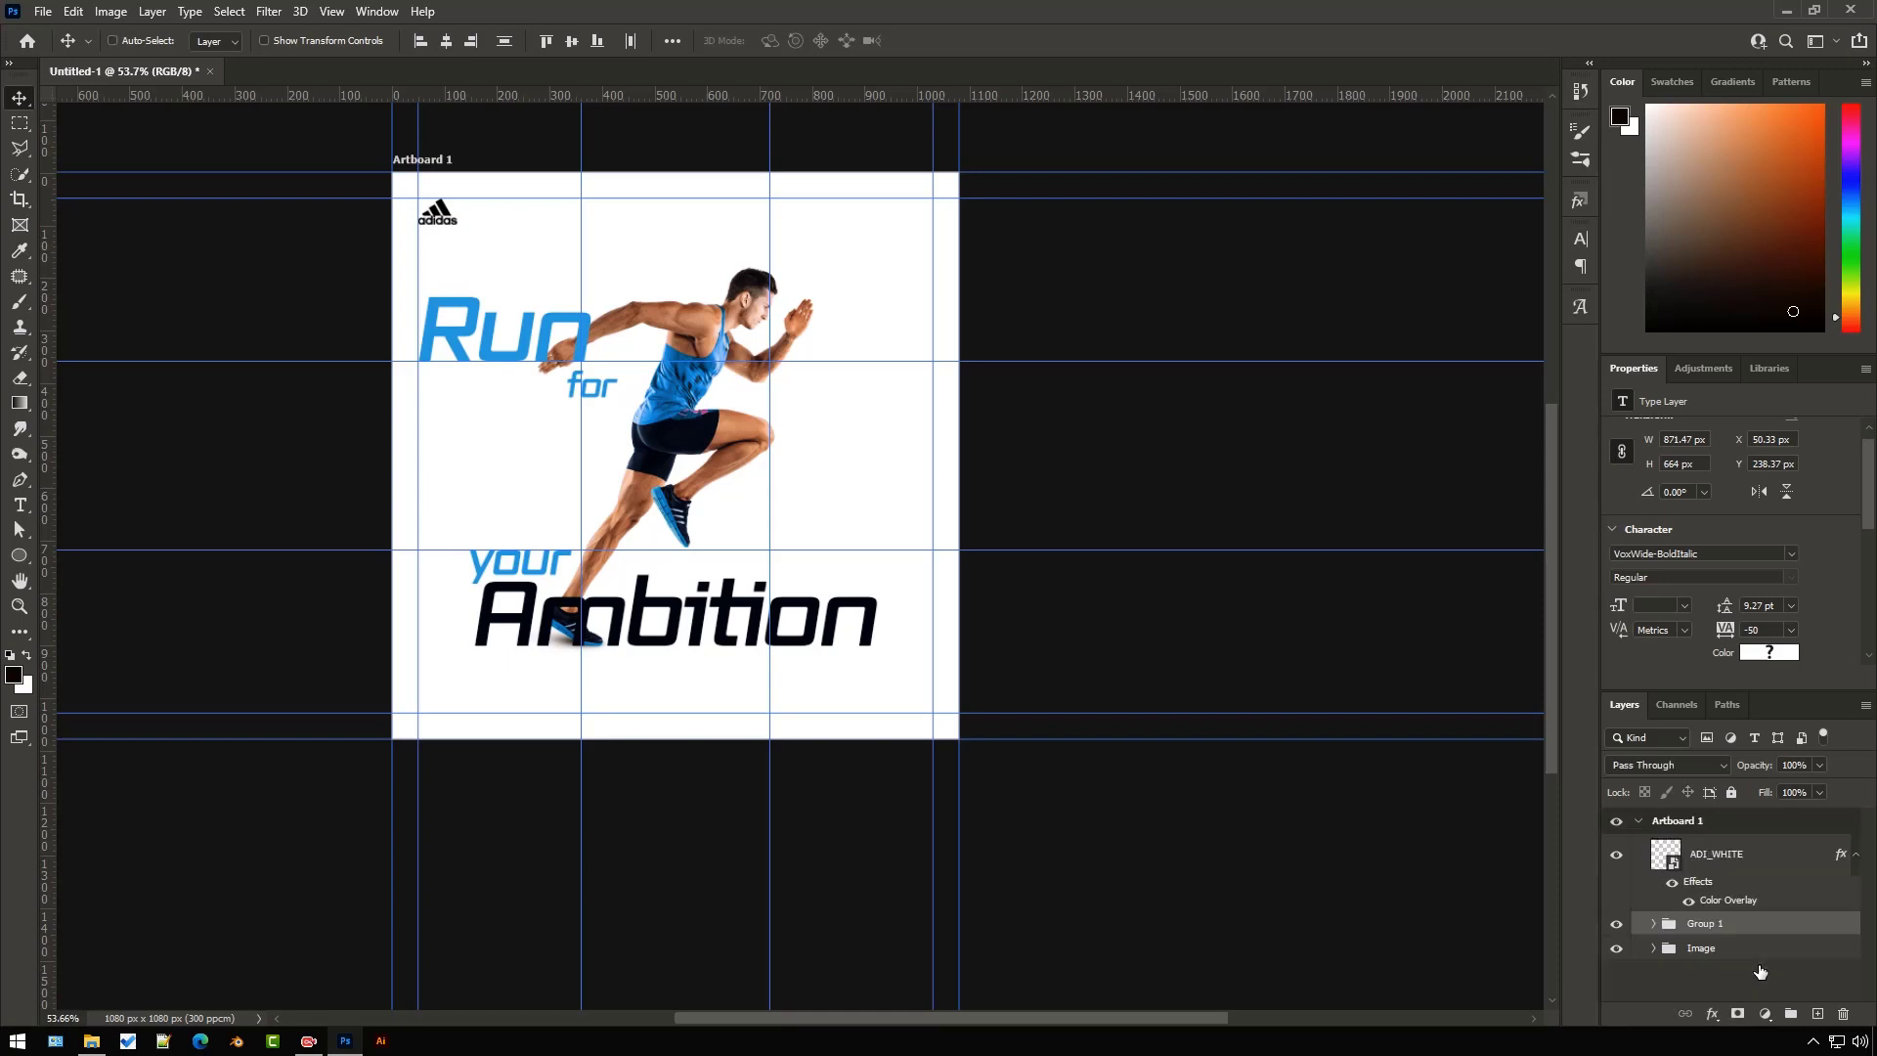
double_click(1706, 922)
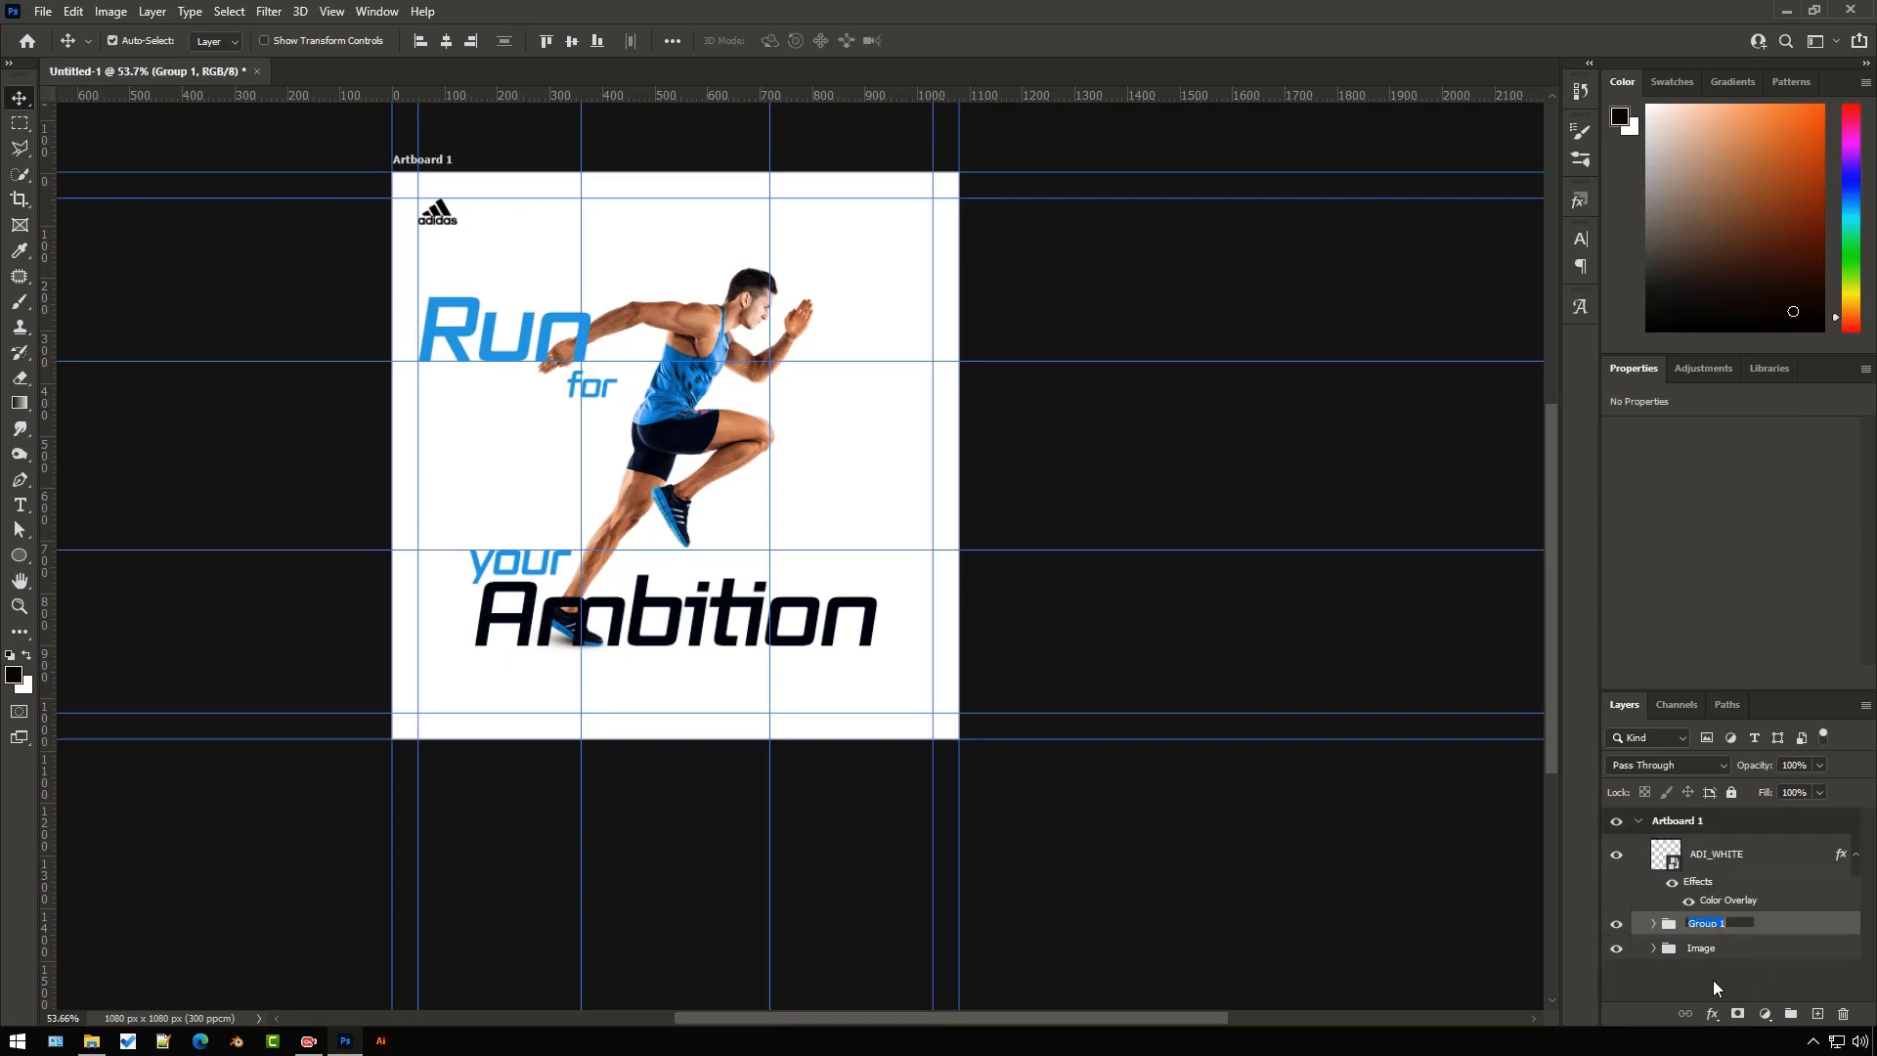
text(Tagline)
key(Return)
click(1703, 954)
drag(1703, 960, 1706, 915)
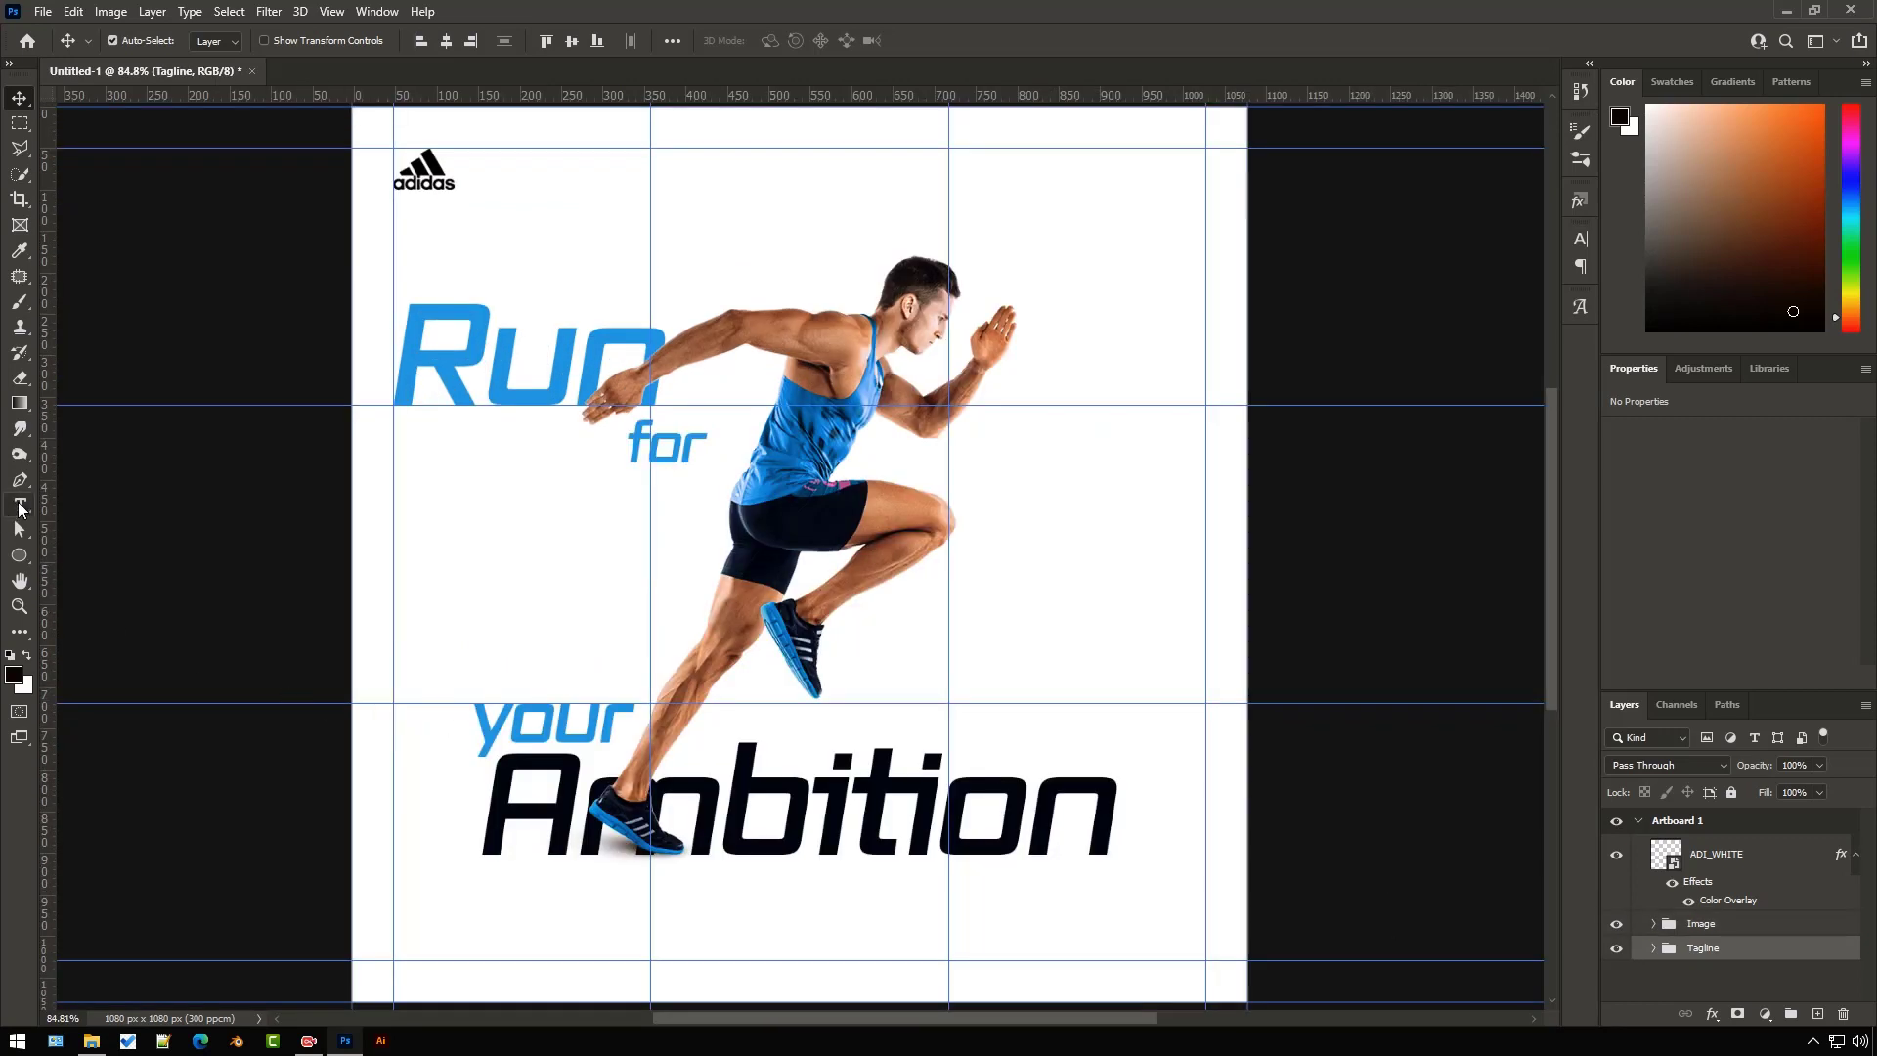
- Add the text "MEN'S ADIDAS RUNNING LITE RACER" at 2 pt in the empty area below "Ambition"
click(19, 504)
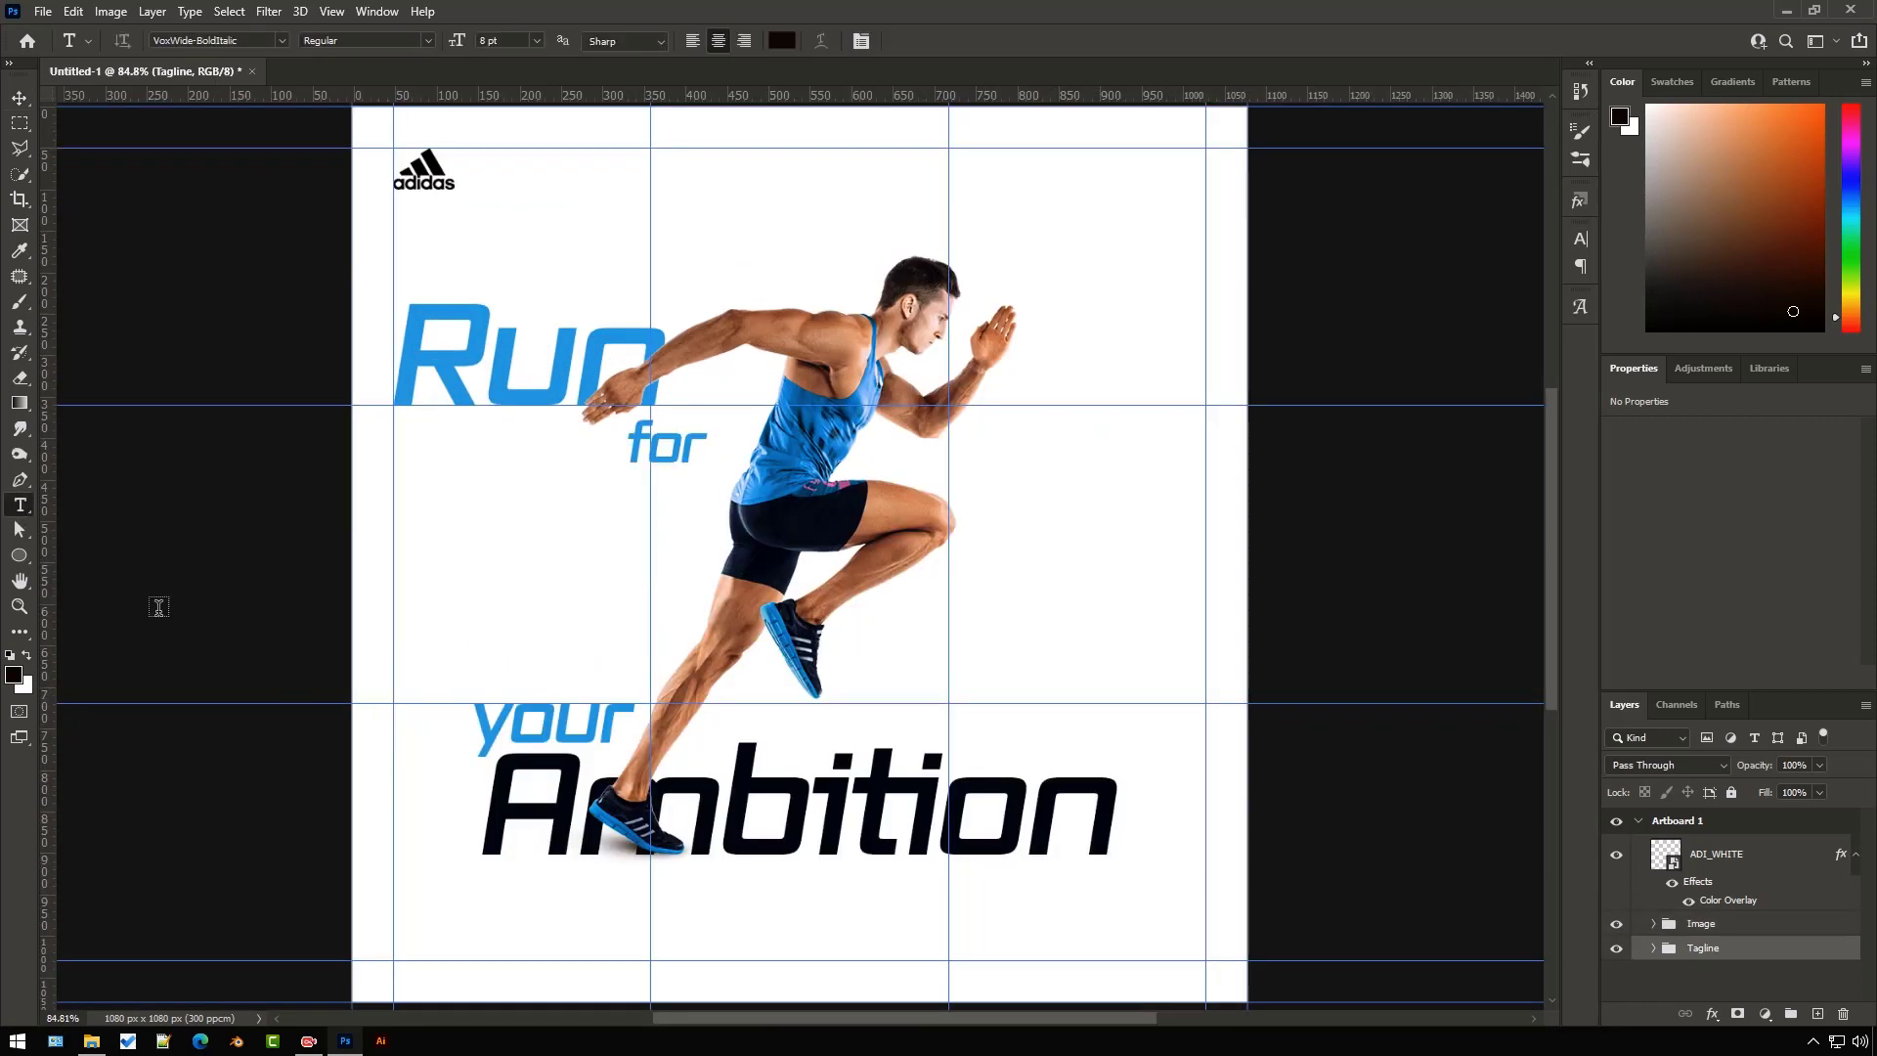
click(730, 932)
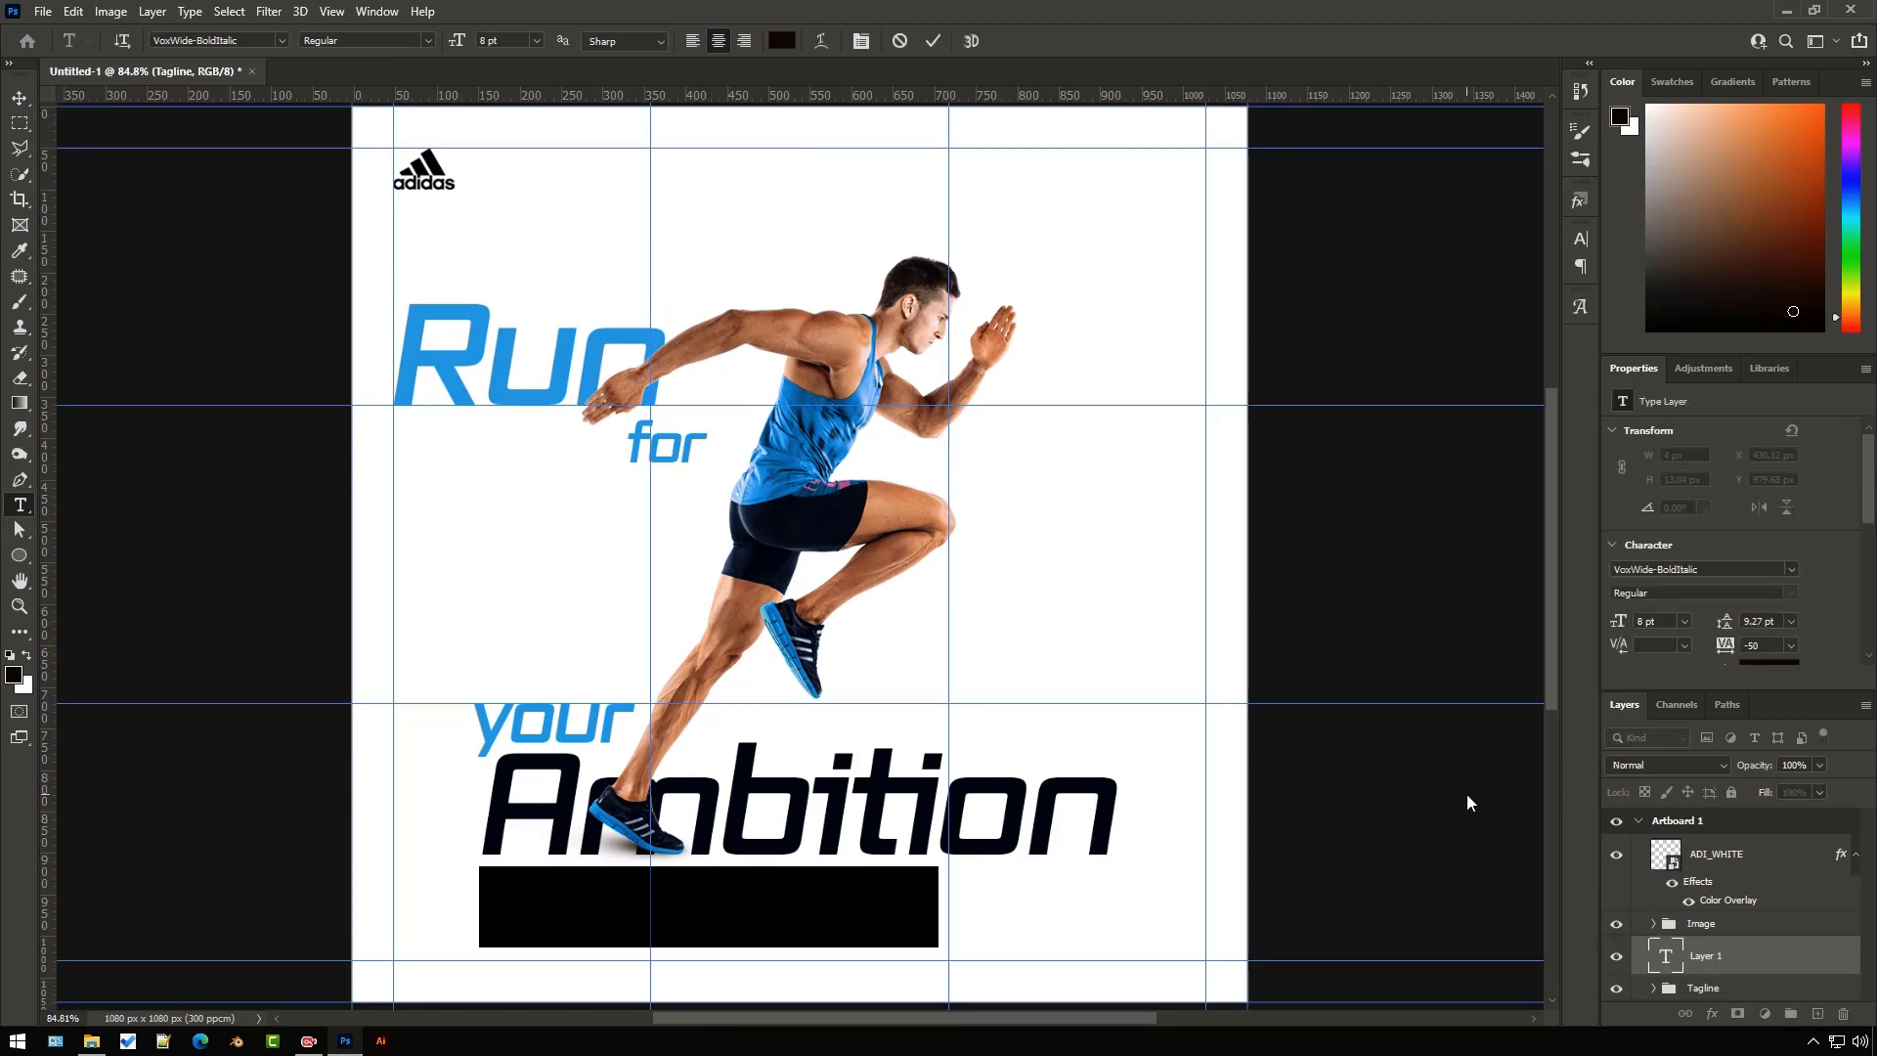
click(1661, 623)
double_click(1661, 624)
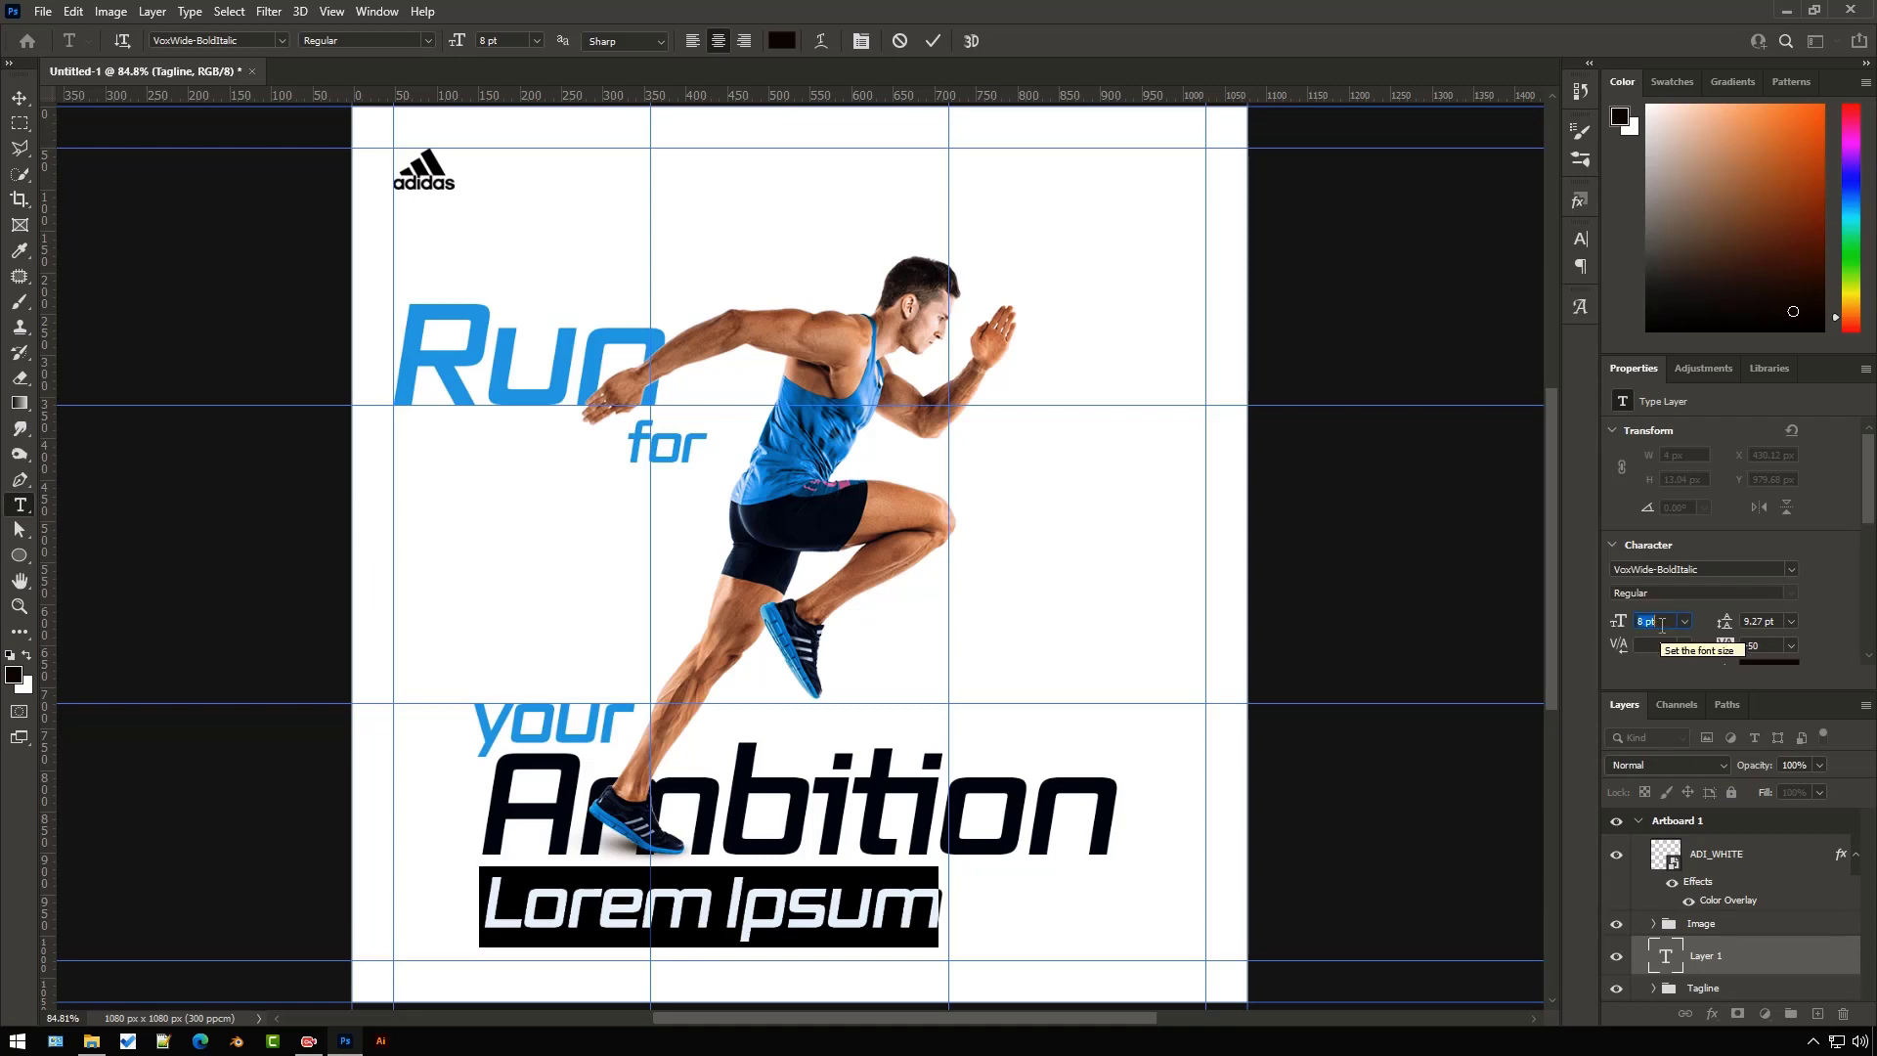
text(2)
key(Return)
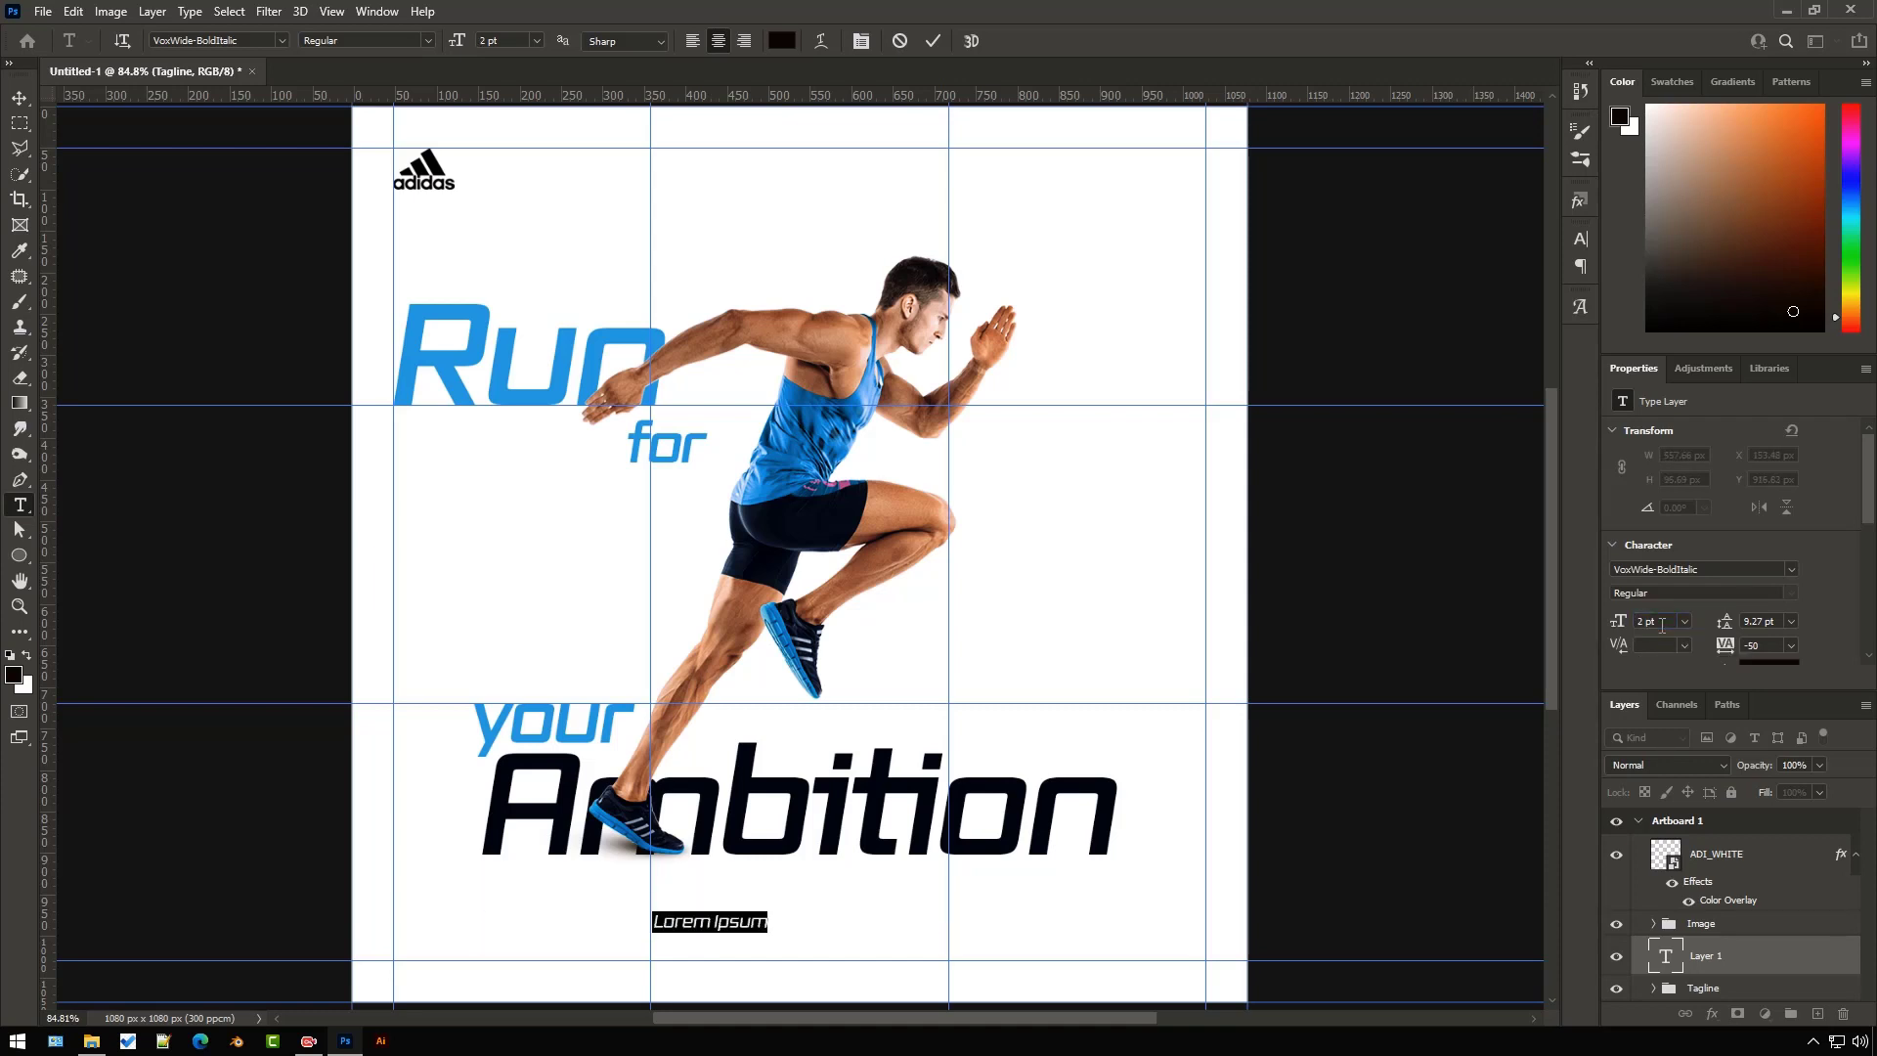
text(MEN'S)
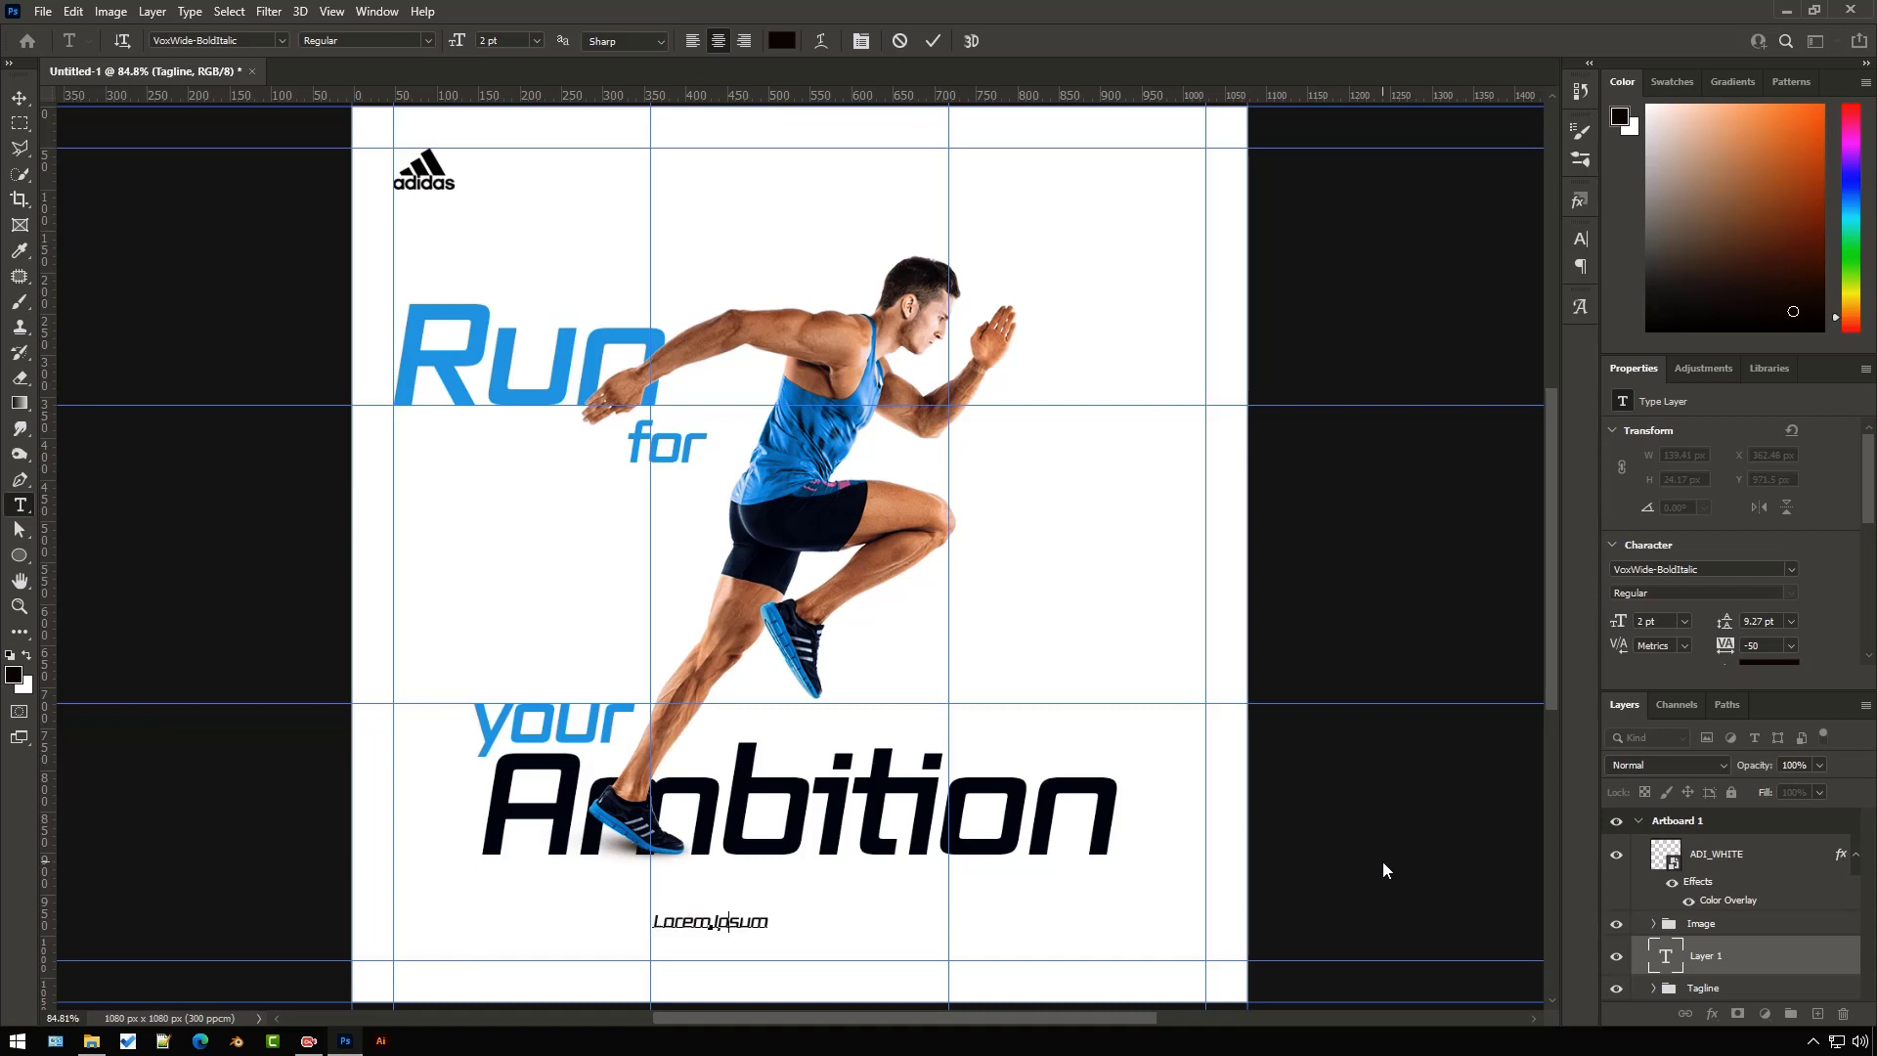
text( ADIDAS RUN)
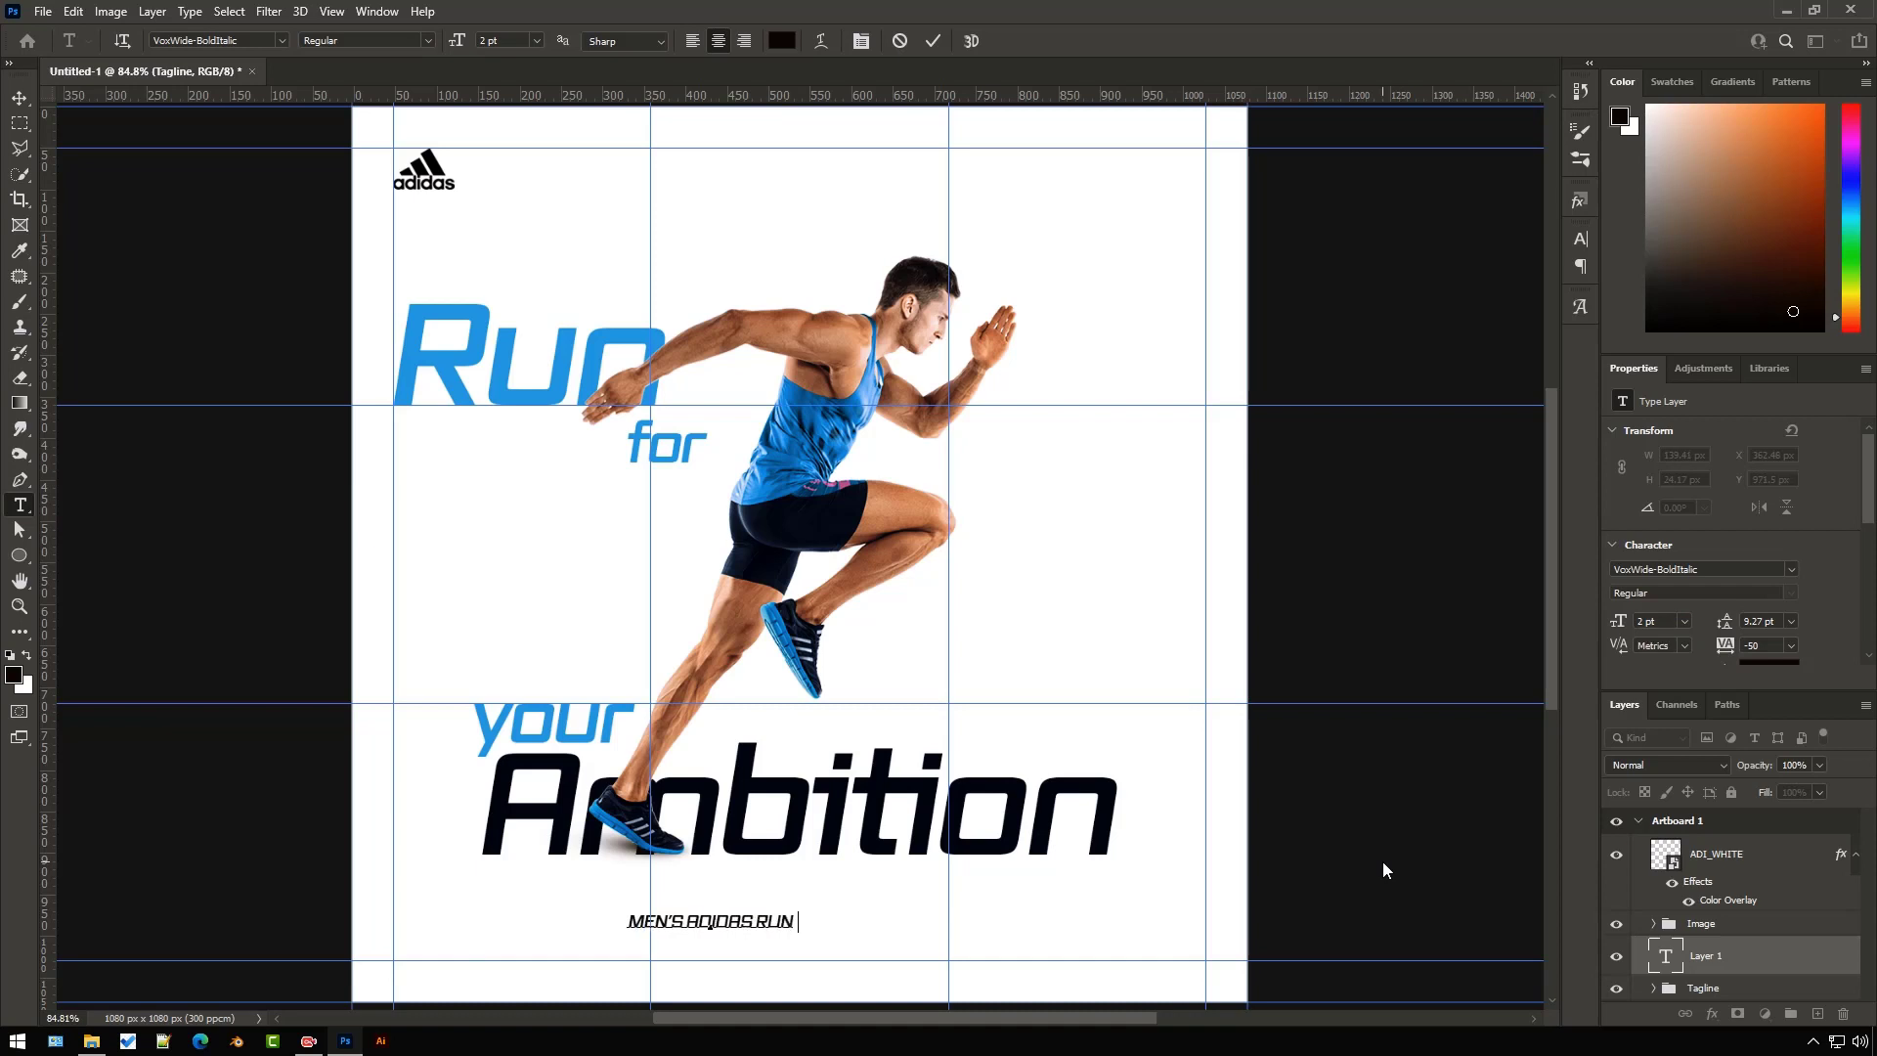
text(NING LITE RACER)
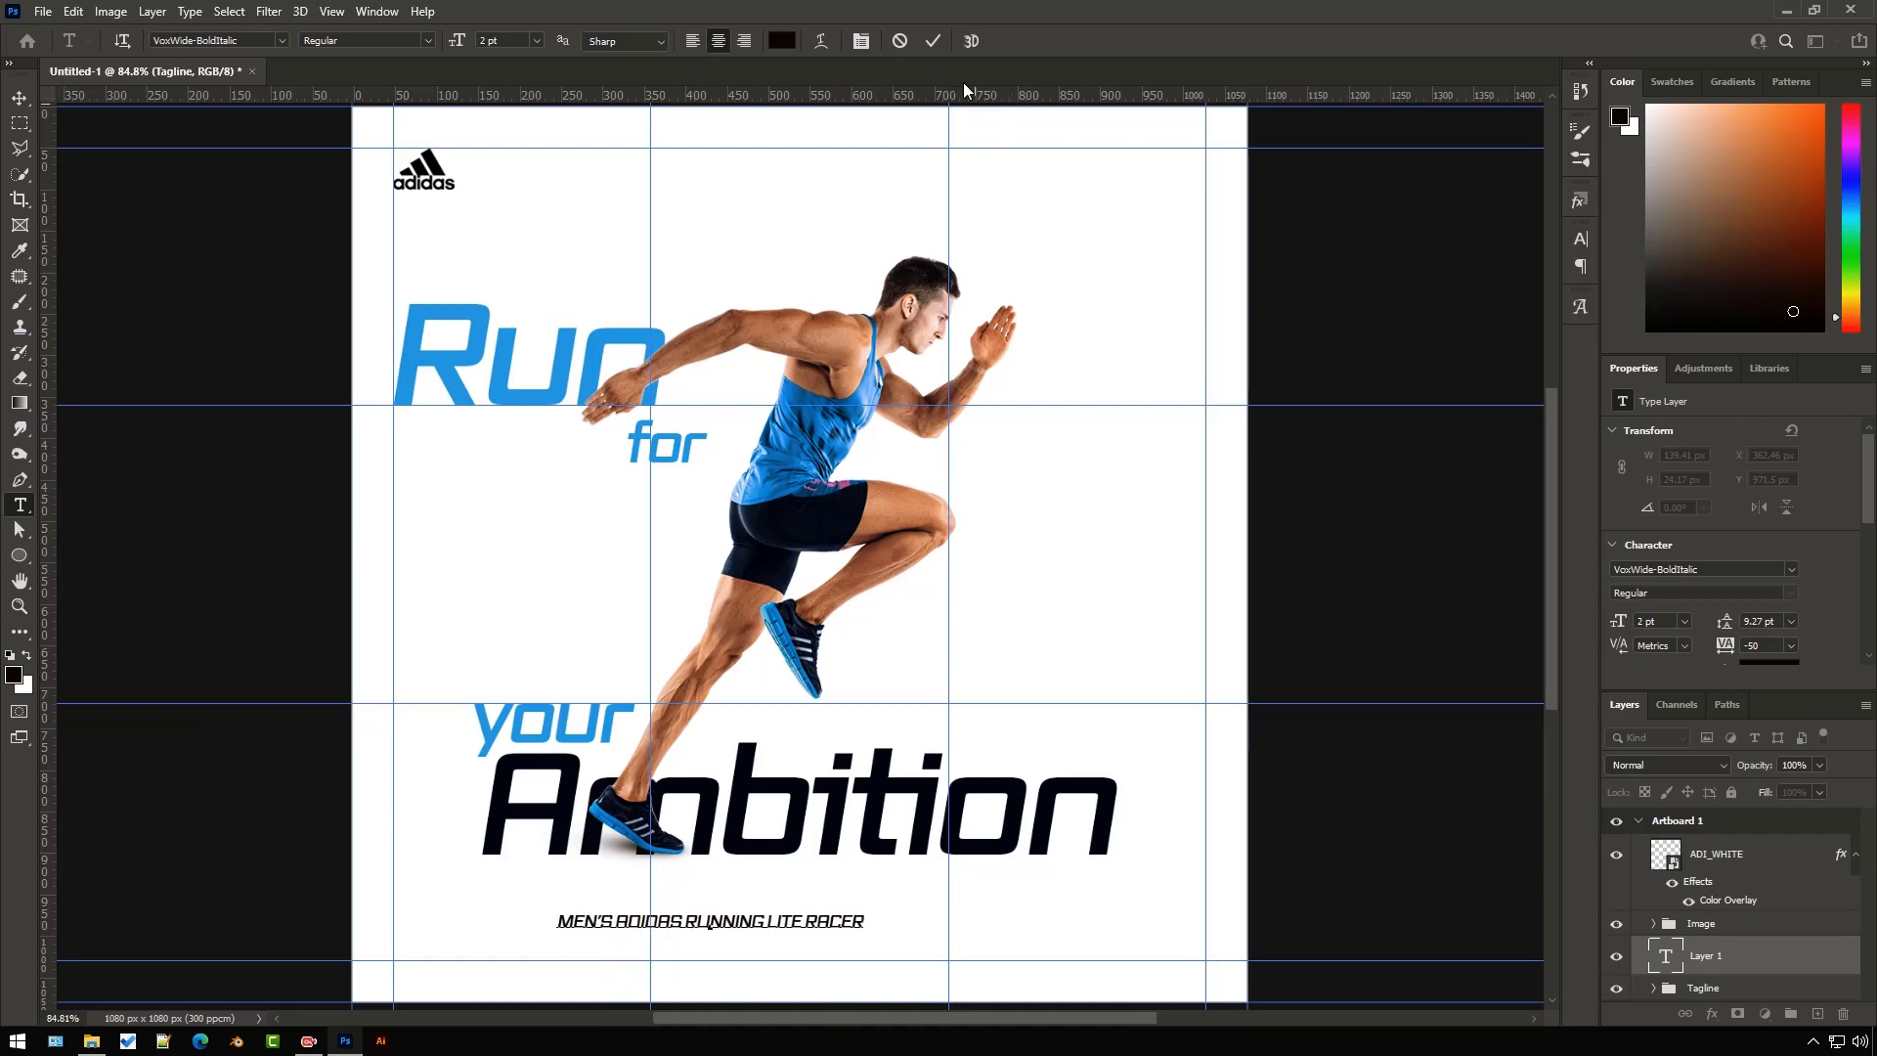
click(937, 39)
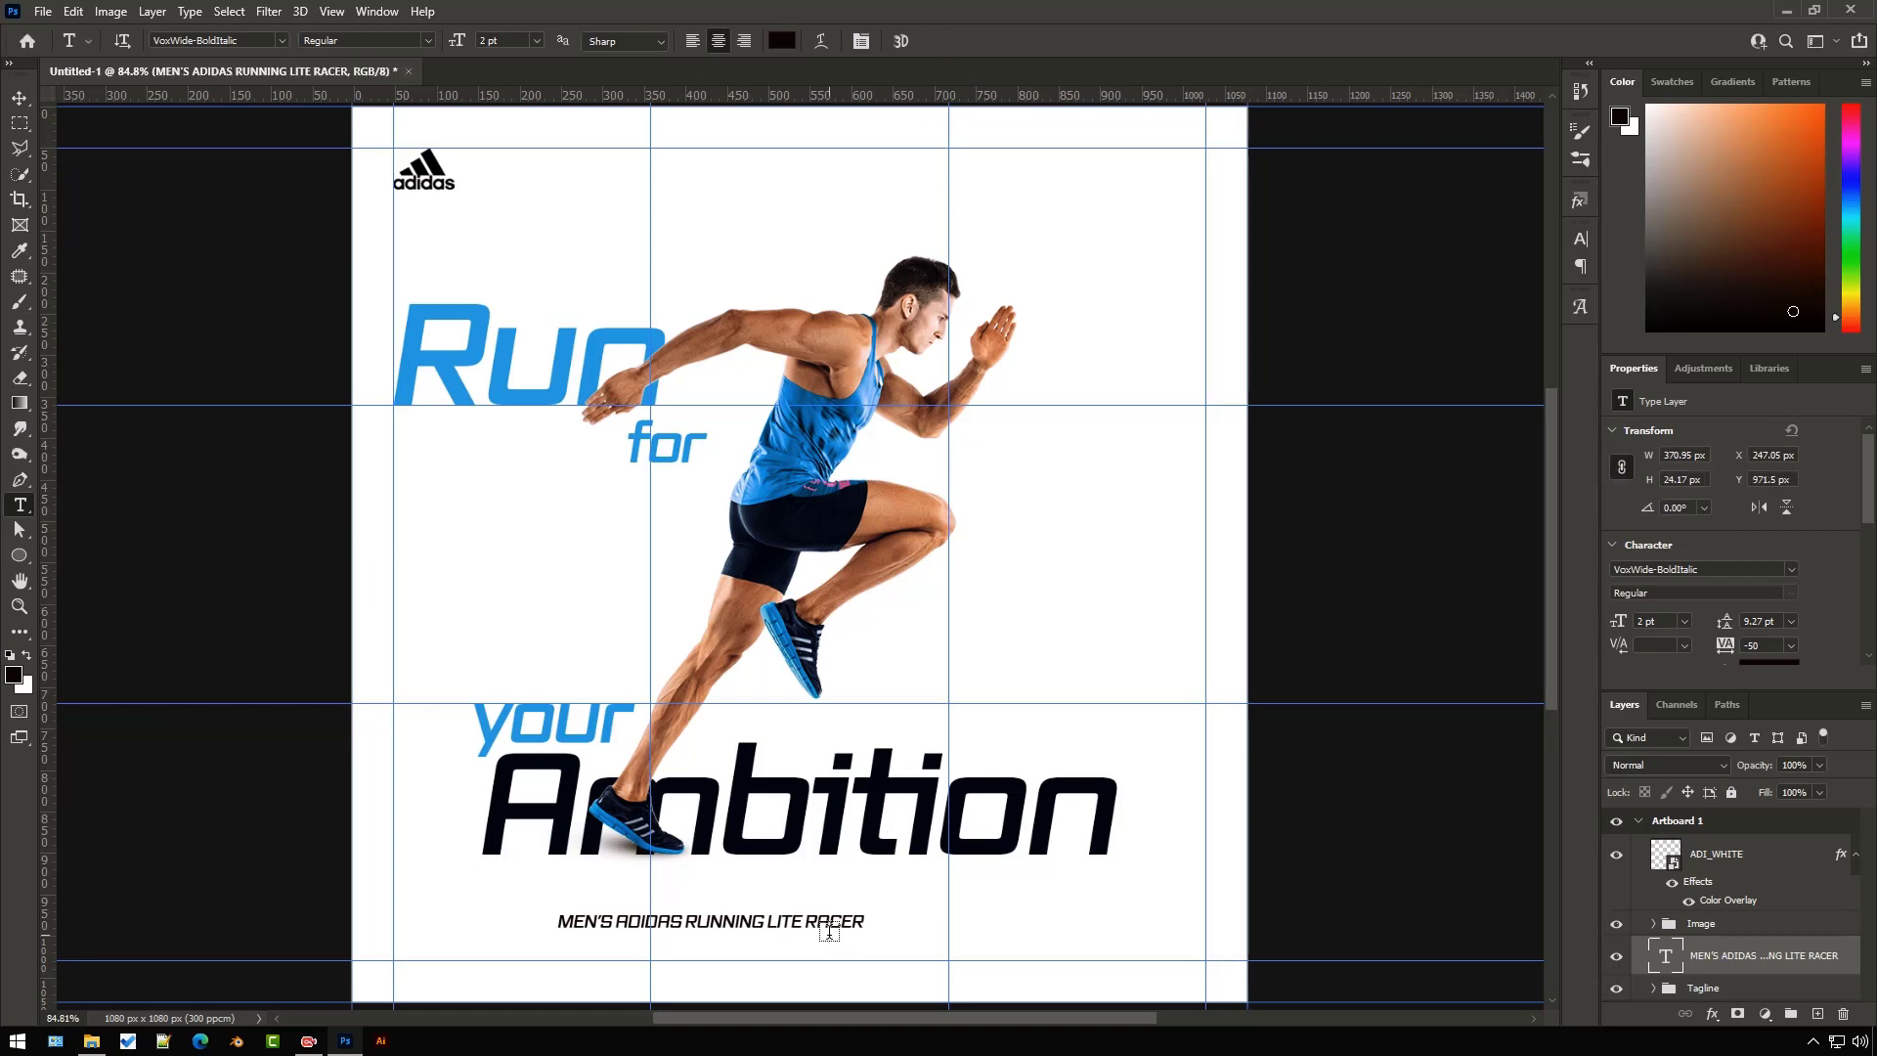
- Add a separate text layer reading "2.0" beside the end of the running shoe name line
key(v)
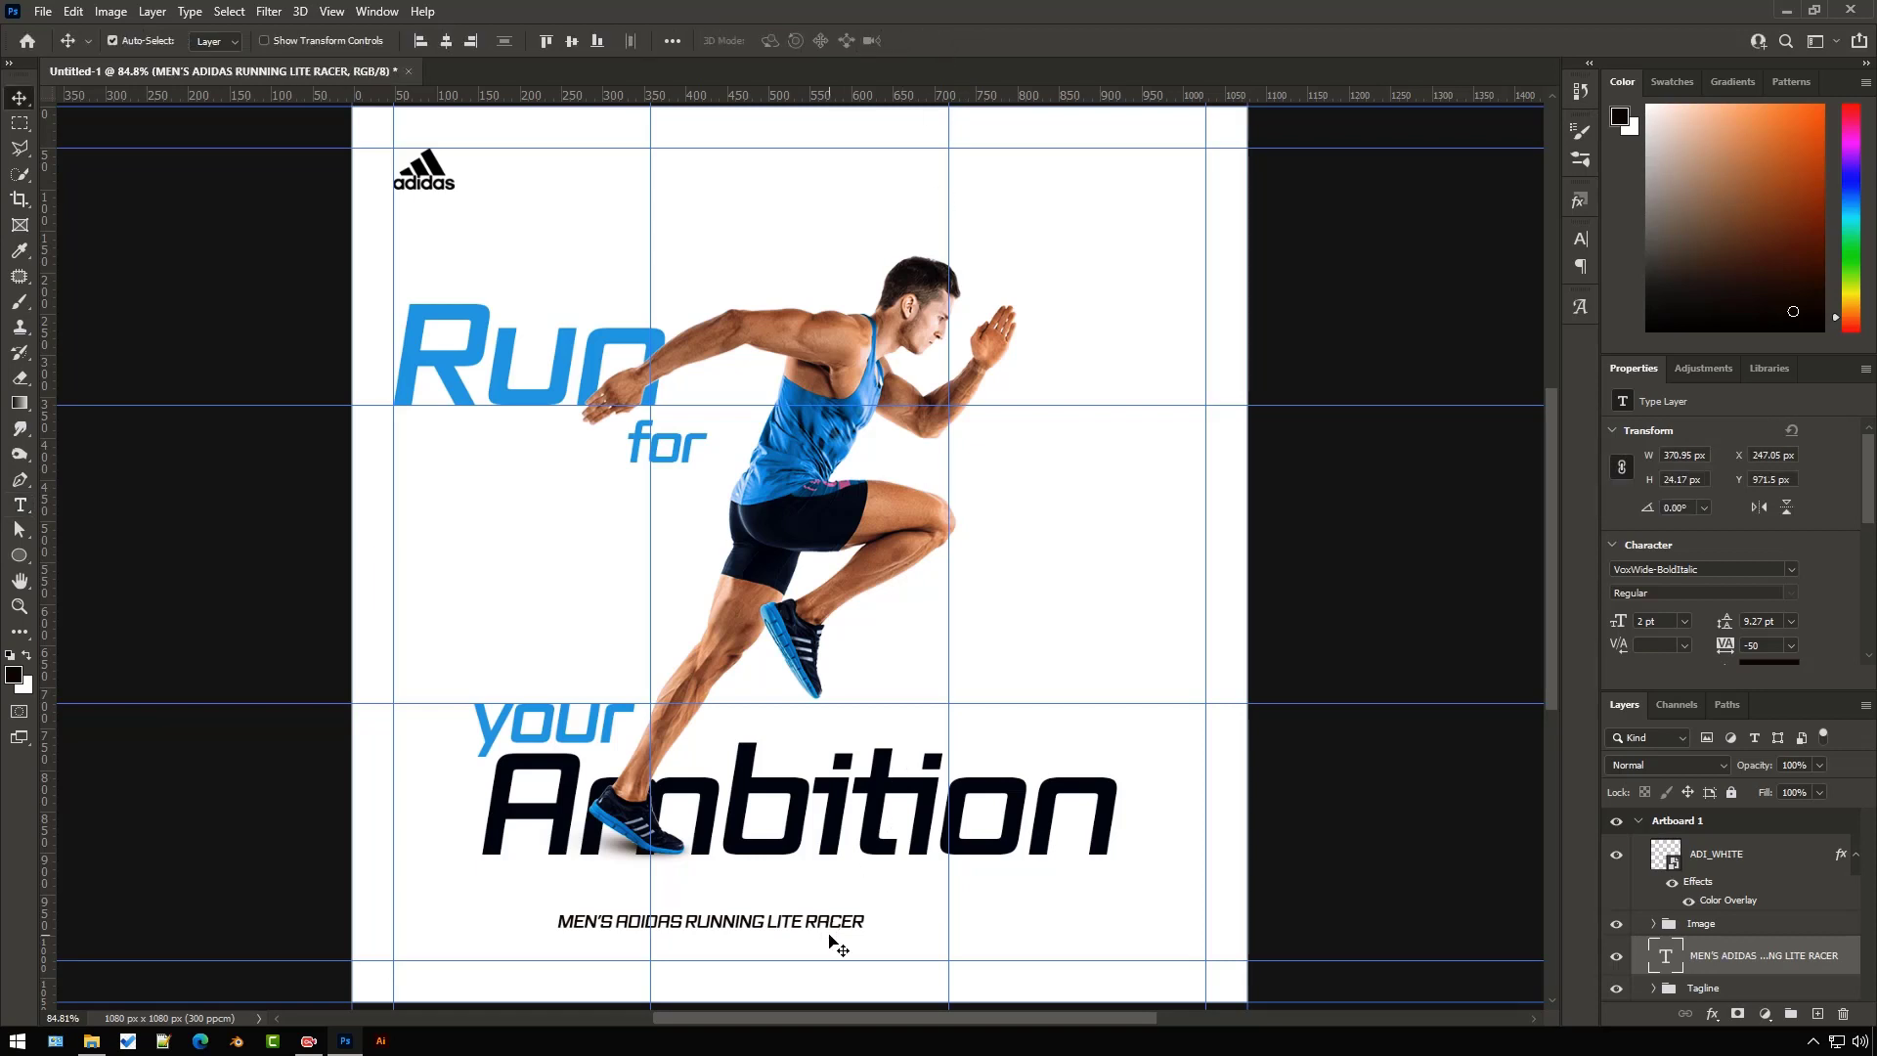
scroll(963, 968, up, 2)
key(t)
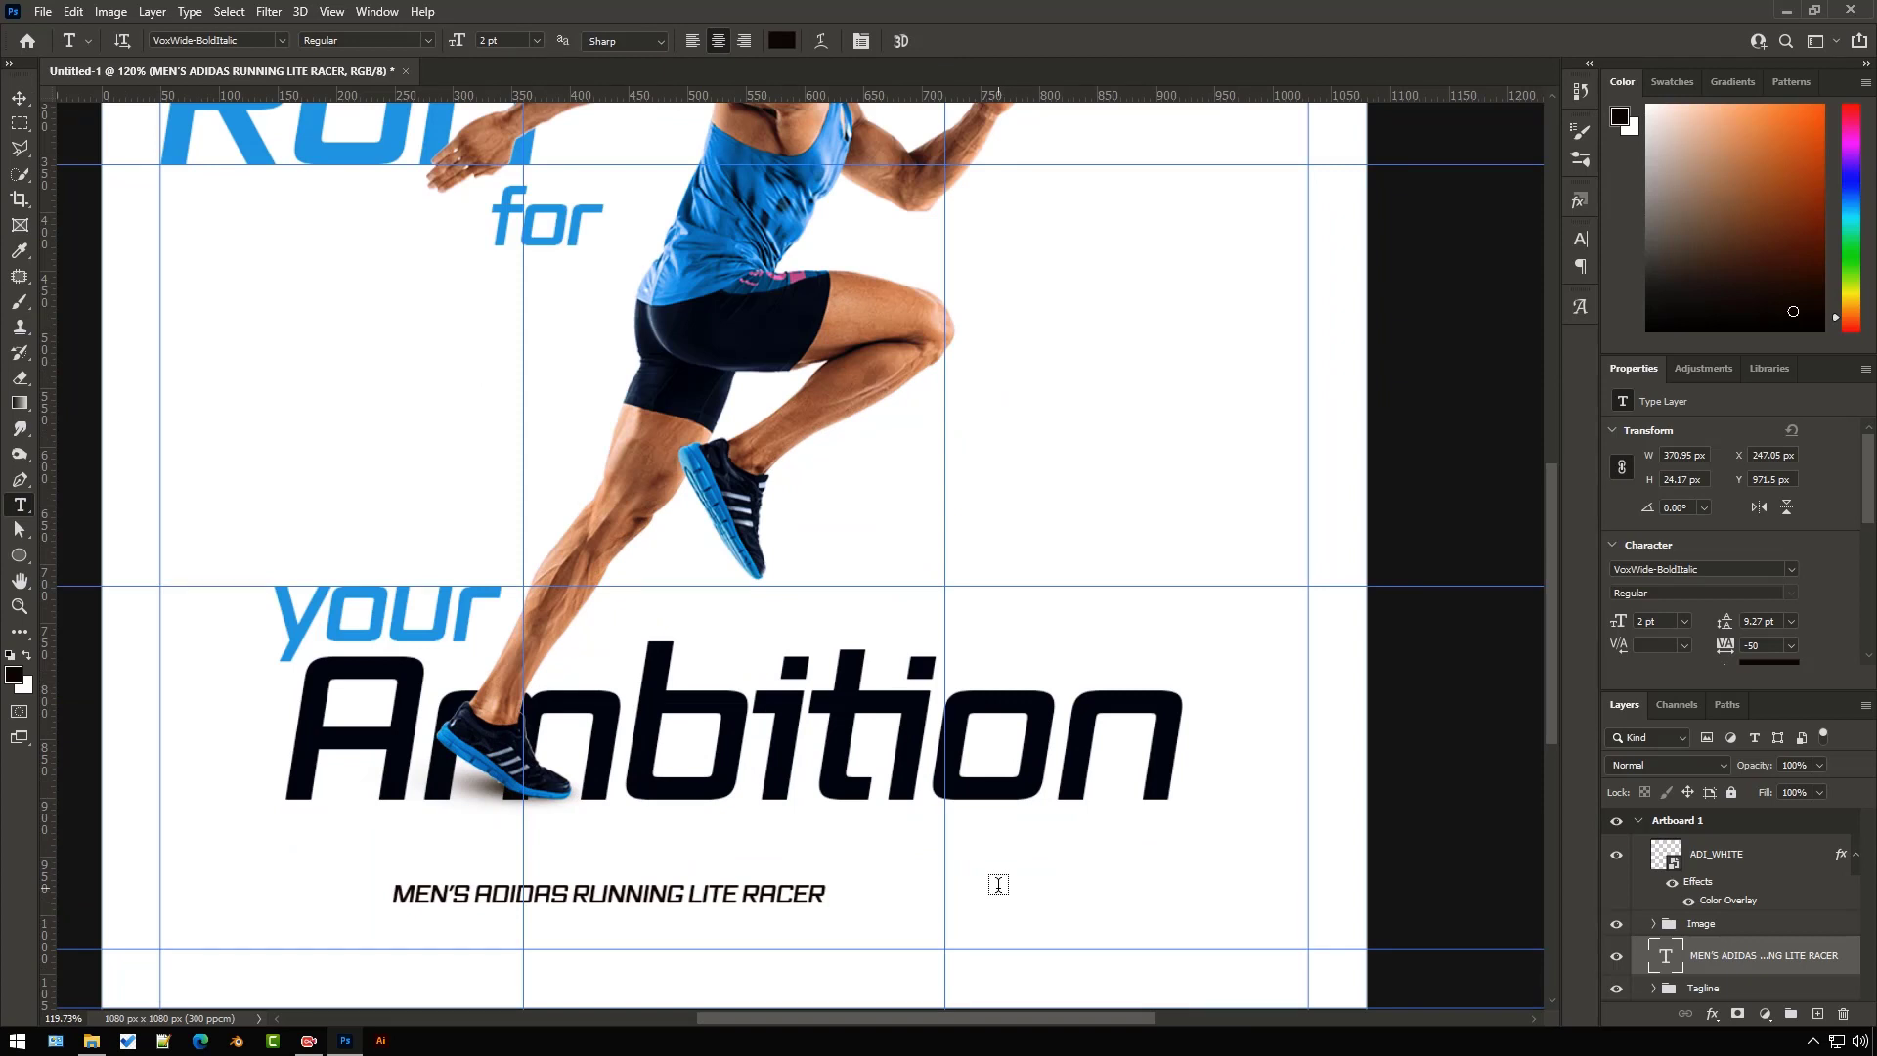
click(998, 884)
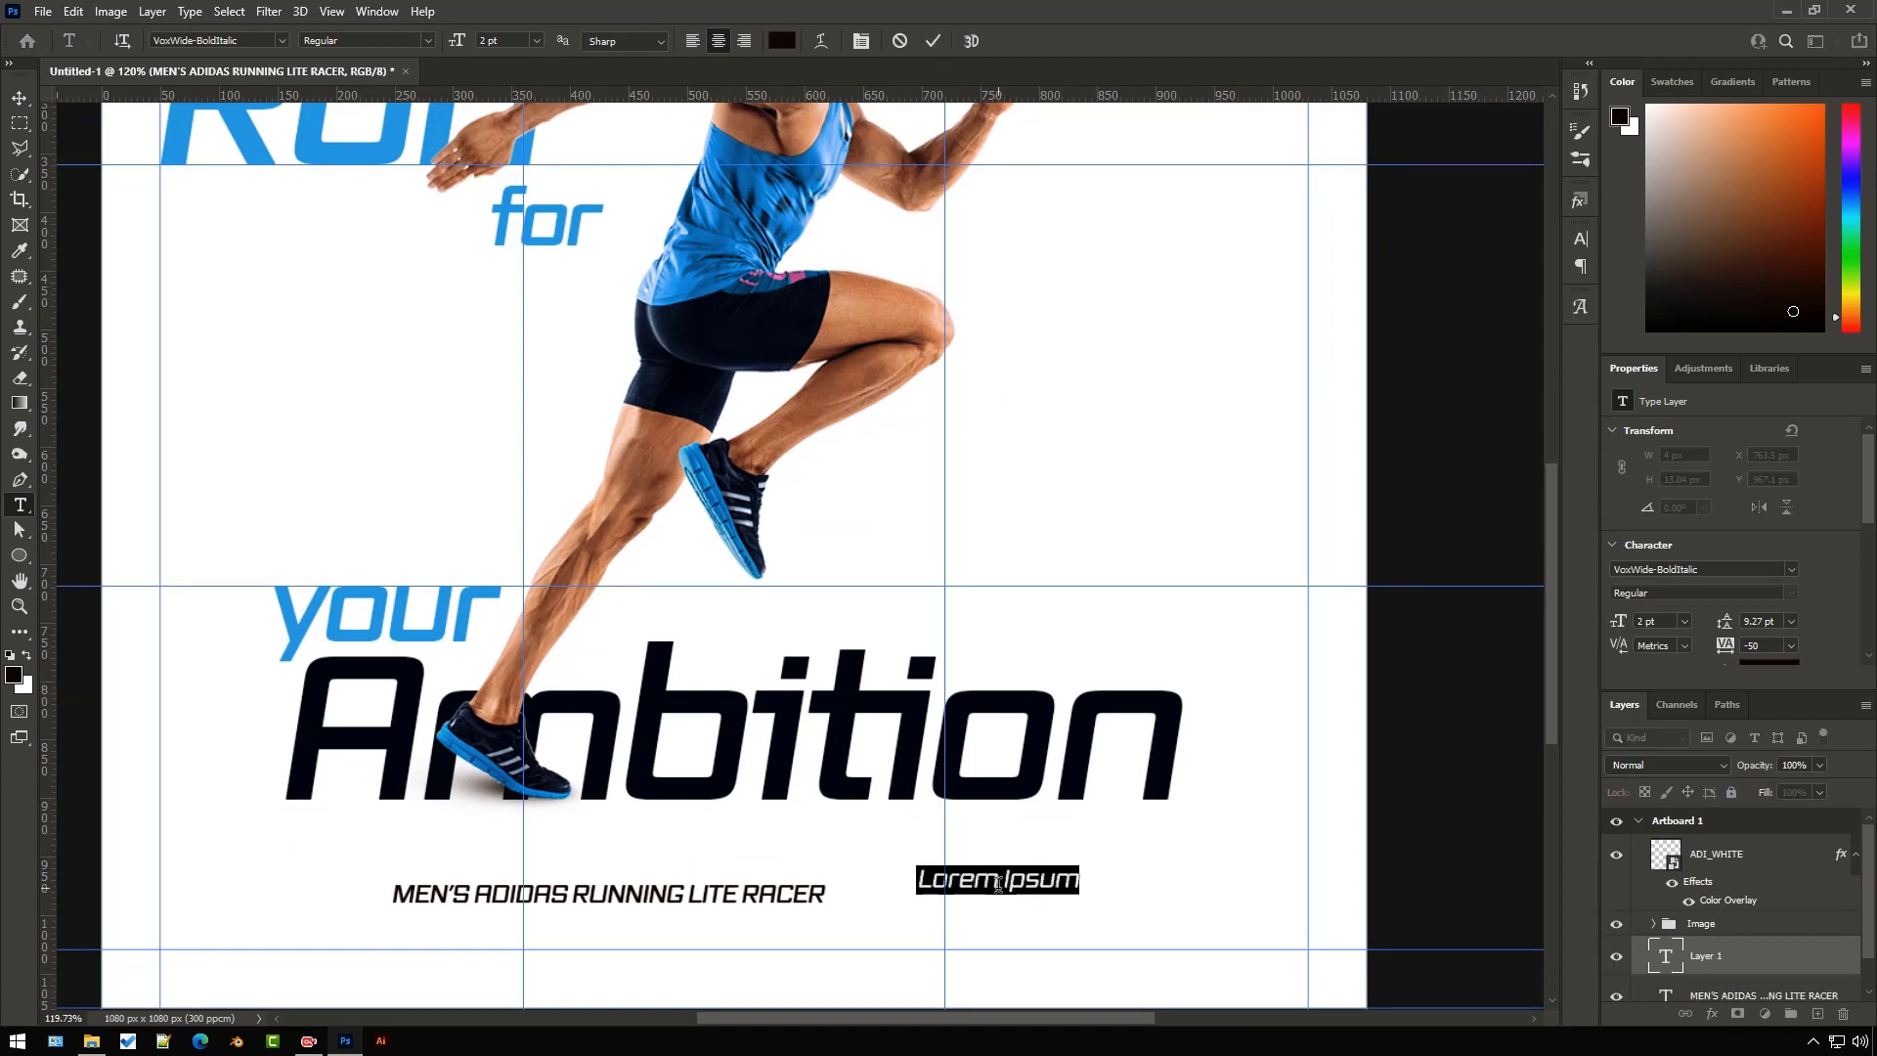
click(999, 884)
key(ctrl+a)
text(20)
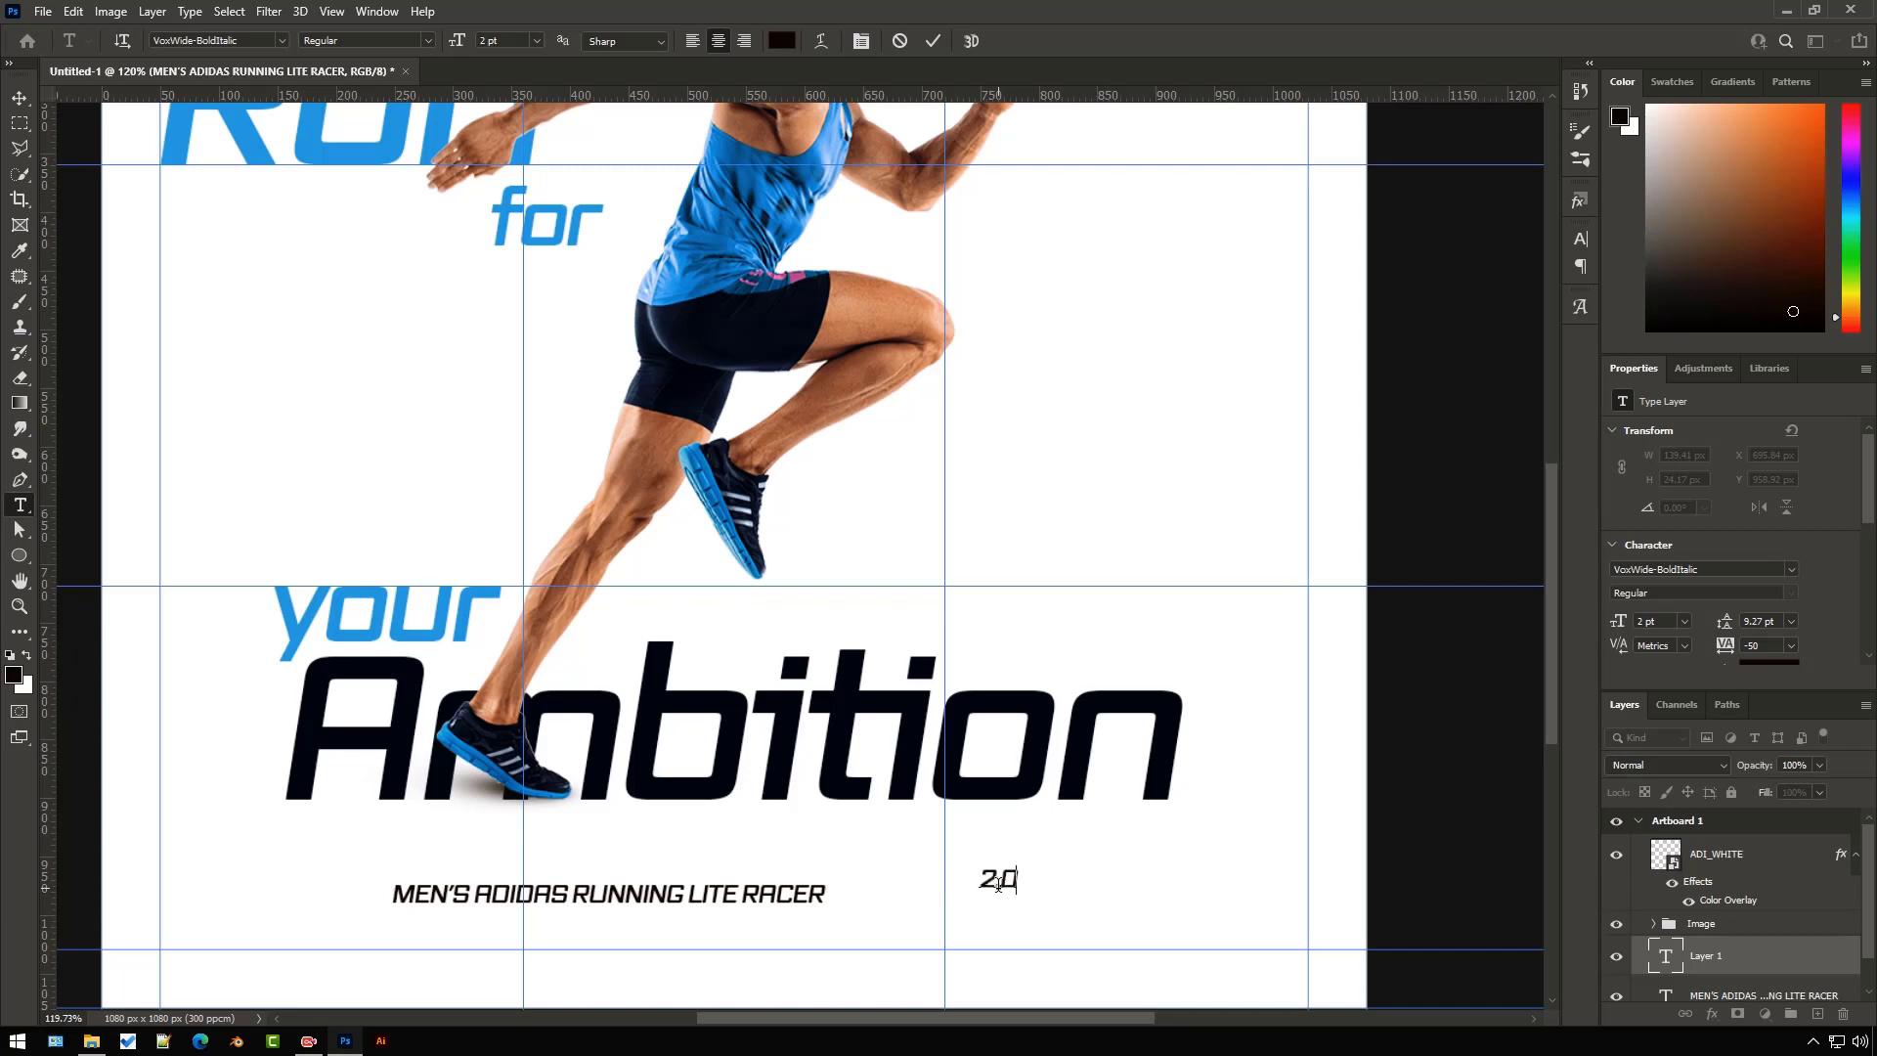
click(933, 41)
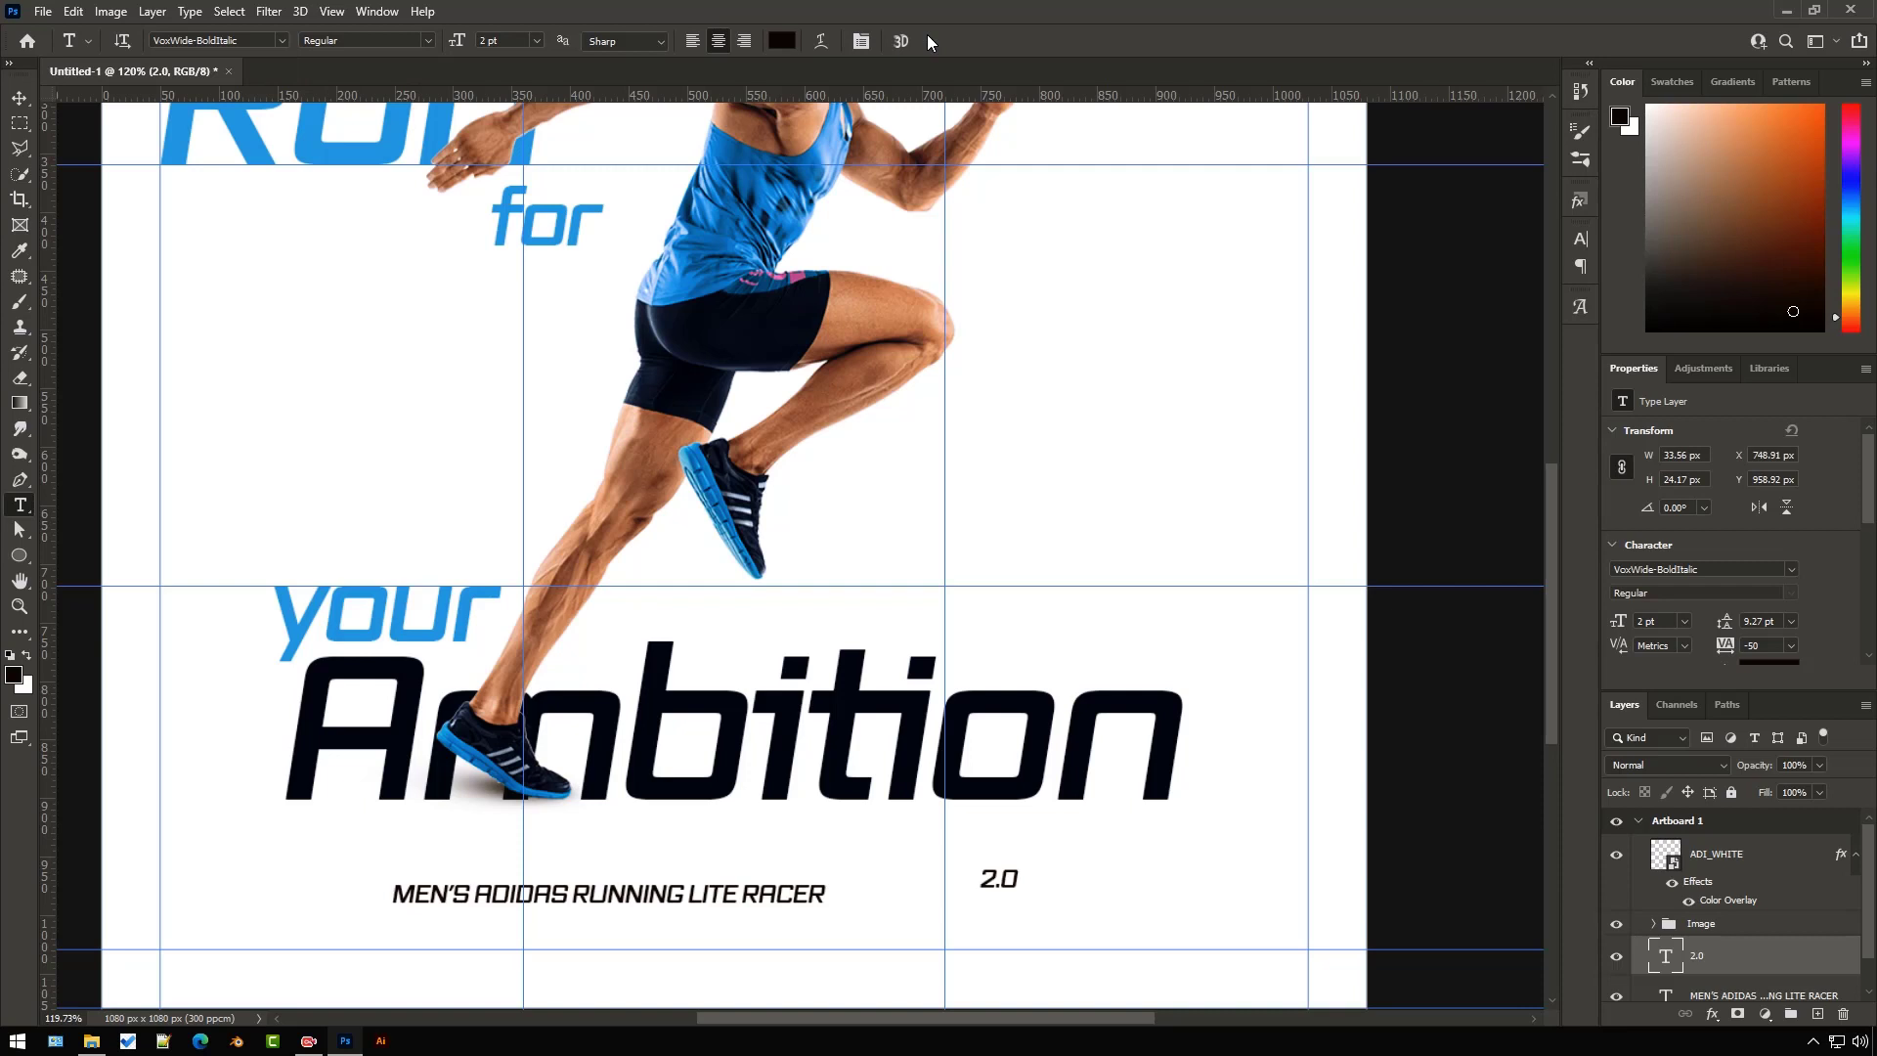
- Set the "2.0" text to 6 pt and move it just past the end of "Ambition", at about X 929 px, Y 880 px
click(1682, 622)
click(1671, 665)
key(v)
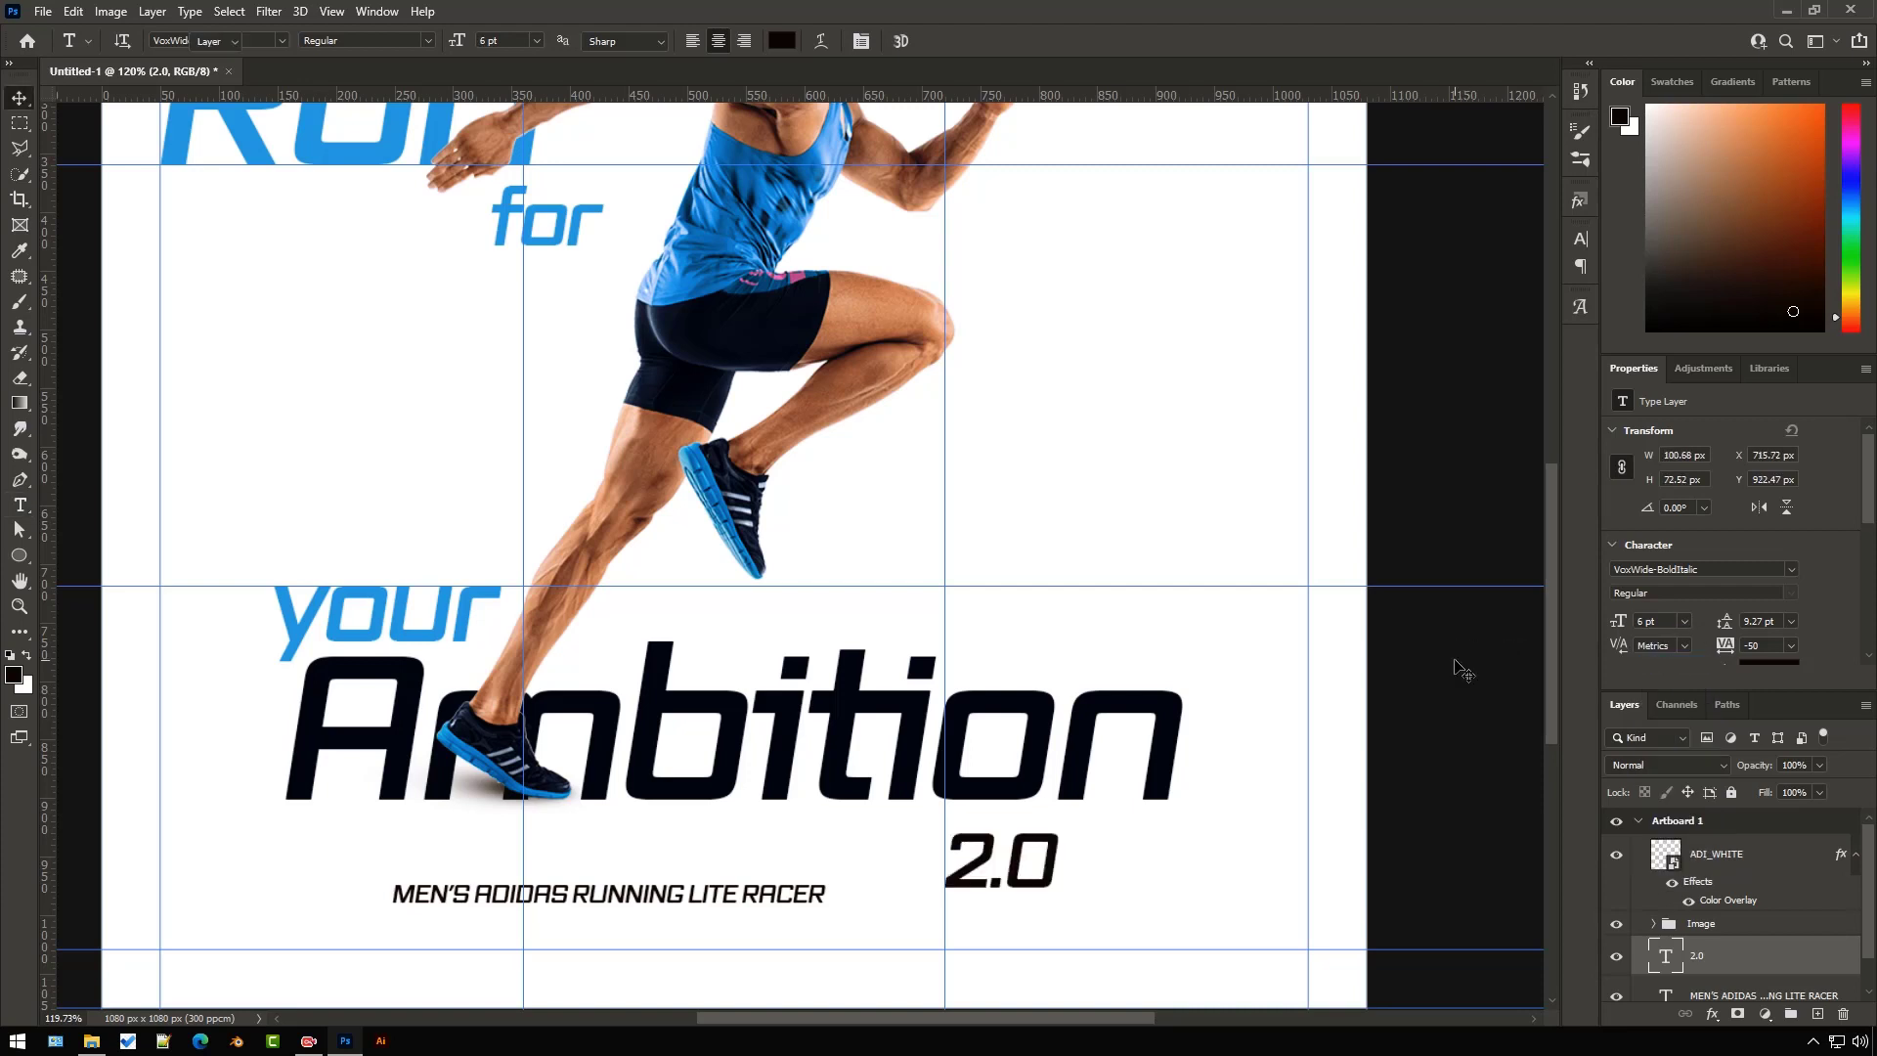
drag(1052, 877, 1291, 826)
- Move the "MEN'S ADIDAS RUNNING LITE RACER" line directly under "Ambition", beside "2.0", at about X 540 px, Y 917 px
scroll(1035, 814, down, 2)
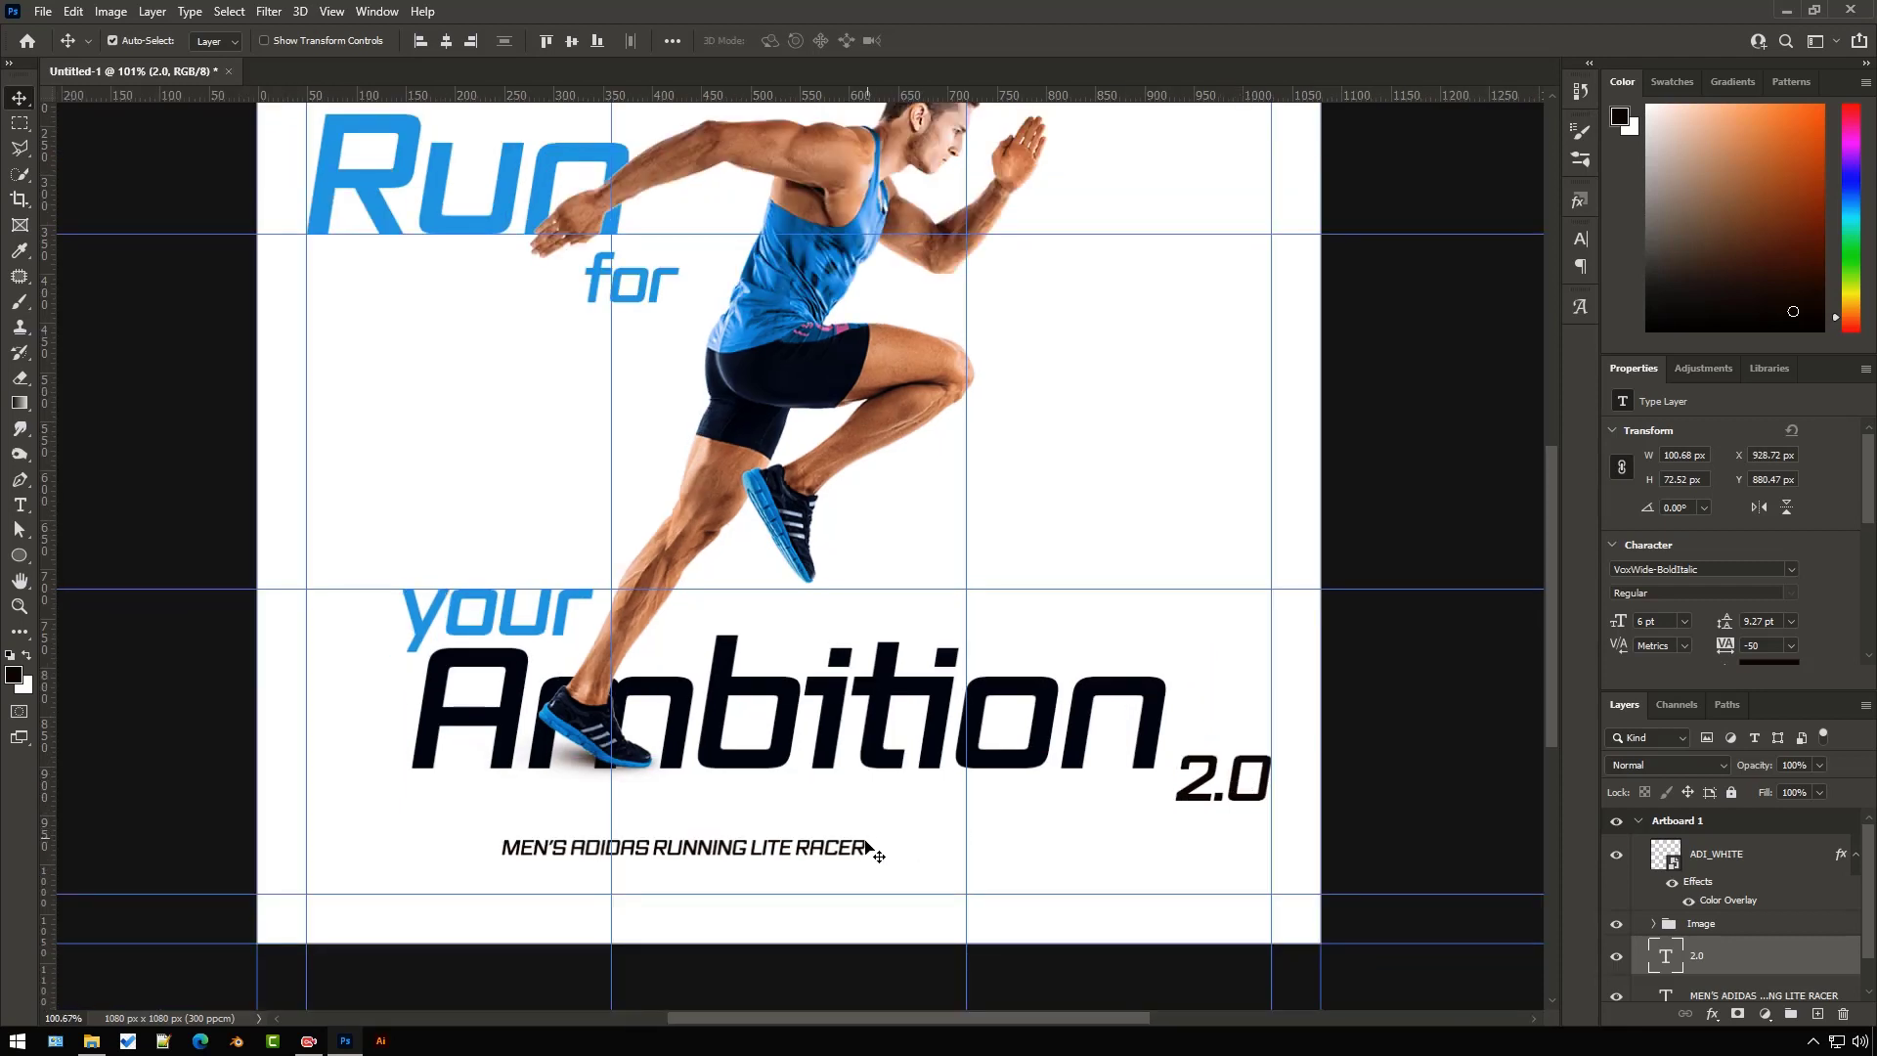
drag(863, 850, 1170, 808)
scroll(1169, 807, up, 3)
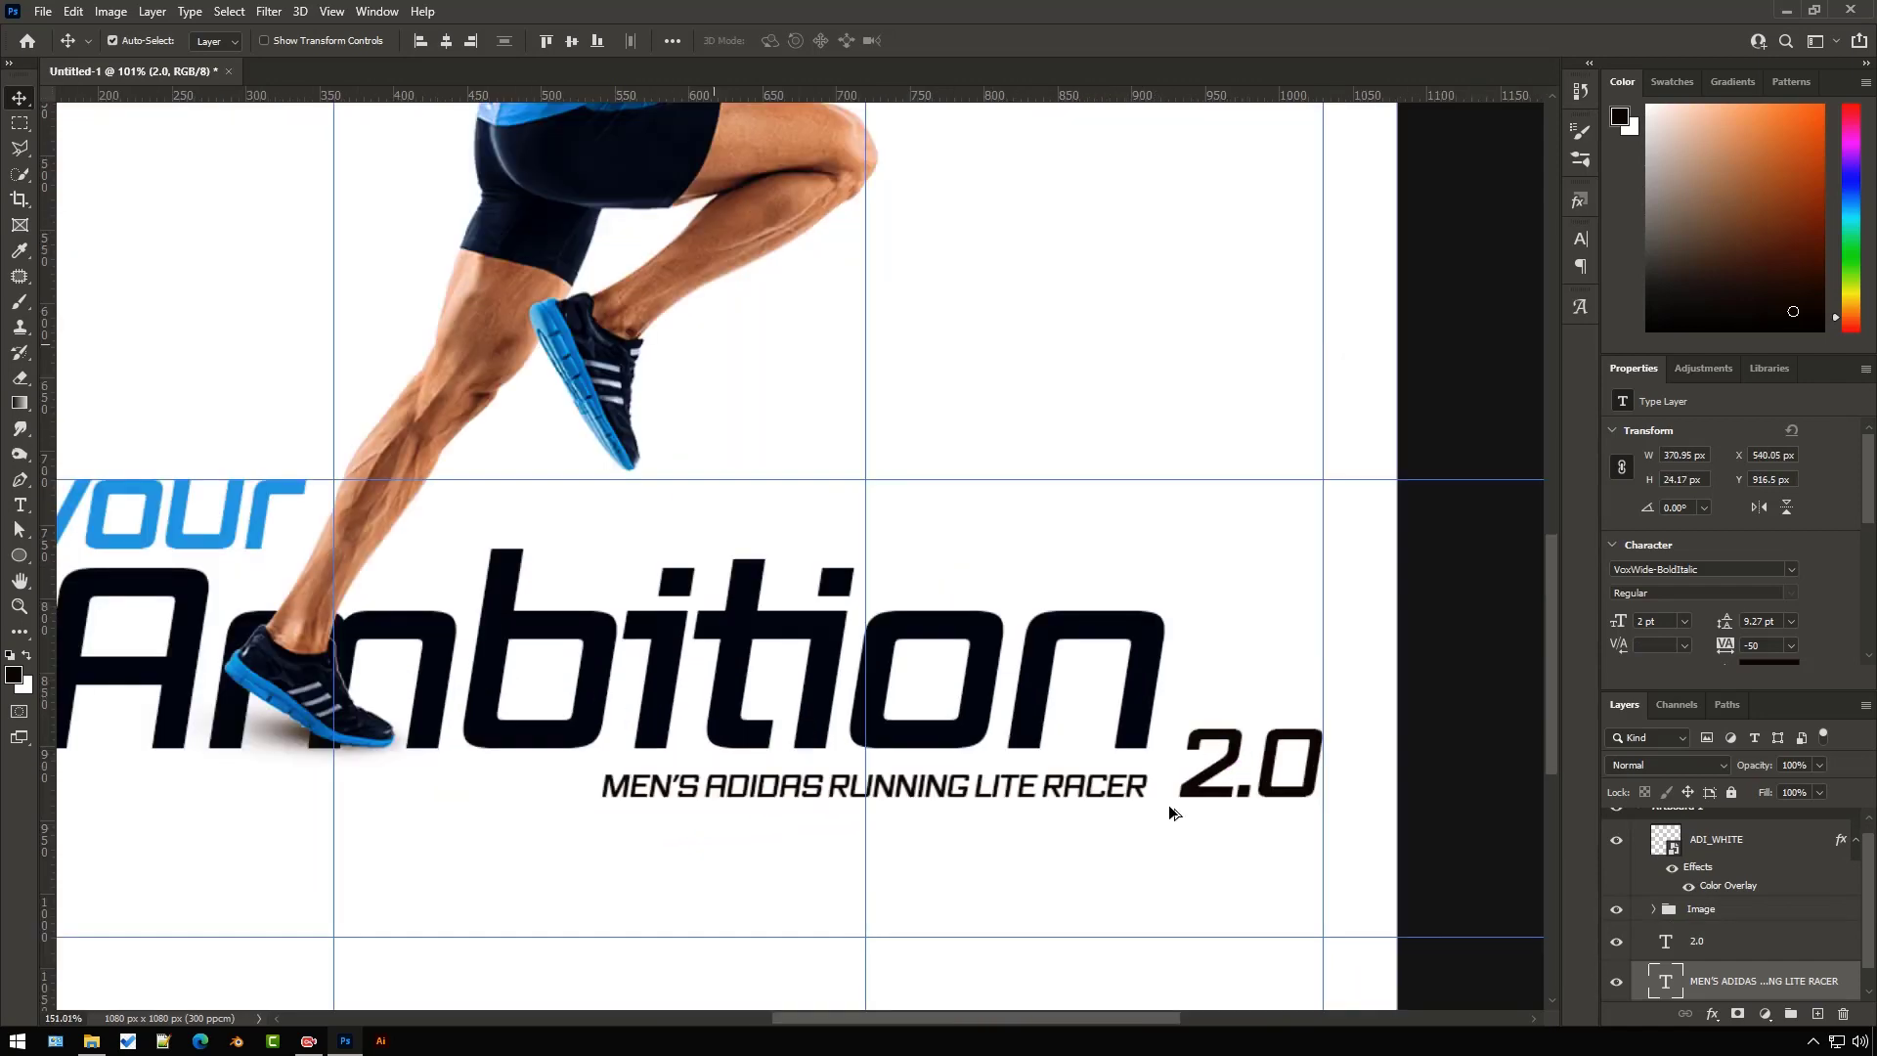
scroll(1169, 805, up, 3)
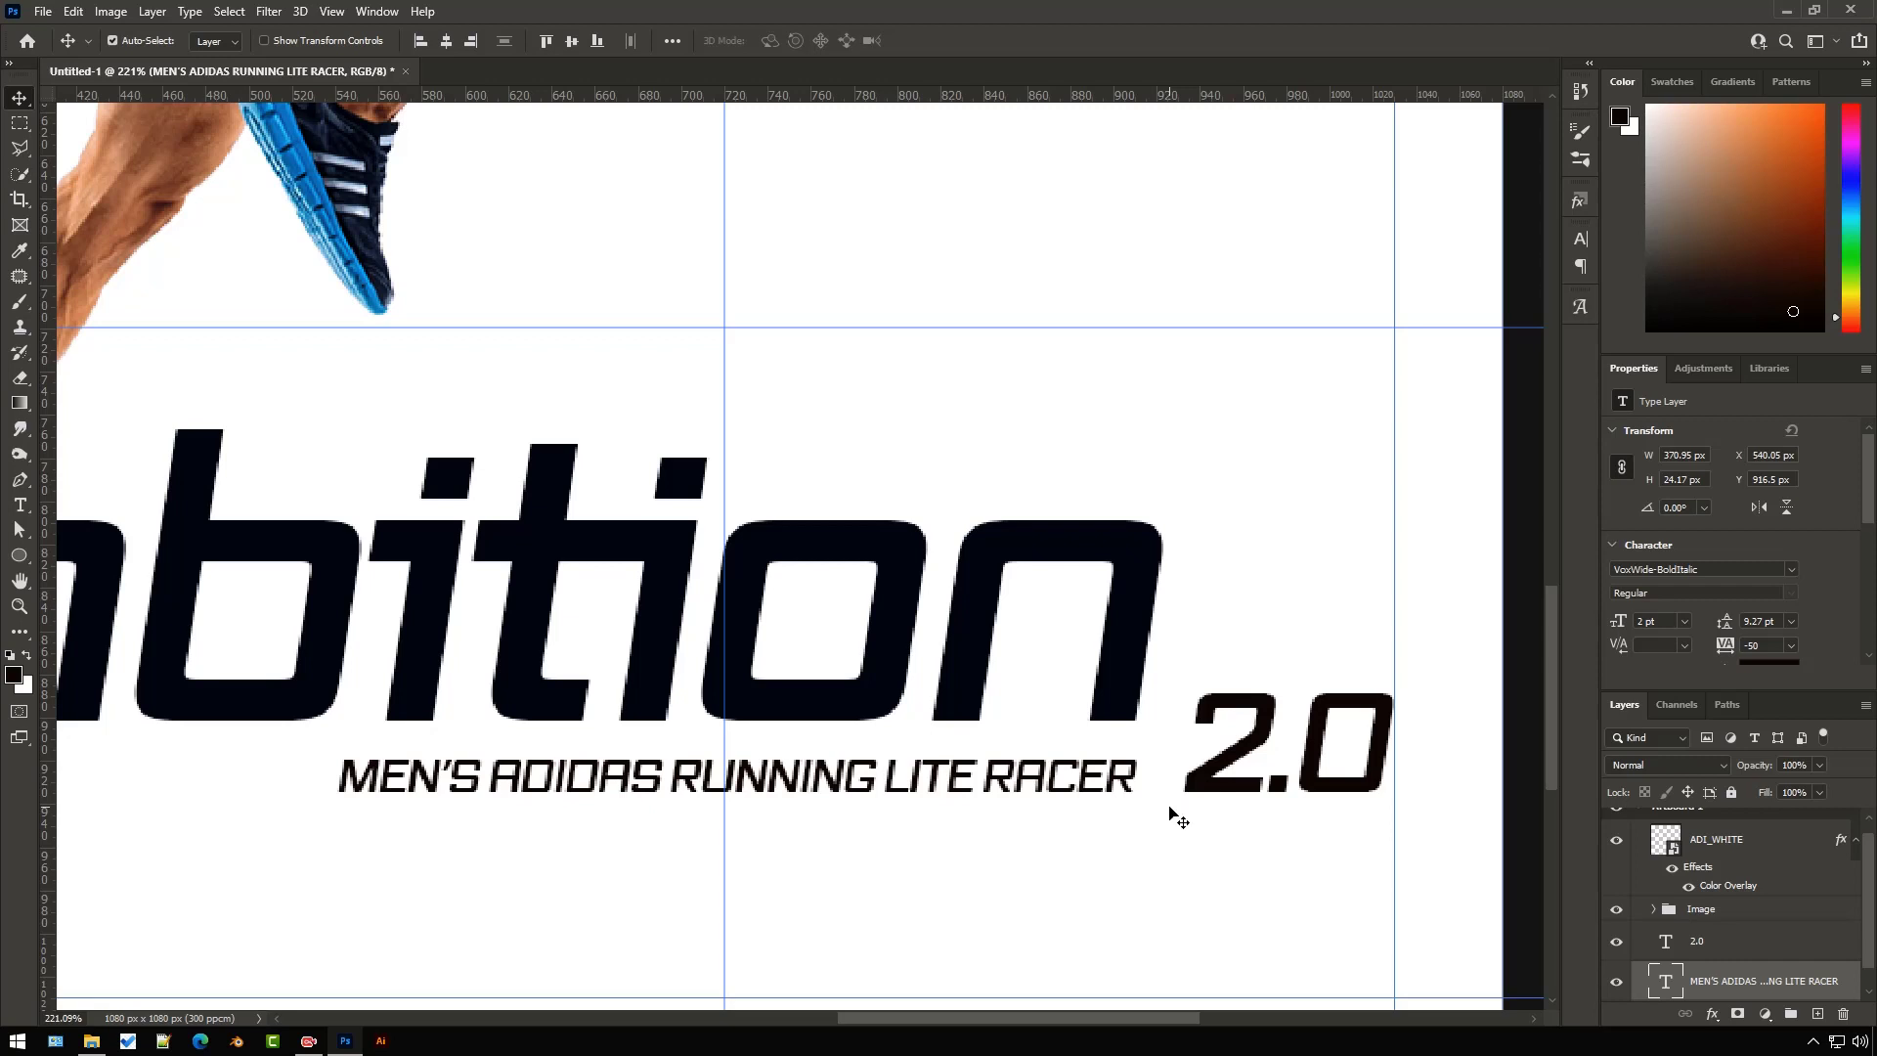
scroll(1173, 813, down, 5)
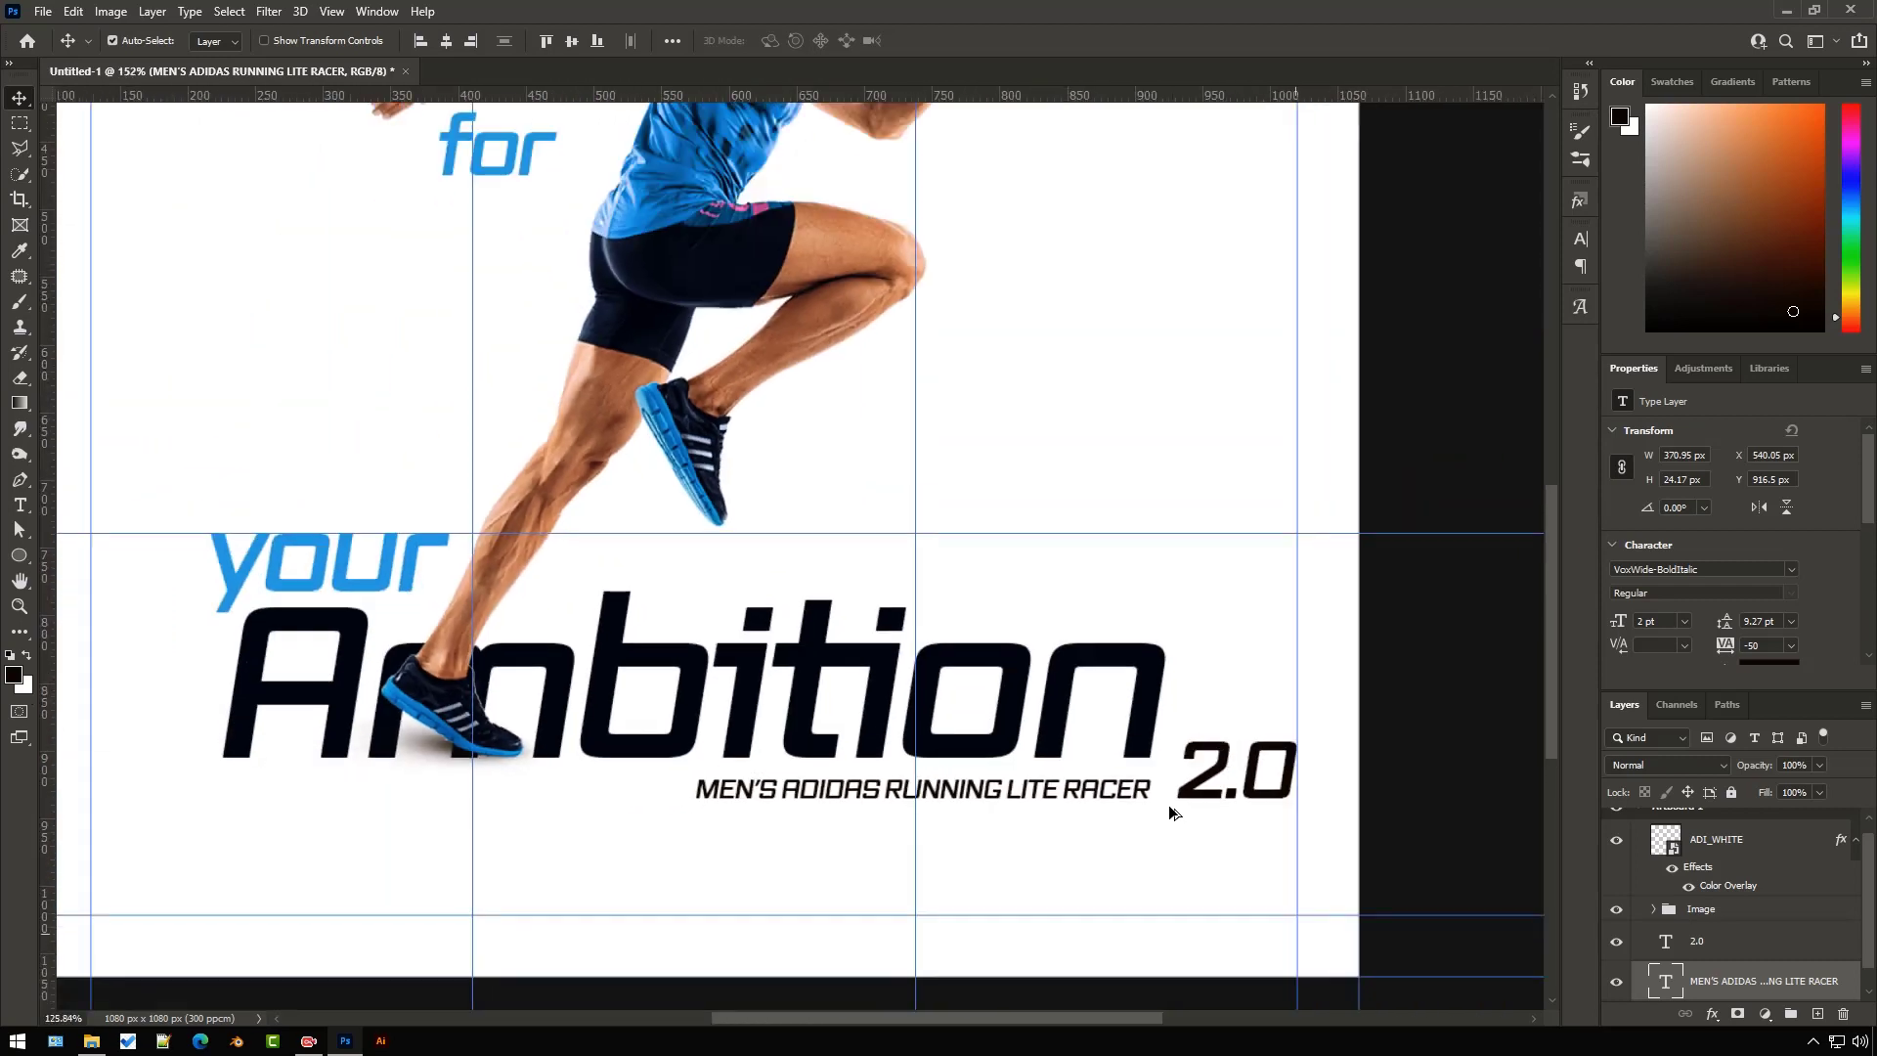
scroll(1428, 900, up, 1)
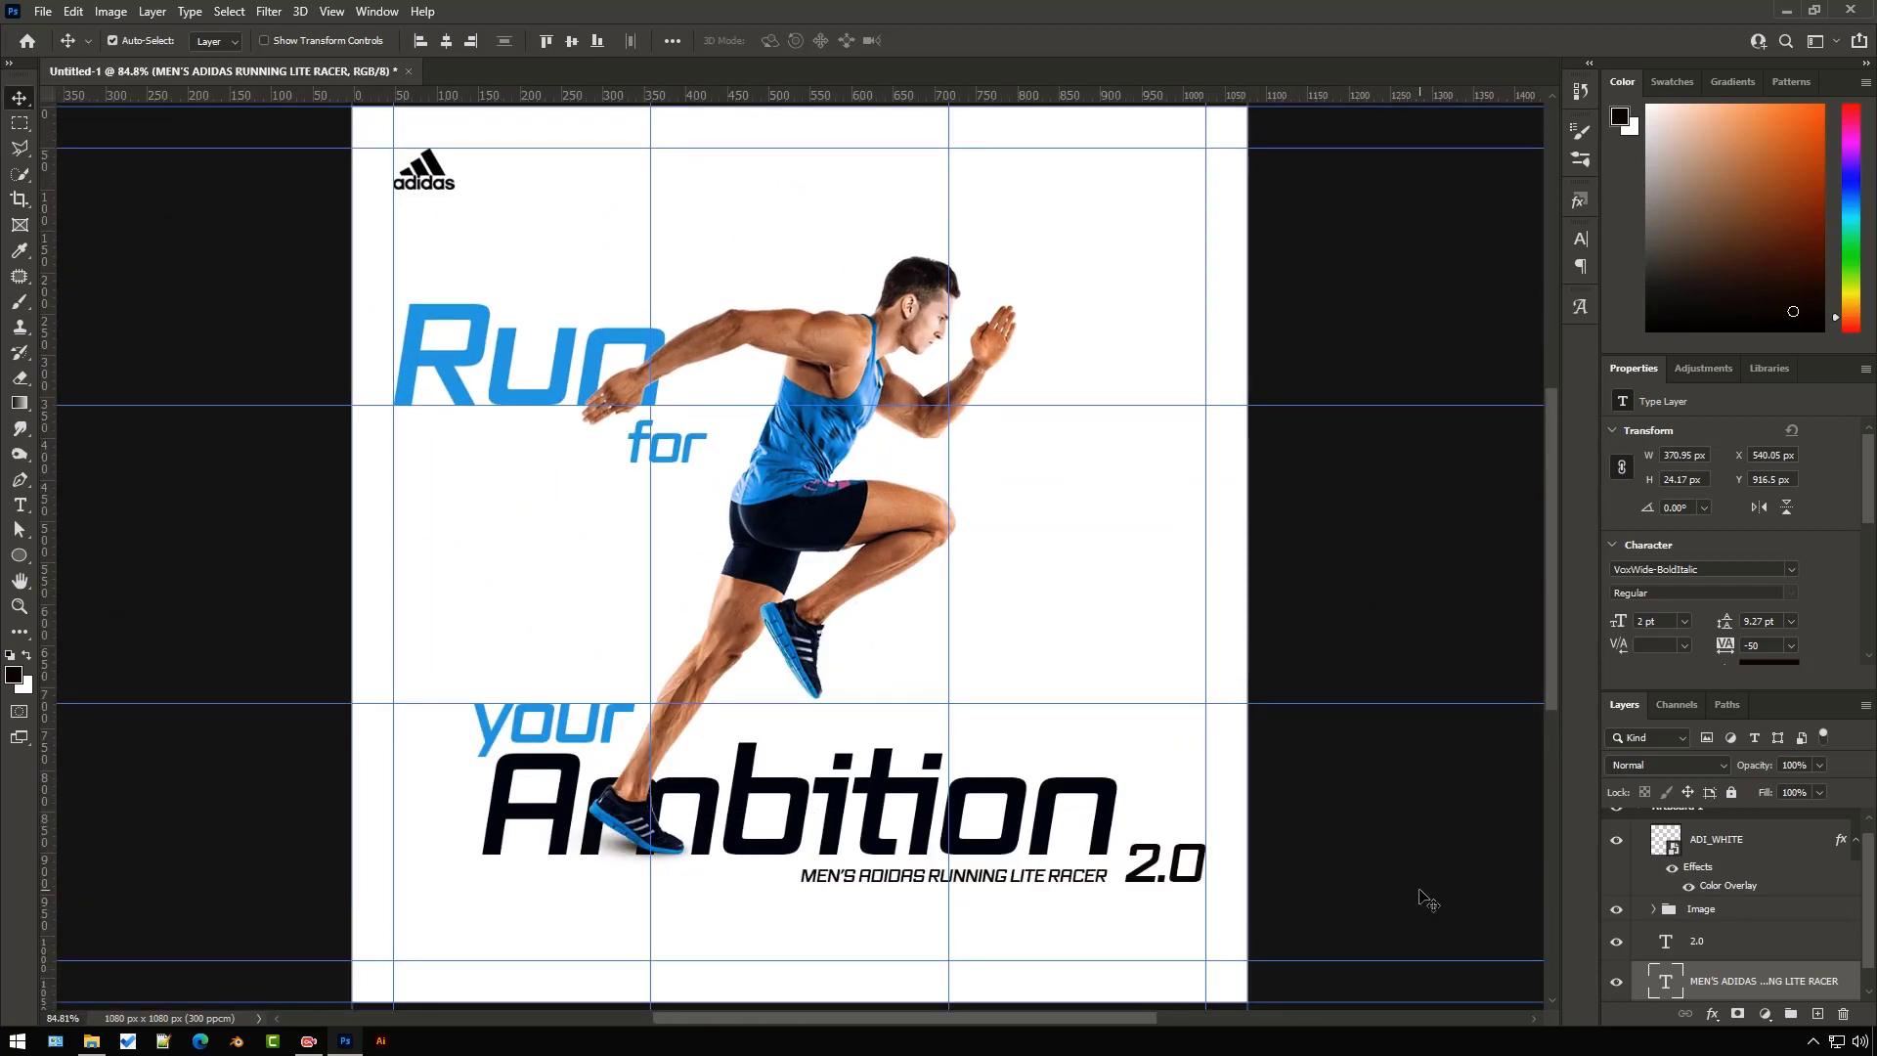
- Add the text "Product Code: FW3247" at 2 pt in the empty area beside the runner's raised leg
key(t)
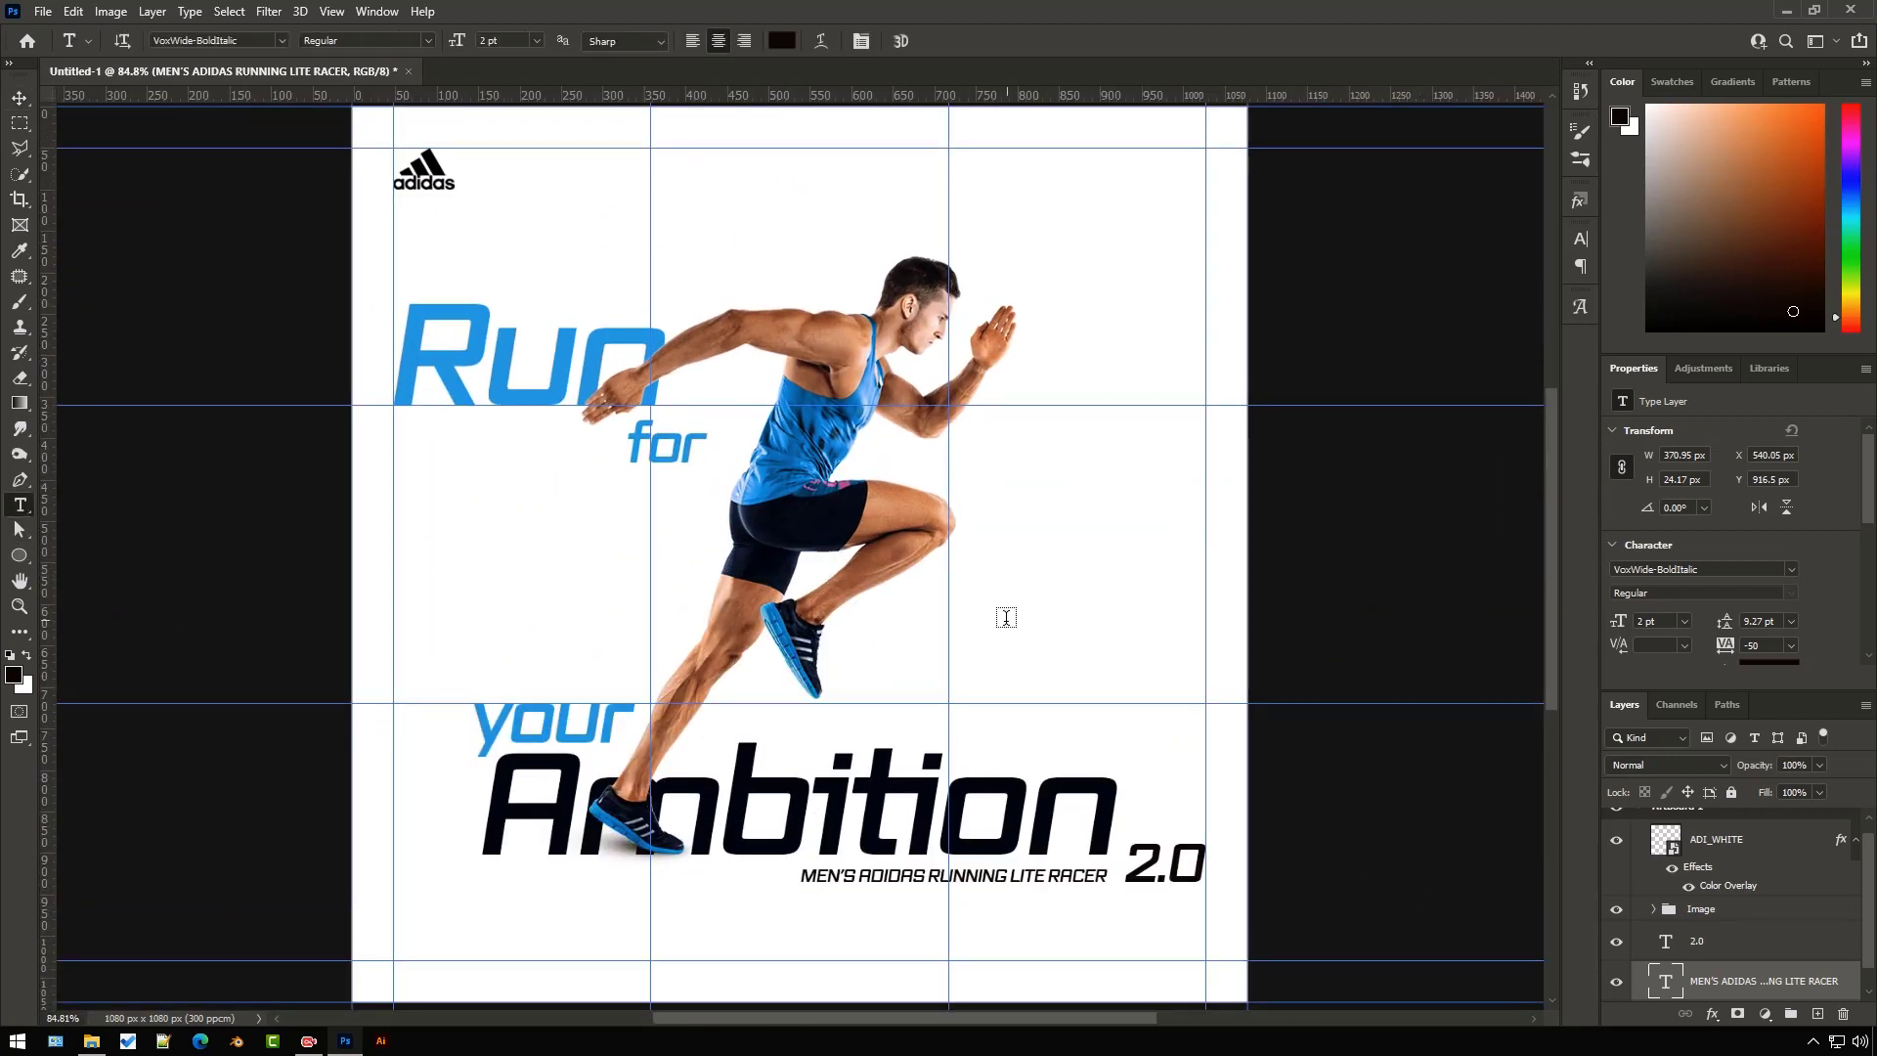
click(1006, 617)
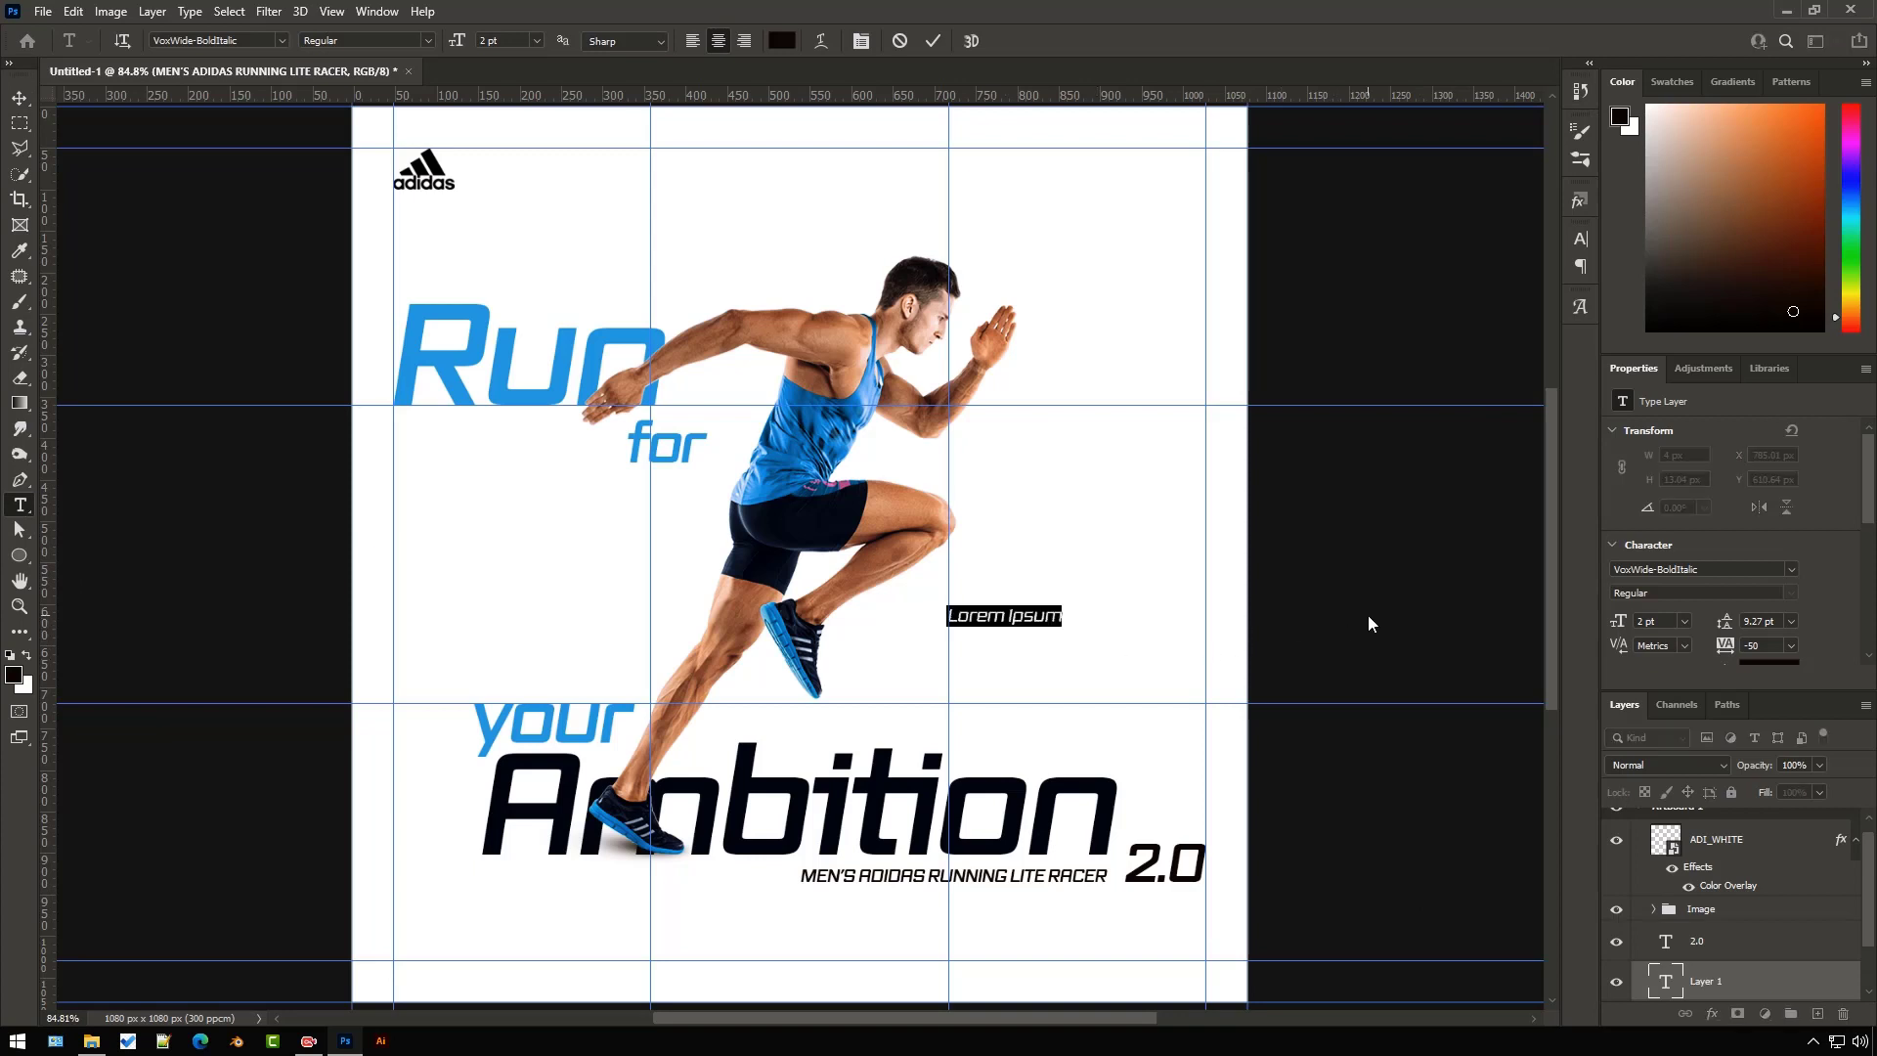
text(Pr)
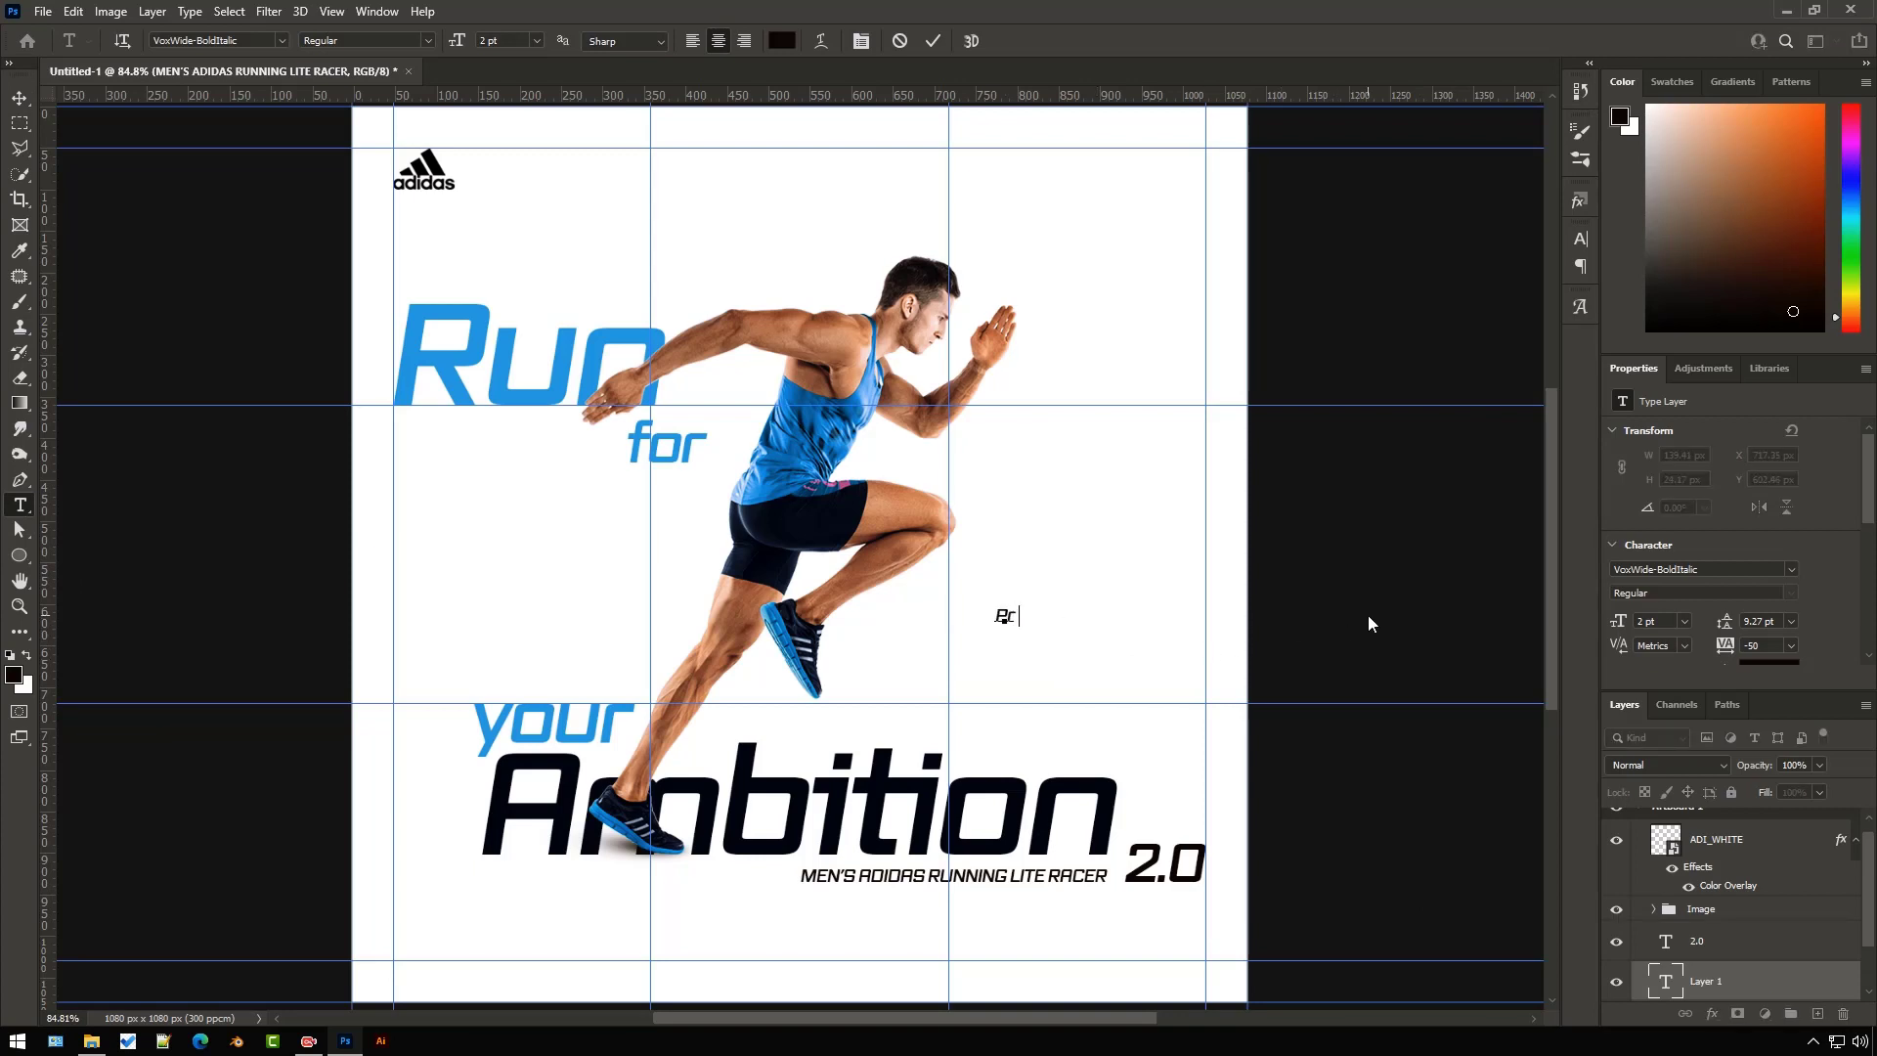
text(oduct Code FW3247)
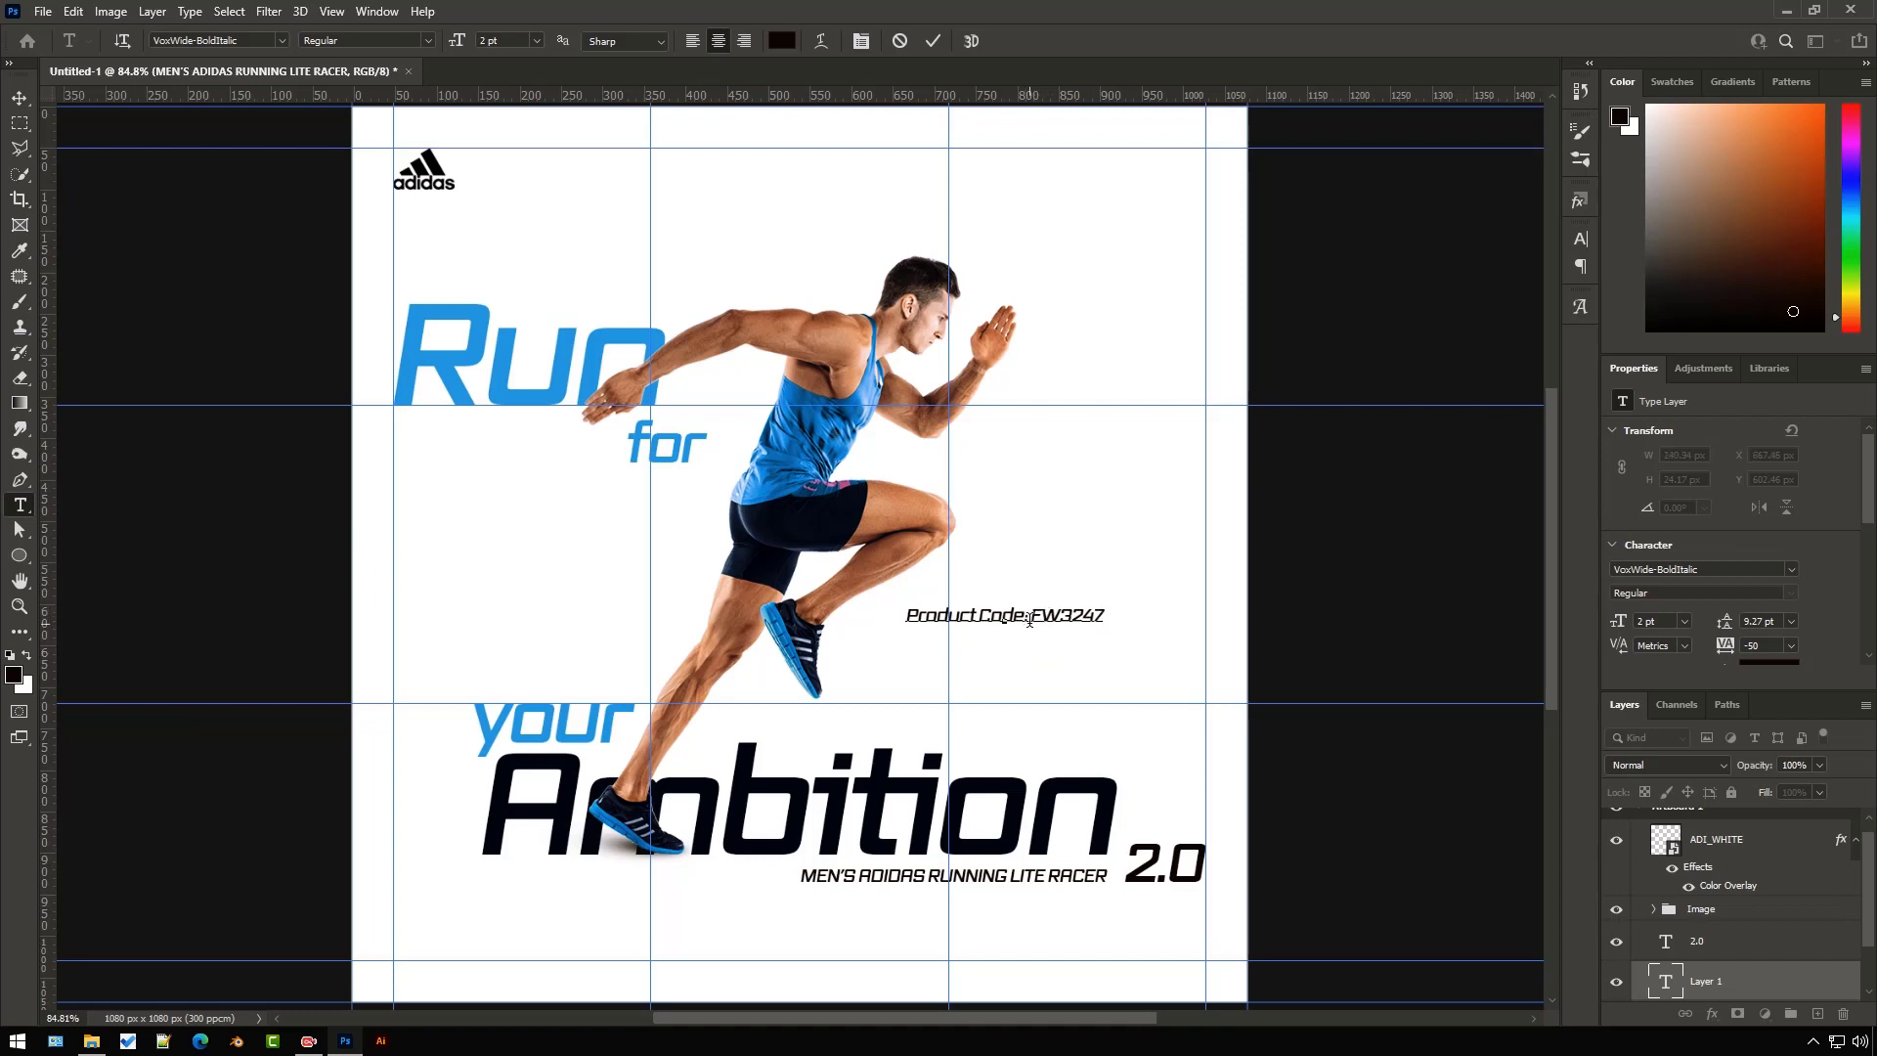
- Set the words "Product Code:" to the Vox-LightItalic font and move the line above the end of "Ambition", at about X 743 px, Y 671 px
drag(1028, 618, 905, 616)
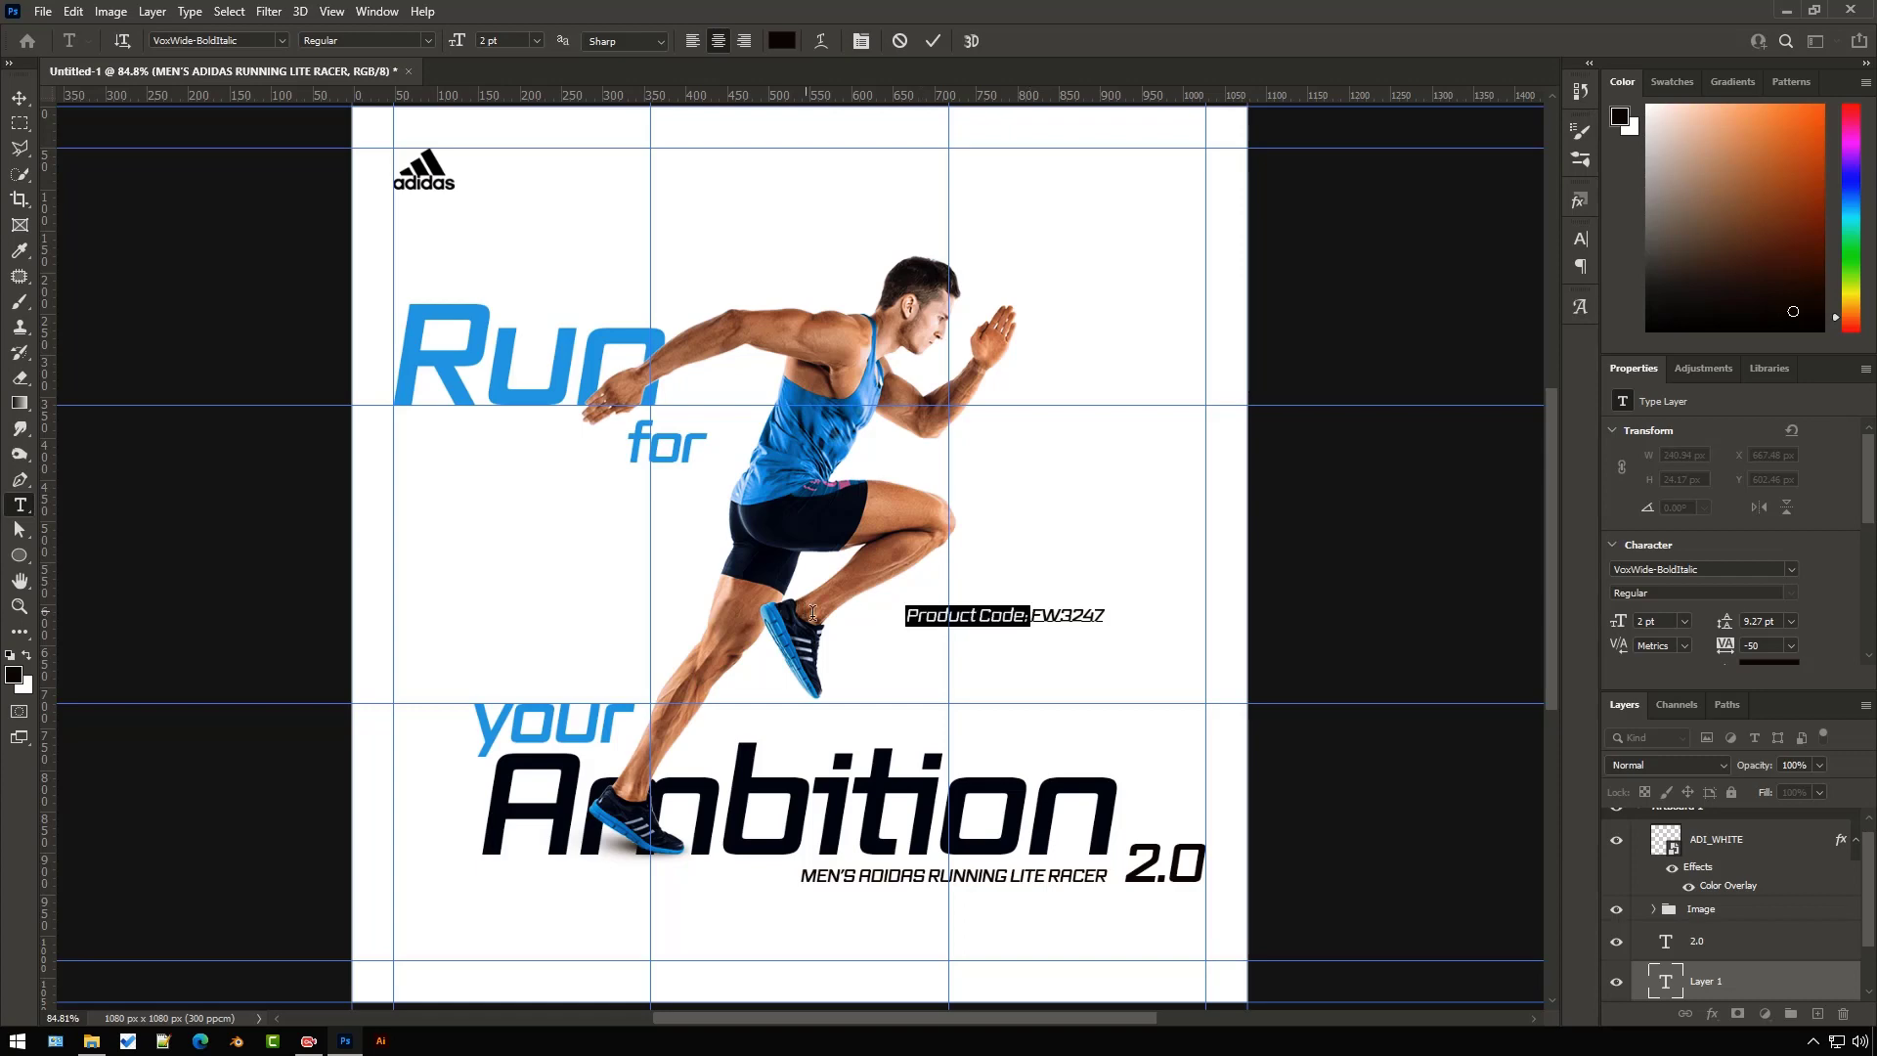
click(1791, 569)
text(vox)
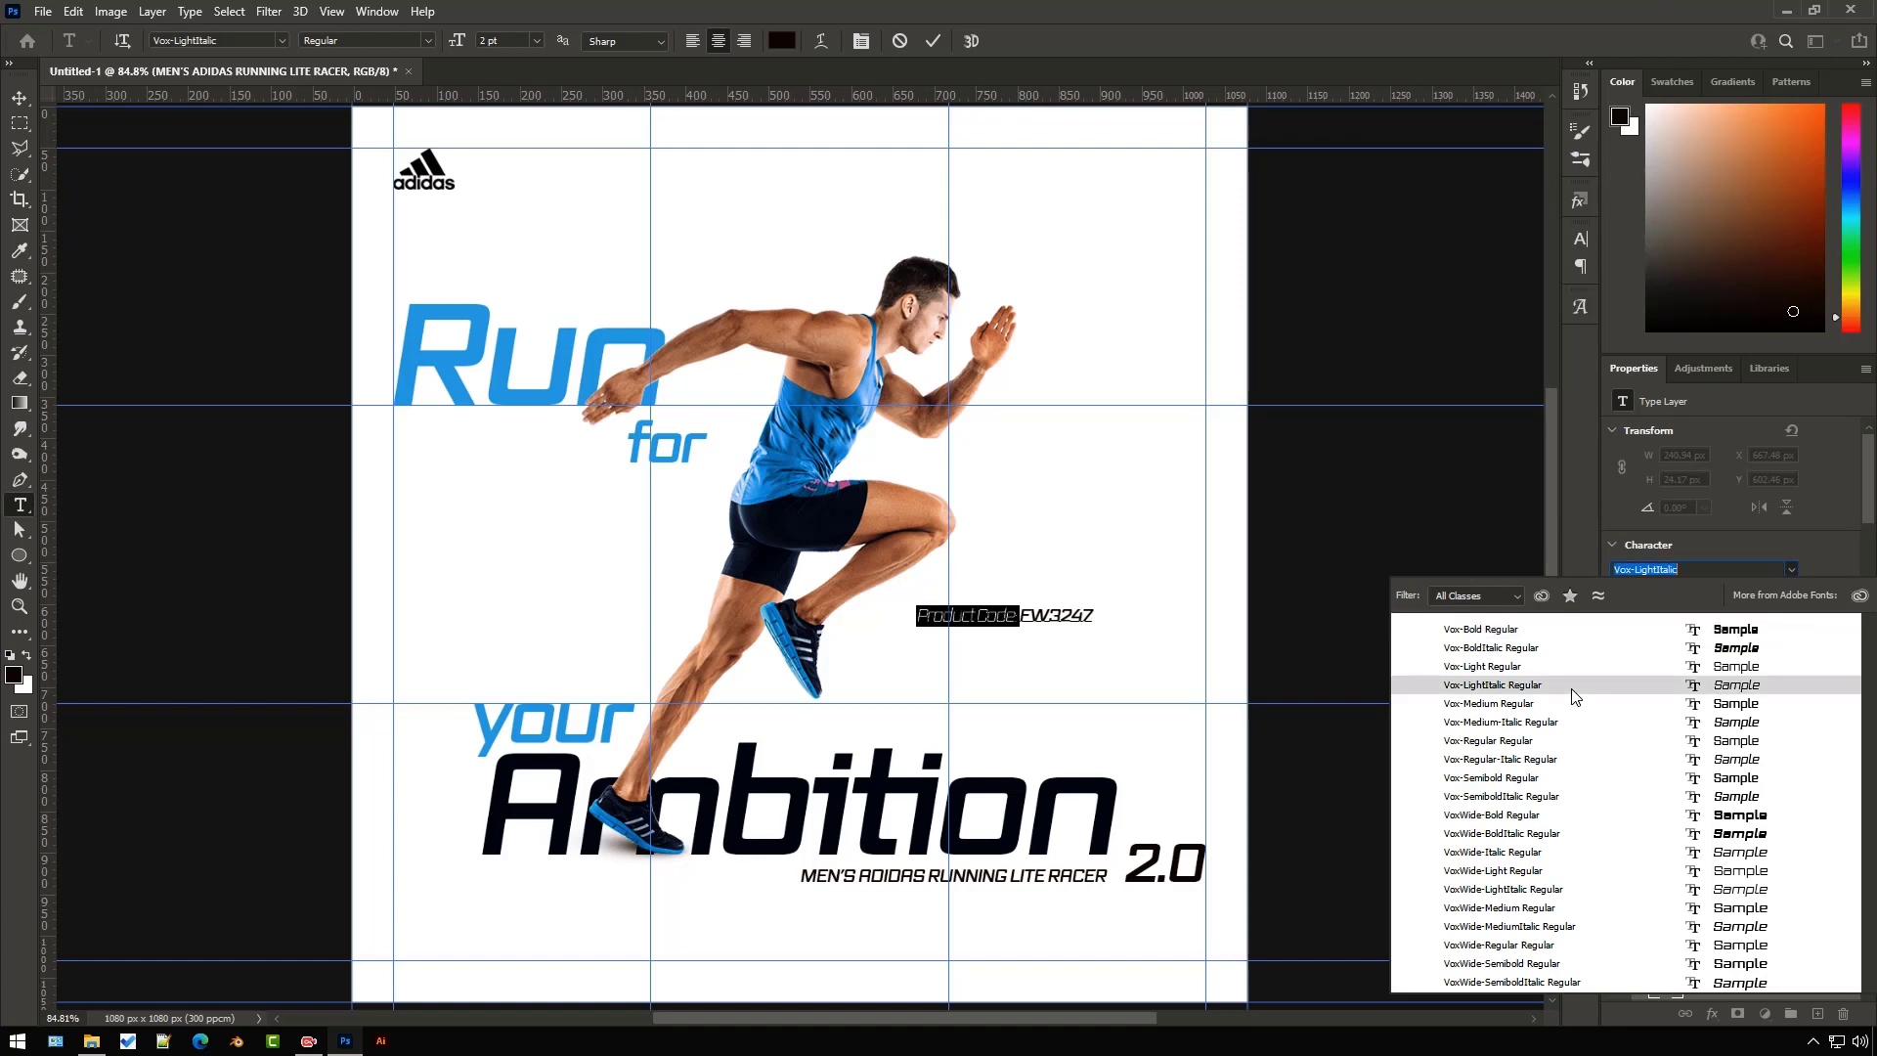
click(1571, 689)
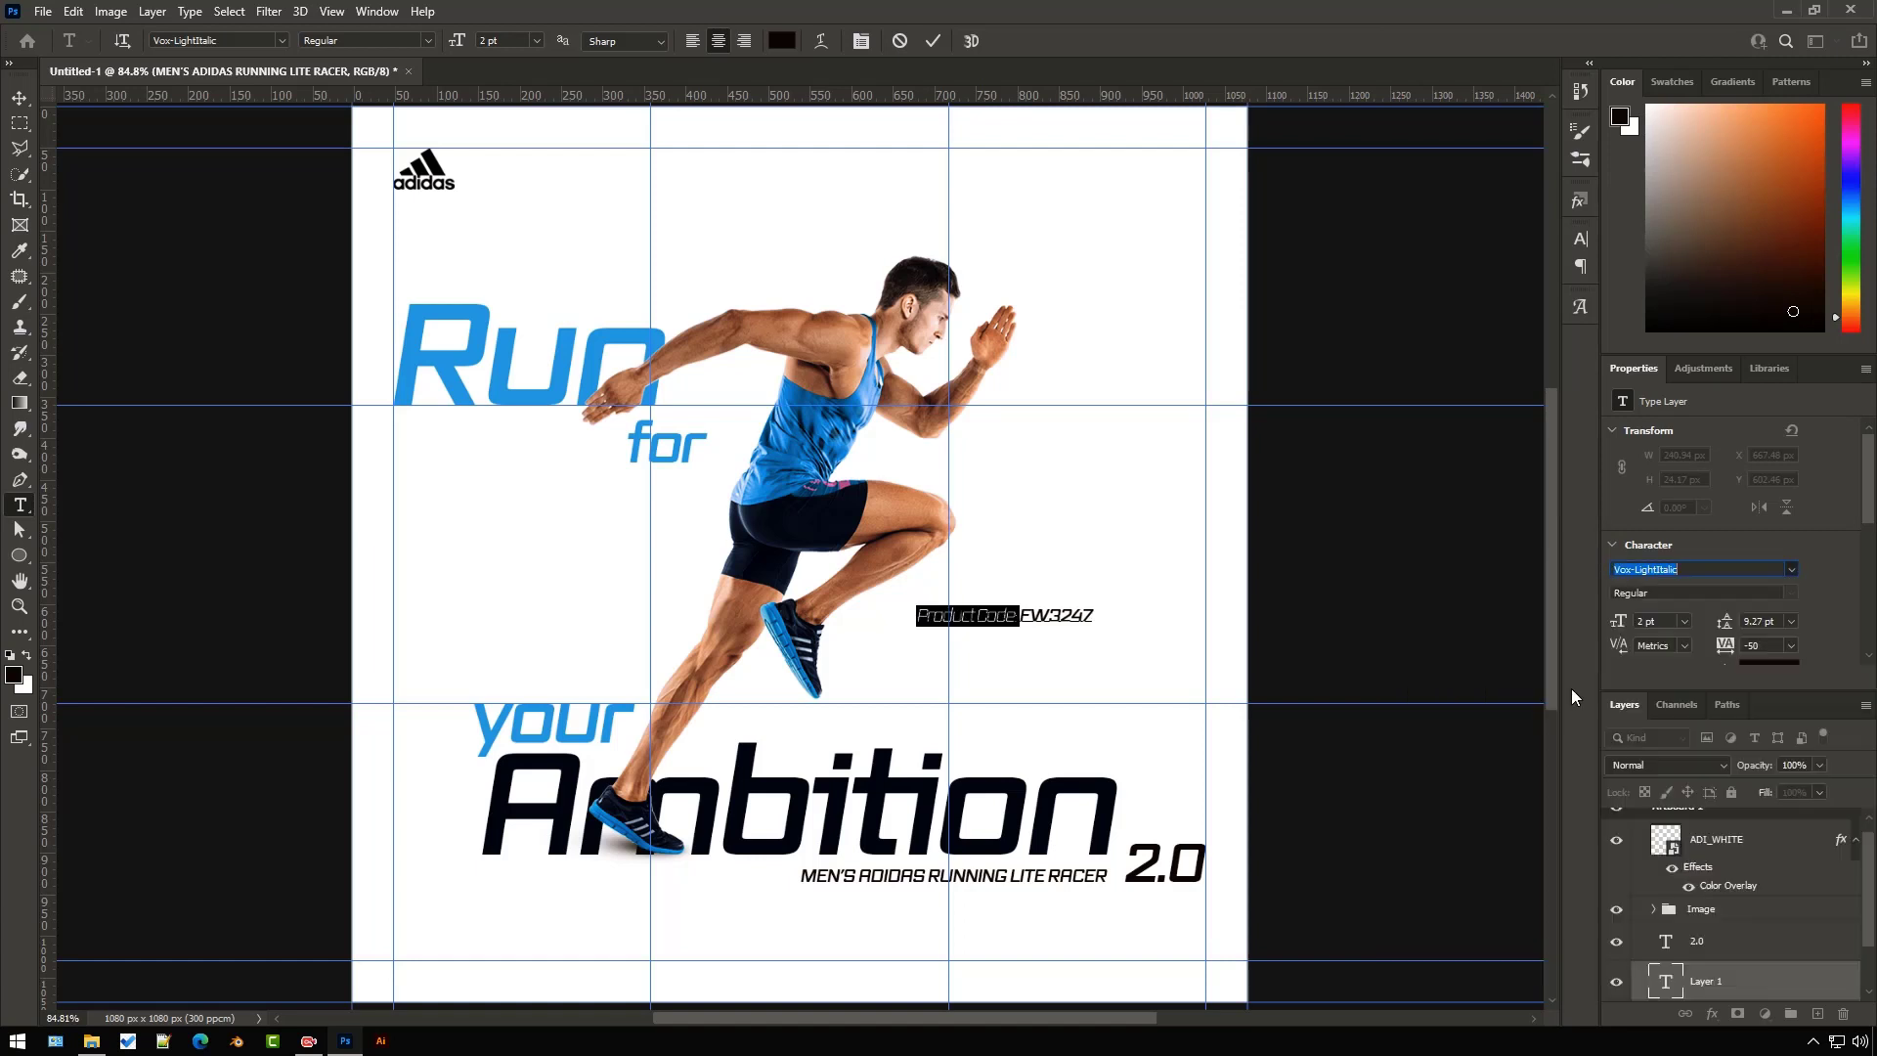
click(932, 42)
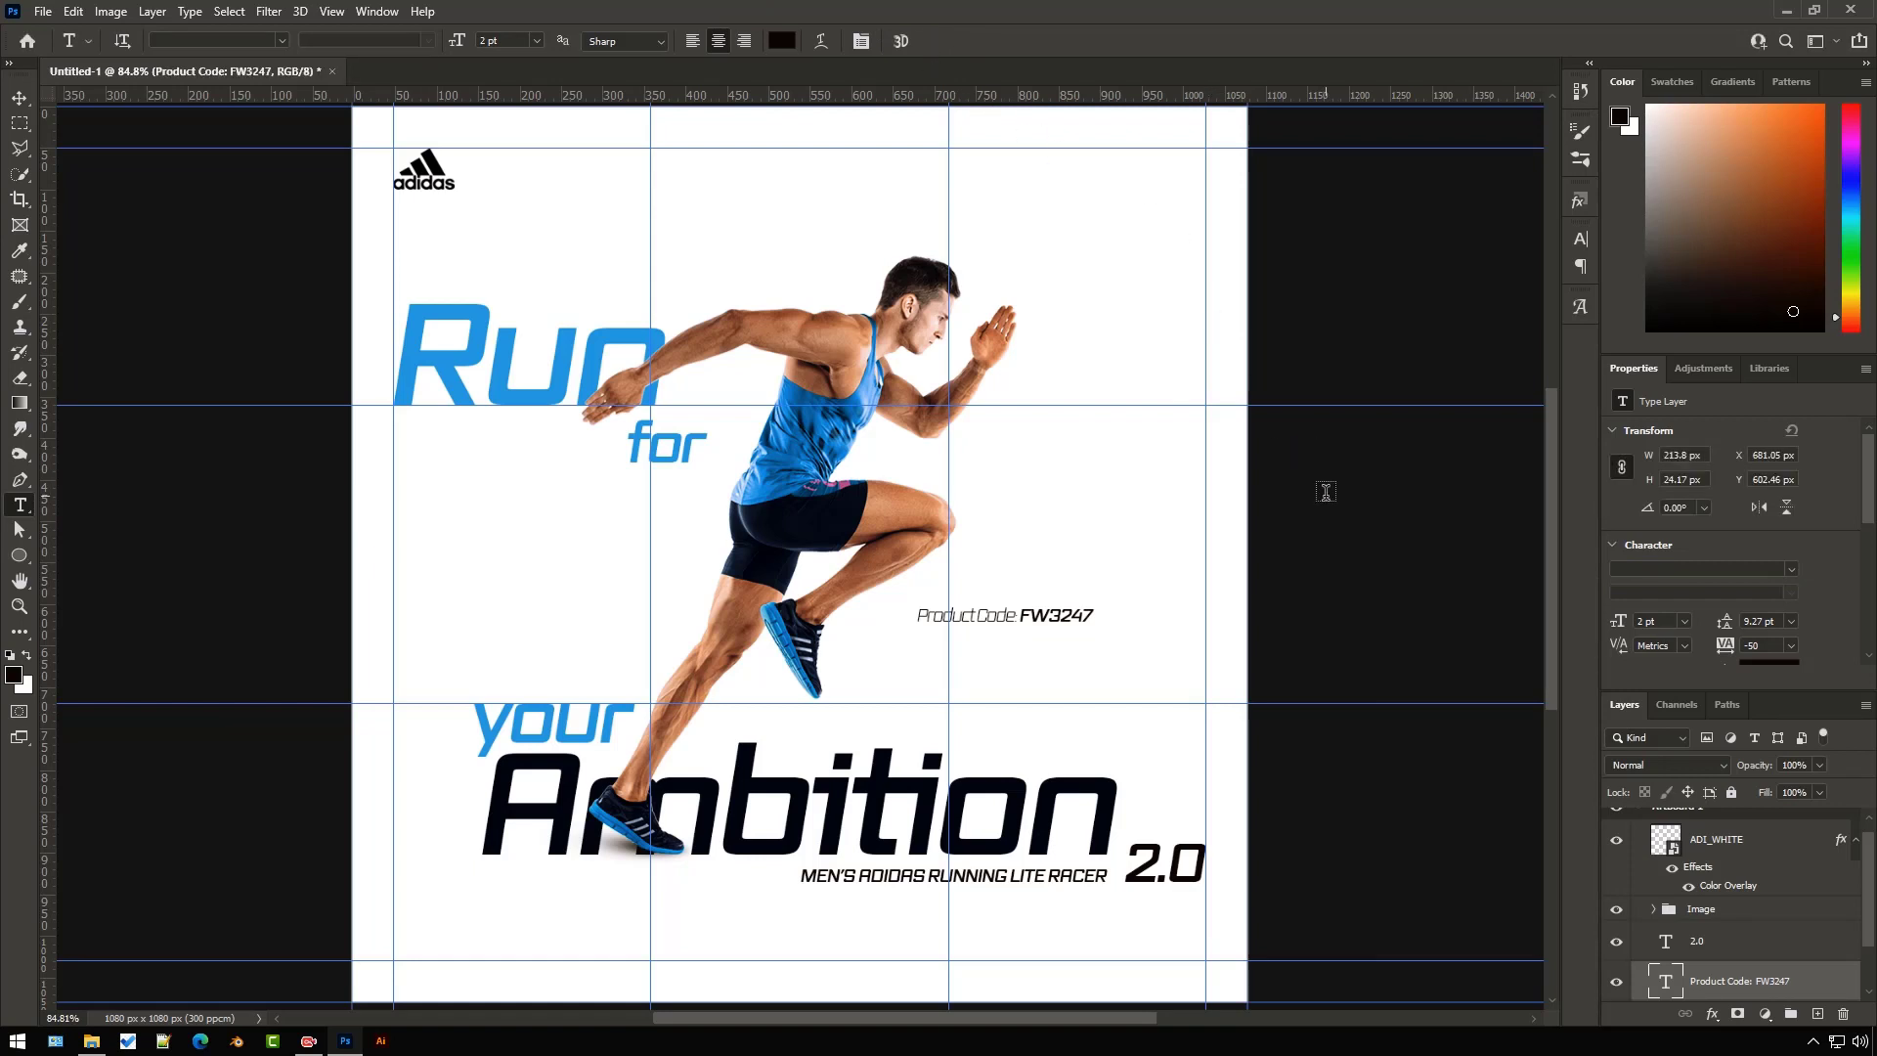
key(v)
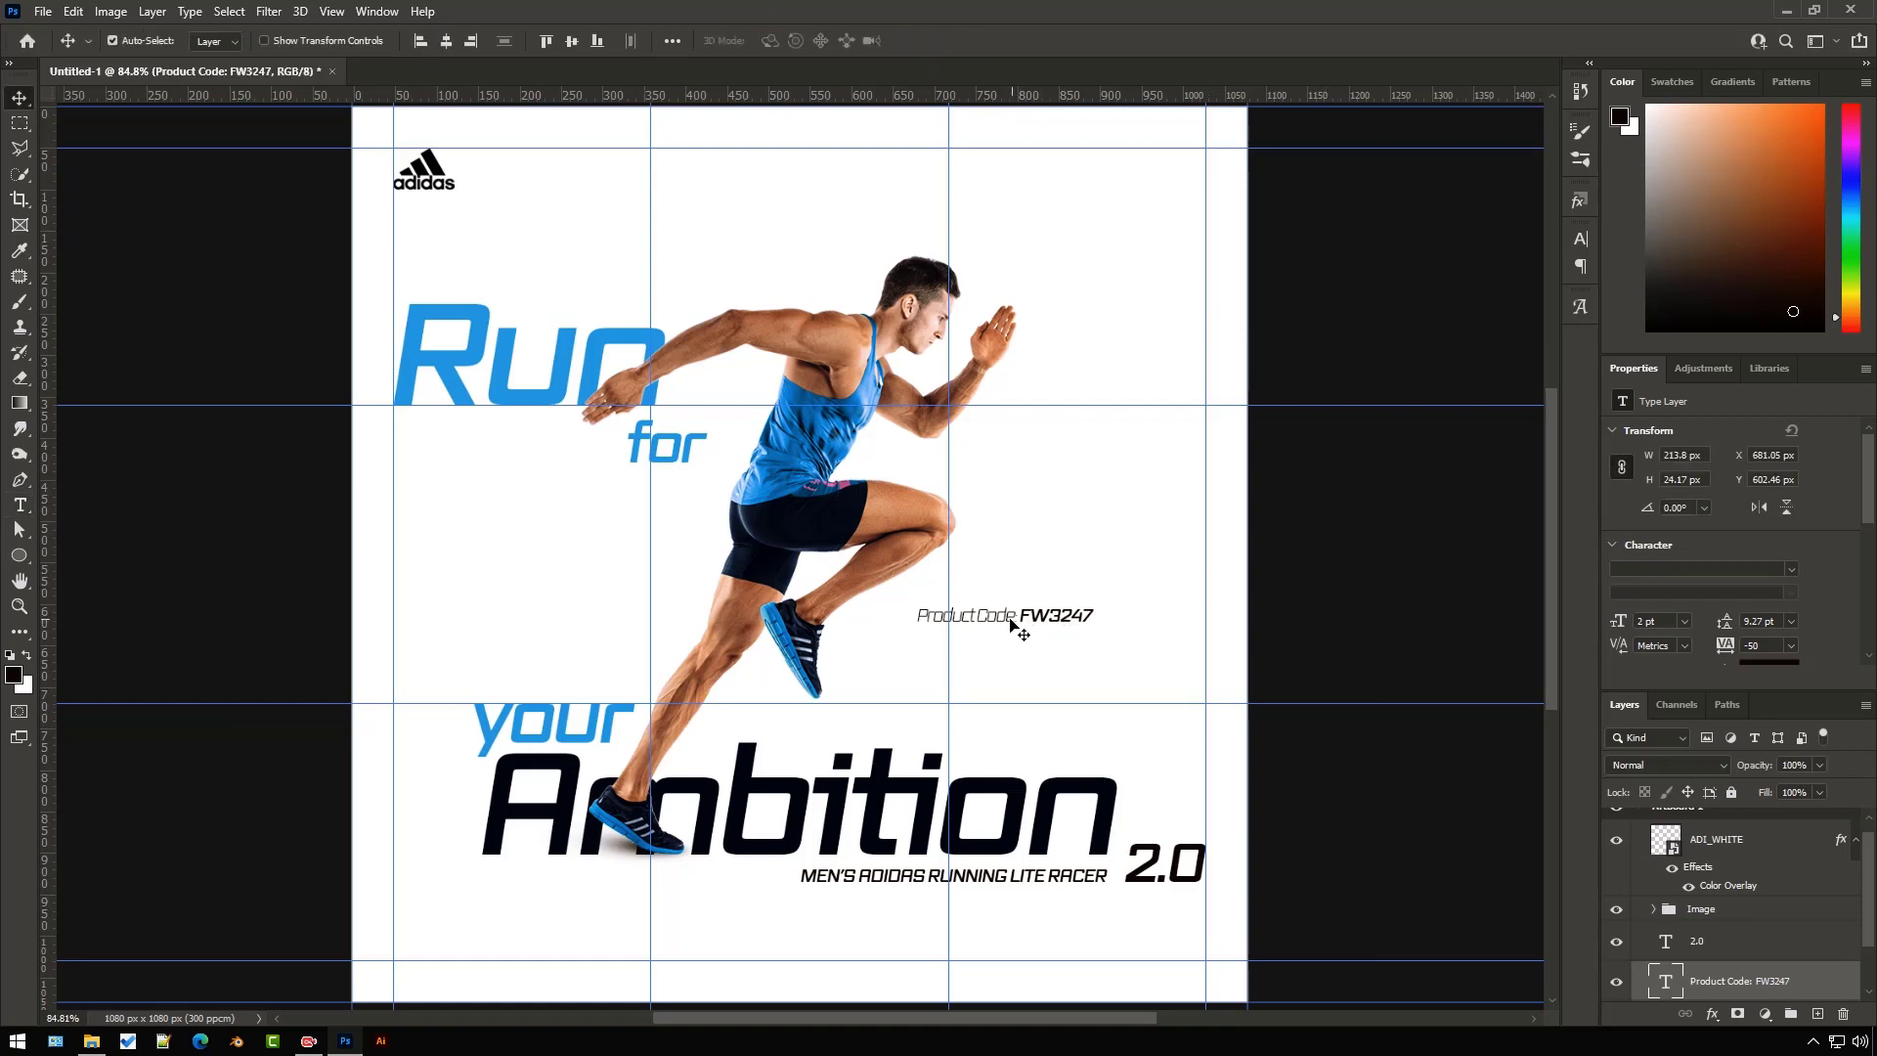
drag(1011, 622, 1060, 681)
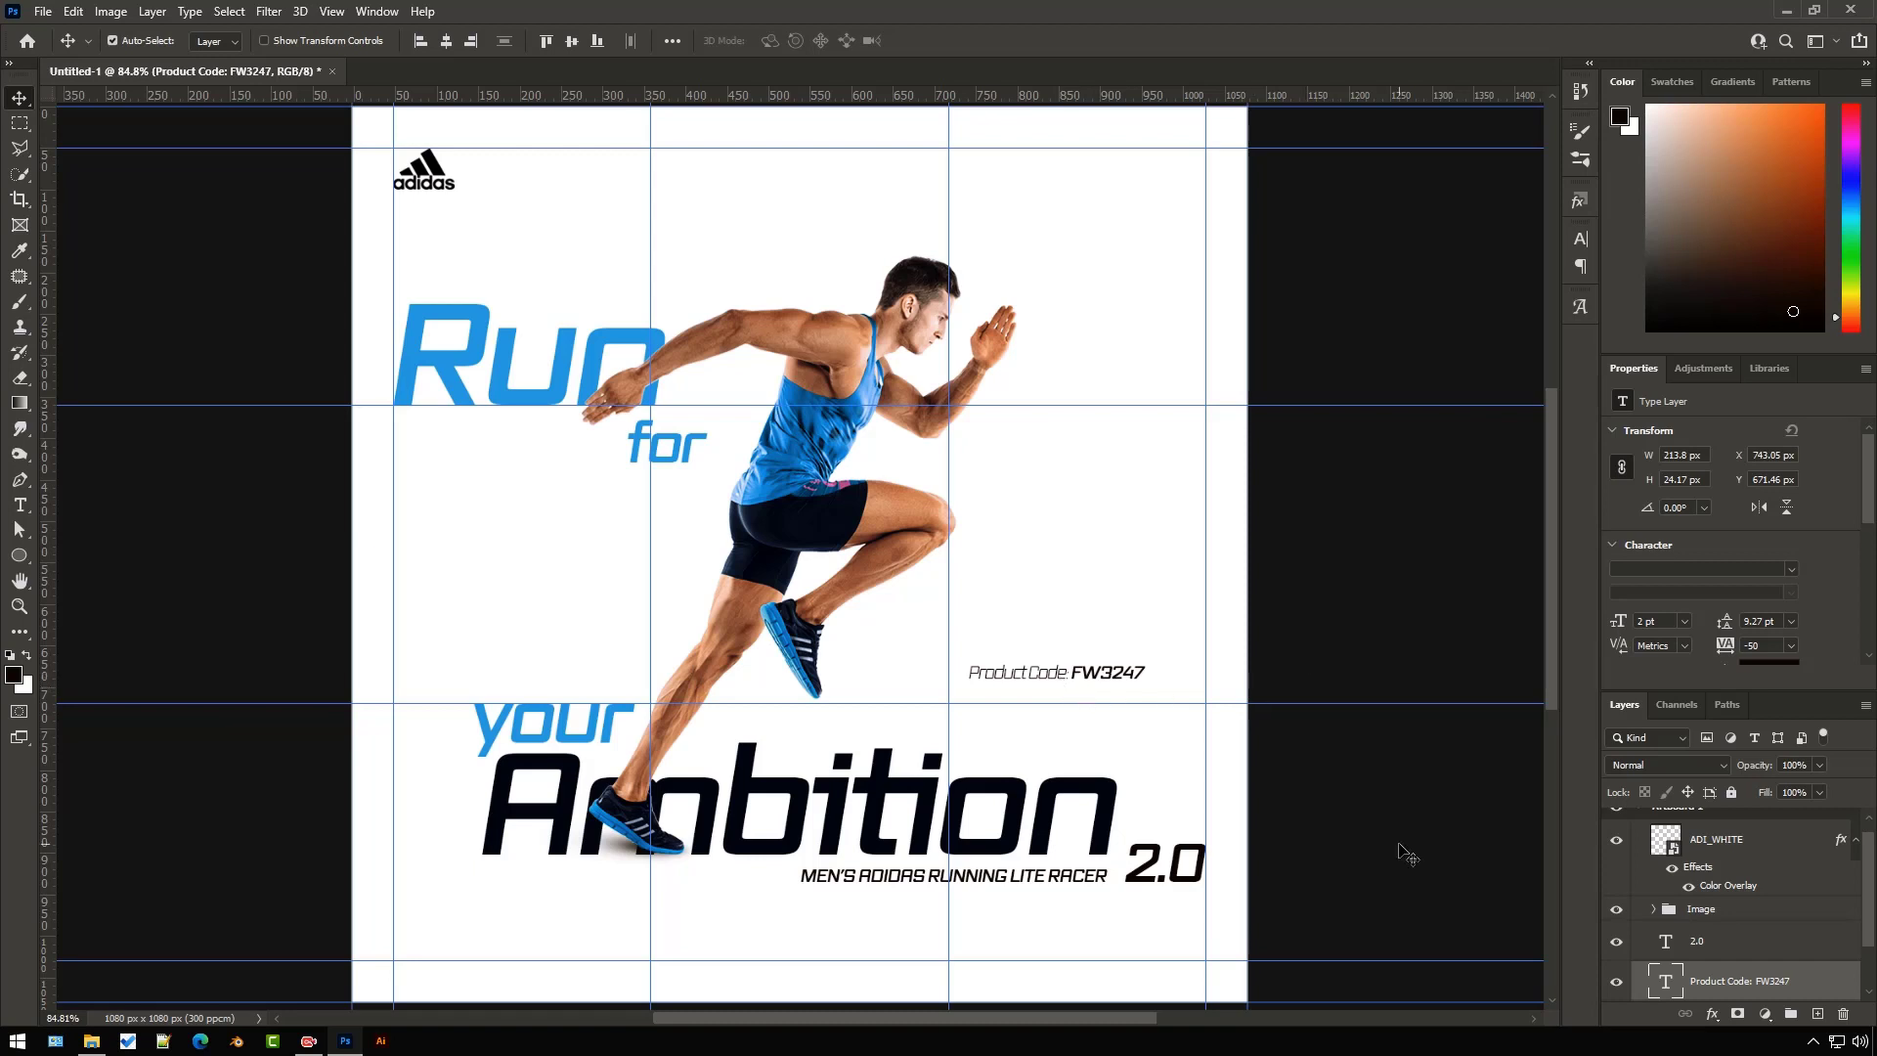
- Place the circled Facebook SVG from the Social Media Circle Icon Set folder onto the artboard and scale it to 0.6%
click(91, 1040)
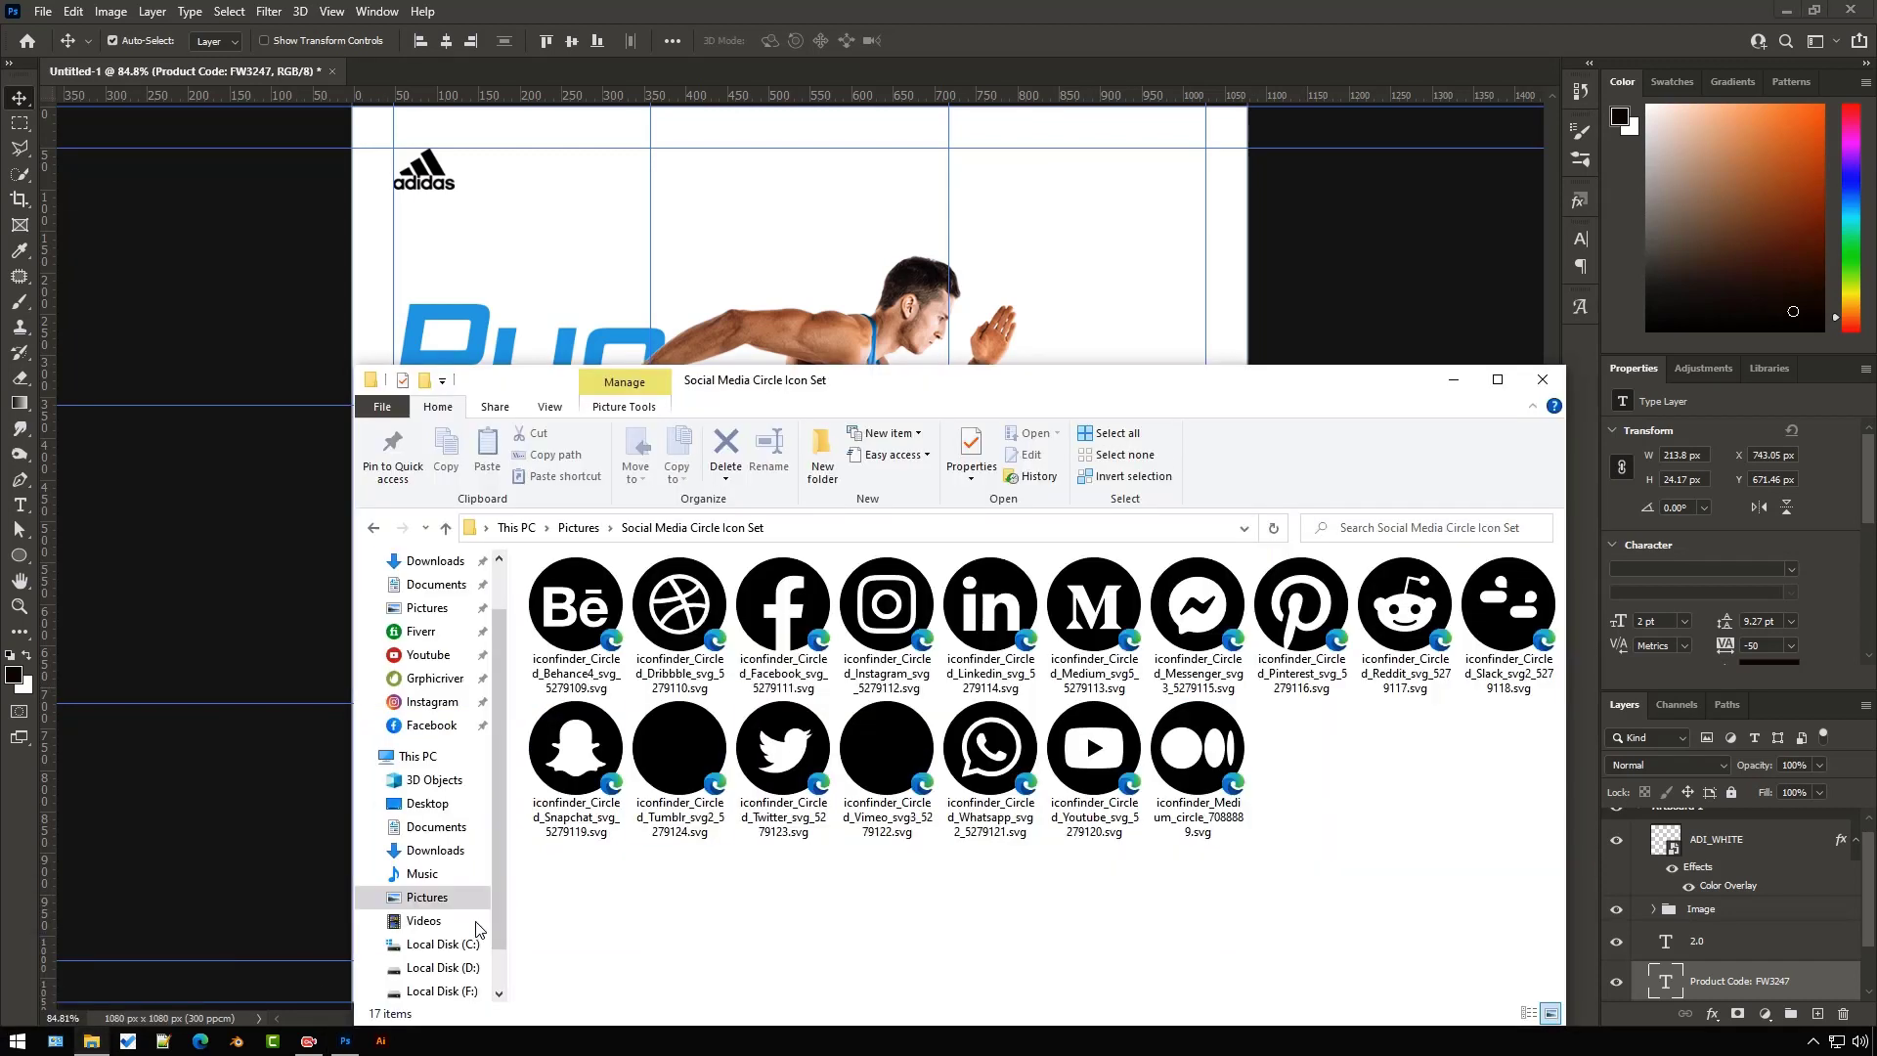
drag(782, 839, 811, 281)
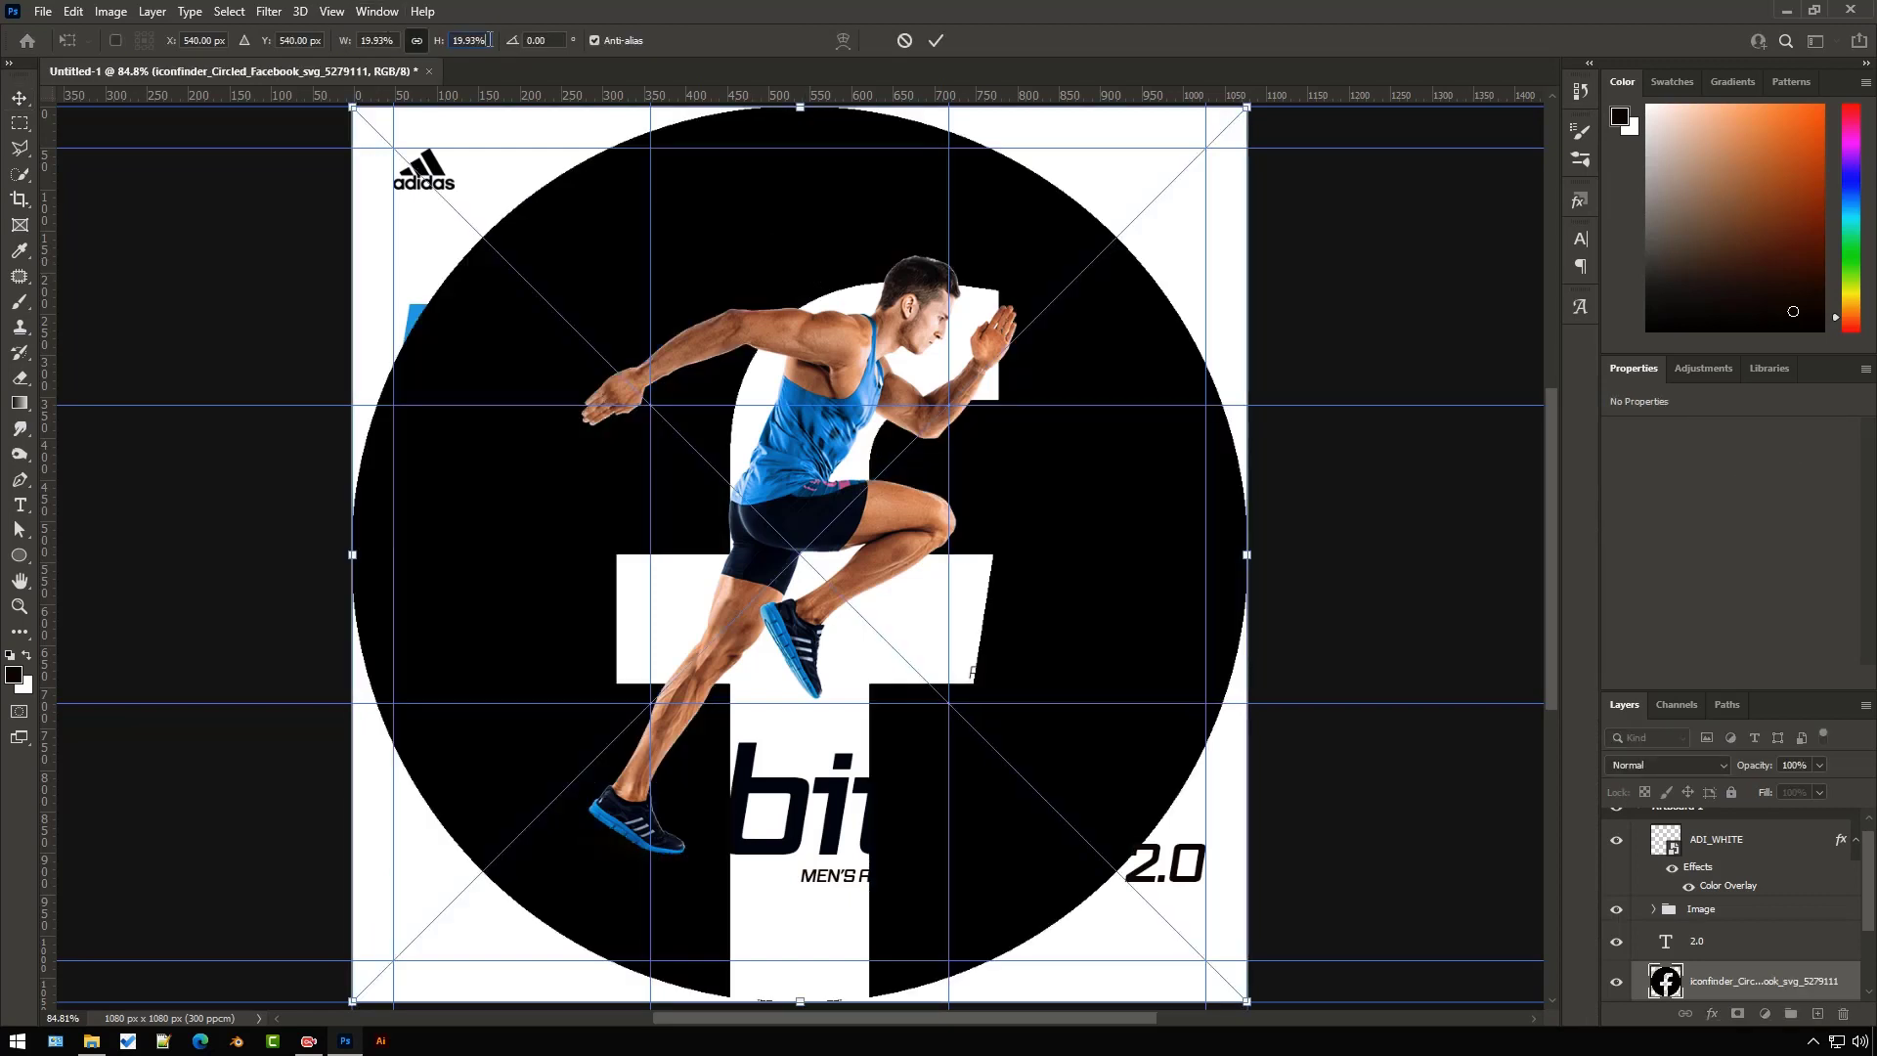
click(489, 42)
text(0.6)
key(Return)
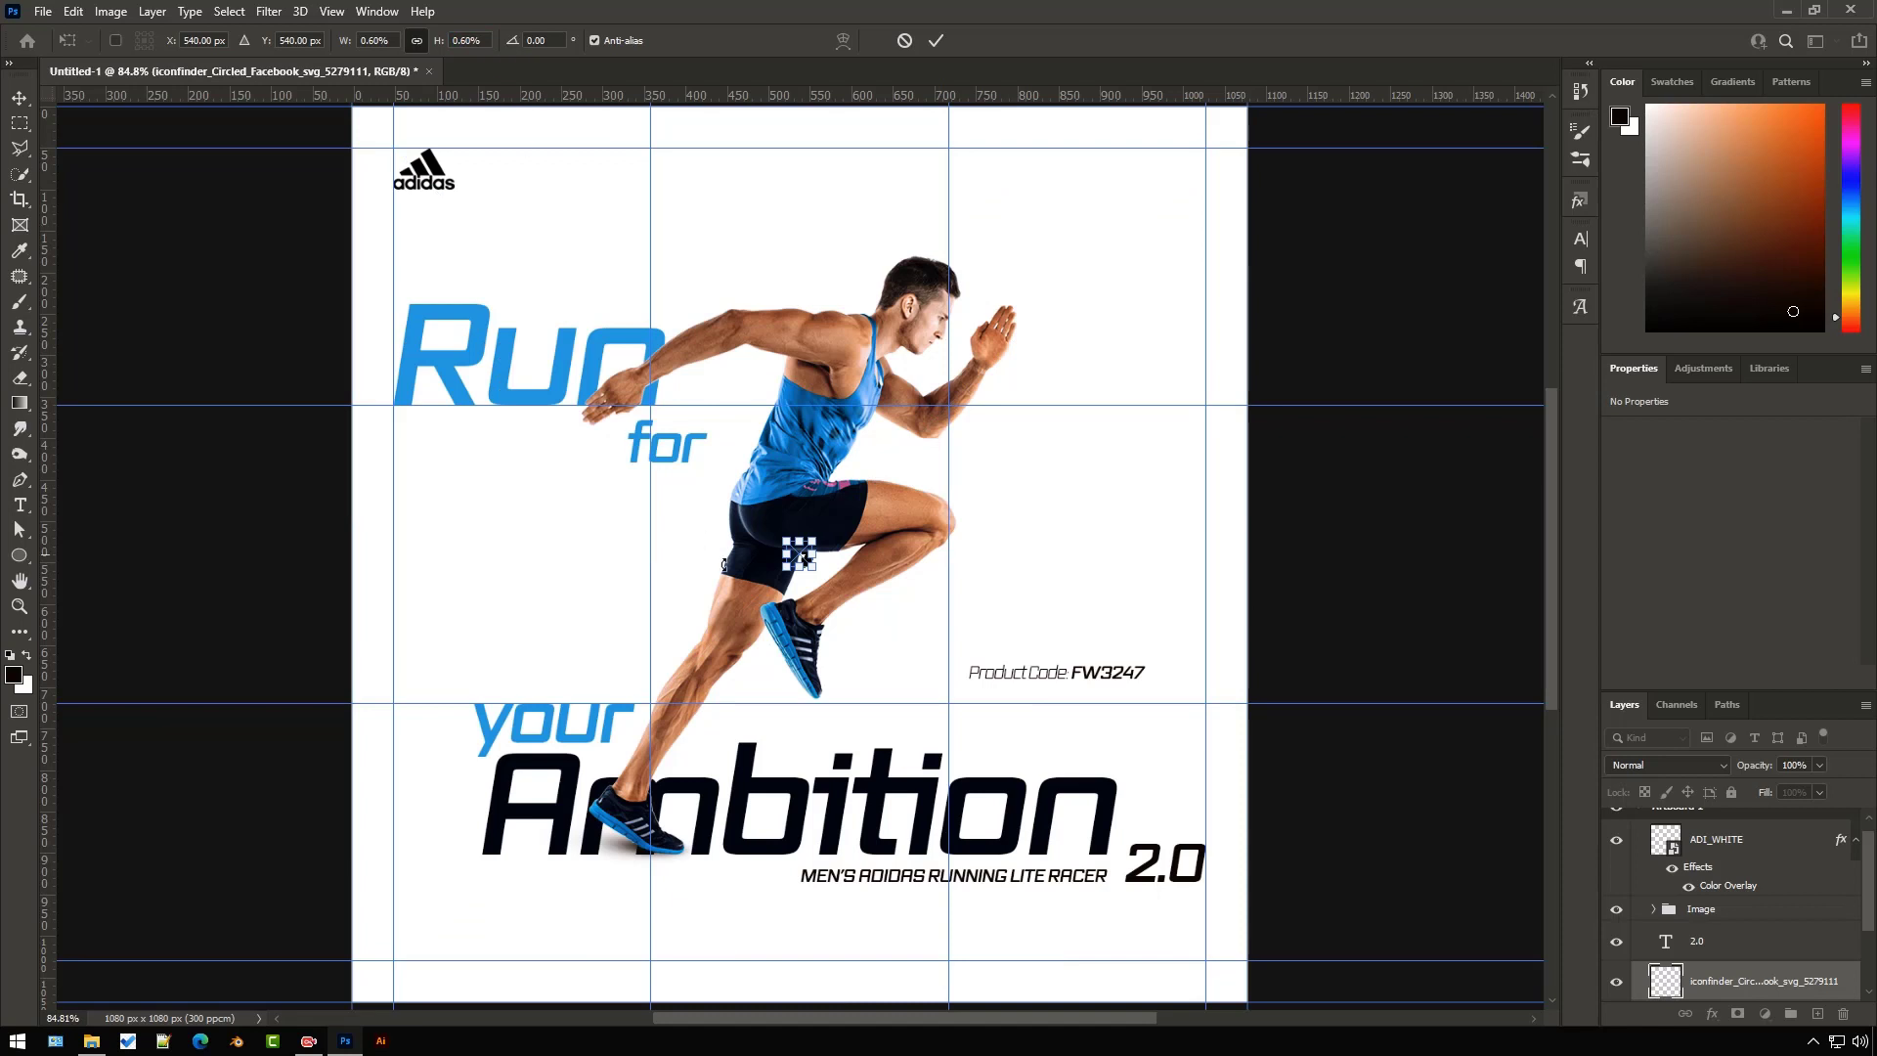
- Move the Facebook icon to the artboard's lower-left margin, at X 50 px, Y 997 px, and commit its placement
scroll(683, 650, up, 2)
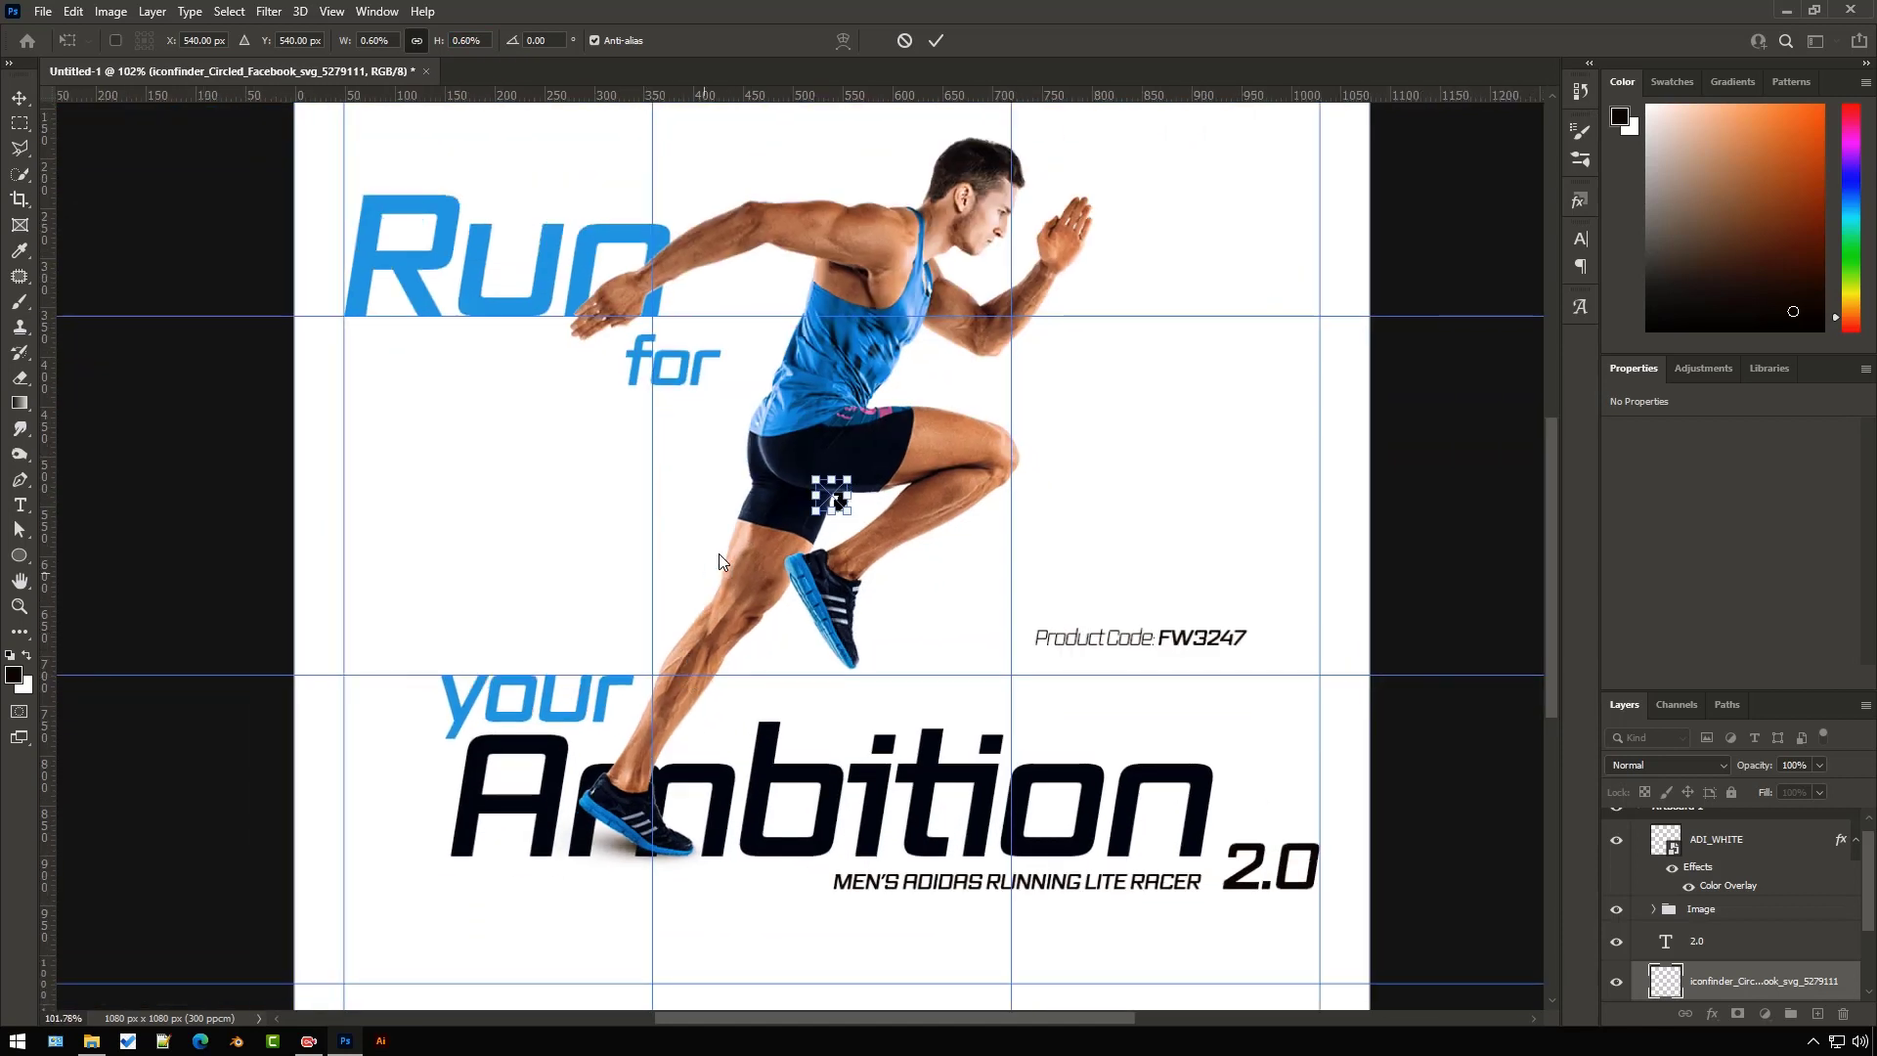
drag(834, 498, 360, 967)
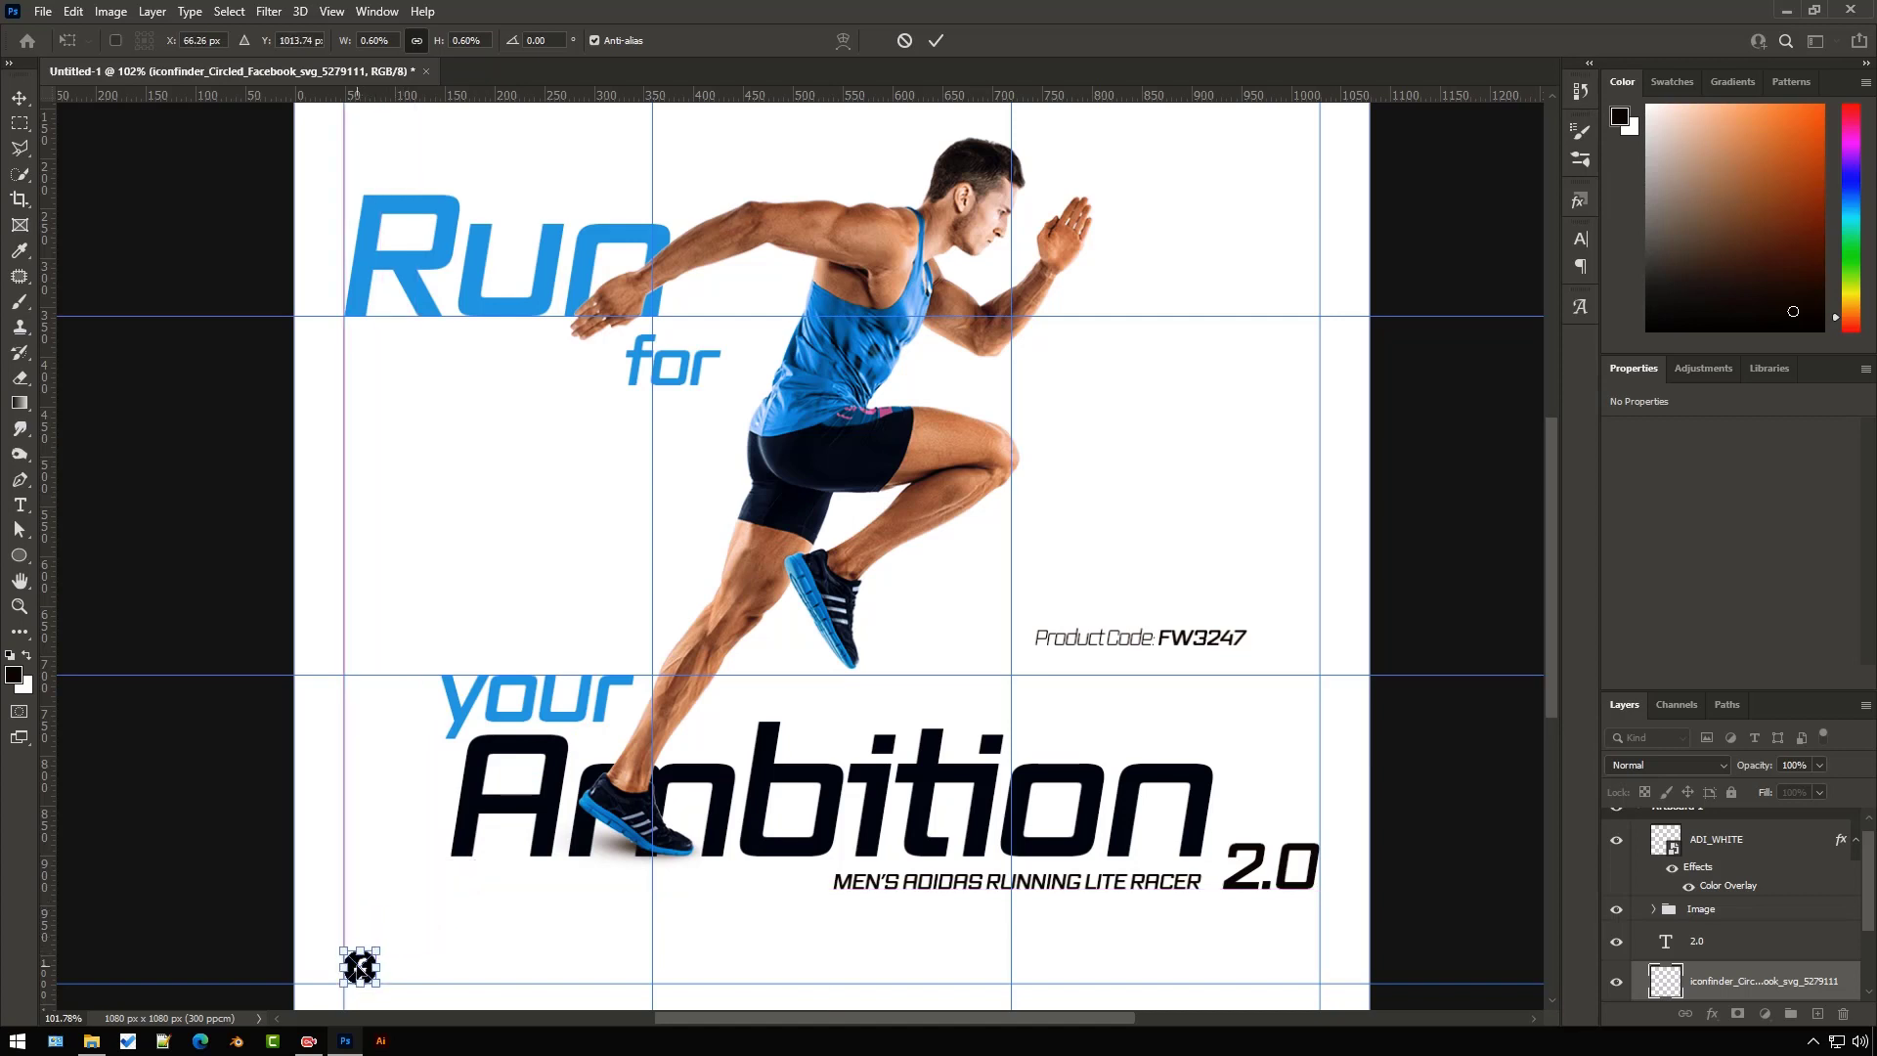
click(937, 40)
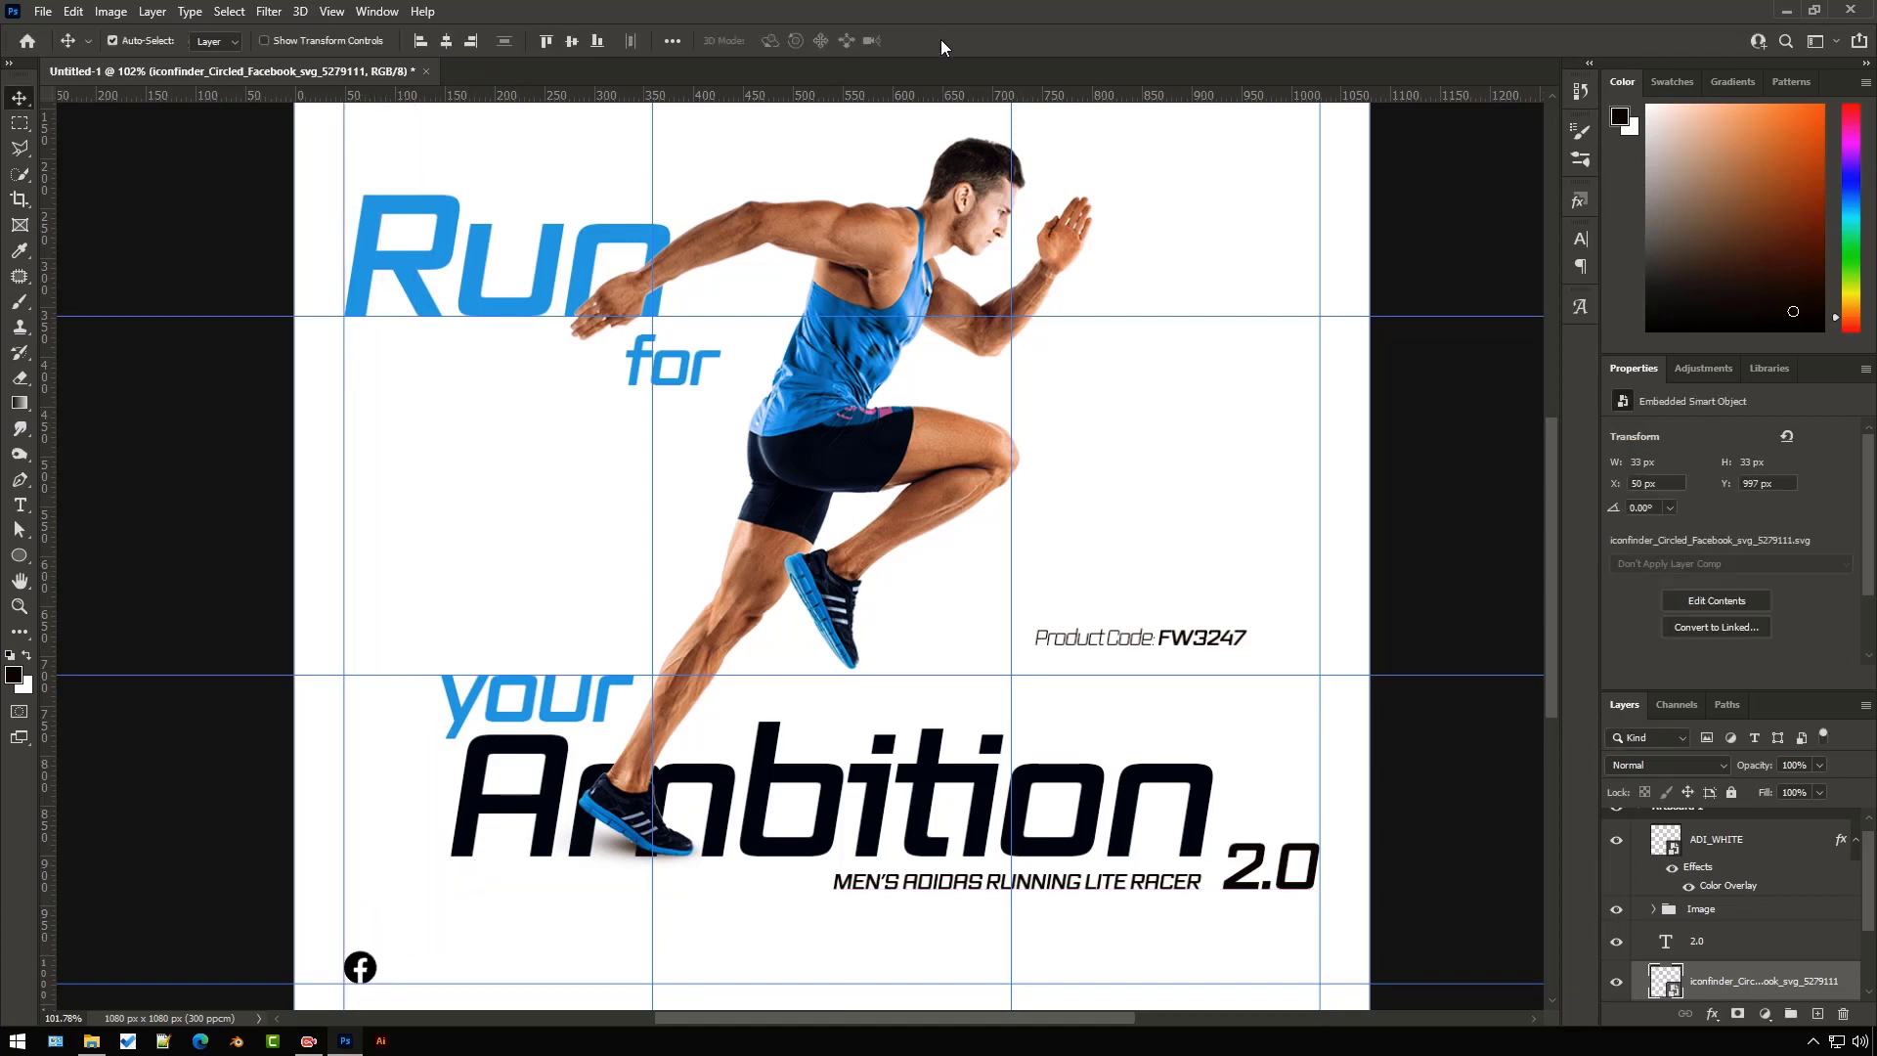
- Place the circled Twitter SVG at 0.6% scale beside the Facebook icon, at X 107 px, Y 997 px, and commit it
click(91, 1041)
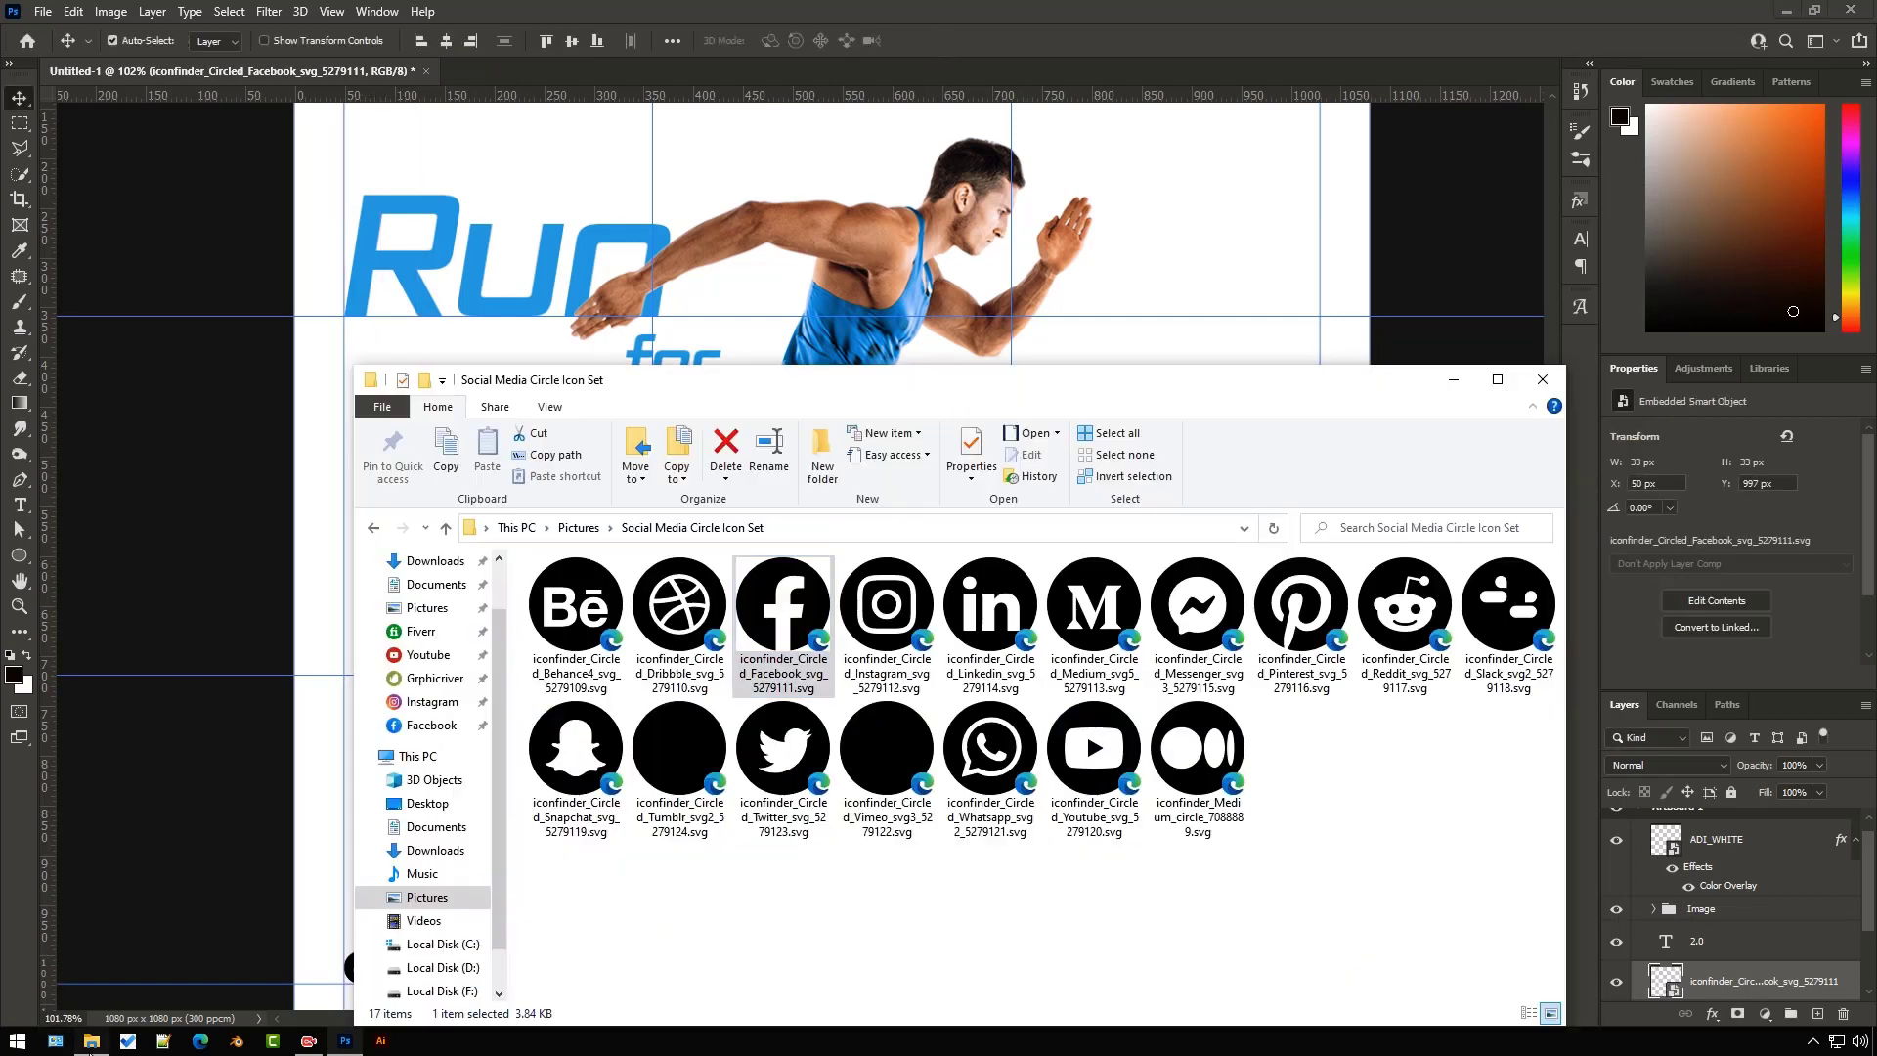
drag(783, 747, 800, 293)
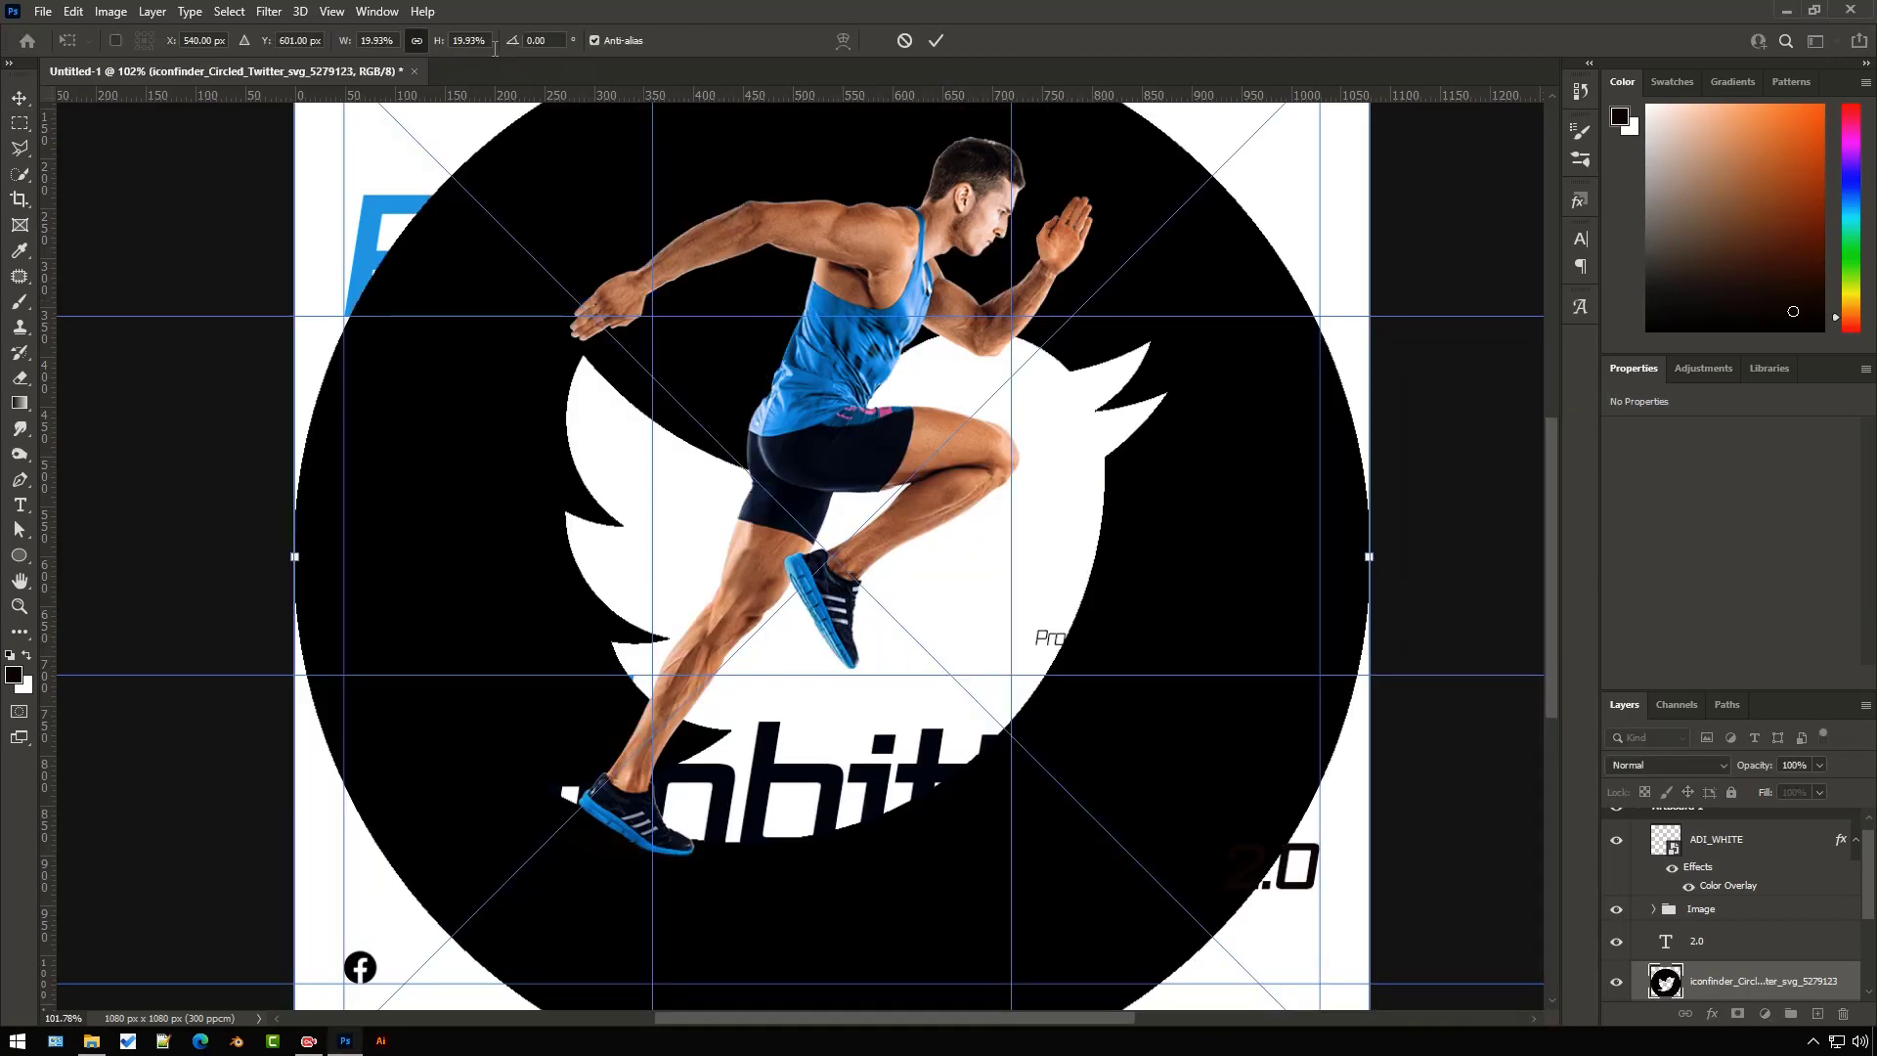
text(0.6)
key(Return)
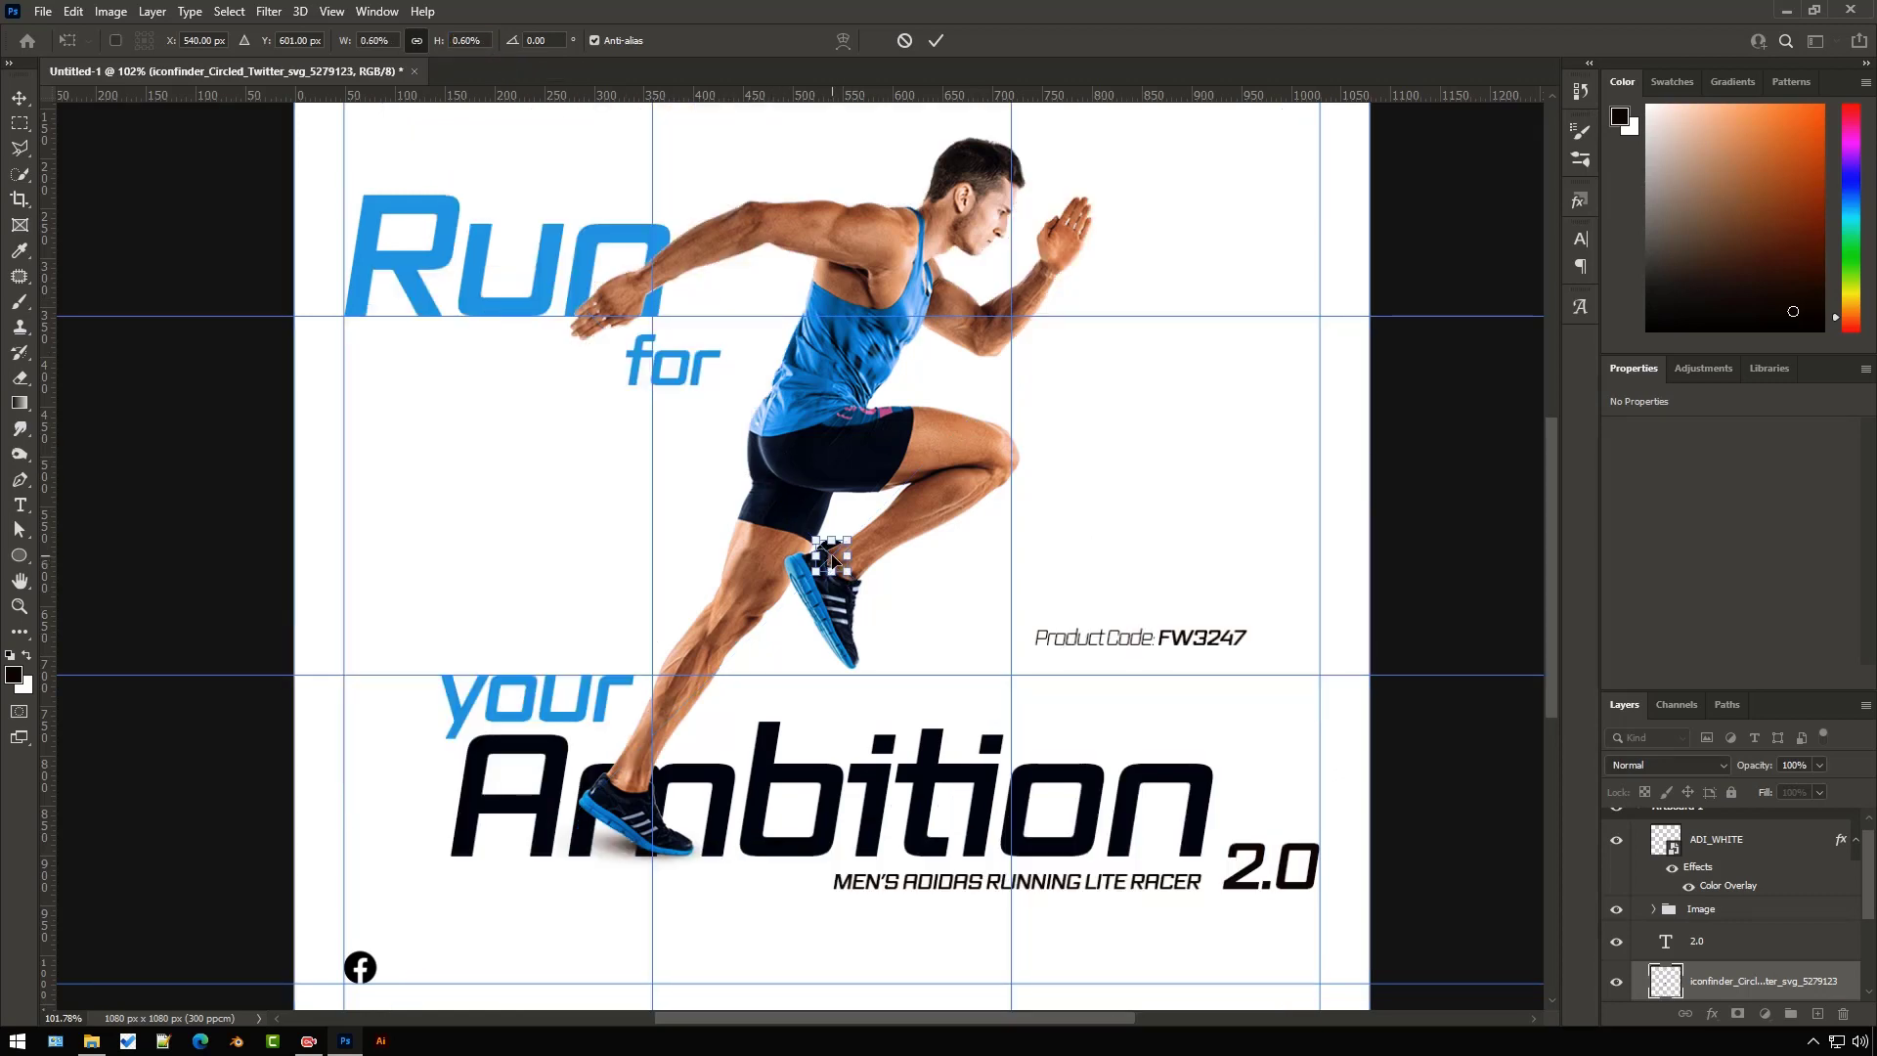
drag(832, 559, 417, 969)
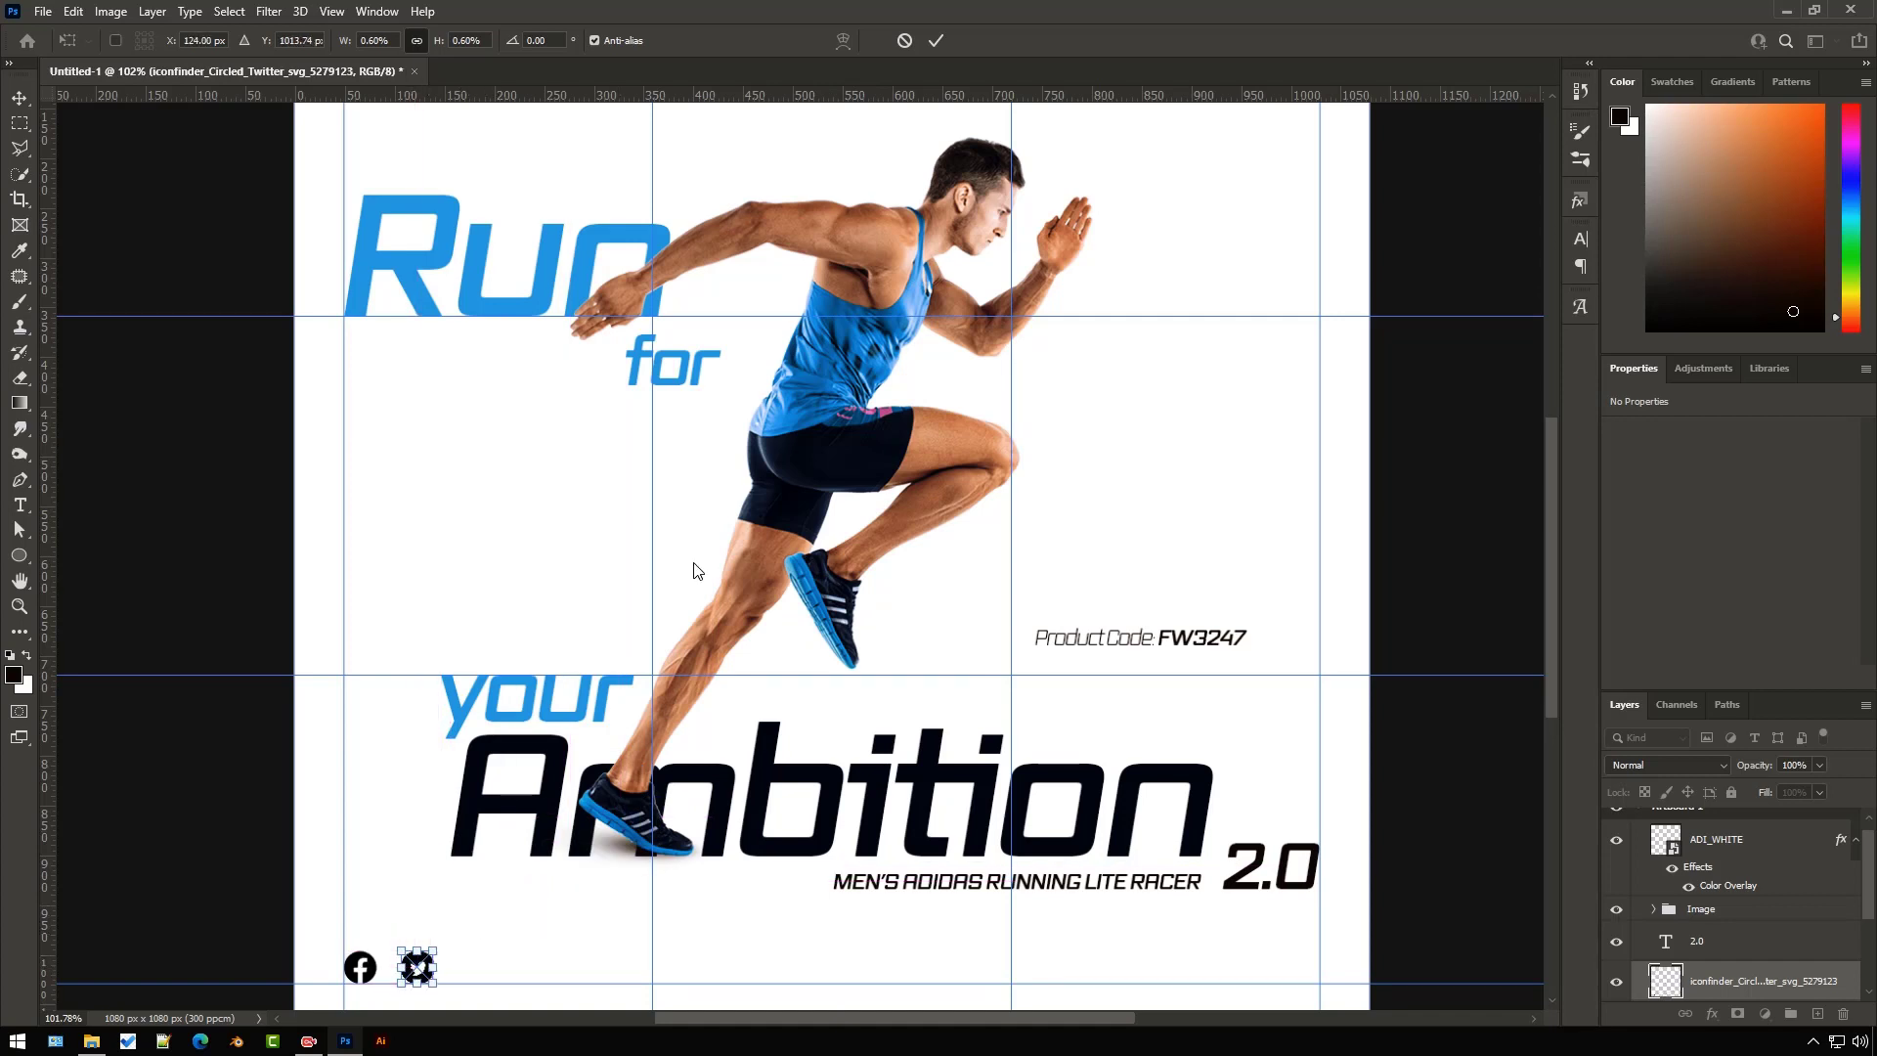
click(935, 40)
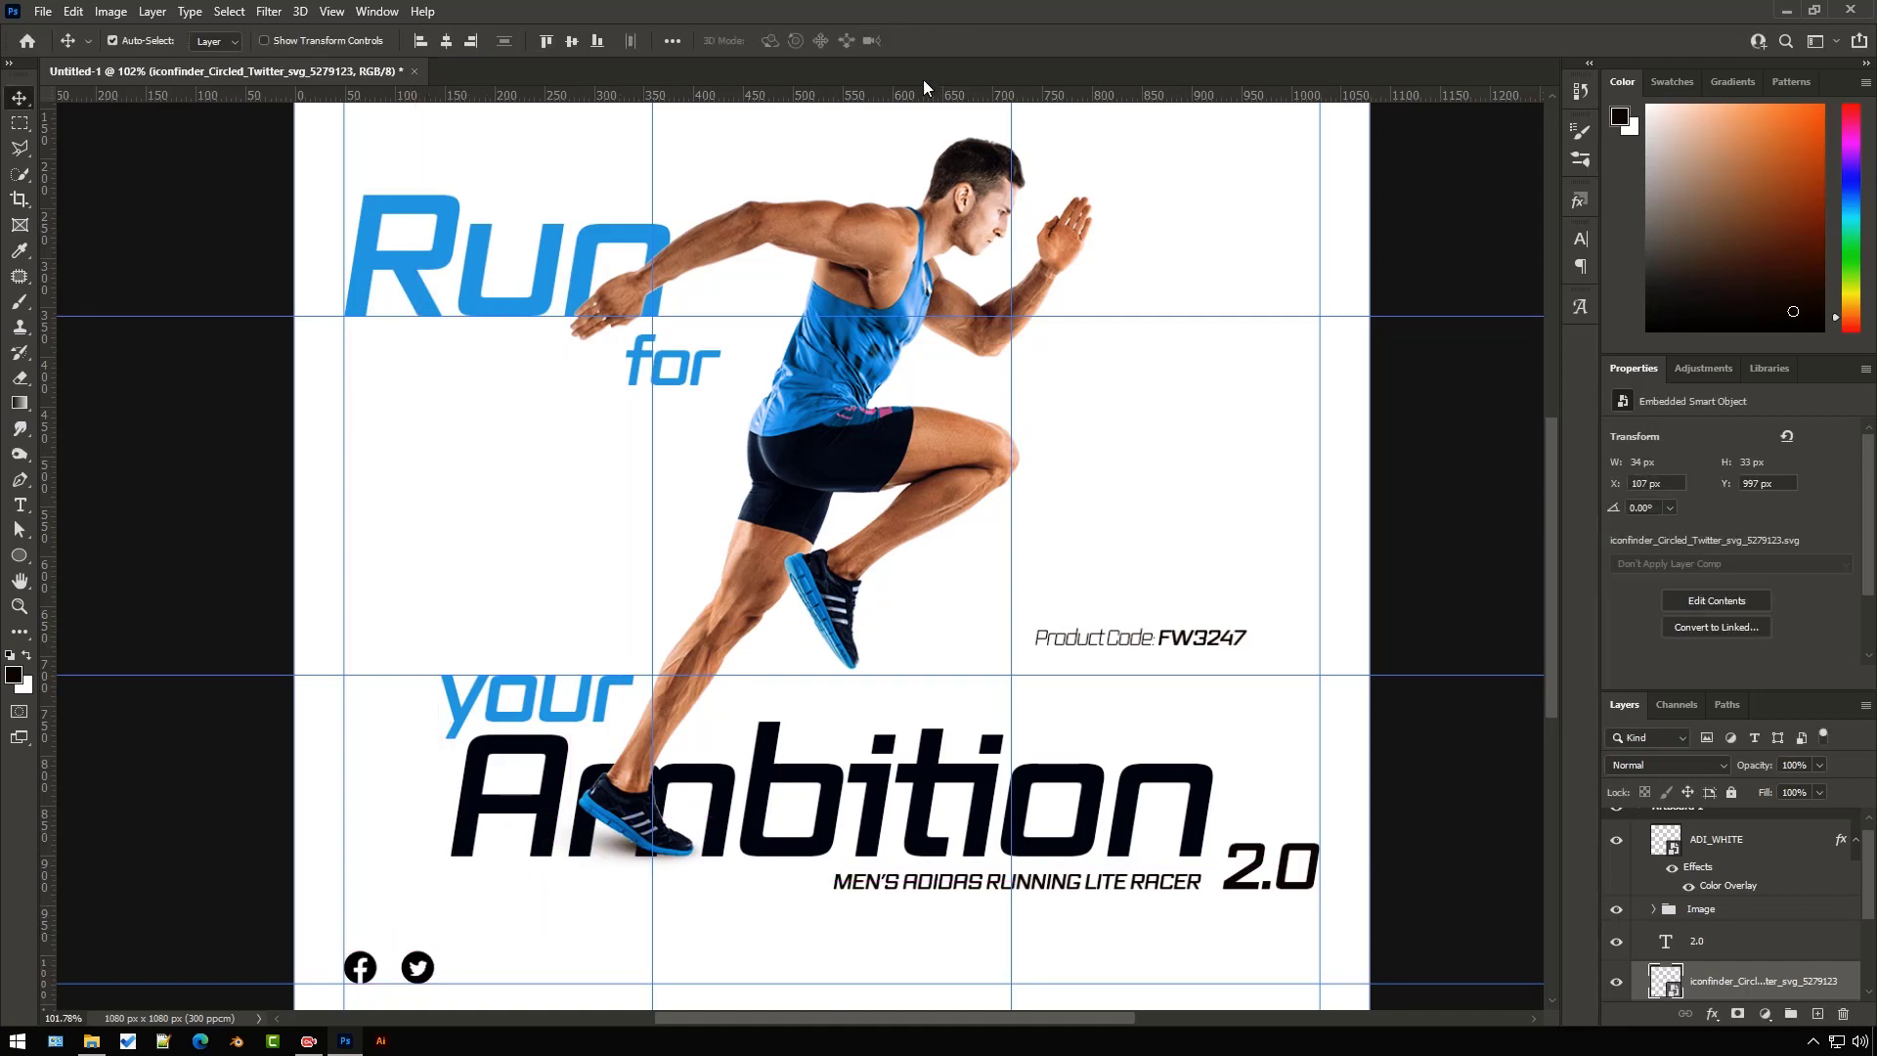
- Place the circled Instagram SVG at 0.6% scale beside the Twitter icon, at X 165 px, Y 997 px, and commit it
click(91, 1040)
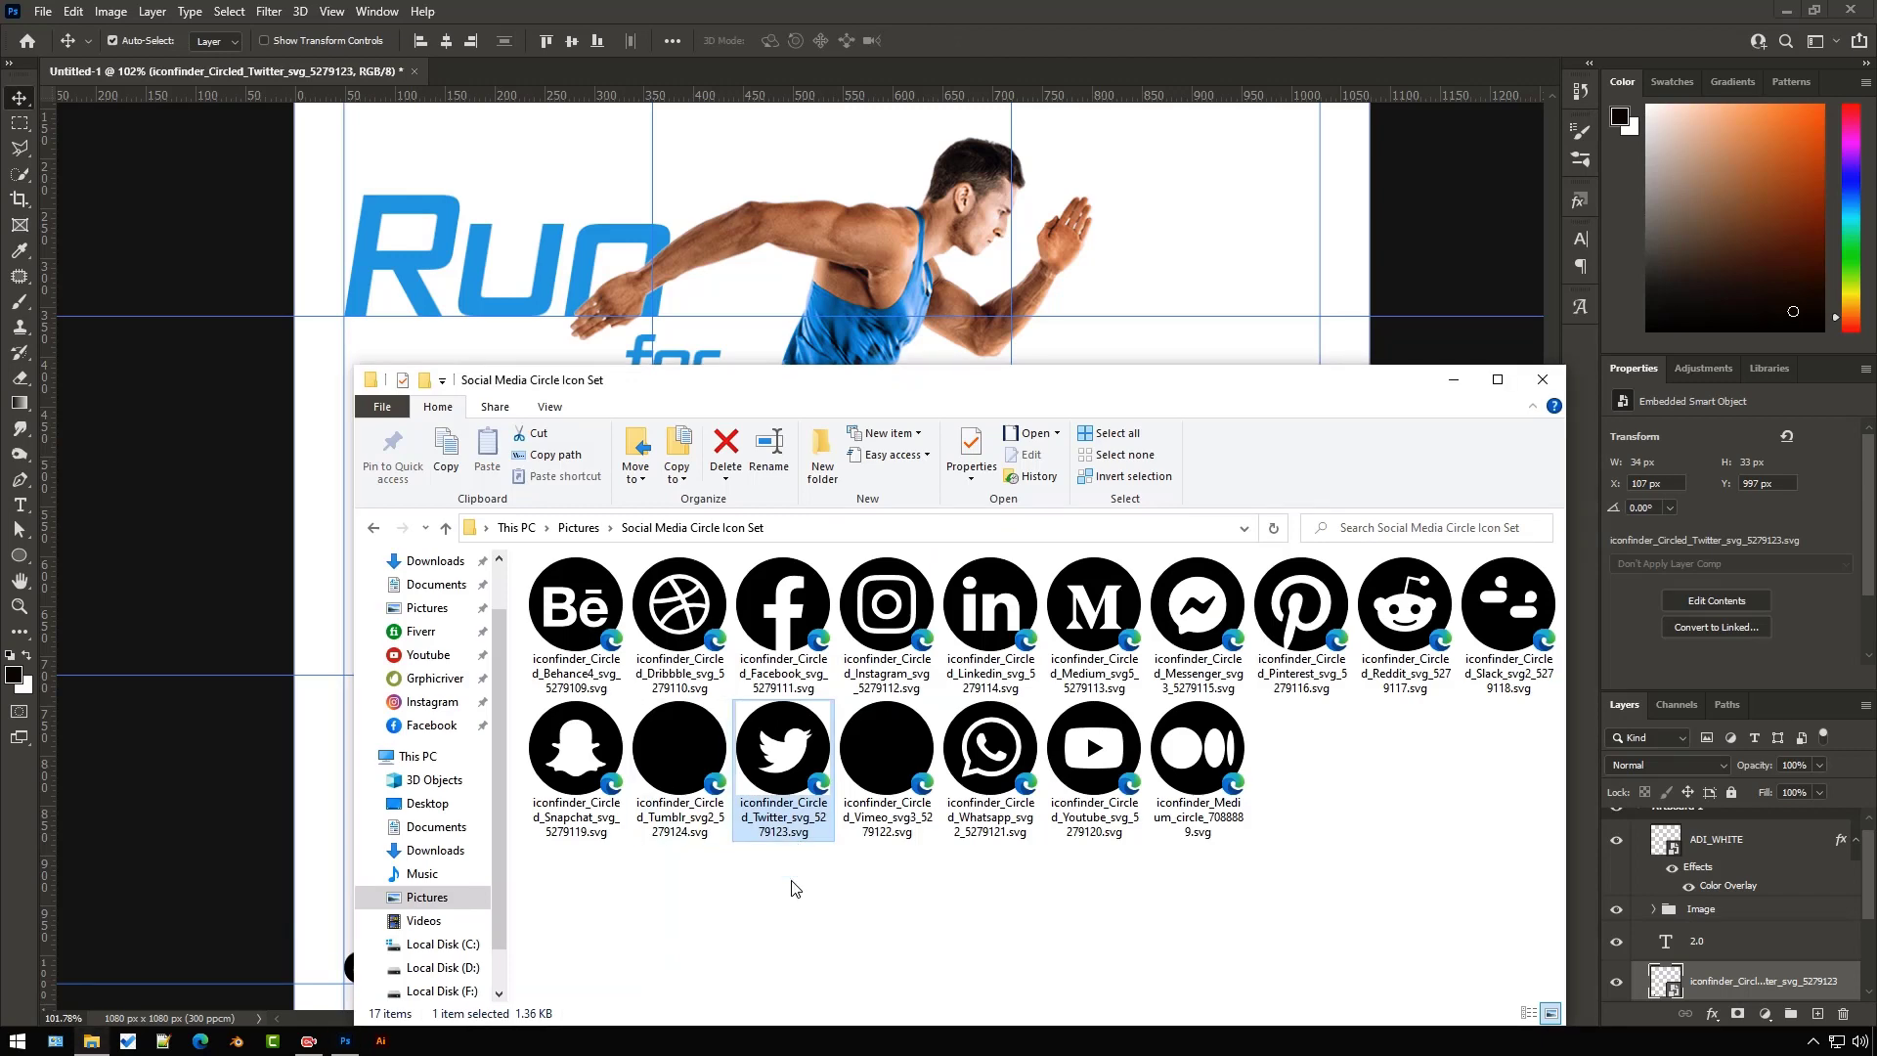
click(895, 598)
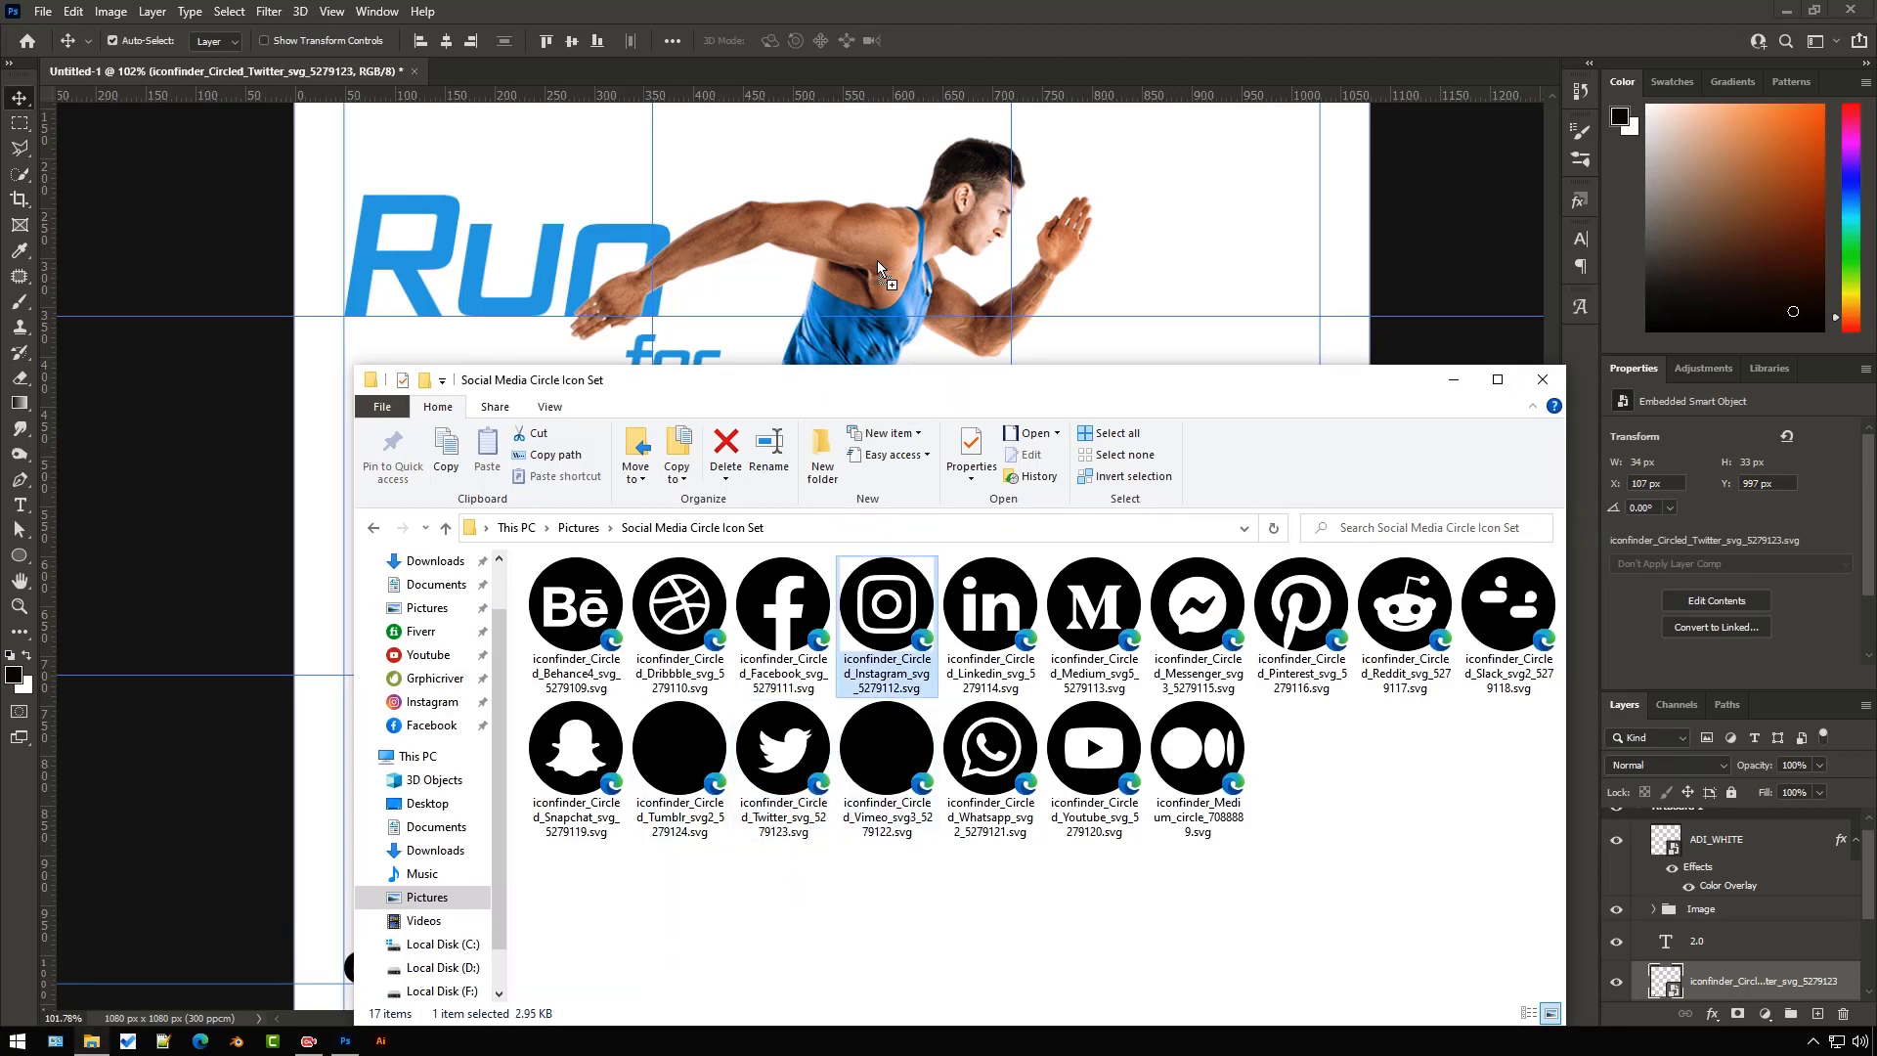
drag(877, 260, 876, 260)
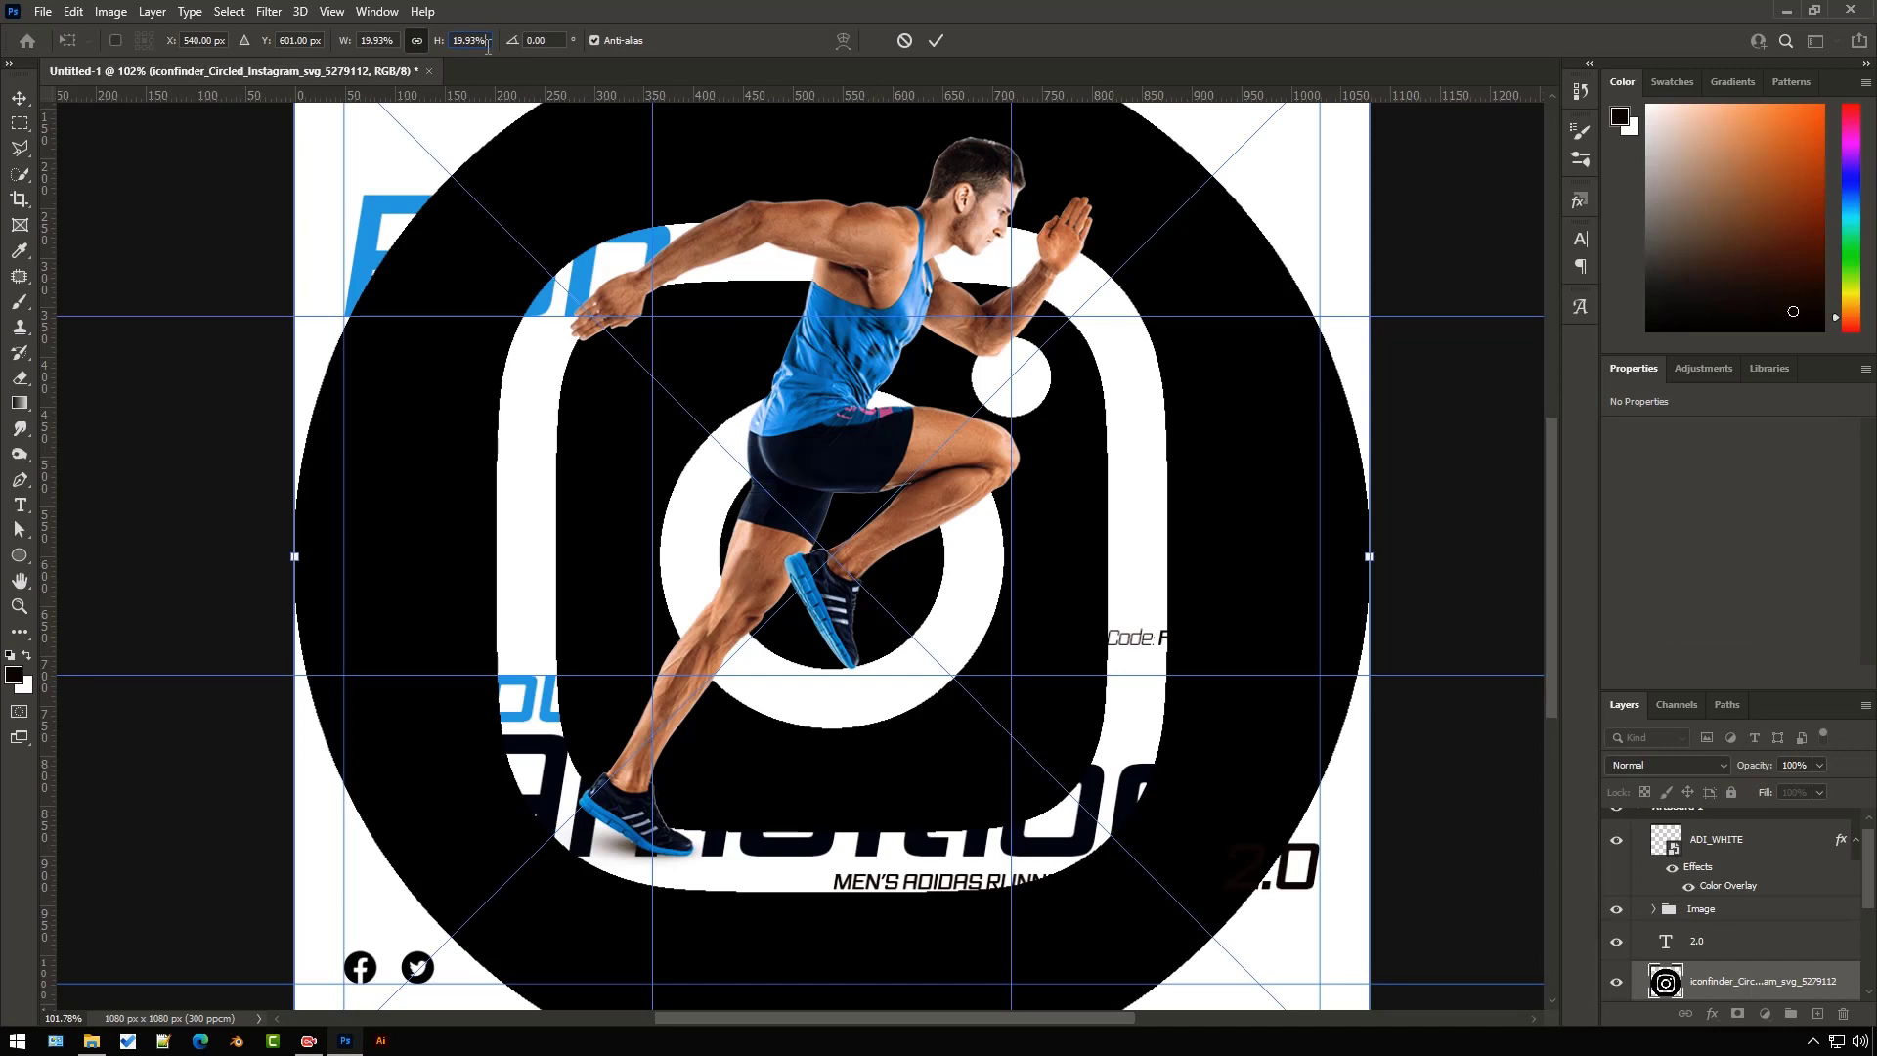
text(0.6)
key(Return)
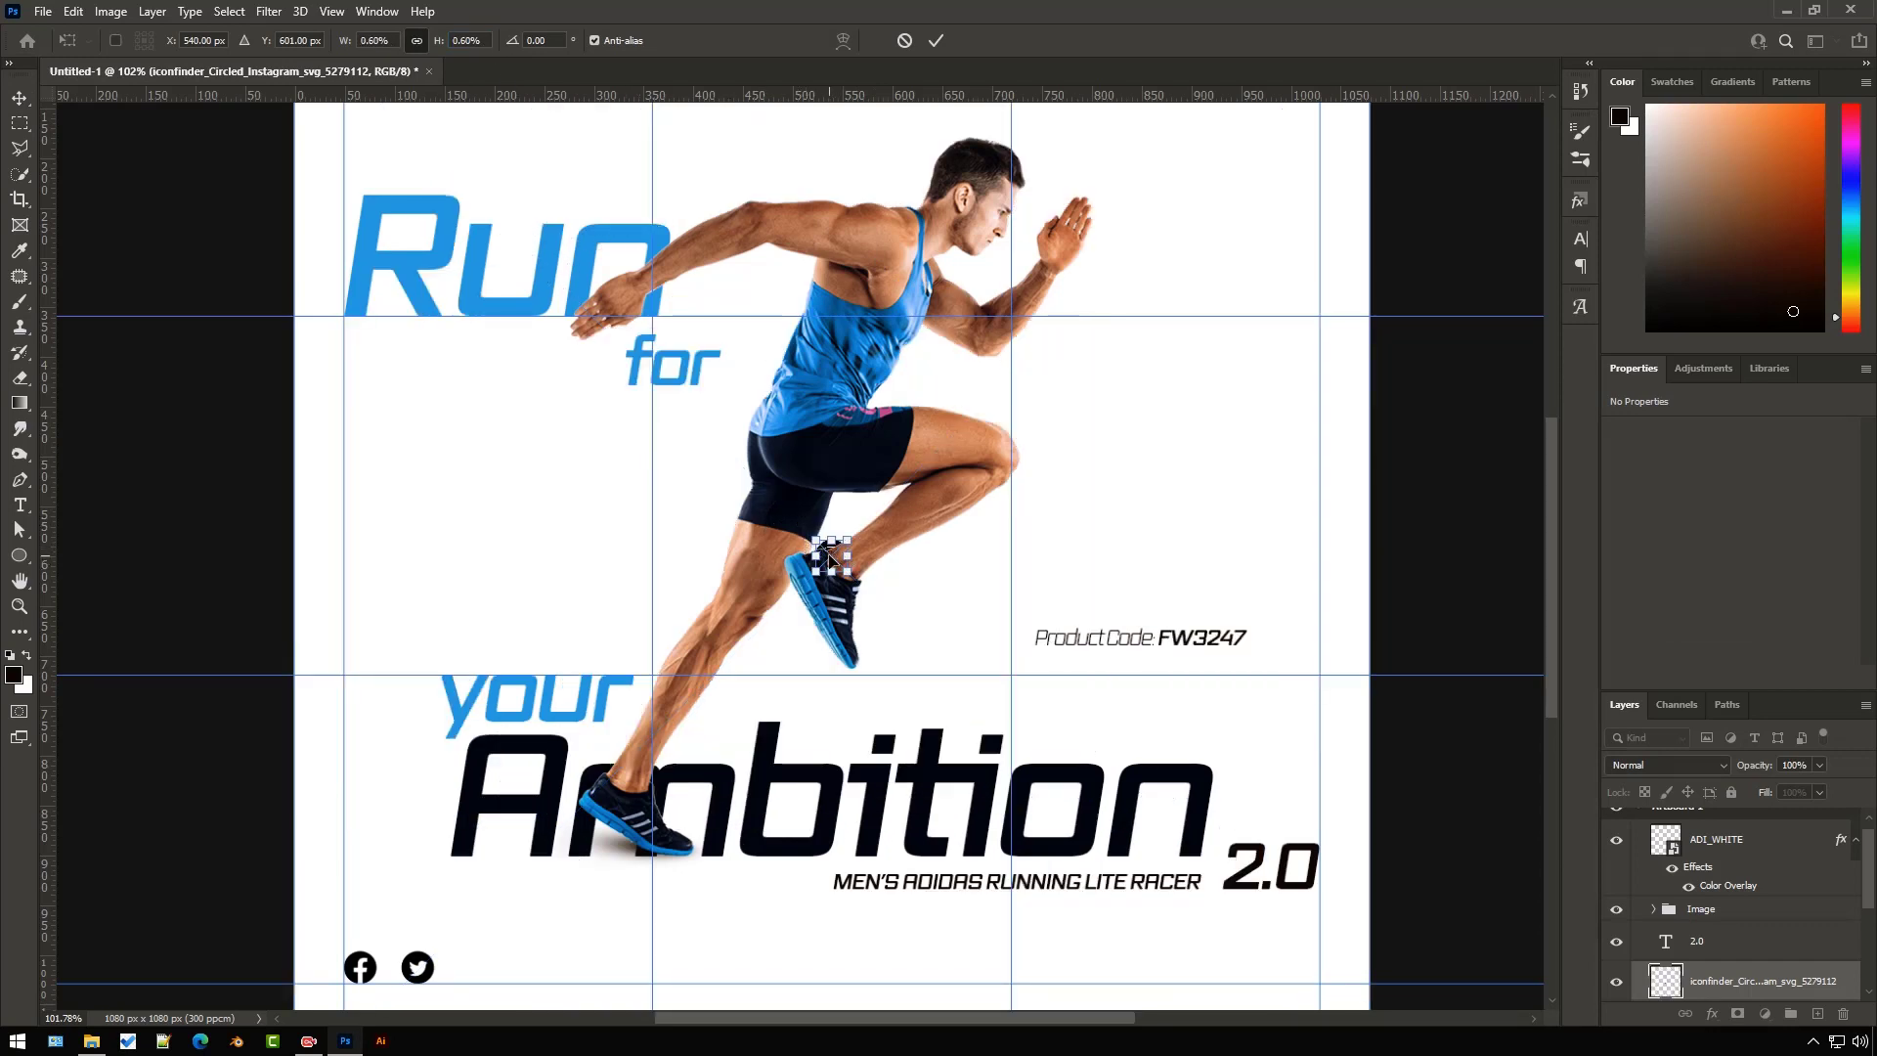
drag(829, 555, 475, 968)
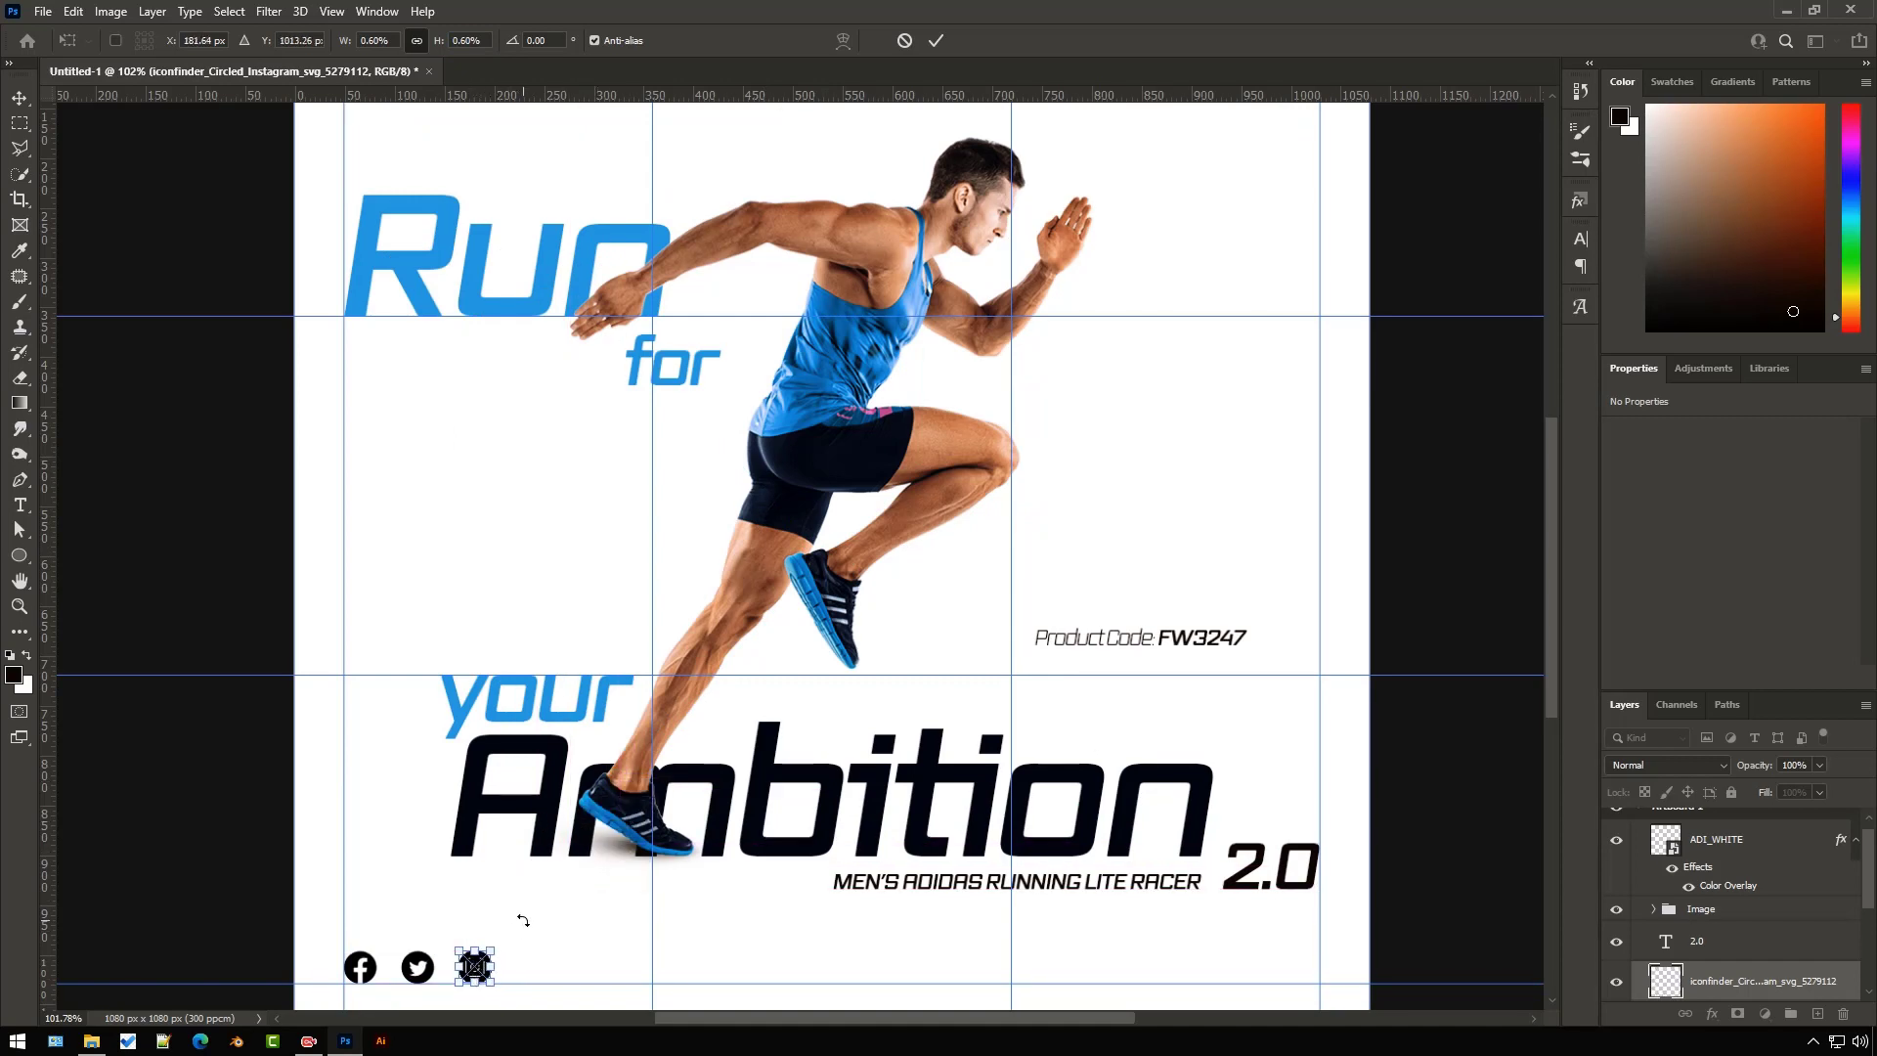
click(941, 41)
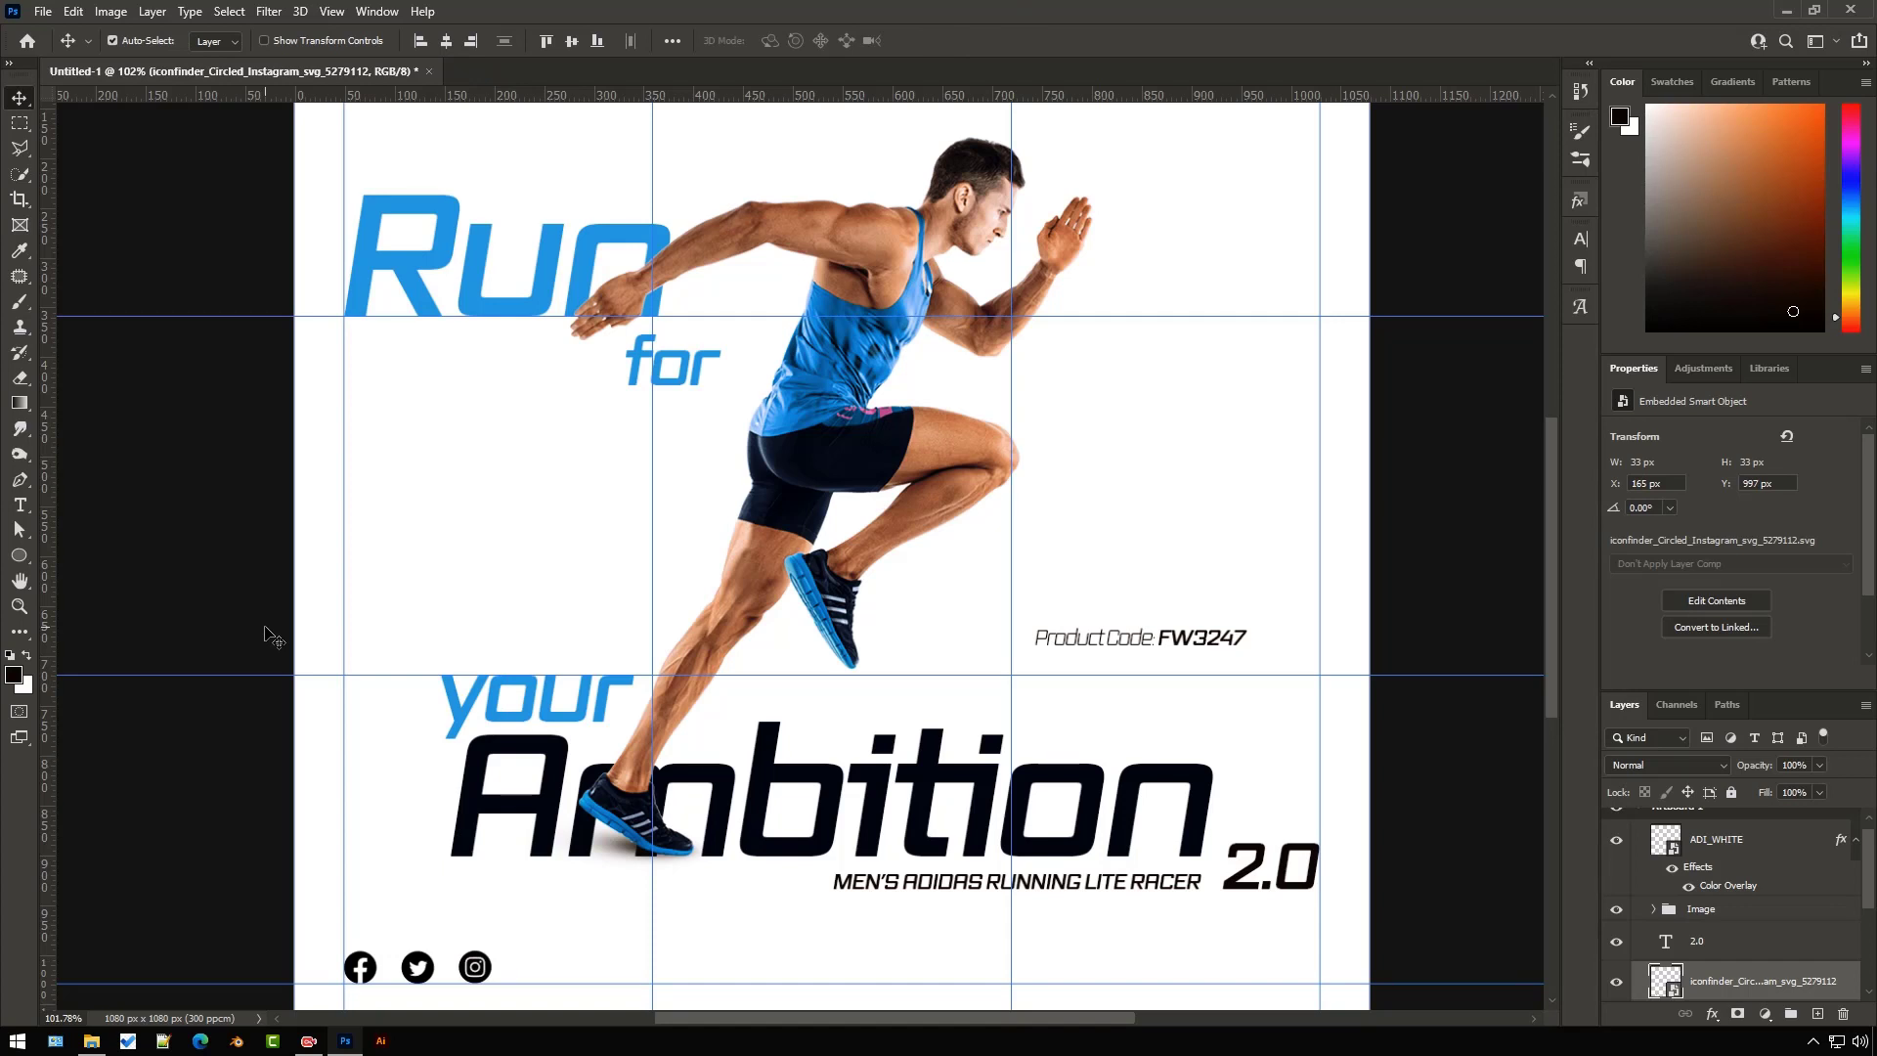
- Distribute the Facebook, Twitter and Instagram icons evenly in their horizontal row and check the row with the guides hidden
scroll(264, 635, down, 1)
scroll(369, 930, up, 4)
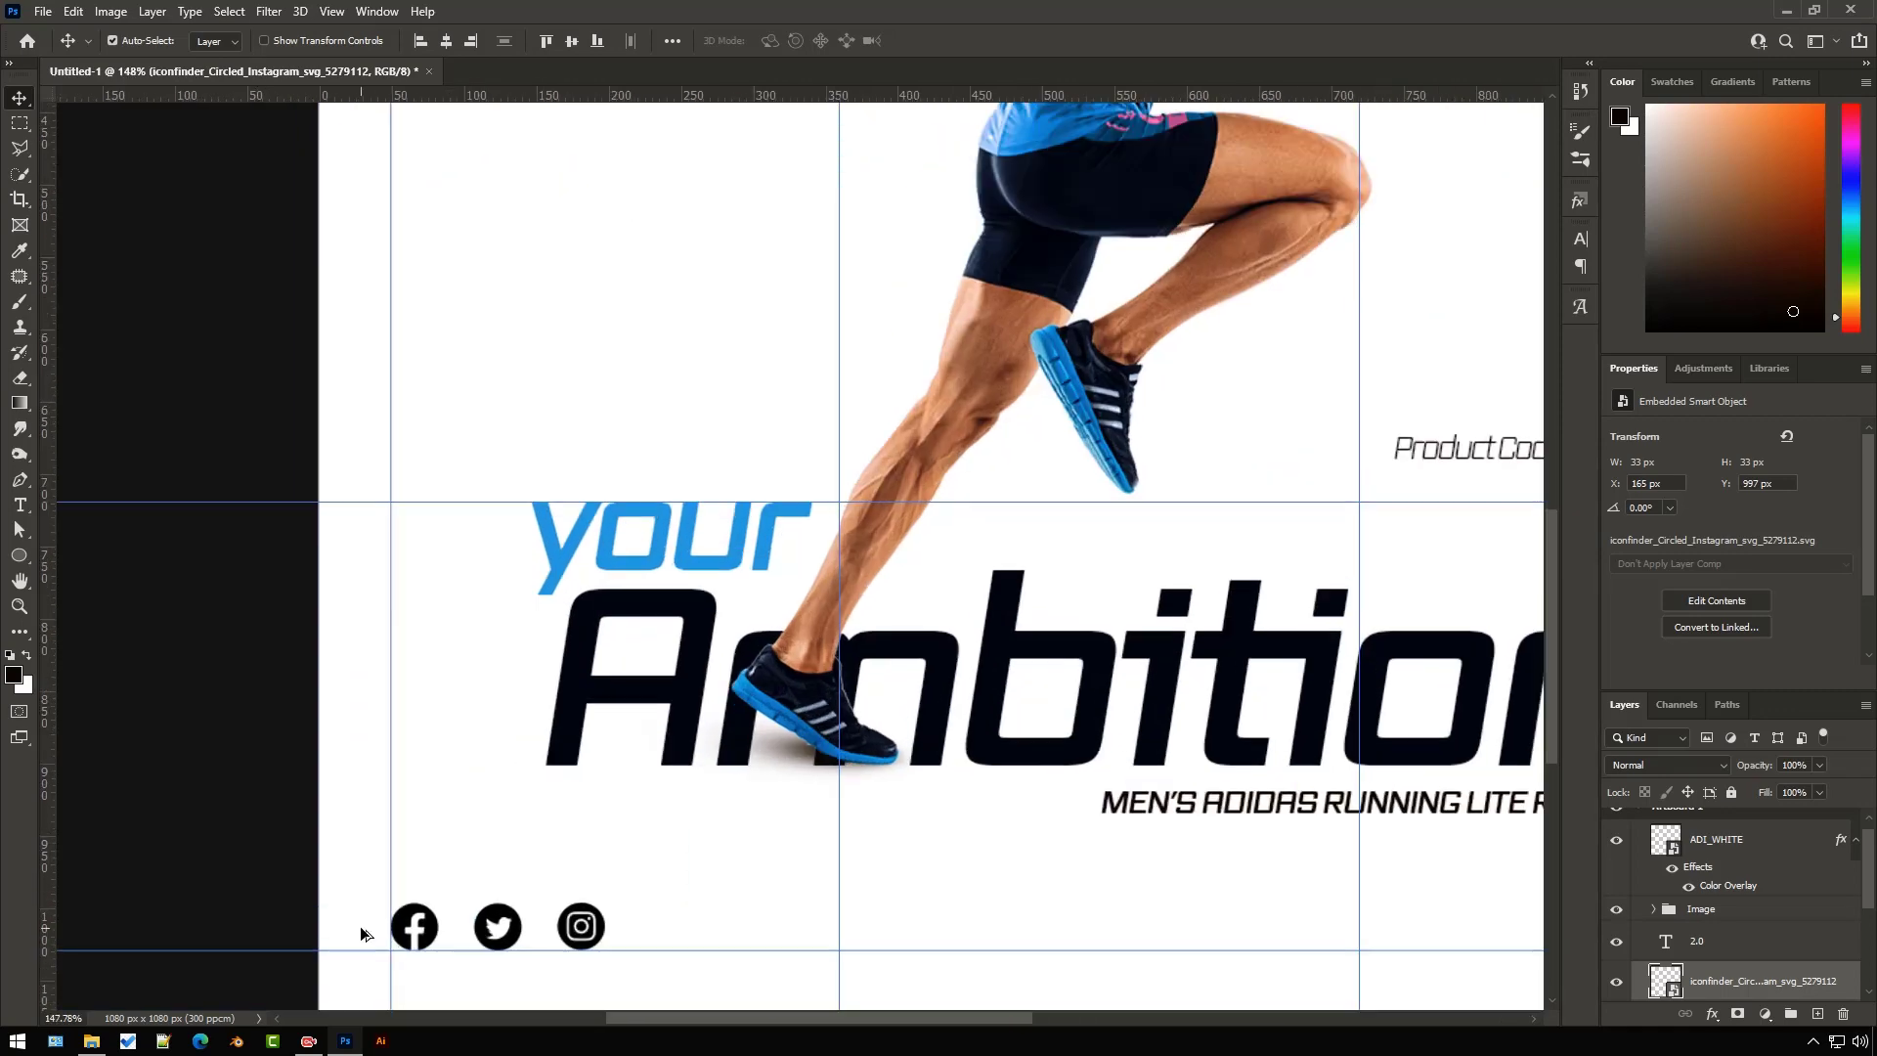
scroll(442, 864, up, 1)
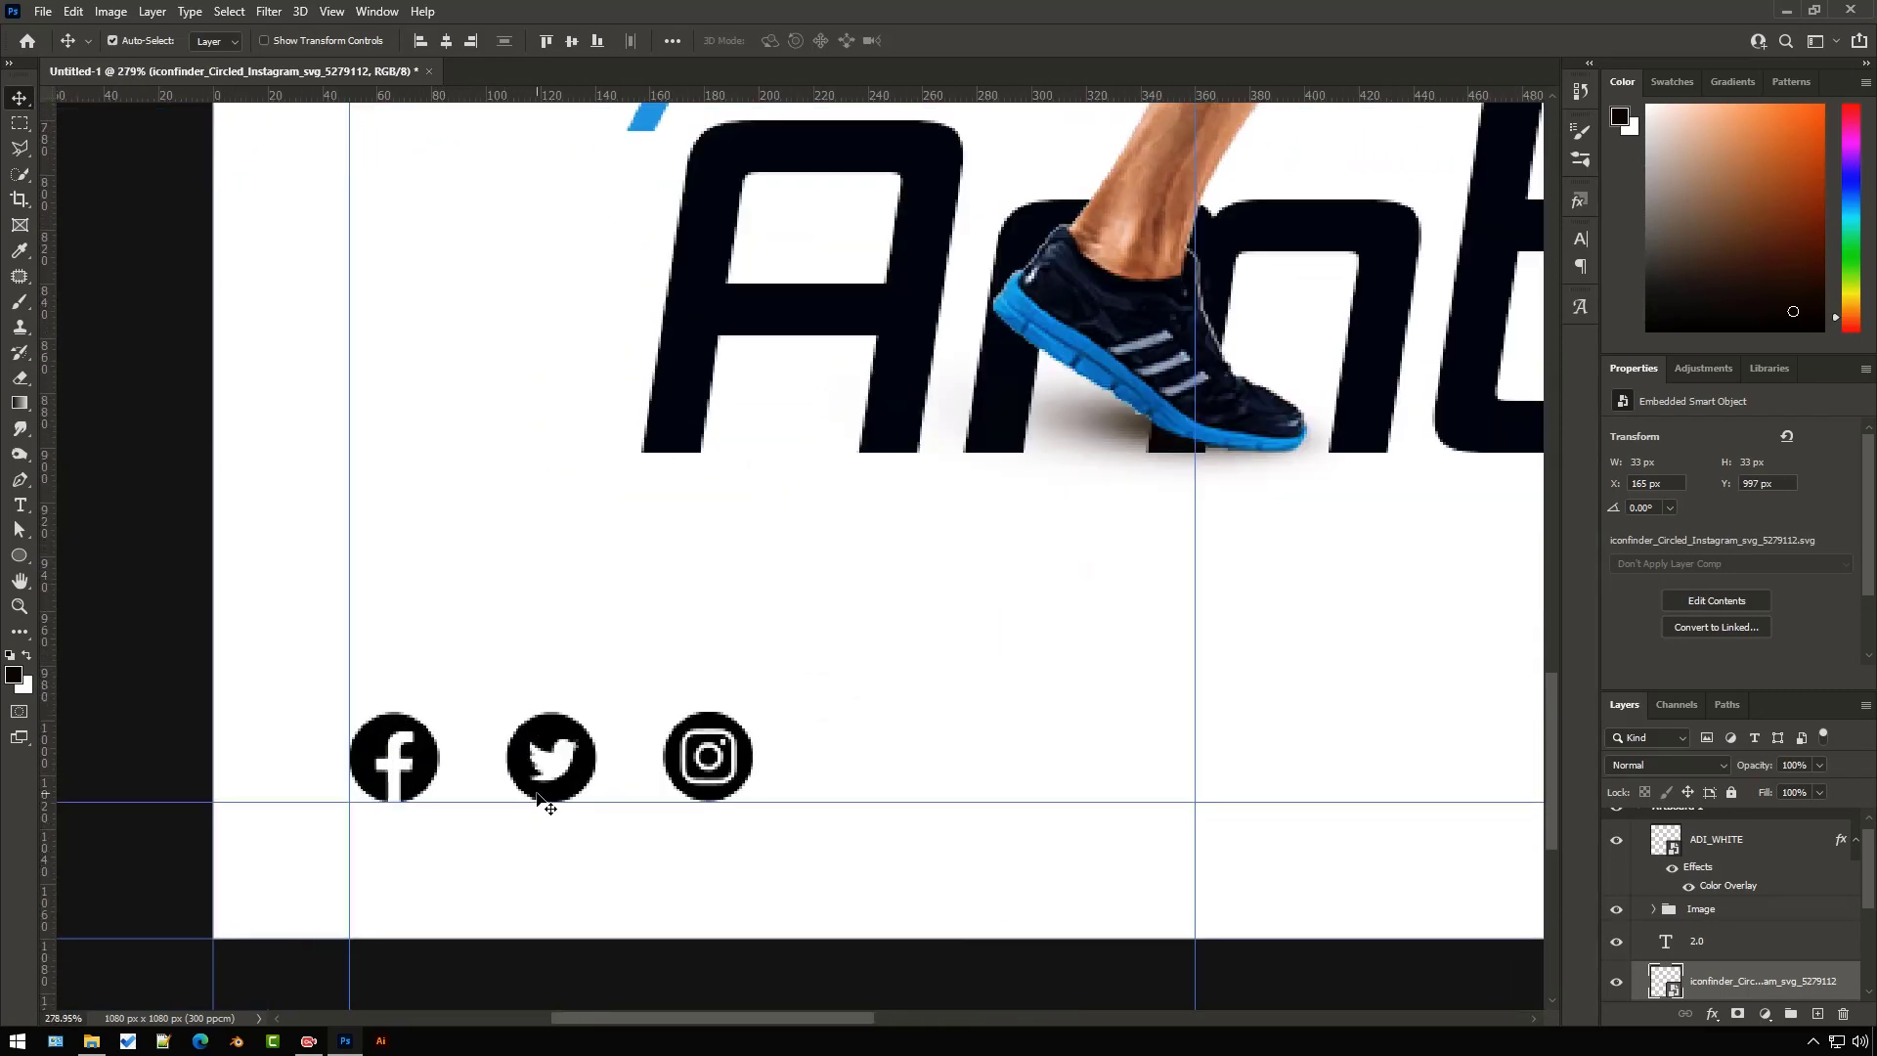
scroll(1750, 991, down, 1)
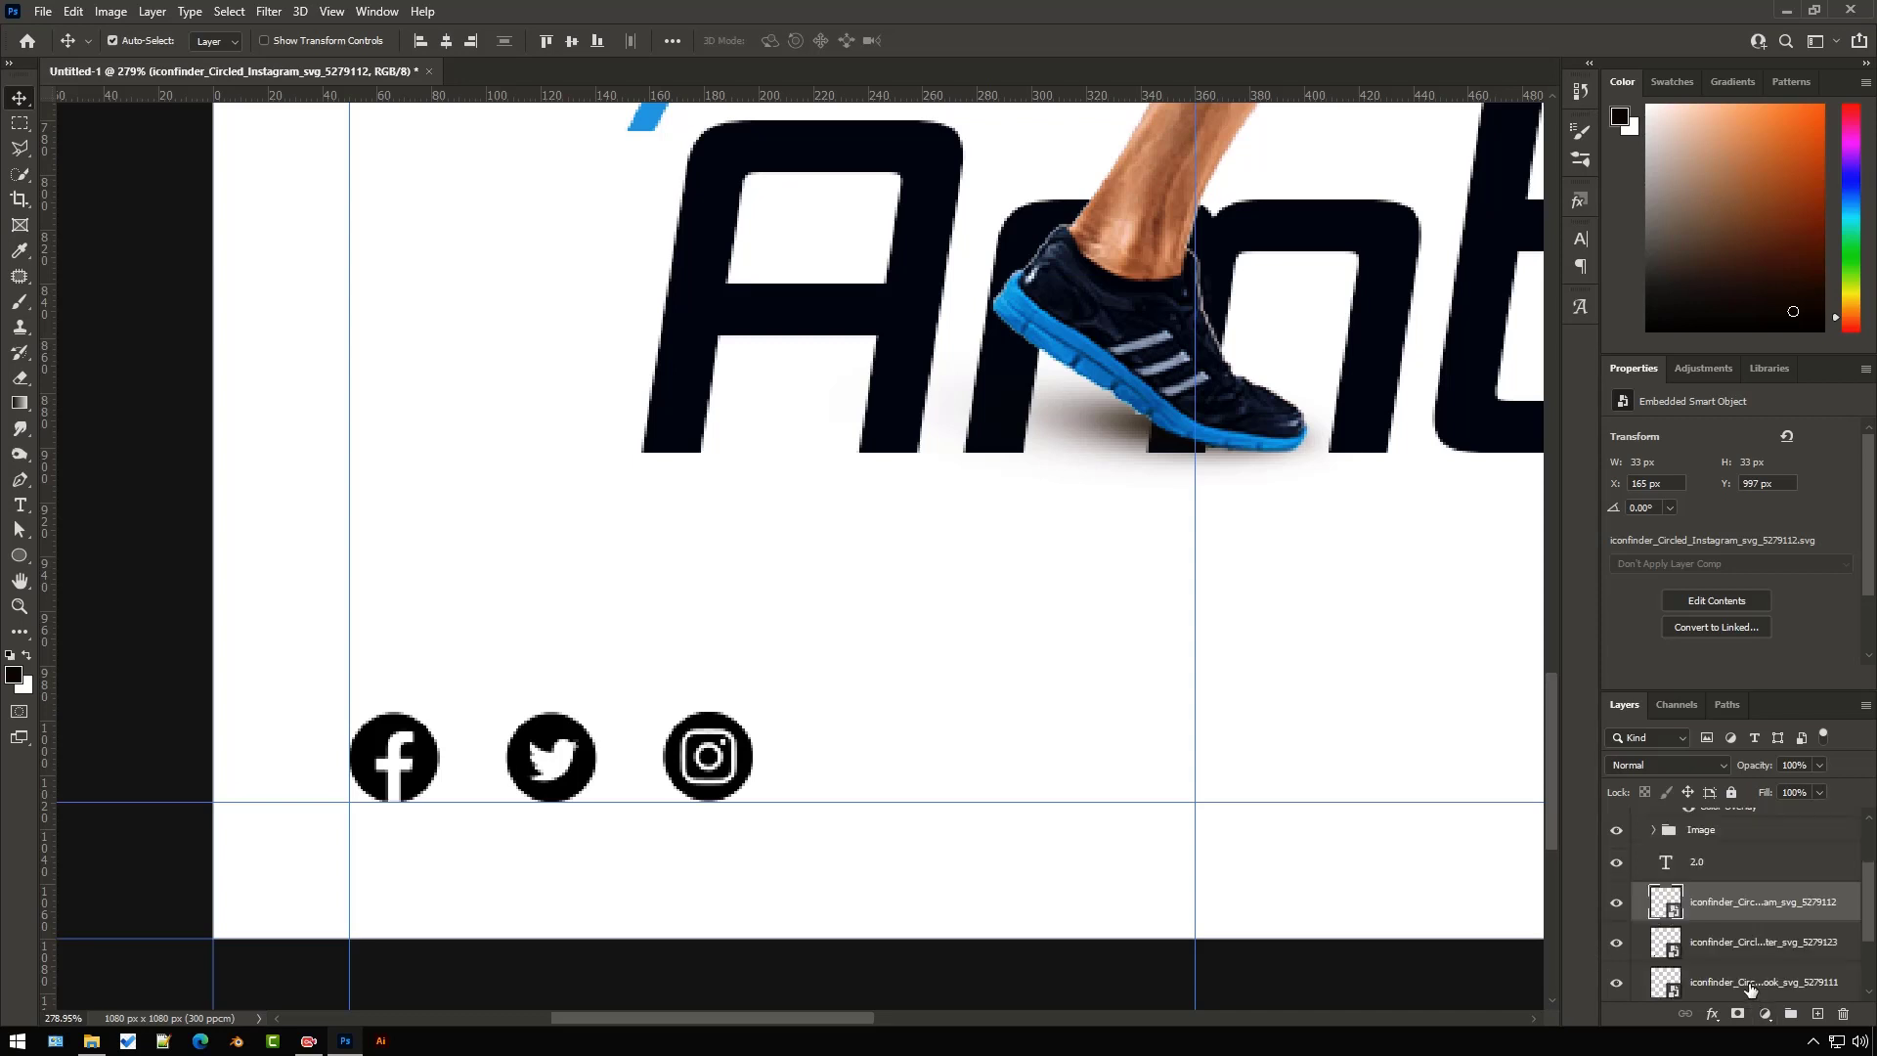
shift+click(1749, 990)
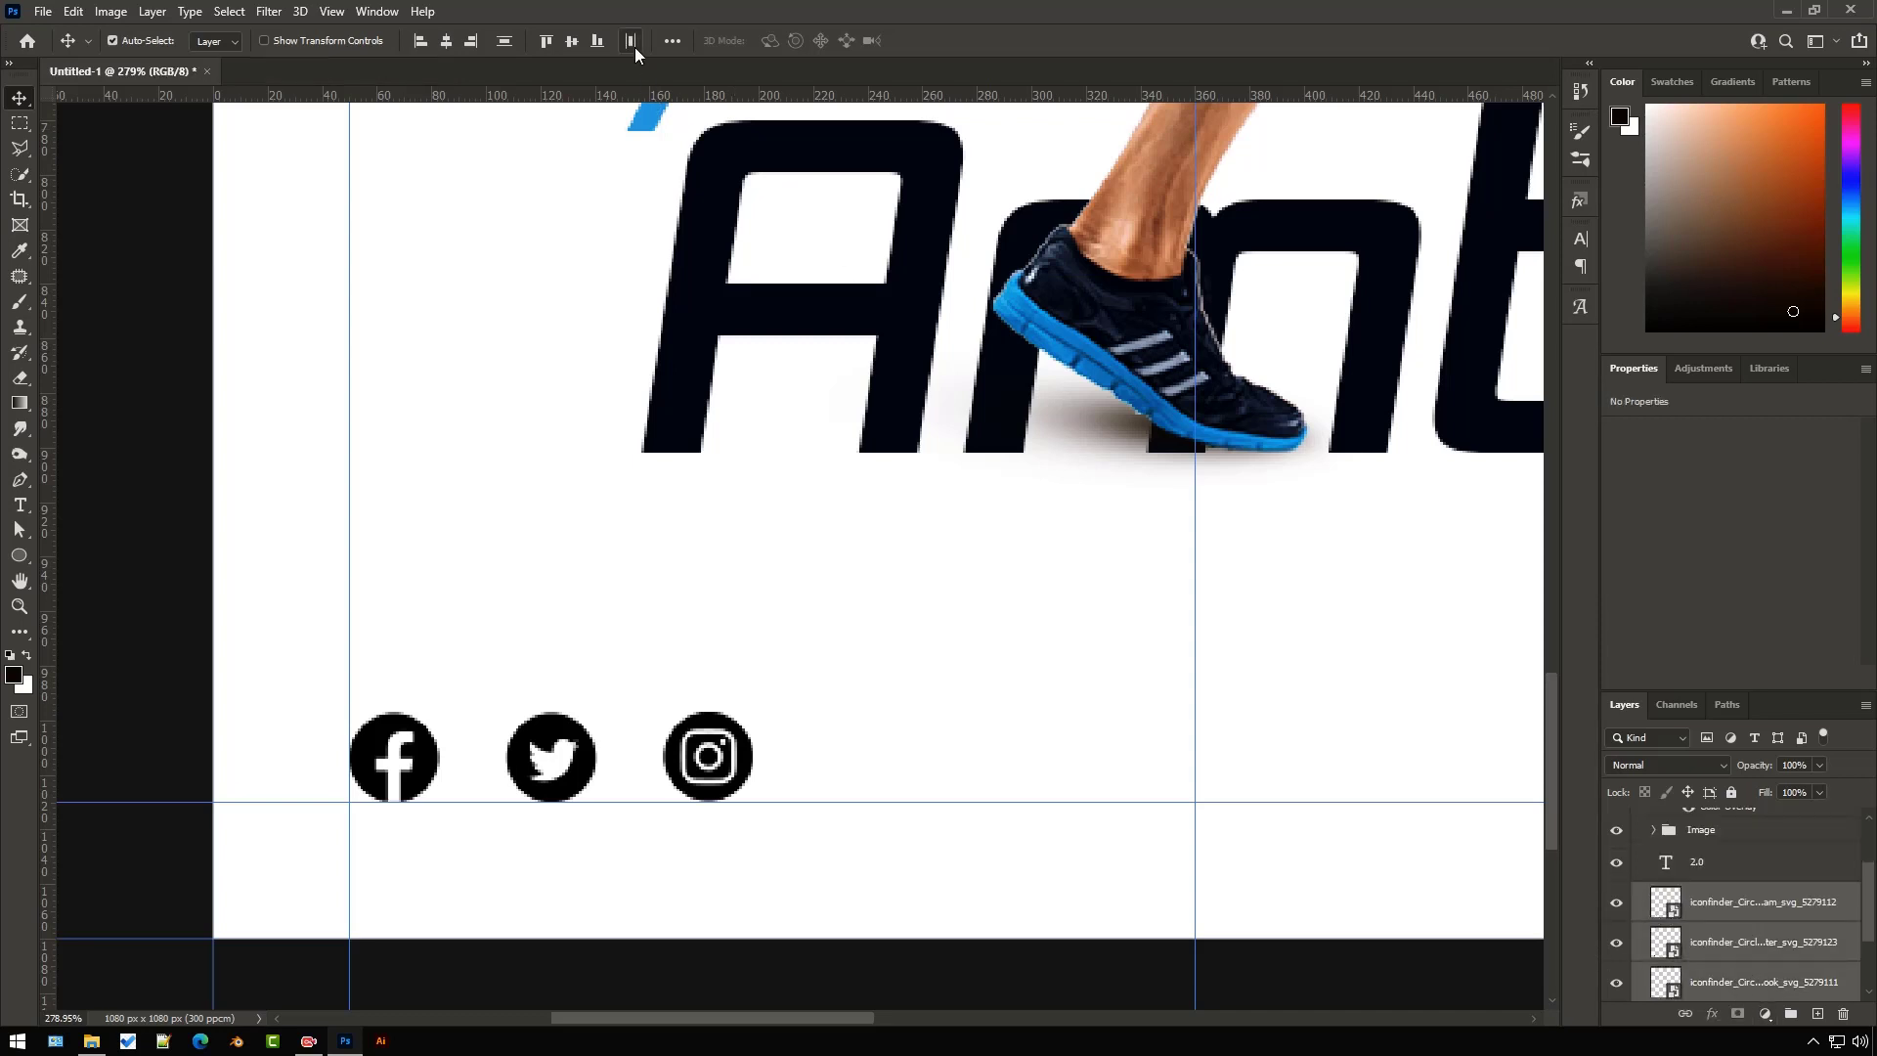
key(ctrl+semicolon)
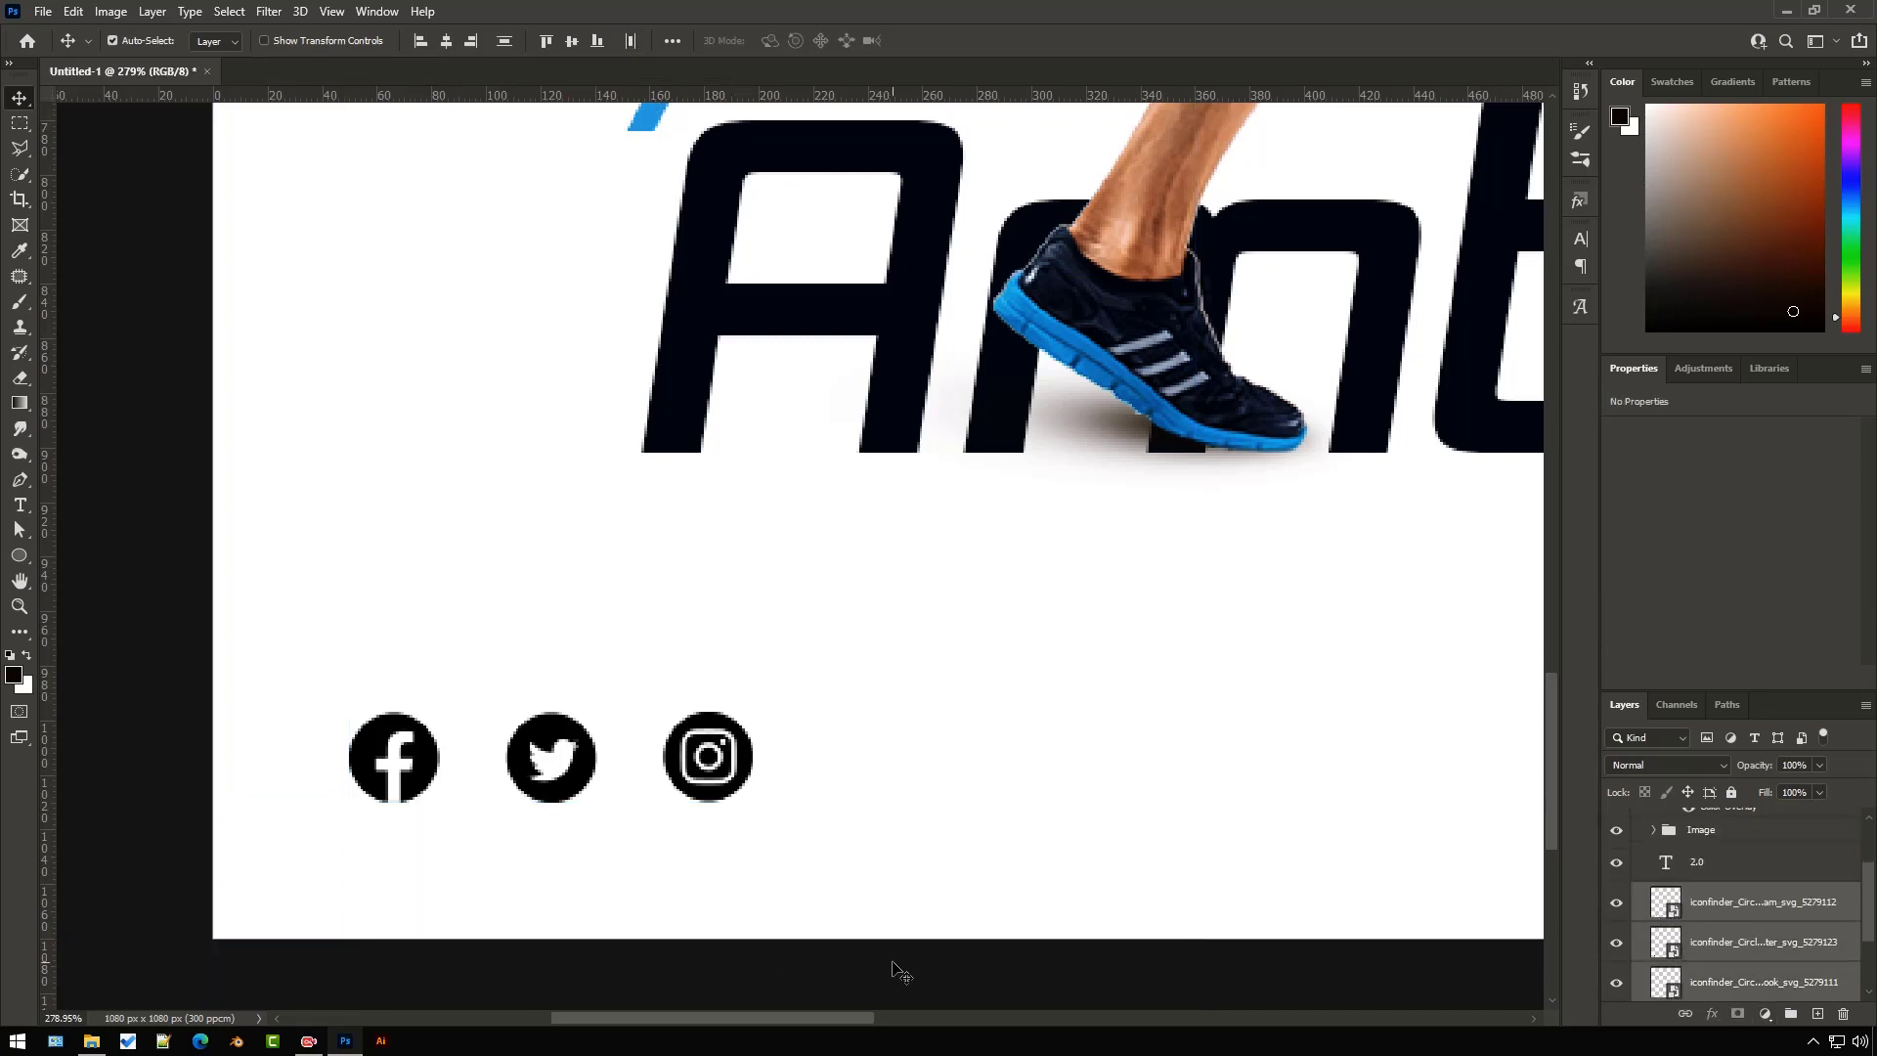
click(977, 968)
key(ctrl+semicolon)
- Group the Instagram, Twitter and Facebook icon layers and name the group "SocialMediaIcons"
click(1750, 901)
shift+click(1760, 981)
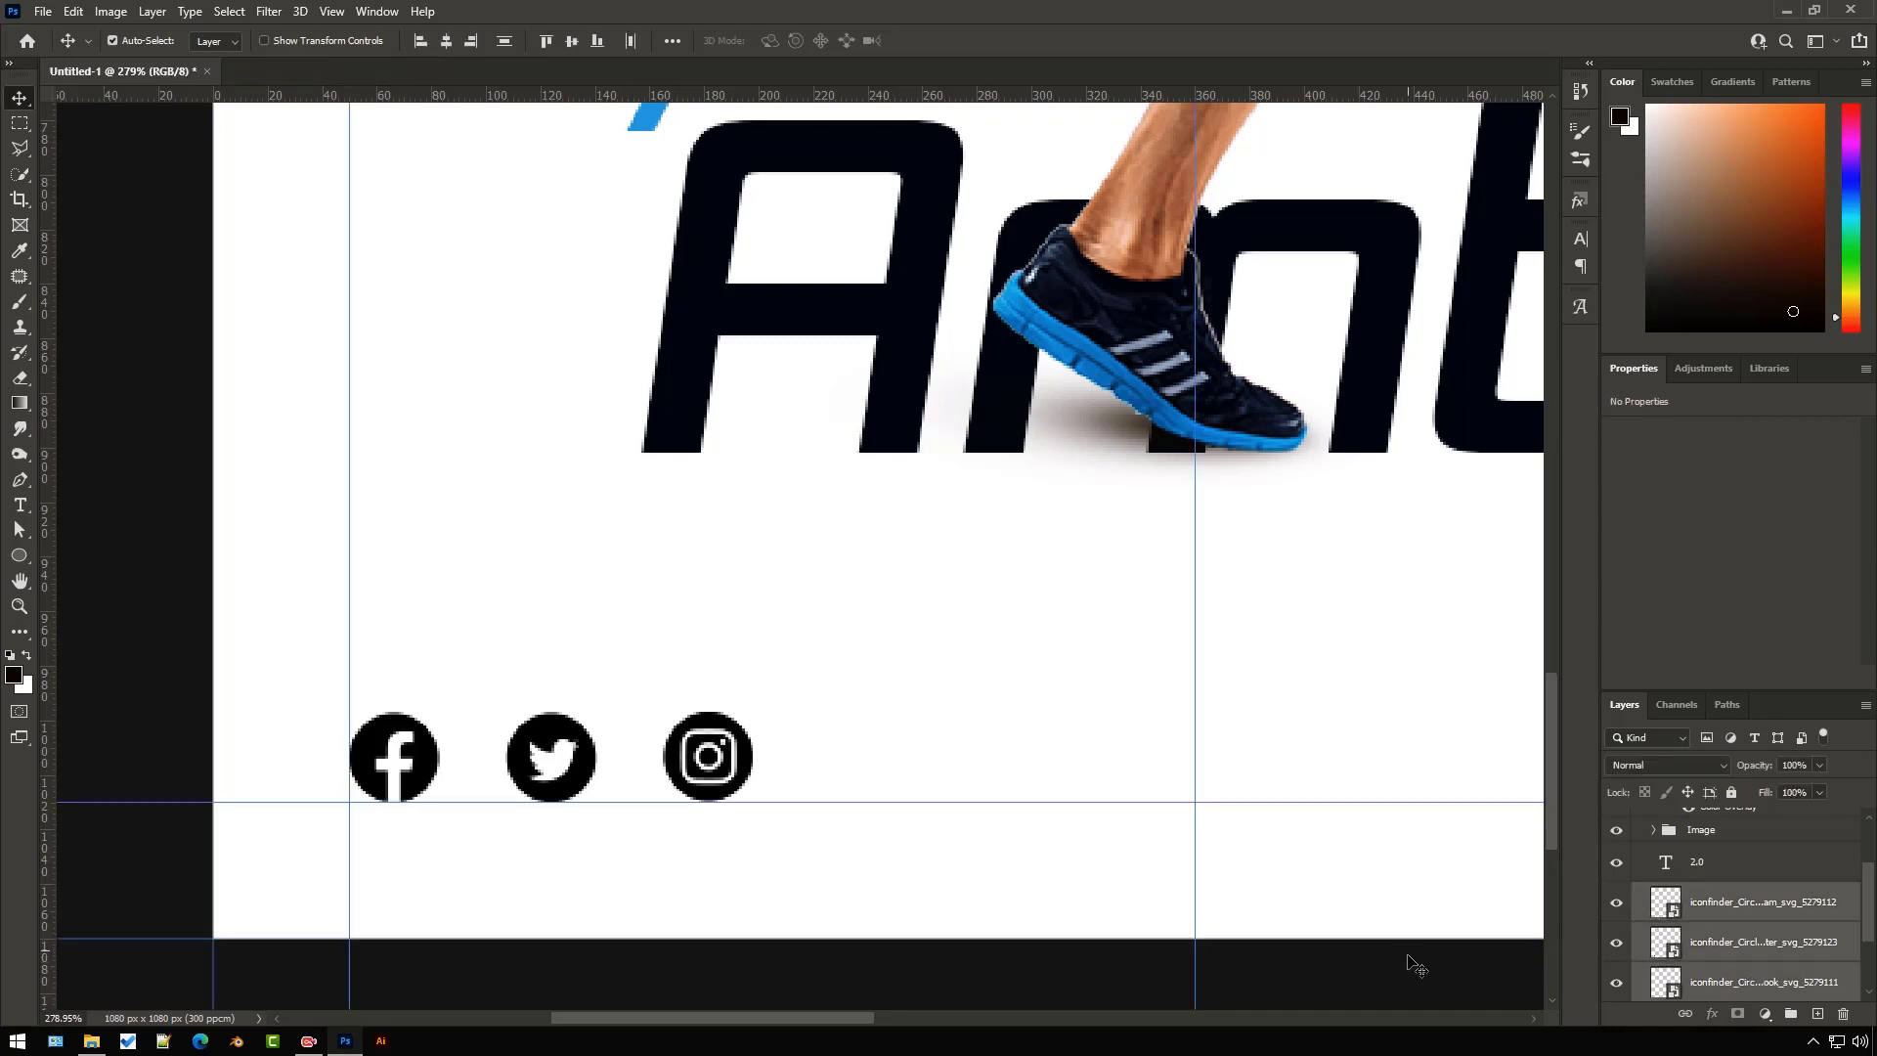
key(ctrl+g)
double_click(1701, 894)
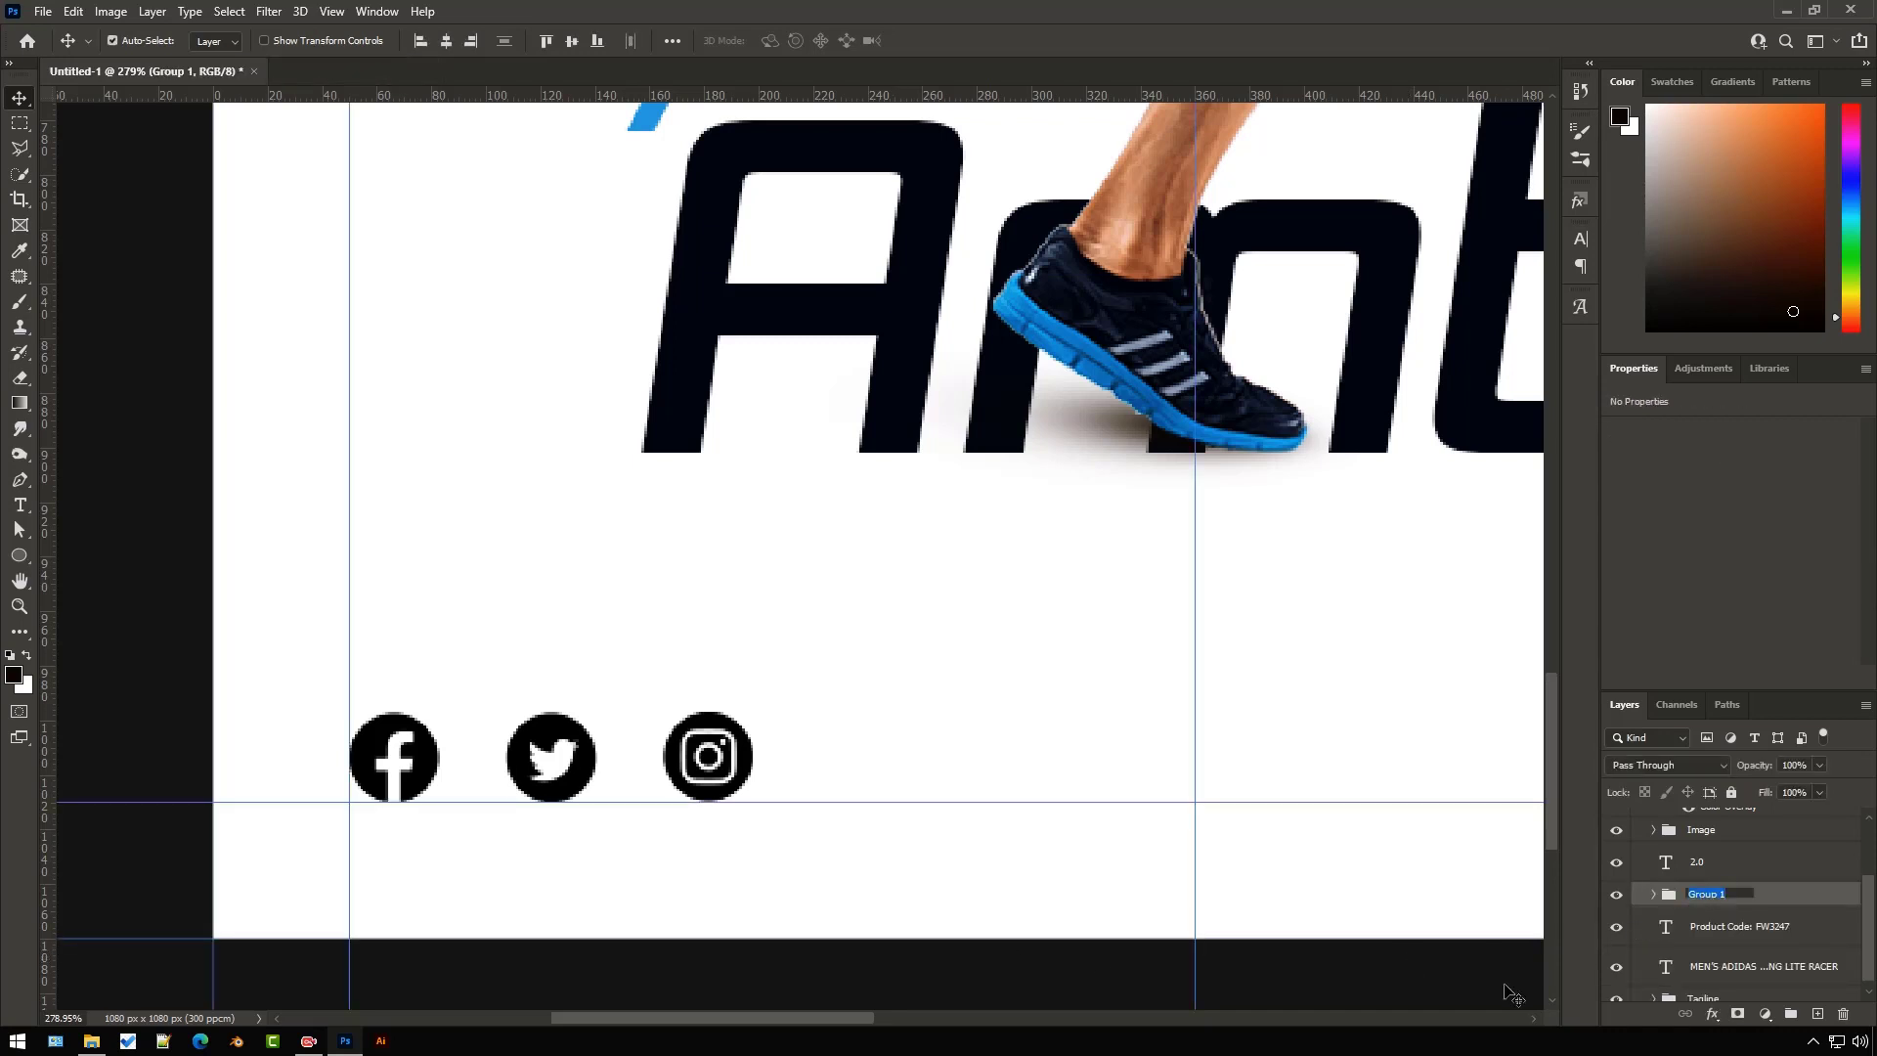
text(SocialMediaIcons)
key(Return)
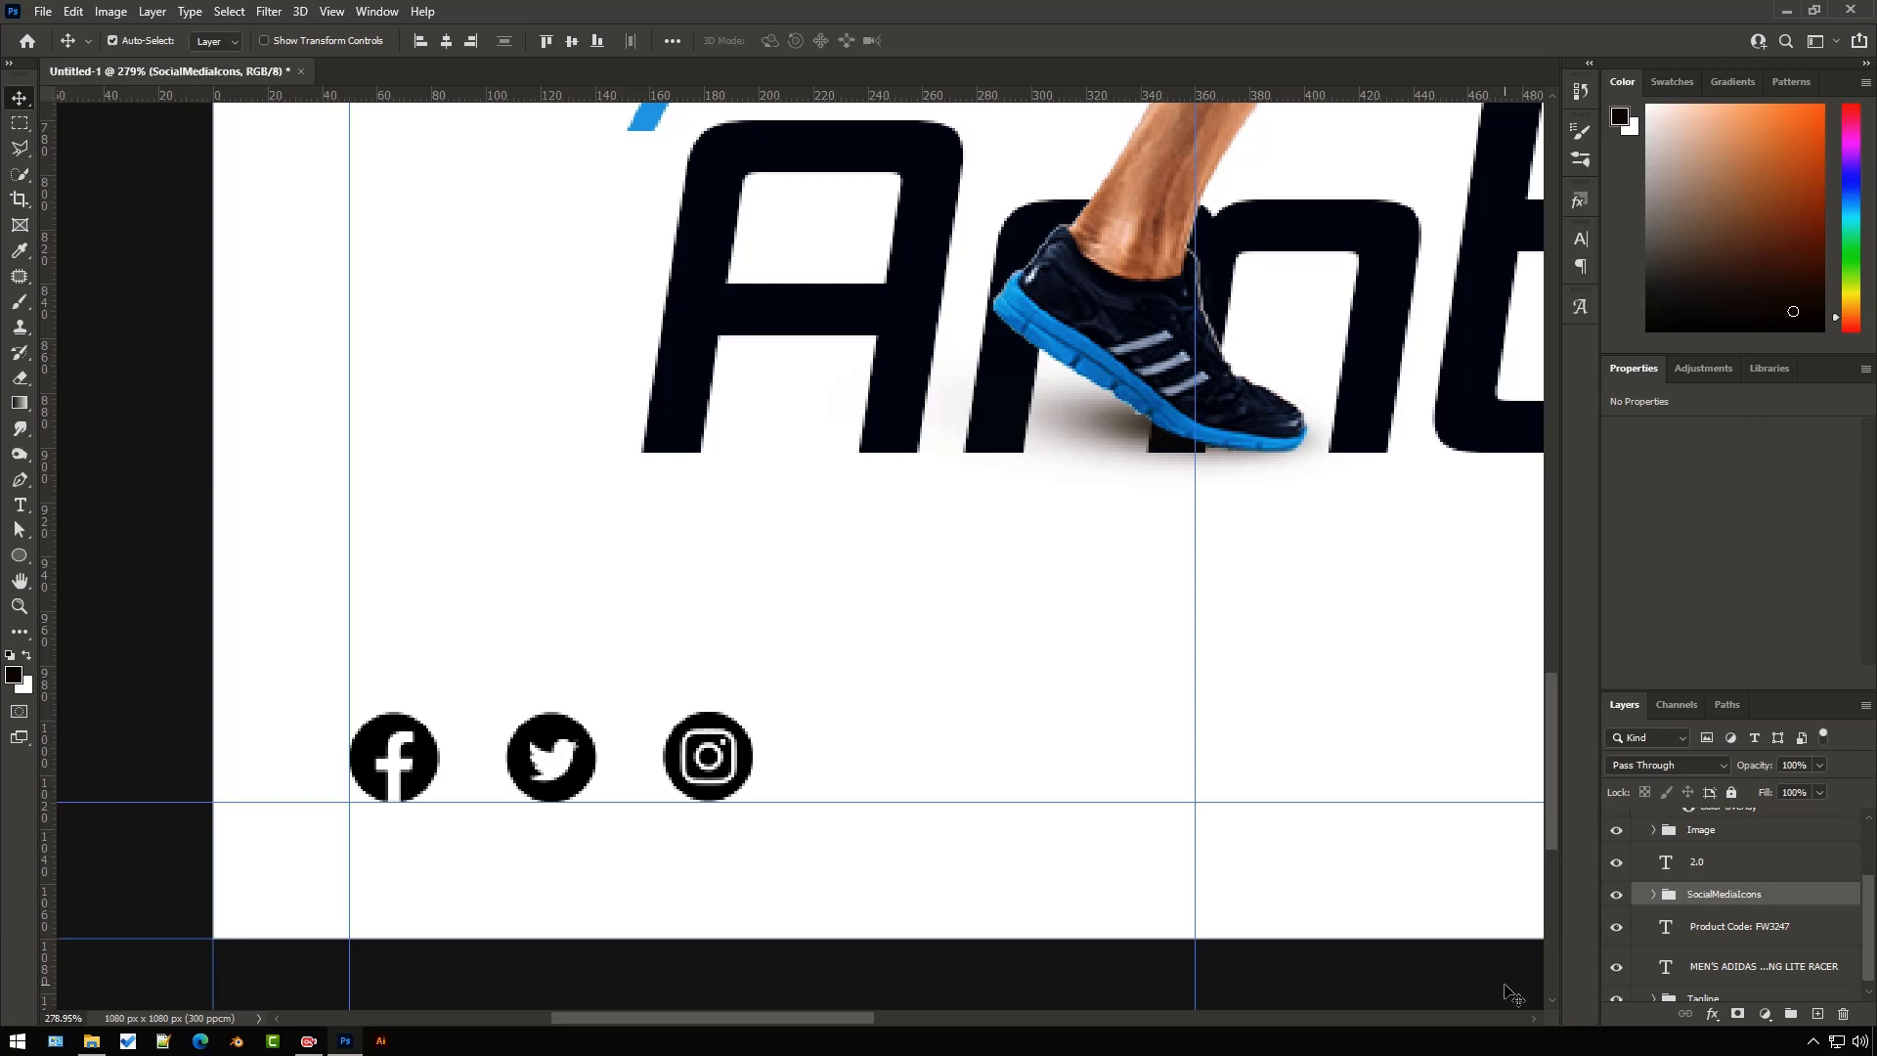
key(ctrl+0)
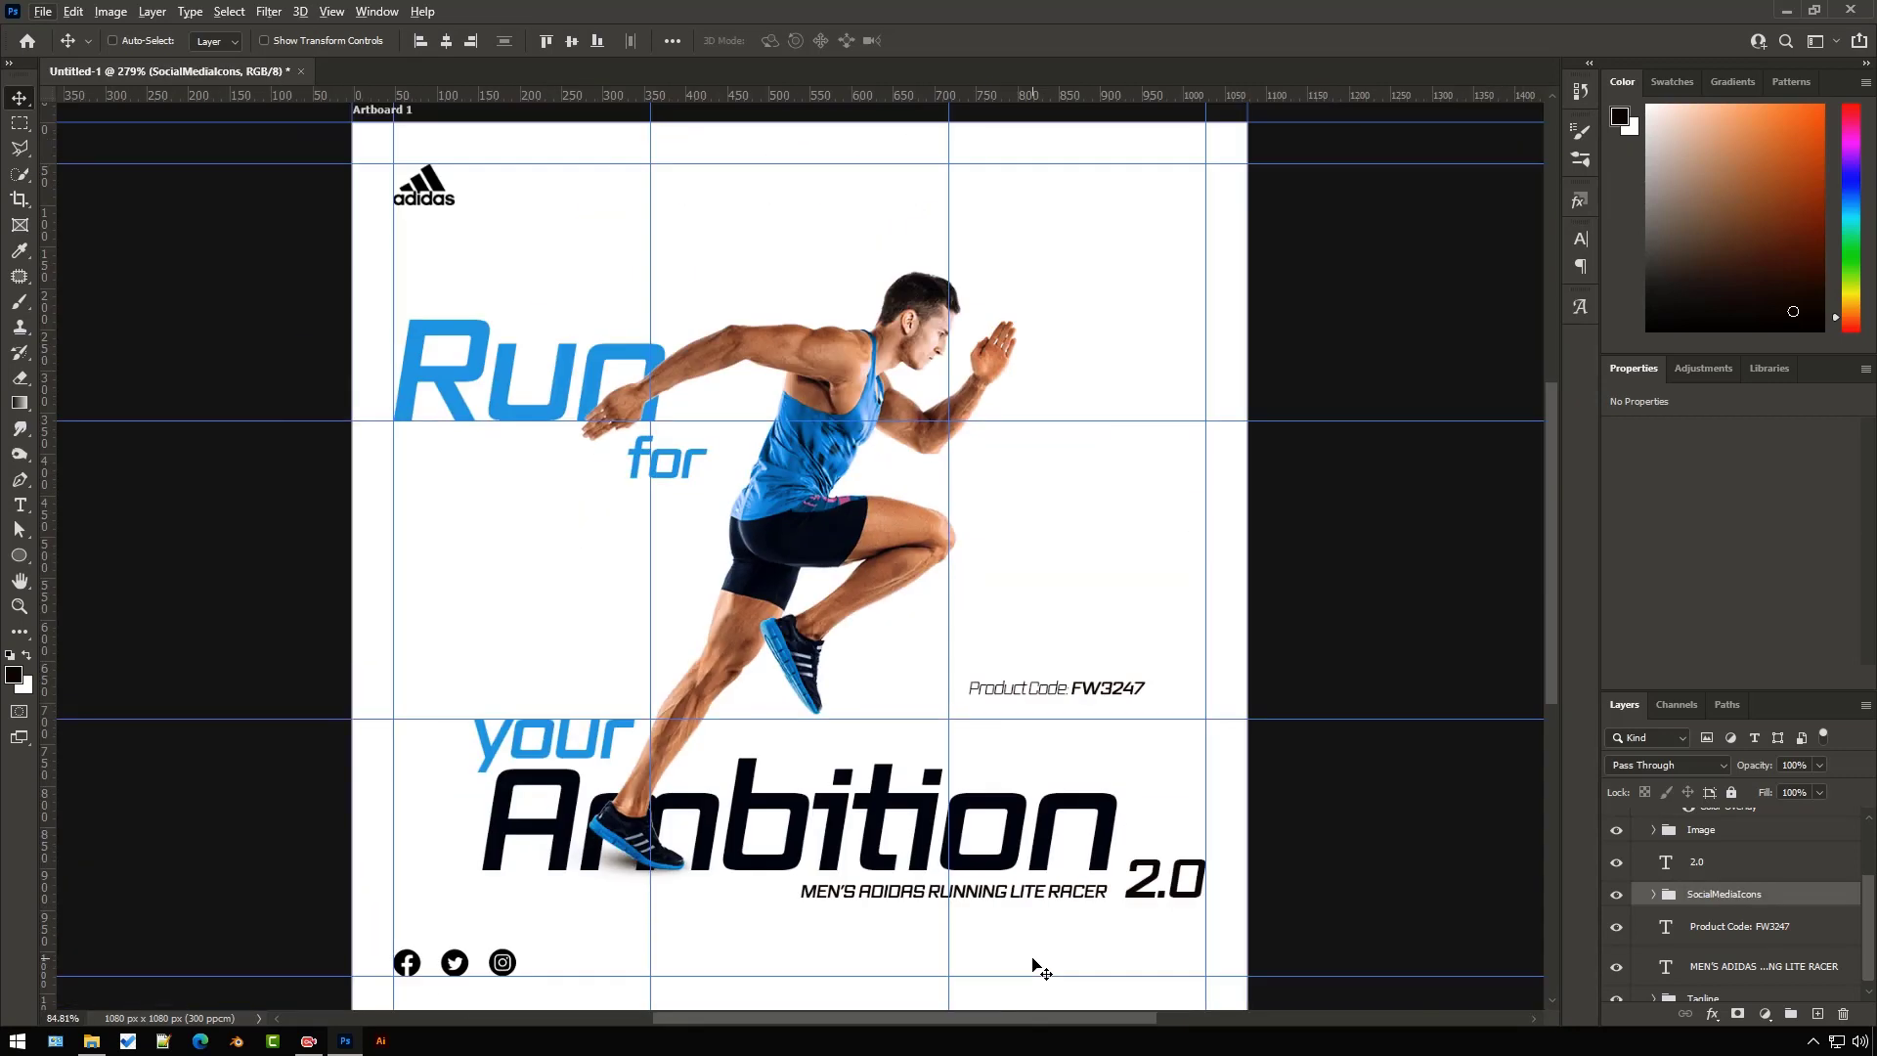
key(ctrl+h)
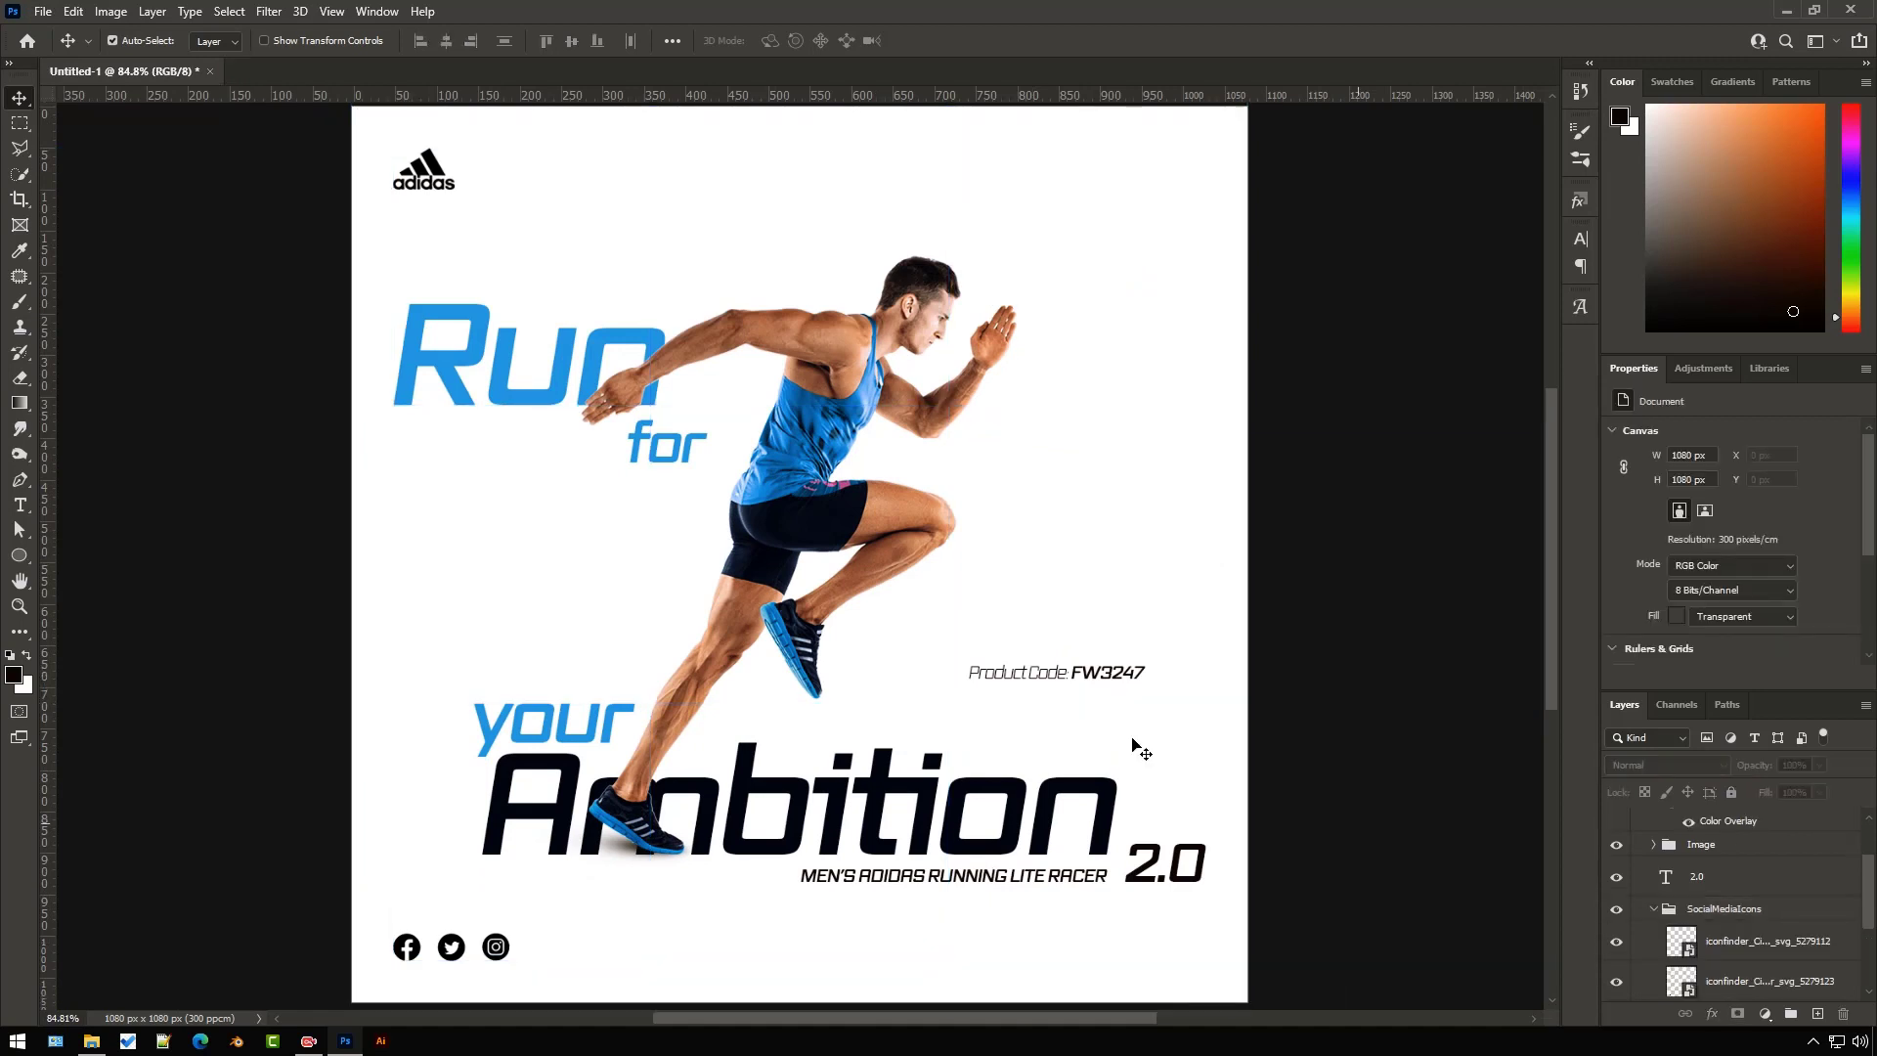
click(18, 505)
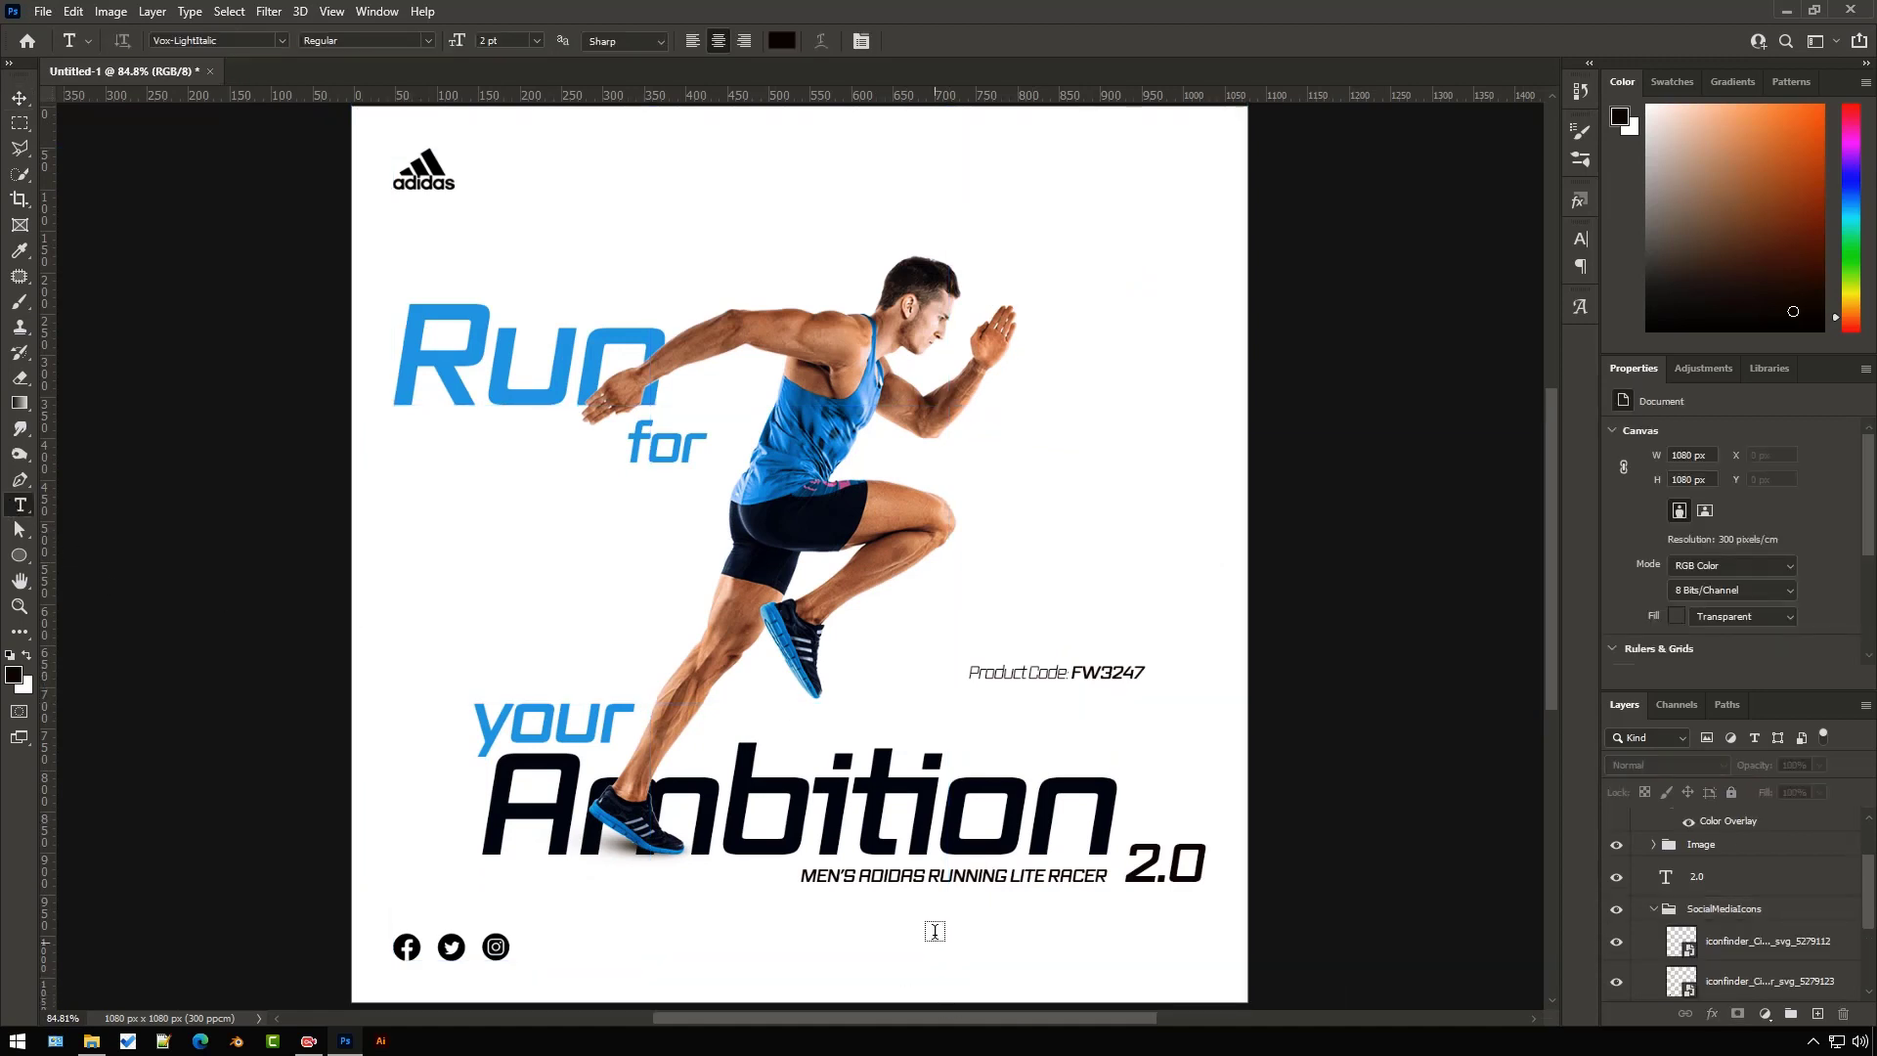
click(933, 924)
text(www)
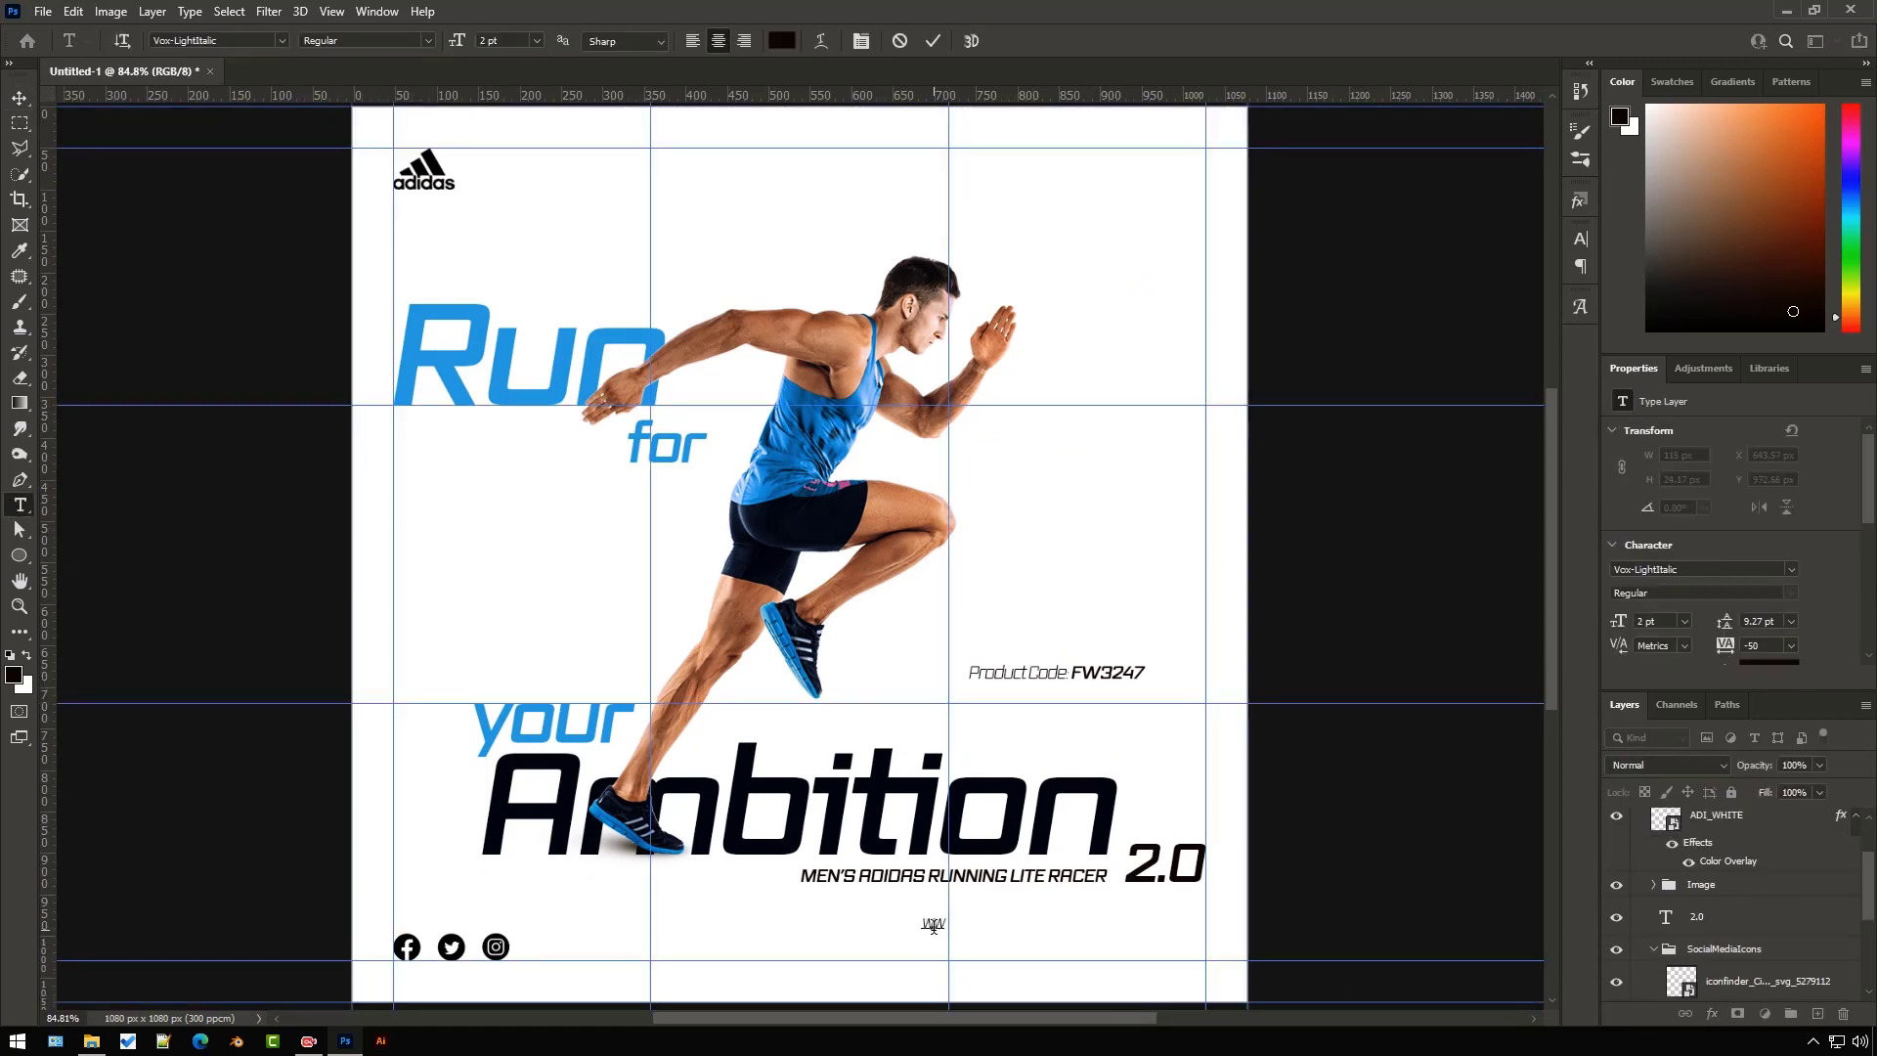
text(.adidas.com)
click(933, 42)
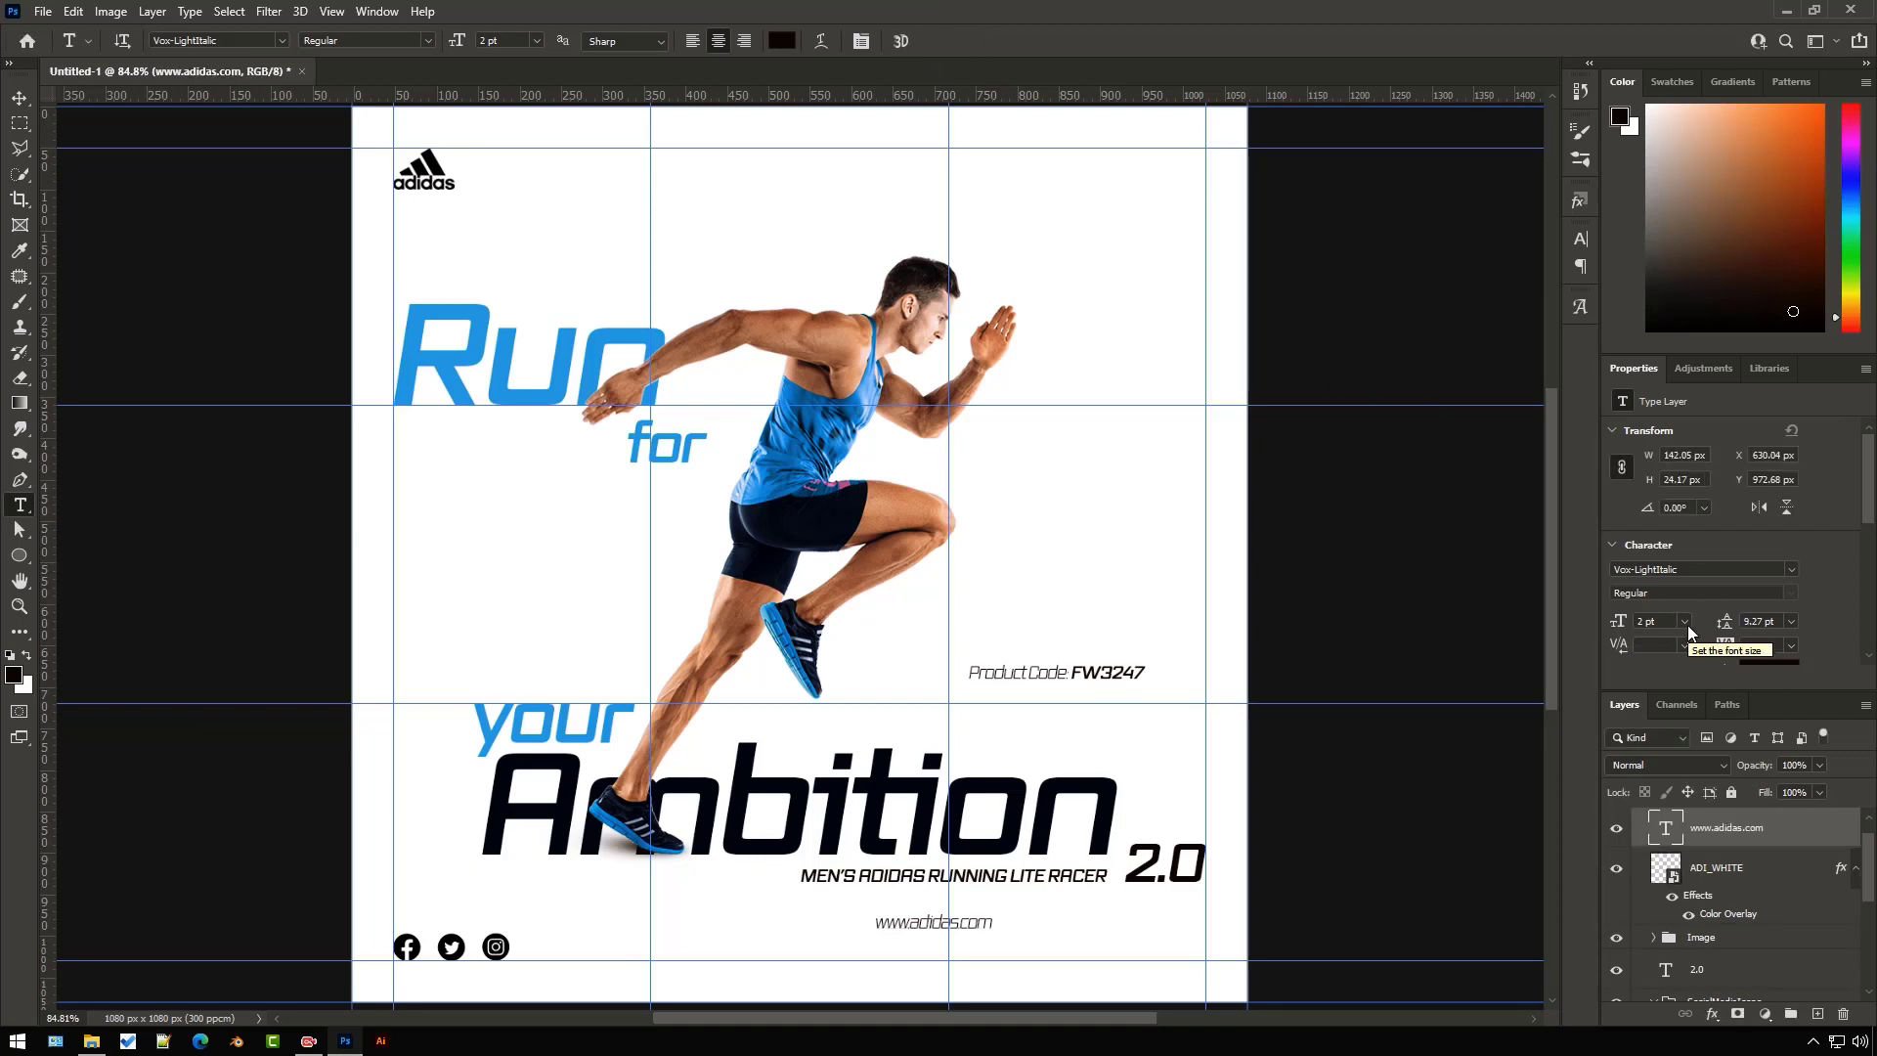
- Set the website text to the Vox-Semibold font with a tracking of 200
click(1718, 569)
click(1791, 569)
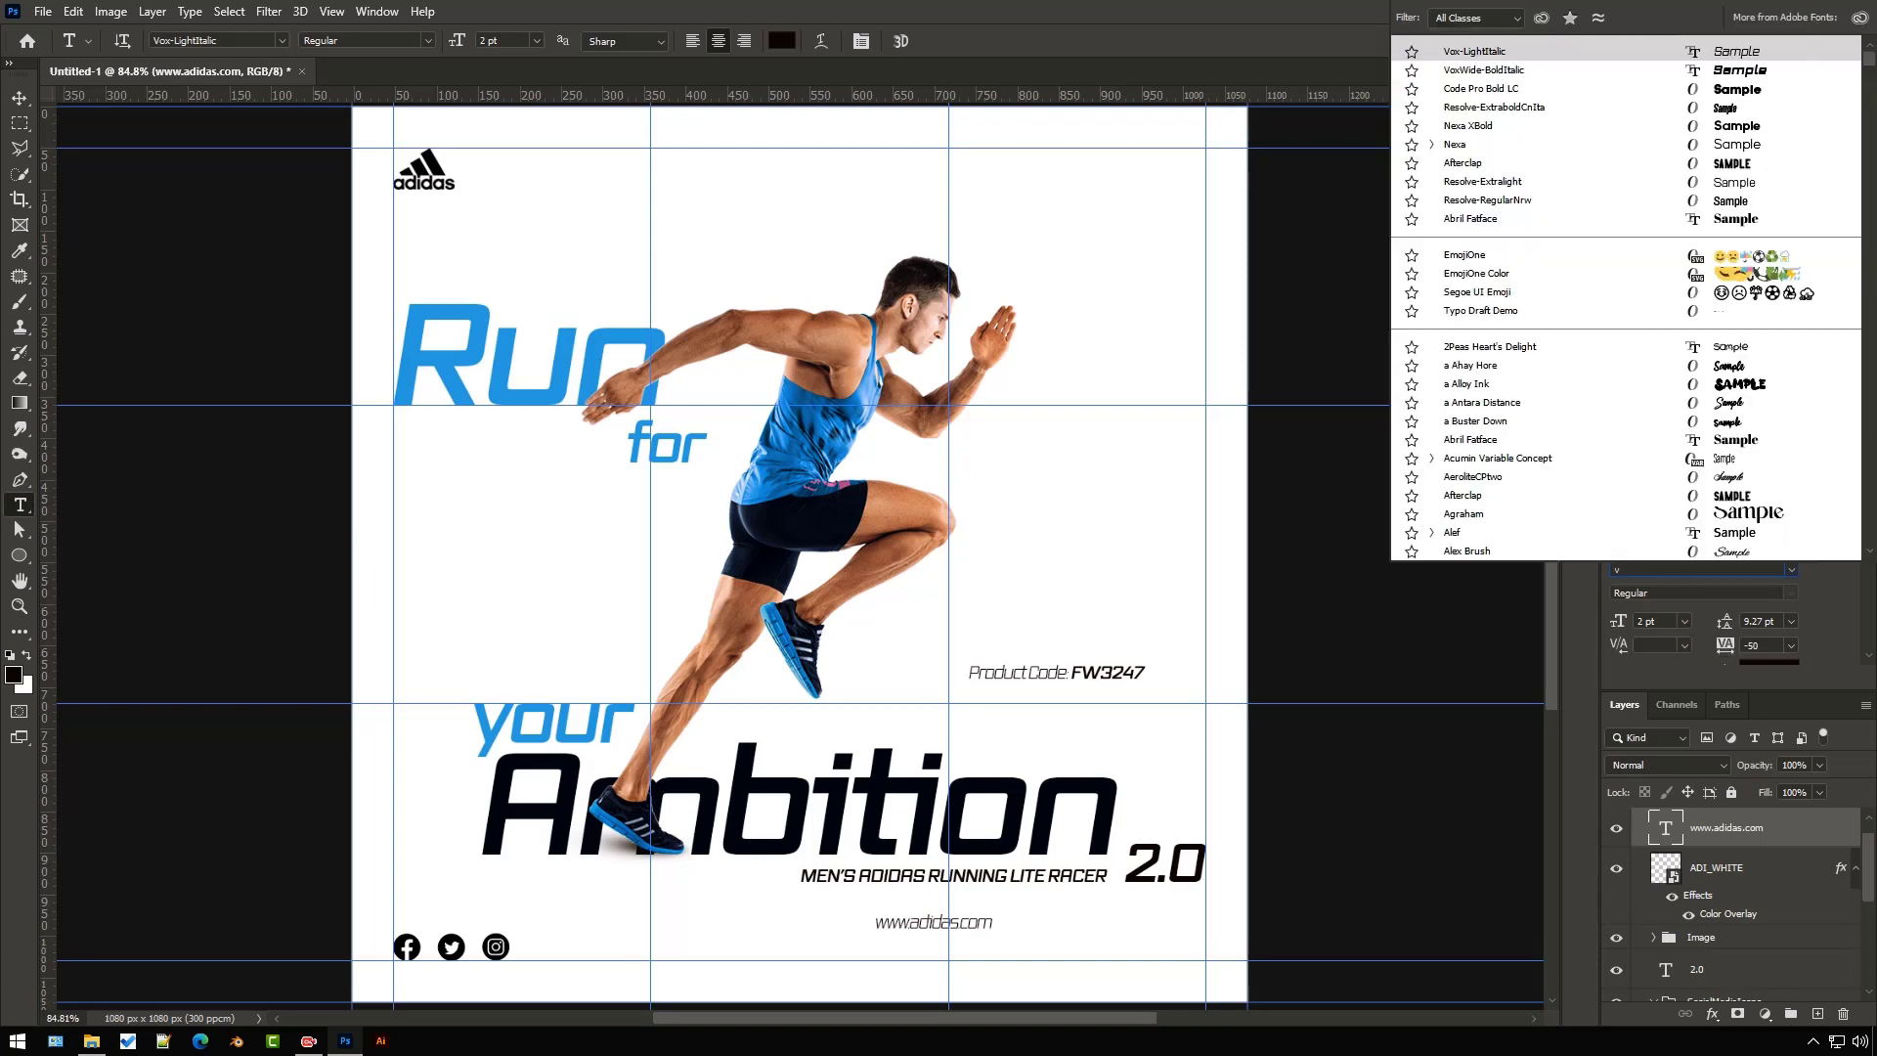
click(1523, 780)
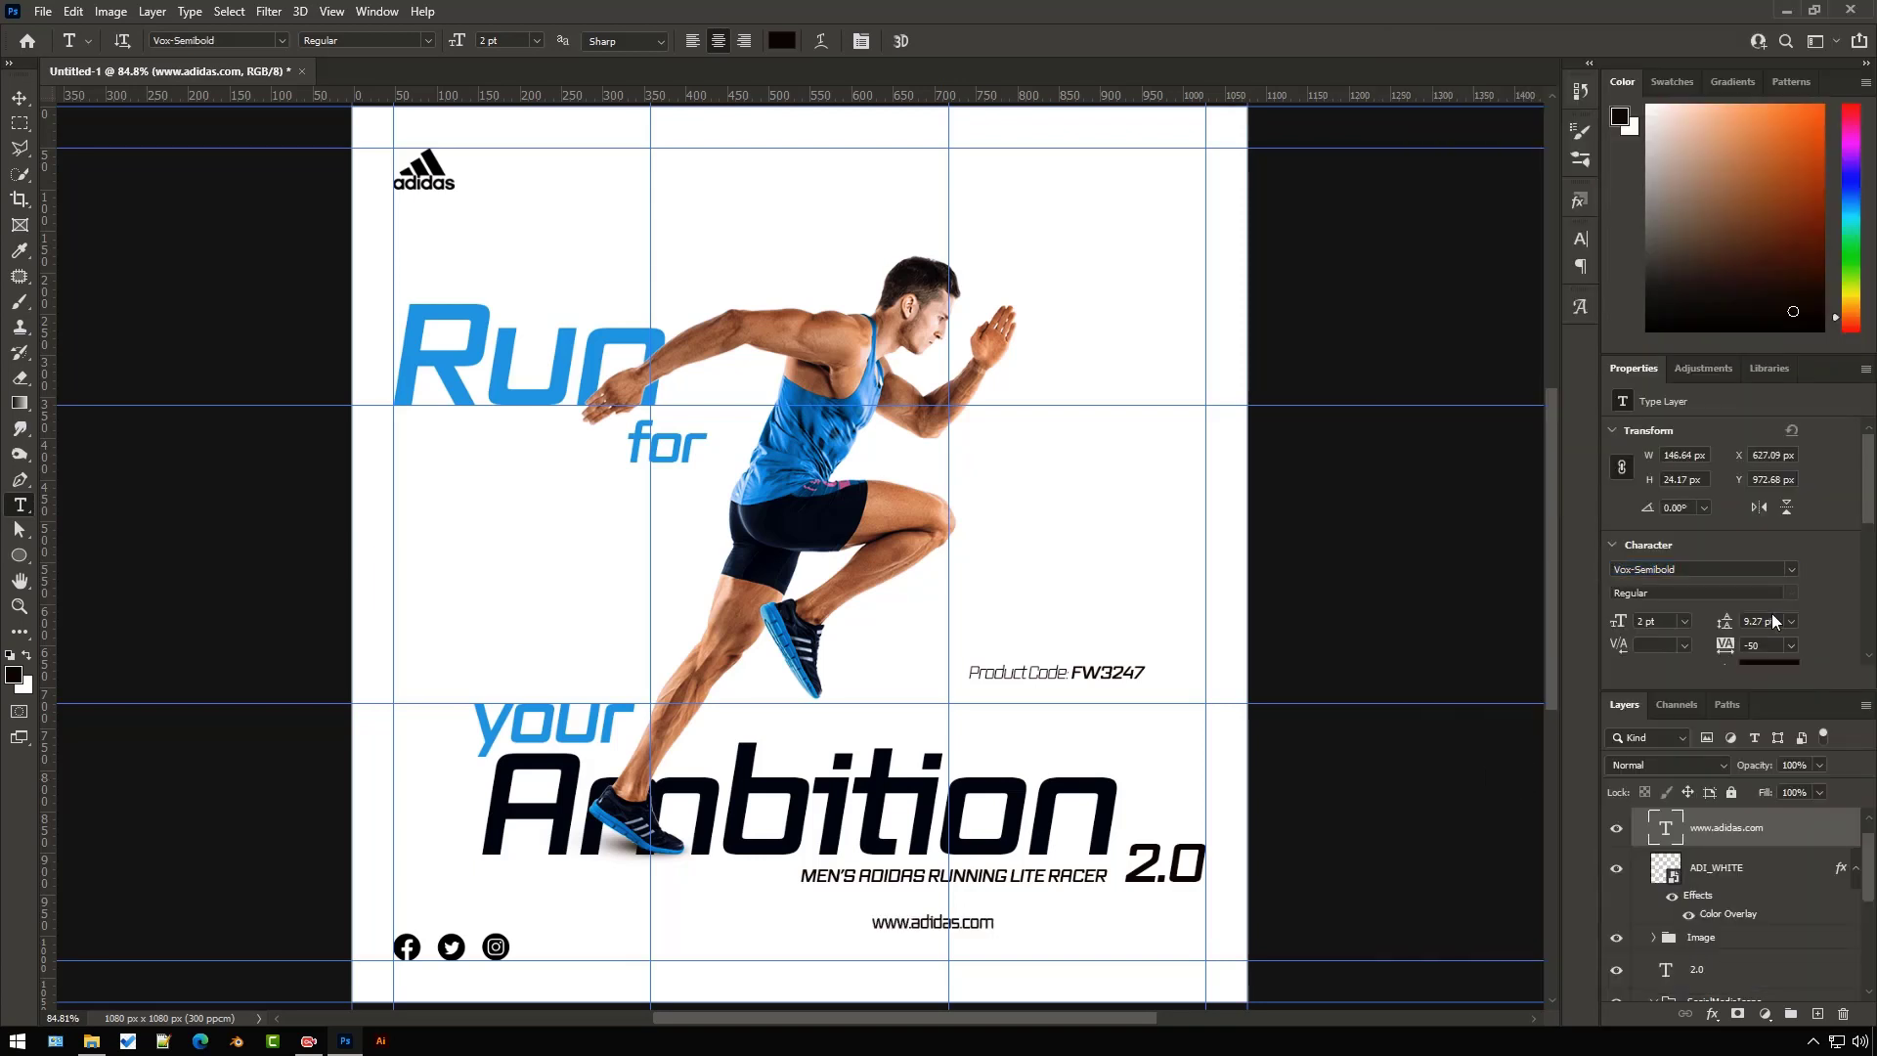
click(1792, 645)
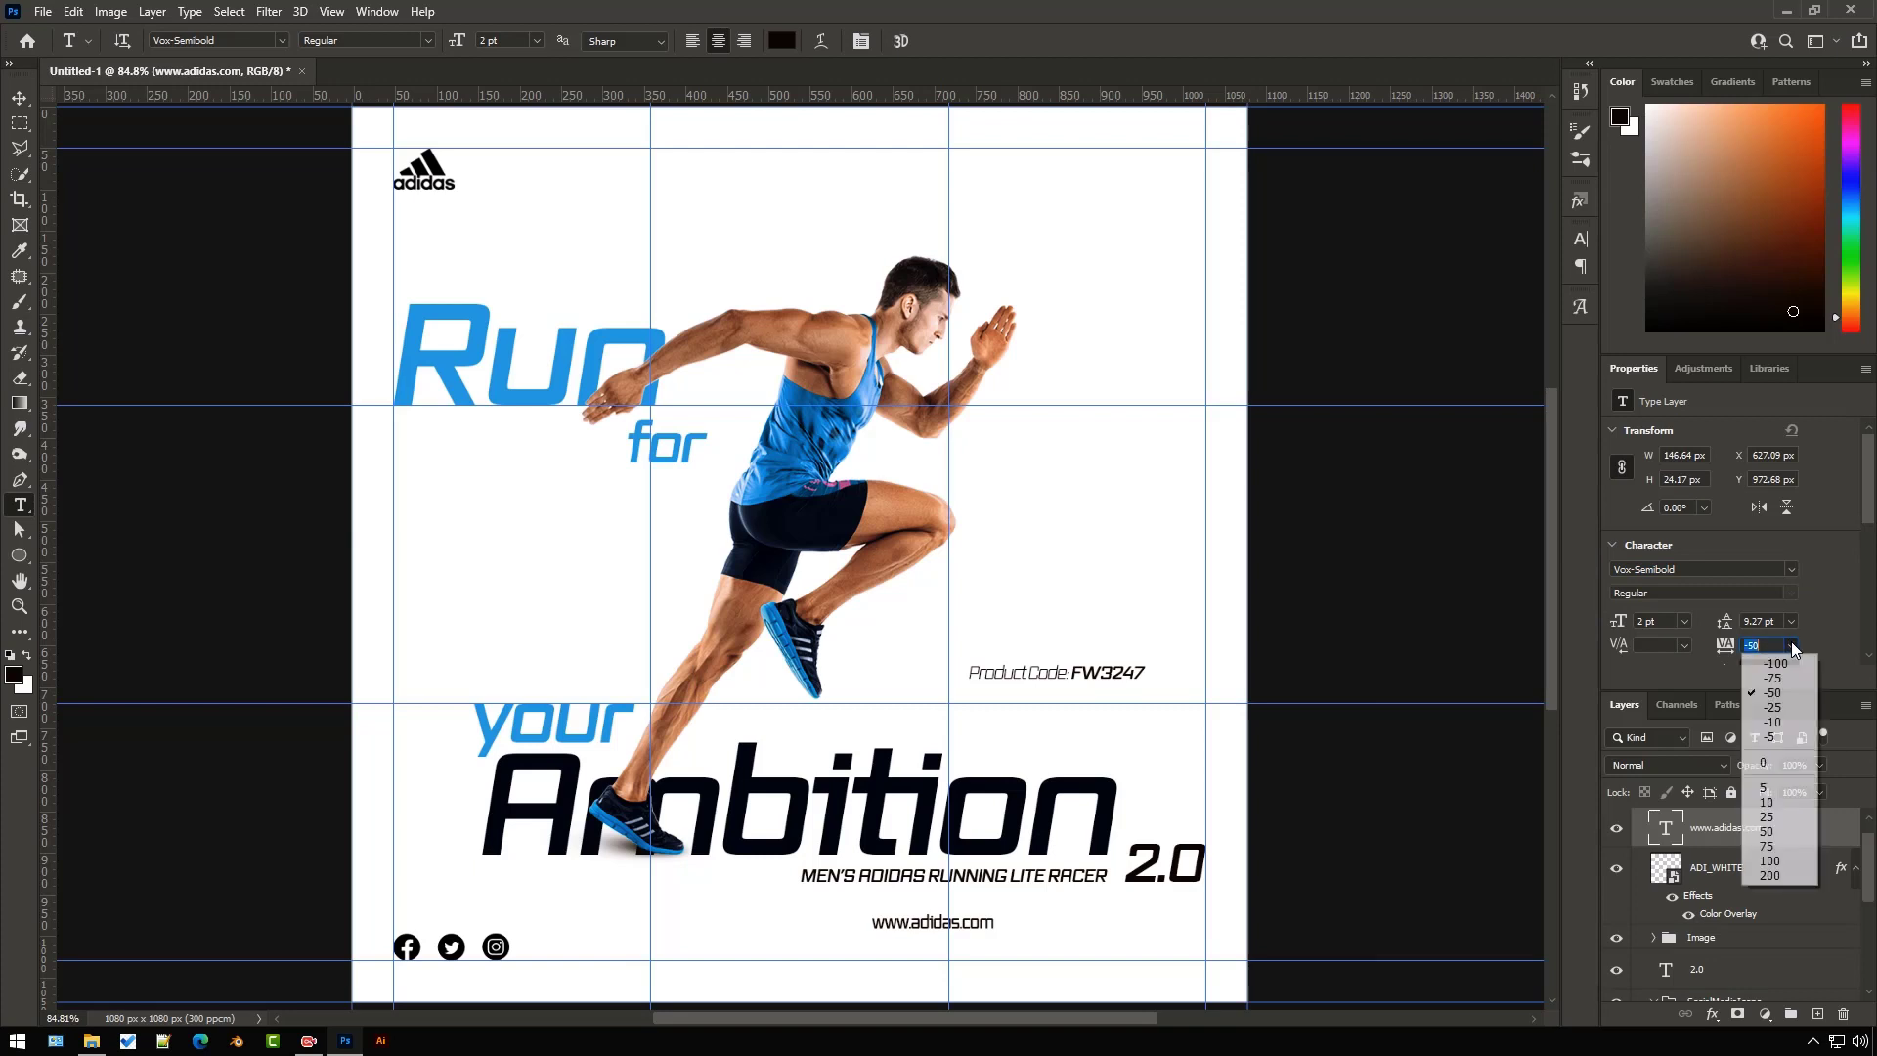
click(1774, 876)
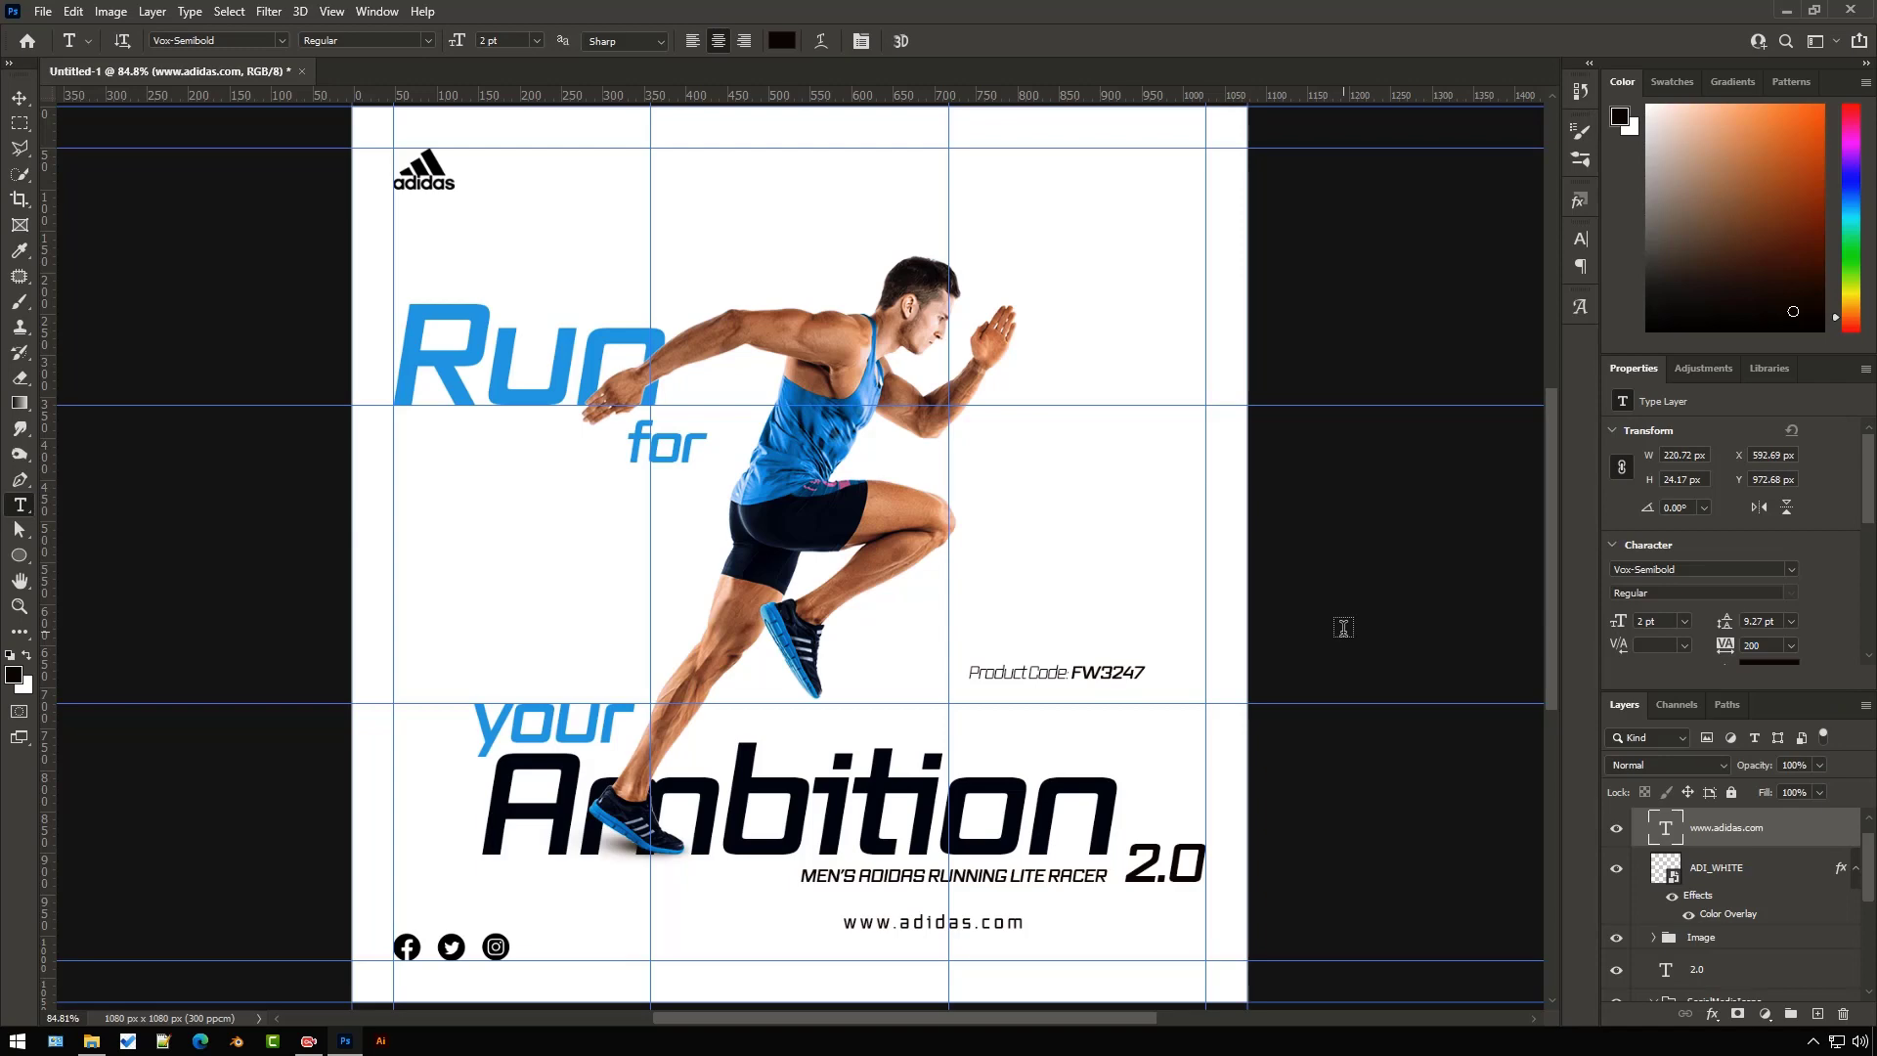
- Move the website text into the artboard's lower-right corner, ending at the right margin guide and resting on the bottom one
key(v)
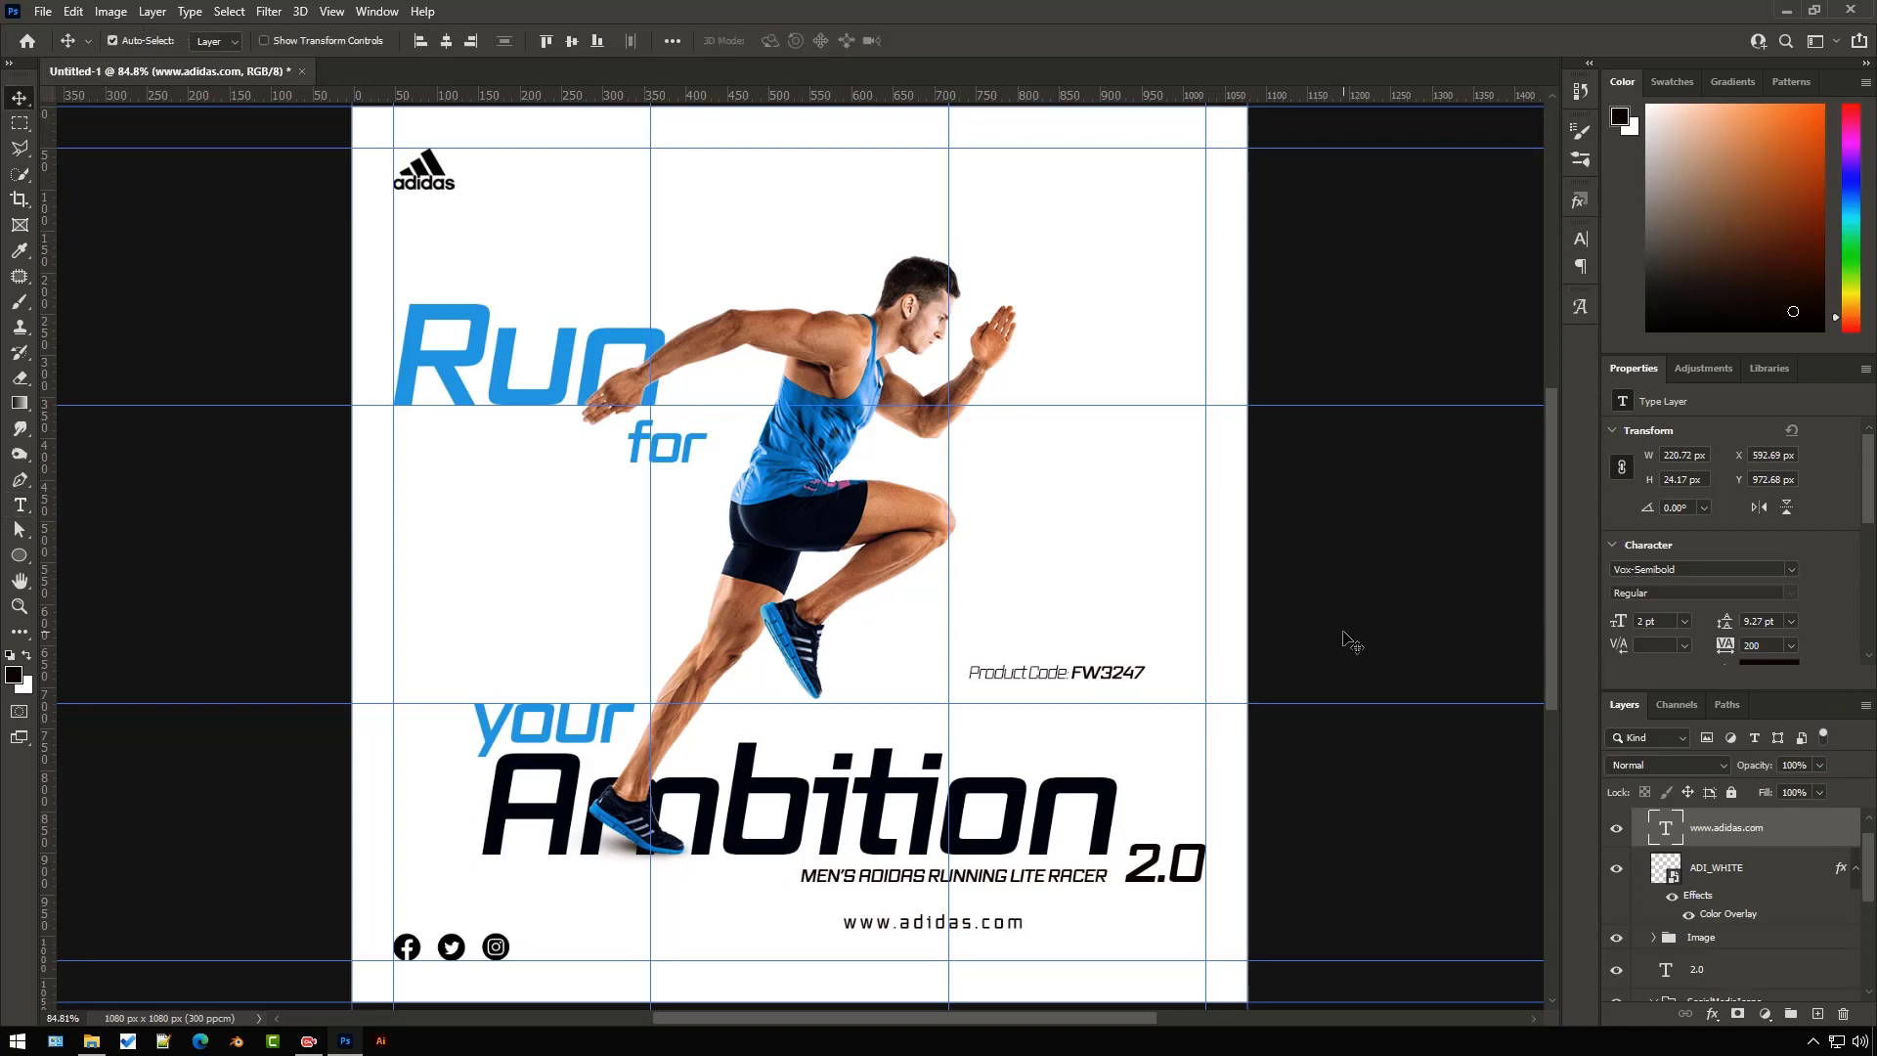
scroll(1188, 983, up, 5)
scroll(1178, 920, up, 2)
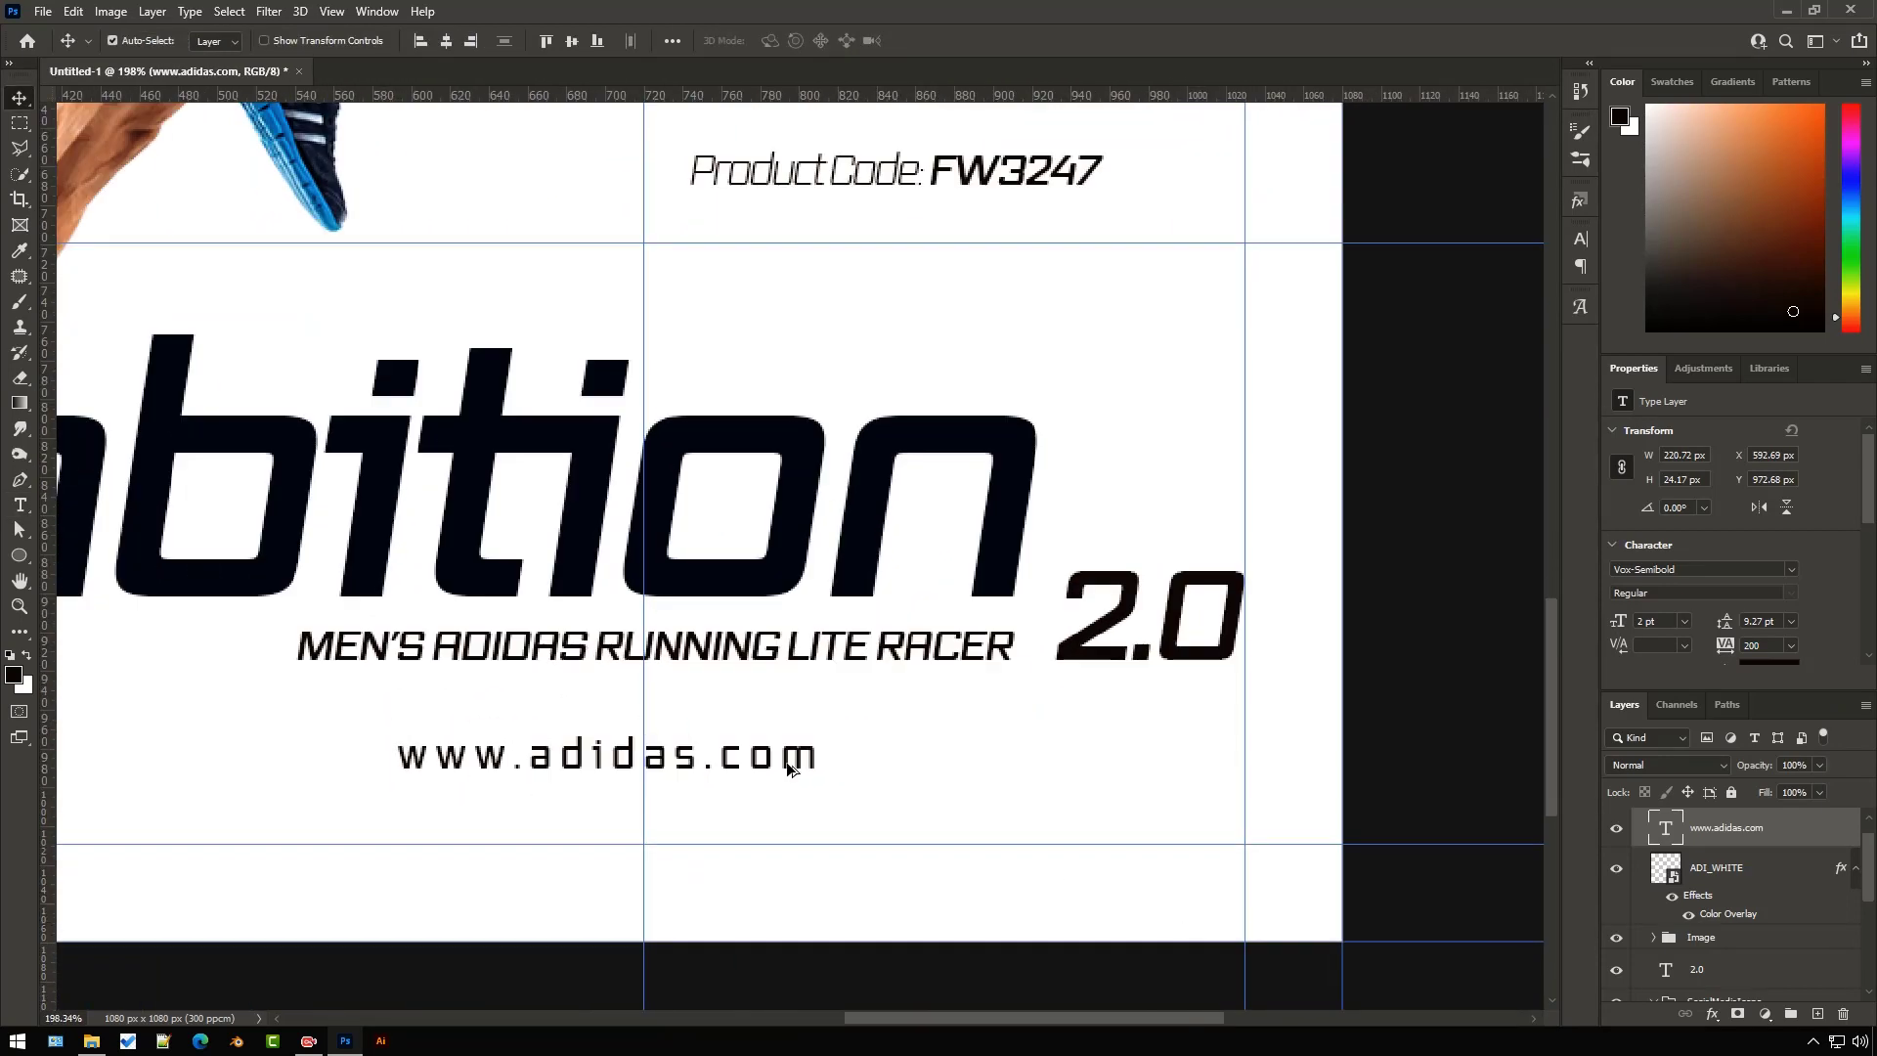
drag(841, 766, 1249, 835)
drag(1249, 834, 1251, 834)
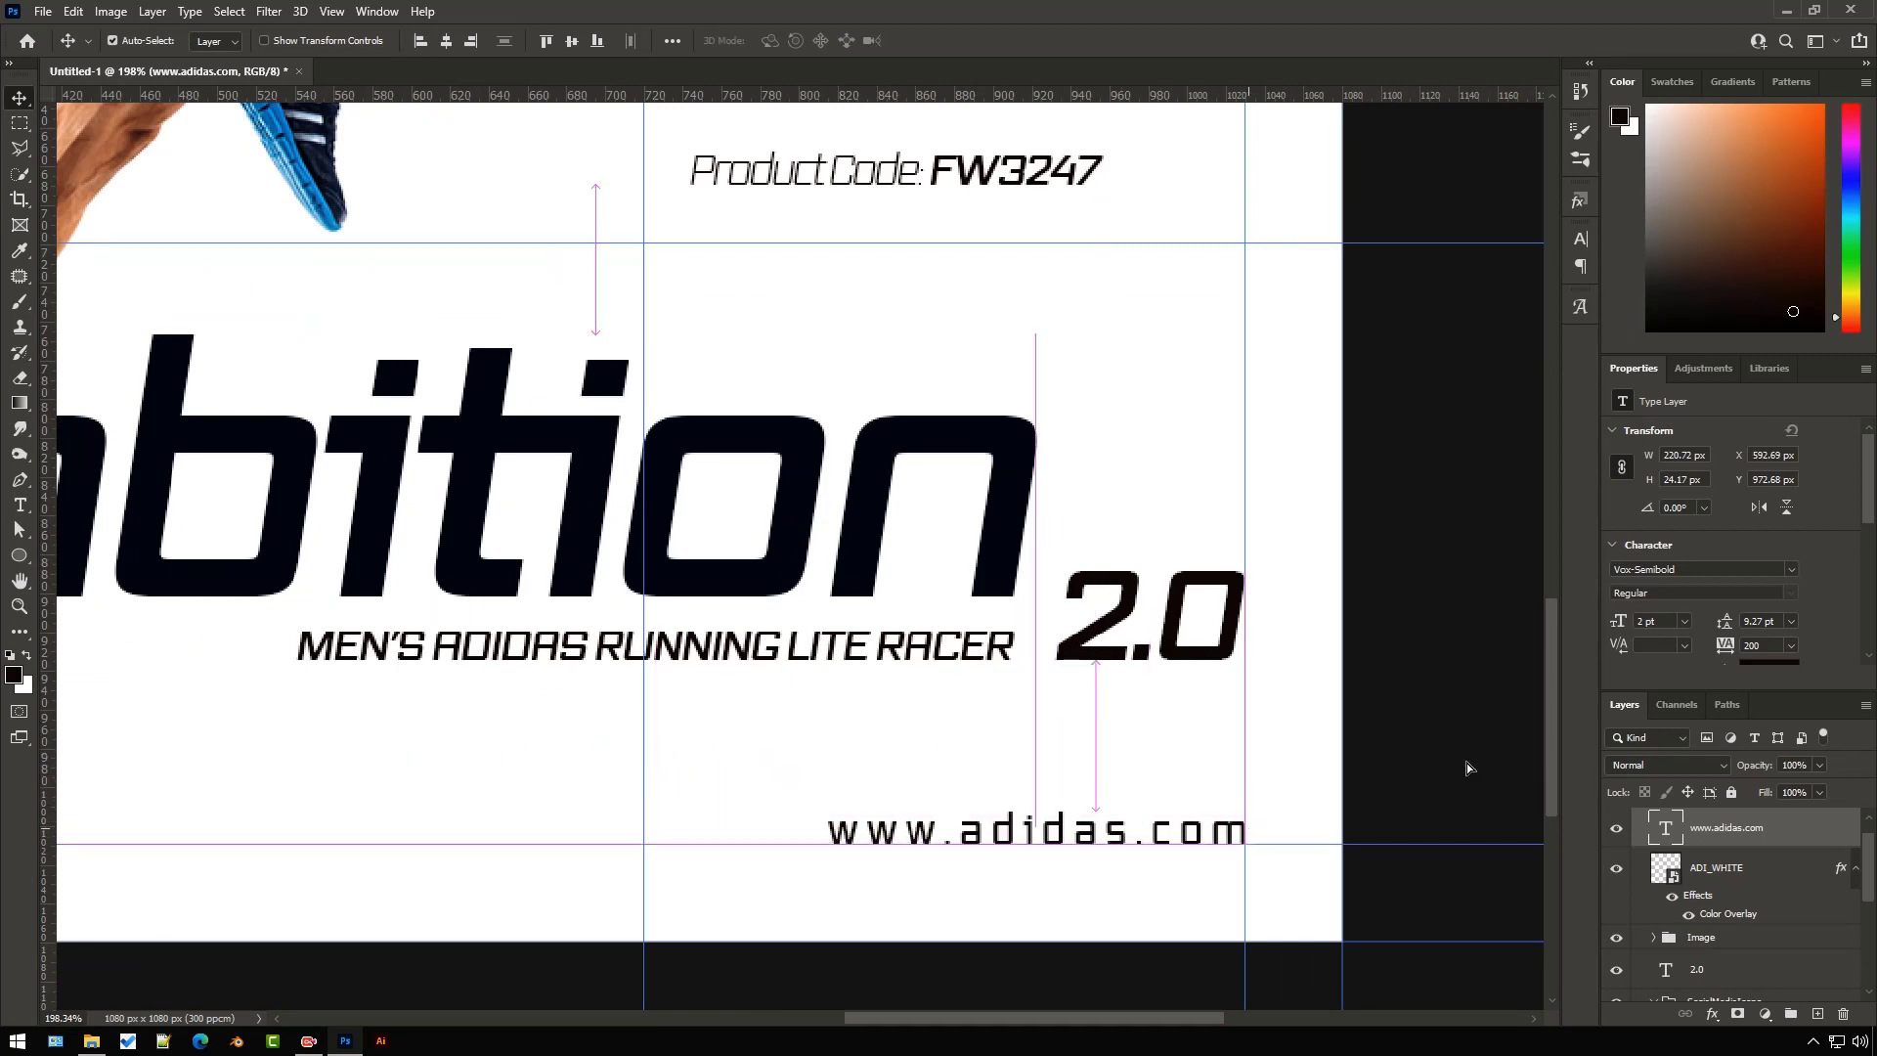
key(ctrl+semicolon)
click(1468, 763)
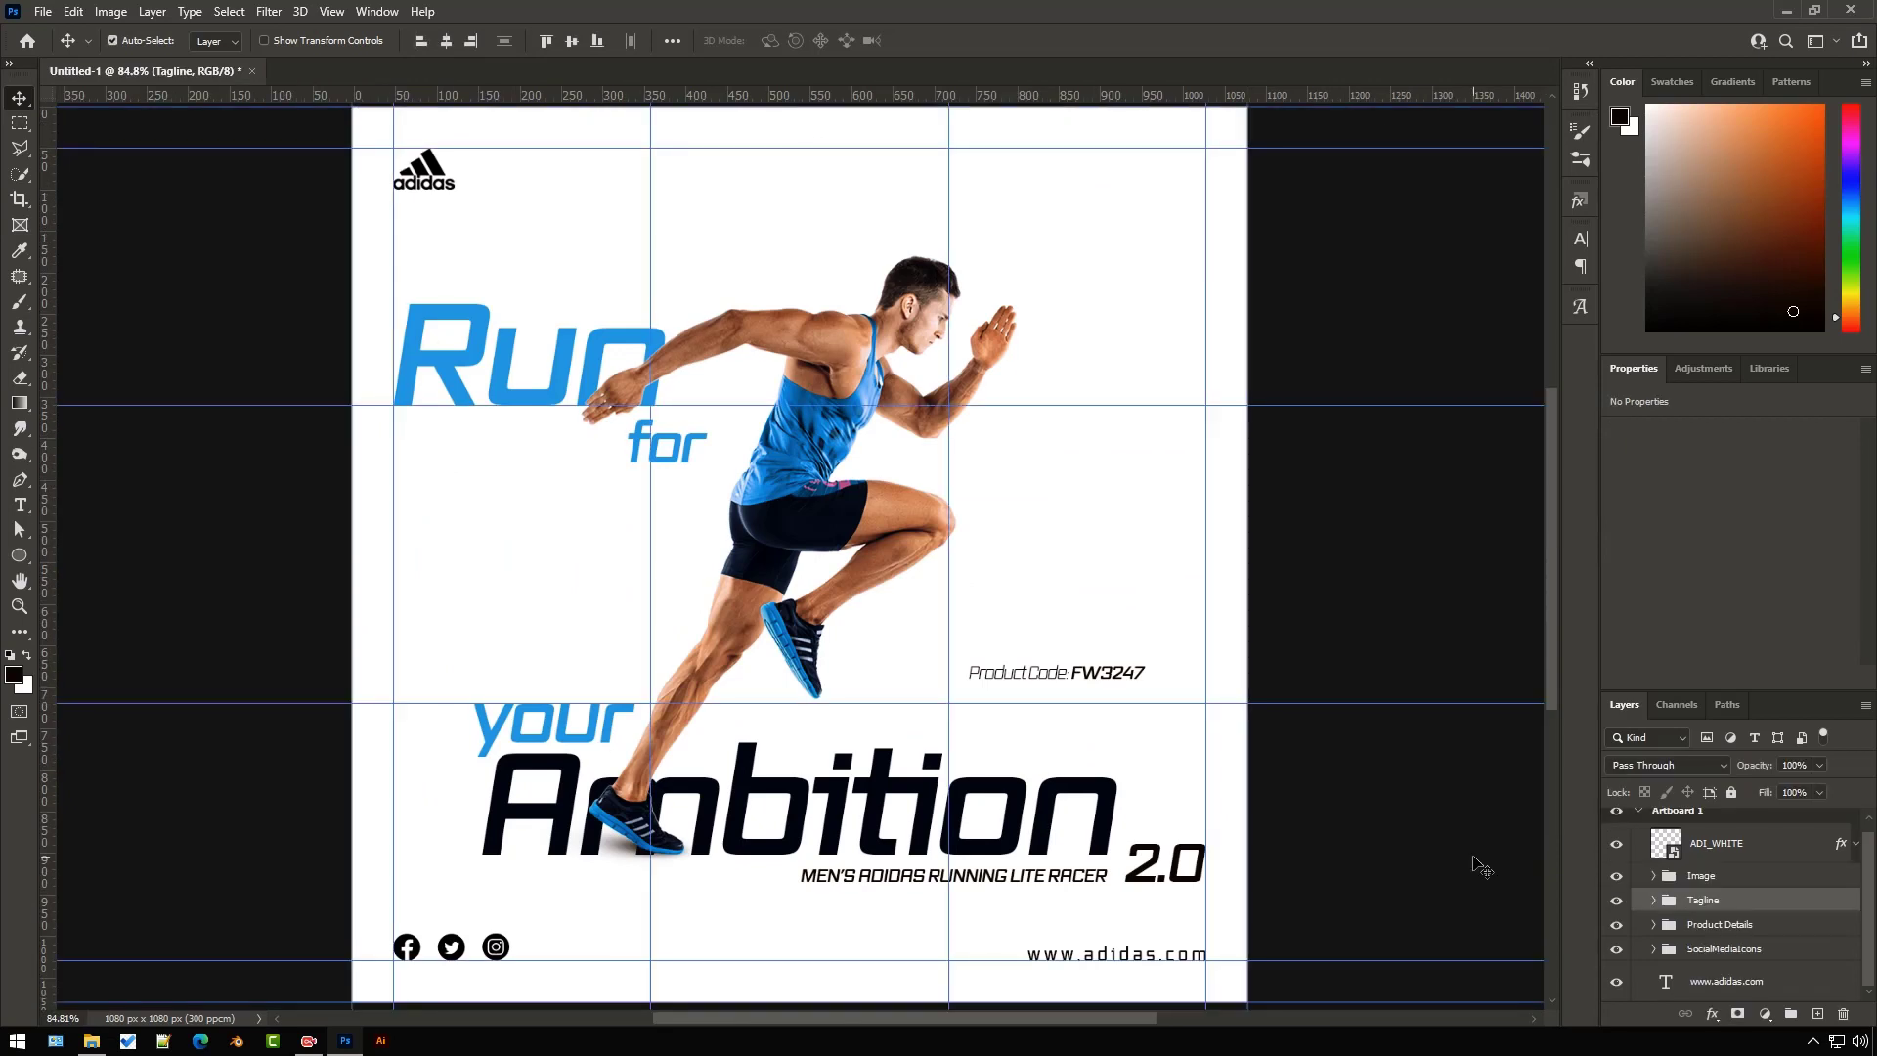
- Create a 150 x 150 px circle with the Ellipse tool in the empty area beside the runner, above the product code
click(18, 554)
click(1080, 460)
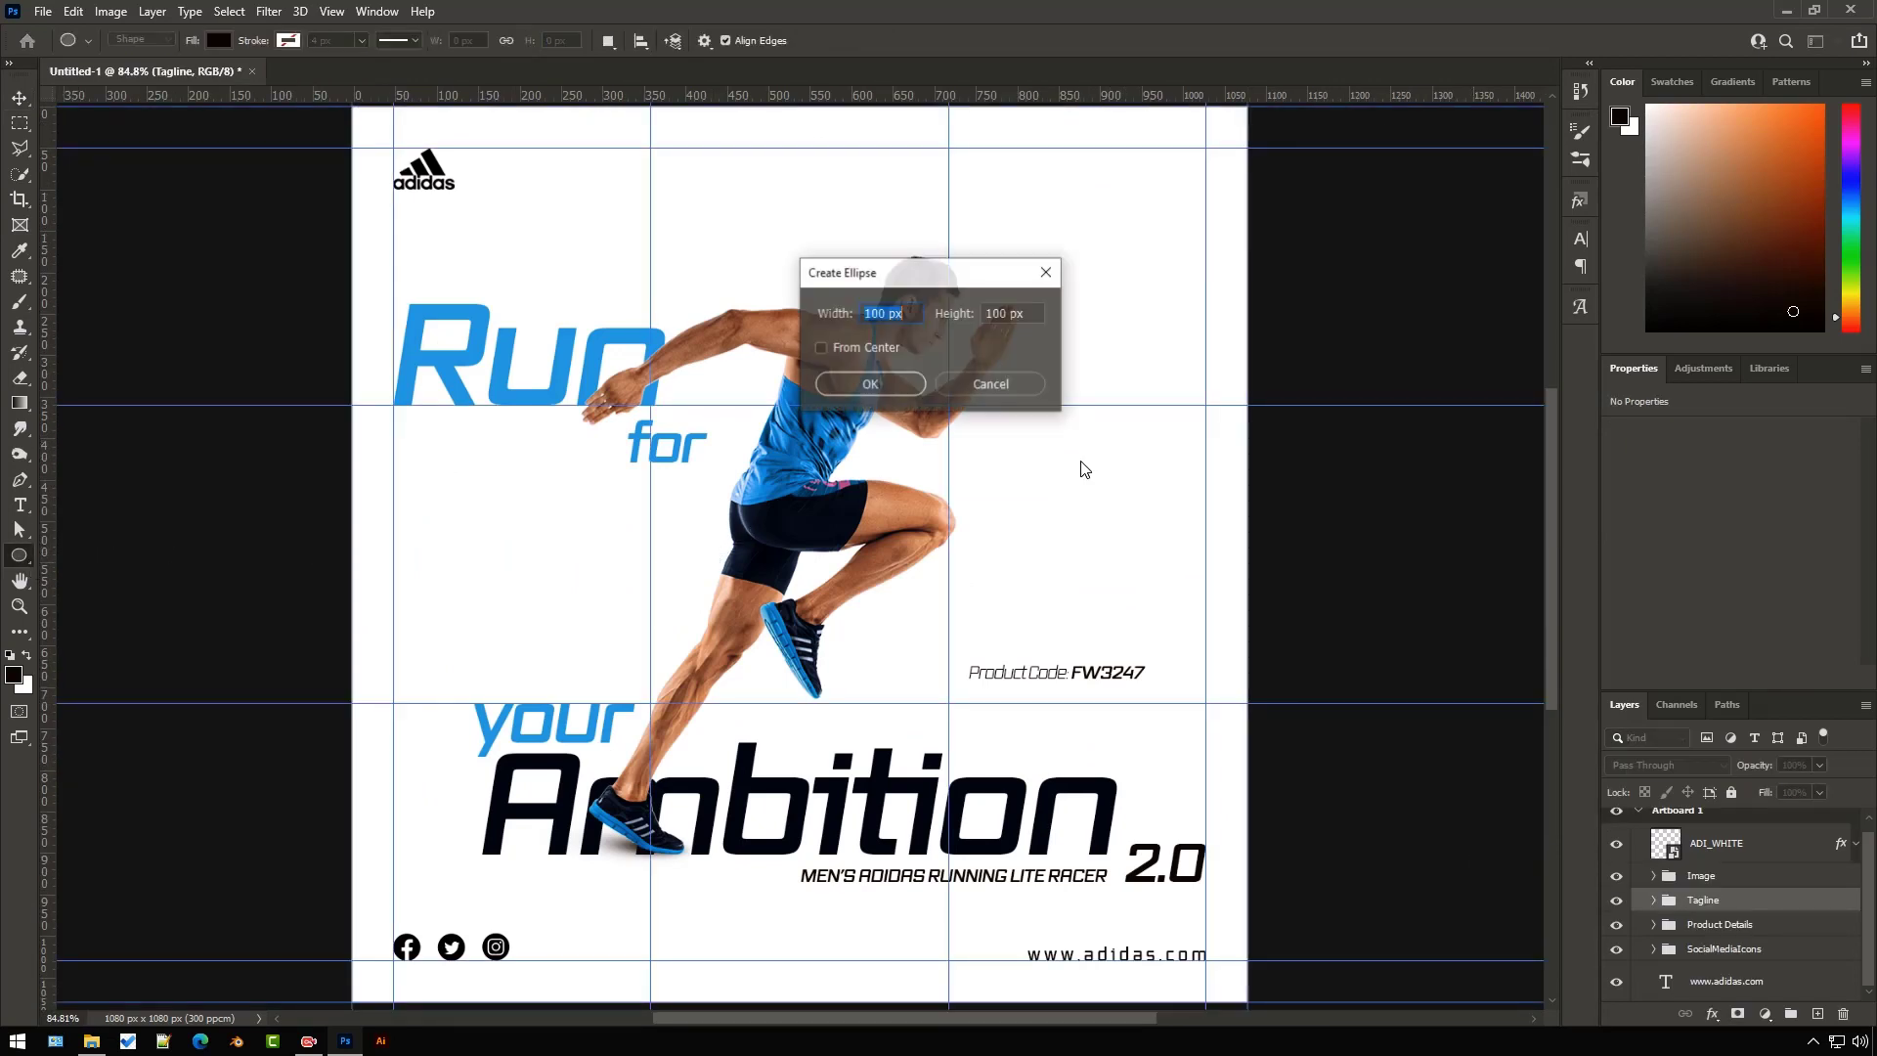
text(150)
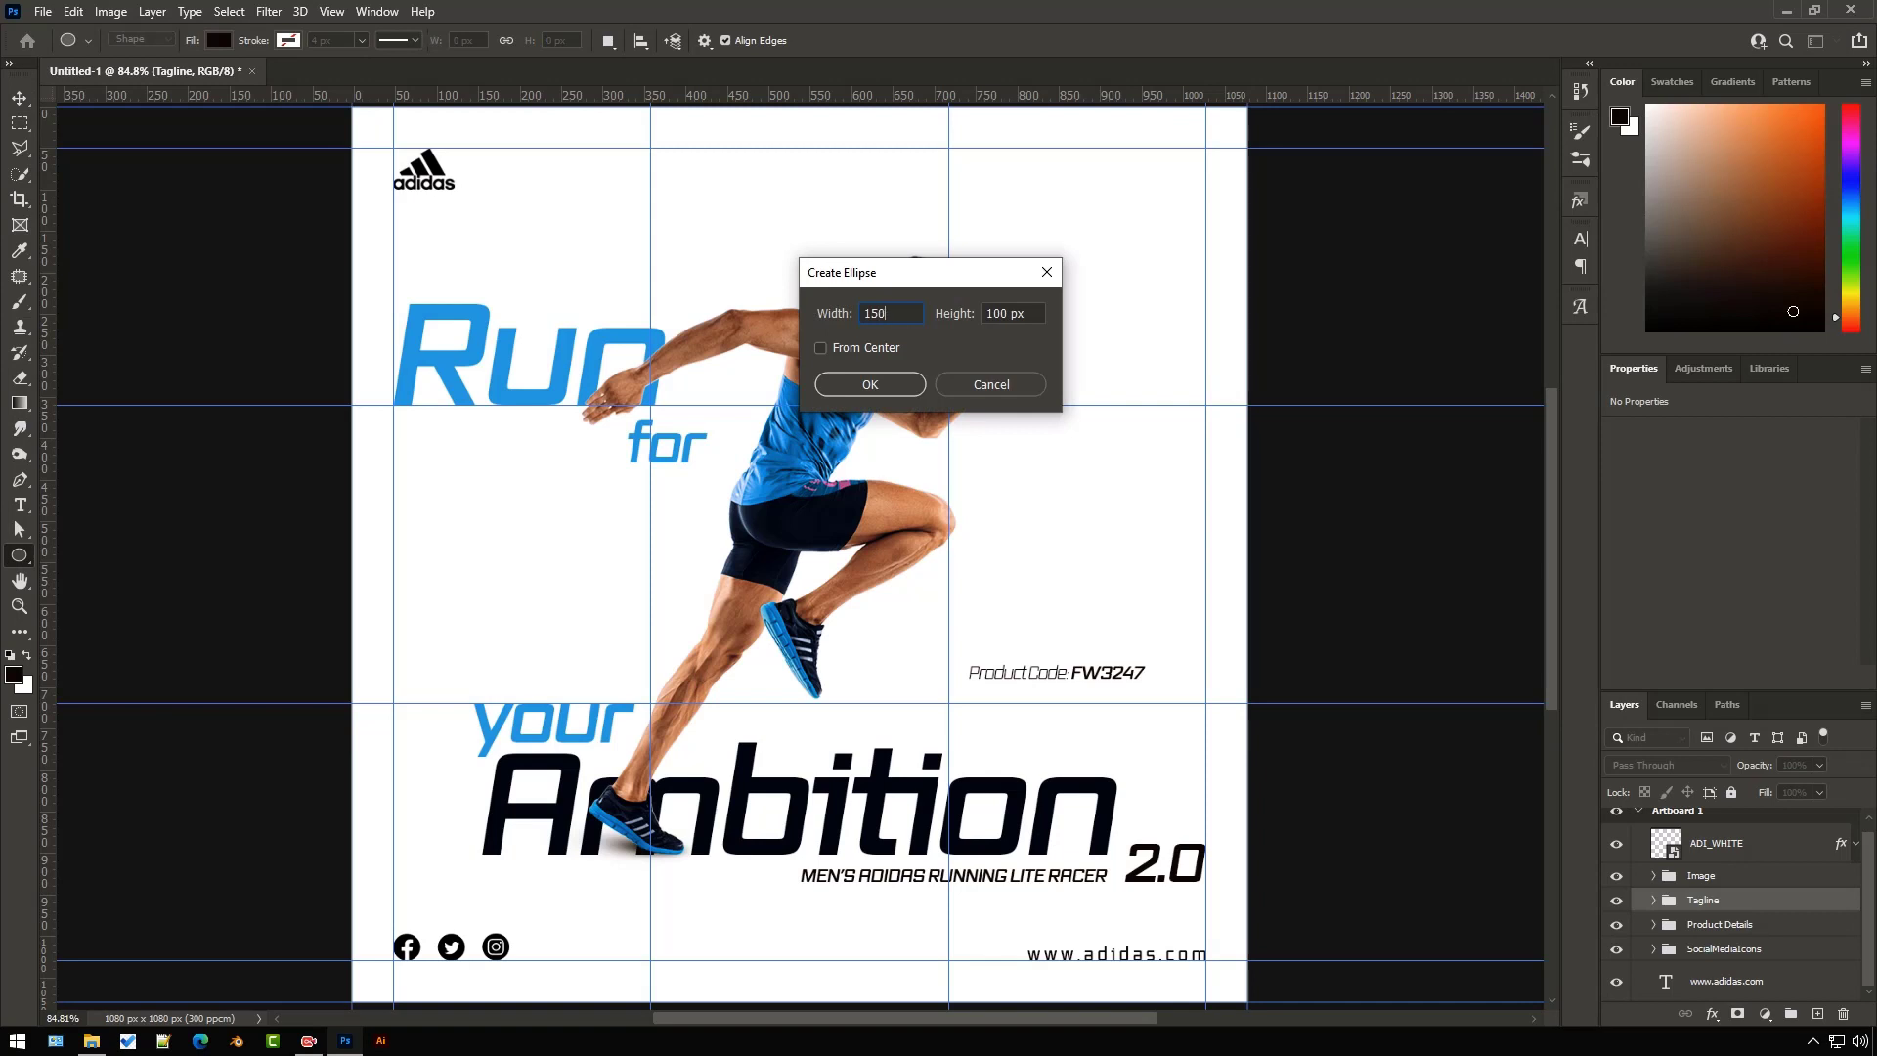
key(Tab)
text(150)
key(Return)
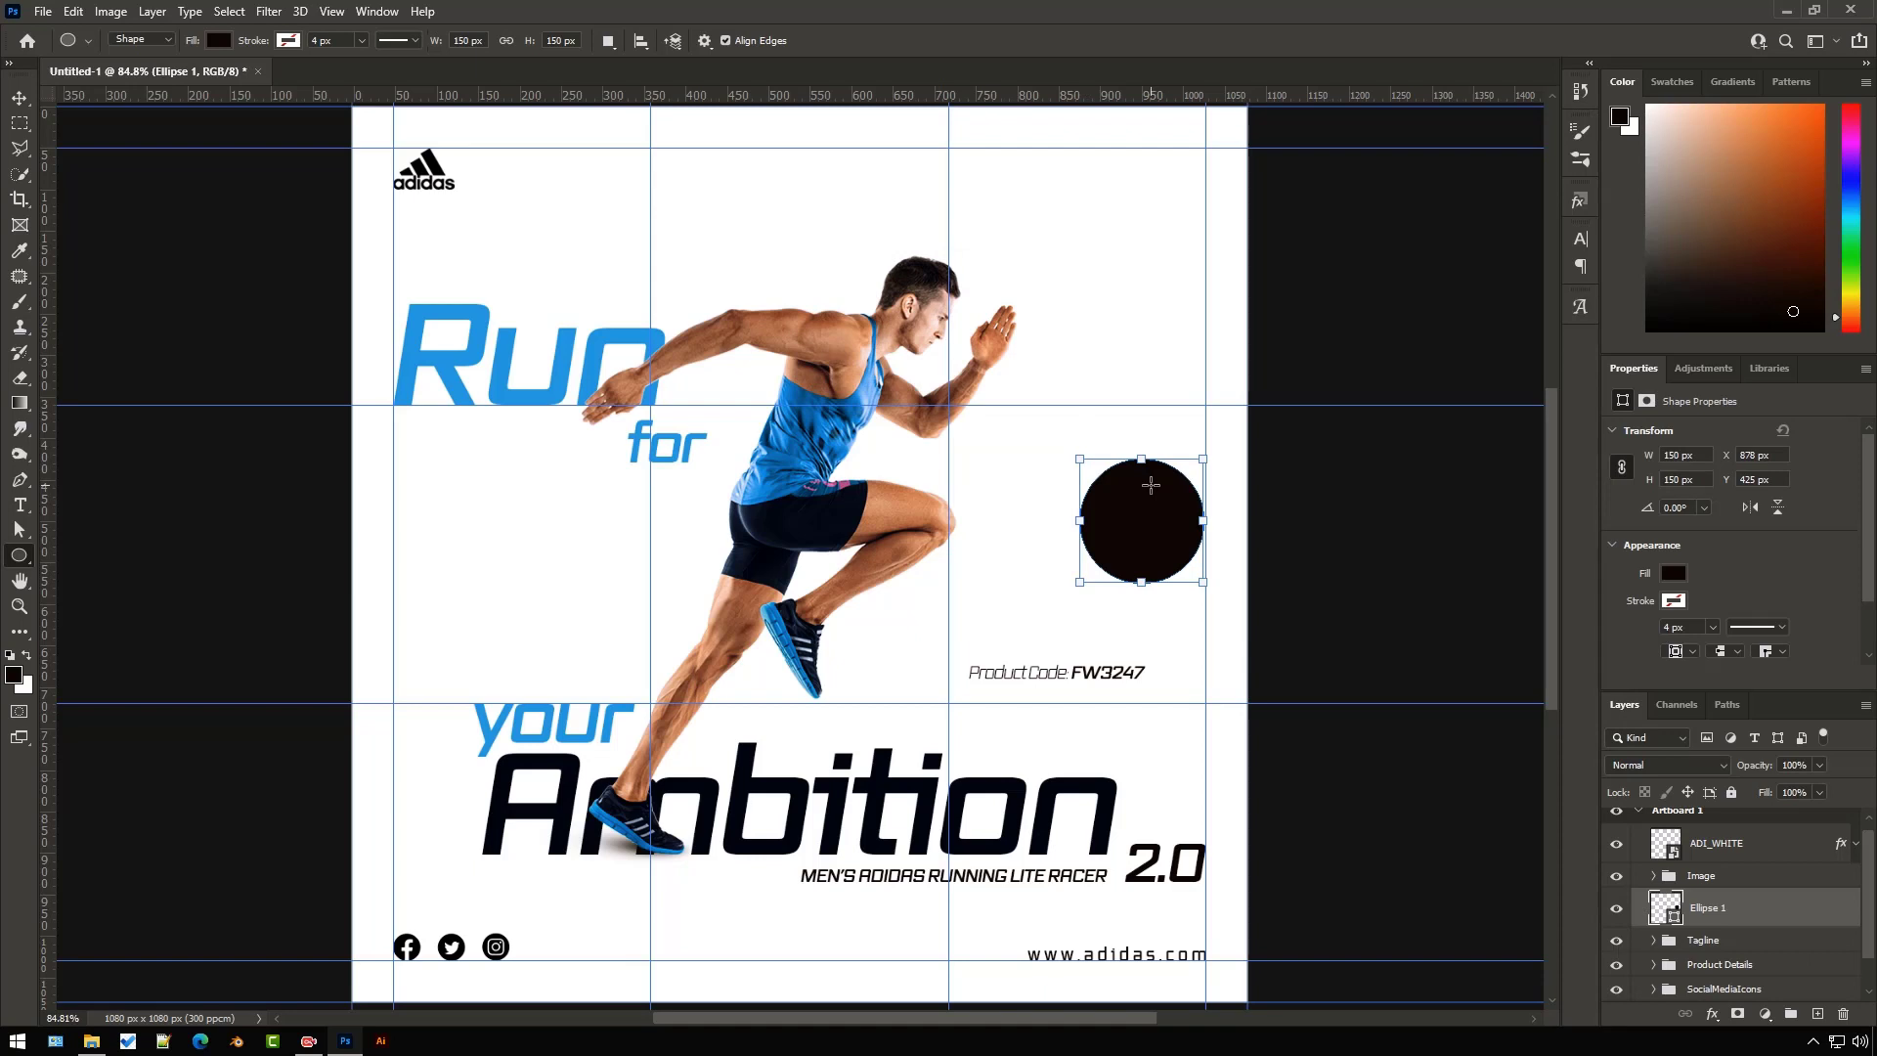
- Give the circle a blue stroke 2 px wide and remove its fill
key(v)
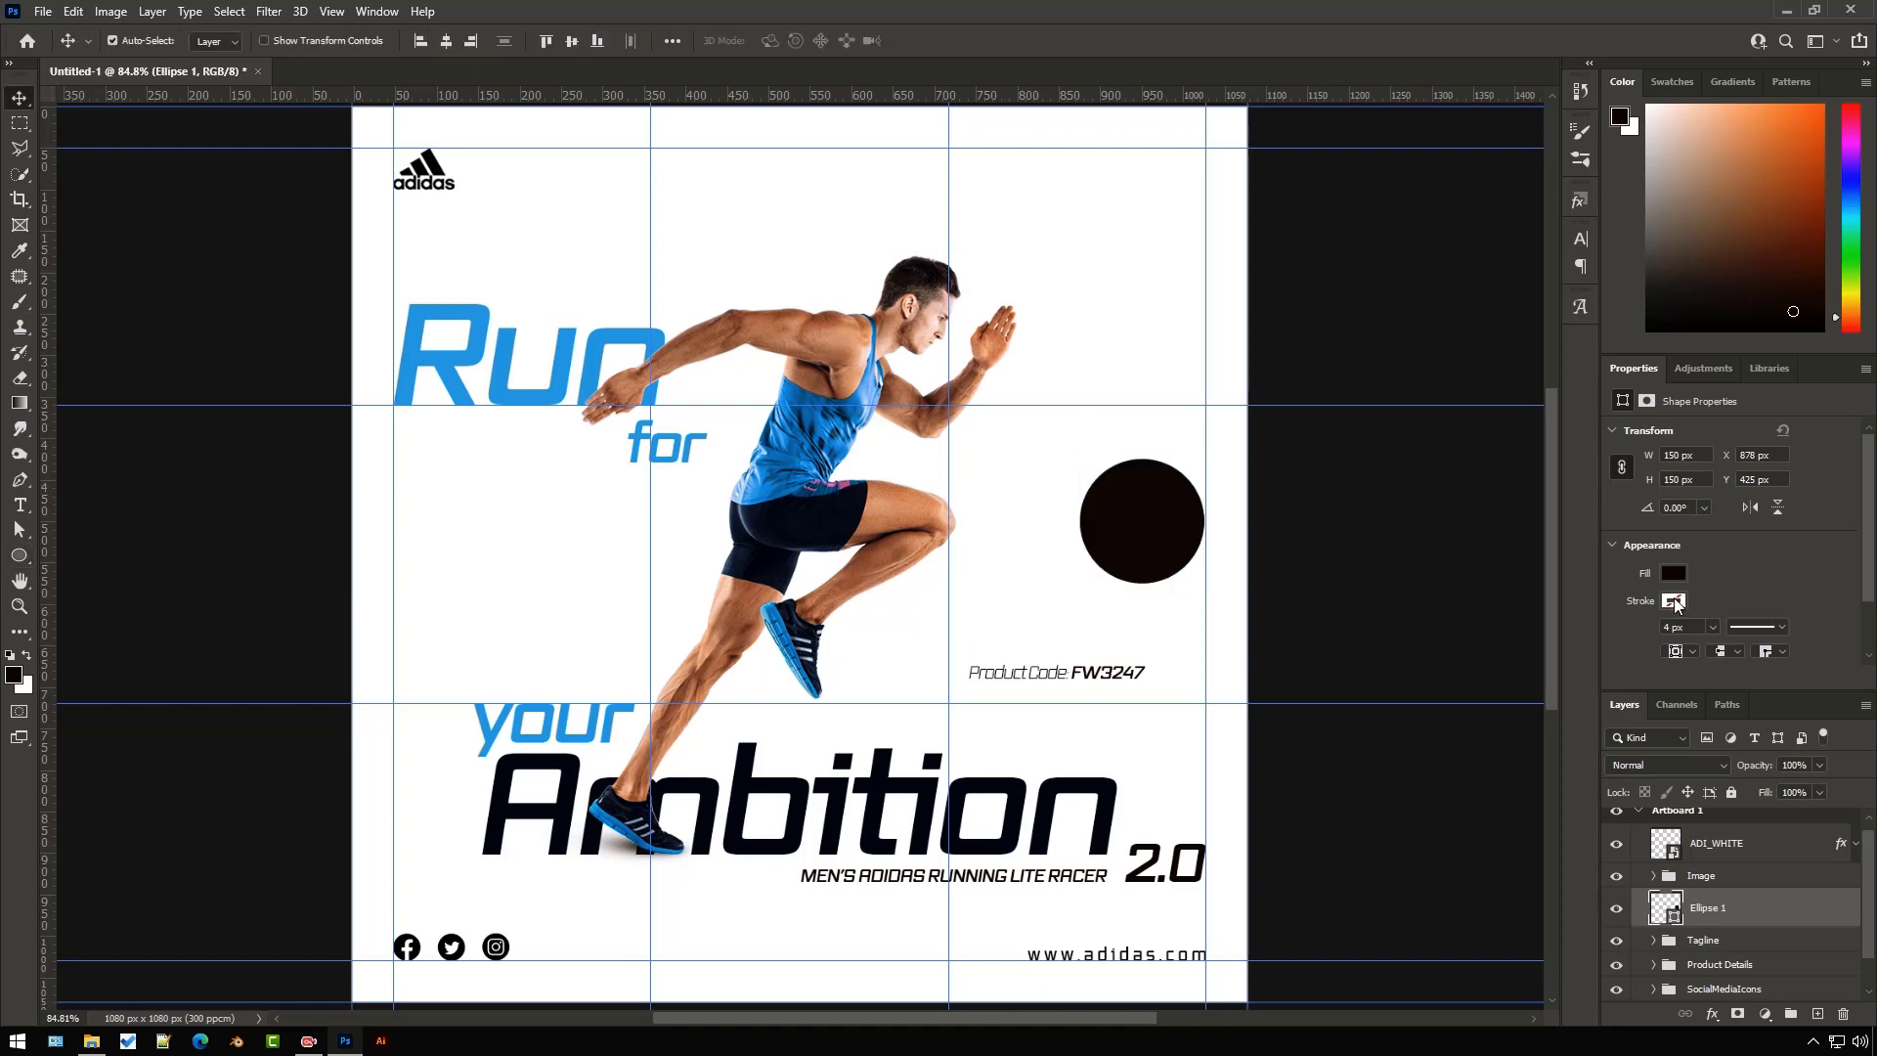
click(1672, 599)
click(1625, 704)
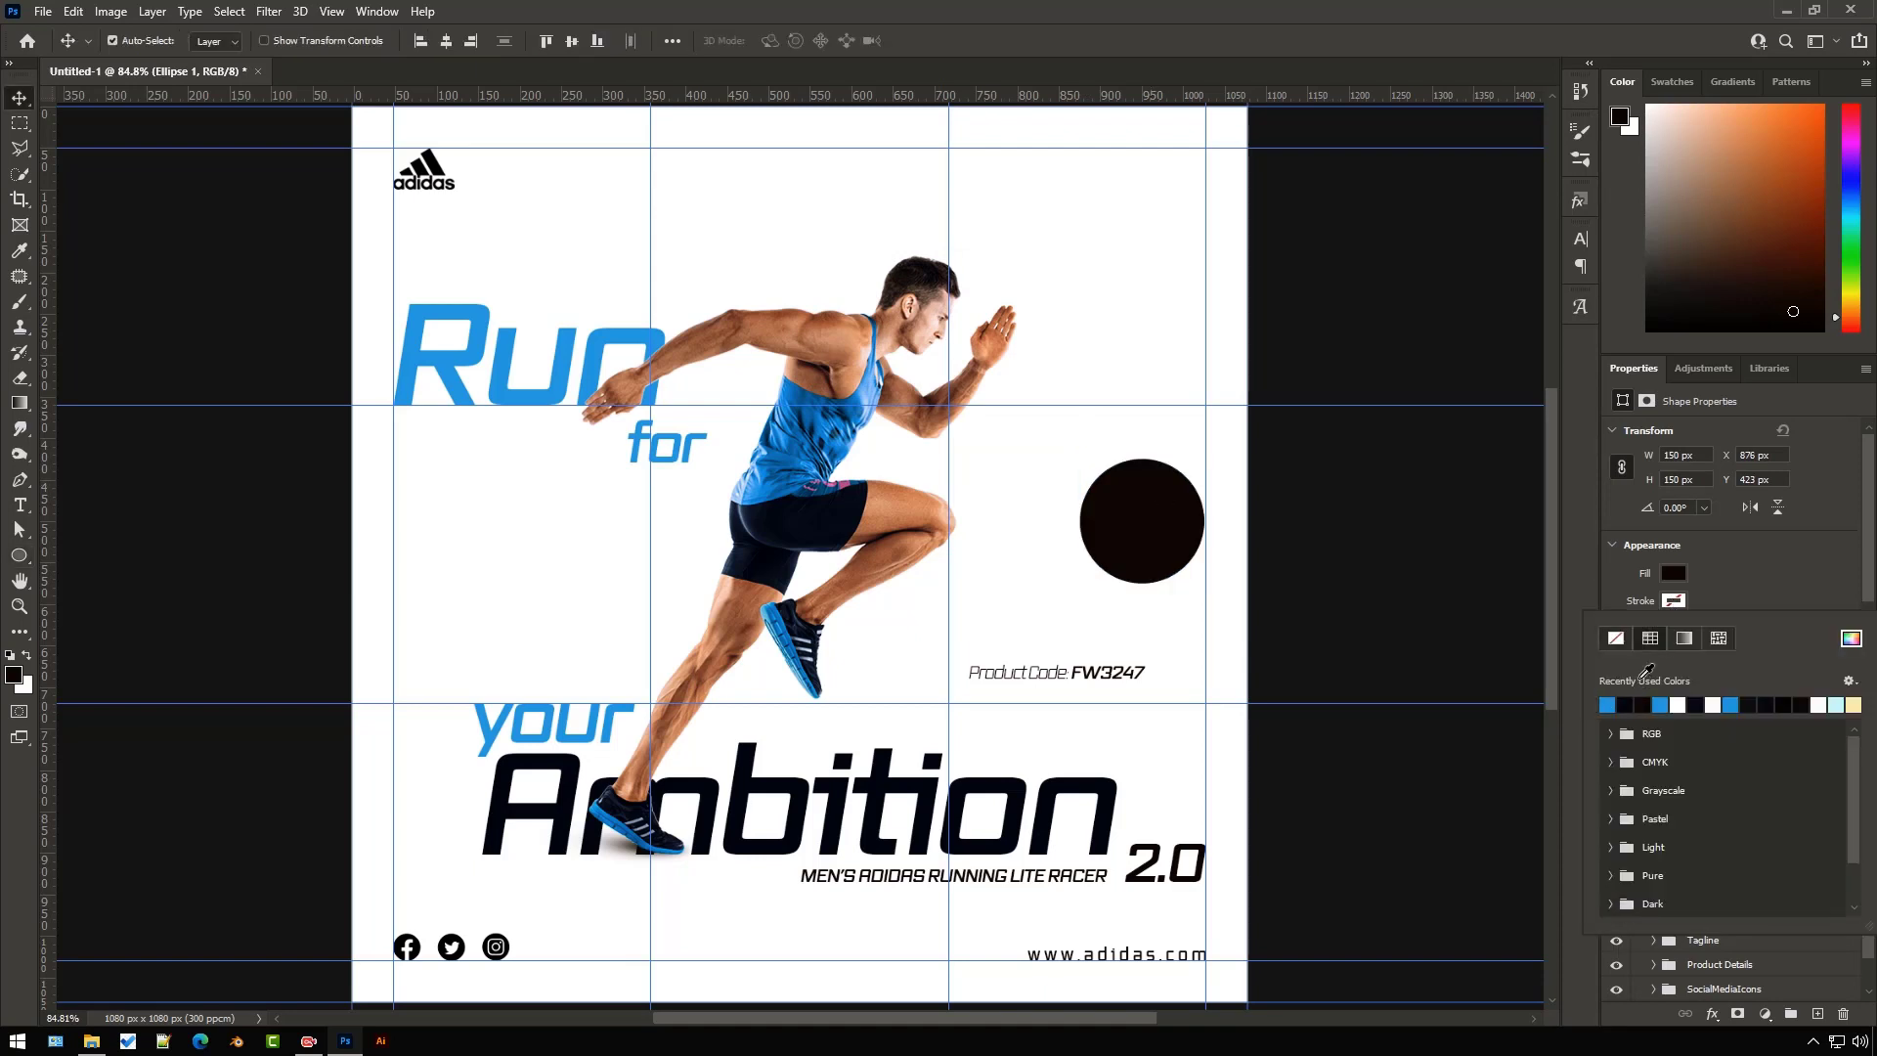
click(1717, 577)
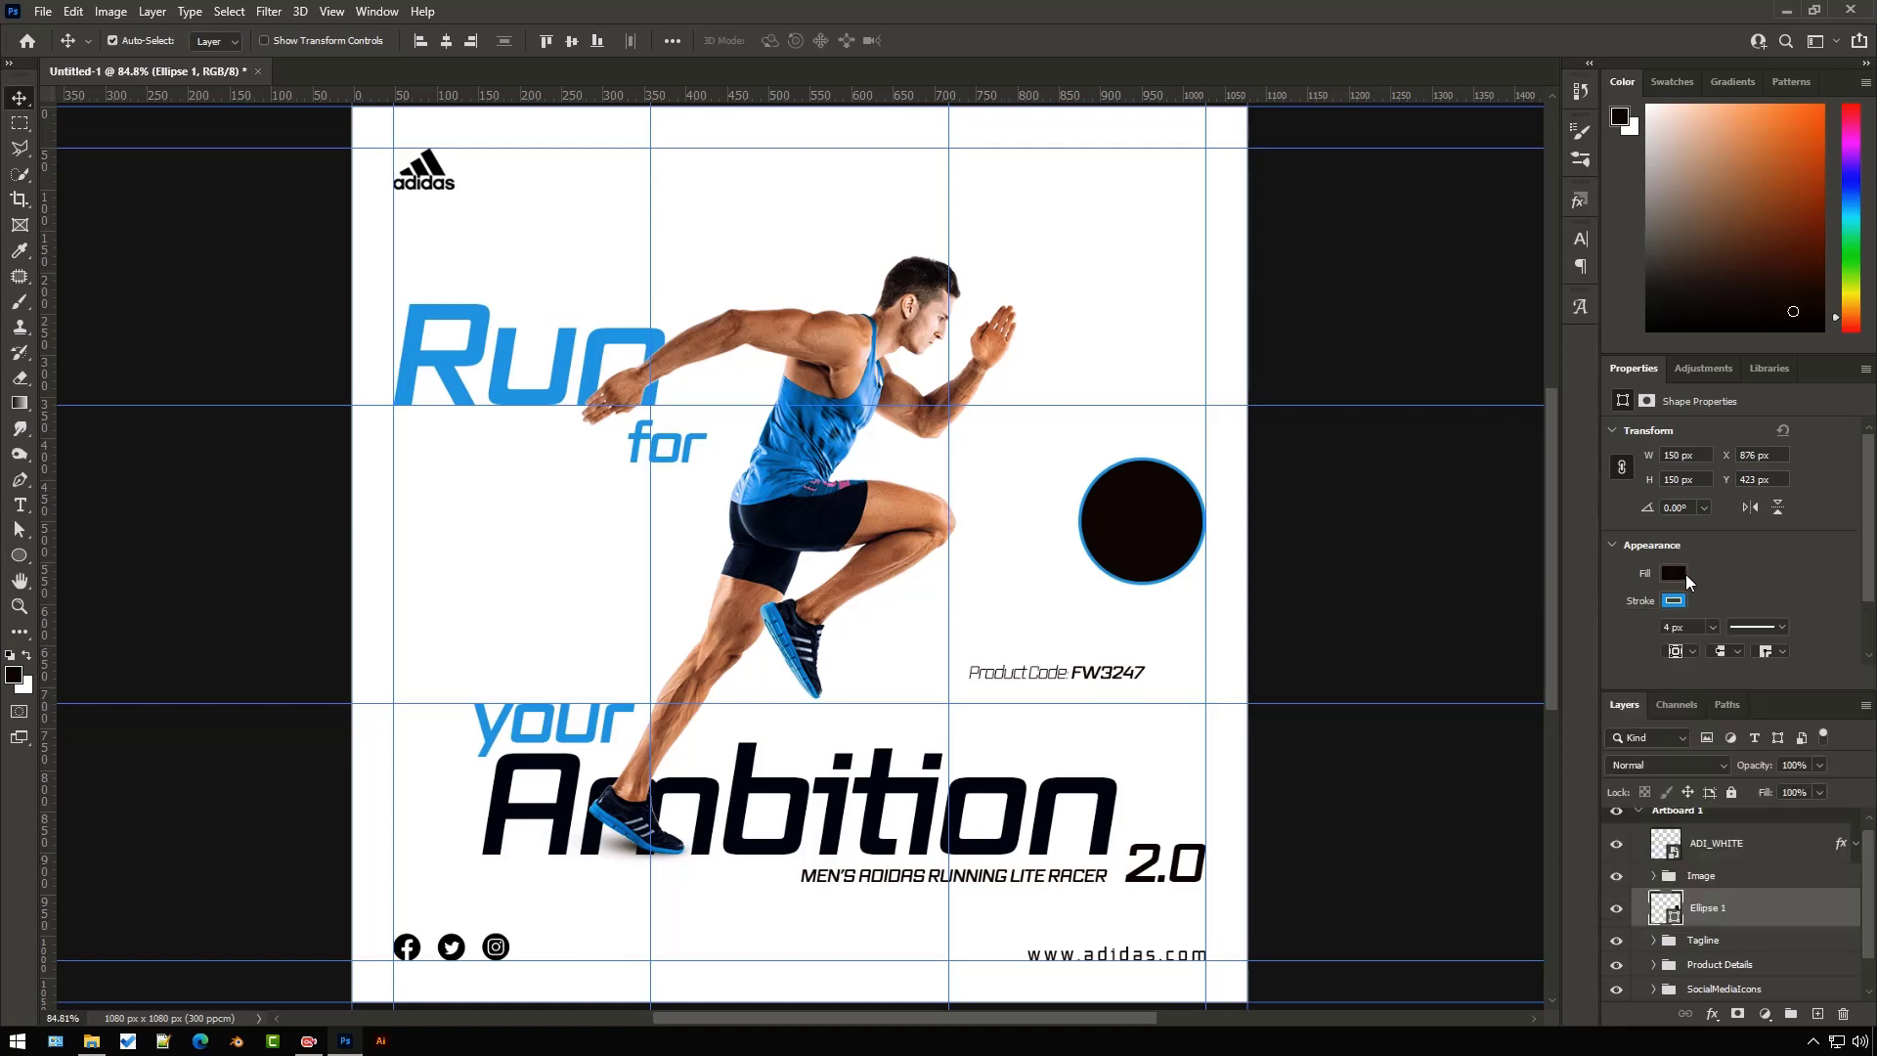
click(1676, 573)
click(1617, 612)
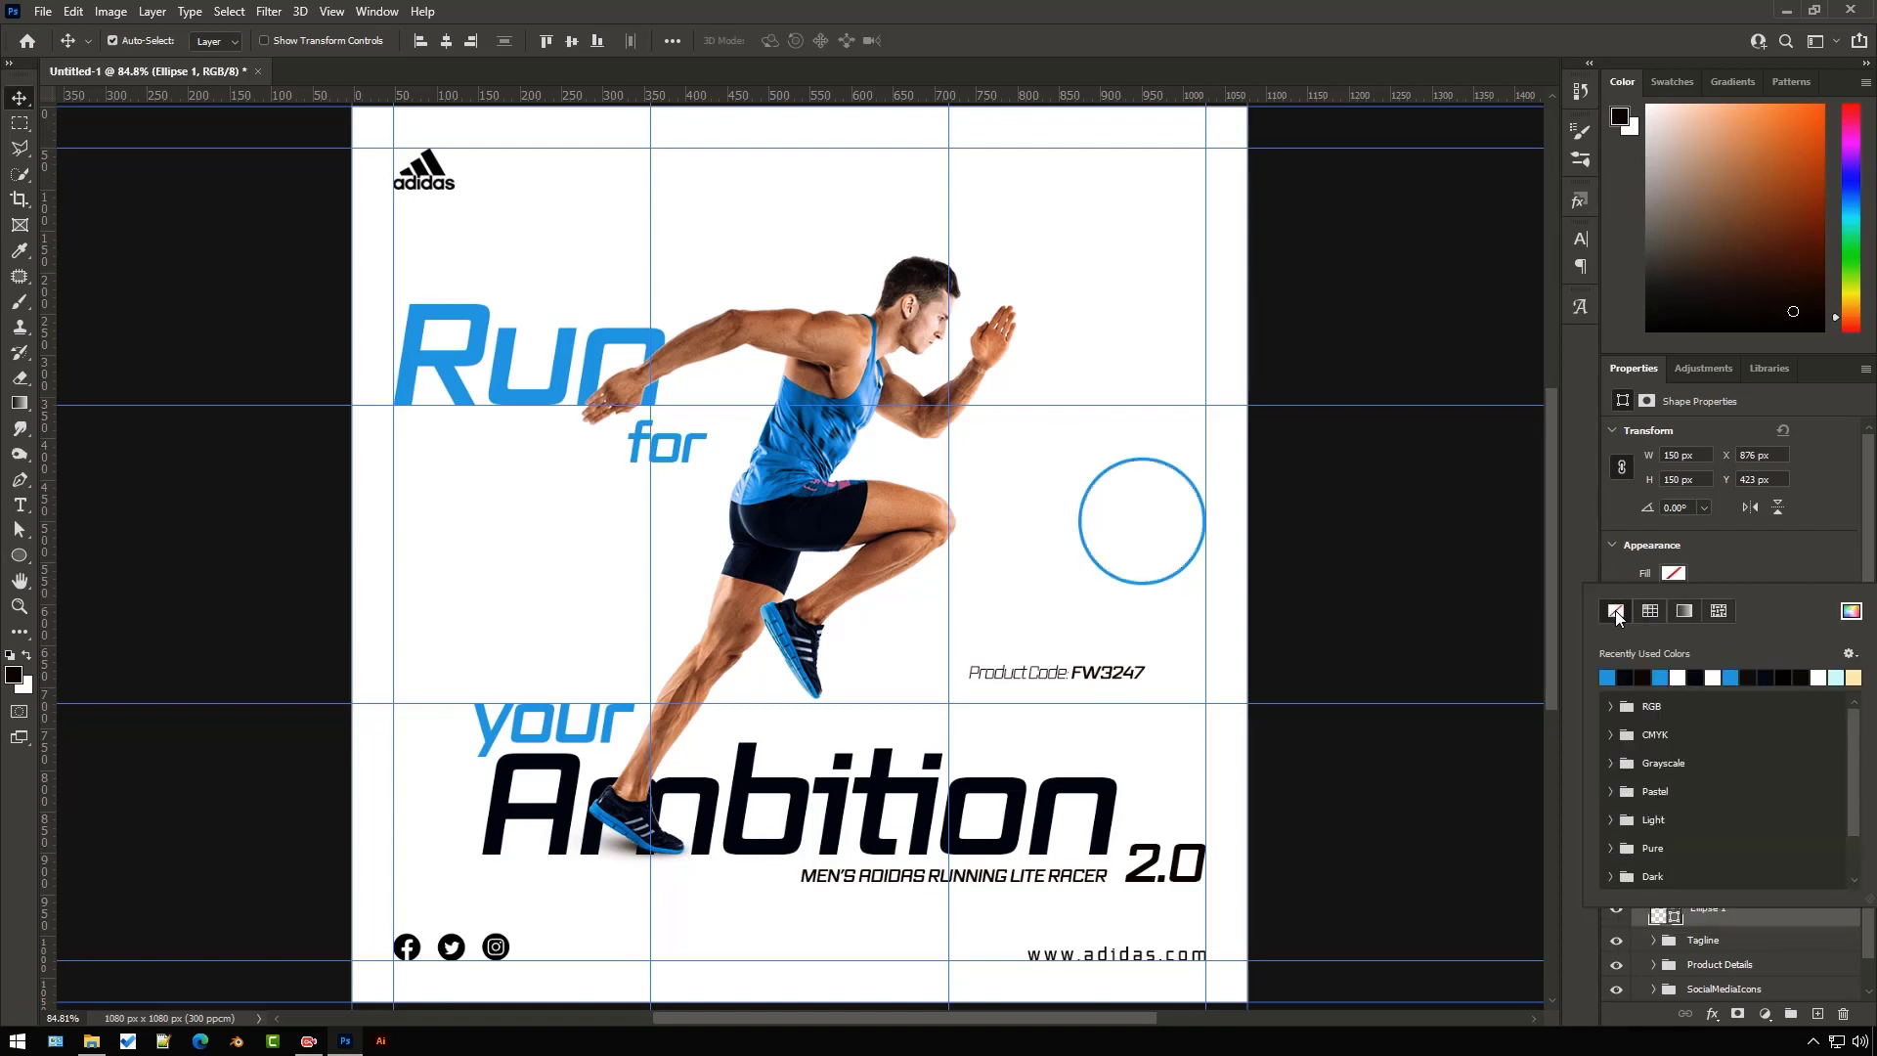
click(1703, 542)
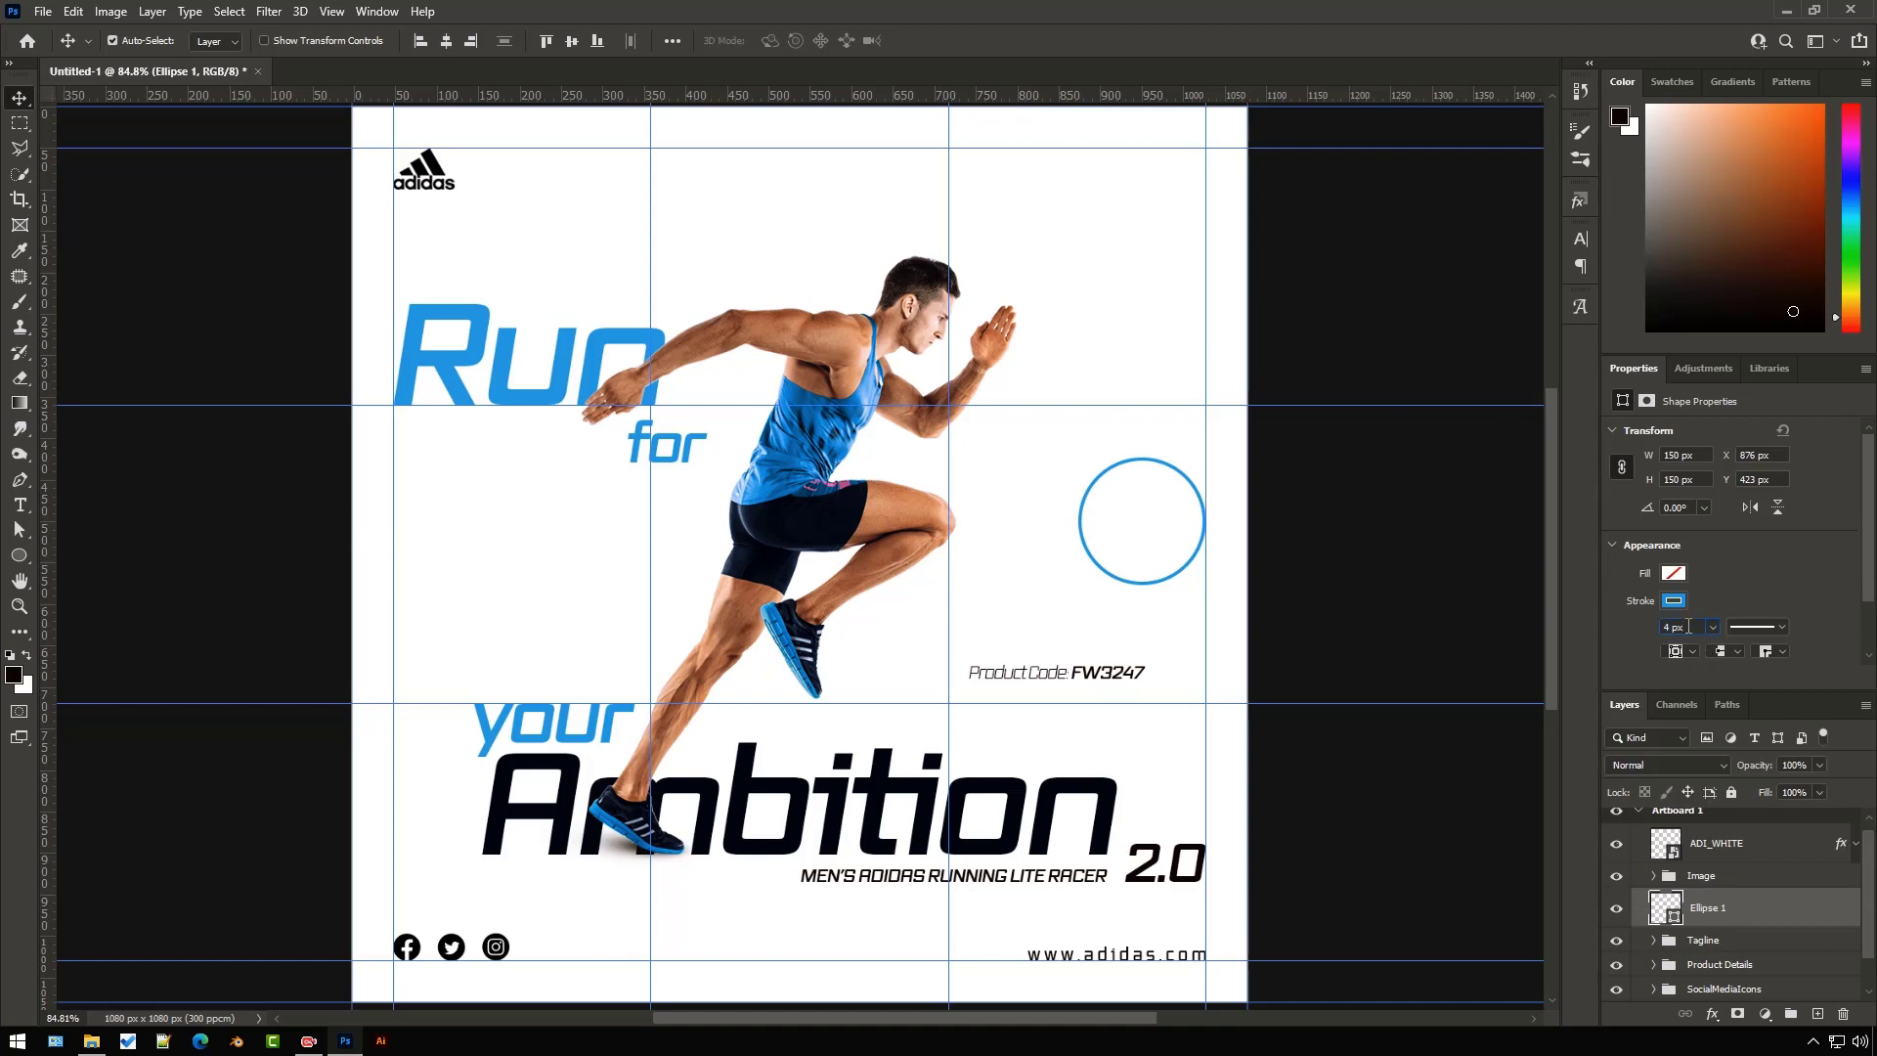
scroll(1688, 627, down, 2)
key(Return)
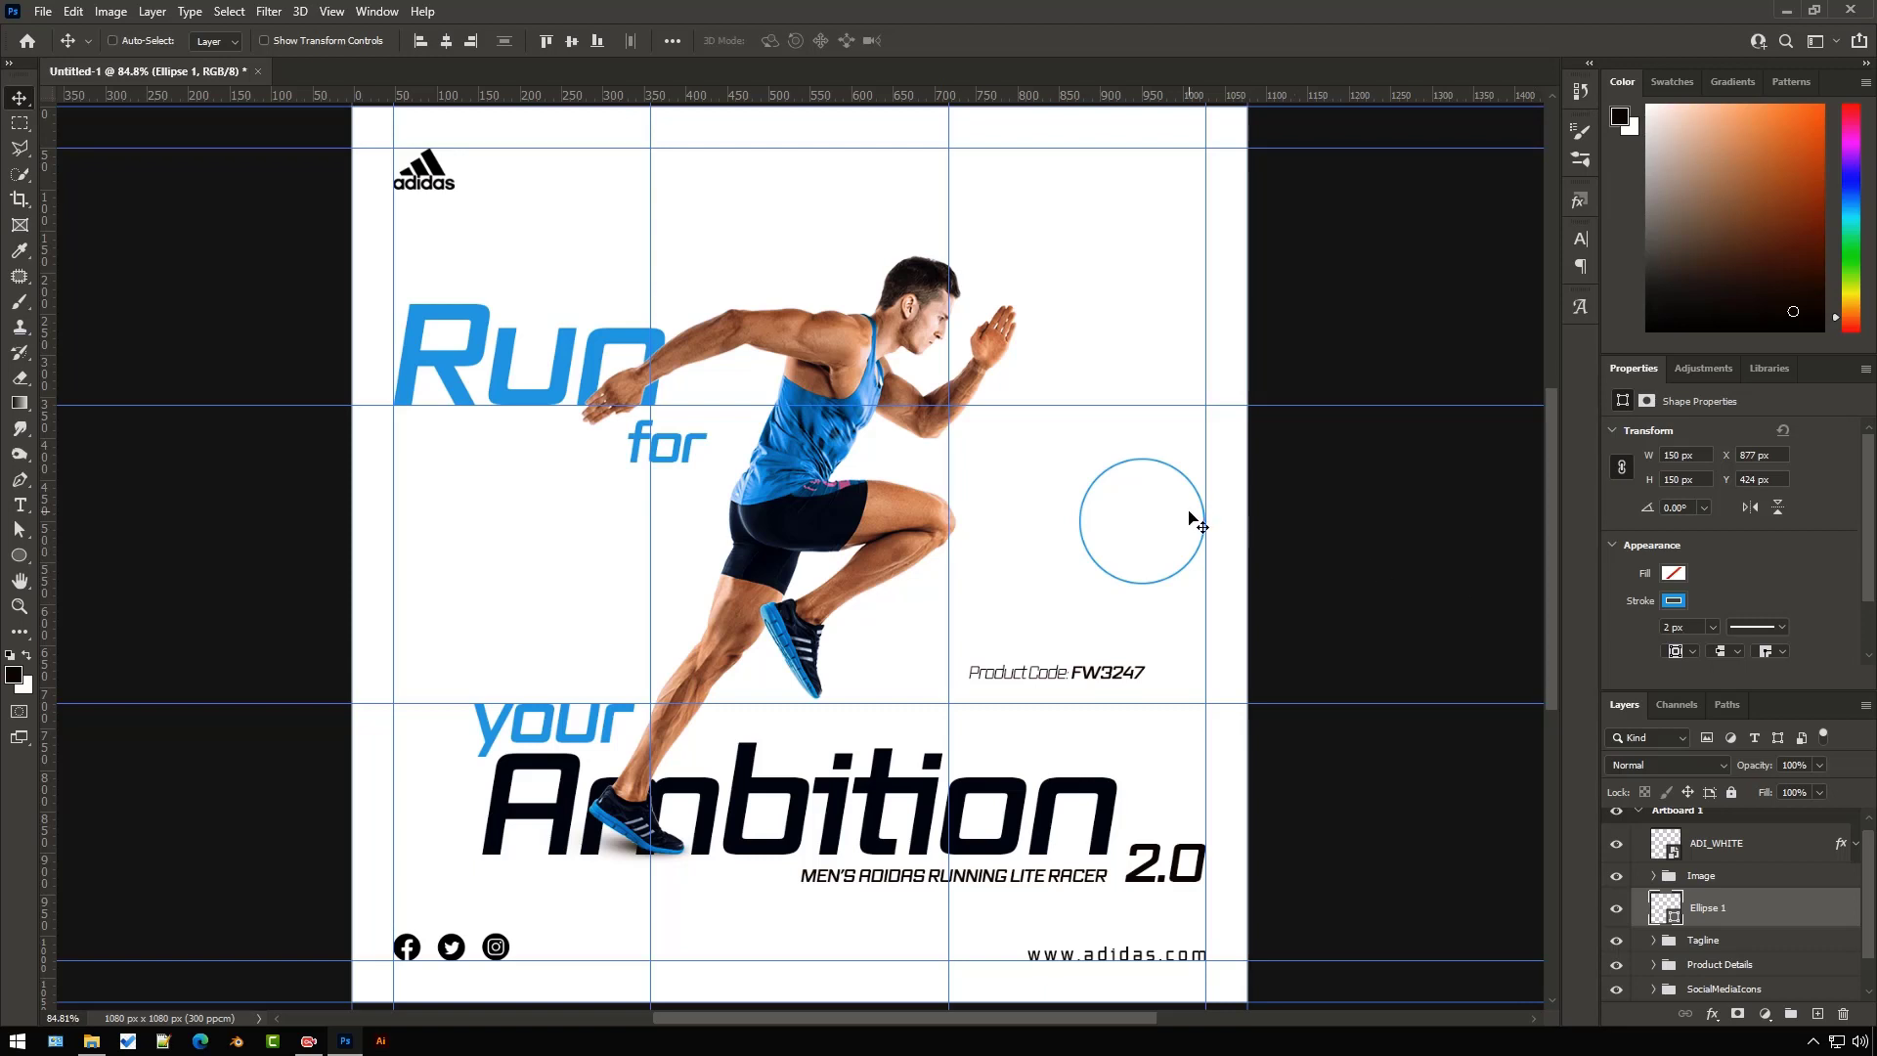
- Move the circle outline up so that it surrounds the runner's head
key(ctrl+t)
drag(1169, 511, 909, 262)
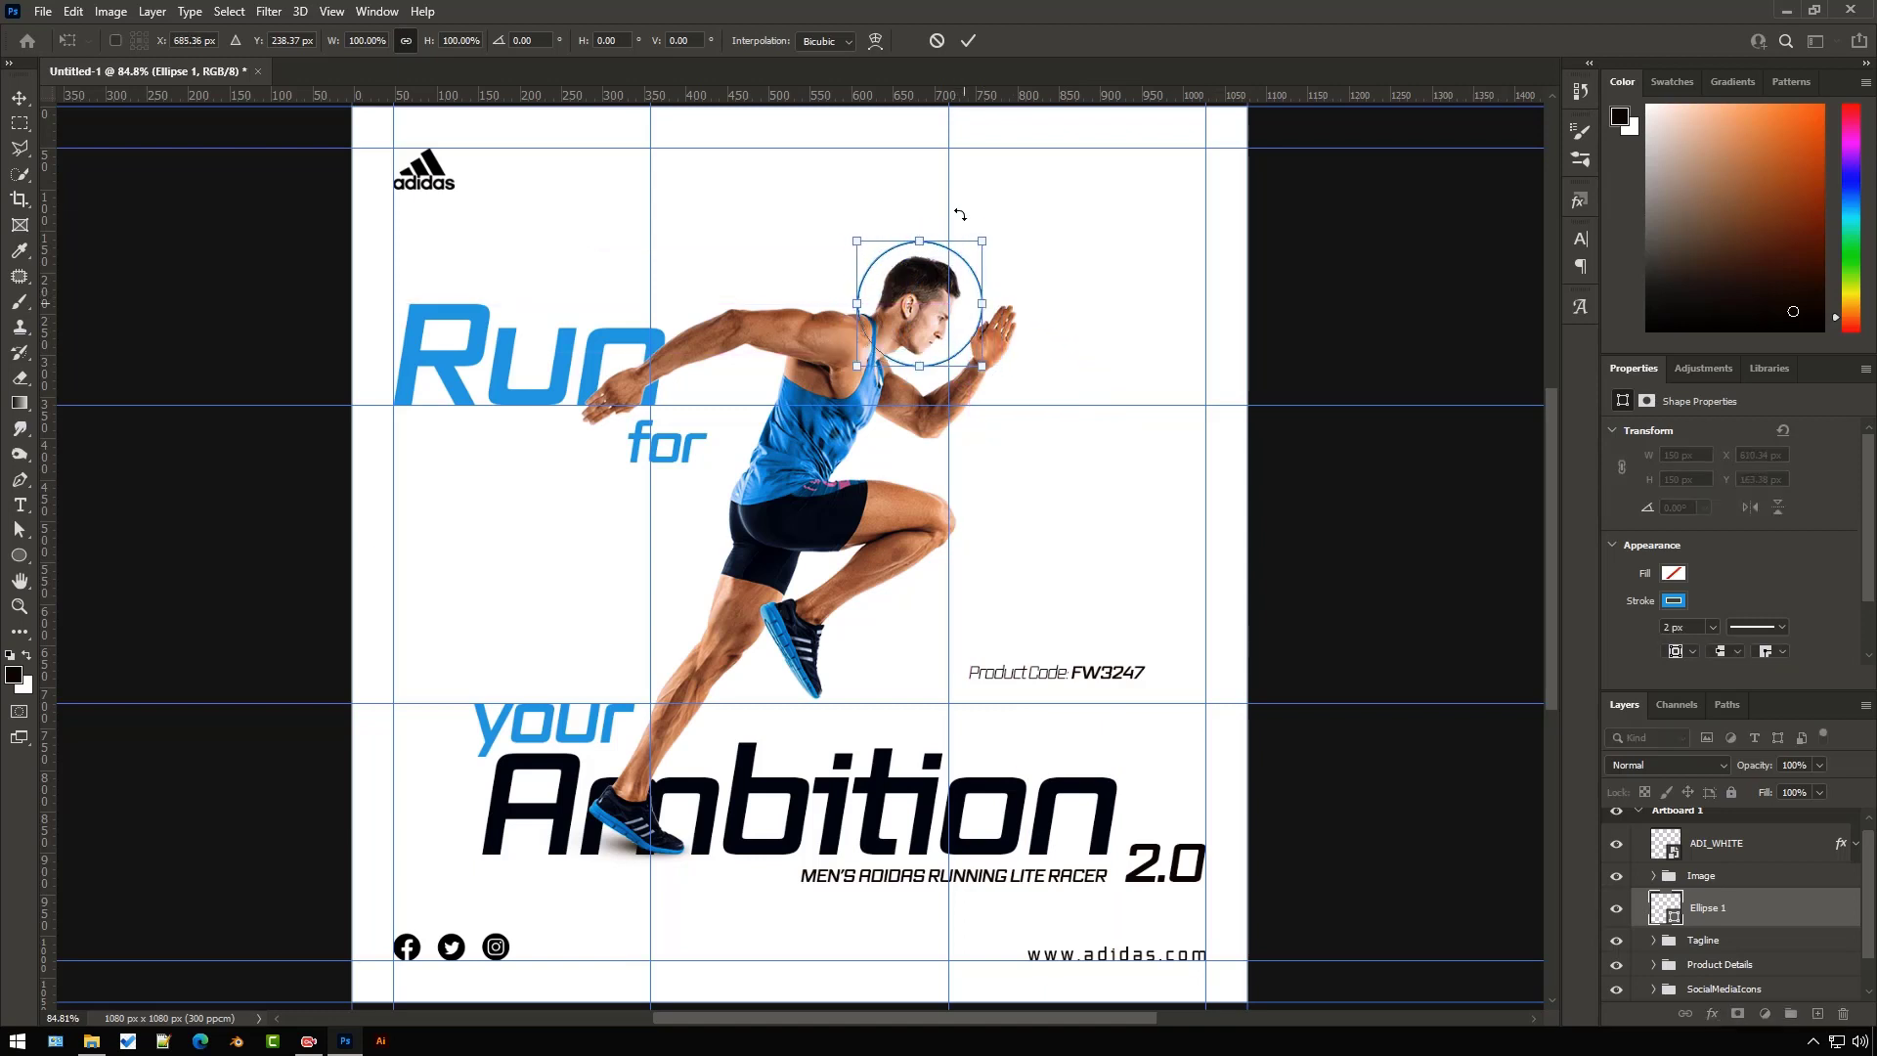
click(969, 41)
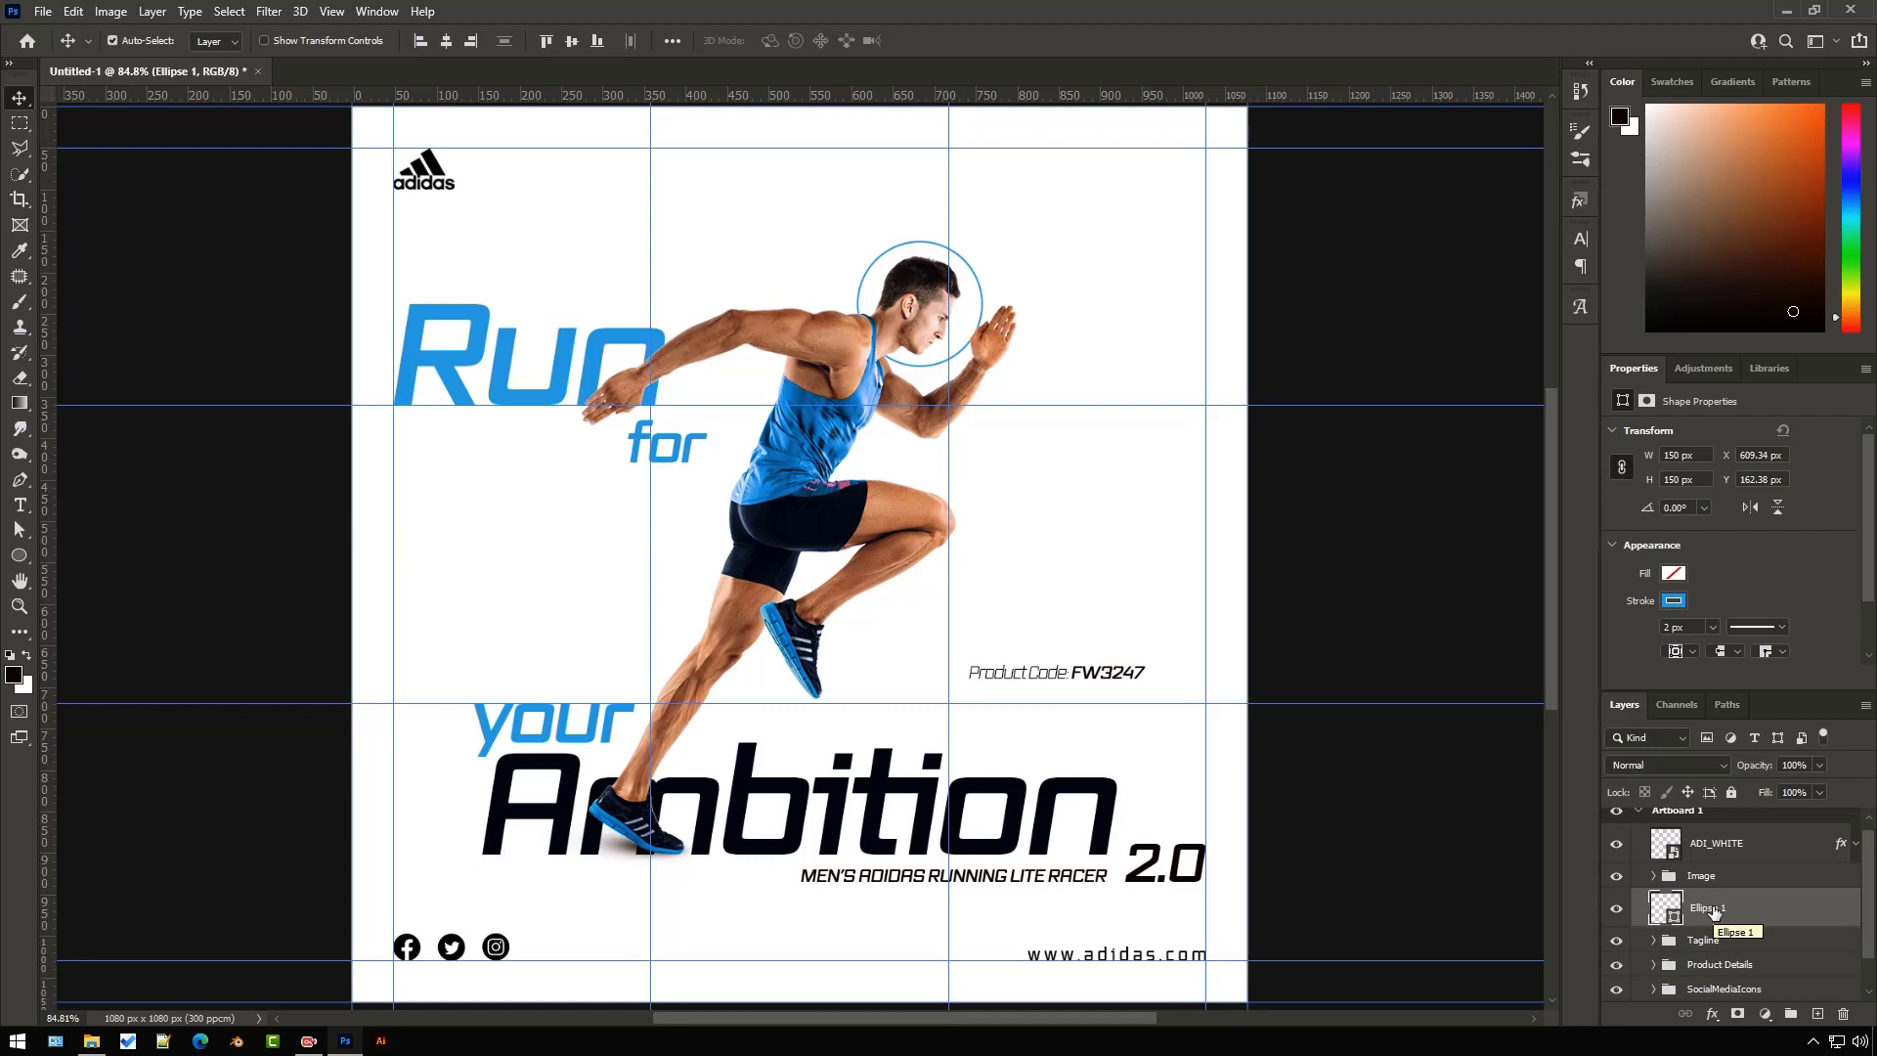
- Duplicate the circle, set the copy to 250 x 250 px and center it on the circle around the runner's head
key(ctrl+j)
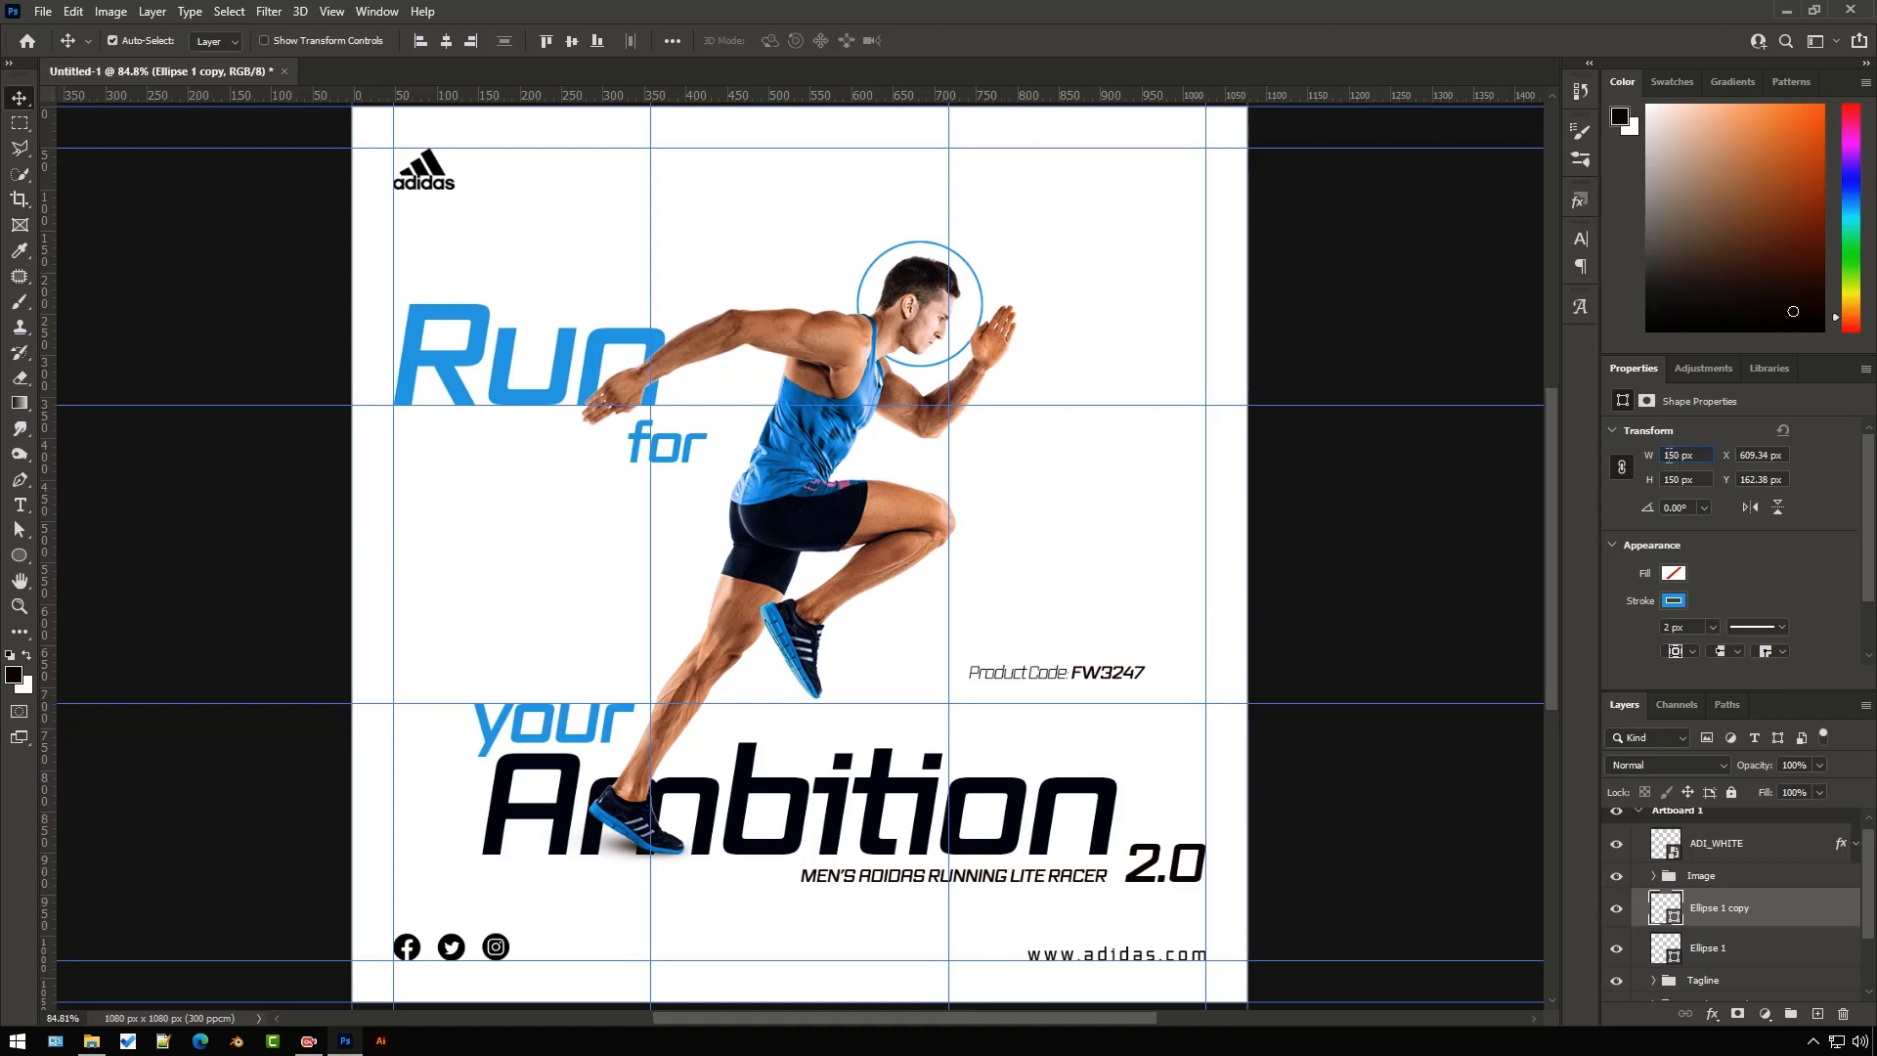
text(250)
key(Return)
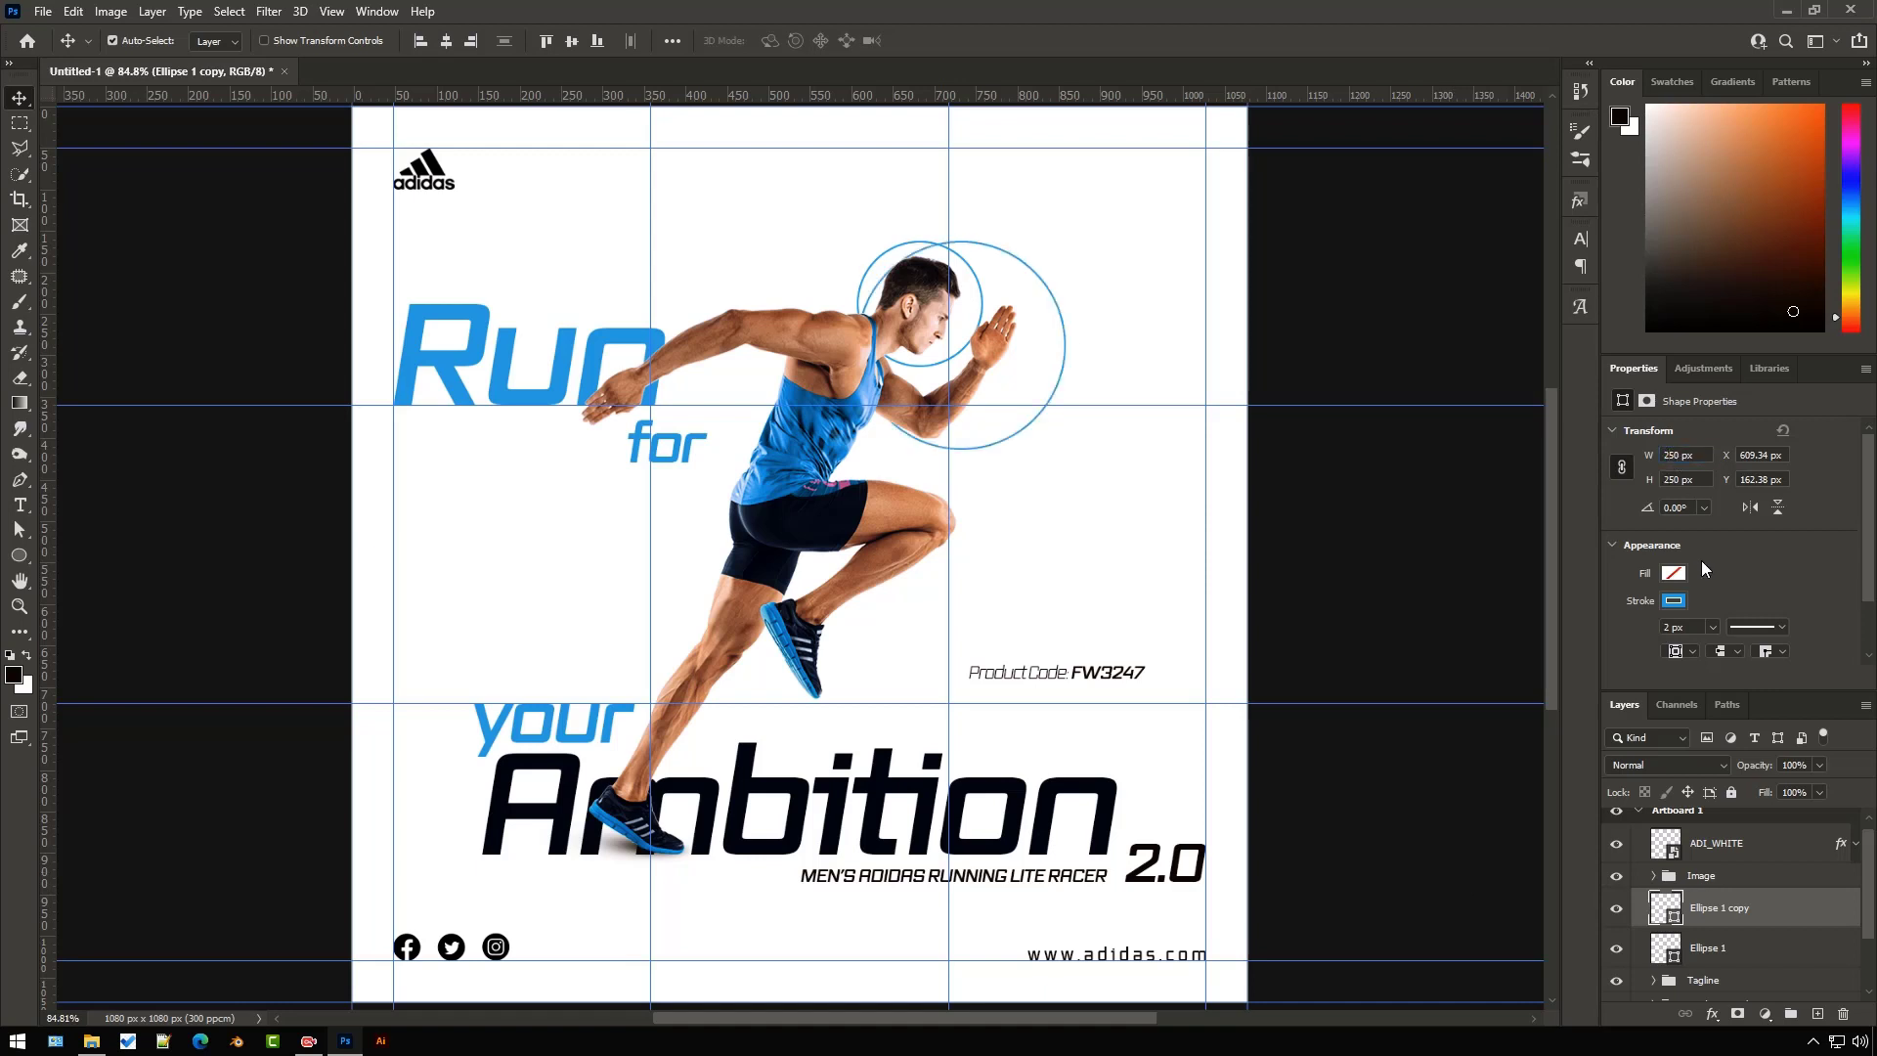
key(ctrl+t)
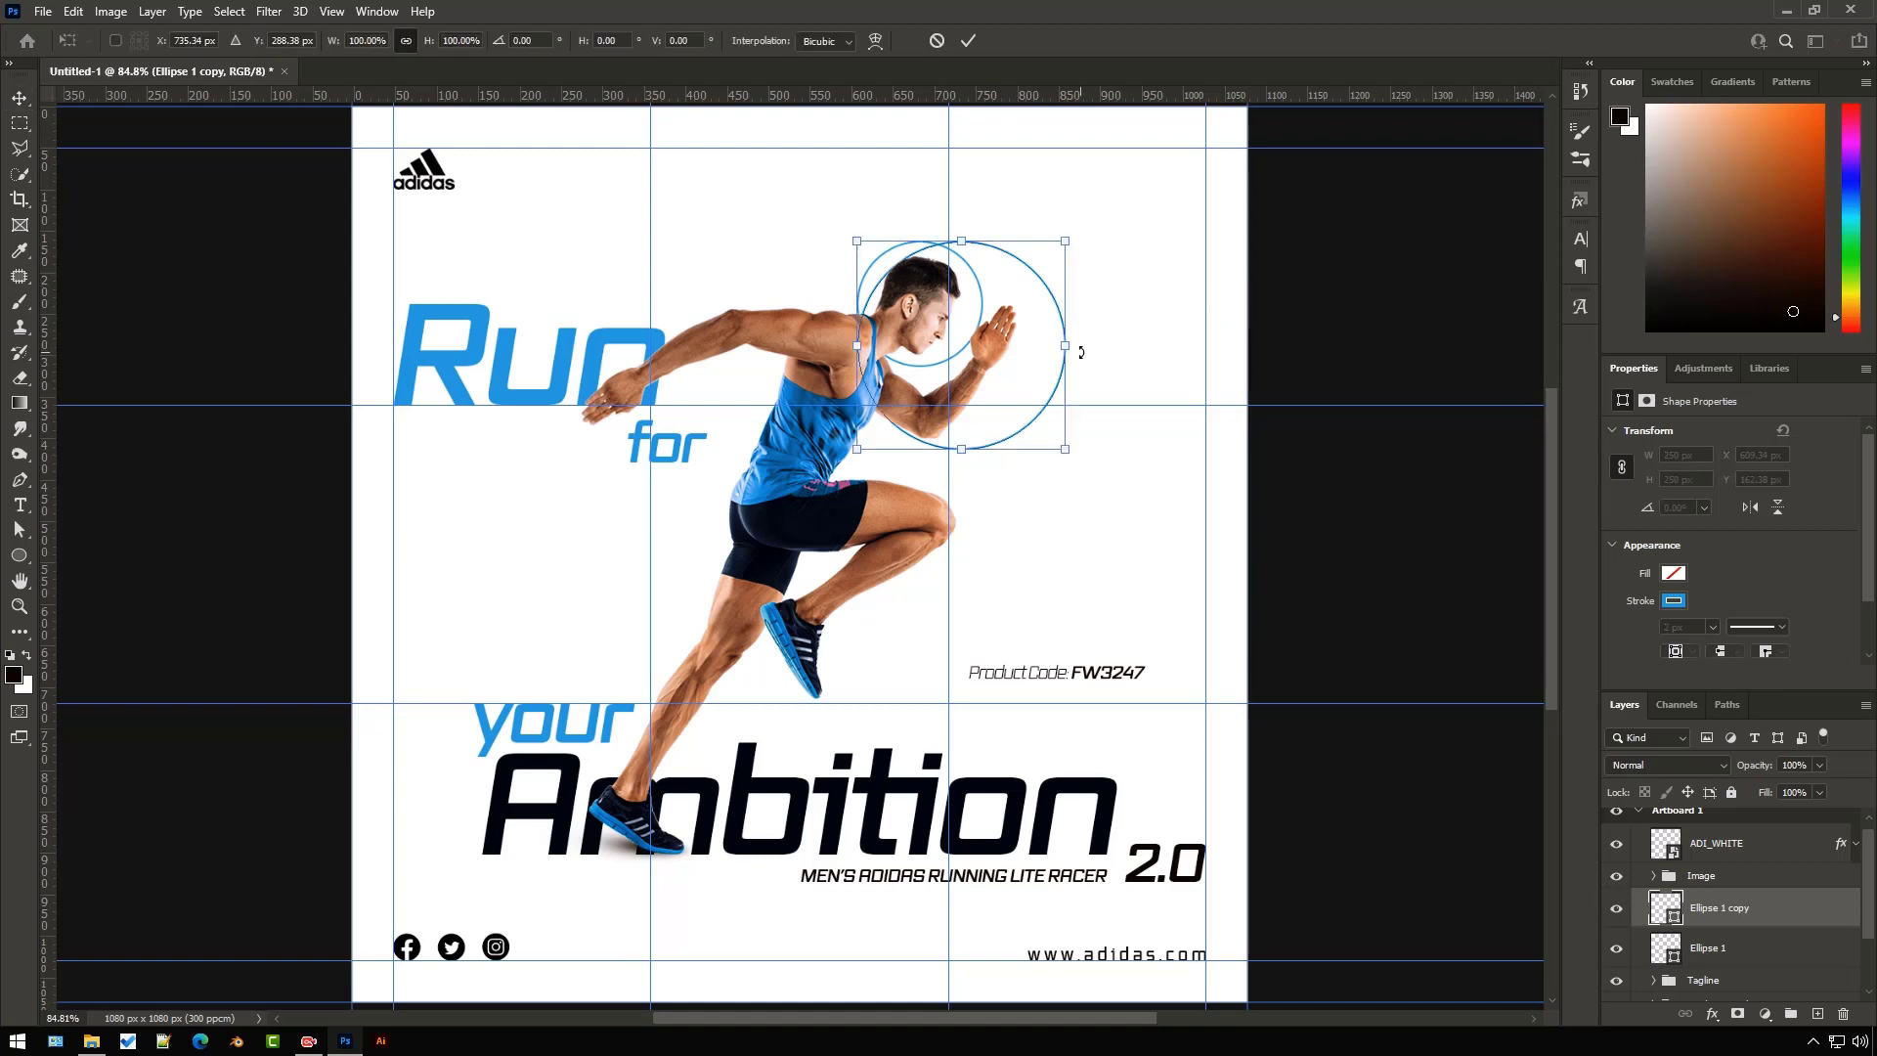
drag(1038, 397, 998, 360)
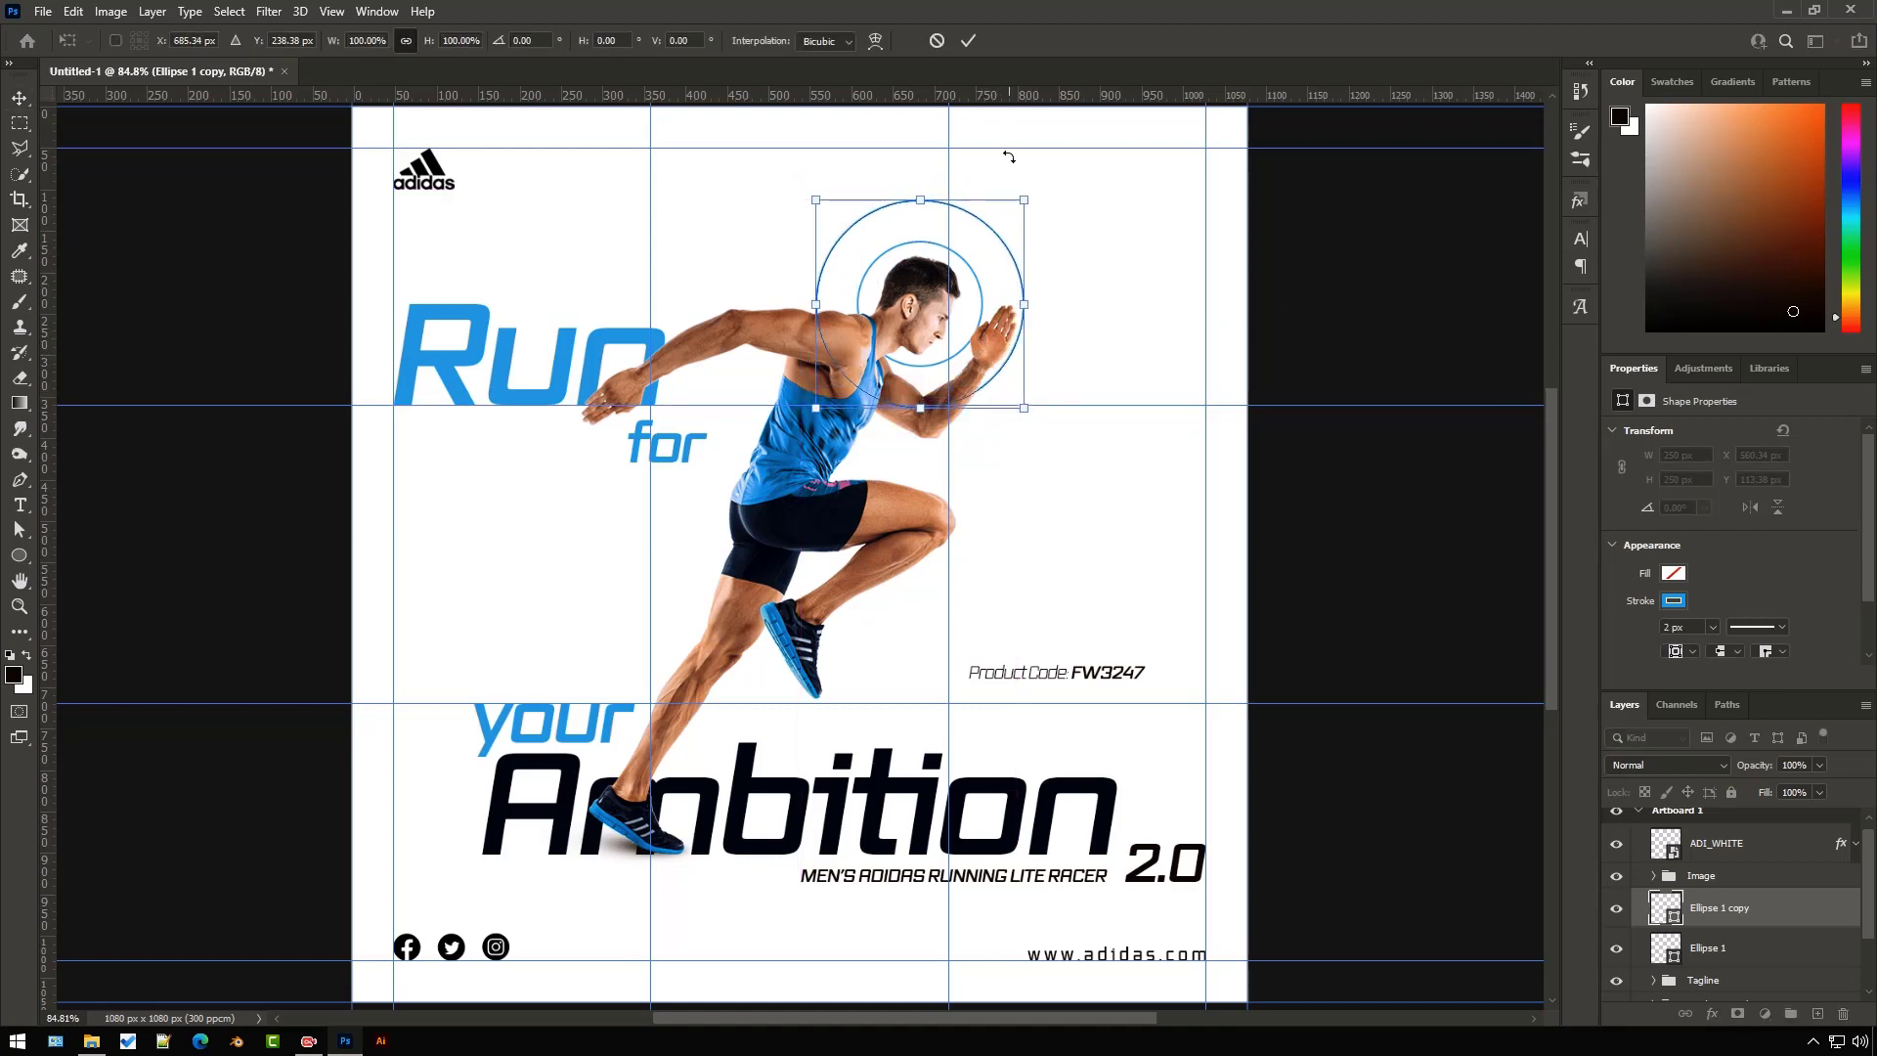
click(966, 41)
- Duplicate the 250 px circle, set the copy to 400 x 400 px and center it on the two smaller circles
key(ctrl+j)
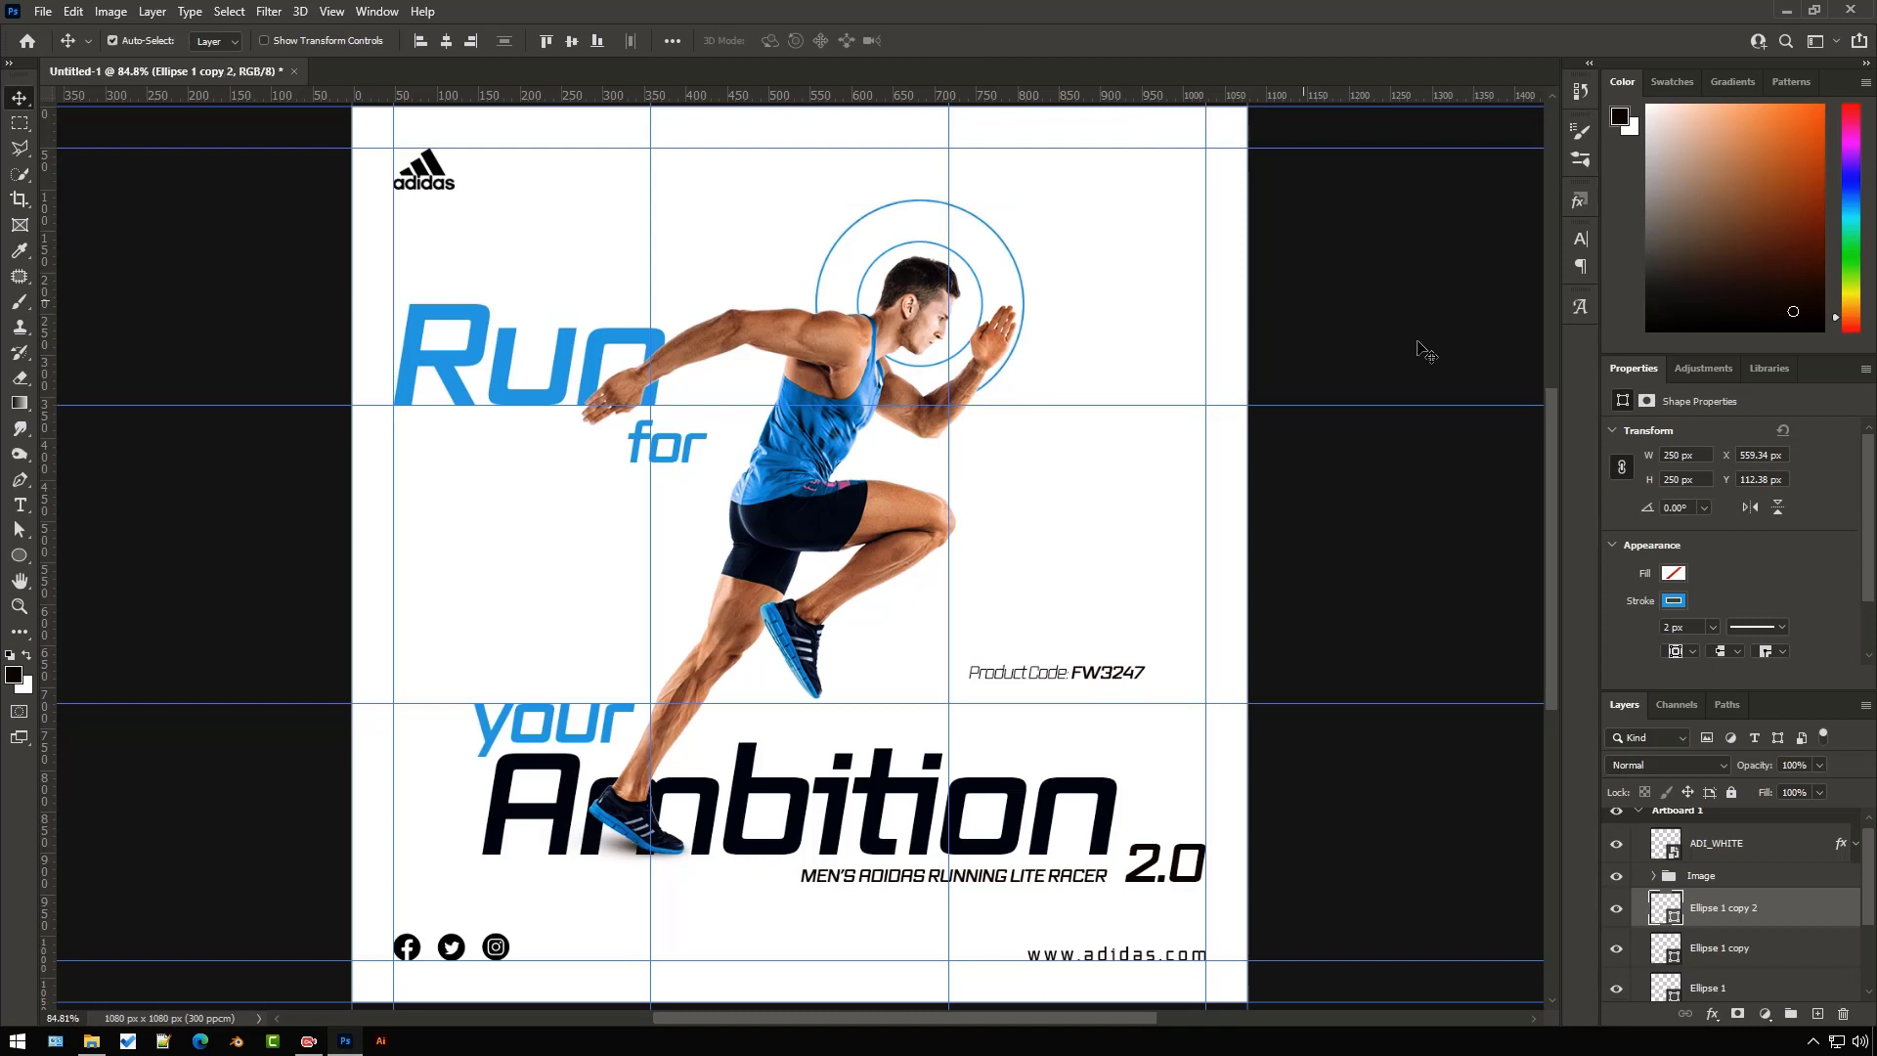
double_click(1670, 456)
text(5000)
key(Return)
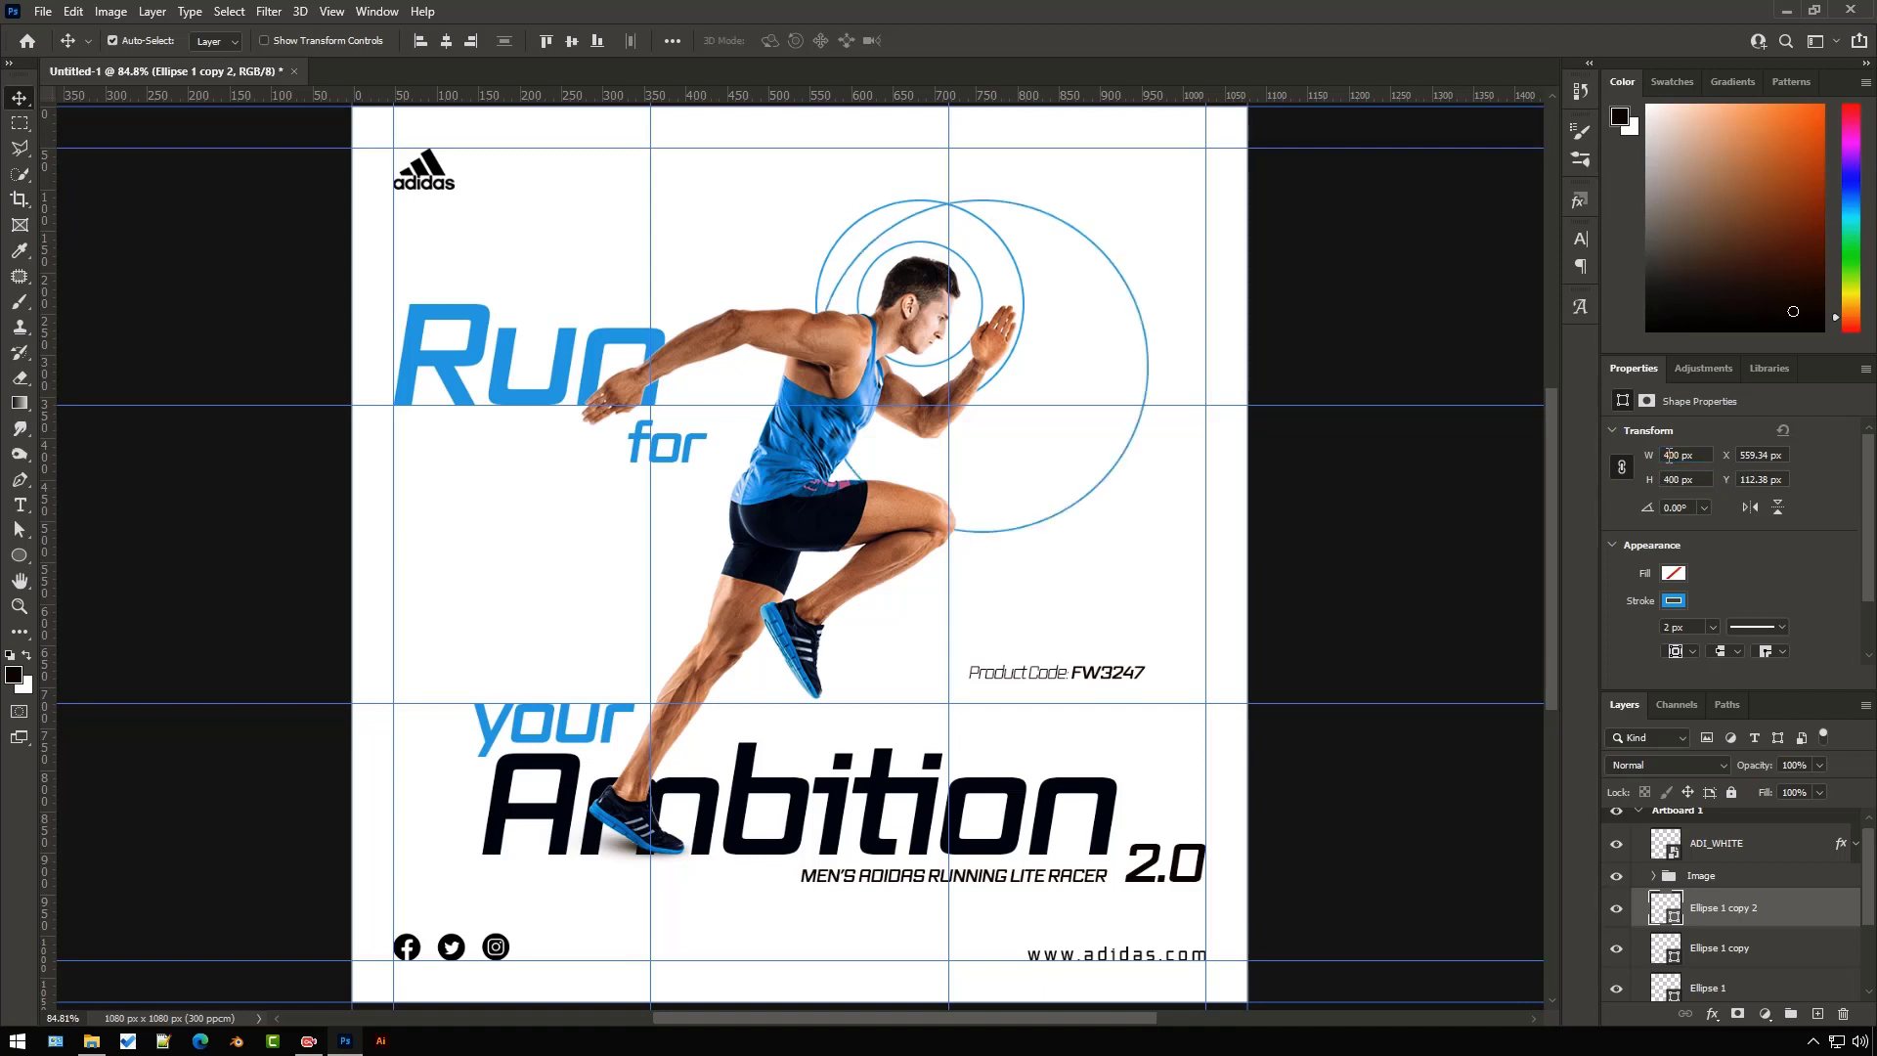
key(ctrl+t)
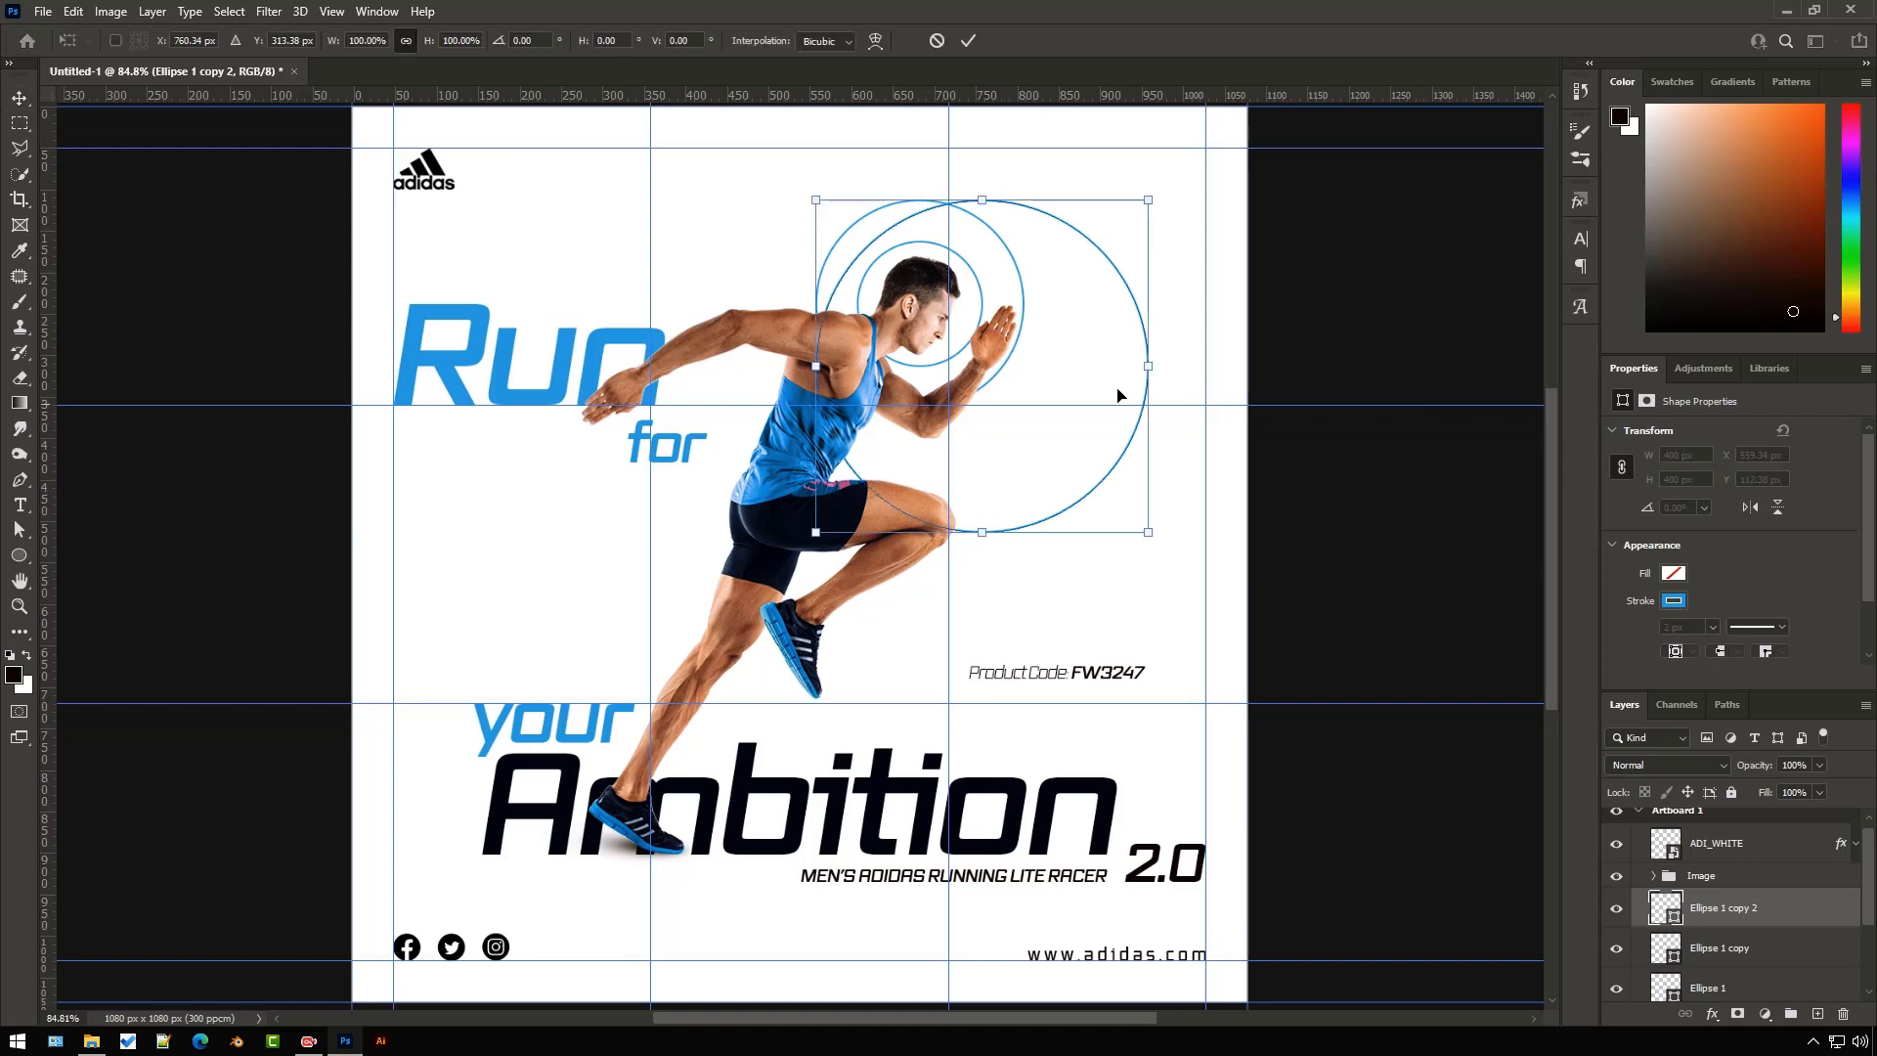
drag(1083, 376, 1022, 314)
click(968, 40)
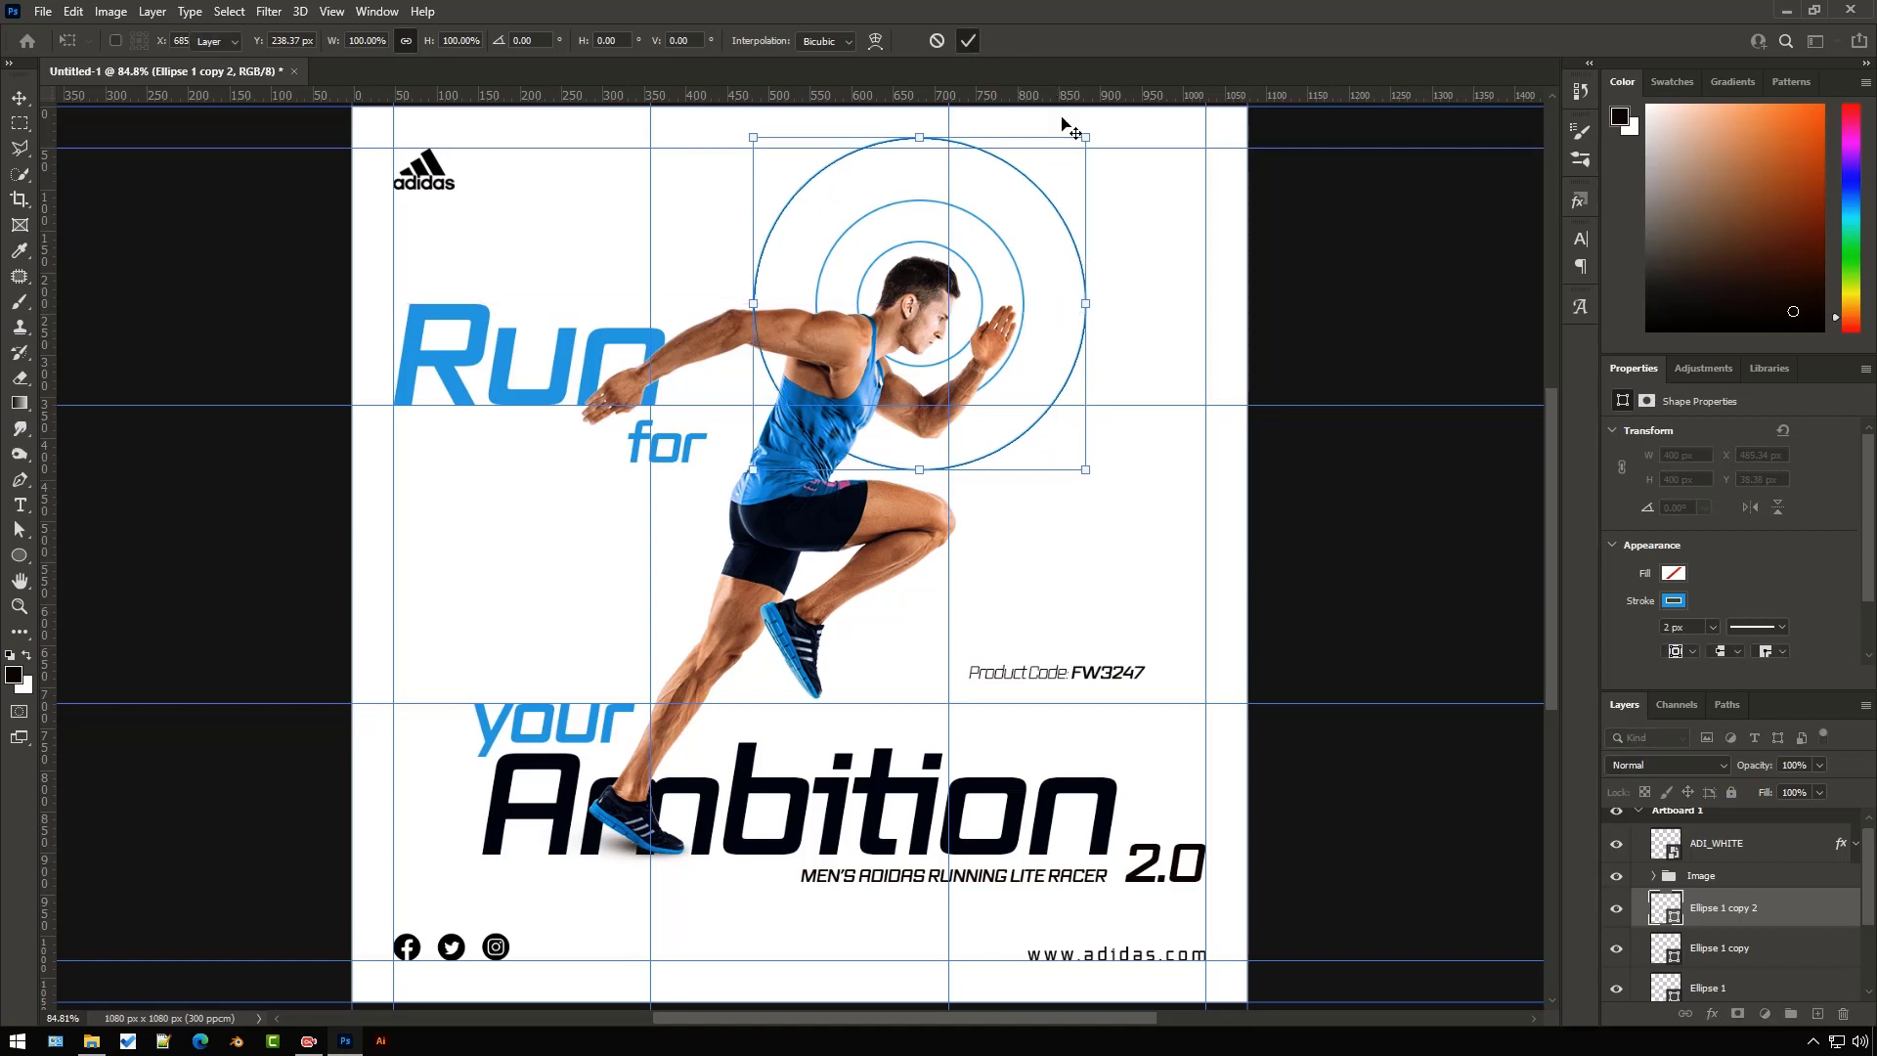
- Group the three circle layers and name the group "Concentric Circles"
scroll(1768, 973, down, 1)
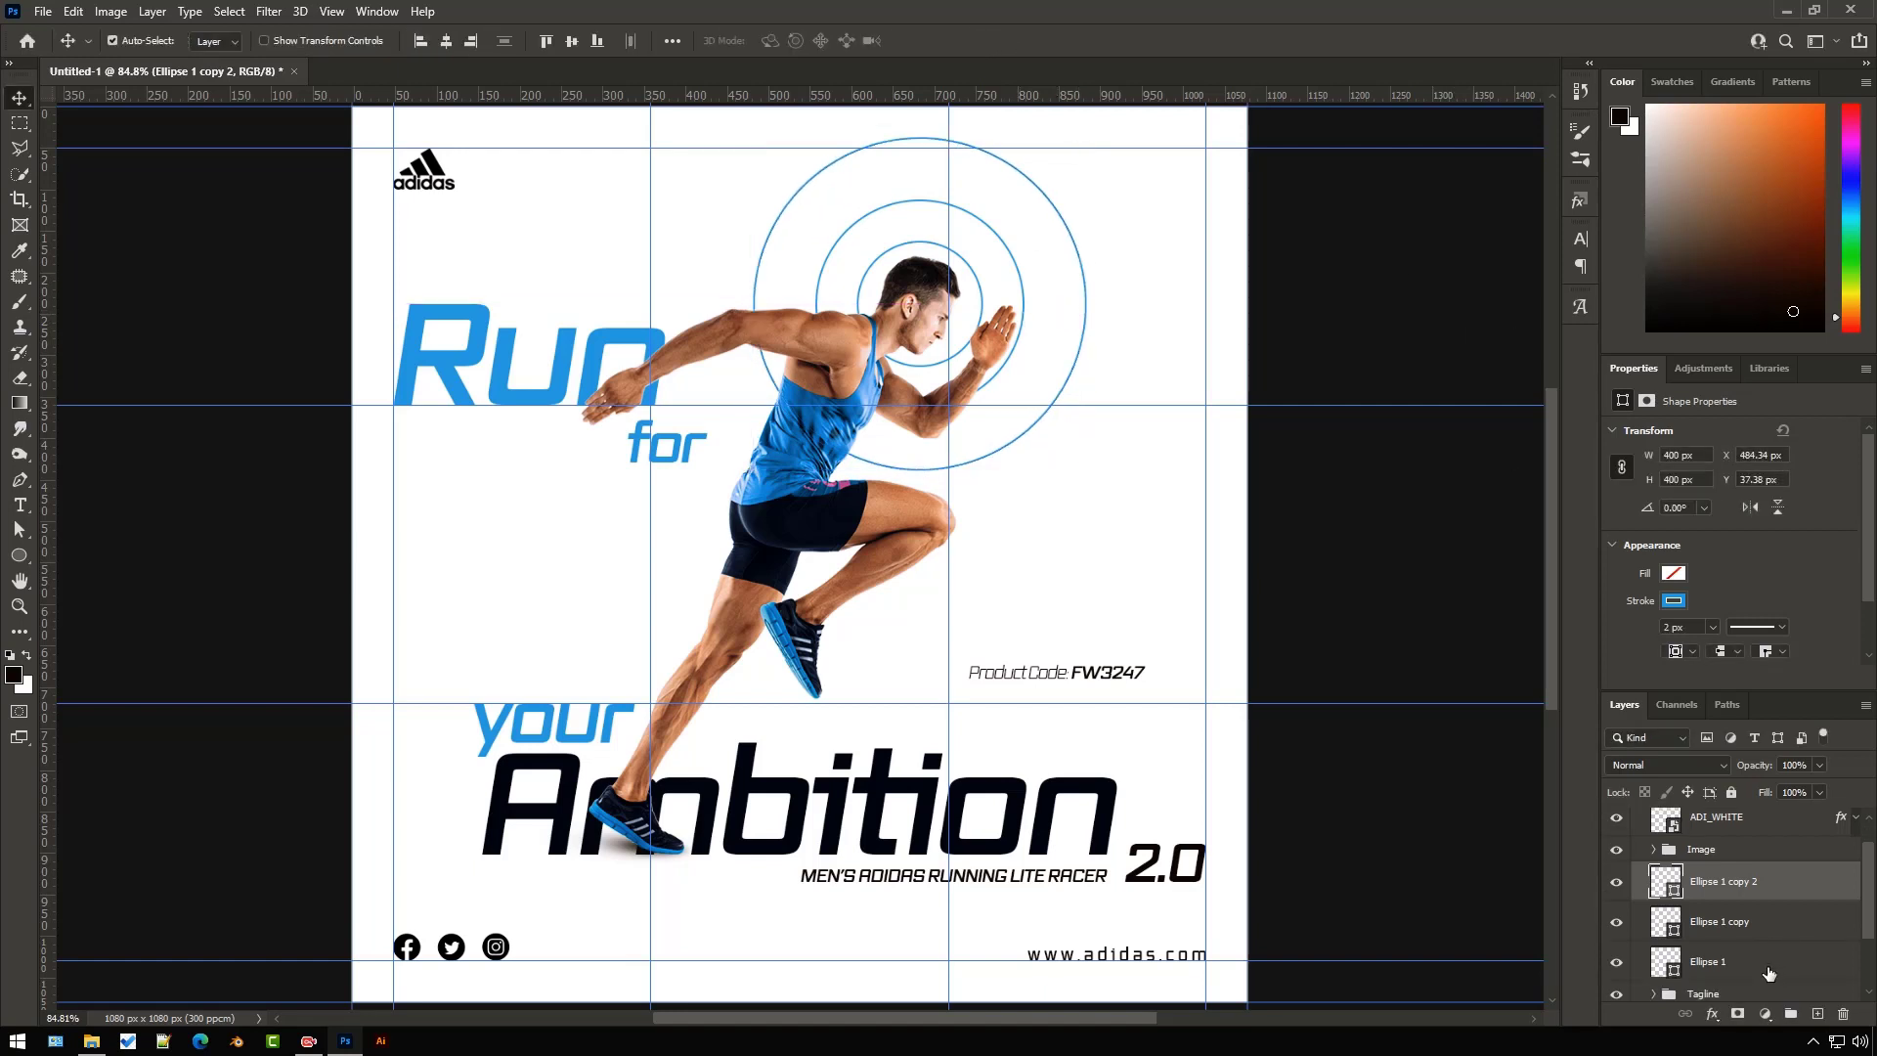
shift+click(1768, 972)
key(ctrl+g)
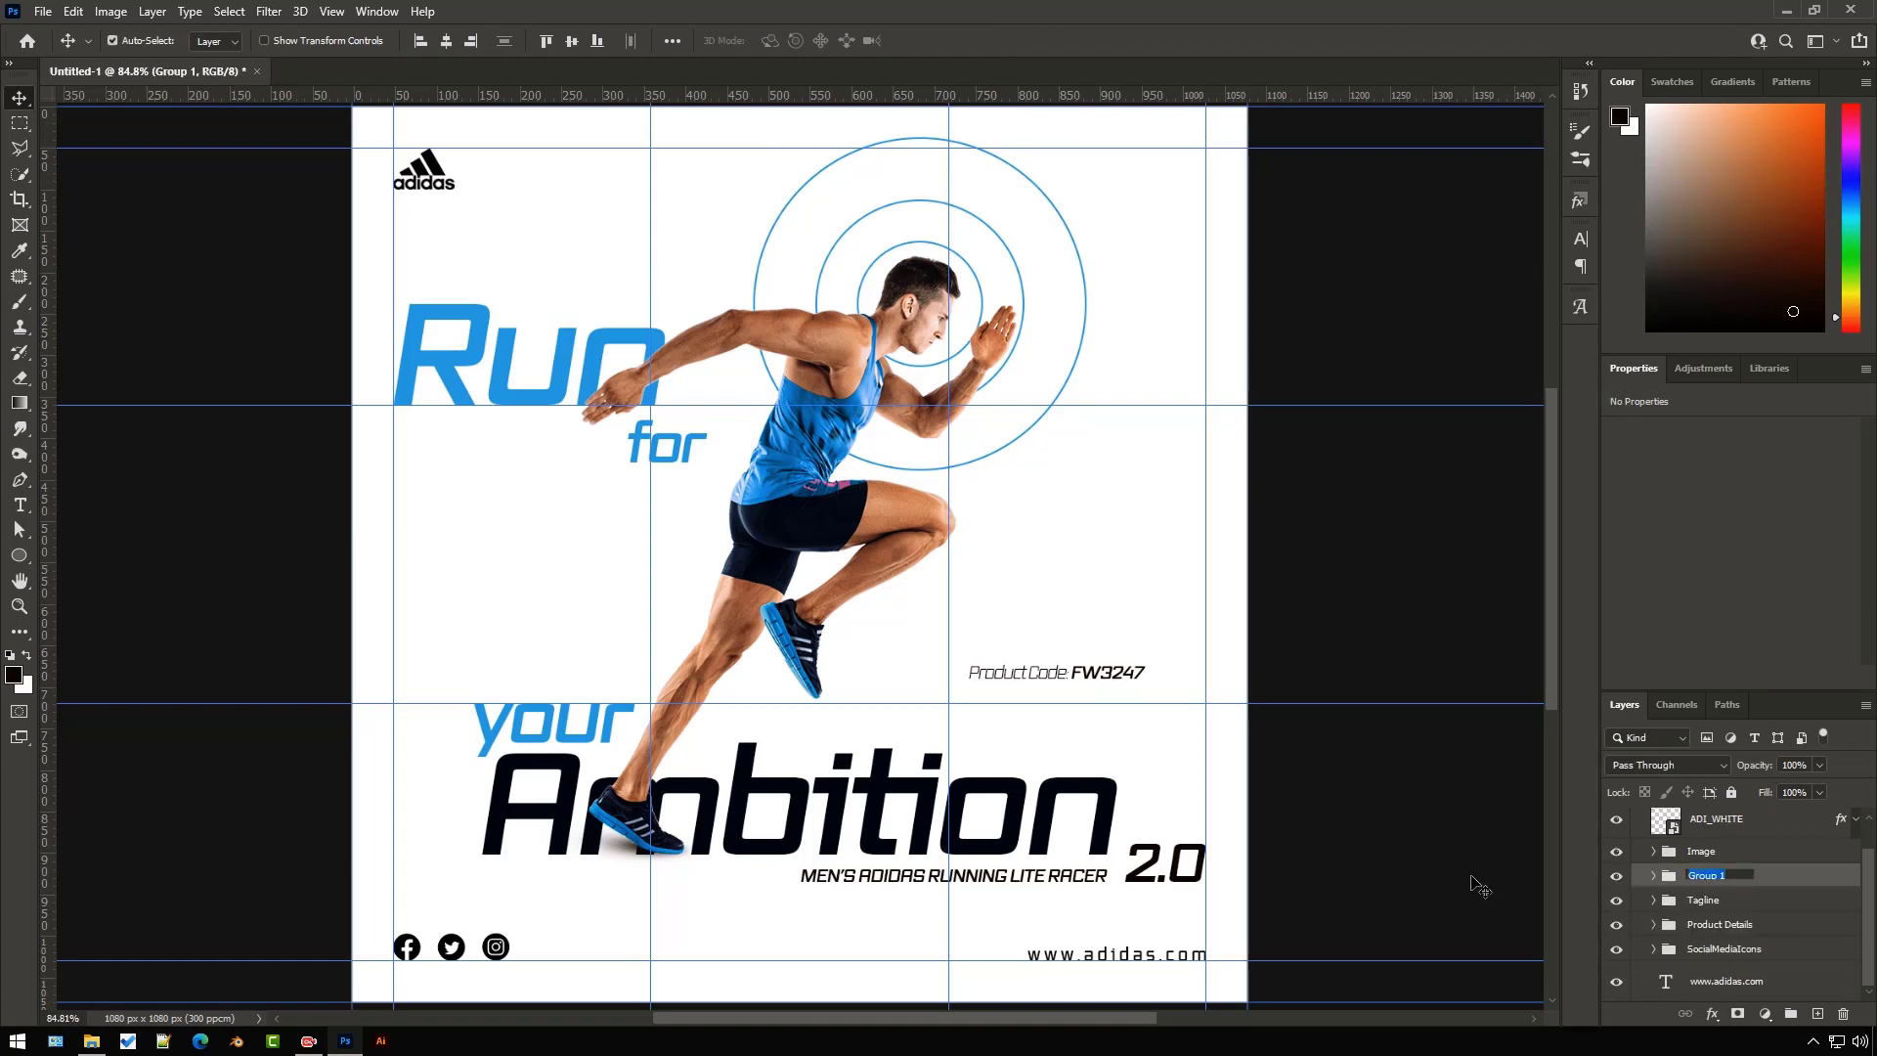
text(Concentric Clircles)
key(Return)
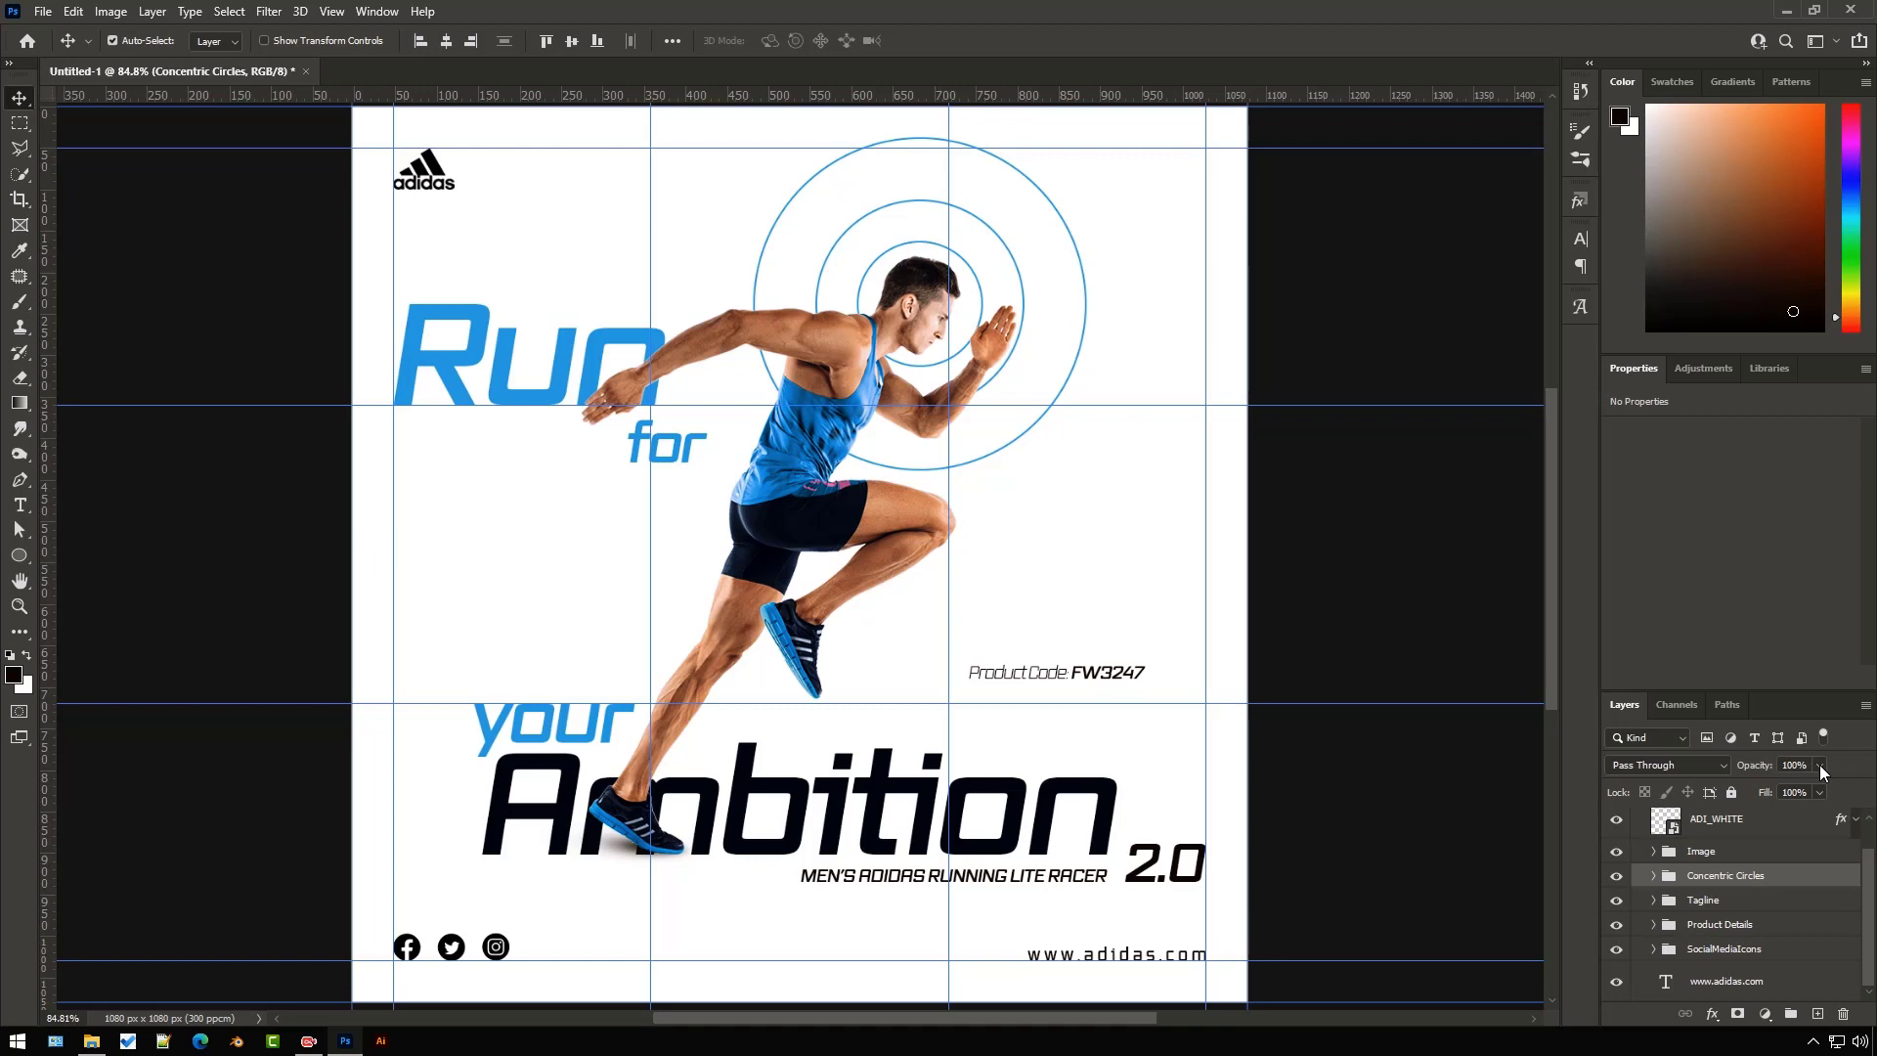
- Set the opacity of the Concentric Circles group to 30%
key(3)
click(1433, 620)
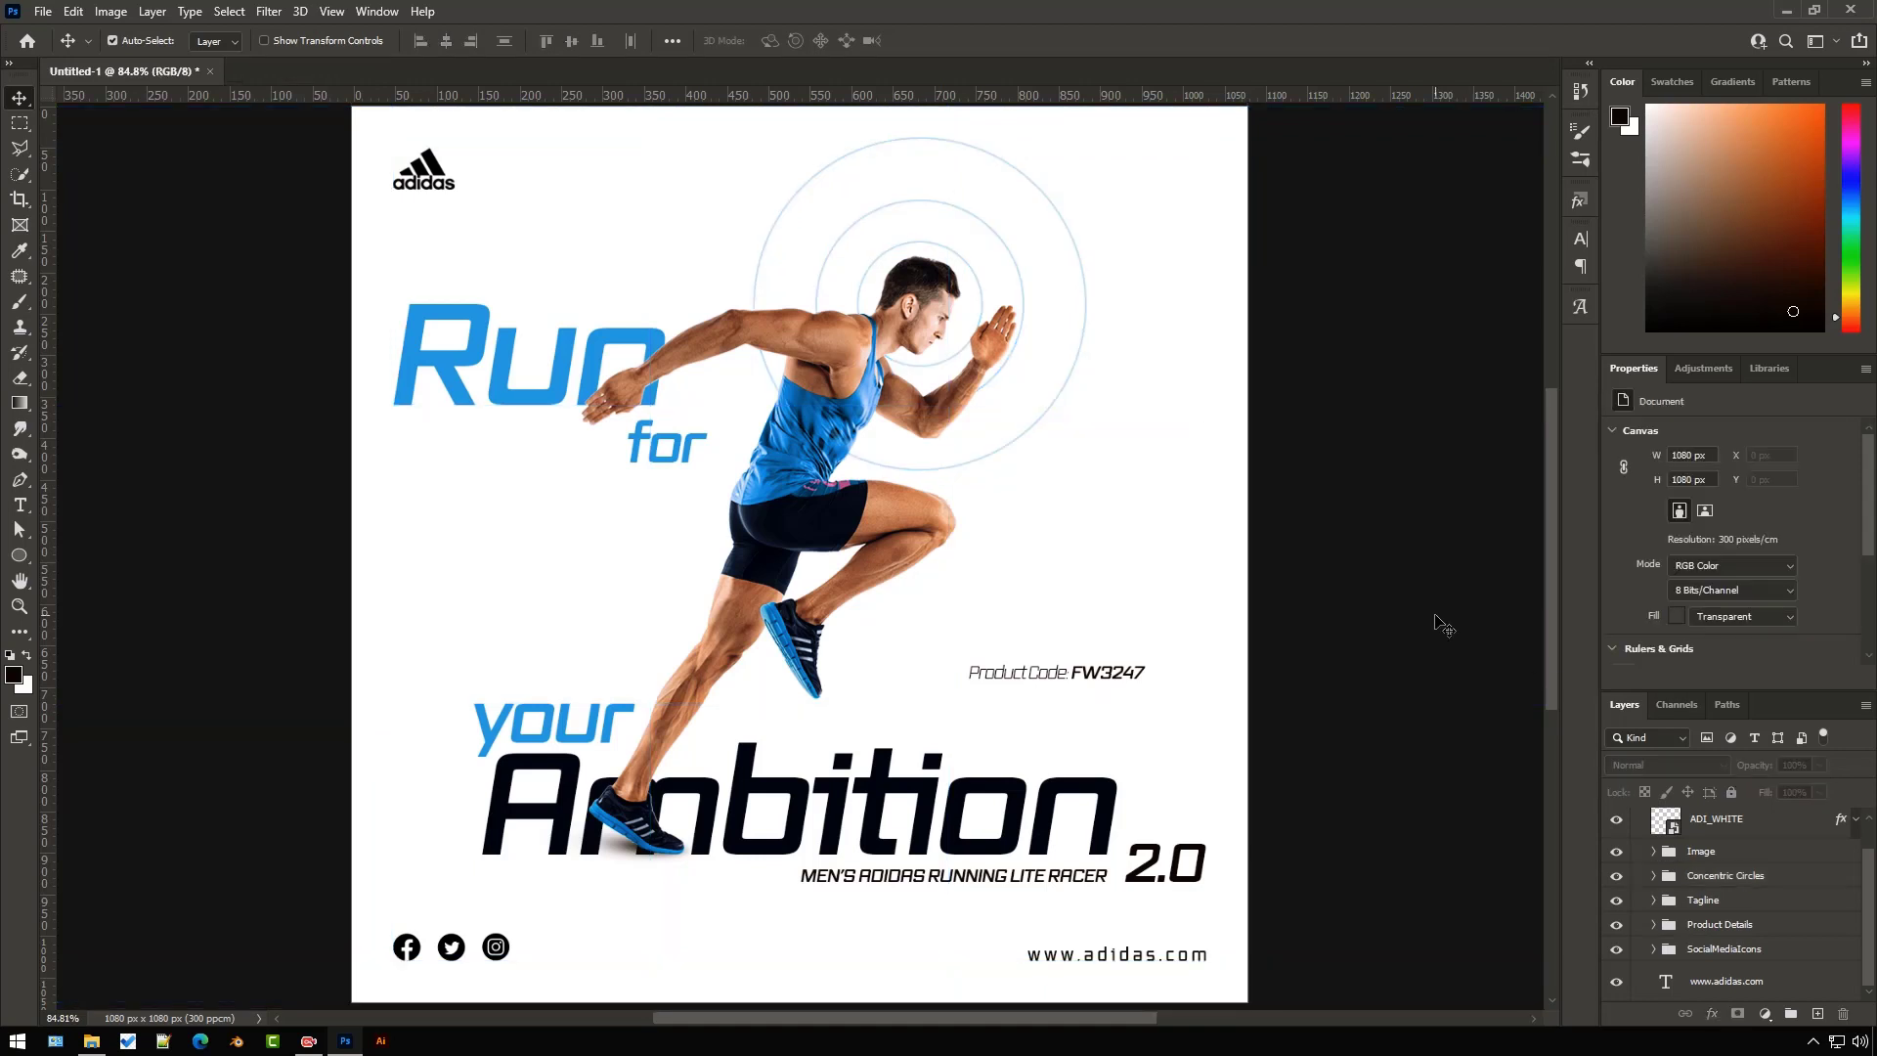
scroll(1406, 687, down, 1)
scroll(1406, 687, up, 1)
key(ctrl+z)
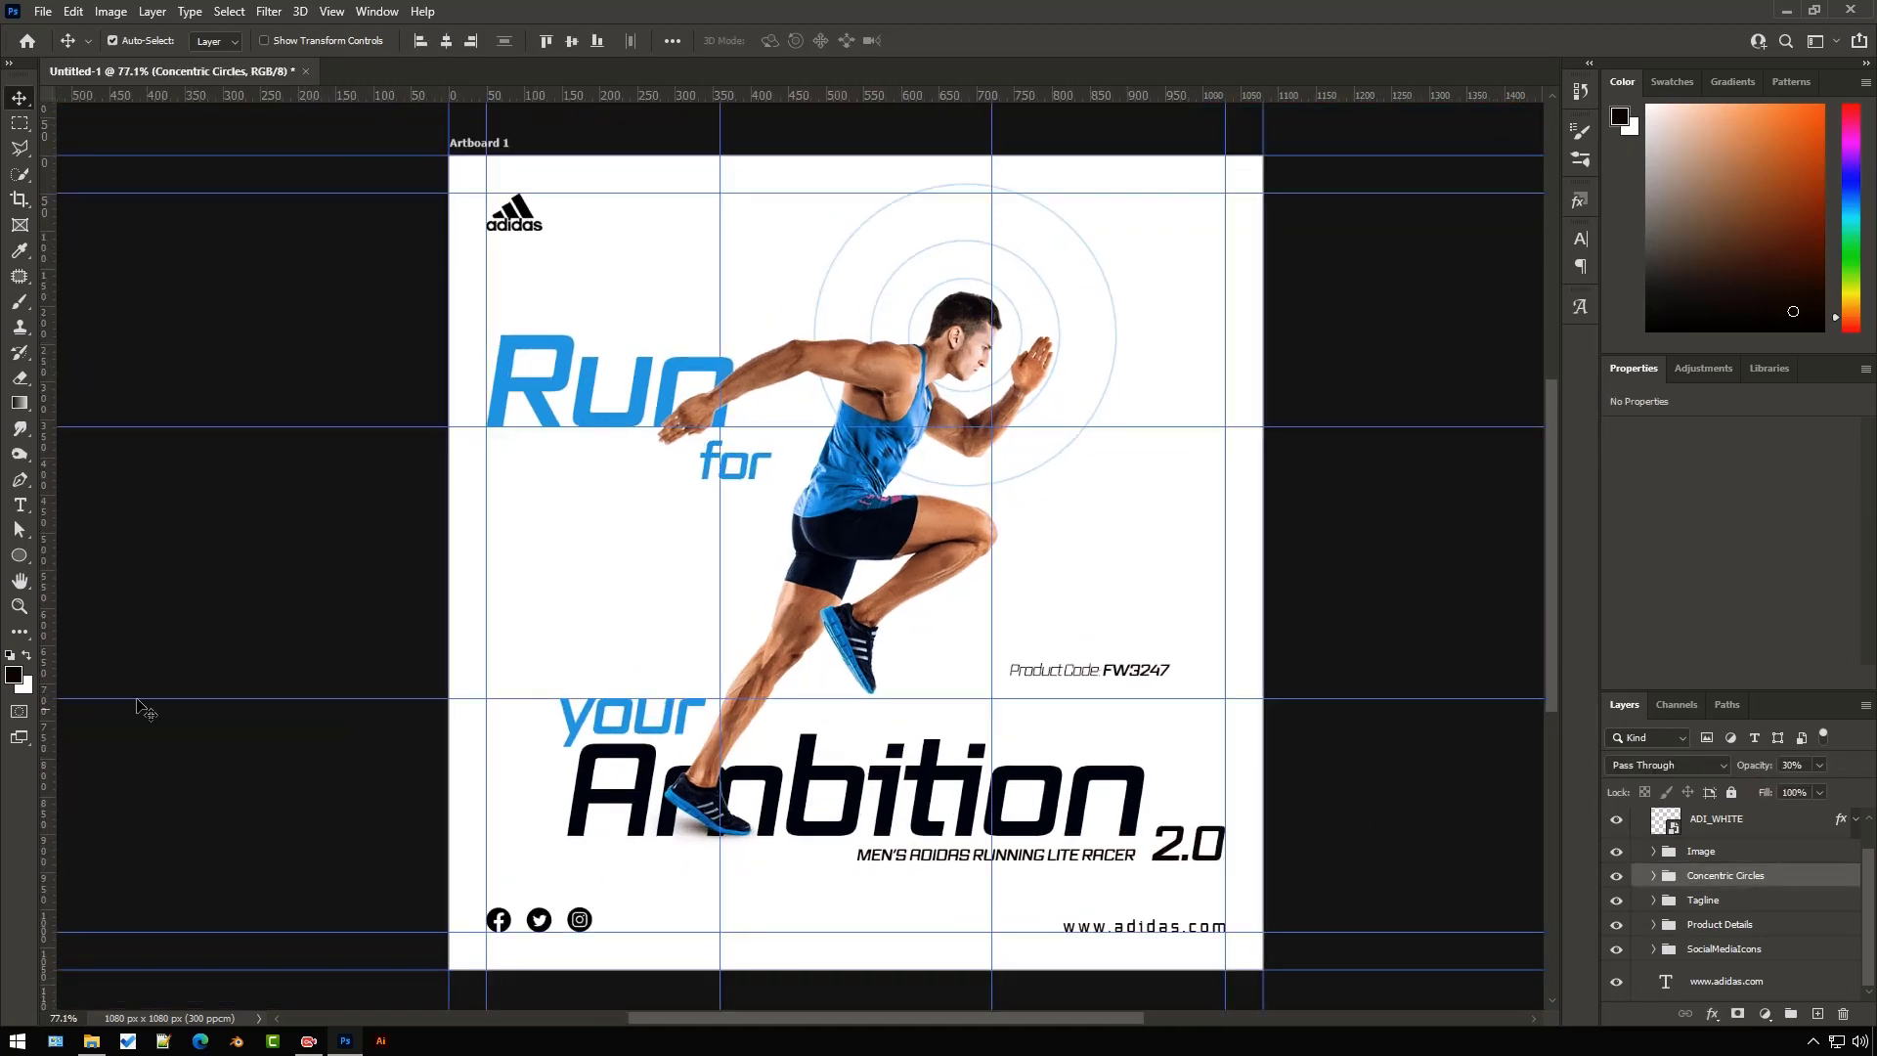
- Draw a horizontal line about 134 px long with the Line tool beside the runner's knee, starting at the right margin guide
click(18, 556)
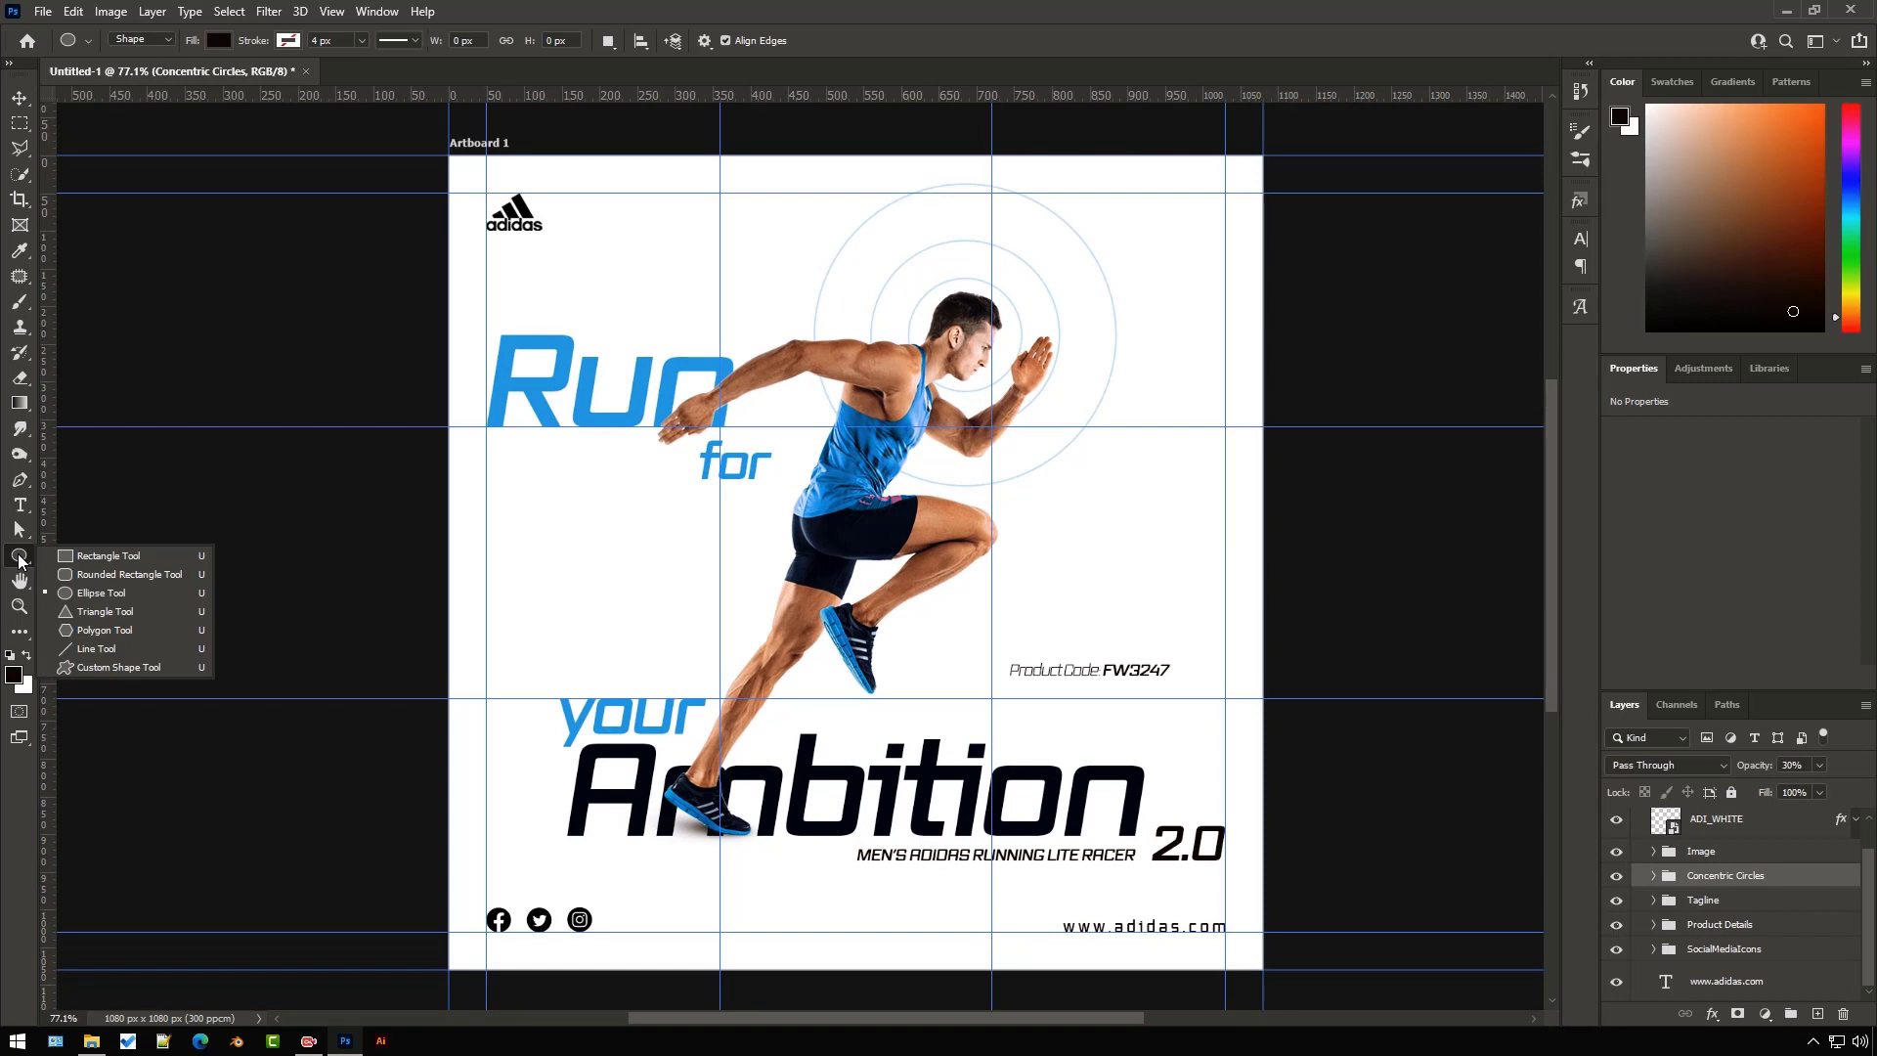
click(96, 648)
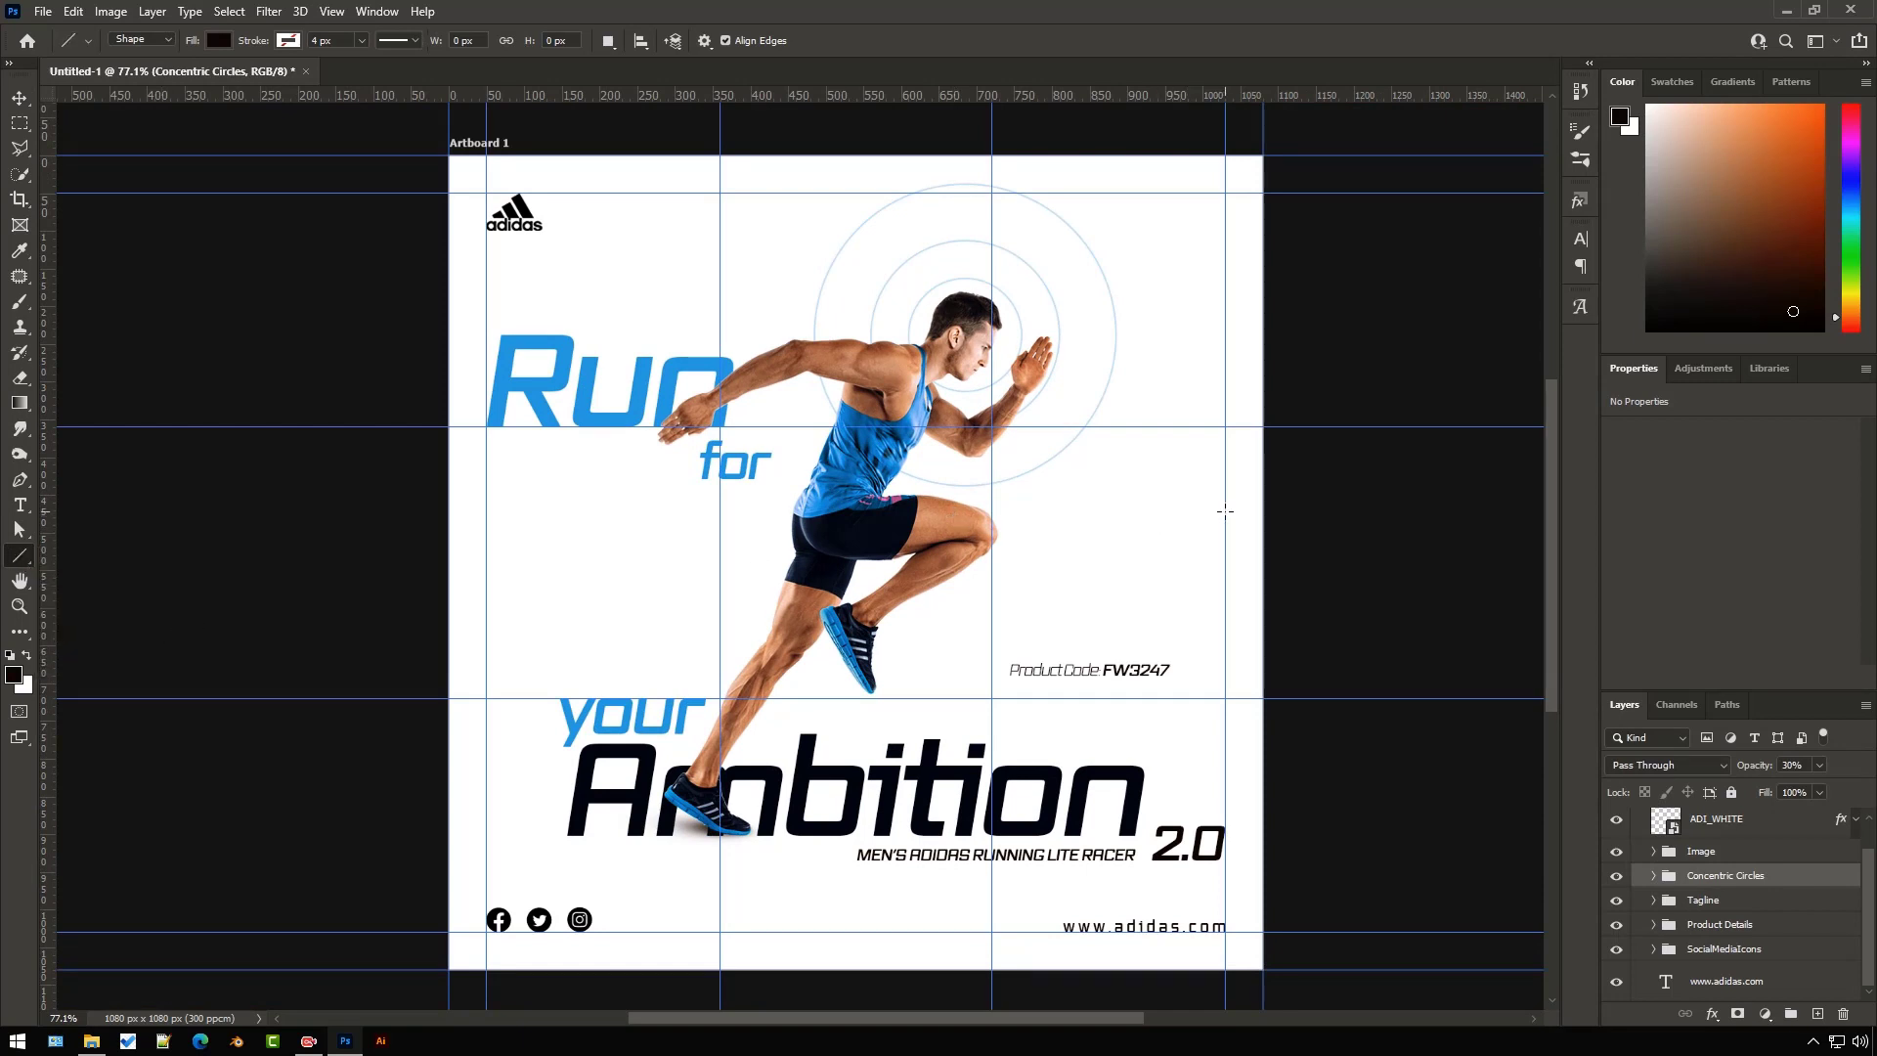
drag(1225, 510, 1124, 511)
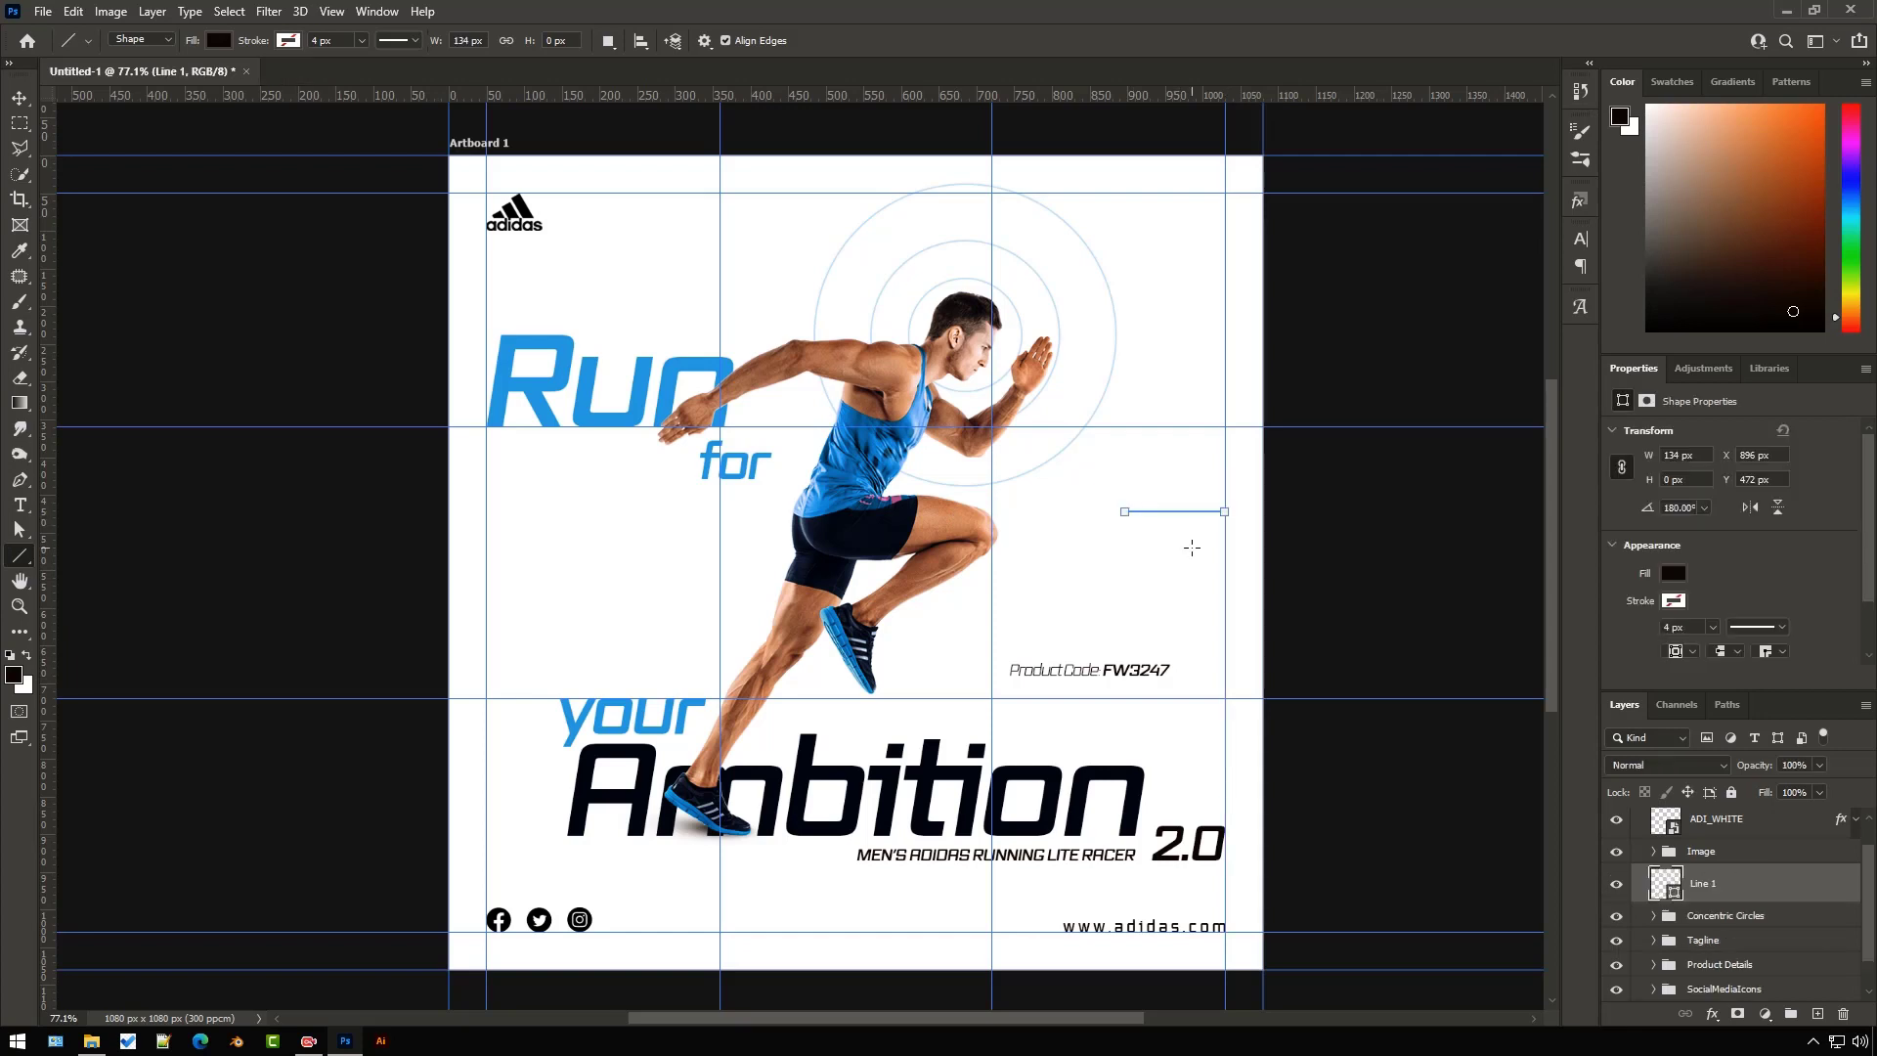
- Give the new line a blue stroke and remove its fill
key(v)
click(1669, 600)
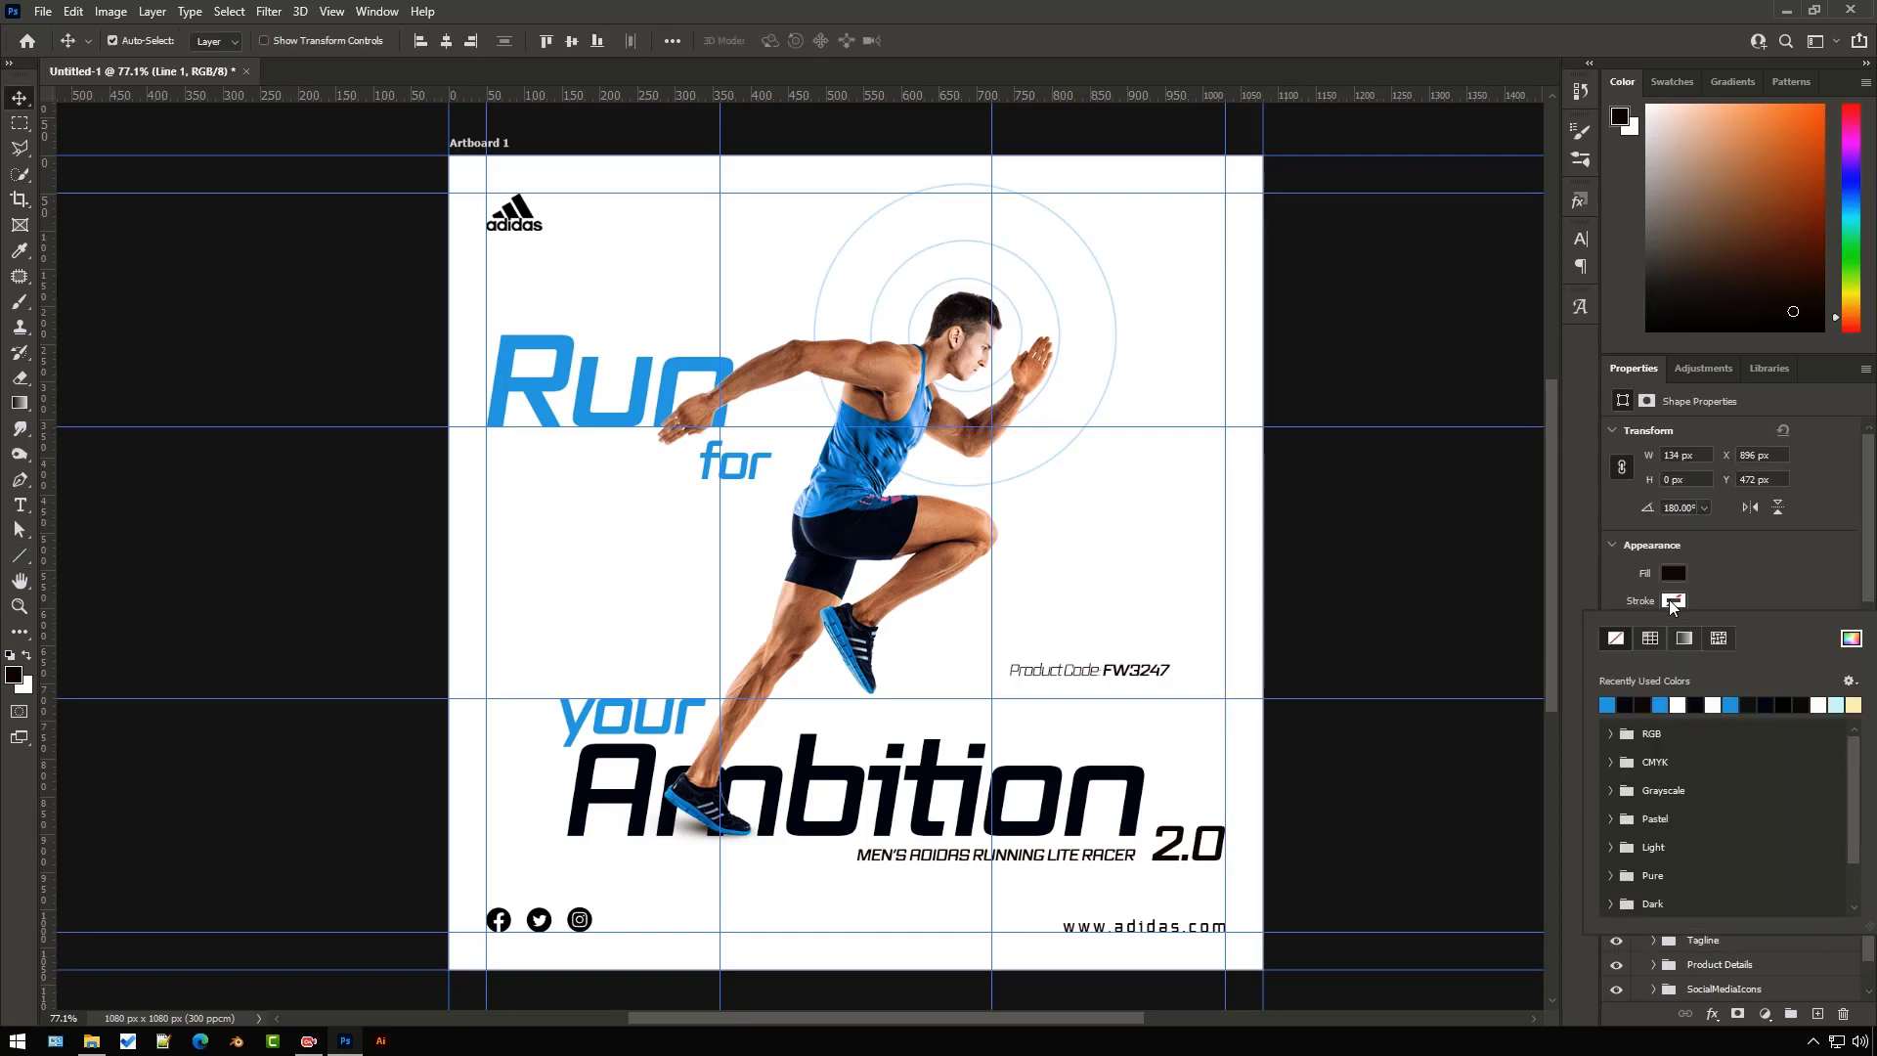
click(1607, 704)
click(1732, 585)
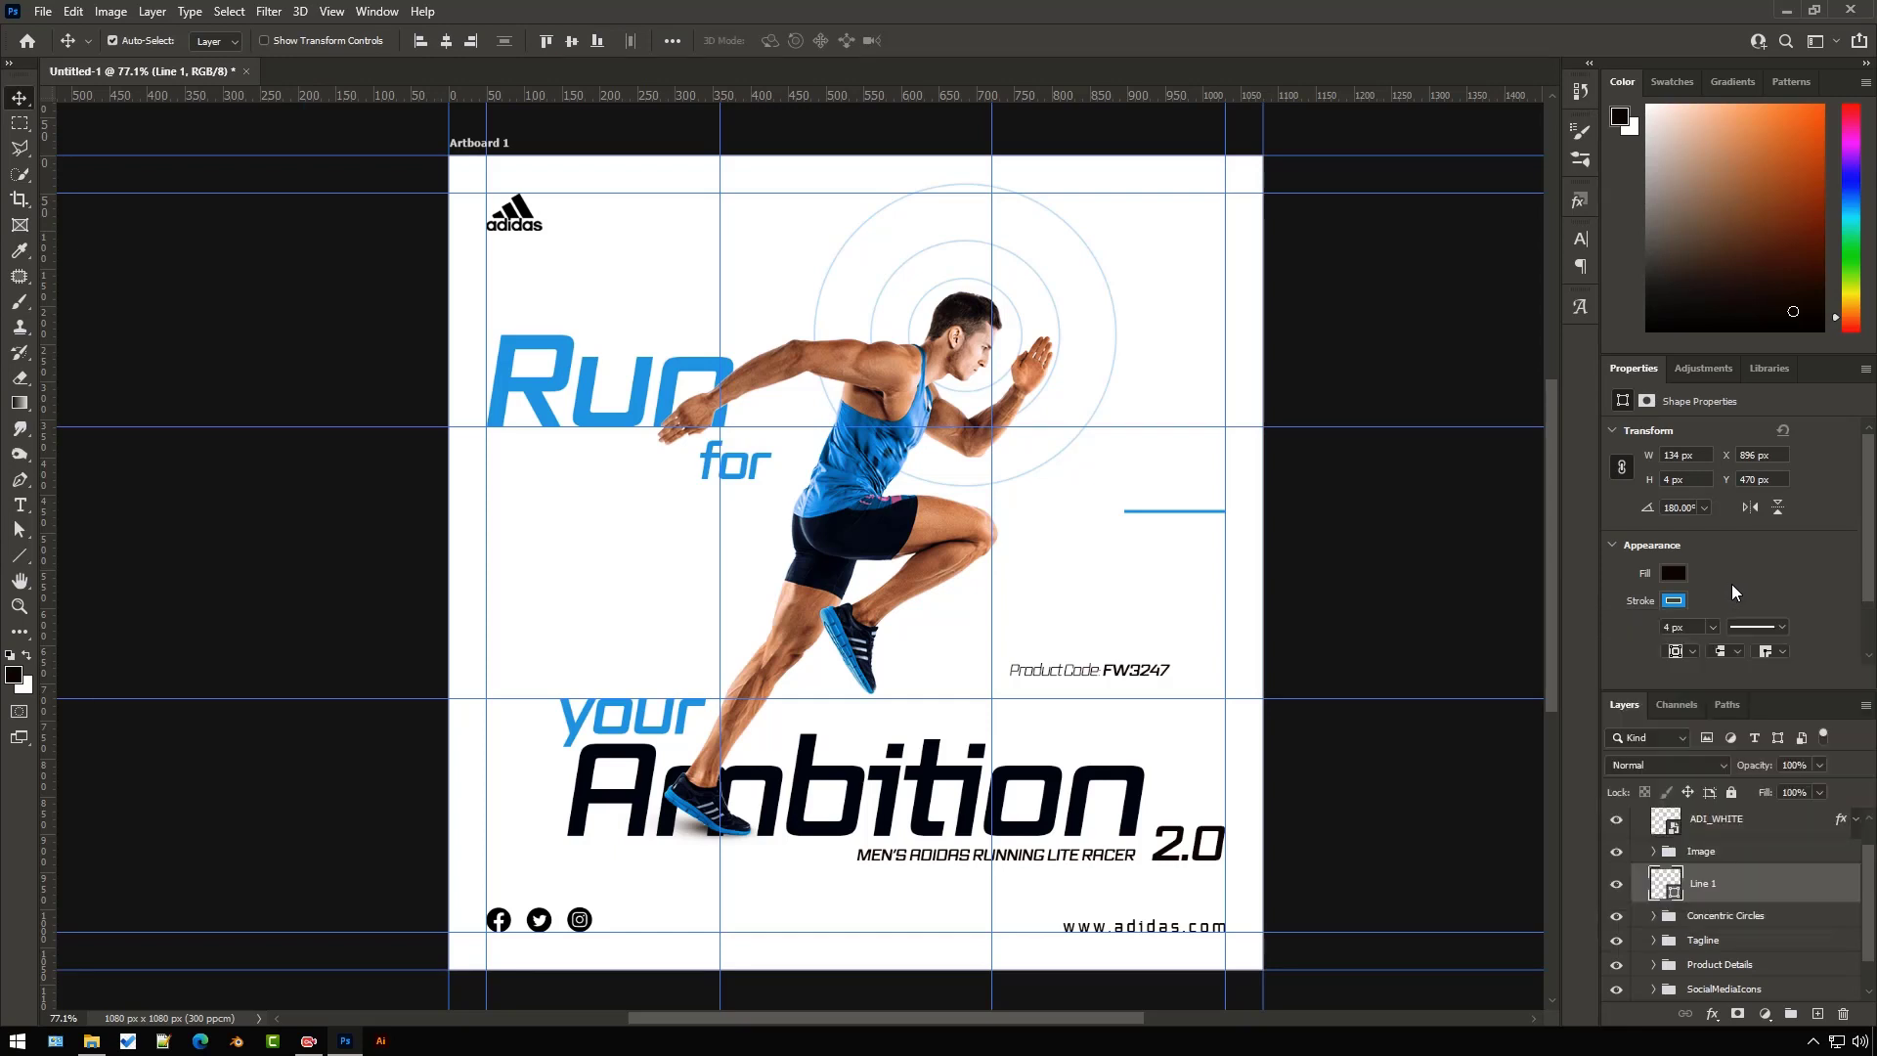
click(1673, 573)
click(1615, 610)
click(1736, 567)
- Place four copies of the blue line: above the runner's back arm, before the product code, under "Run" and above the social icons
drag(1211, 512, 549, 857)
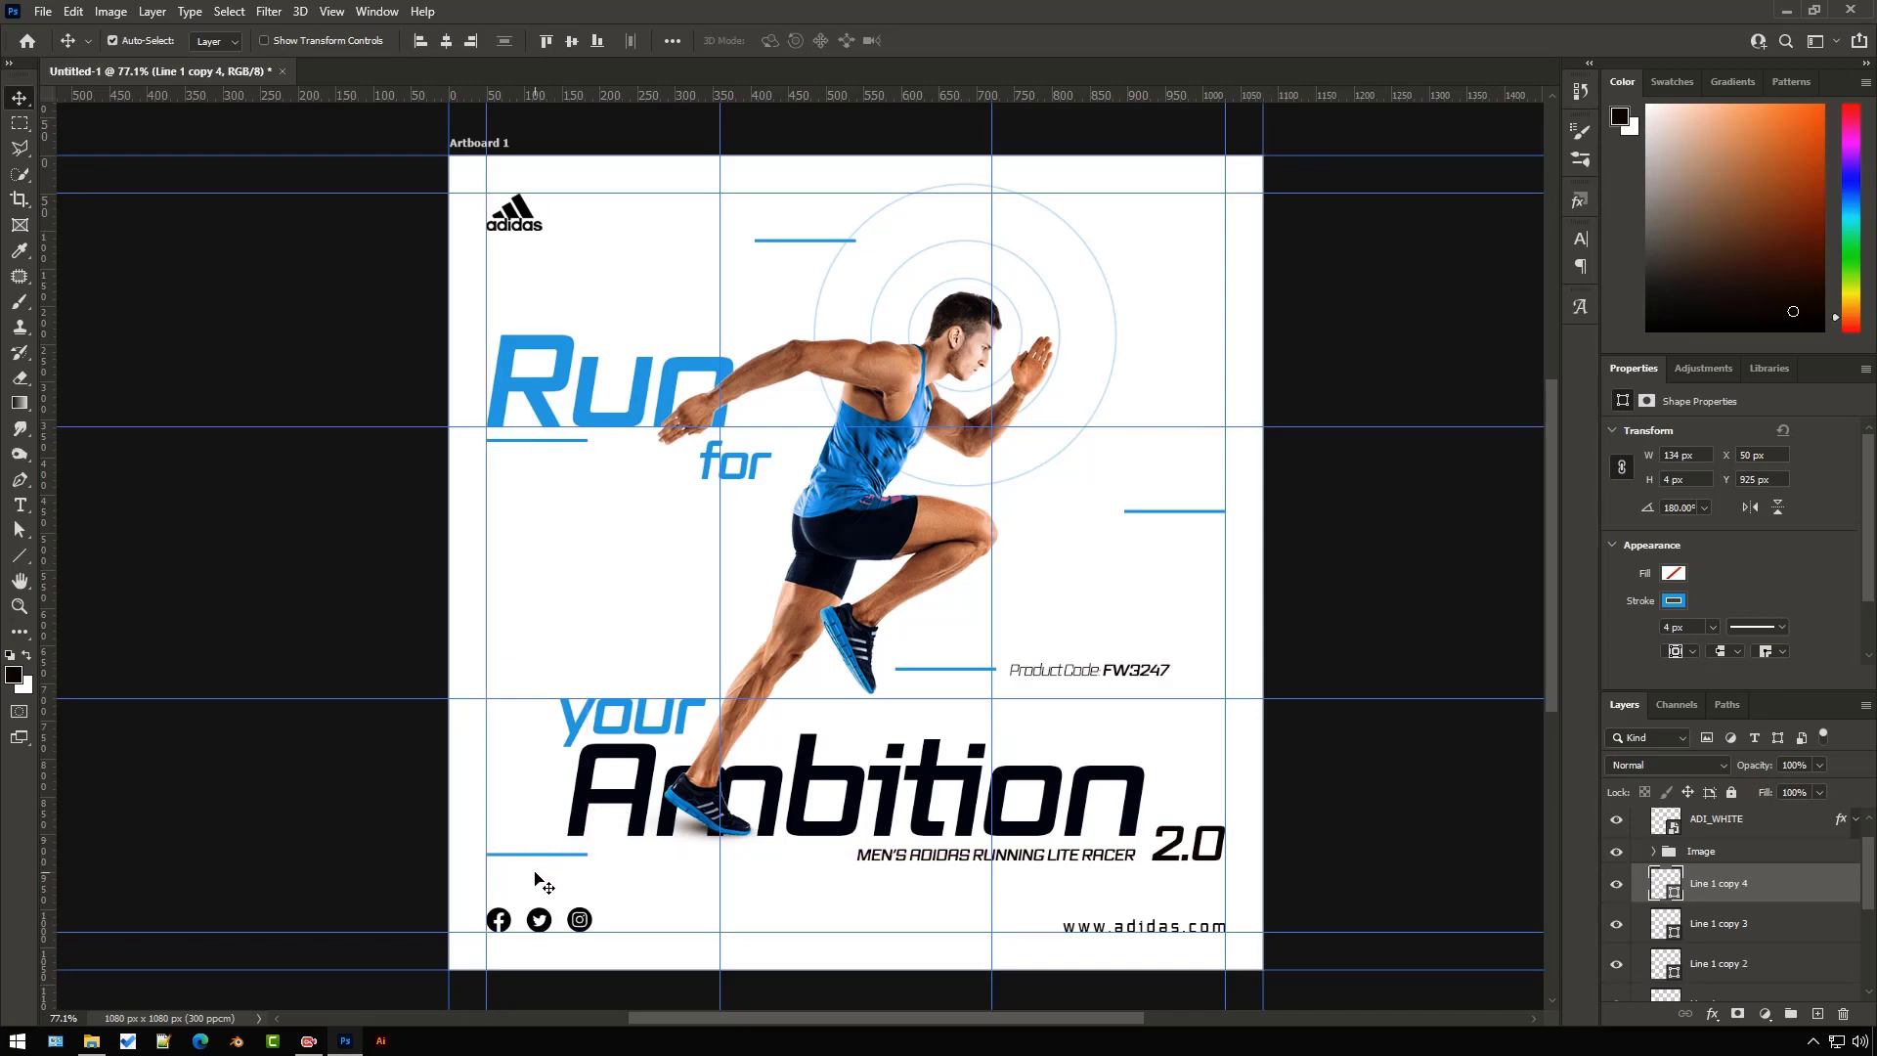
- Lengthen the line above the social icons to about 208 px, keeping its start on the left margin guide
scroll(555, 852, up, 6)
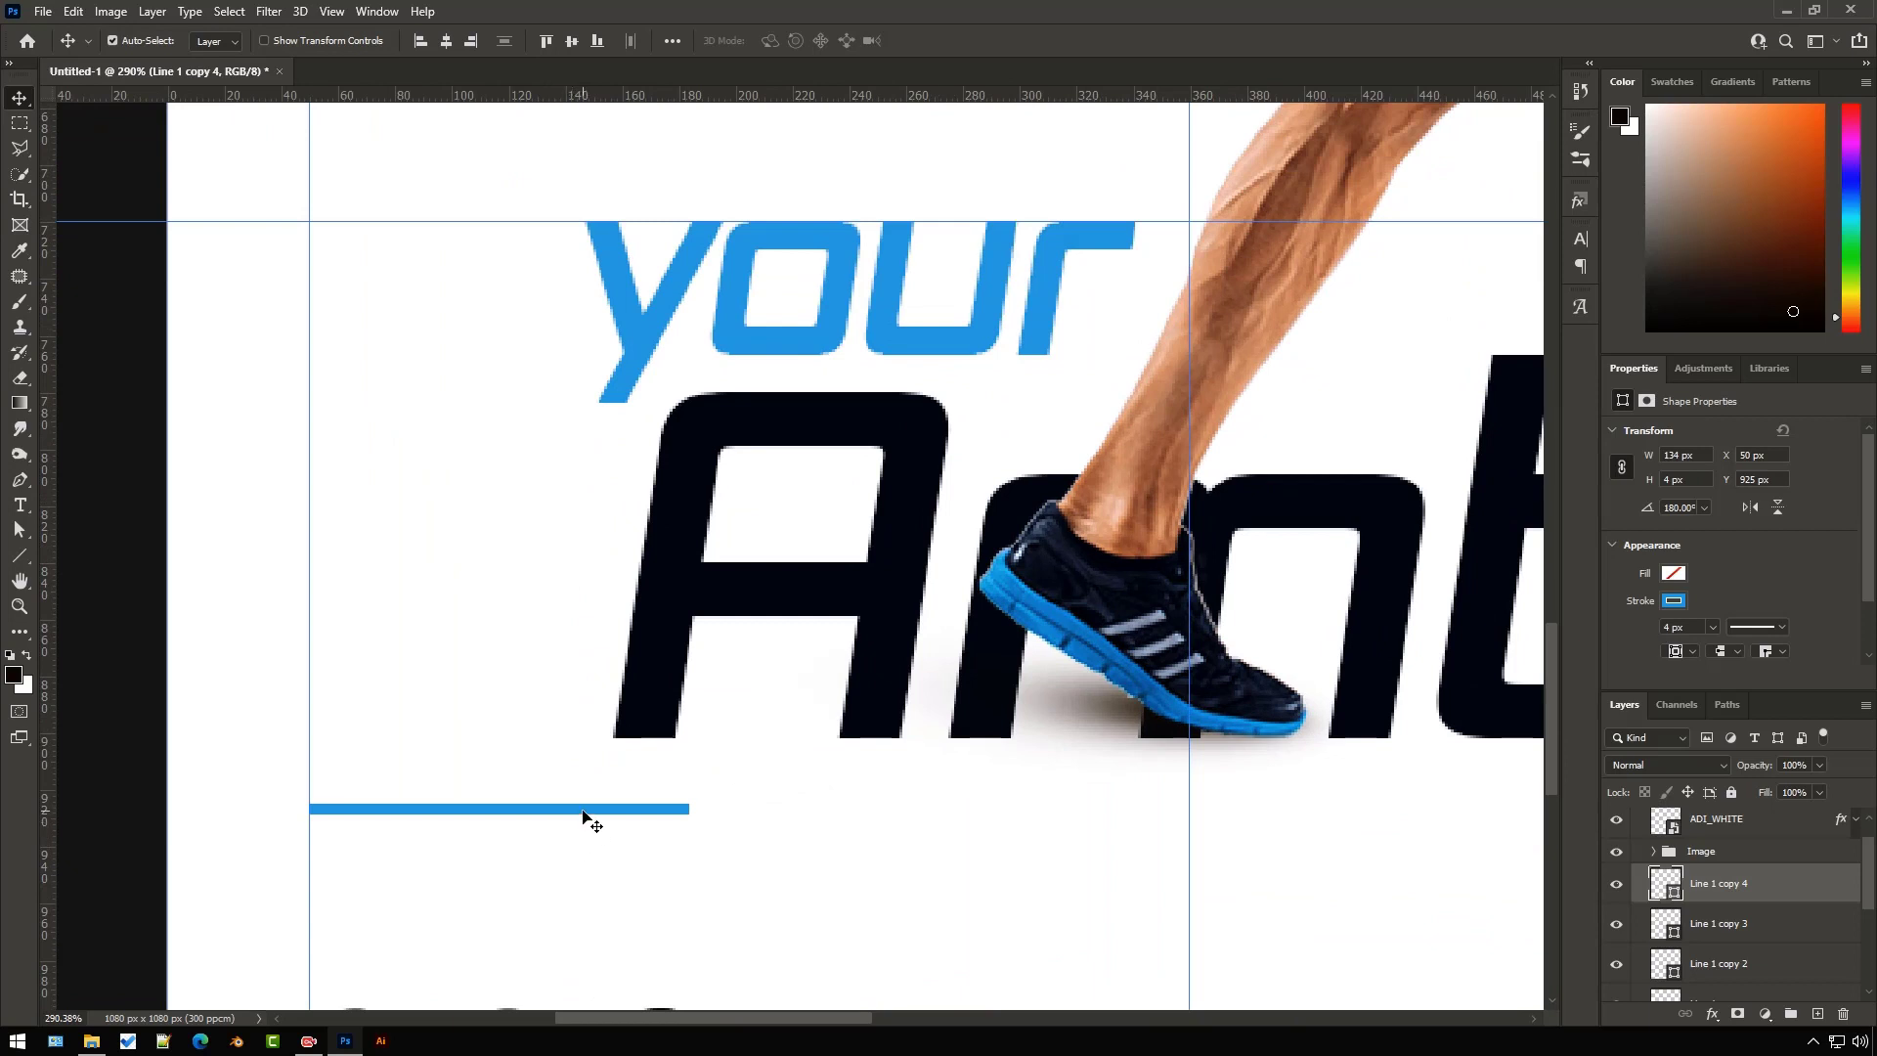
key(ctrl+t)
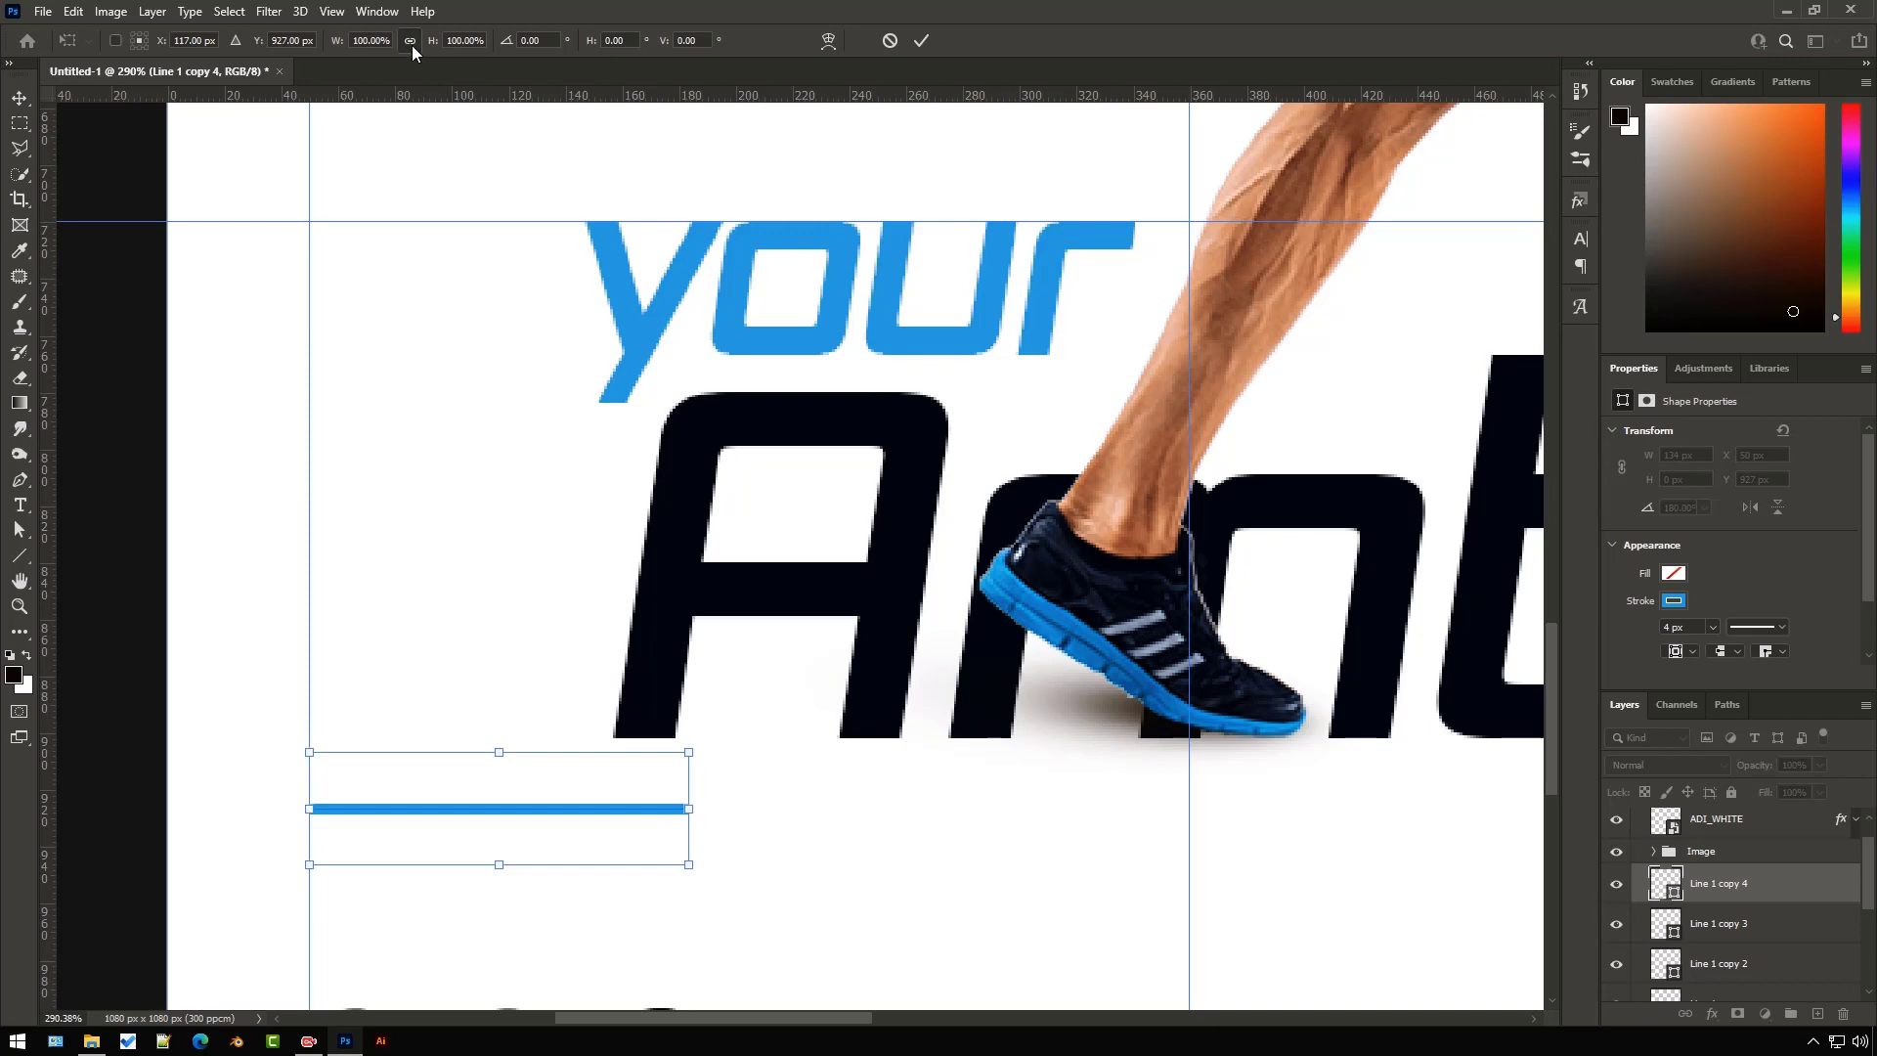
drag(689, 808, 909, 812)
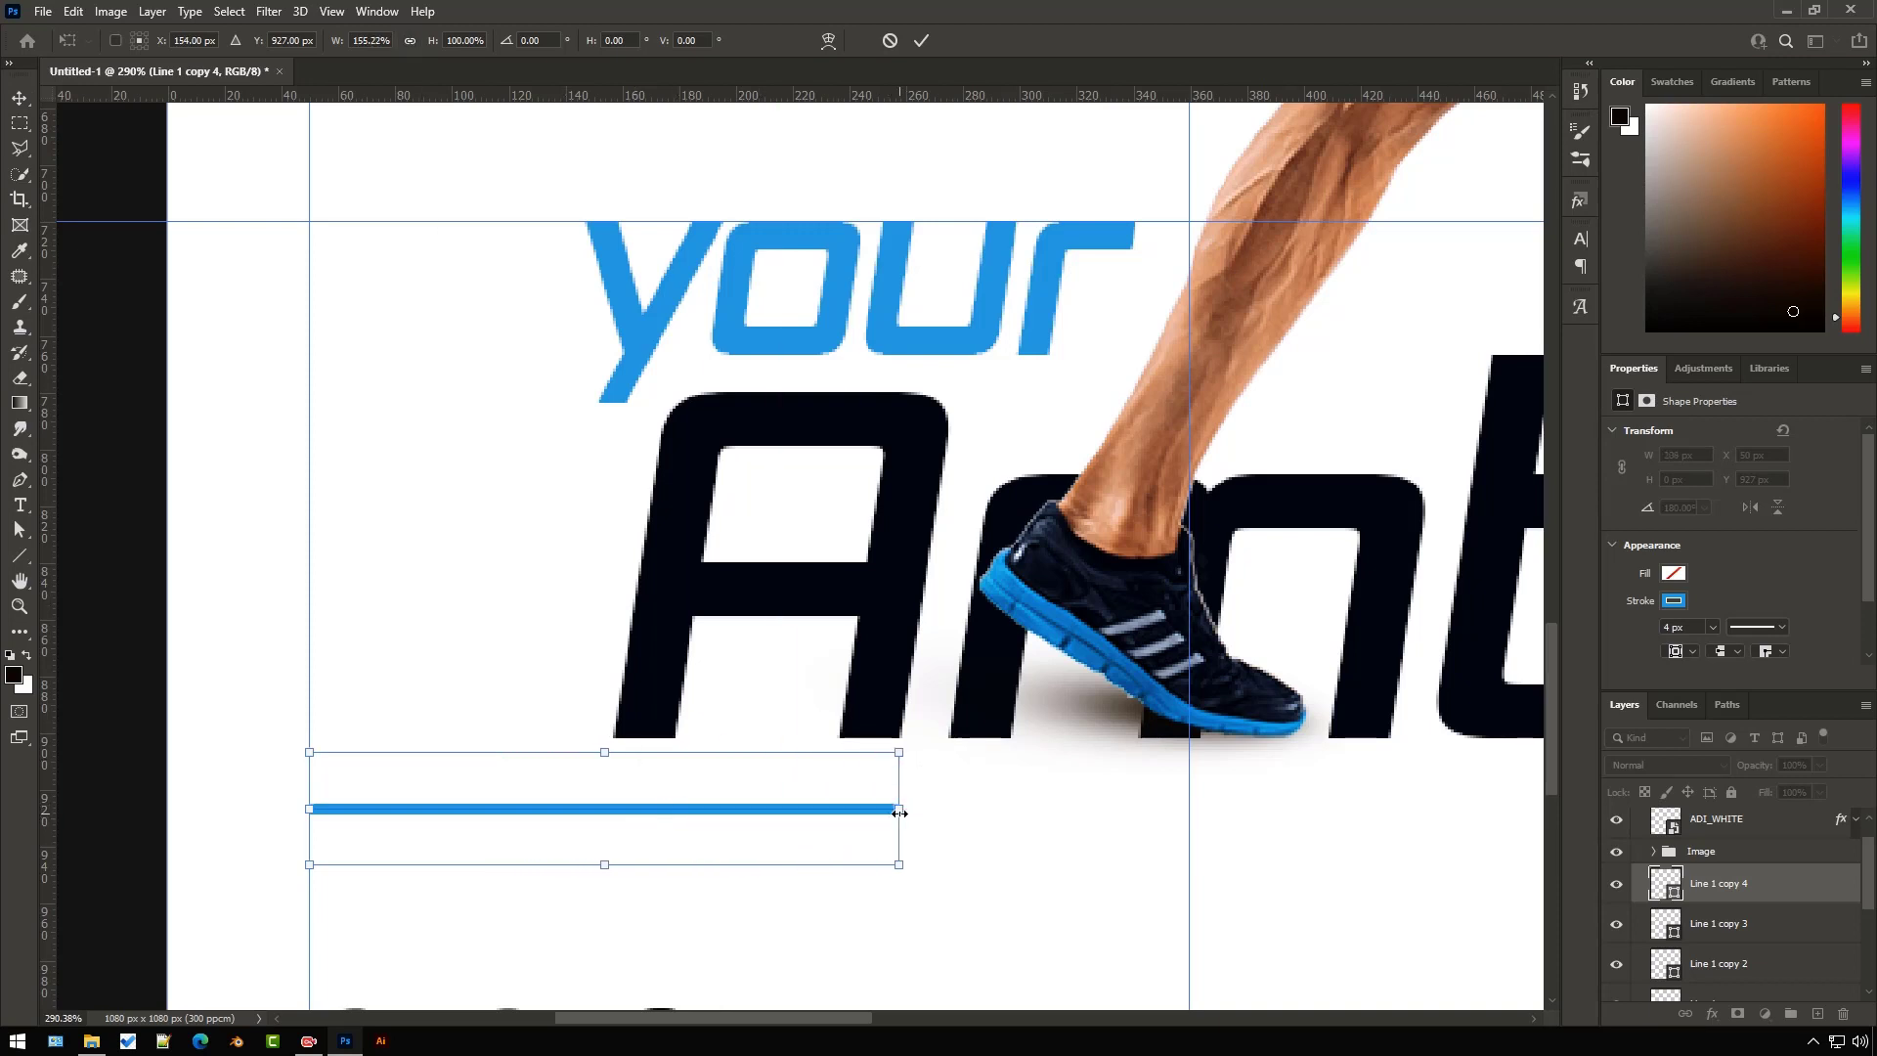
click(921, 40)
- Shorten the line under "Run" to about 98 px, keeping its start on the left margin guide
scroll(574, 293, down, 7)
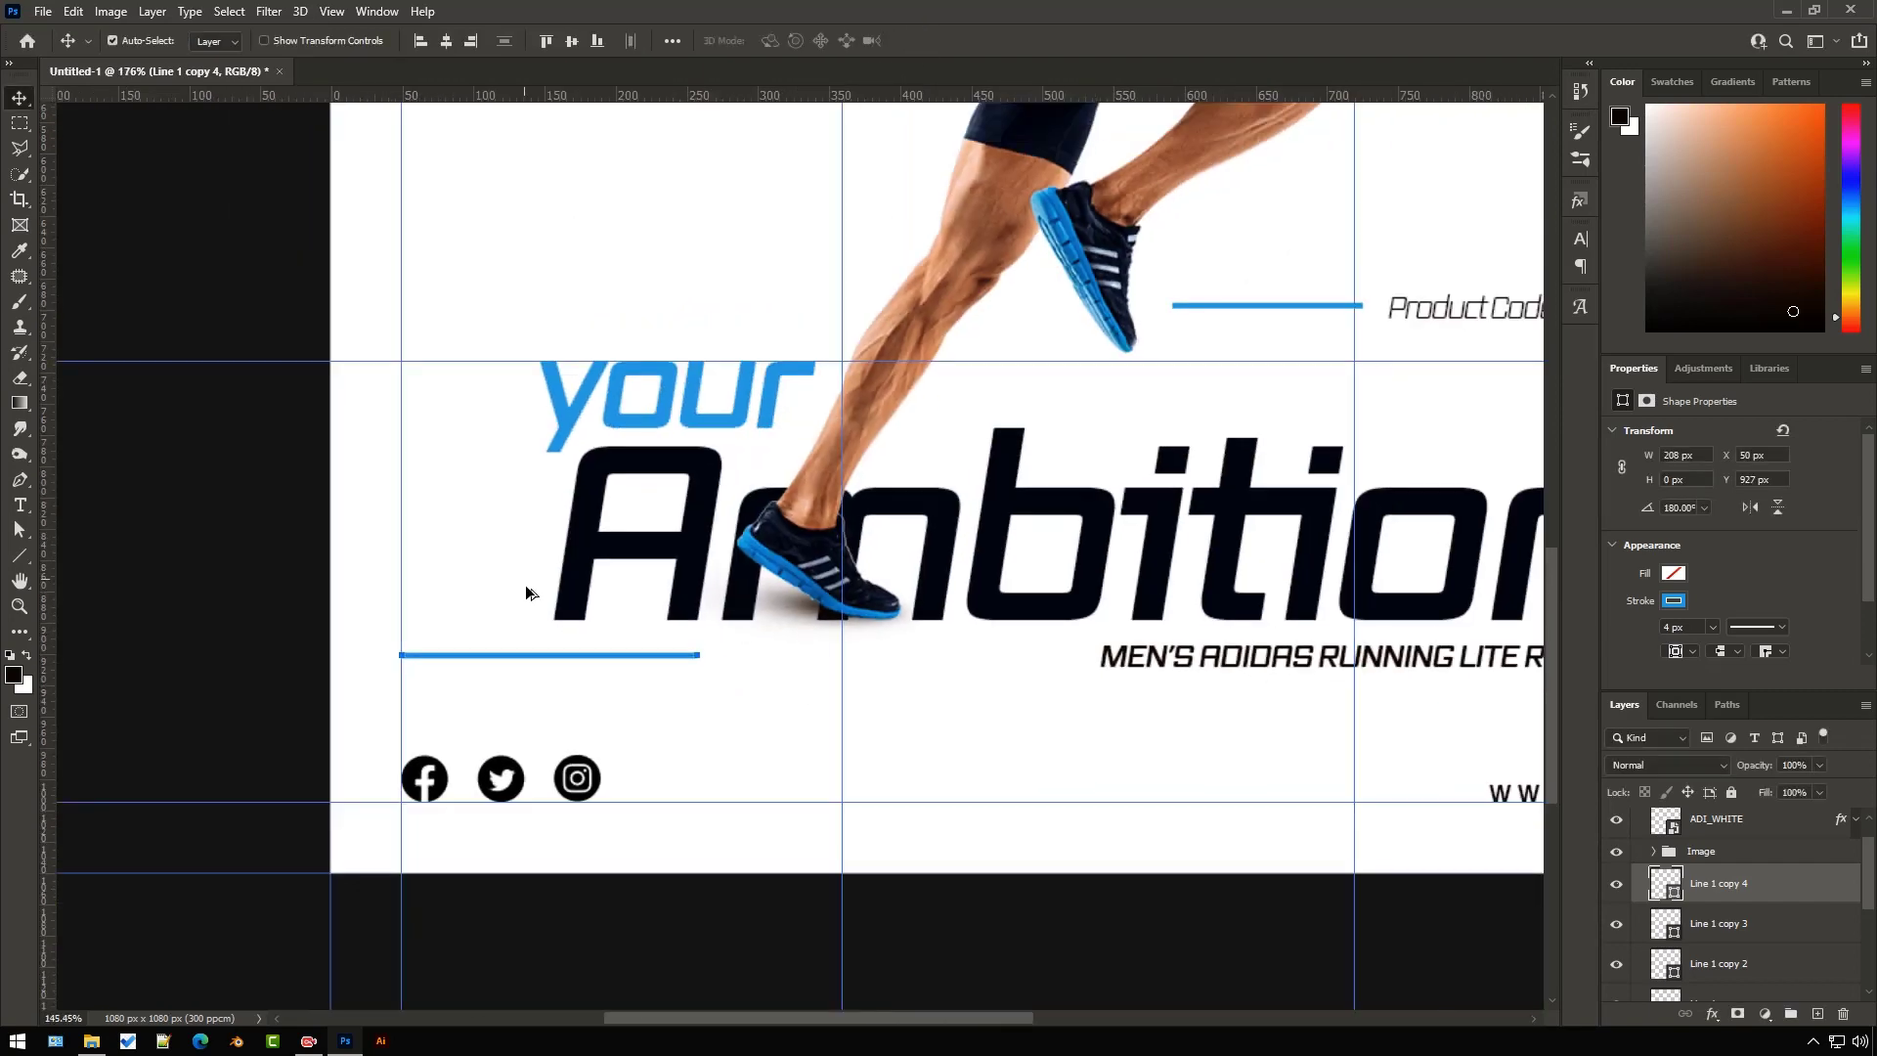
scroll(573, 496, up, 6)
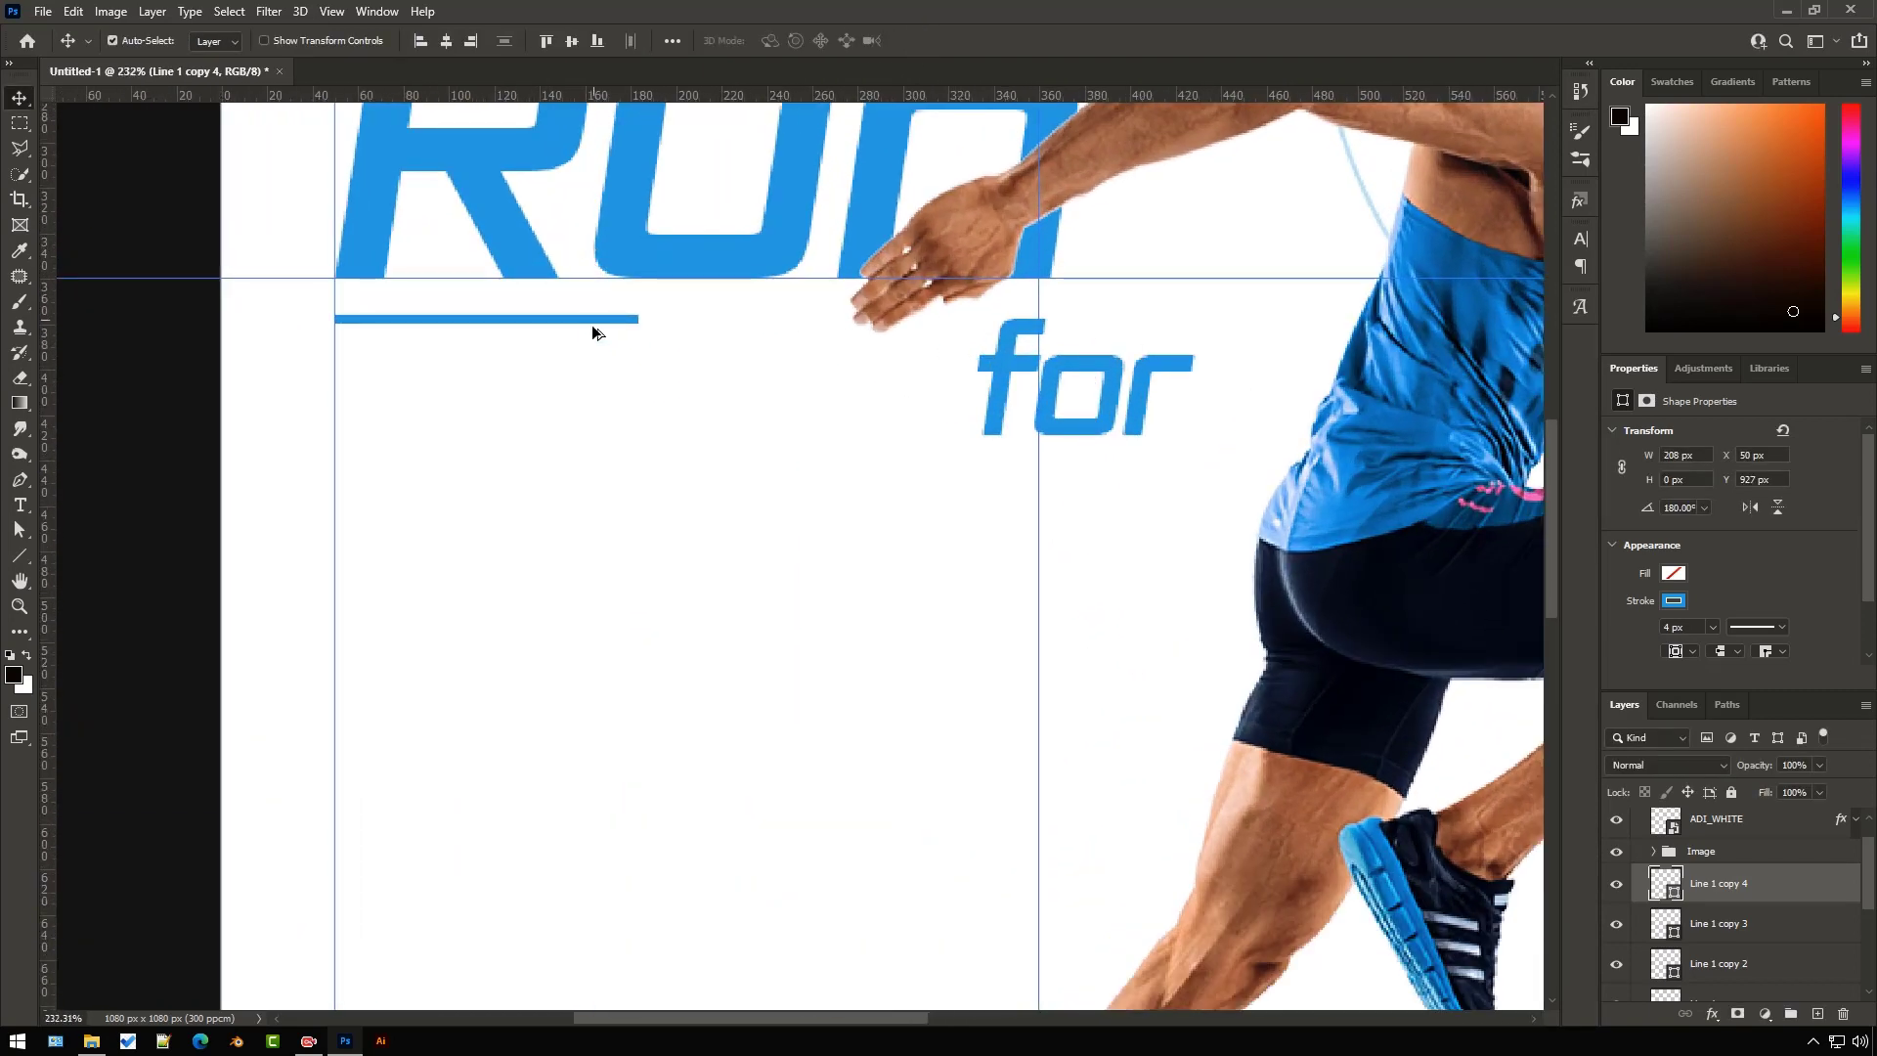
click(578, 320)
key(ctrl+t)
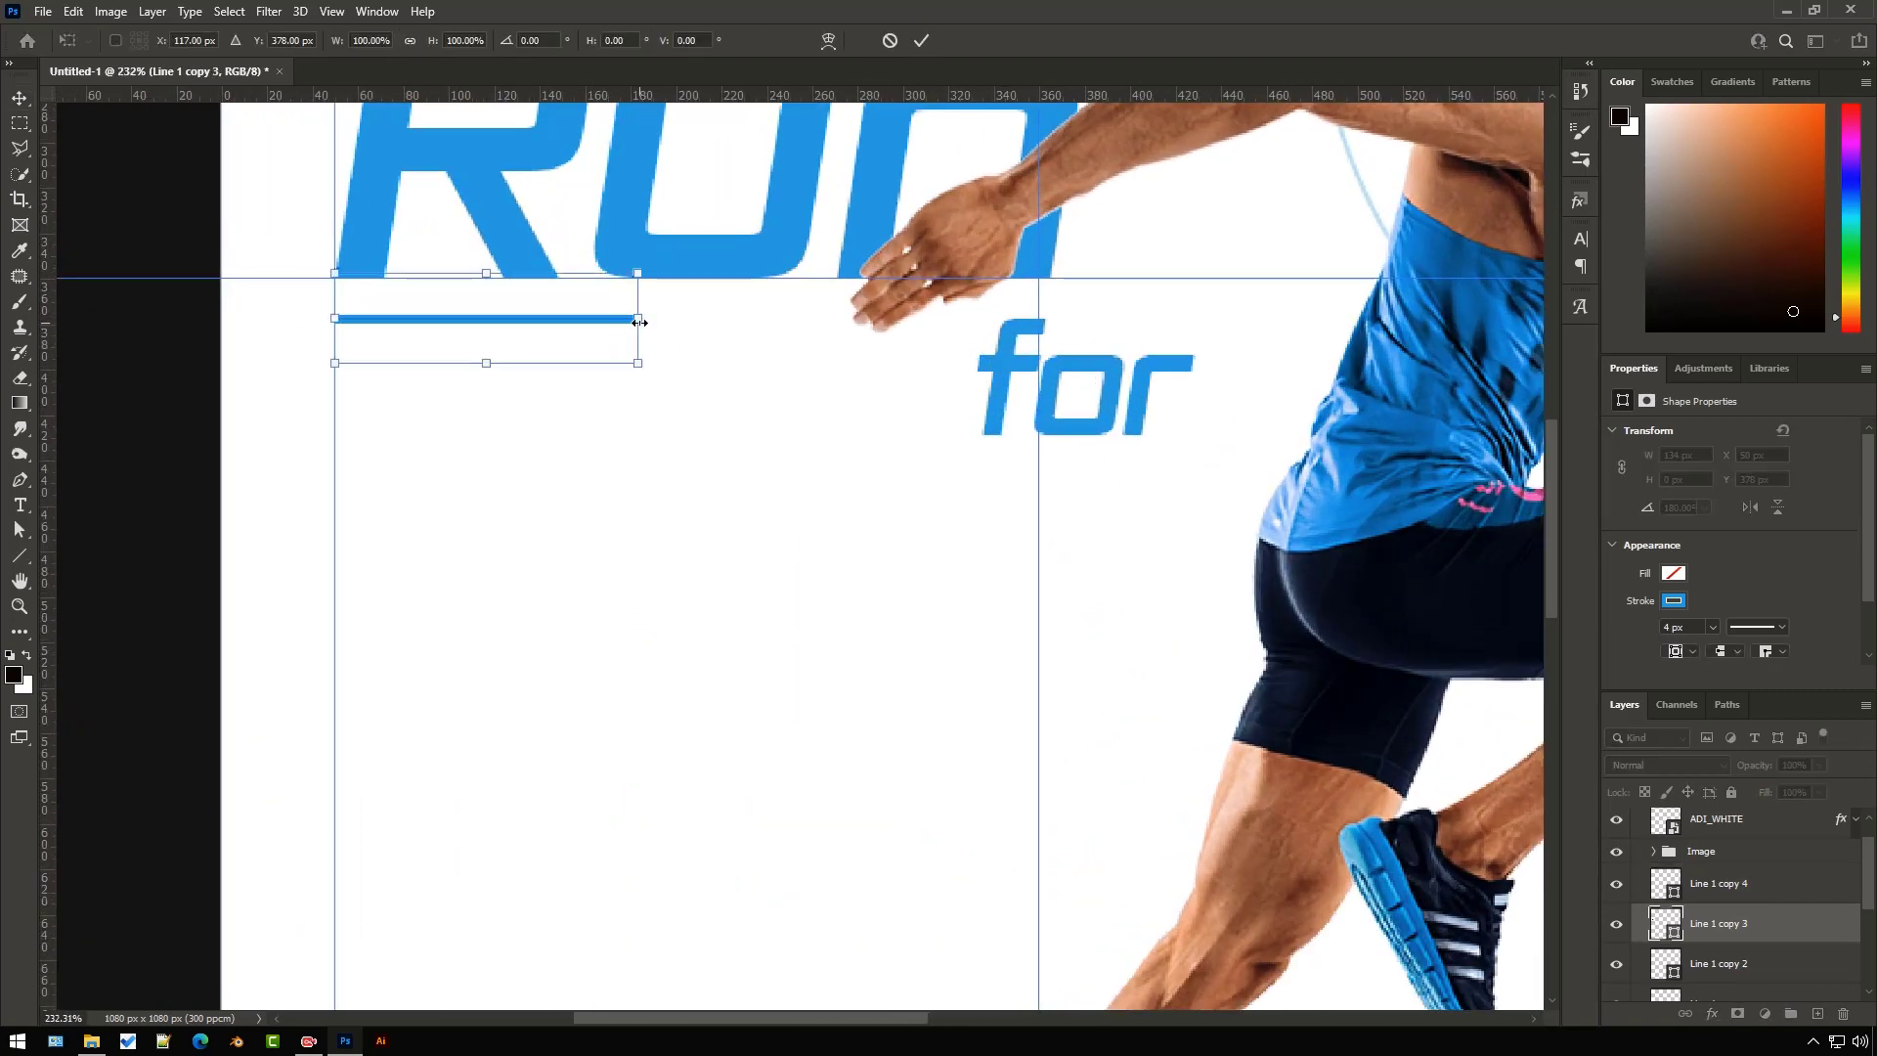
drag(637, 320, 555, 320)
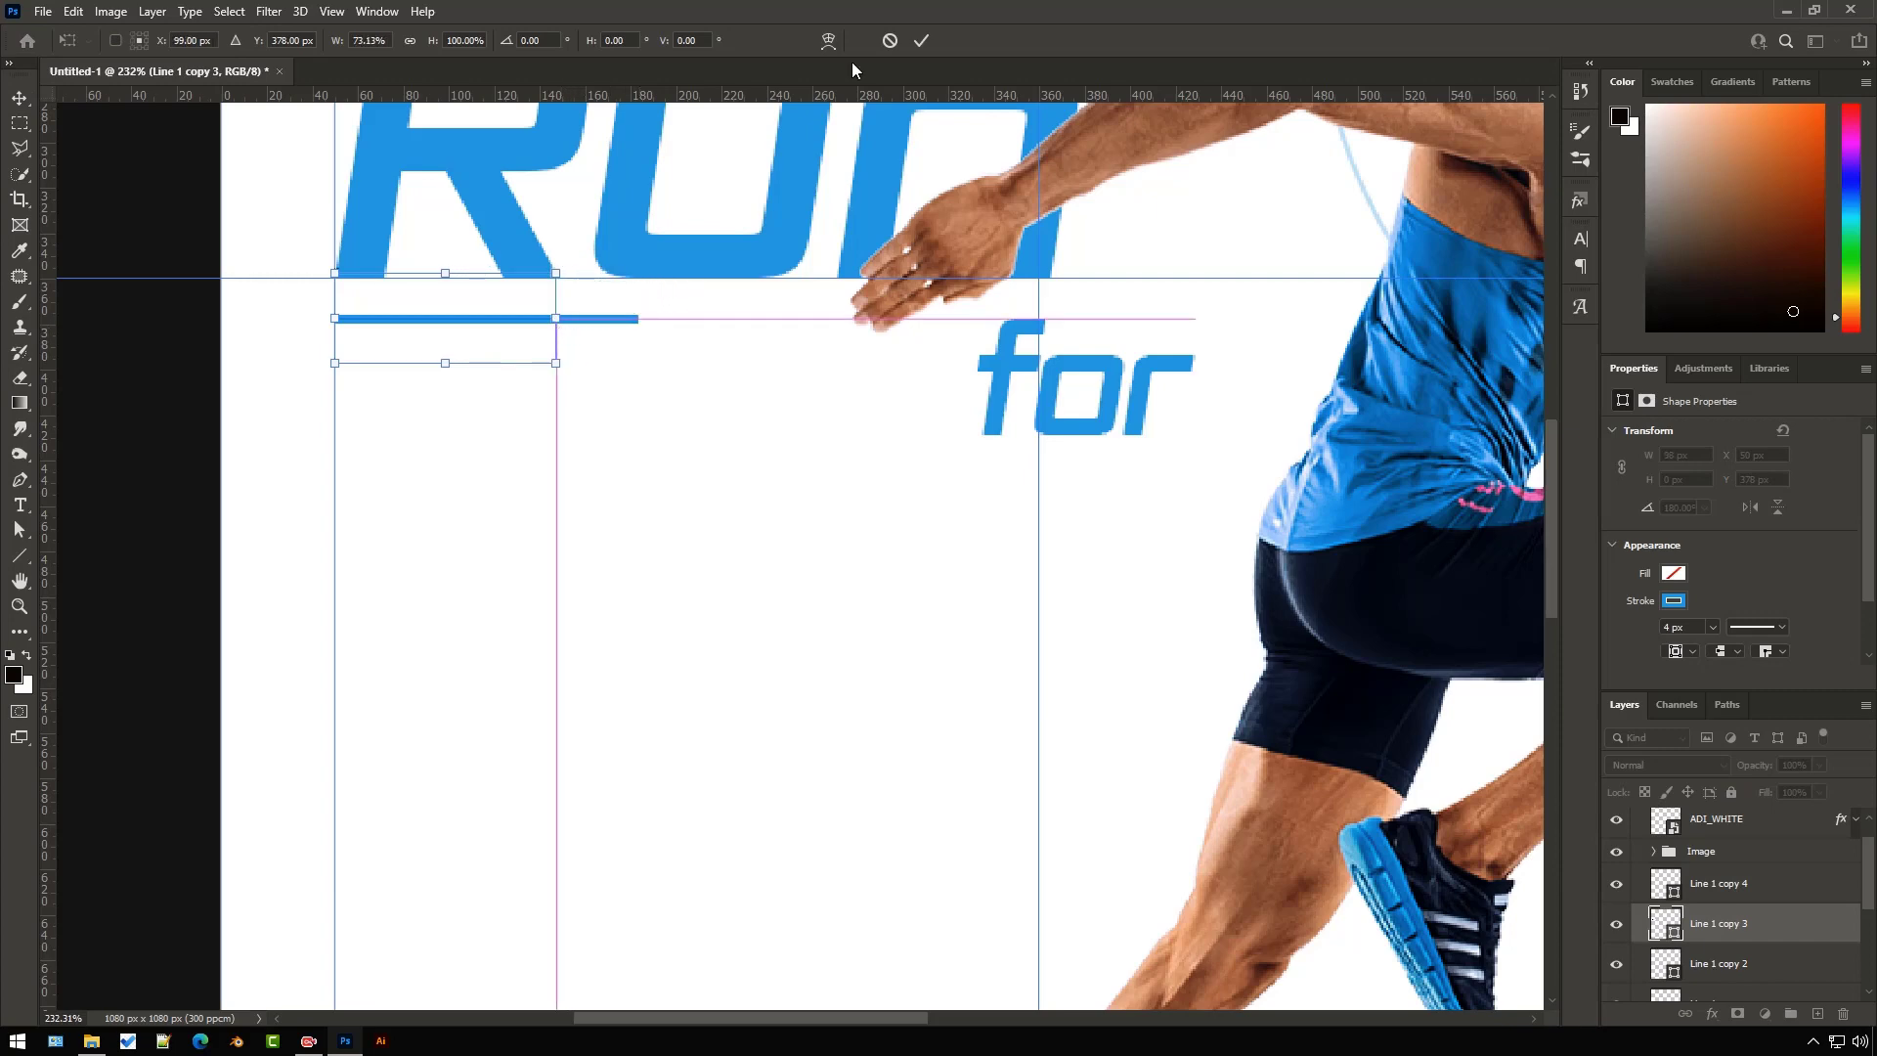
click(921, 40)
scroll(541, 485, down, 4)
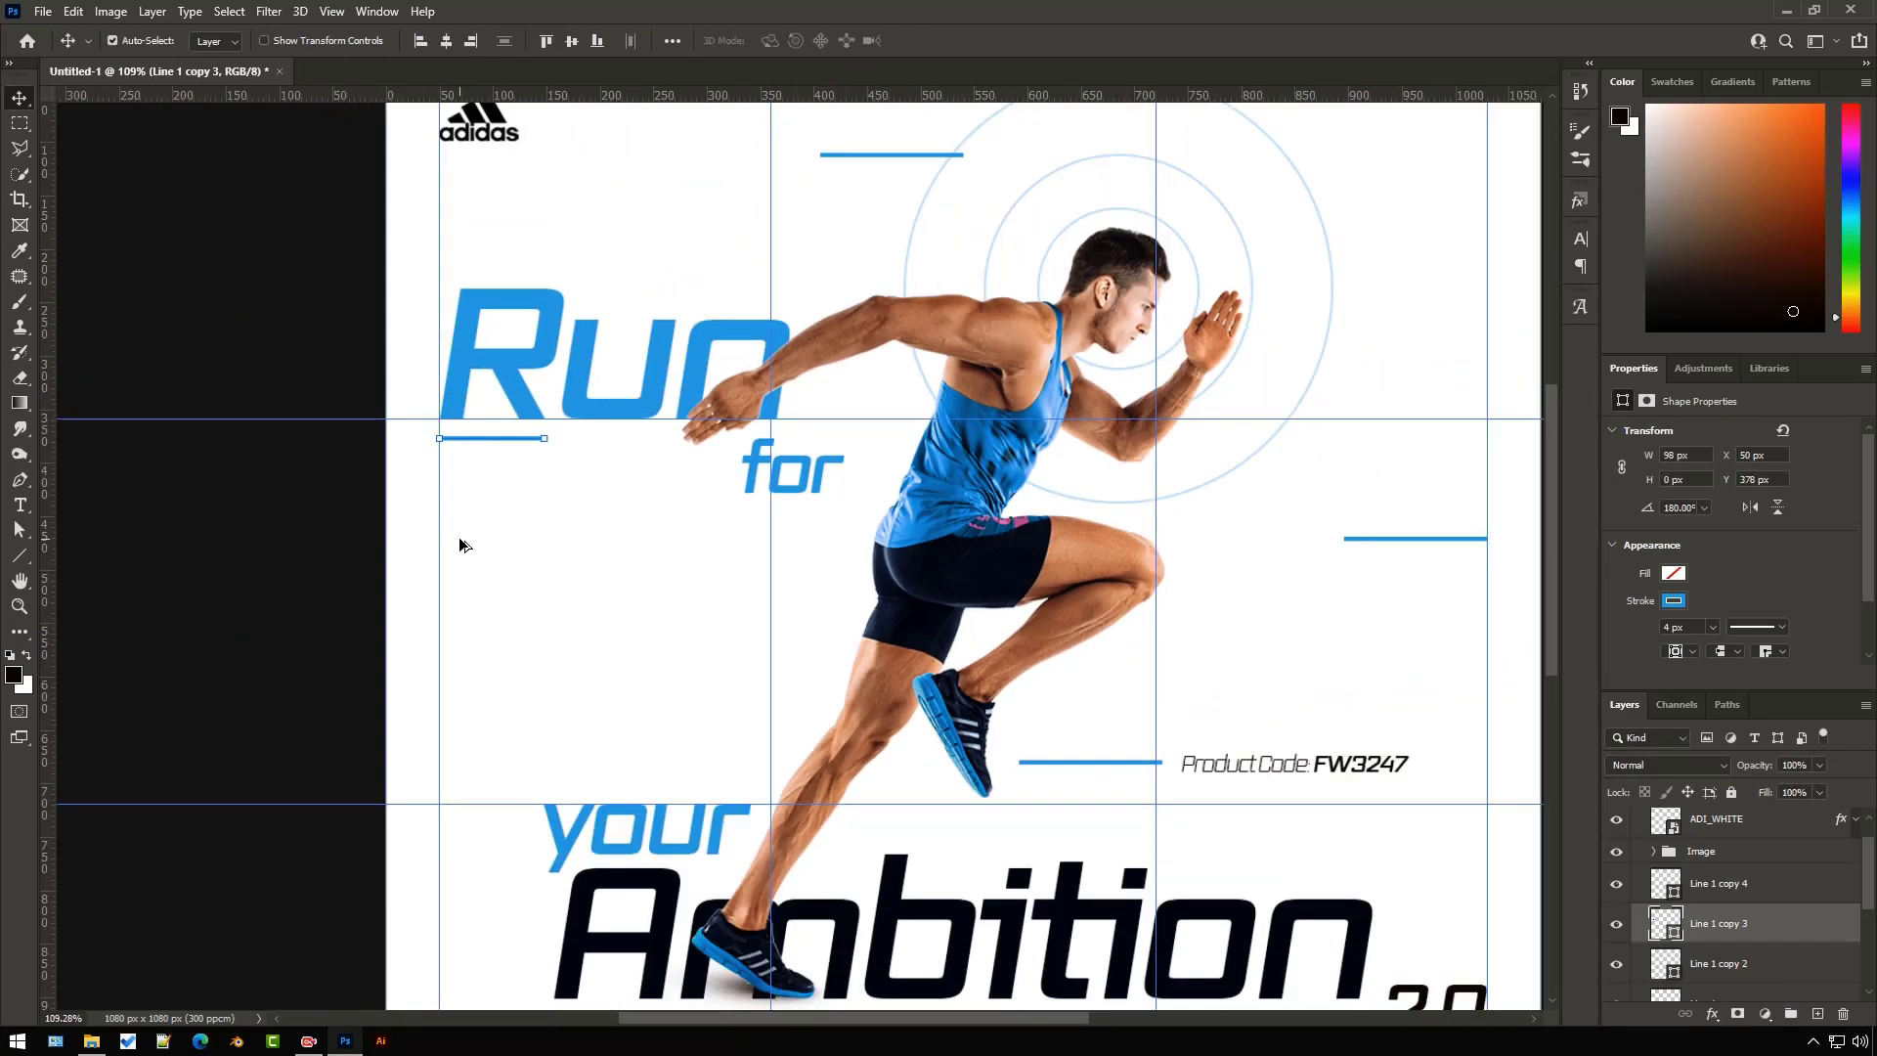
- Shorten the line before the product code to about 79 px, keeping its end nearest the text in place, and deselect it
scroll(517, 515, down, 2)
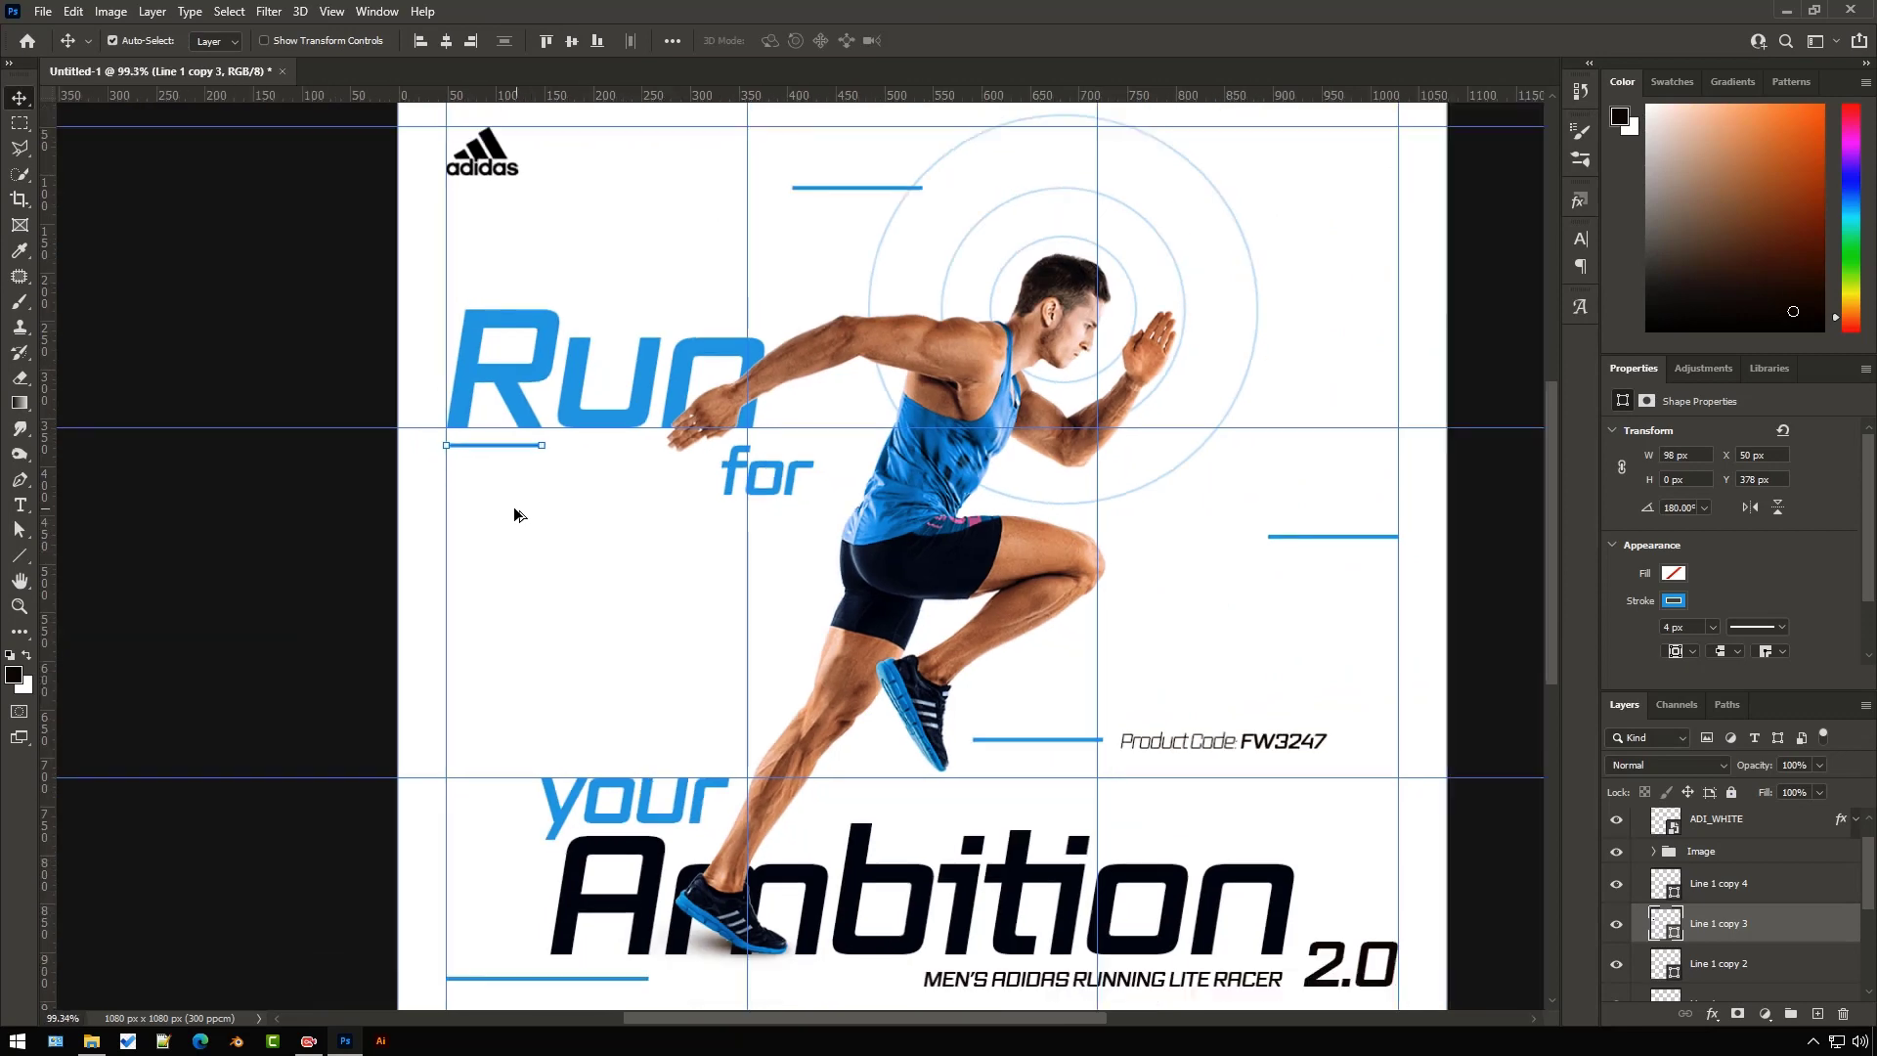
scroll(1099, 747, up, 7)
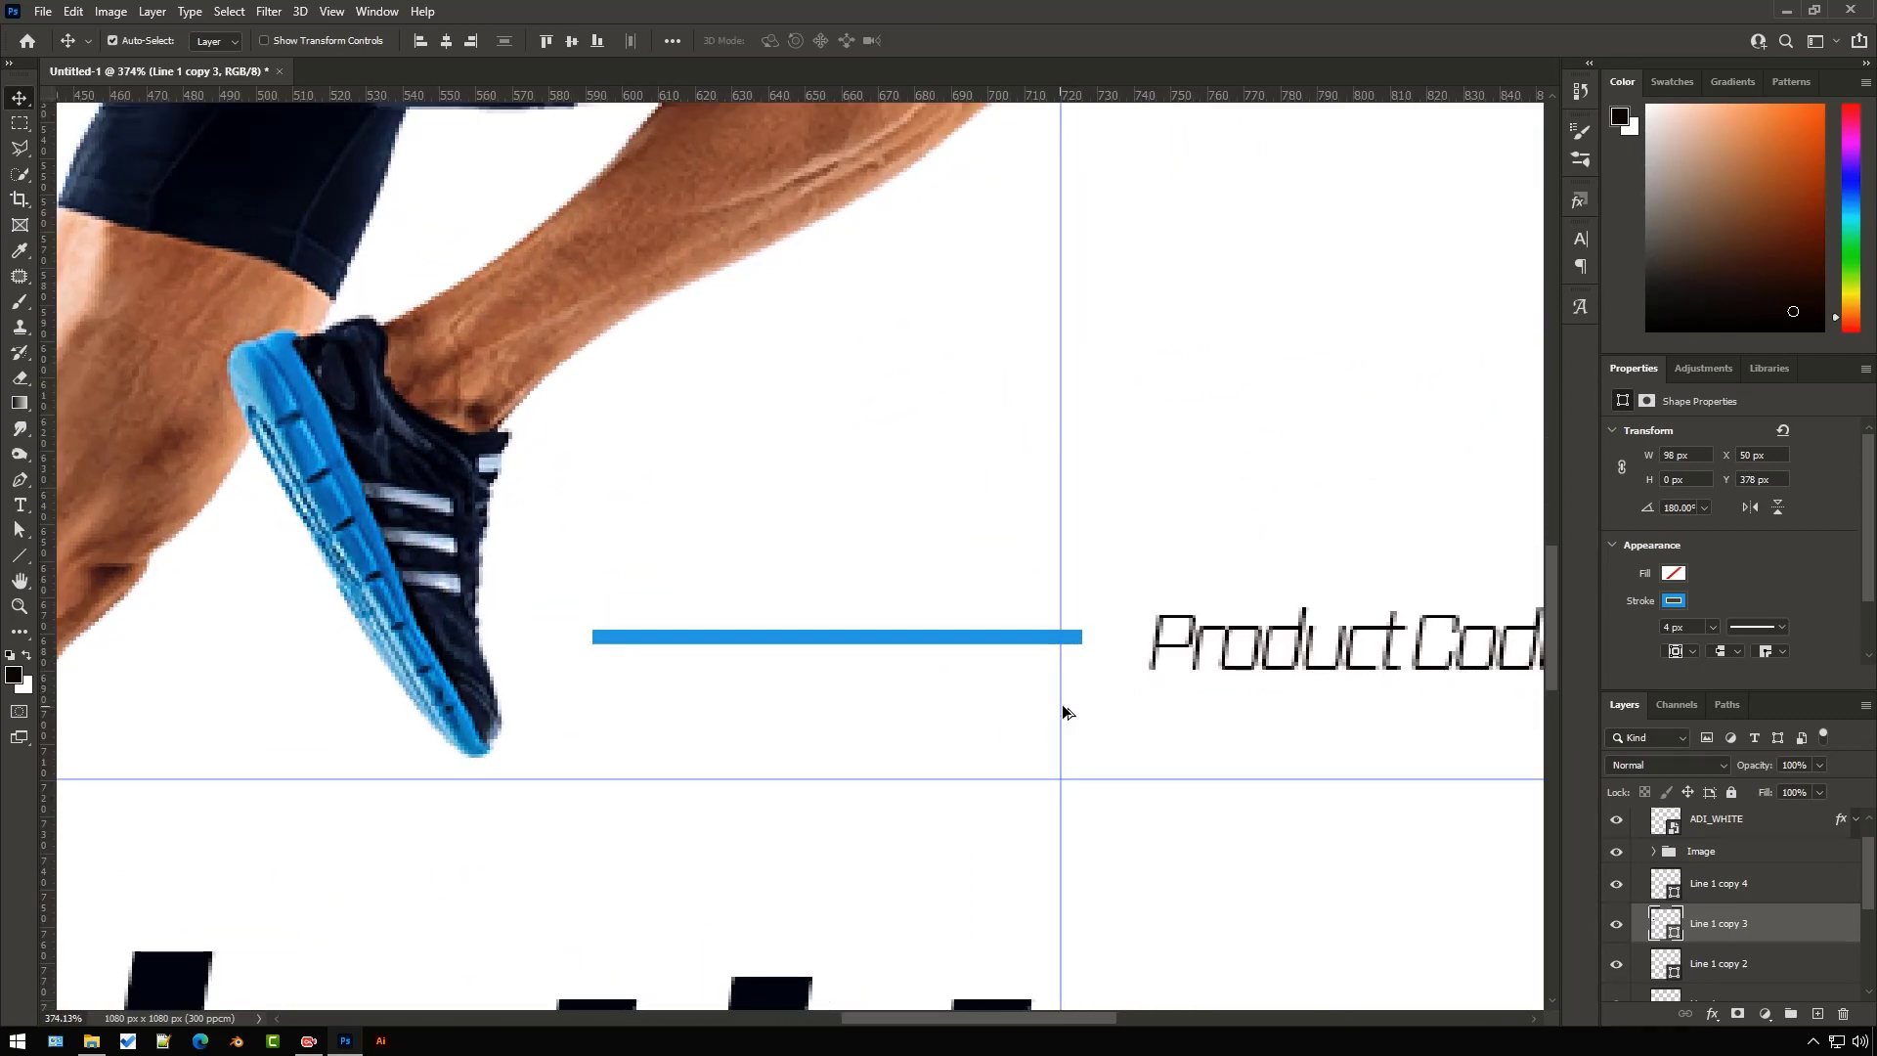
click(953, 643)
key(ctrl+t)
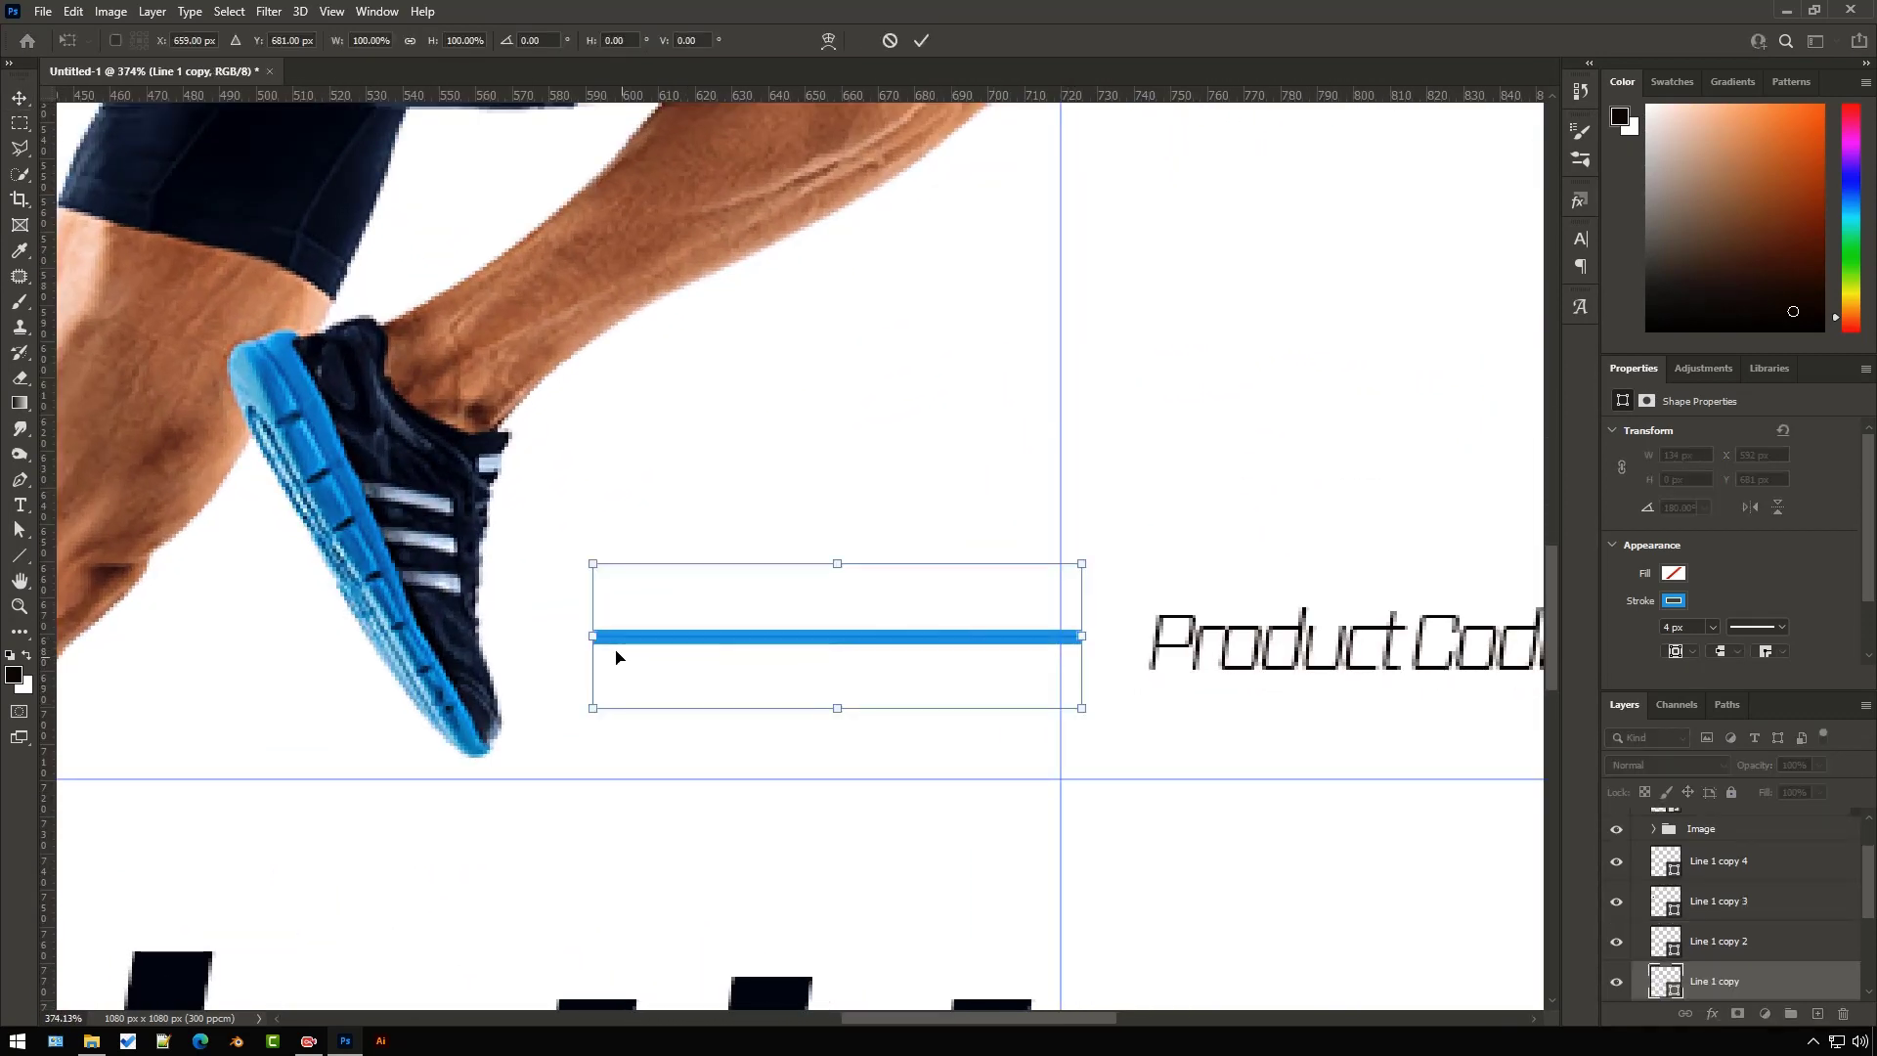
drag(593, 637, 794, 647)
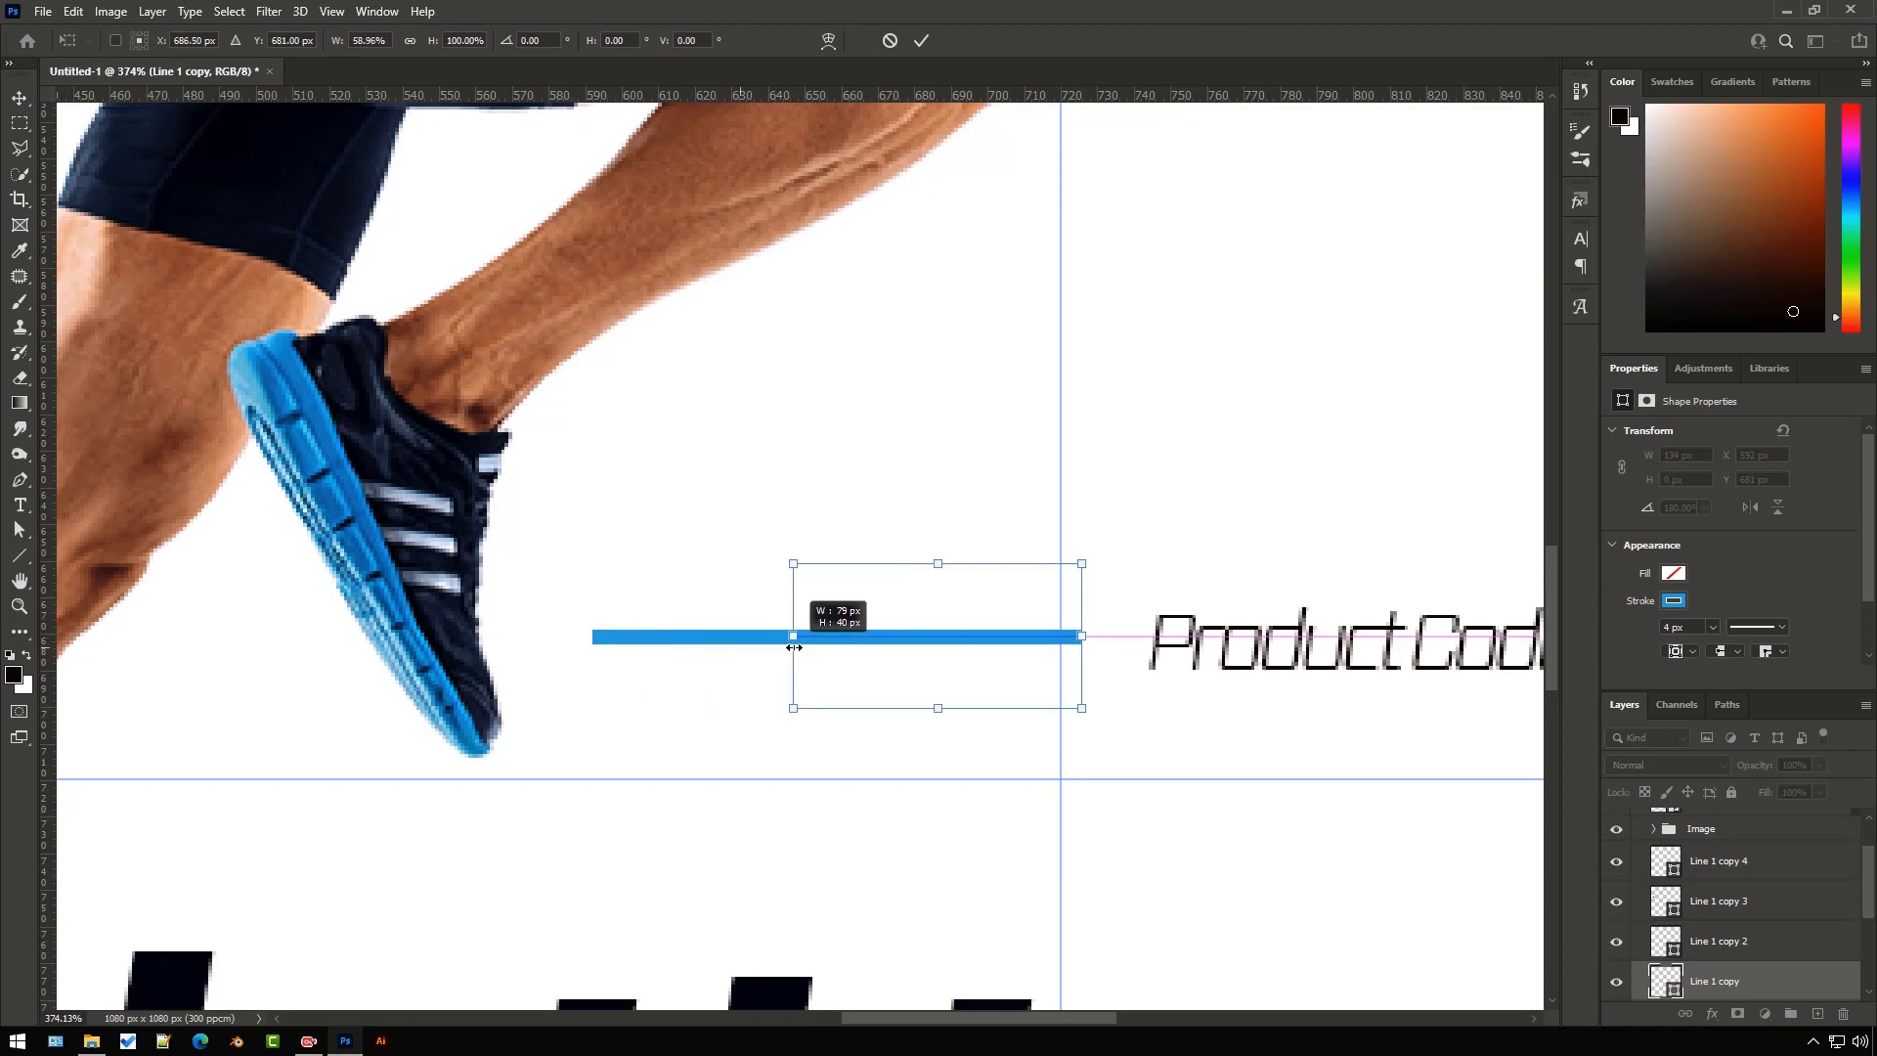
click(922, 40)
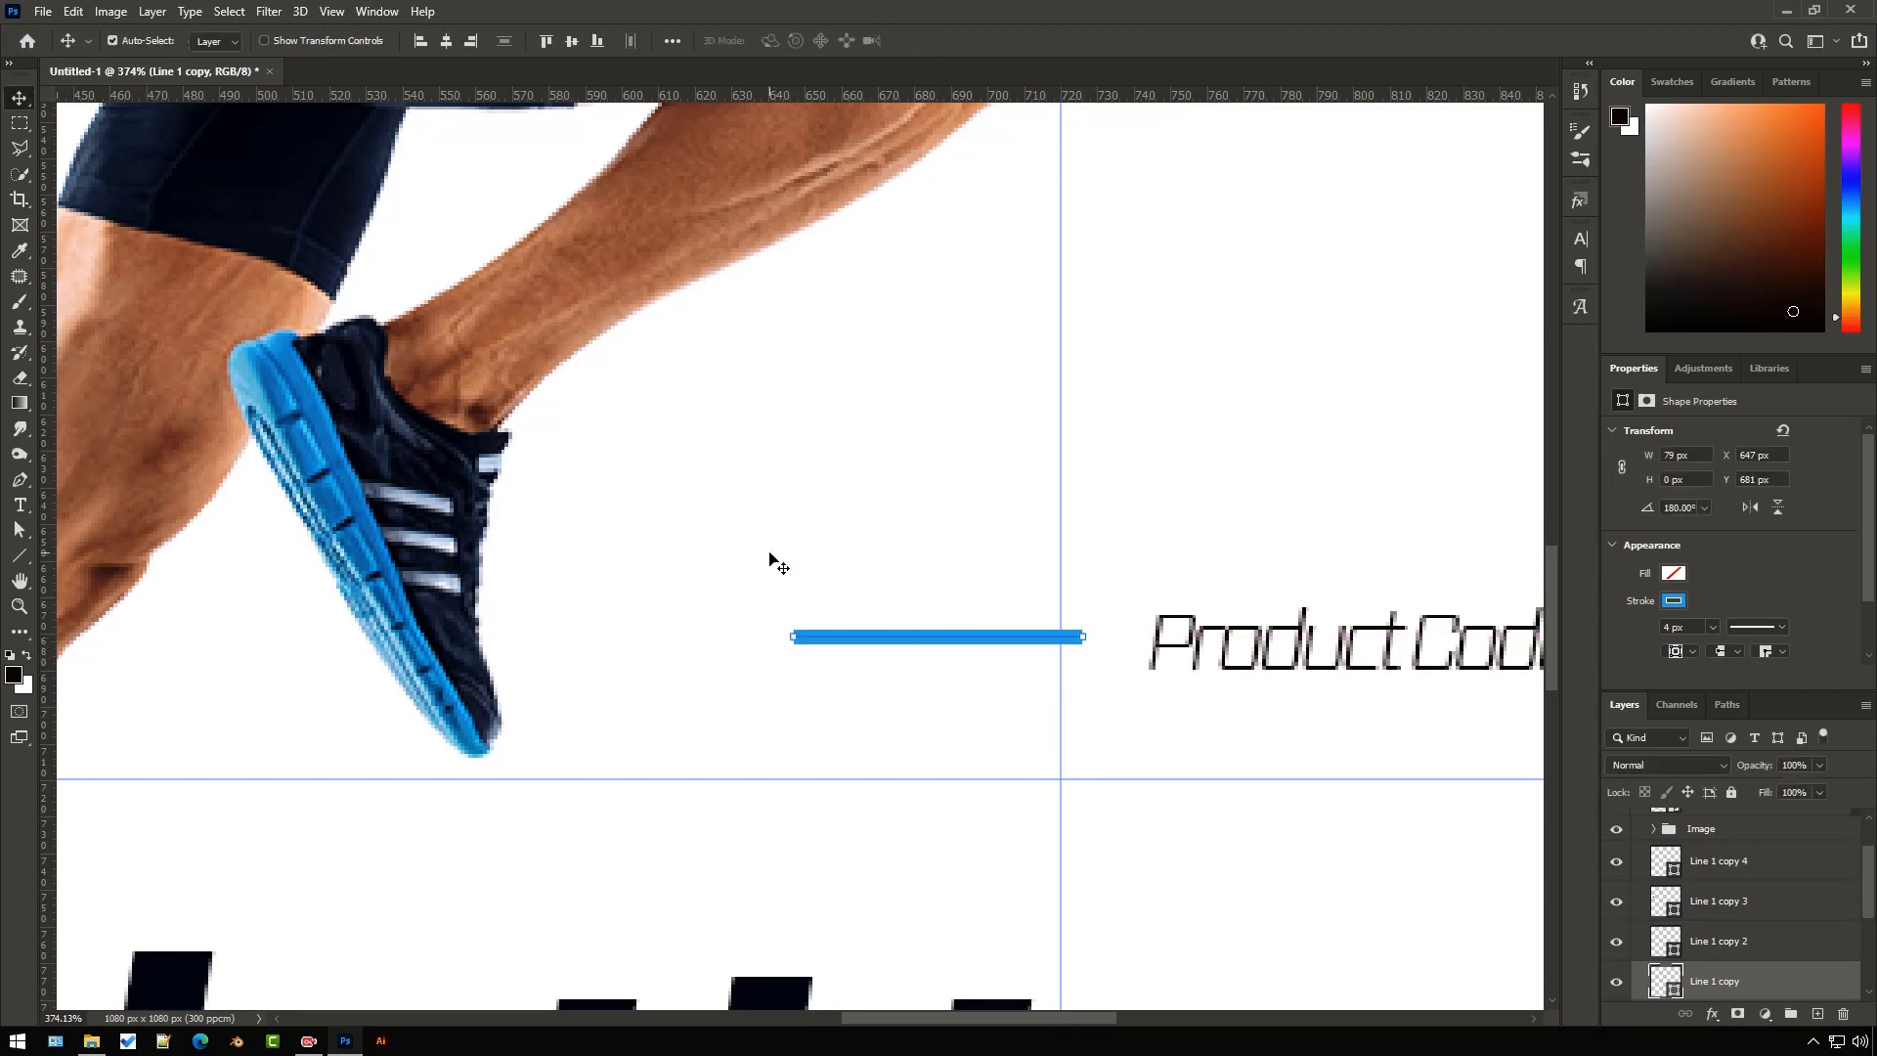
scroll(770, 559, down, 10)
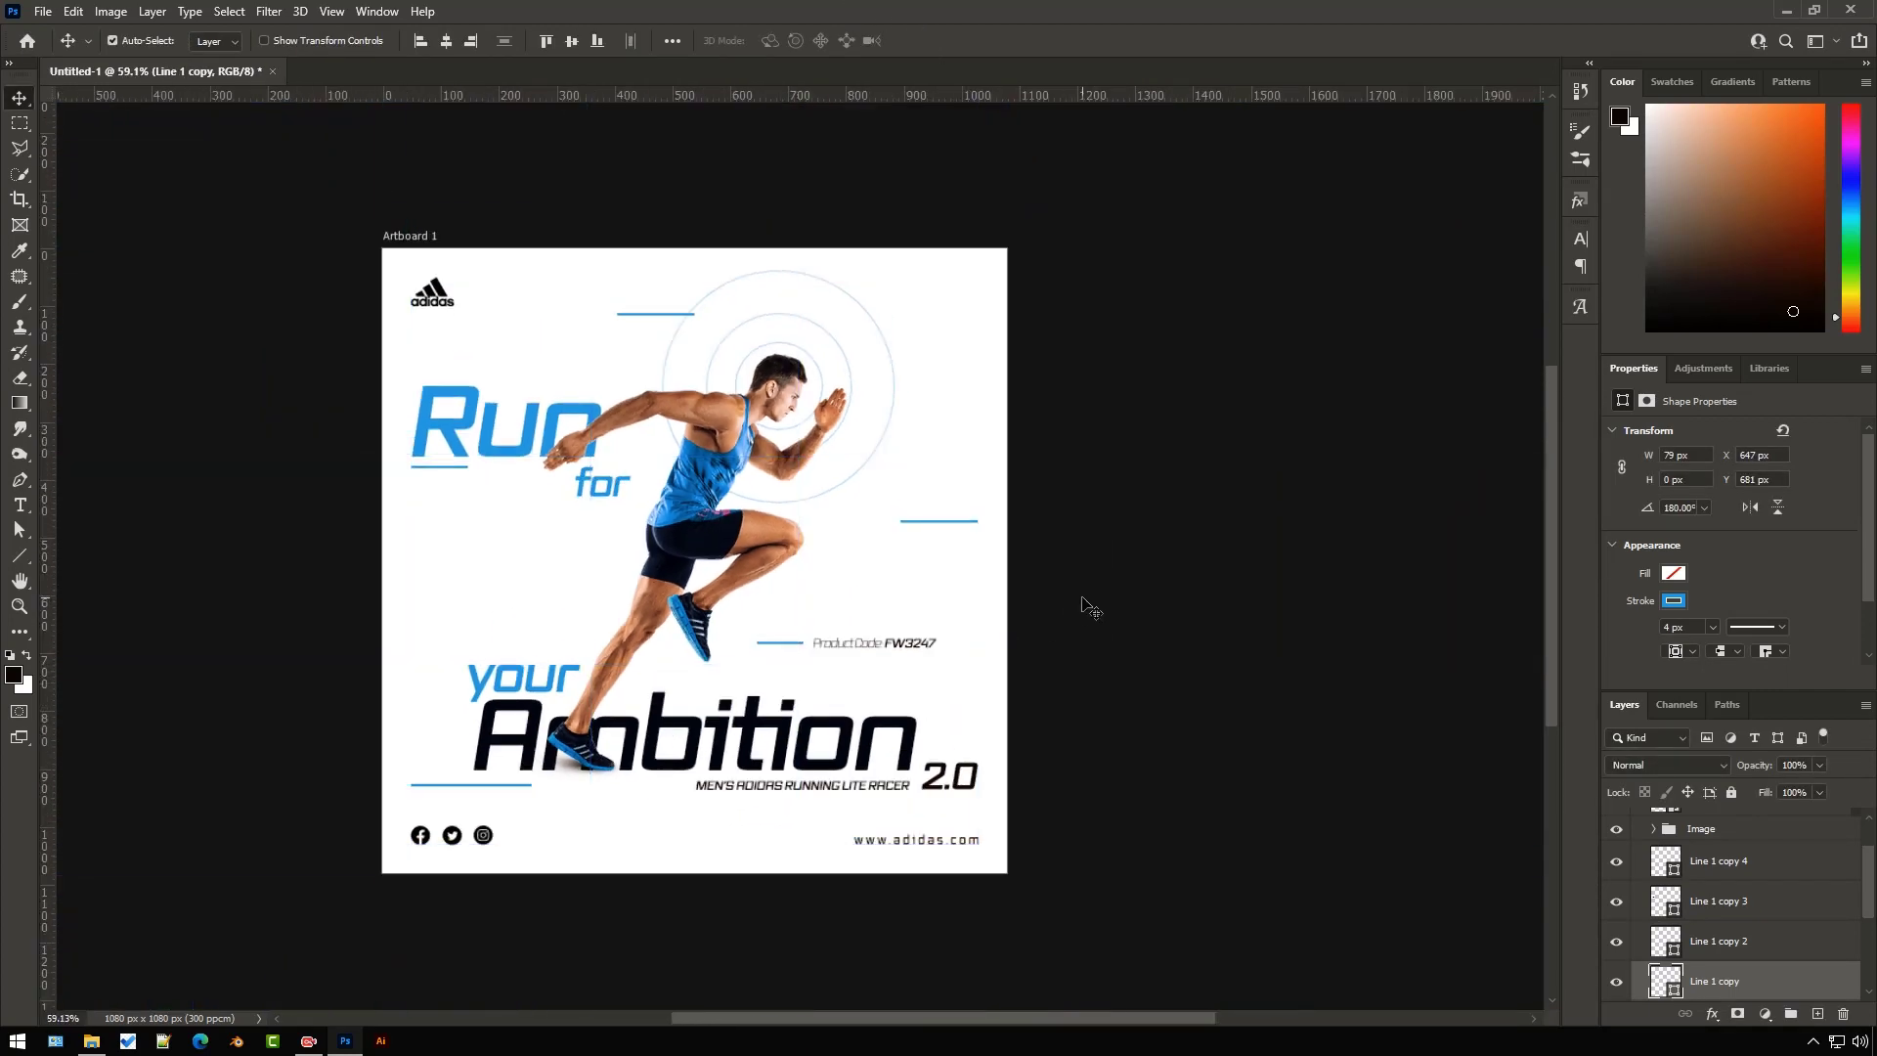
click(1091, 608)
scroll(1091, 608, up, 3)
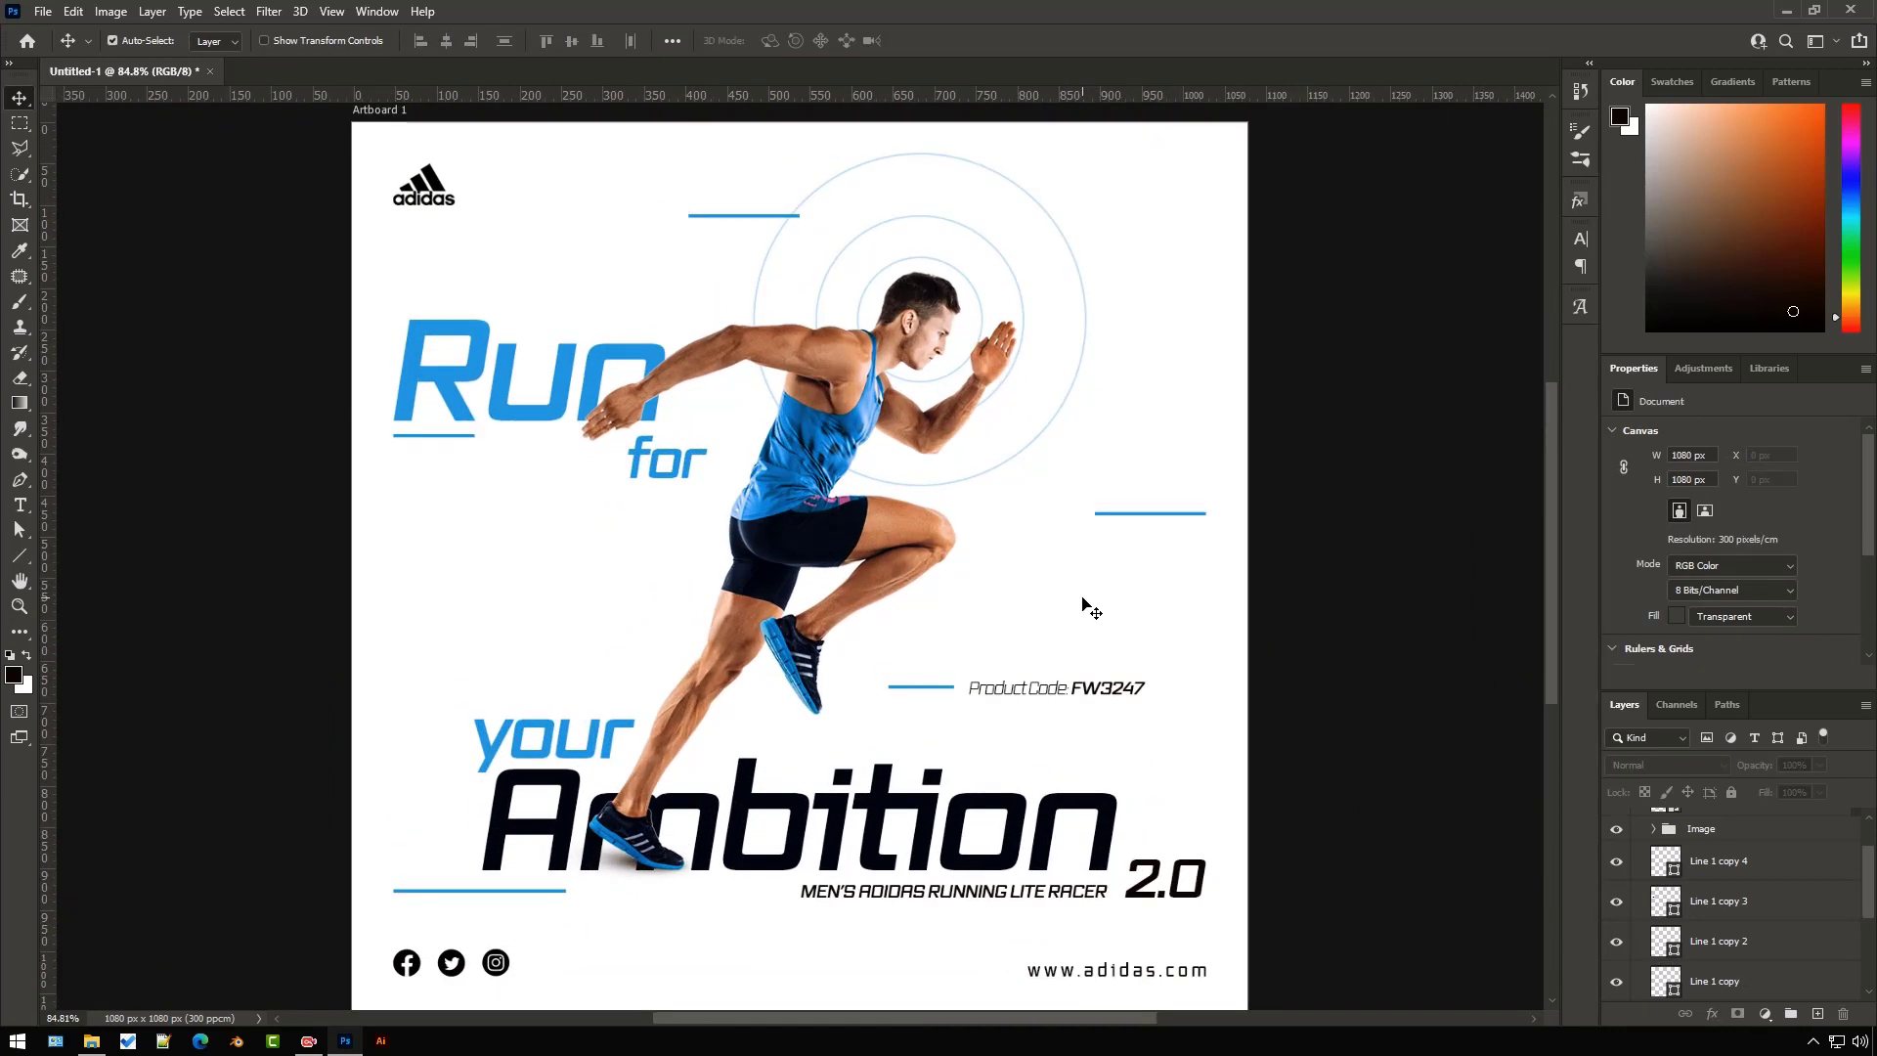